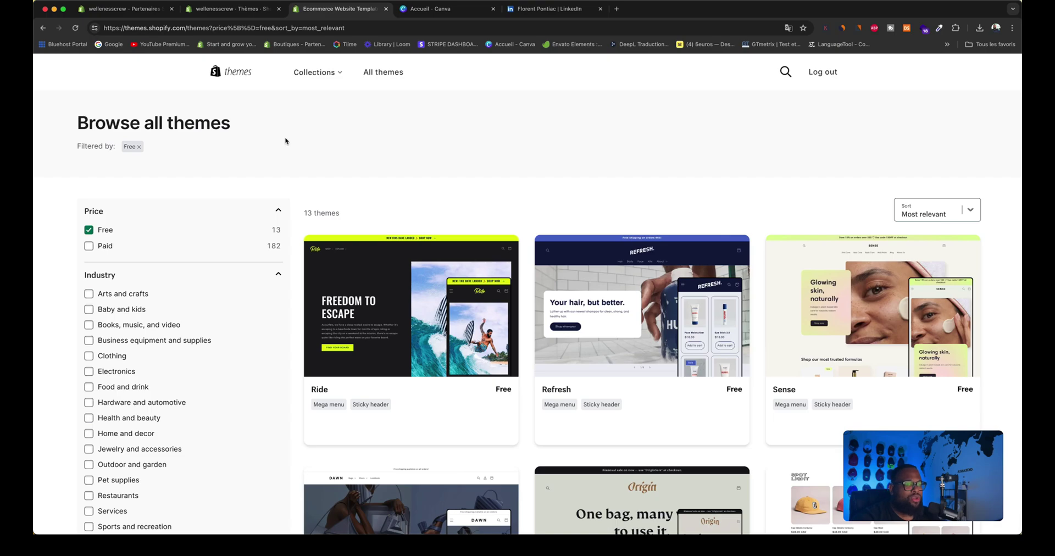
Look over the free themes in the Shopify theme store and switch to the wellenesscrew themes admin page
scroll(495, 182, "down", 2)
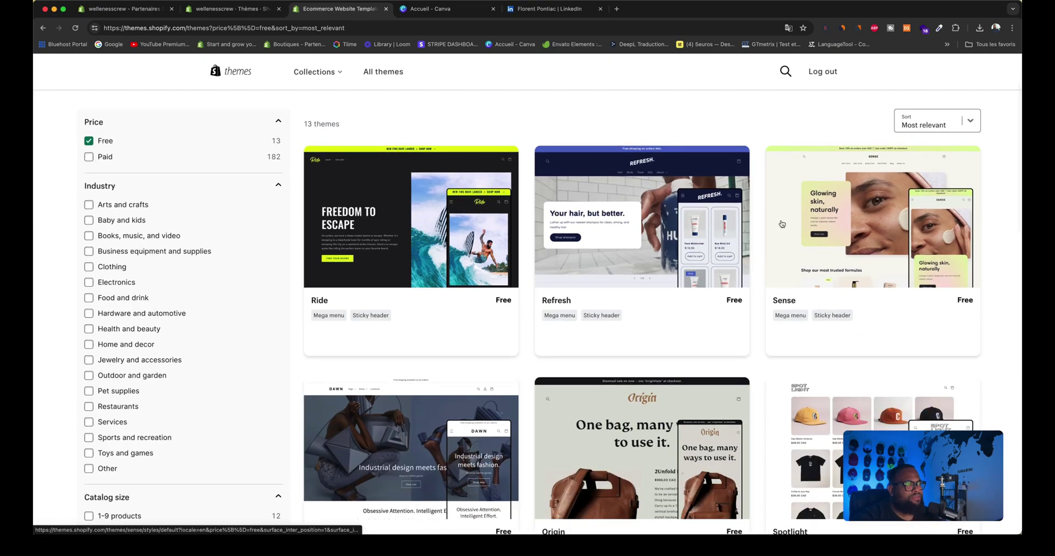
scroll(732, 224, "down", 4)
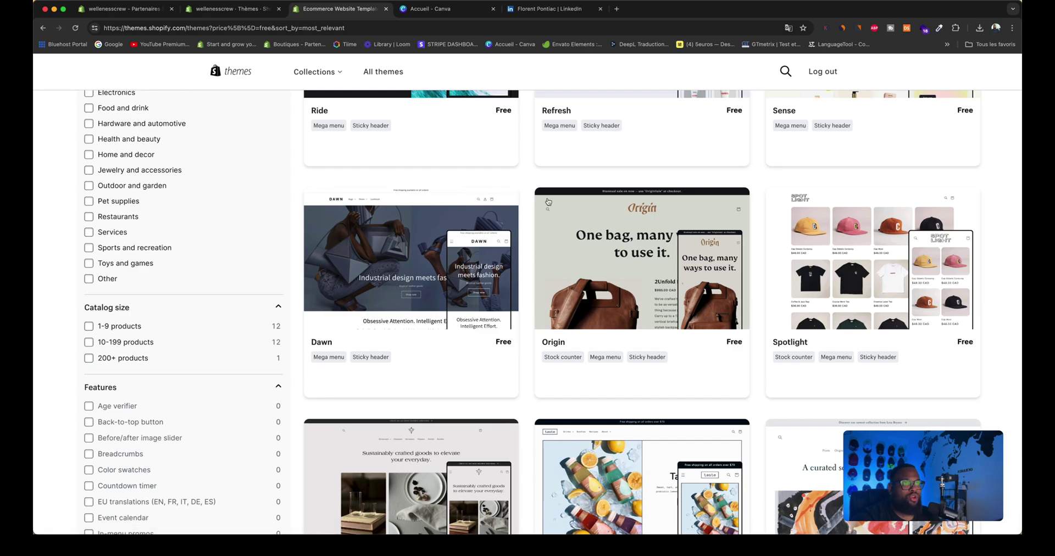
left_click(219, 15)
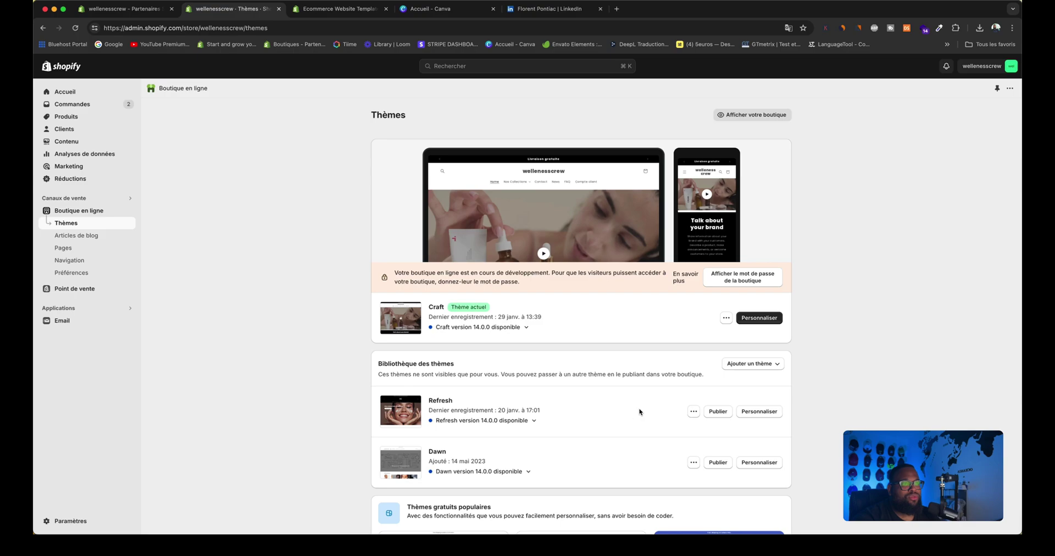
View the live wellenesscrew storefront's home page from start to end and return to the themes admin page
left_click(129, 212)
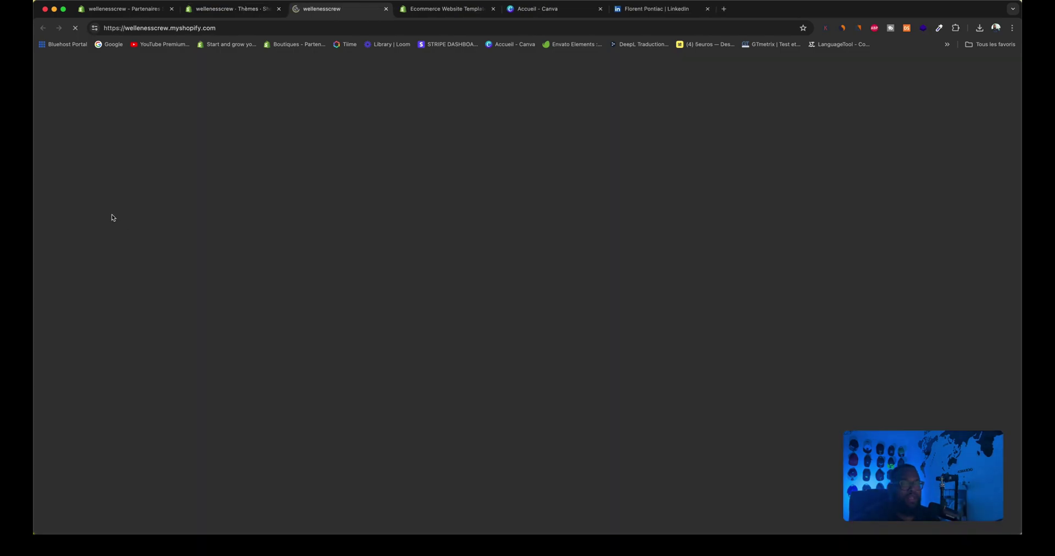
scroll(475, 261, "down", 20)
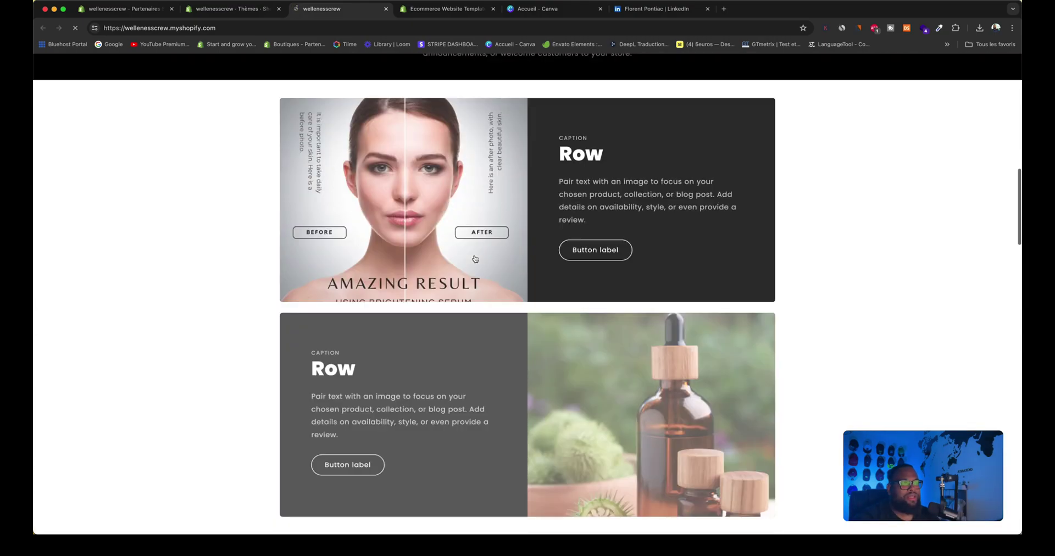
scroll(588, 223, "down", 20)
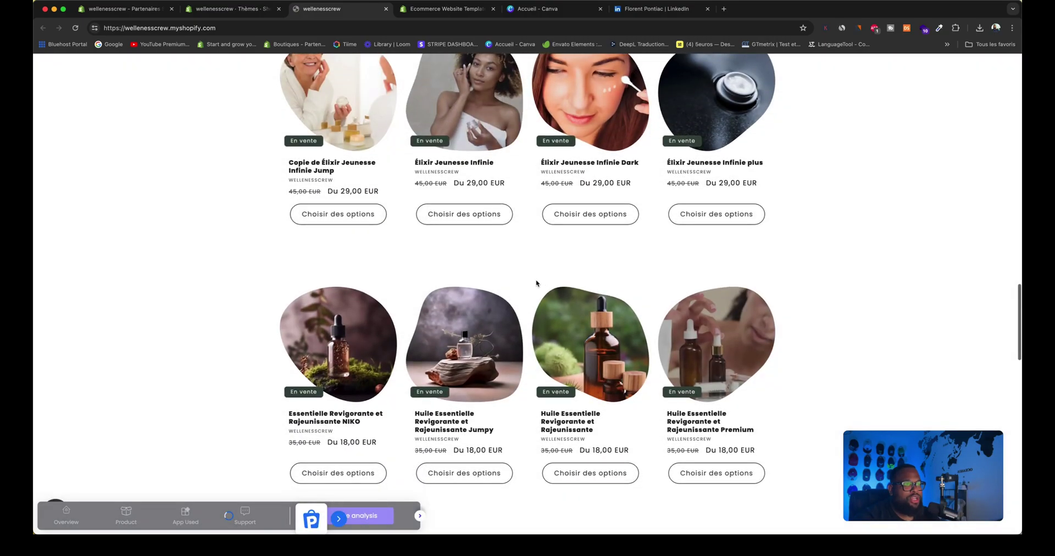
scroll(553, 262, "up", 20)
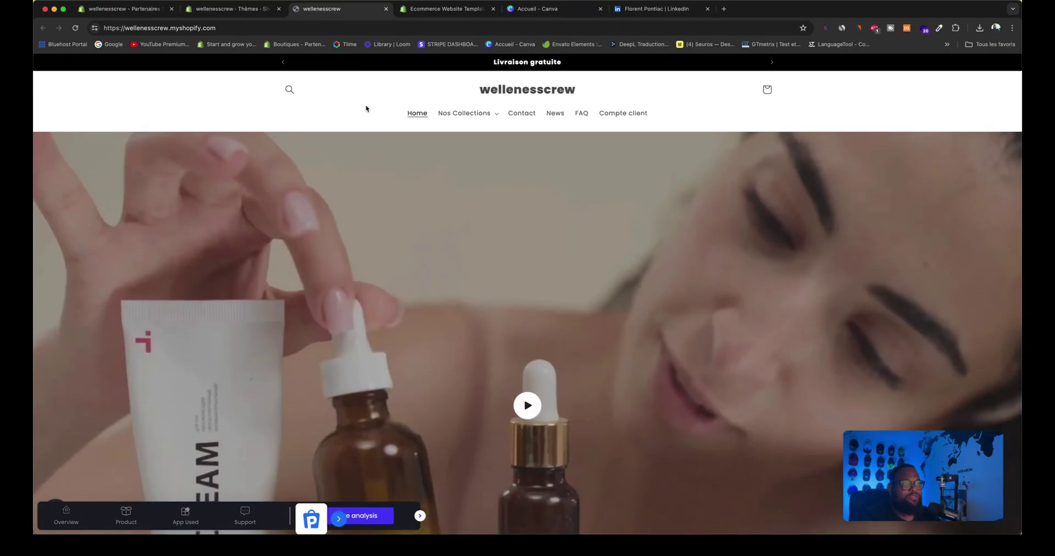
left_click(198, 8)
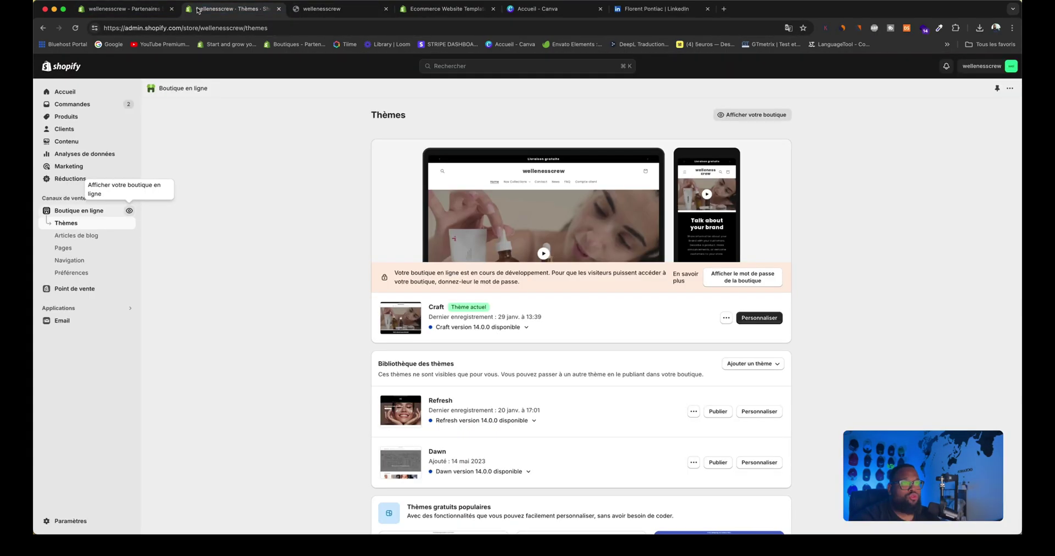
Look through the remaining free themes in the theme store down to Trade and close that page
left_click(424, 15)
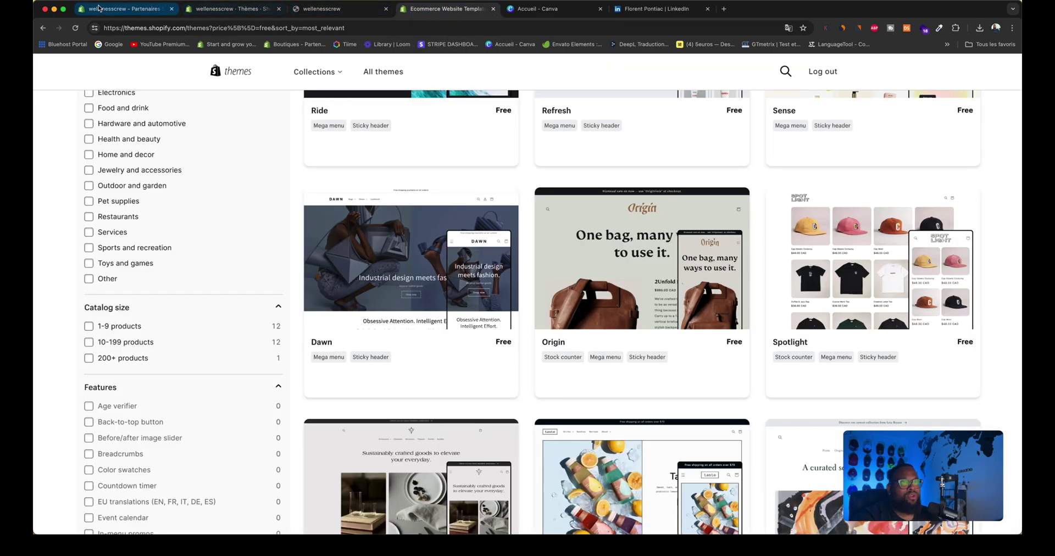
left_click(101, 9)
left_click(430, 16)
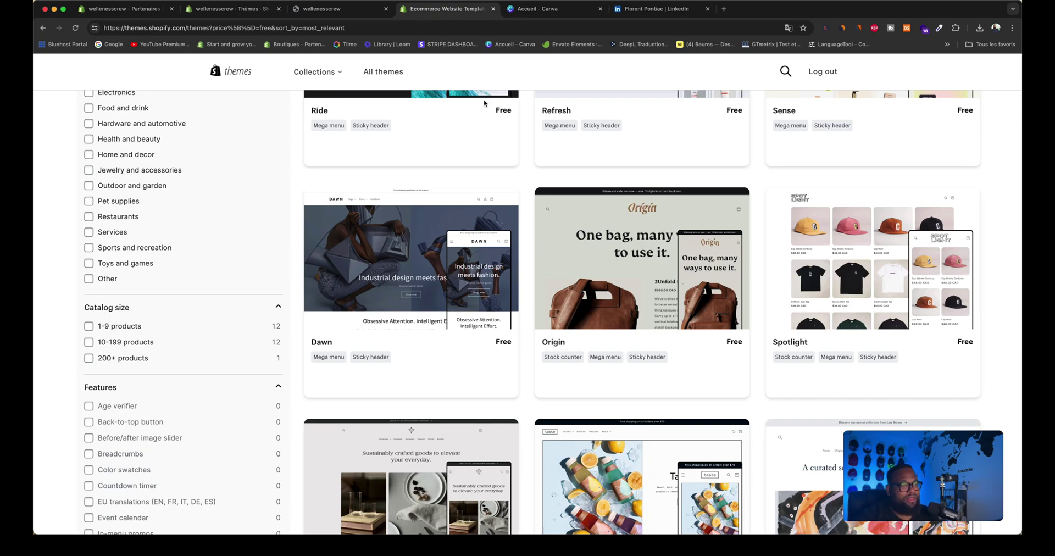
scroll(549, 185, "down", 3)
scroll(550, 185, "down", 9)
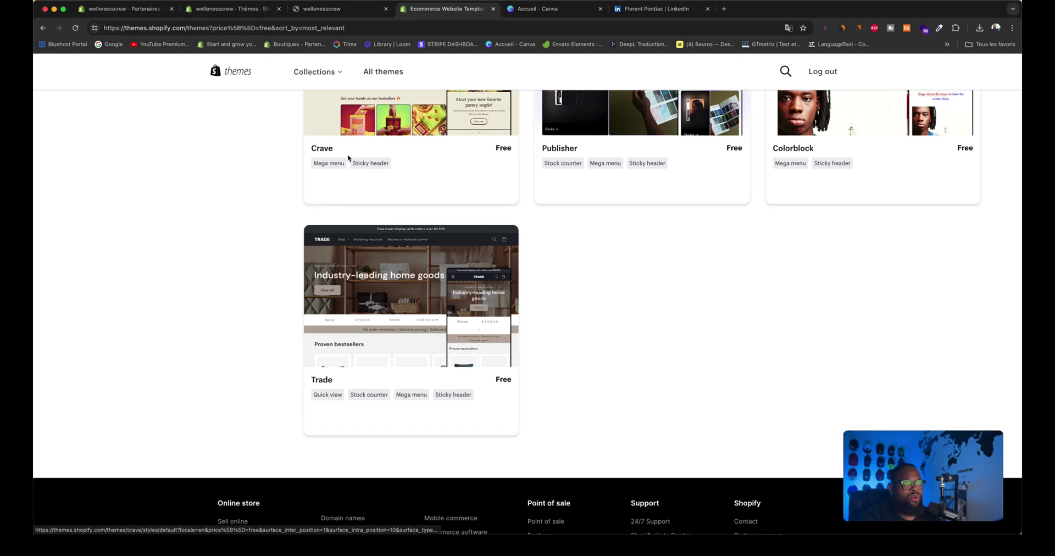
left_click(493, 9)
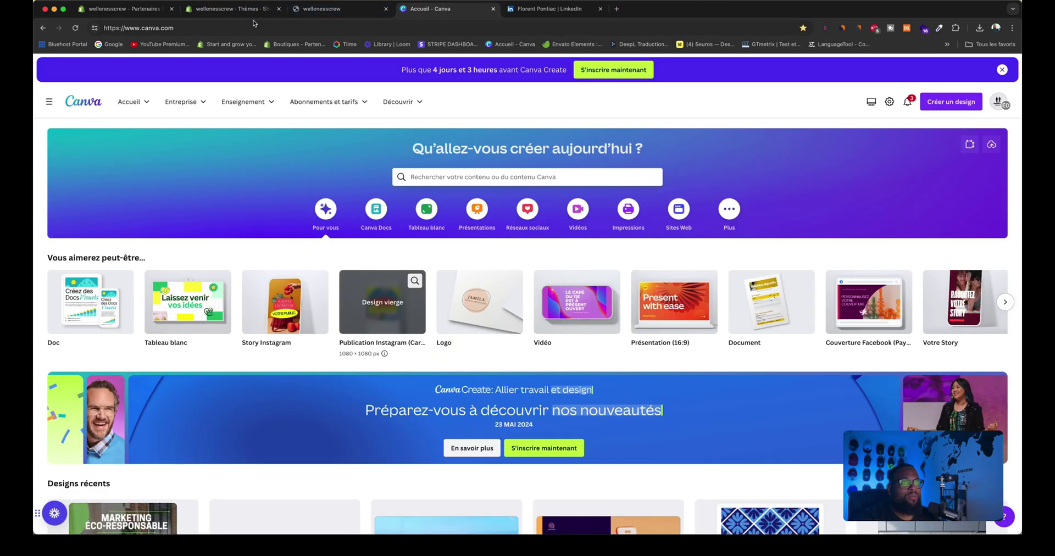
Open the Shopify theme store from the store's themes admin page and browse the full free and paid catalogue
left_click(236, 9)
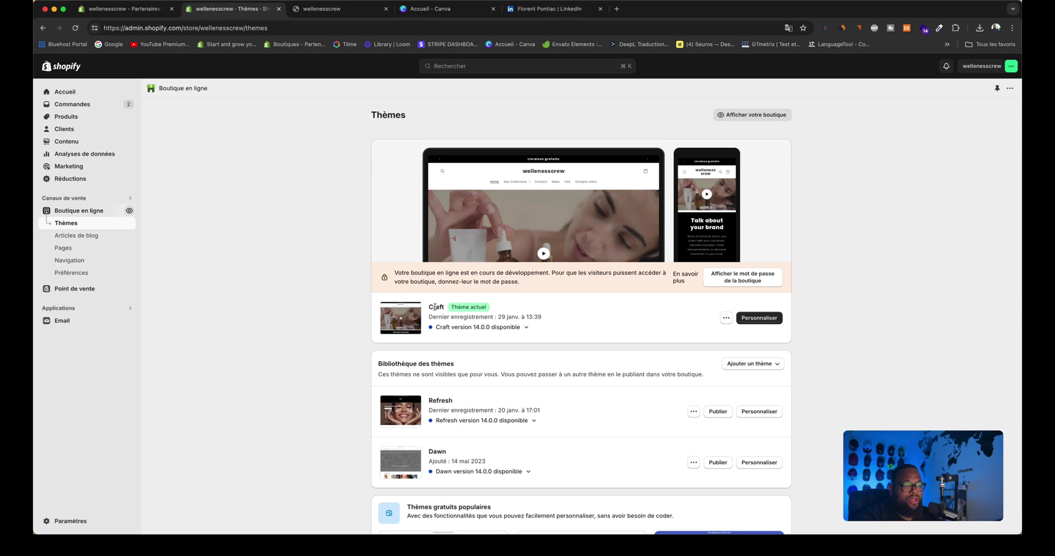
scroll(461, 330, "down", 6)
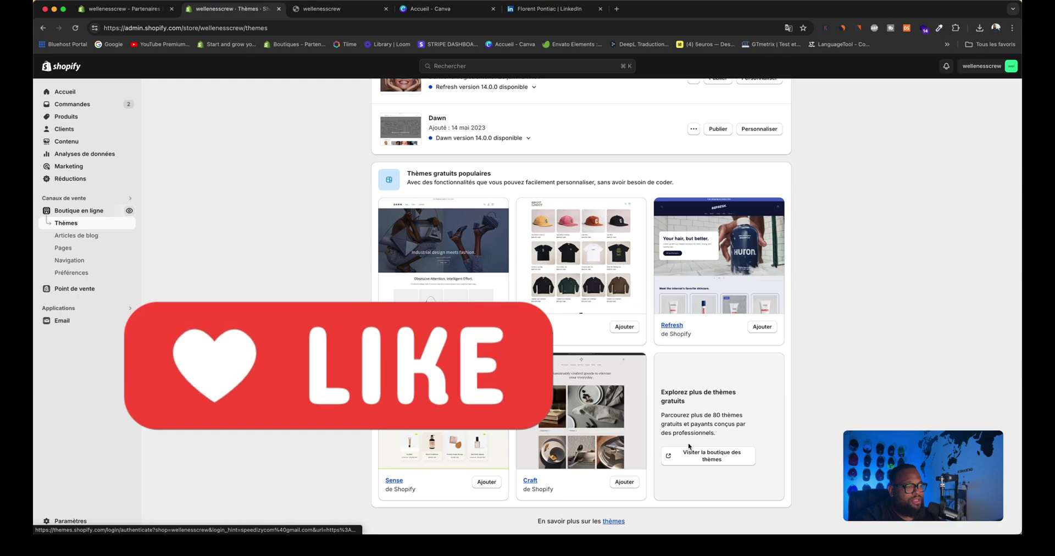
left_click(698, 460)
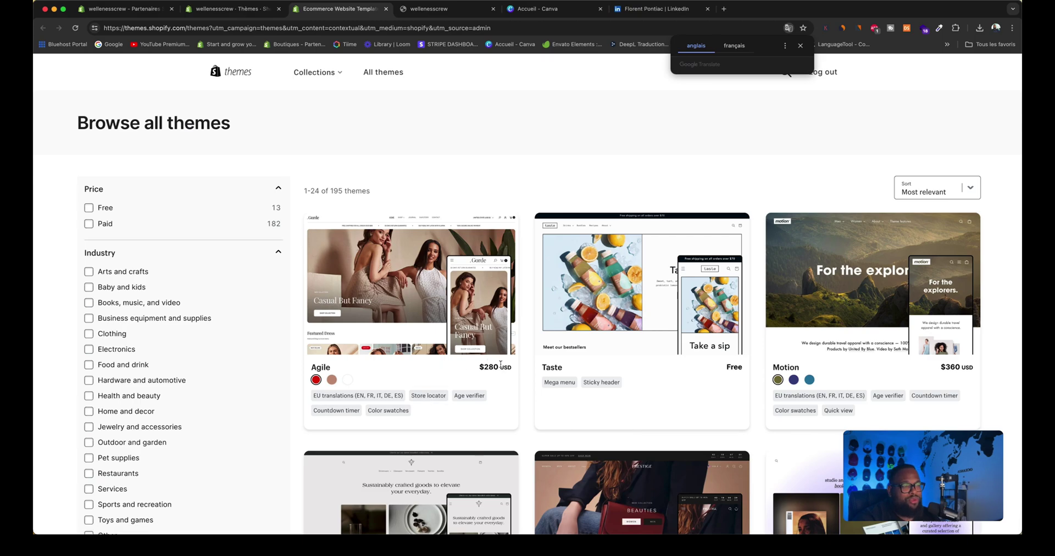
scroll(488, 390, "down", 6)
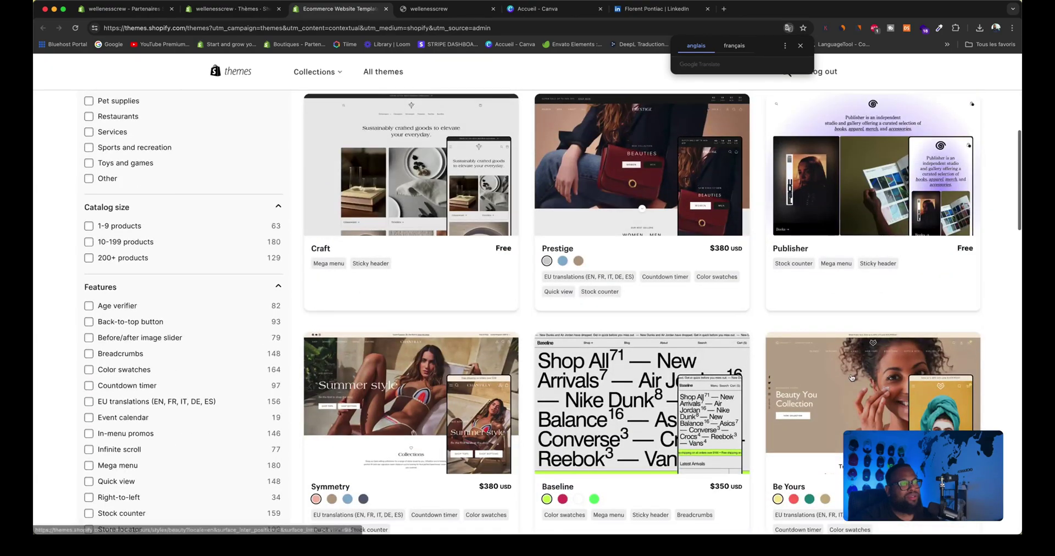
scroll(632, 325, "down", 5)
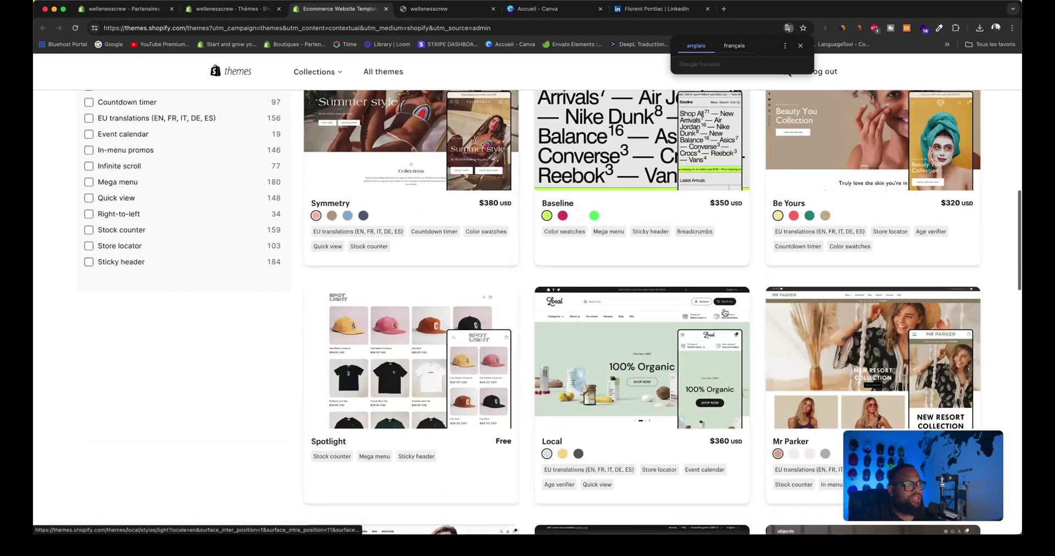
scroll(660, 314, "up", 15)
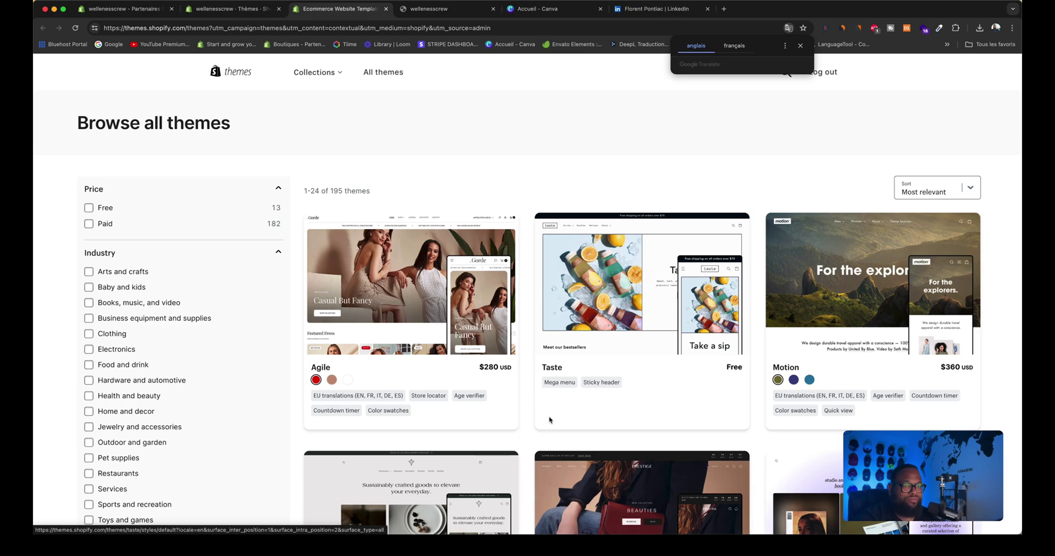
Filter the catalogue to free themes and add the Trade theme to the store's theme library
left_click(90, 209)
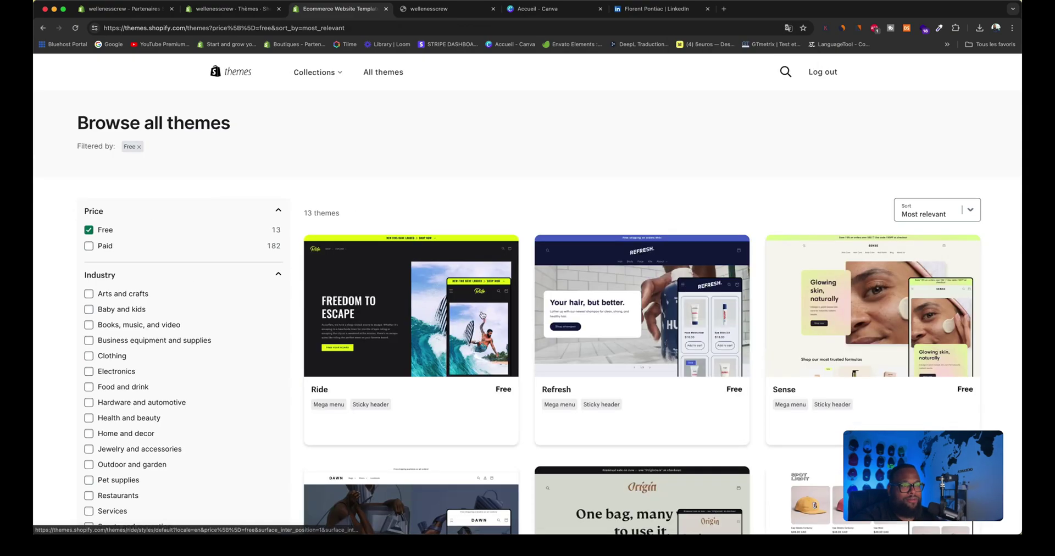
scroll(618, 330, "down", 7)
scroll(618, 330, "down", 10)
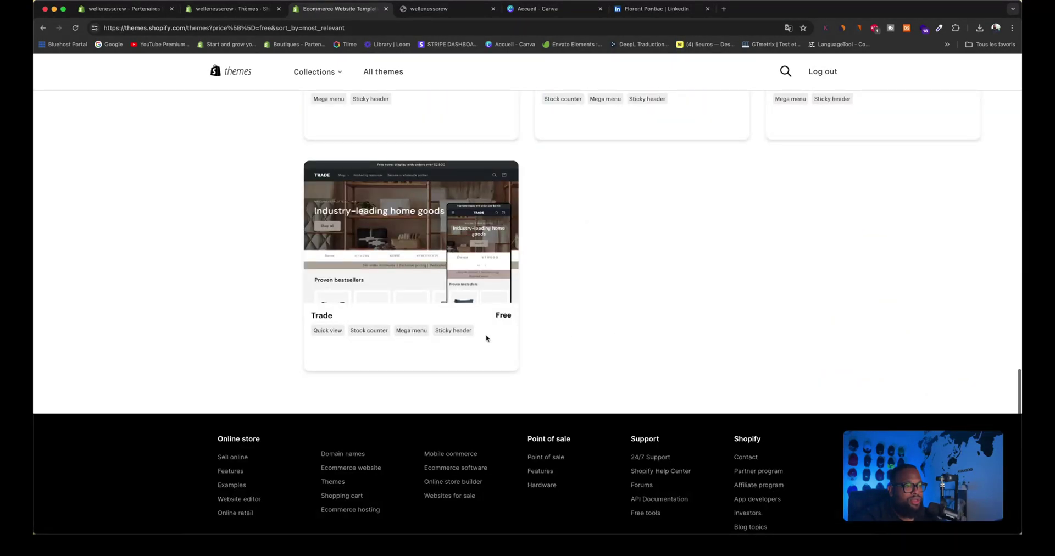
left_click(449, 254)
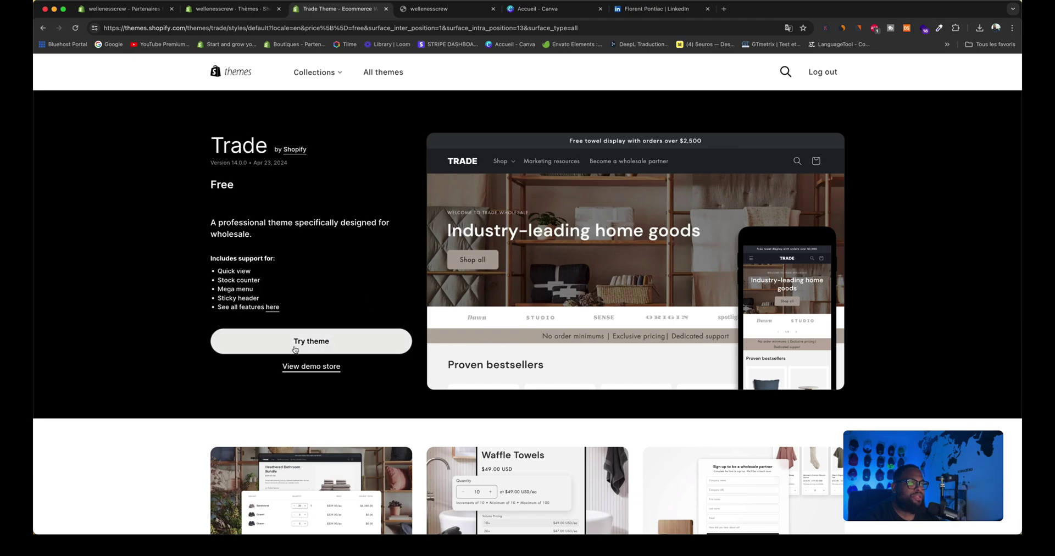
left_click(332, 343)
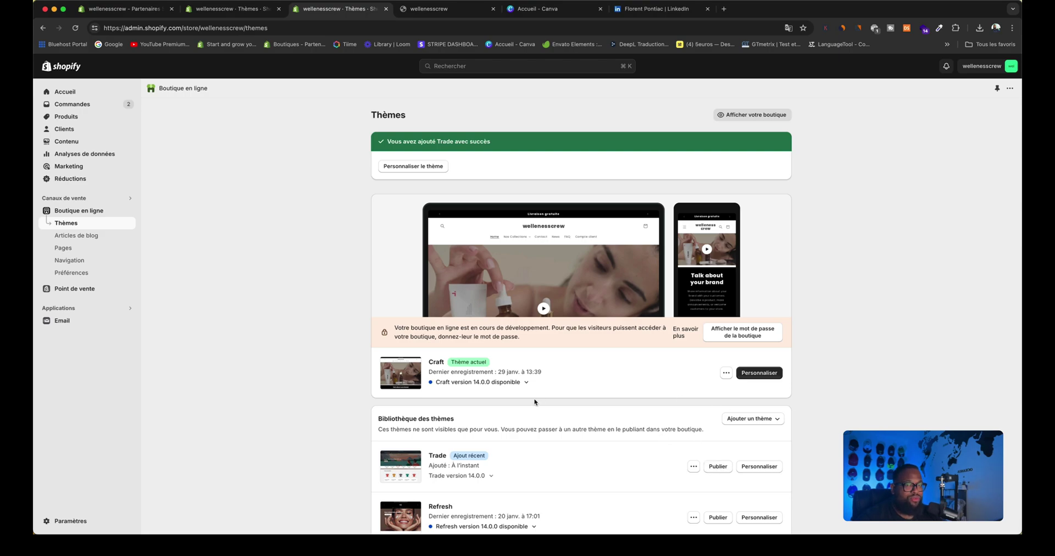
Review the already open wellenesscrew storefront home page and close it
left_click(426, 11)
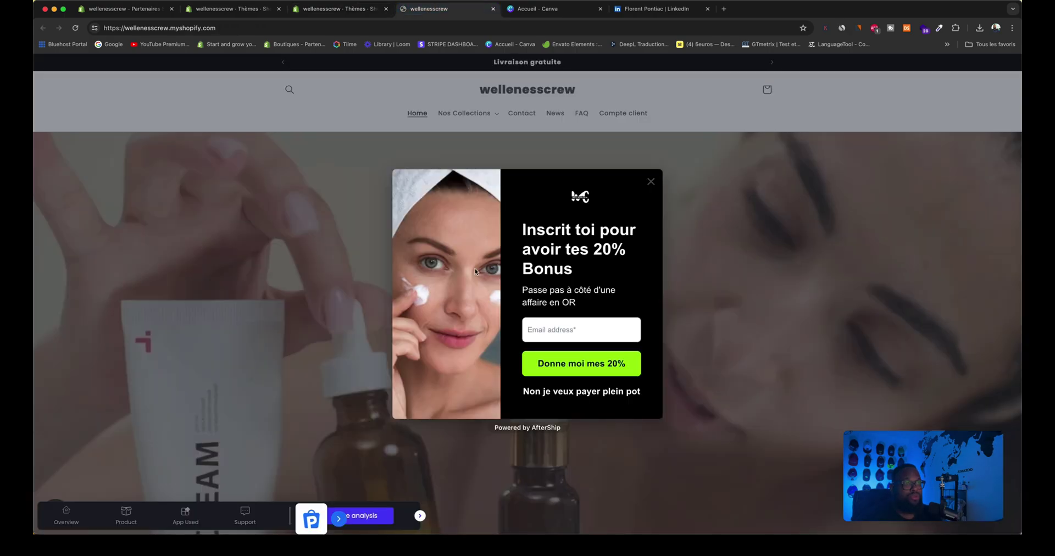
scroll(473, 266, "down", 10)
scroll(469, 260, "down", 10)
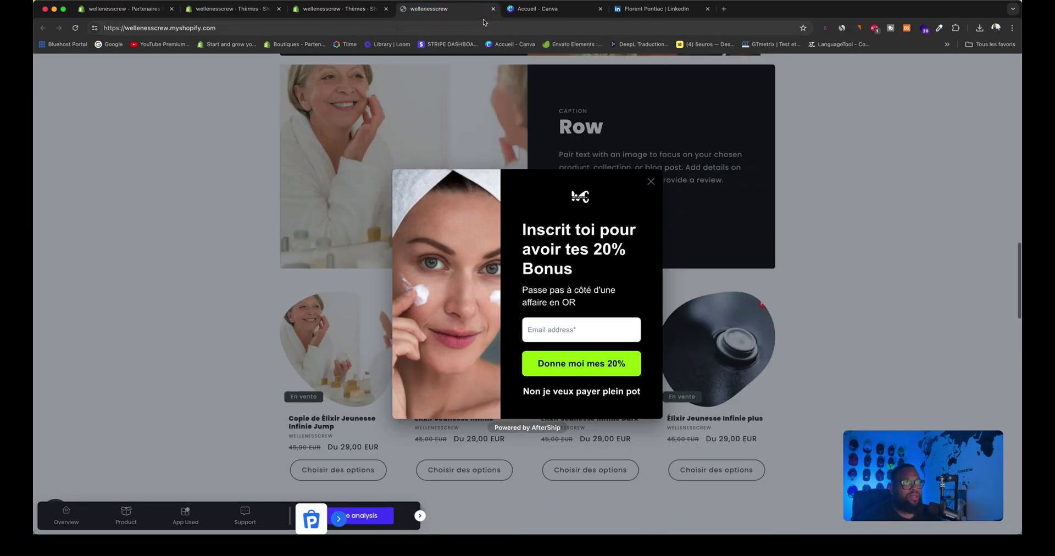
left_click(493, 8)
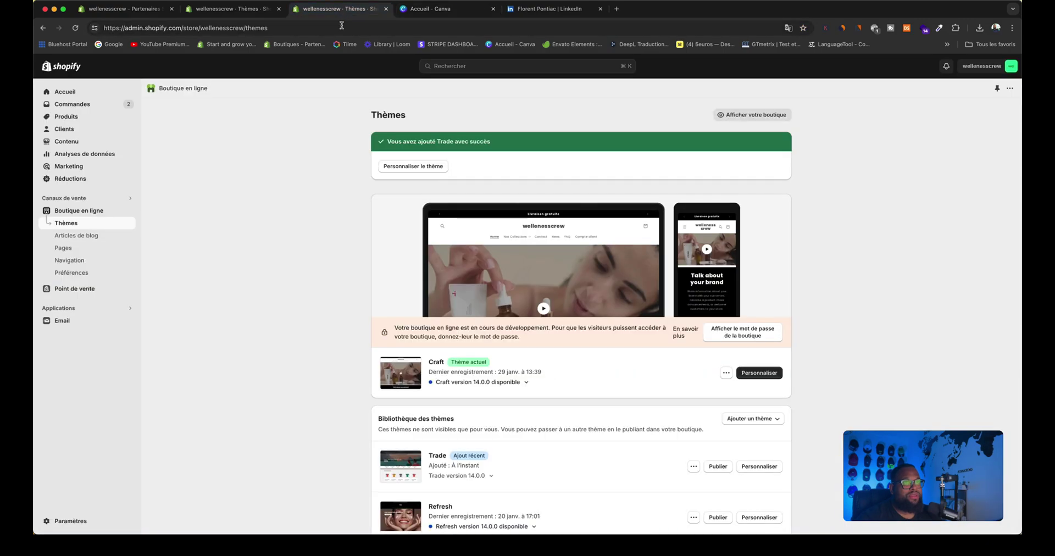
Publish the Trade theme as the store's current theme in place of Craft
left_click(336, 9)
left_click(716, 468)
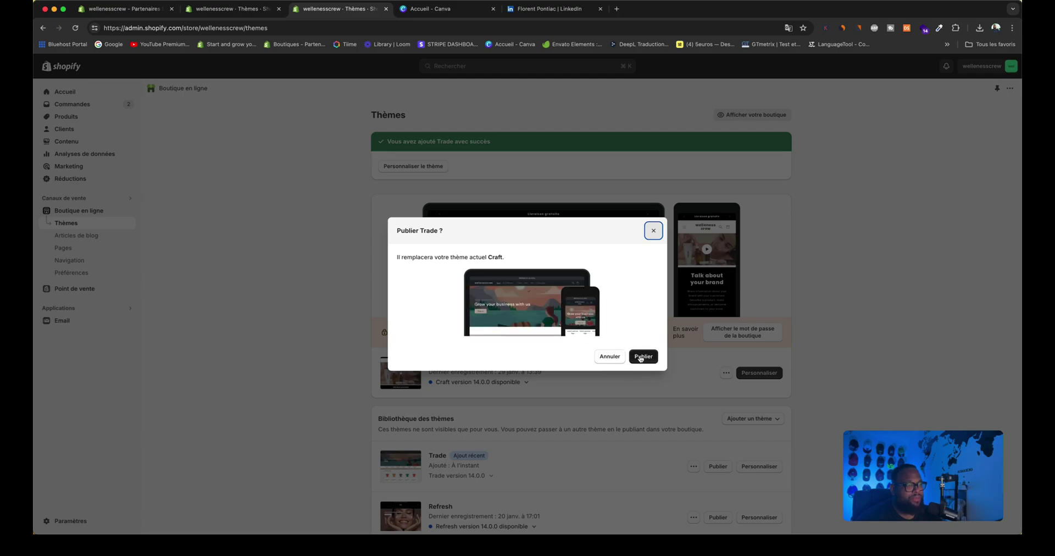
left_click(641, 358)
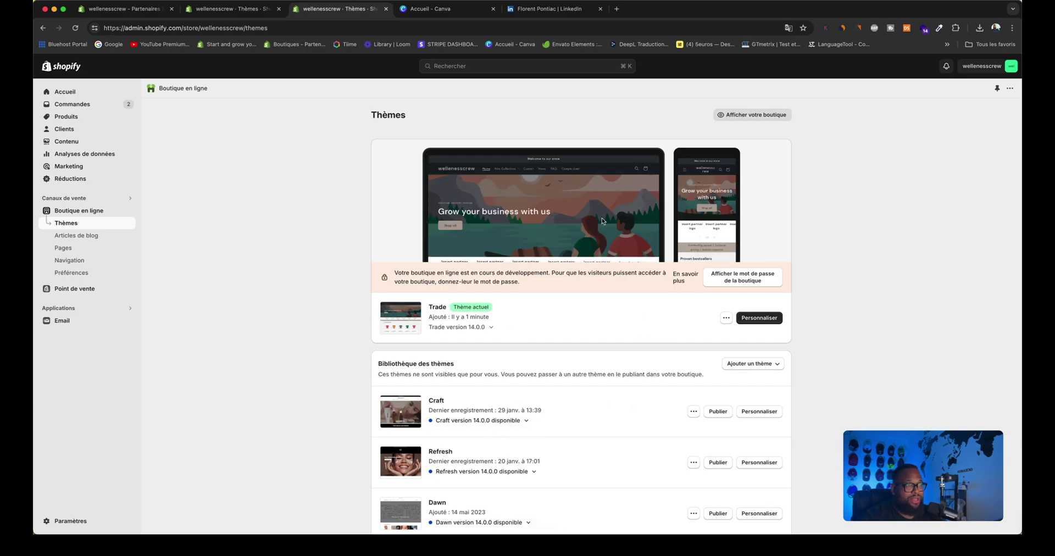
Open the live storefront, reload it to check for the Trade theme, and close it
left_click(131, 214)
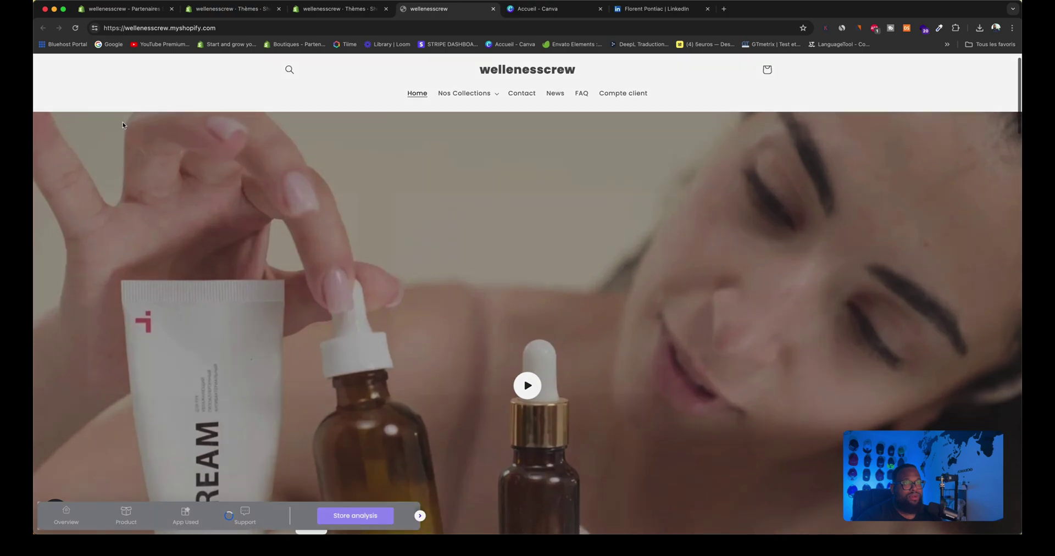
left_click(77, 28)
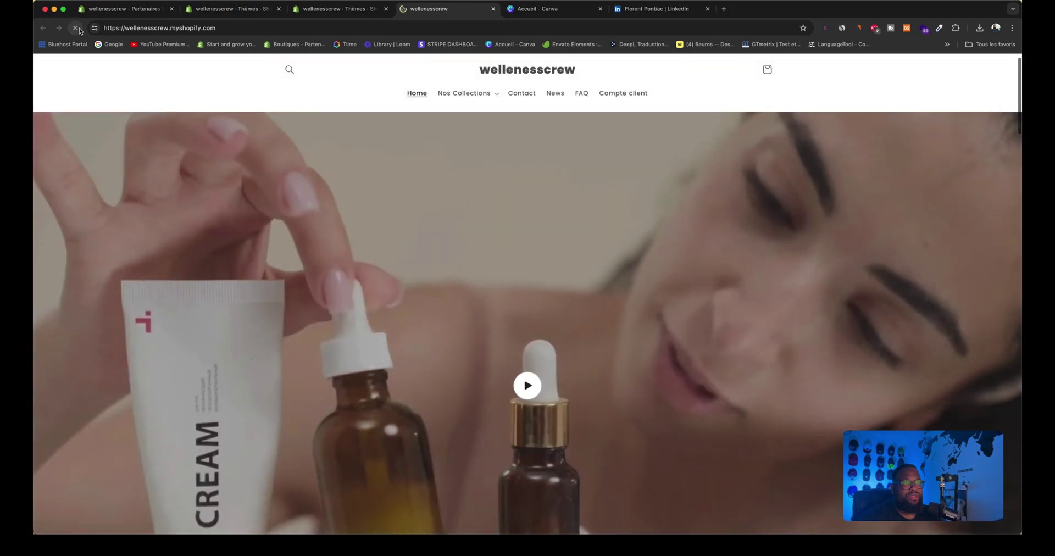
left_click(77, 28)
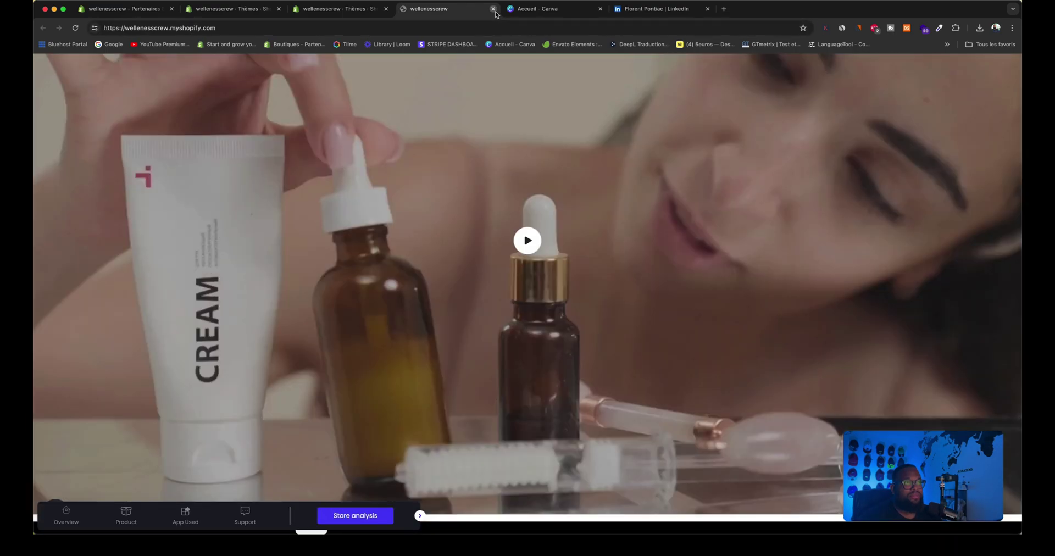
left_click(493, 9)
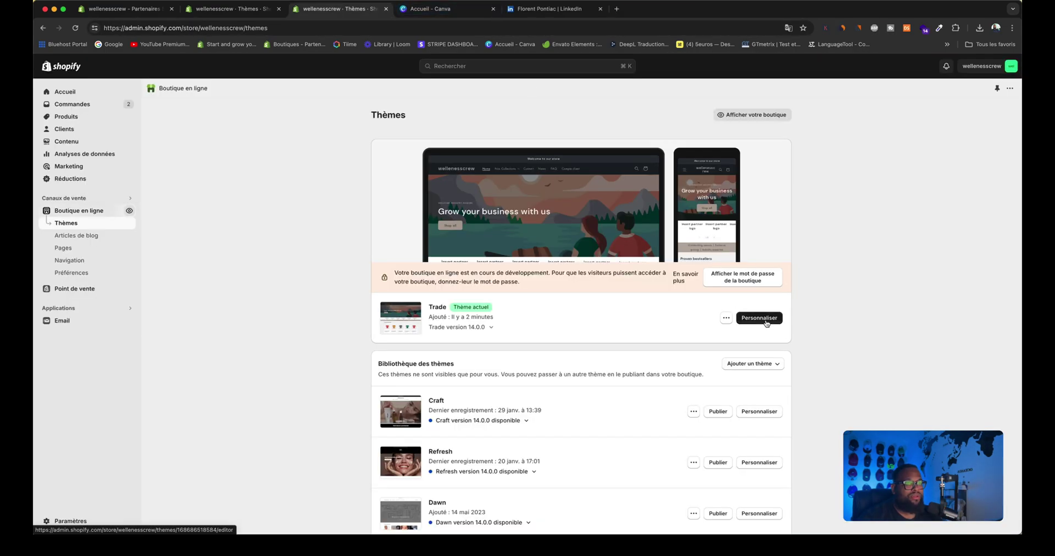
Reload the themes admin page and check the storefront's home page again for the Trade theme
left_click(75, 27)
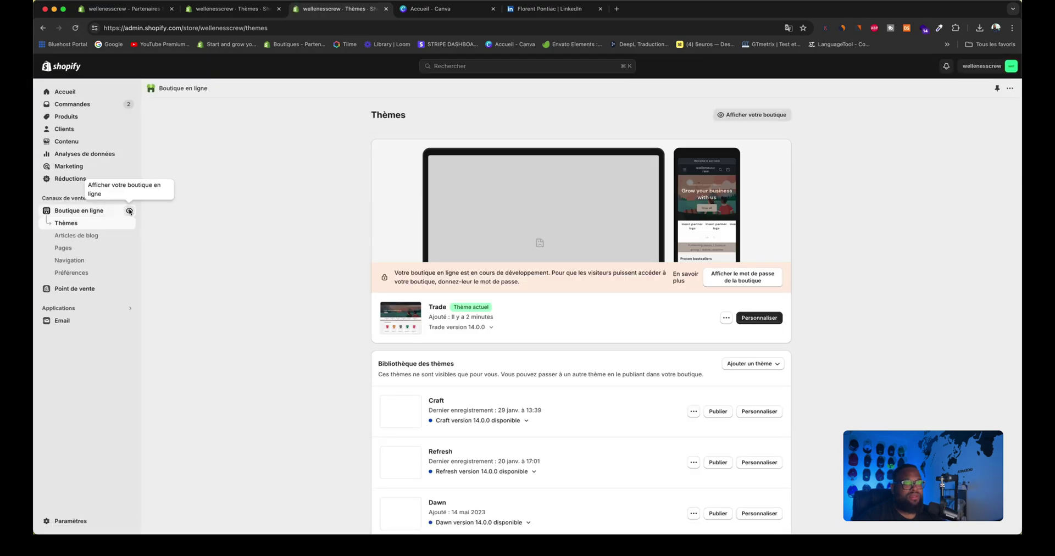
left_click(129, 210)
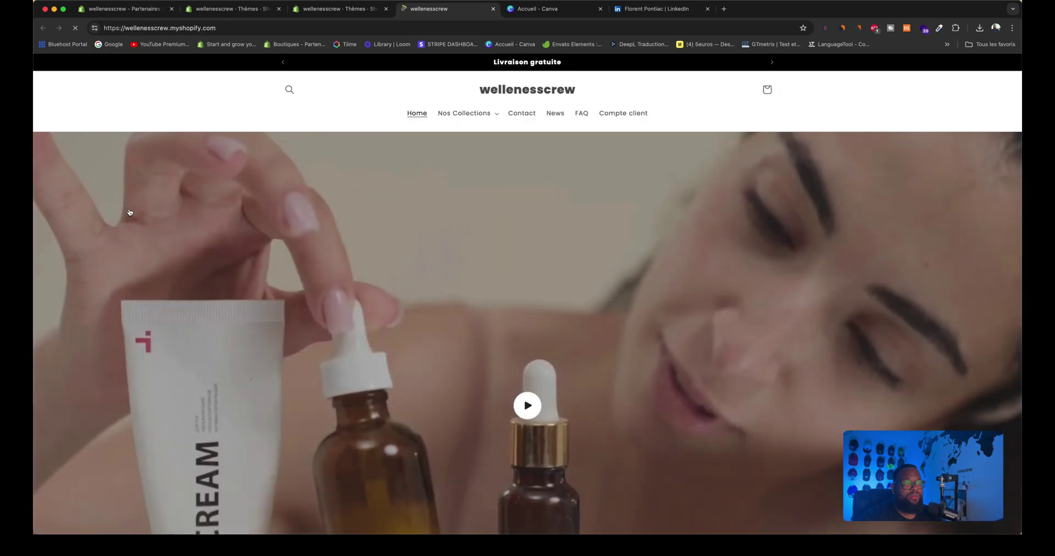
scroll(394, 116, "down", 10)
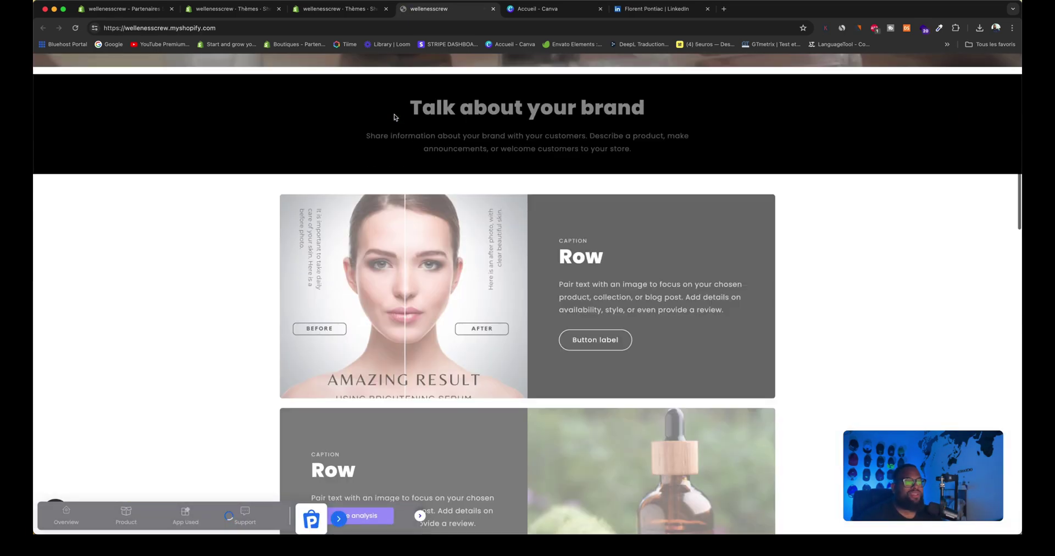
scroll(404, 117, "up", 15)
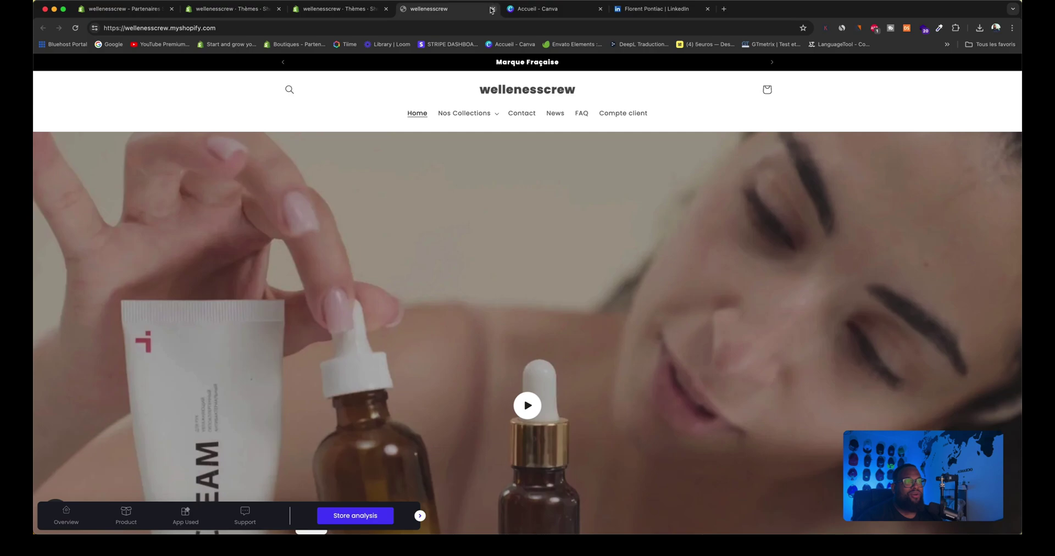
Close the live storefront and open the current Trade theme for customization with a full-width preview
left_click(493, 9)
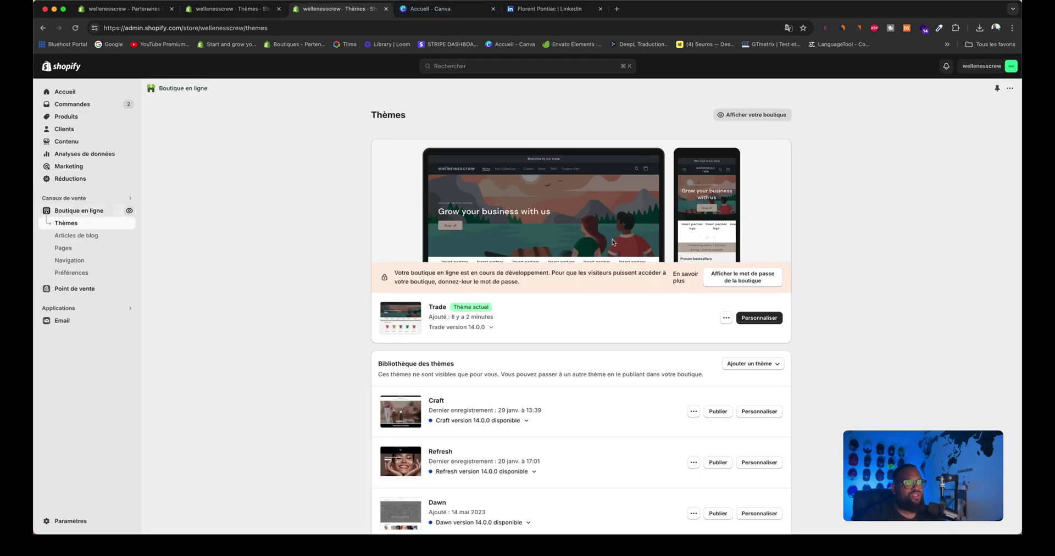
left_click(762, 318)
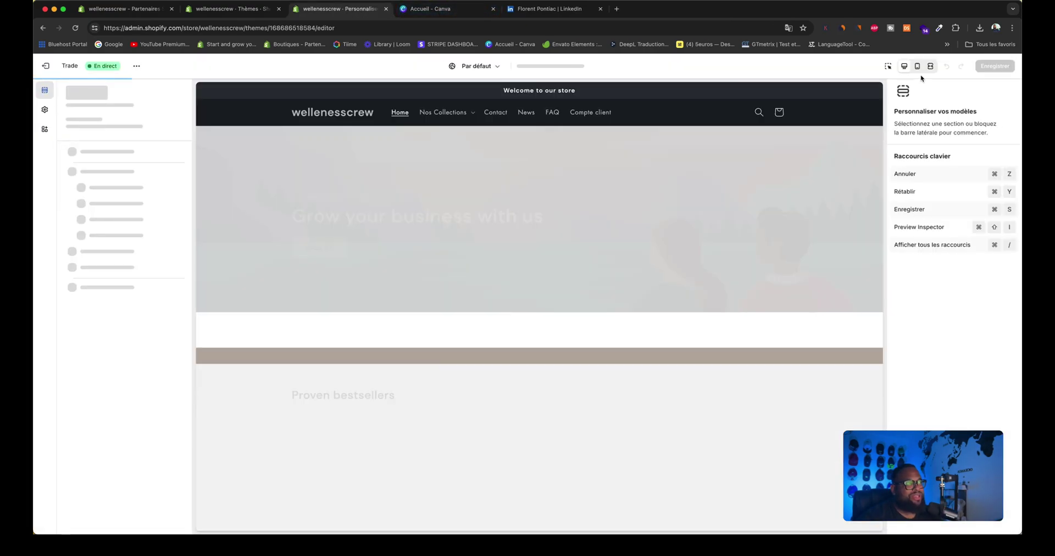
left_click(929, 66)
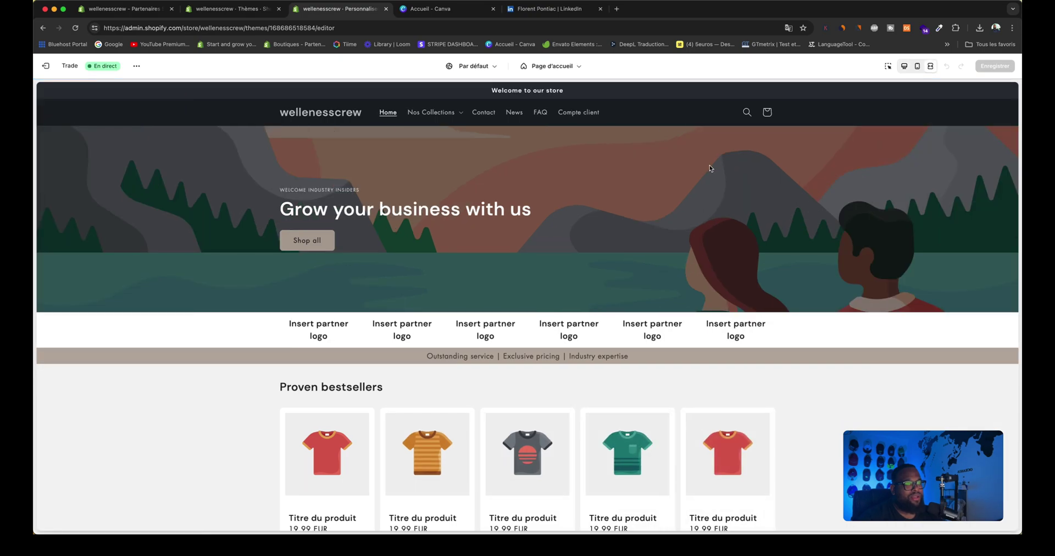
Review the whole home page preview and the 20% bonus sign-up popup, reopening the popup once and closing it
scroll(710, 165, "down", 15)
scroll(710, 168, "down", 4)
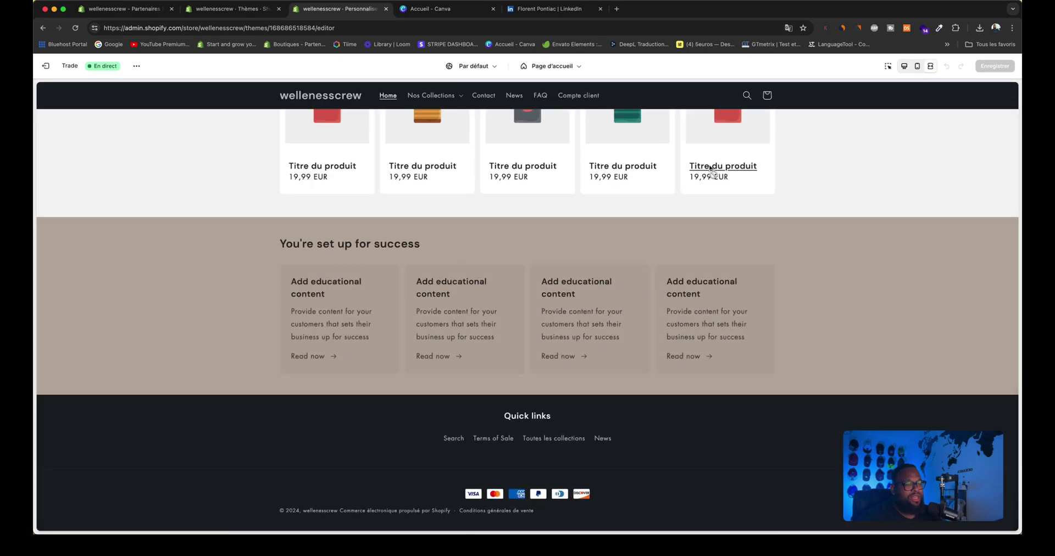
scroll(710, 168, "up", 20)
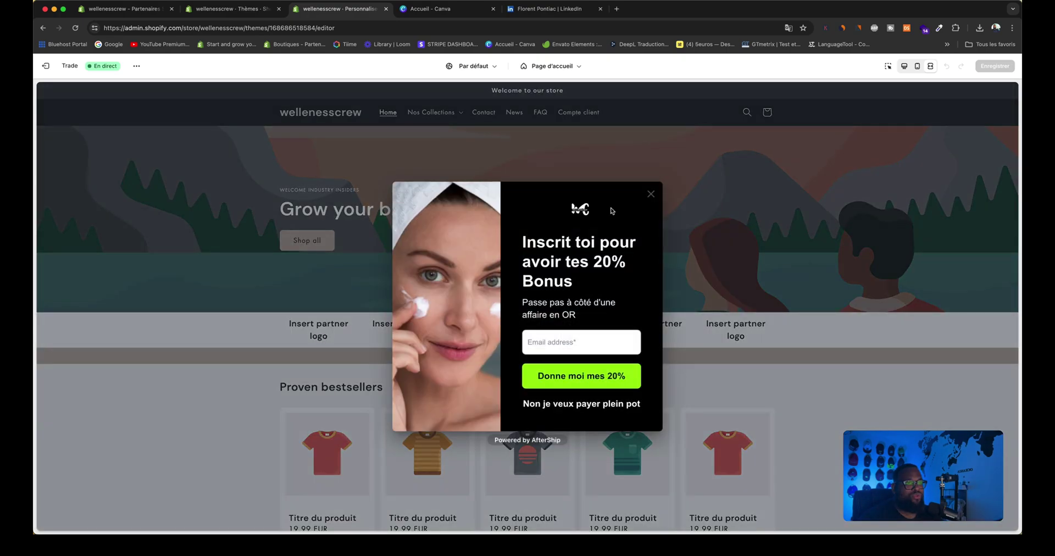
left_click(655, 192)
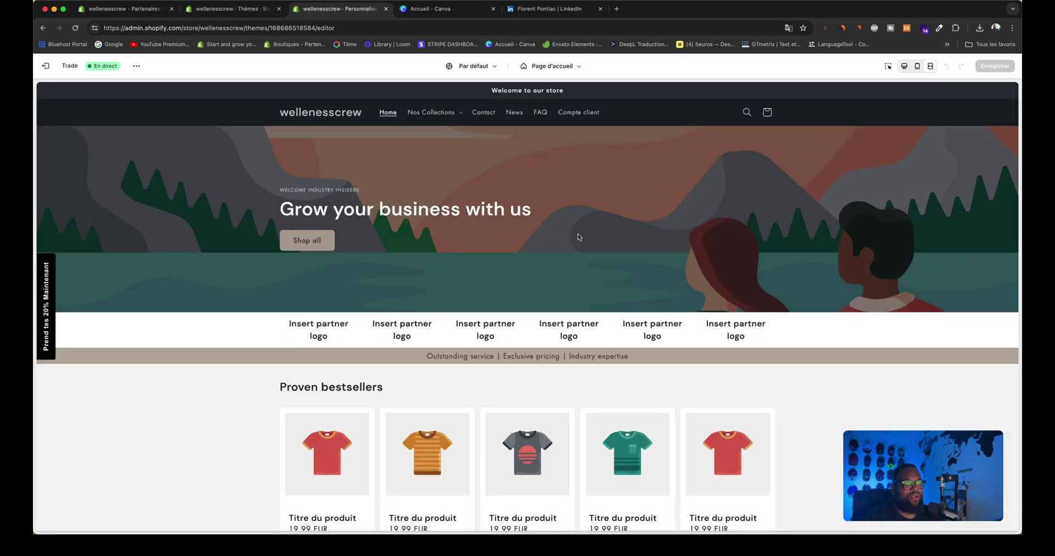
left_click(42, 287)
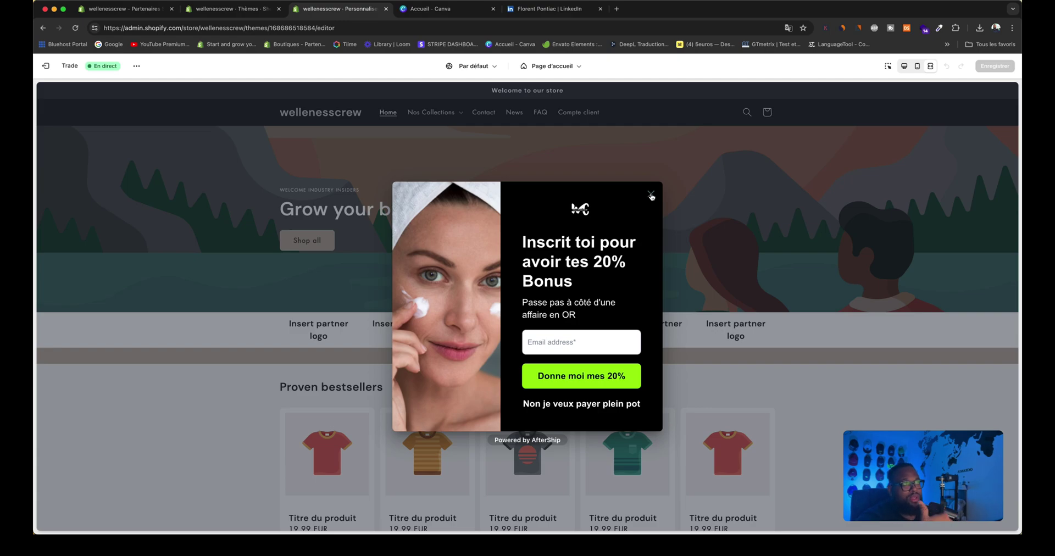
left_click(651, 195)
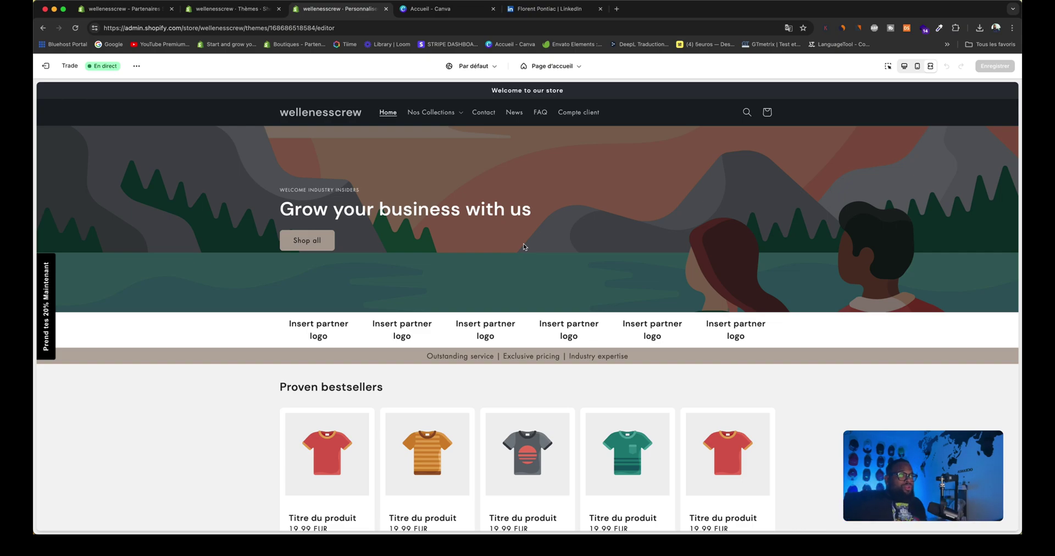
Return to the desktop preview with the section list and look through the selectable page types and product templates
left_click(904, 66)
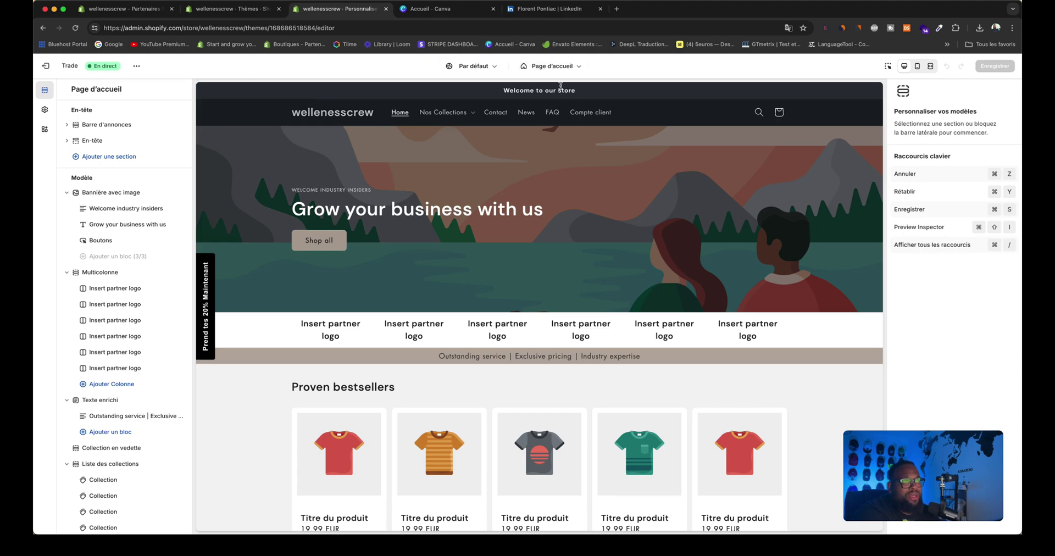
left_click(559, 67)
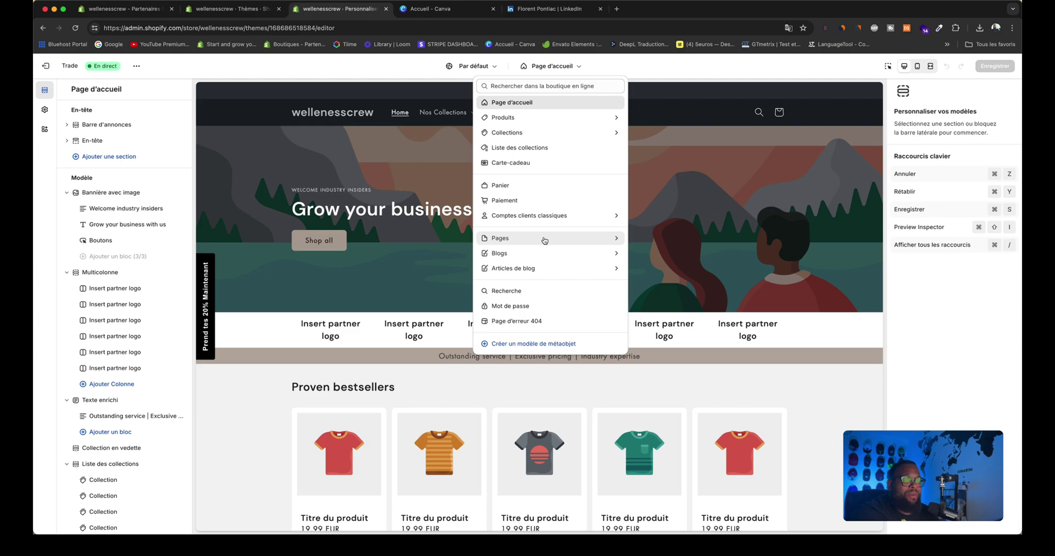
left_click(616, 120)
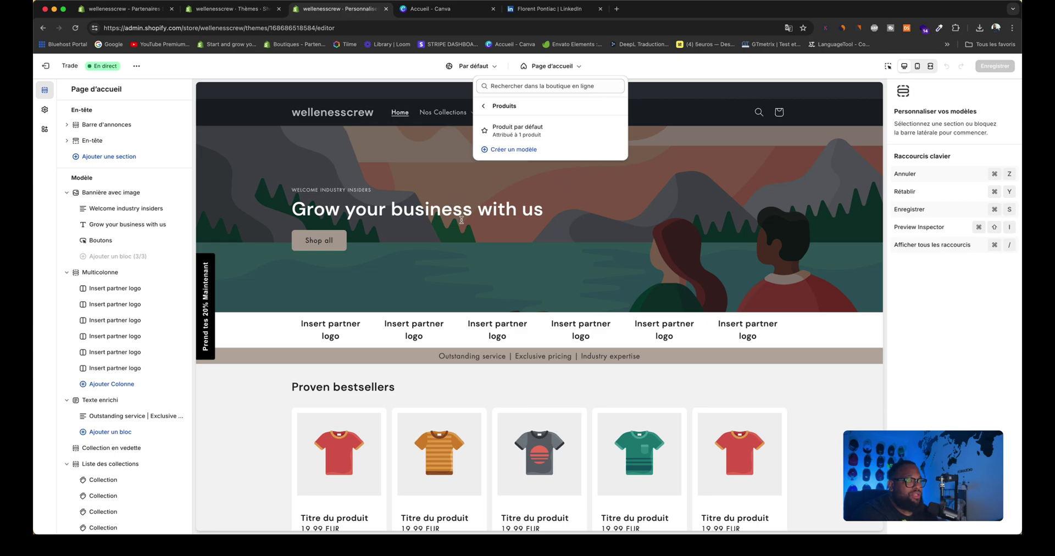
left_click(178, 97)
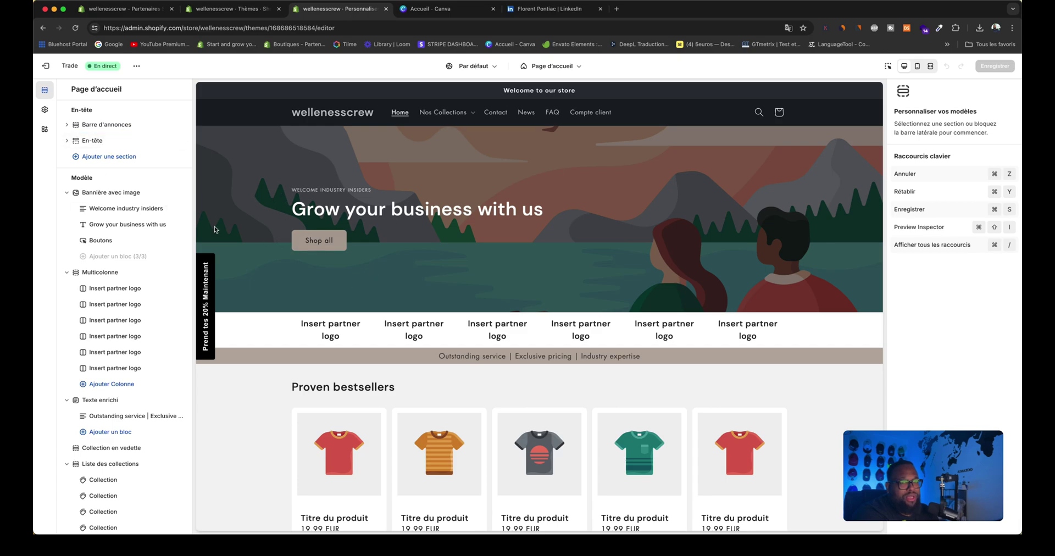
Hide the educational and testimonial Multicolonne sections, both Collection en vedette sections and Liste des collections on the home page
mouse_move(124, 231)
scroll(127, 228, "down", 10)
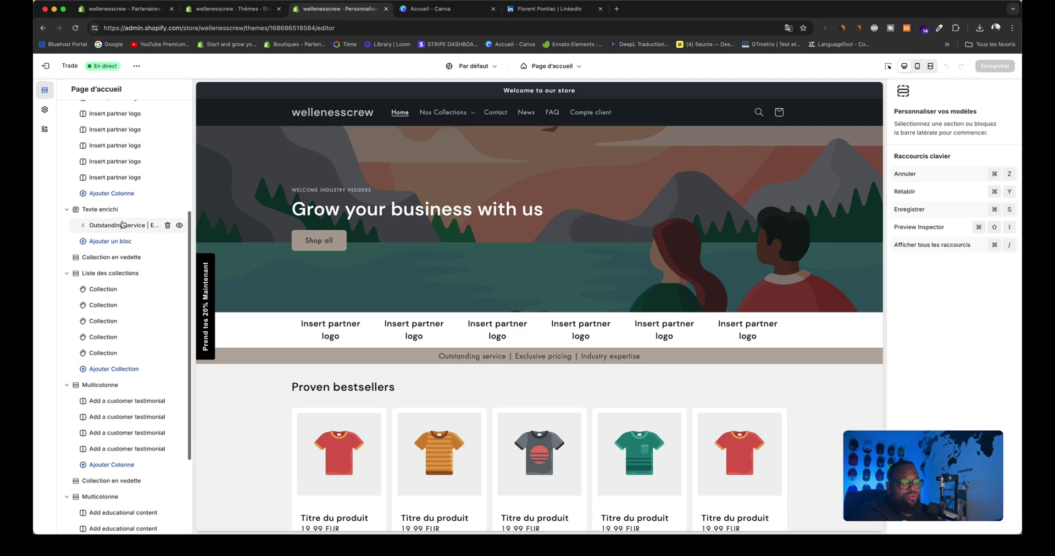
scroll(391, 319, "down", 5)
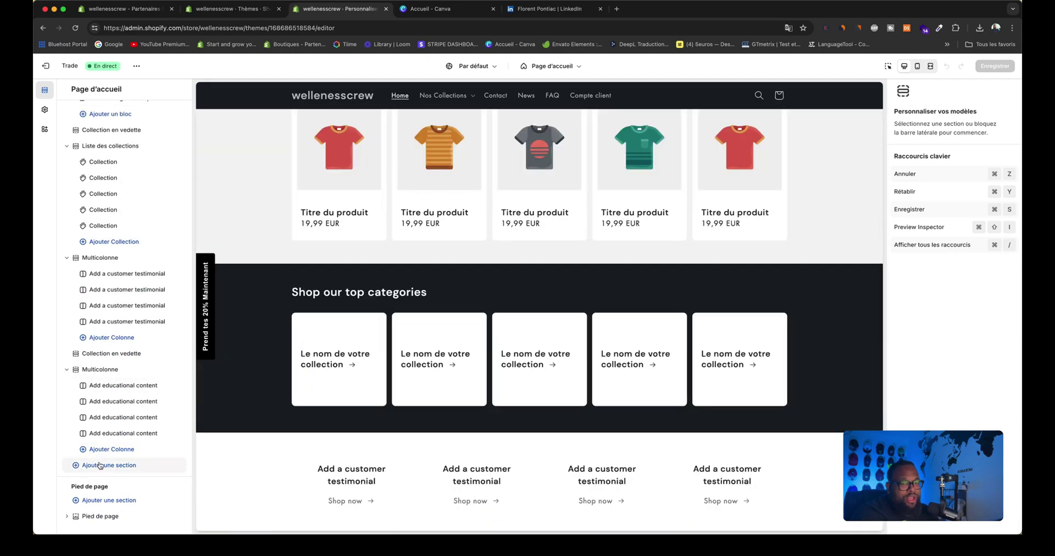
left_click(180, 371)
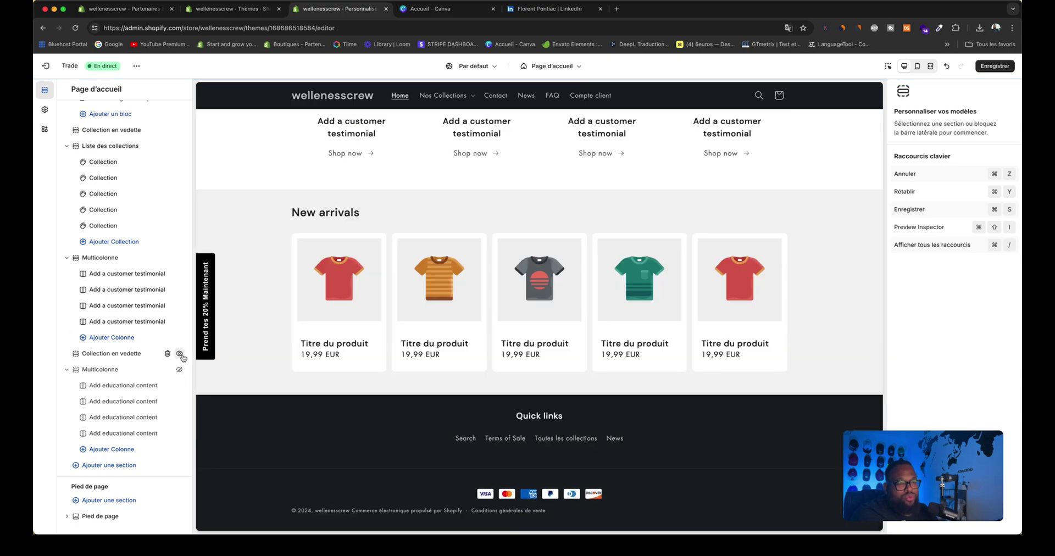
left_click(180, 353)
left_click(179, 258)
scroll(177, 286, "up", 5)
left_click(179, 290)
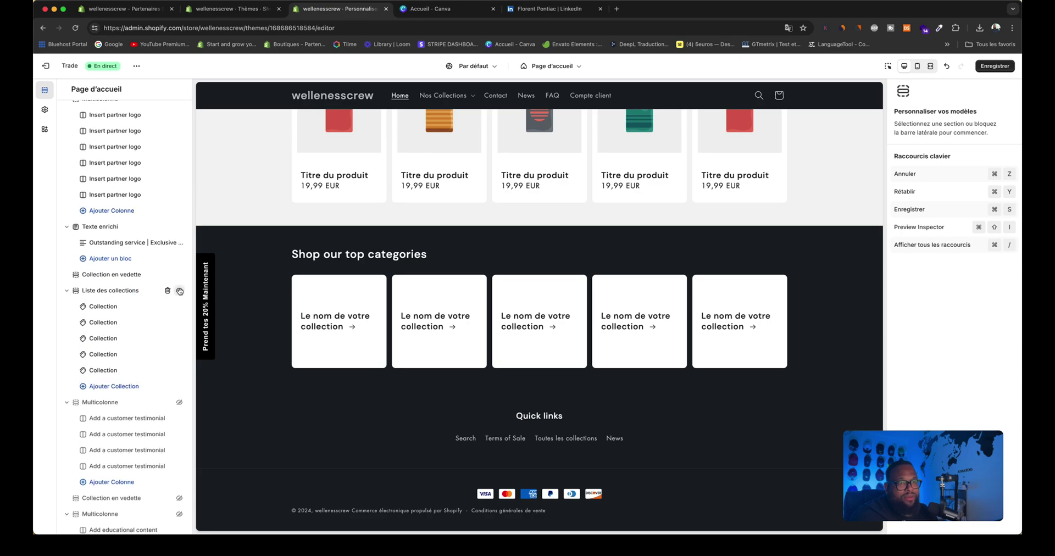
left_click(179, 275)
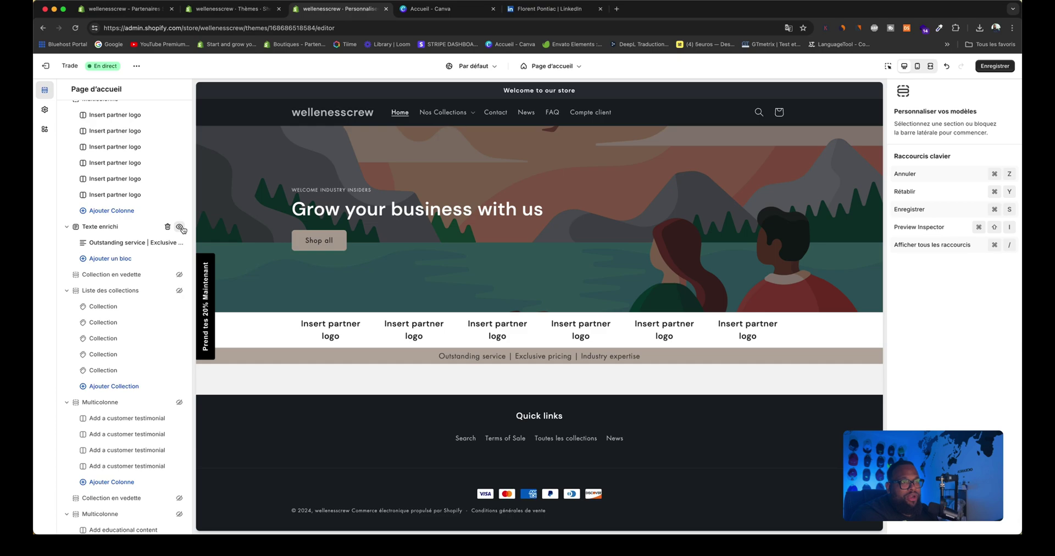
Toggle the Texte enrichi section off and on again, and hide the Multicolonne section with the partner logos
left_click(180, 227)
left_click(180, 227)
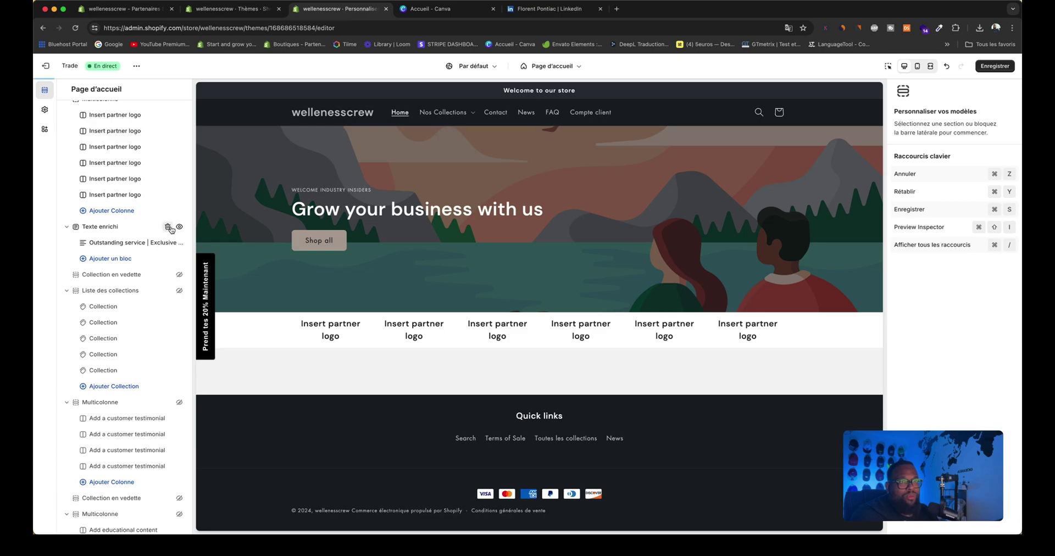
scroll(132, 225, "up", 3)
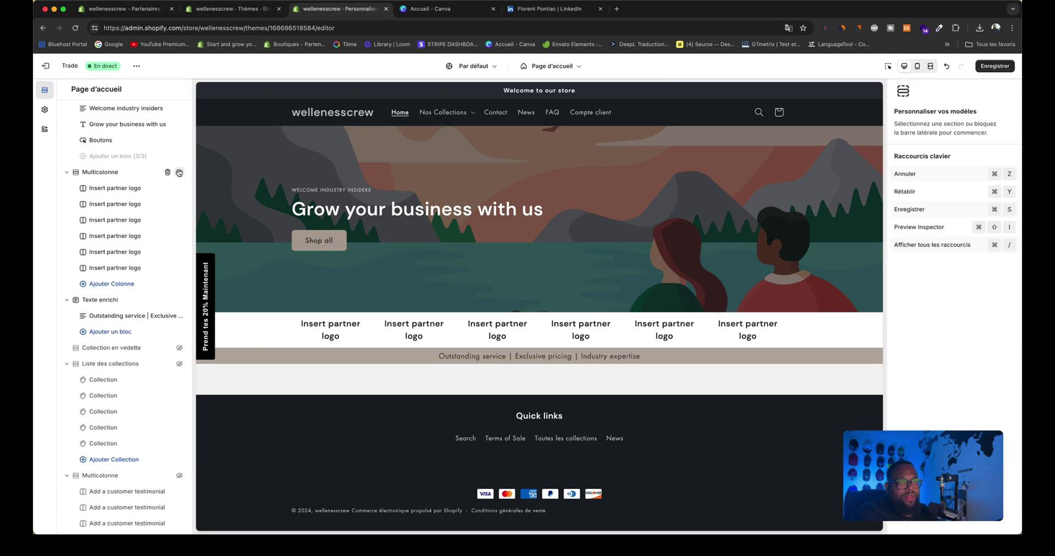
left_click(180, 173)
scroll(160, 213, "up", 4)
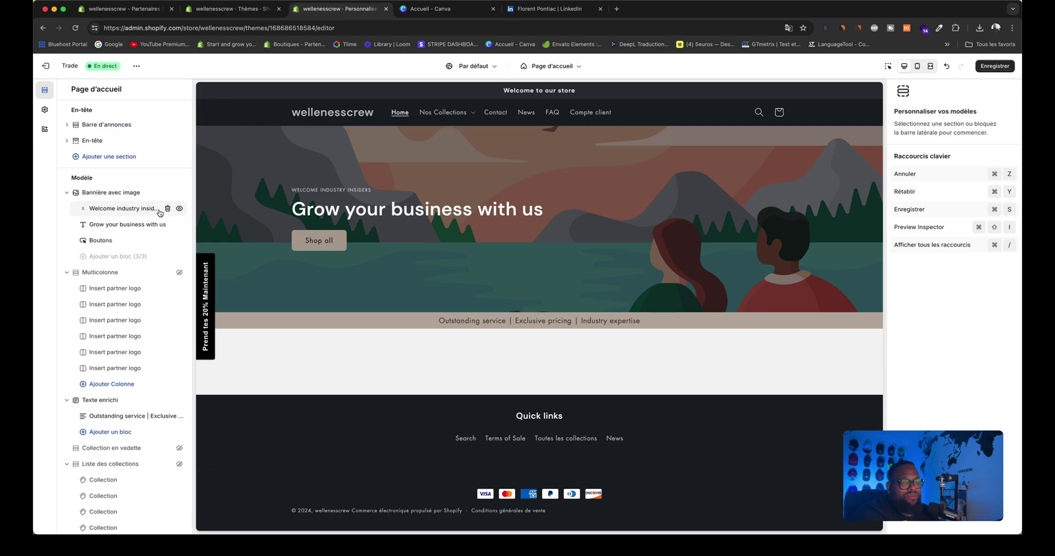
Show the educational Multicolonne, the Collection en vedette above it and the customer testimonial Multicolonne again
scroll(159, 214, "down", 12)
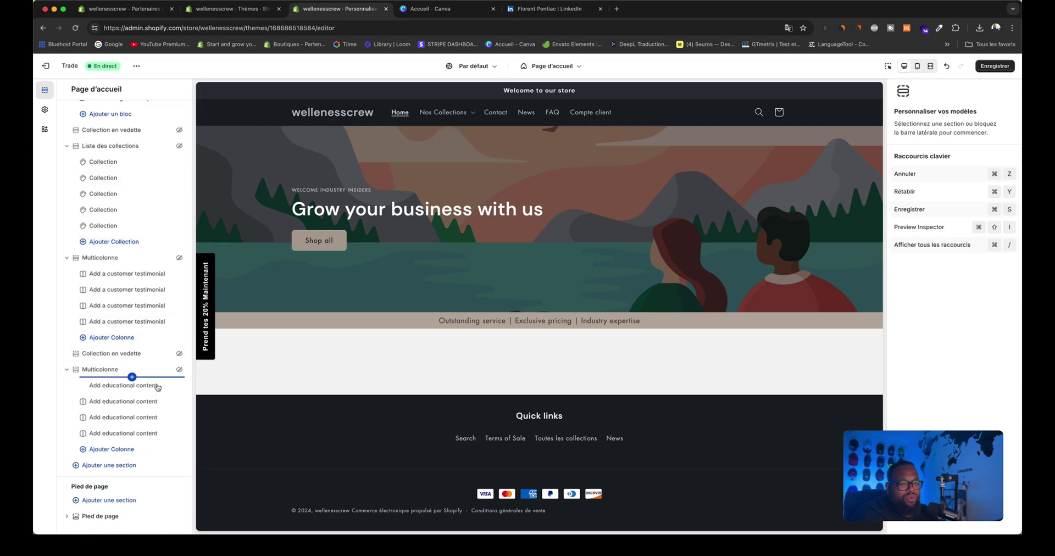
left_click(180, 370)
left_click(179, 354)
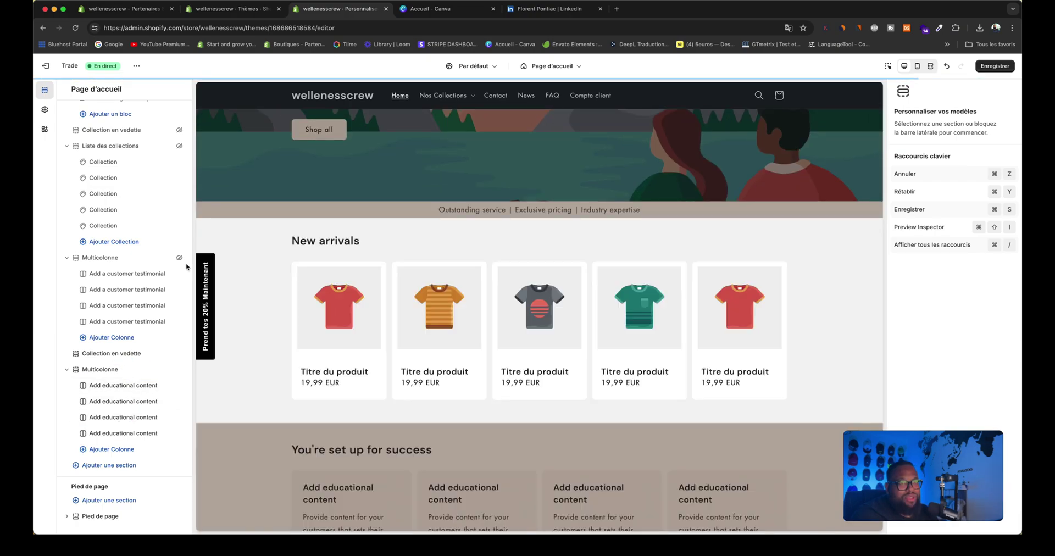
left_click(179, 257)
scroll(174, 324, "up", 5)
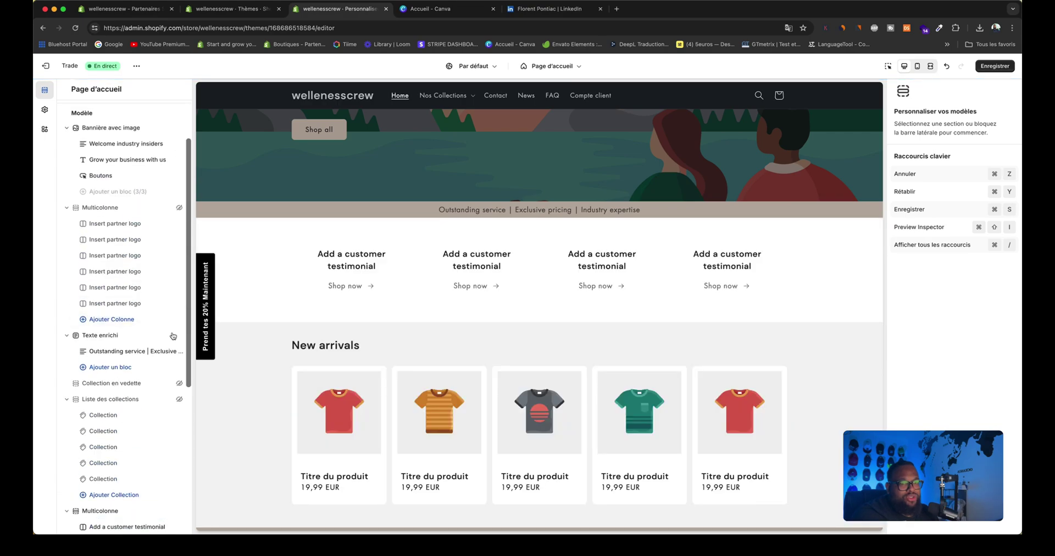
scroll(169, 394, "down", 5)
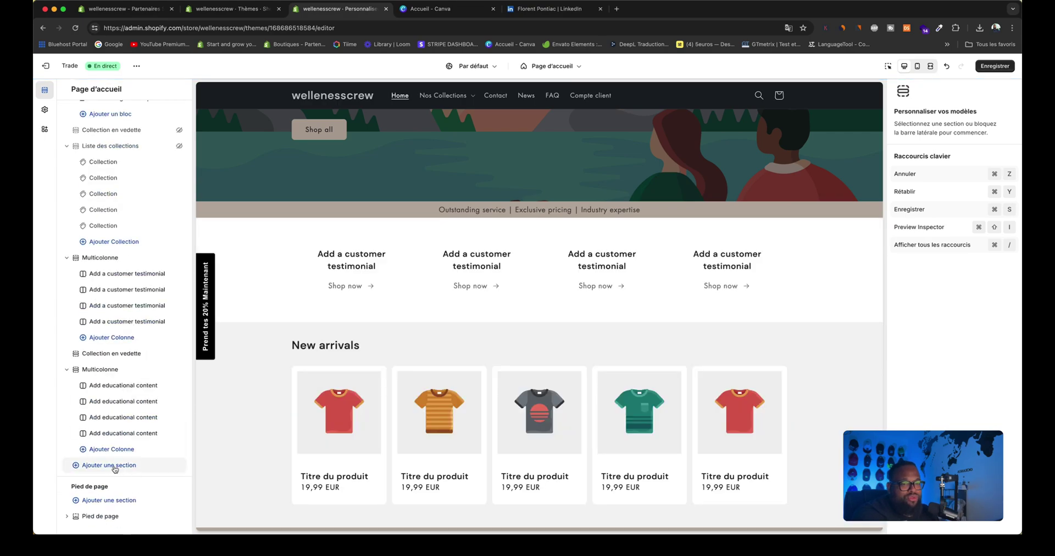
Look through the available section types and add a Vidéo section to the home page template
left_click(127, 467)
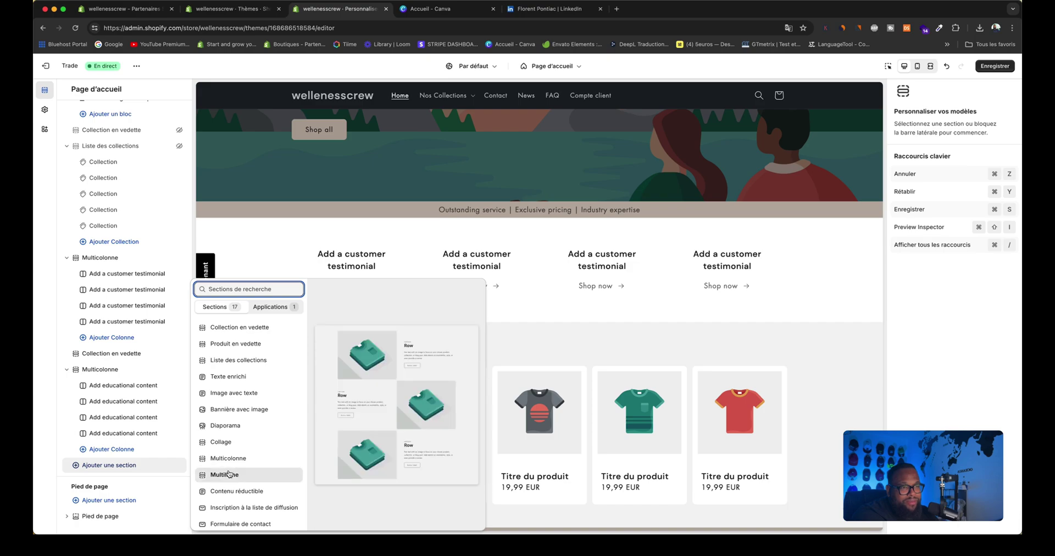
scroll(232, 502, "down", 2)
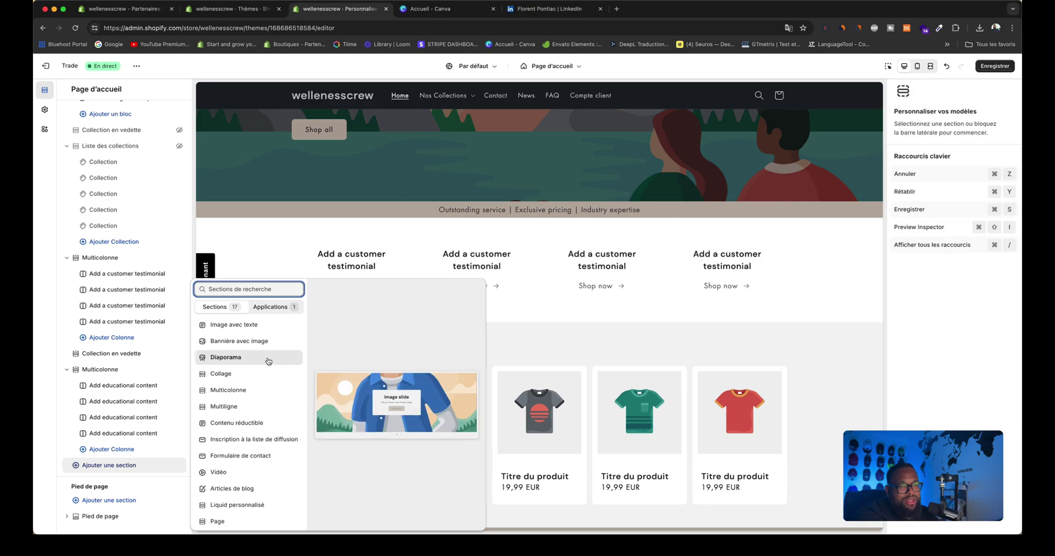
scroll(268, 361, "up", 3)
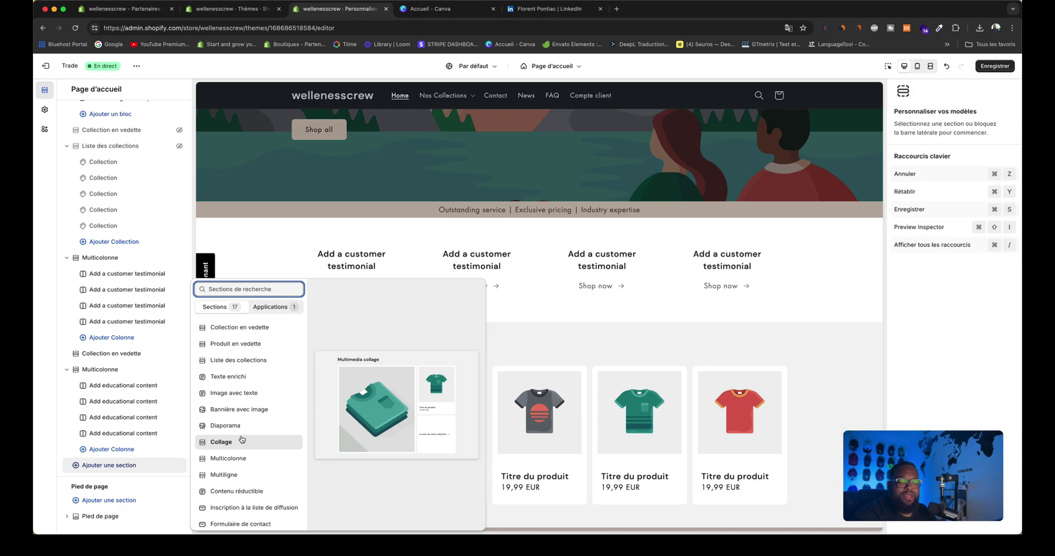
scroll(241, 440, "down", 2)
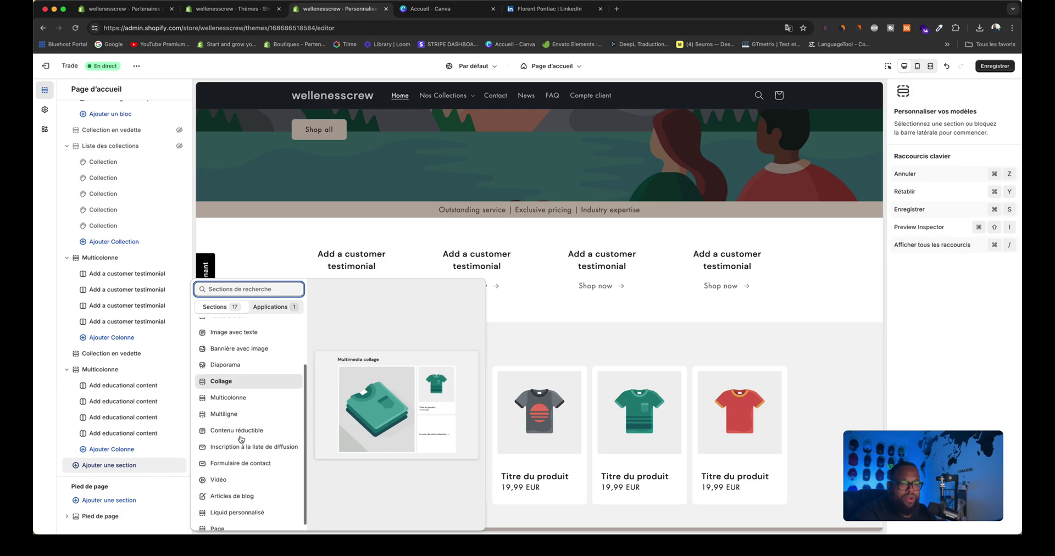
left_click(233, 477)
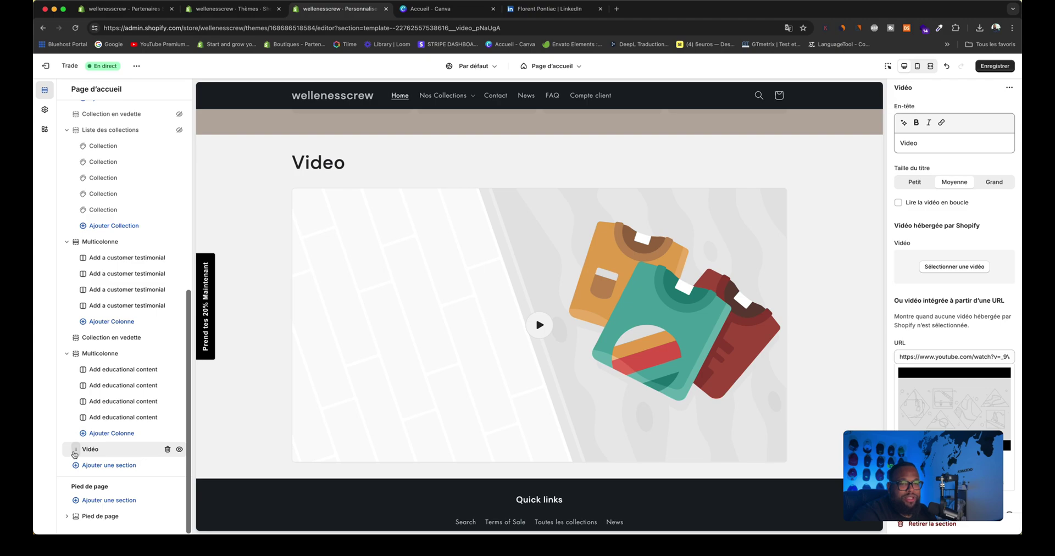
Move the Vidéo section to the first position of the home page template and hide the Bannière avec image section
left_click_drag(74, 452, 90, 287)
left_click_drag(83, 122, 80, 198)
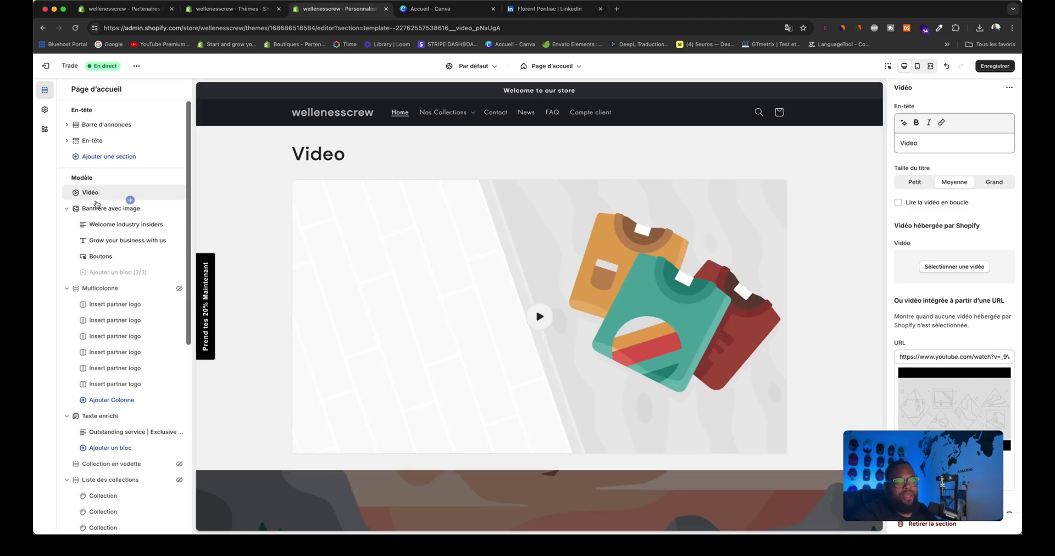
left_click(178, 210)
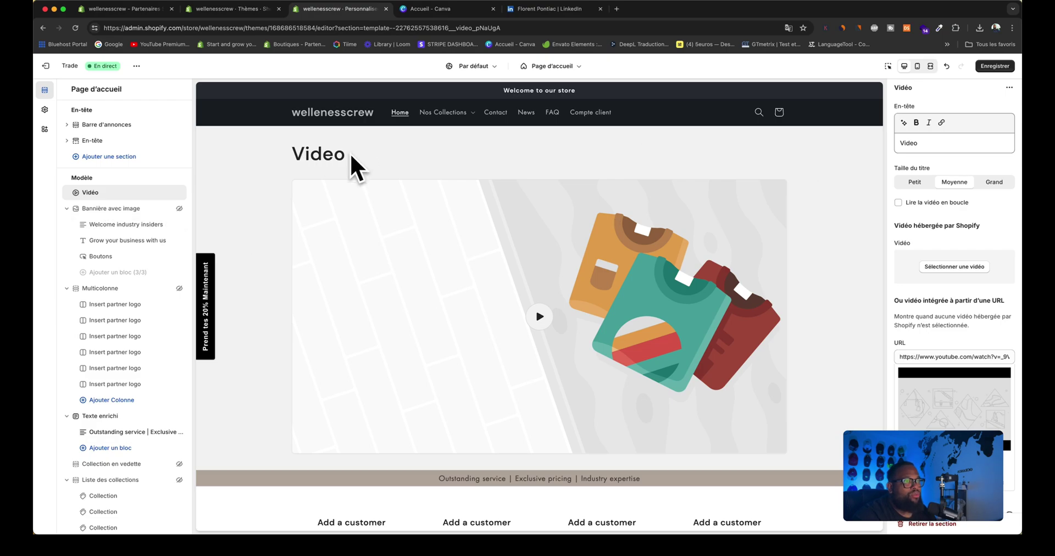
Clear the Vidéo section's heading and enable looped playback
double_click(937, 142)
key("BackSpace")
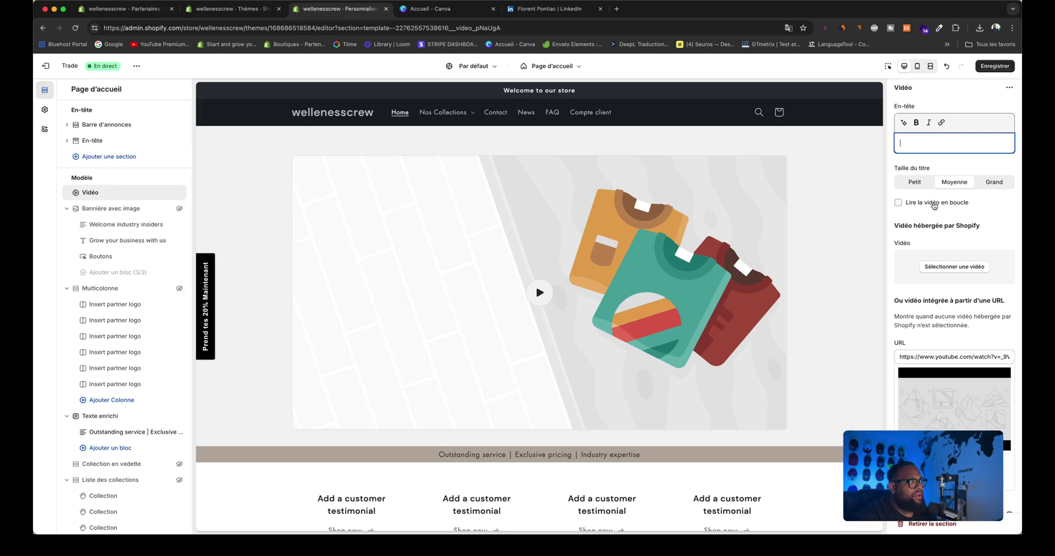
left_click(904, 204)
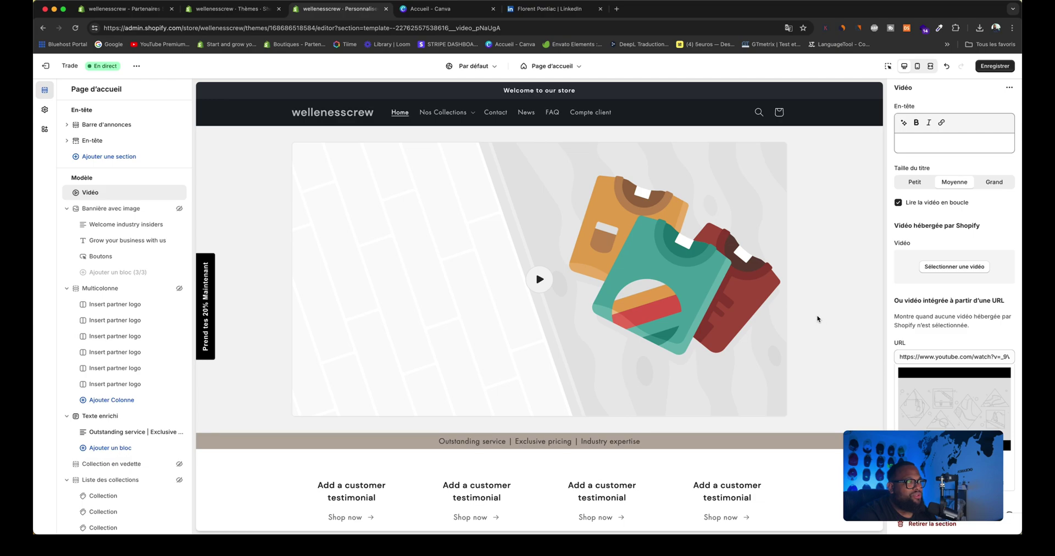
Set the Vidéo section's Shopify-hosted video to the library file Design sans titre (3)
left_click(962, 268)
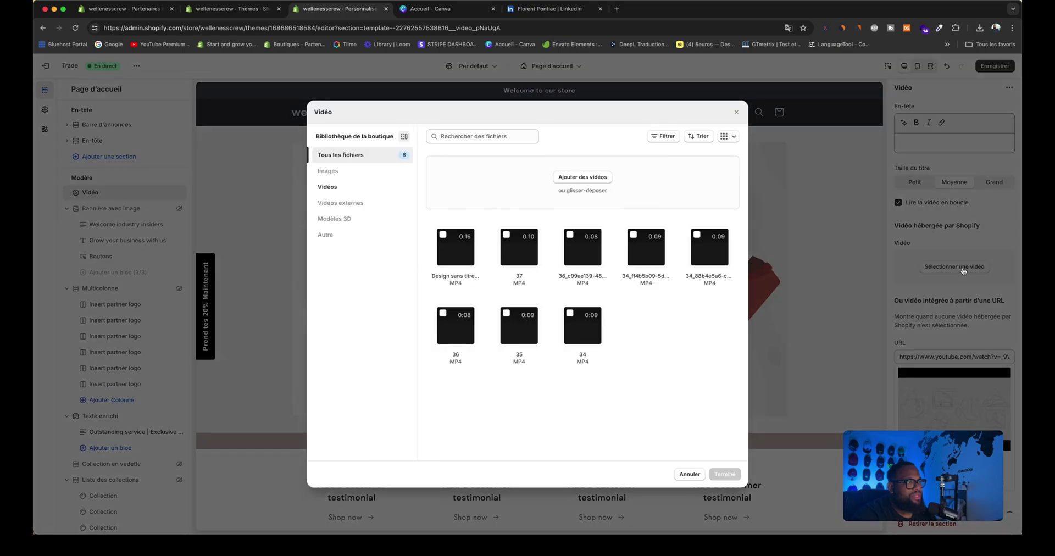
left_click(440, 235)
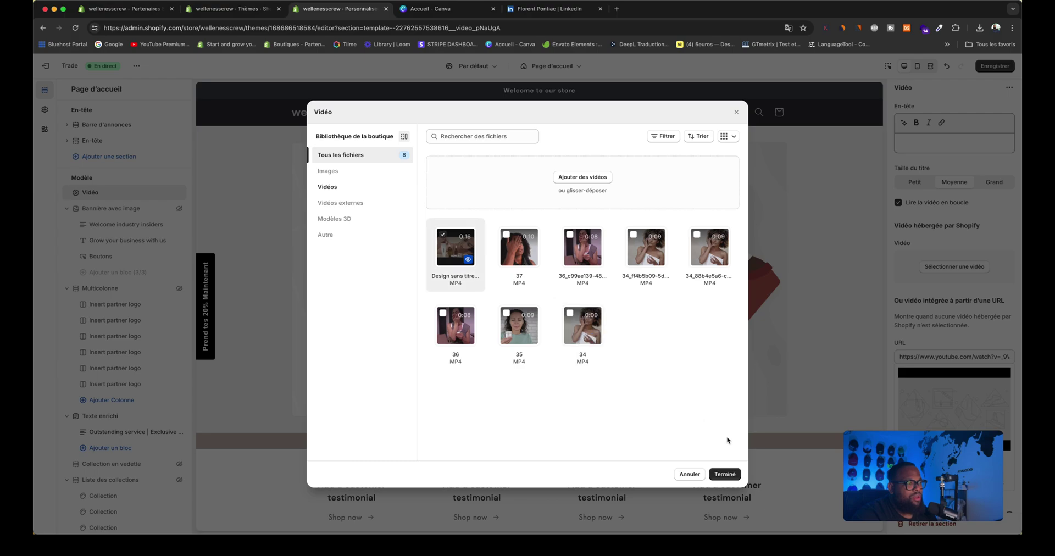
left_click(730, 474)
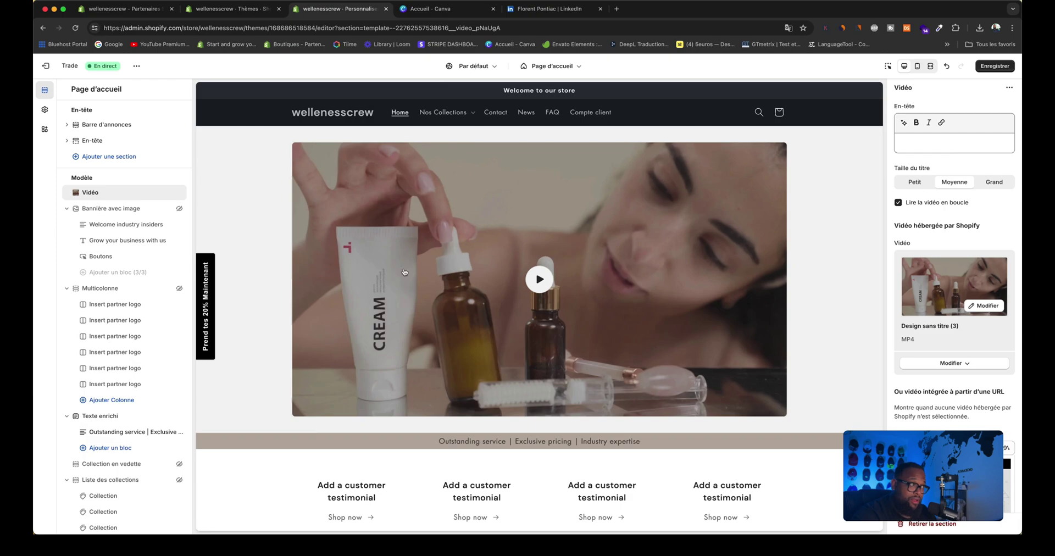
Make the Vidéo section full width and save the theme changes
scroll(942, 302, "down", 6)
scroll(941, 302, "down", 2)
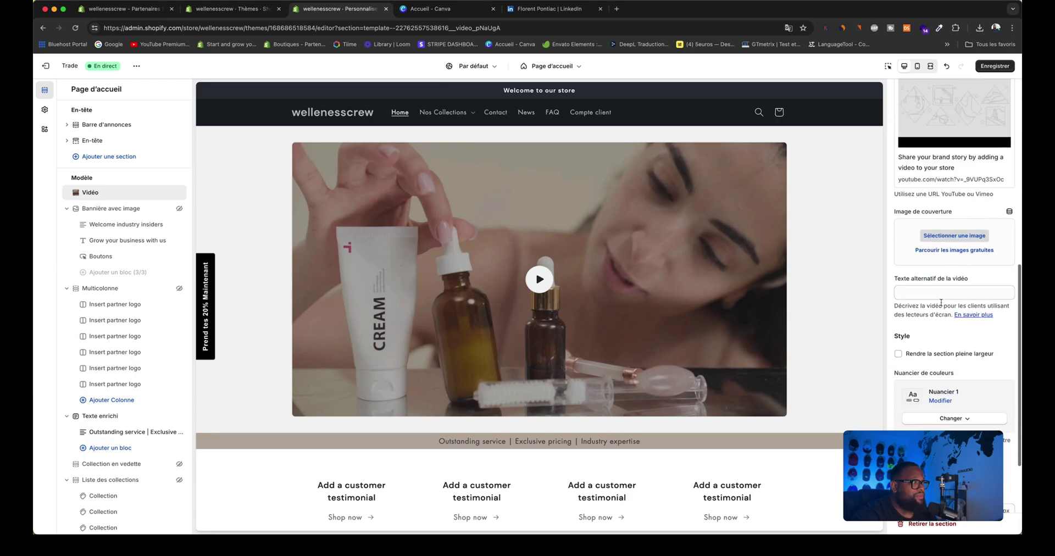
scroll(942, 302, "down", 1)
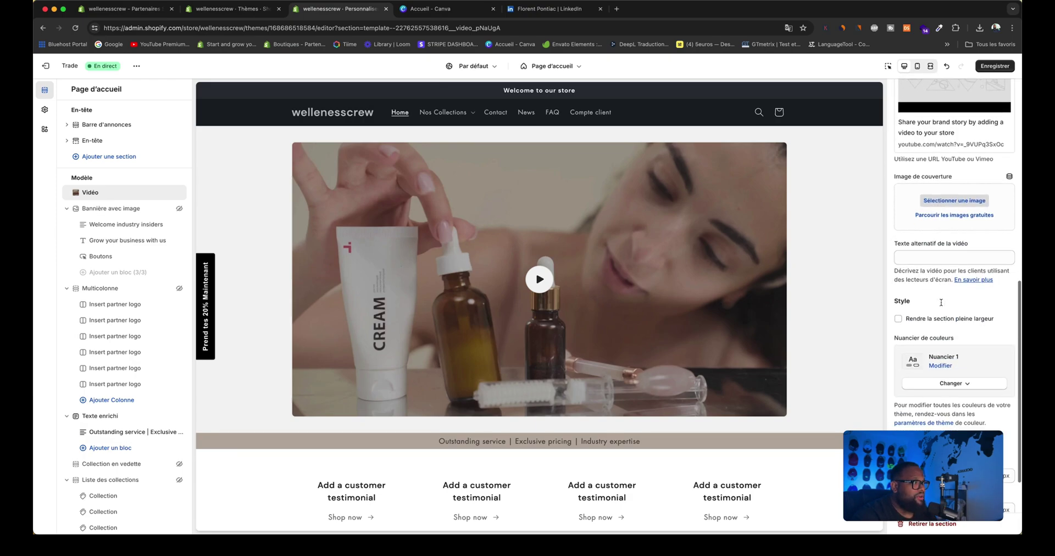
left_click(902, 319)
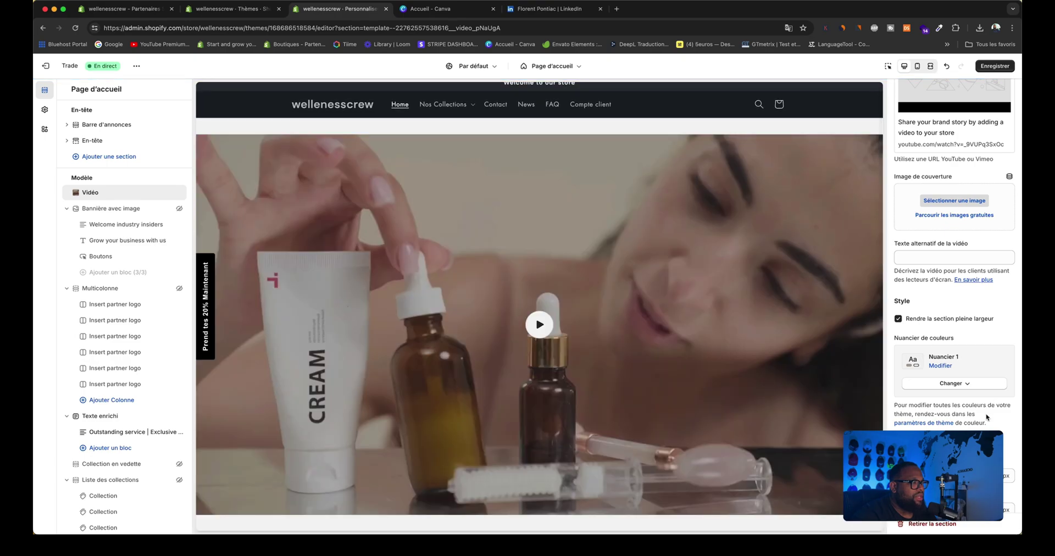
scroll(651, 316, "up", 1)
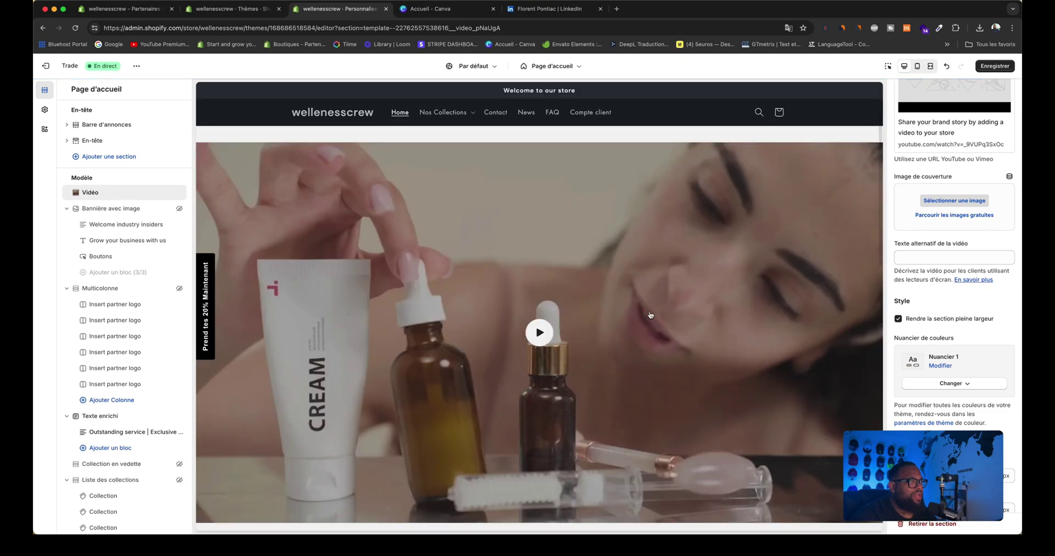
scroll(651, 316, "down", 1)
scroll(650, 315, "down", 5)
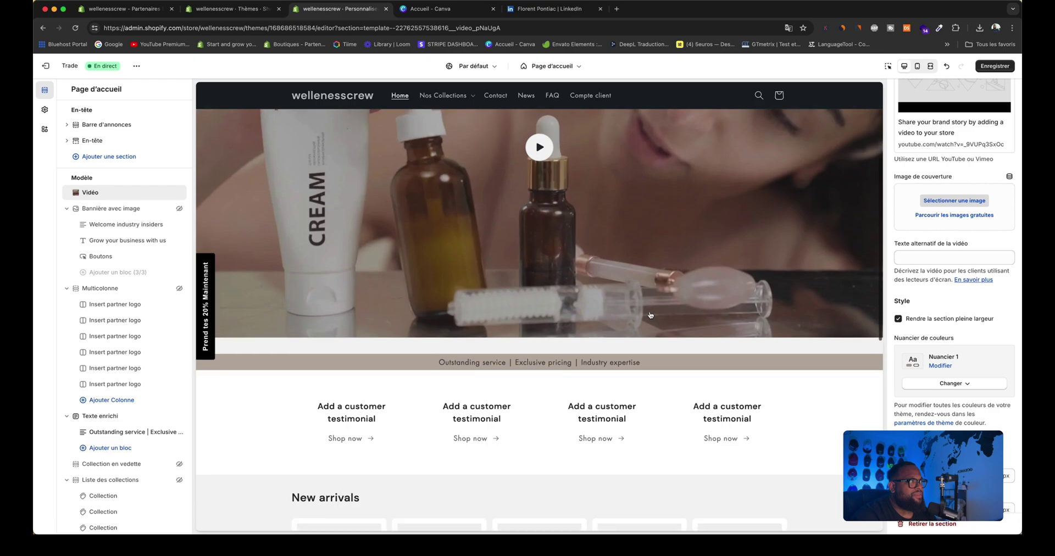
left_click(996, 66)
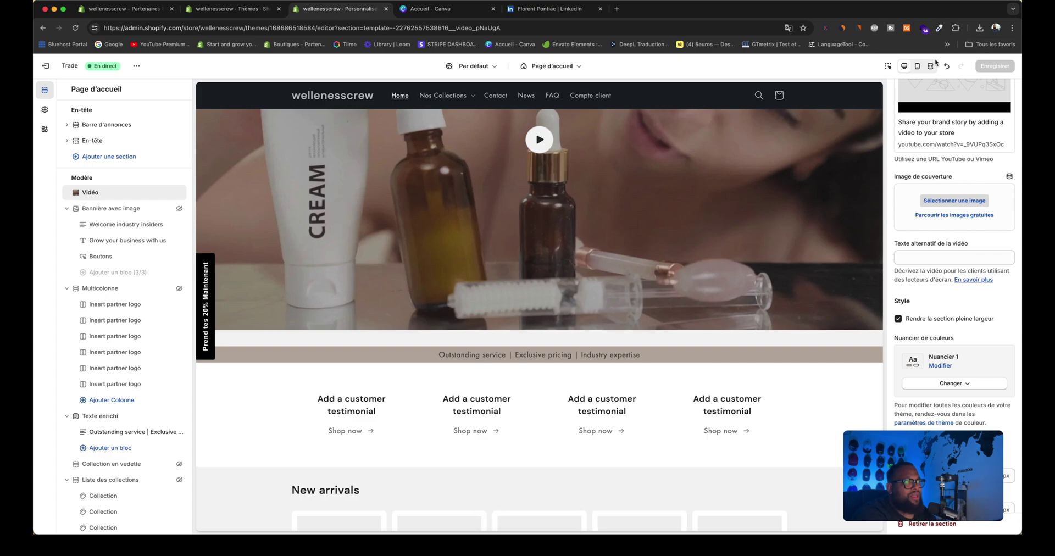
Check the home page layout from header to footer in the mobile preview, and return to the desktop preview
left_click(918, 67)
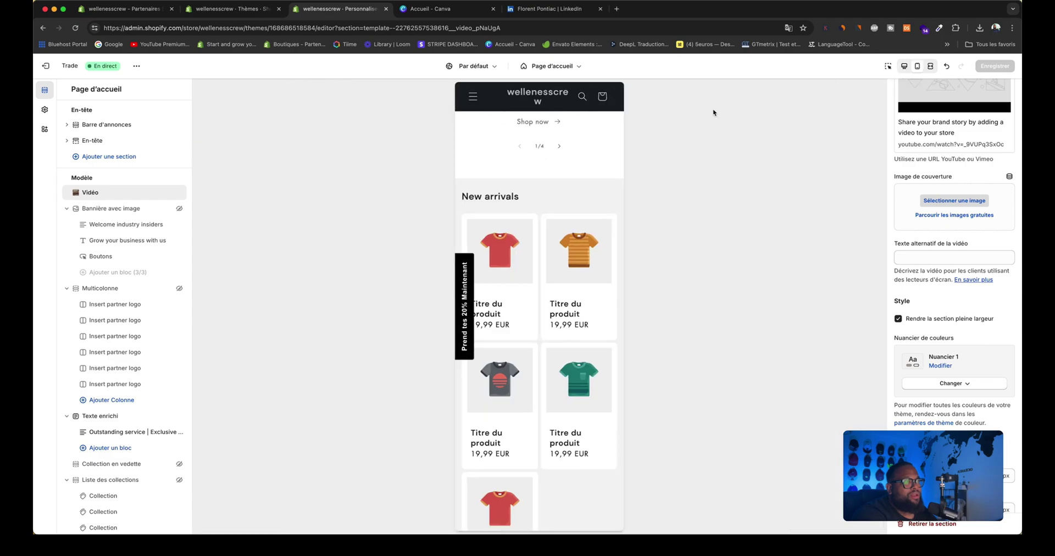
scroll(570, 151, "up", 4)
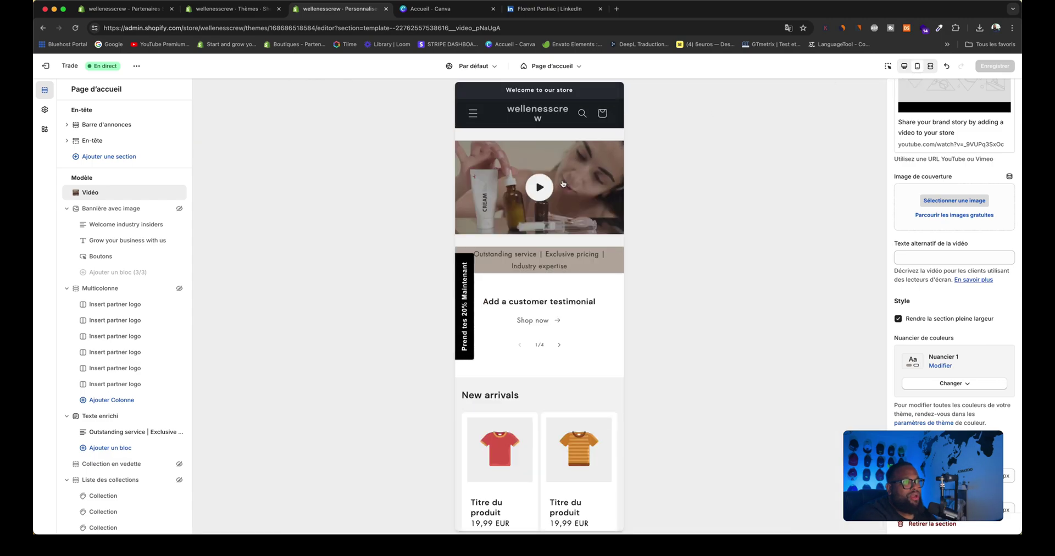
scroll(550, 162, "down", 15)
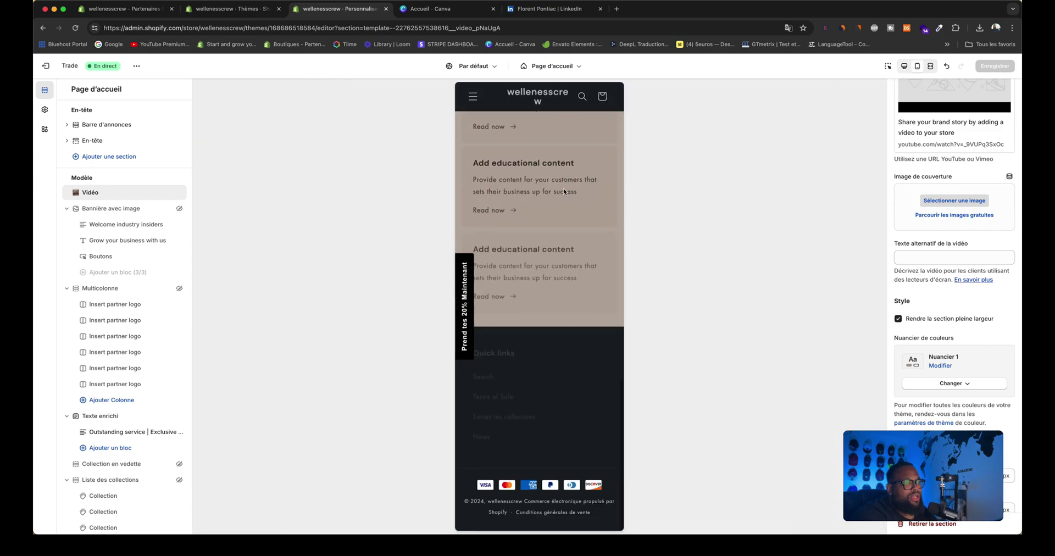
scroll(563, 188, "up", 15)
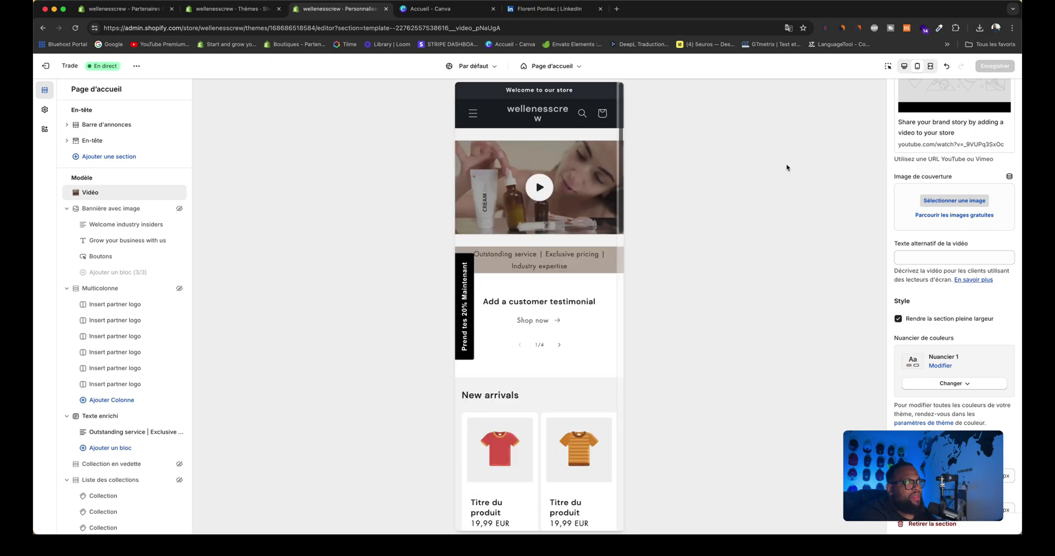
left_click(905, 66)
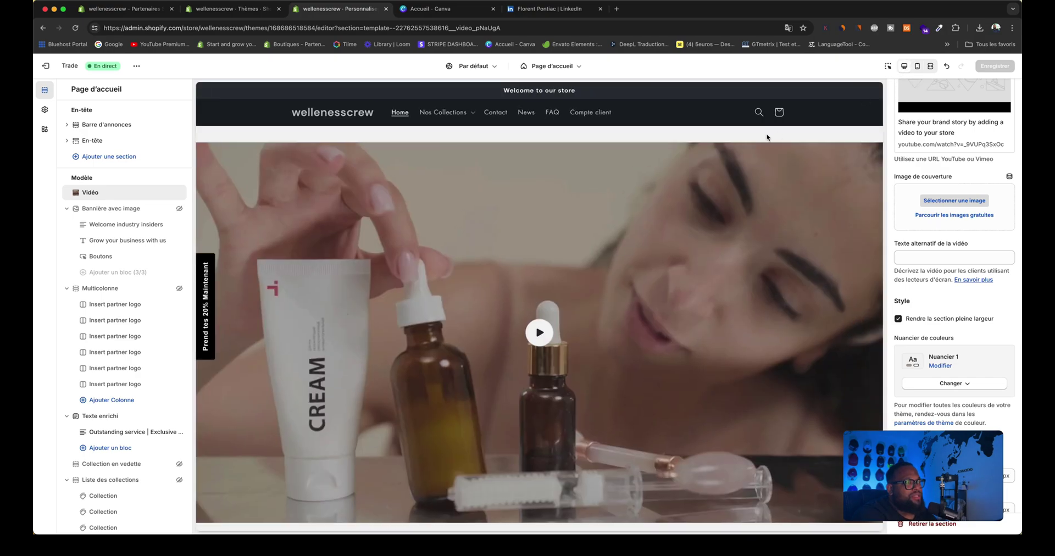
Set the Vidéo section's colour scheme to Nuancier 4 and save the changes
scroll(989, 403, "down", 2)
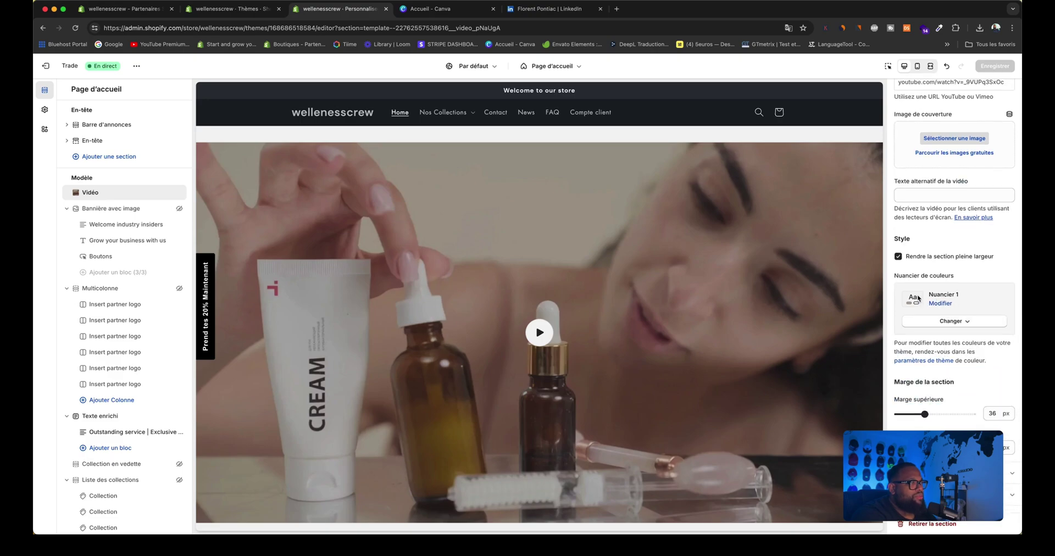
left_click(934, 321)
left_click(937, 364)
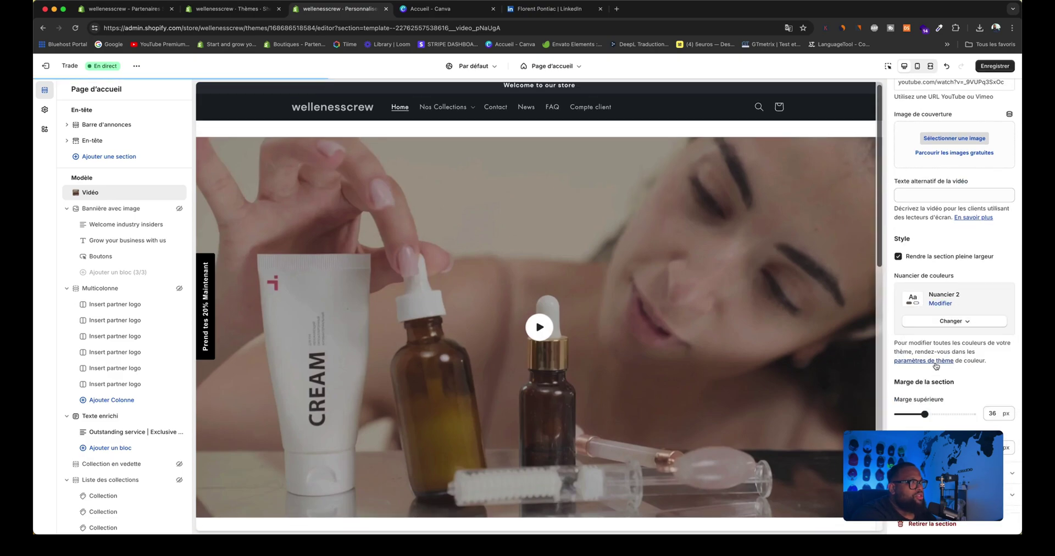
left_click(938, 322)
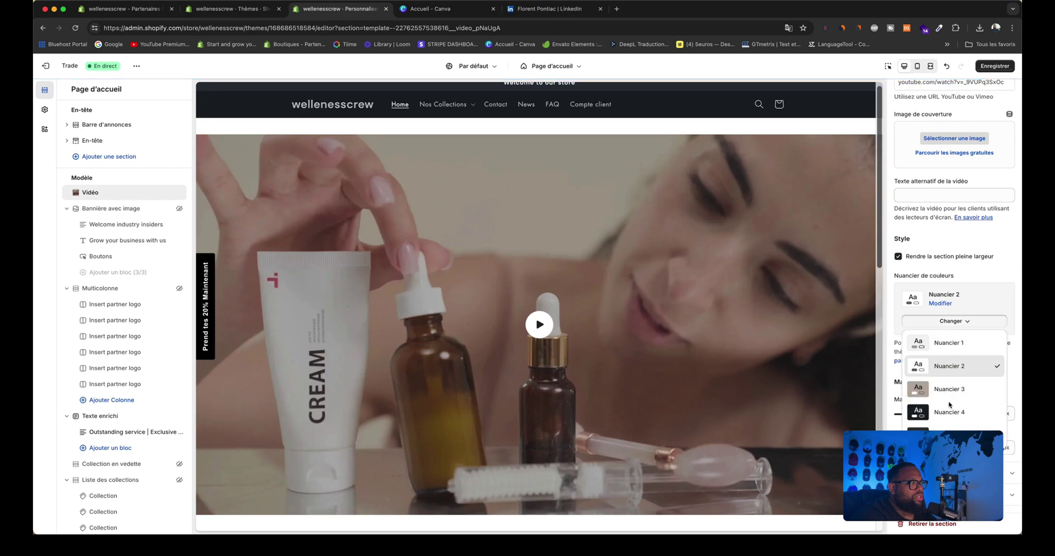
left_click(949, 408)
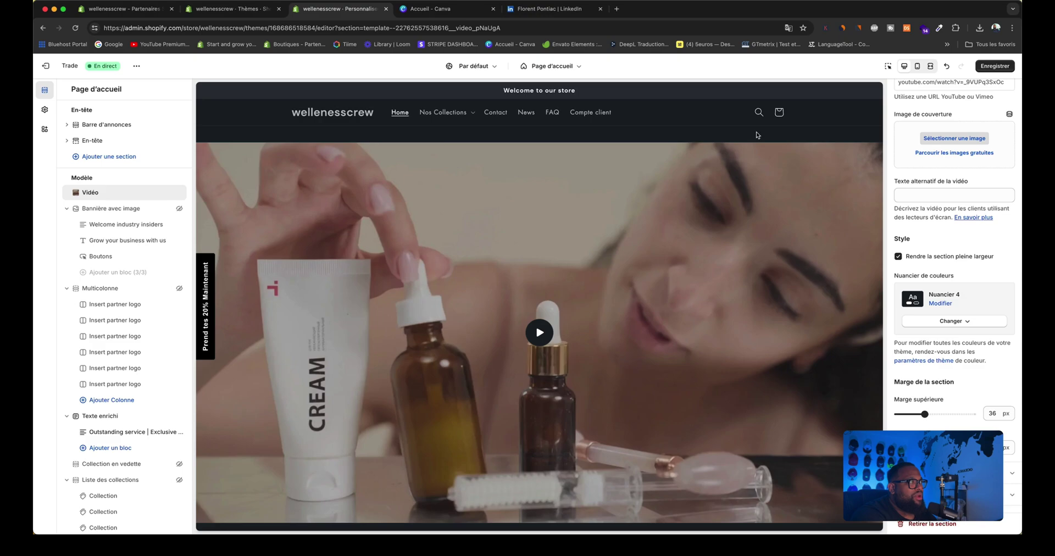
left_click(995, 66)
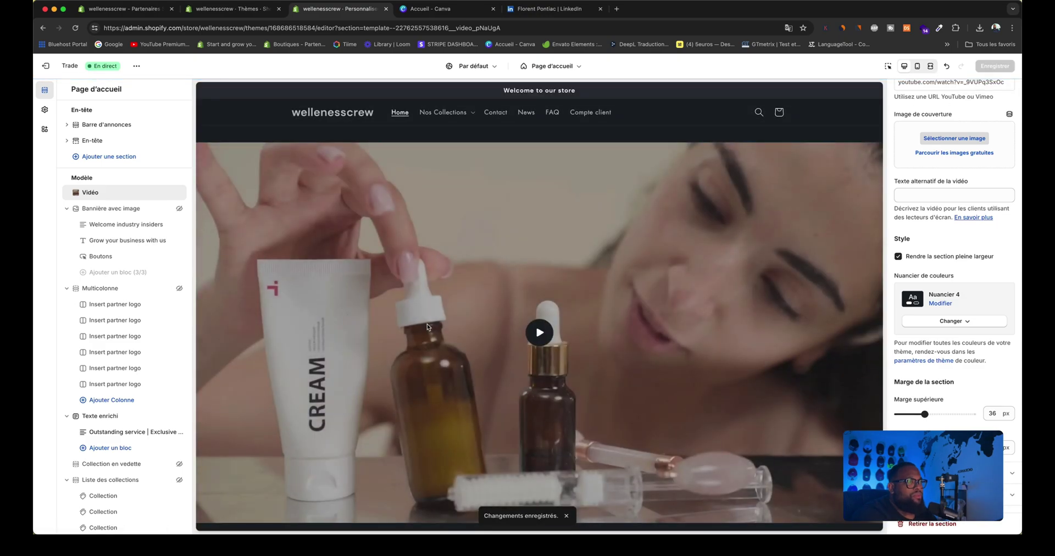
Hide the Texte enrichi section containing the "Outstanding service" text and save the changes
scroll(423, 324, "down", 5)
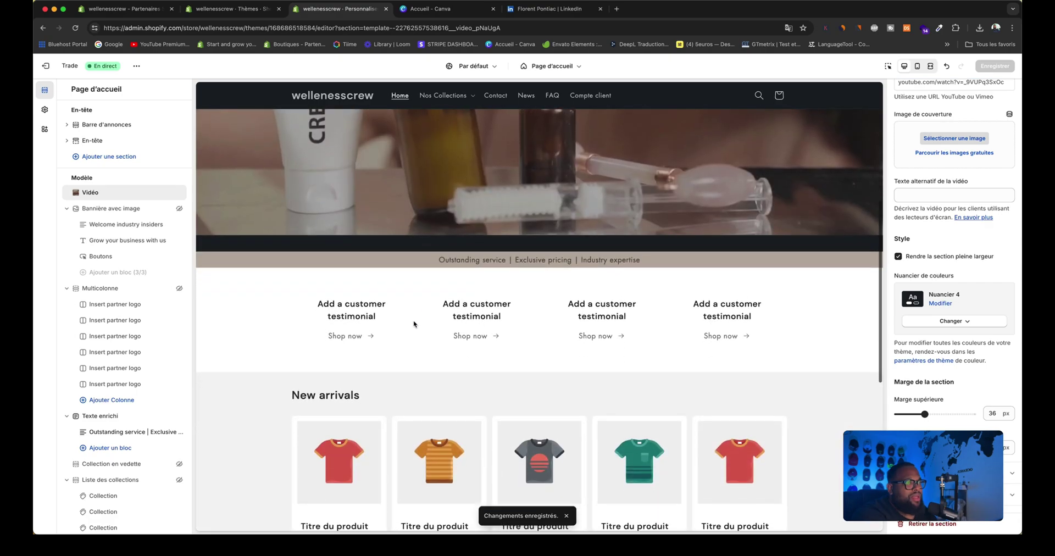
mouse_move(183, 260)
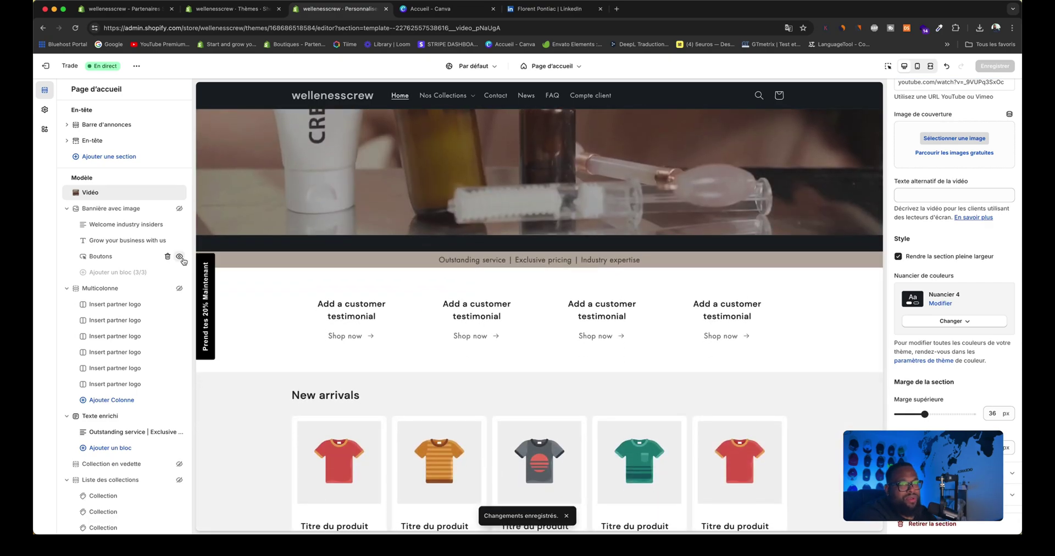
scroll(179, 295, "down", 2)
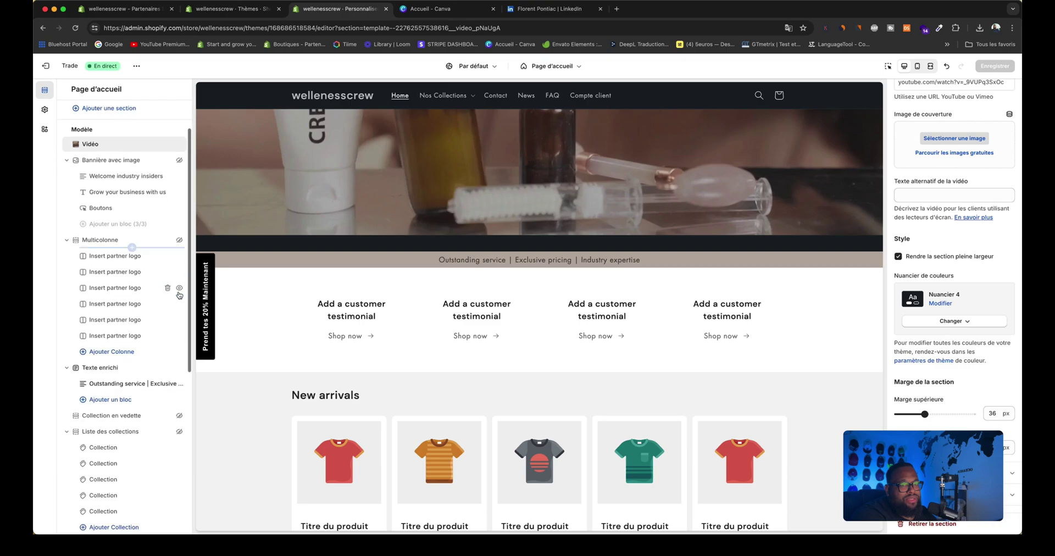
scroll(179, 295, "down", 2)
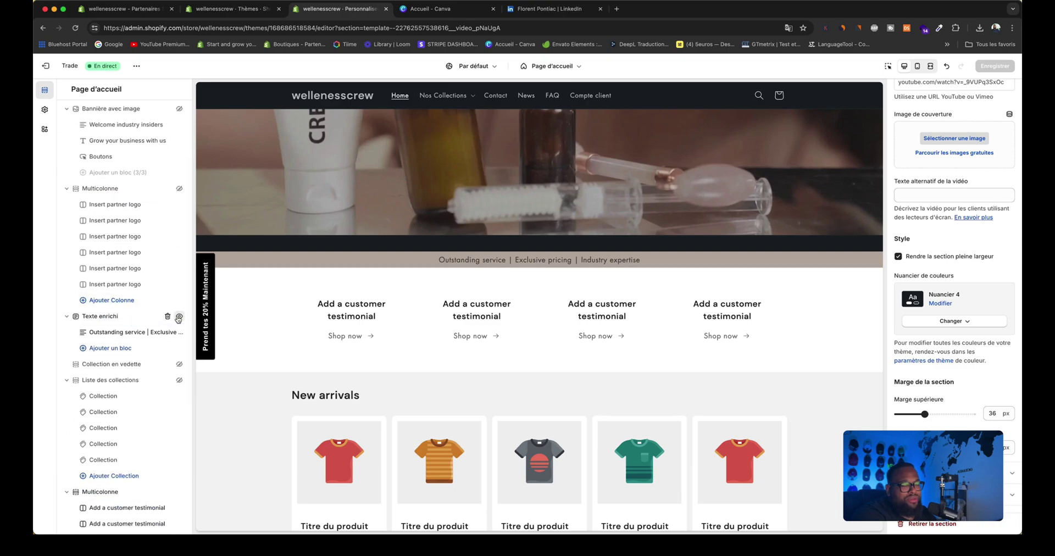
left_click(178, 318)
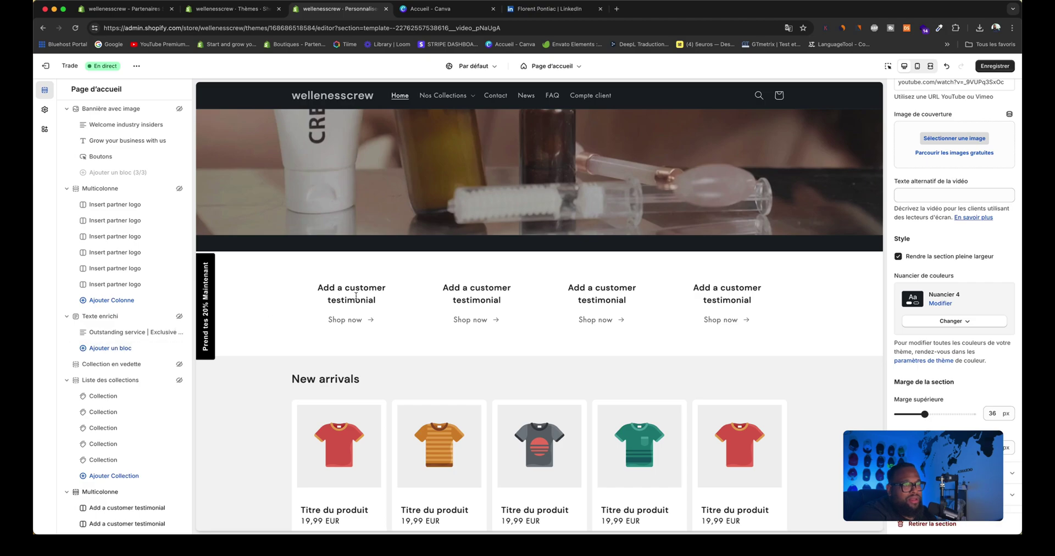
scroll(168, 354, "down", 5)
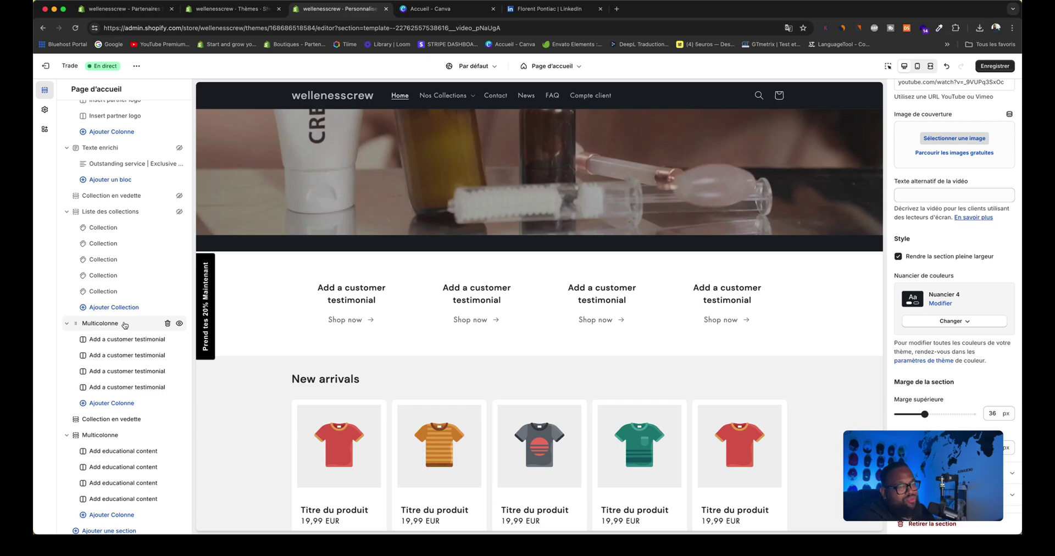
key("alt+Left")
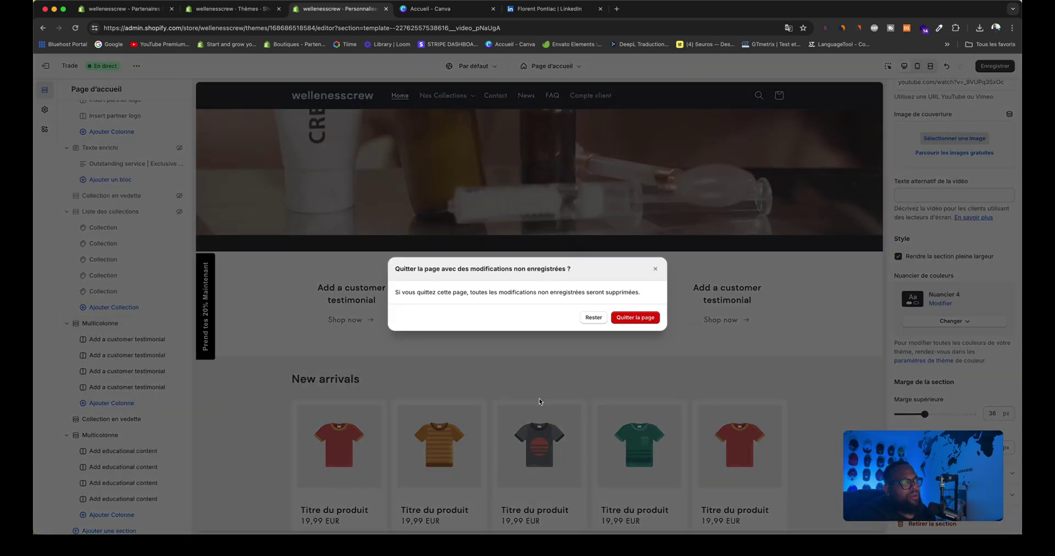
left_click(594, 318)
left_click(996, 66)
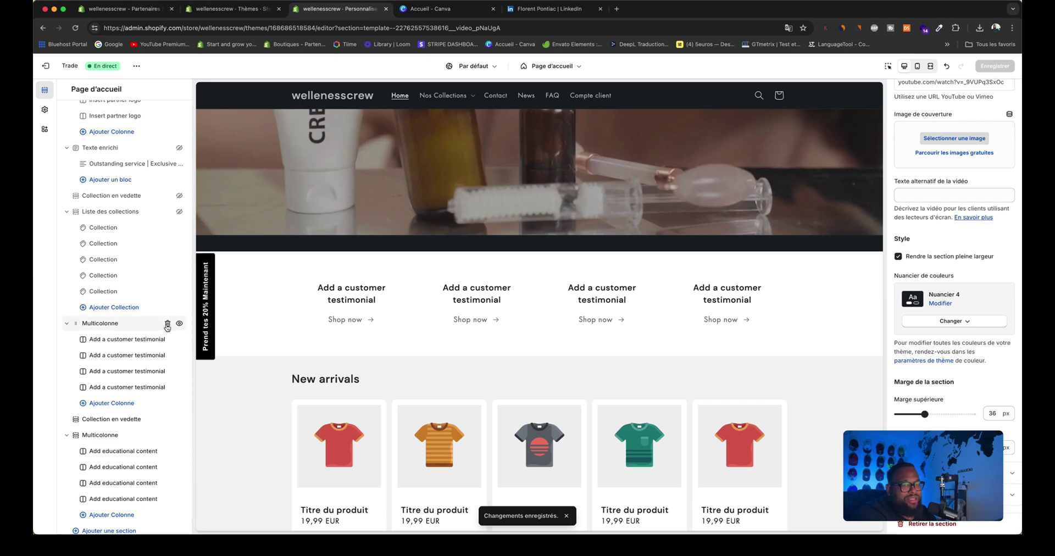
Move the customer testimonial Multicolonne below the educational content Multicolonne and review the reordered page
left_click_drag(70, 324, 108, 463)
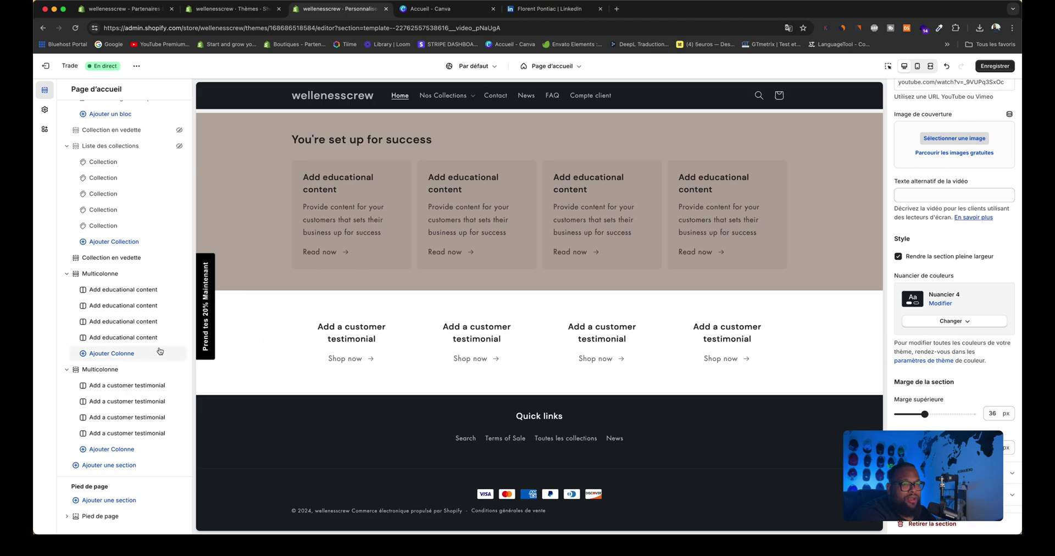
scroll(167, 340, "up", 10)
scroll(379, 304, "up", 11)
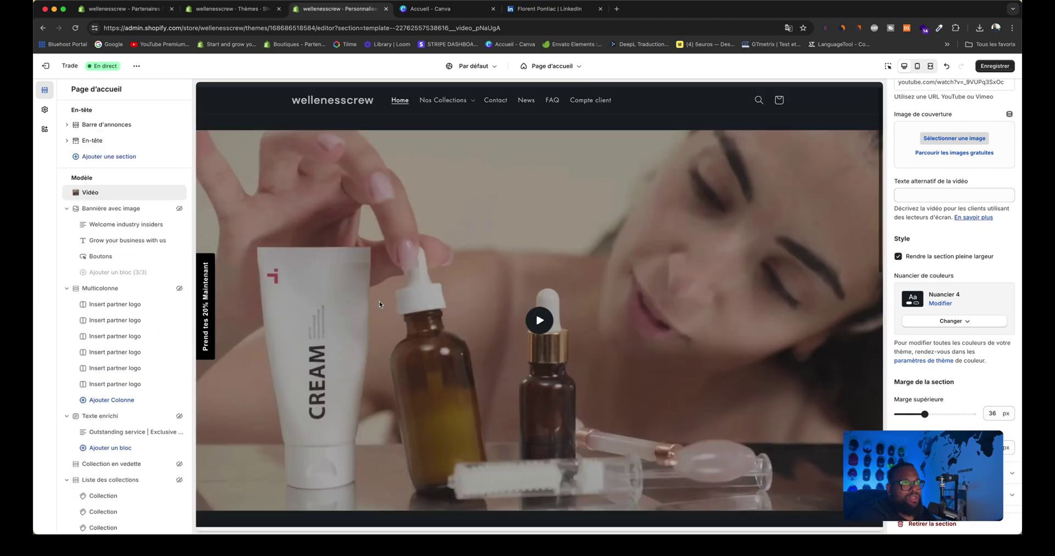
scroll(379, 304, "down", 5)
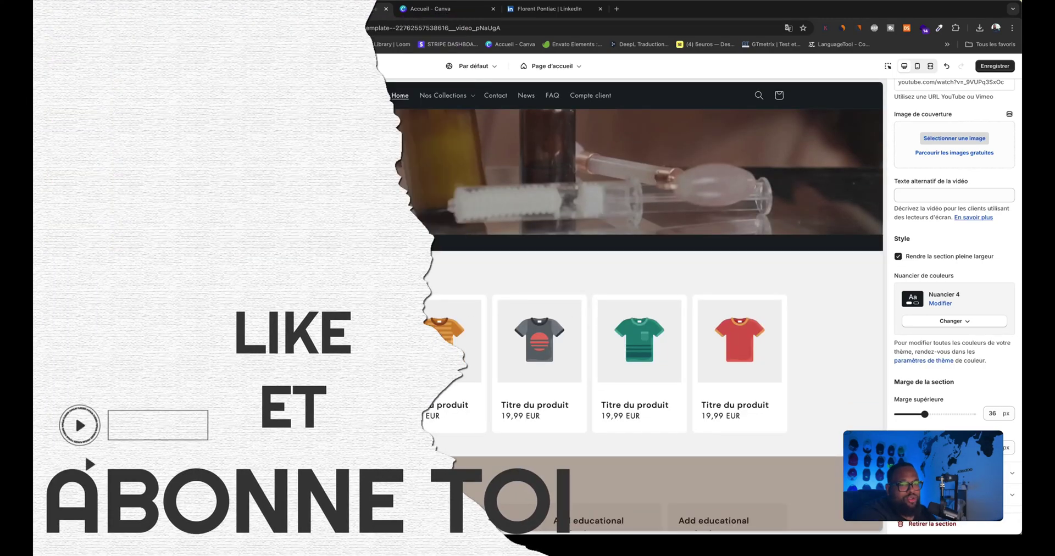
Look through the available section types and add a Texte enrichi section at the end of the home page template
scroll(126, 396, "down", 10)
left_click(129, 466)
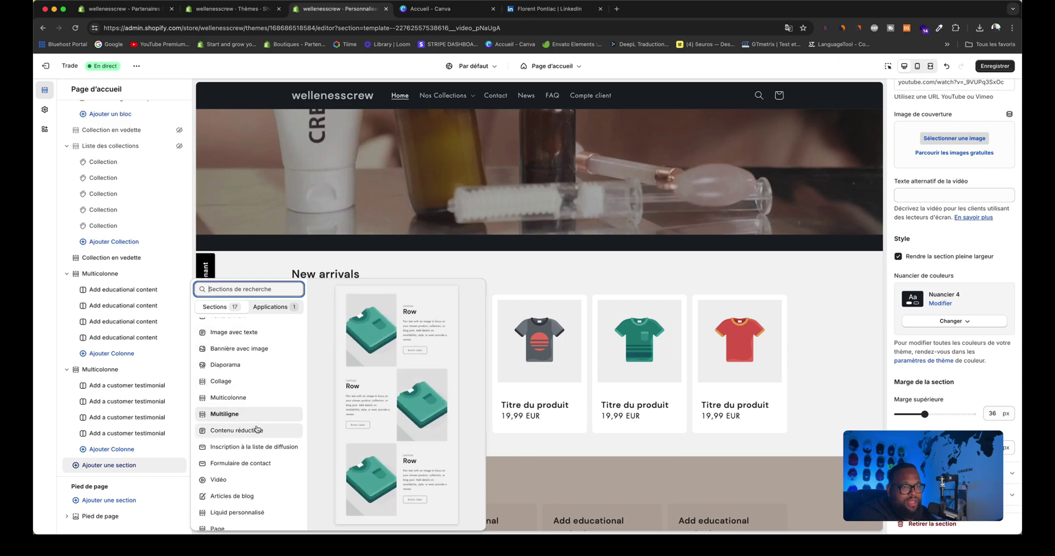
scroll(258, 432, "down", 1)
scroll(257, 433, "up", 3)
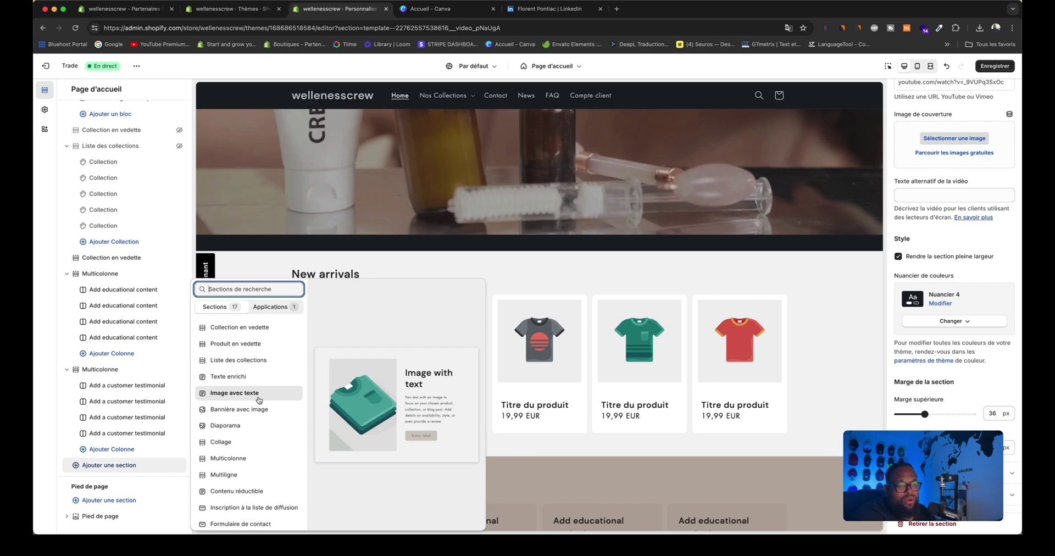
left_click(248, 378)
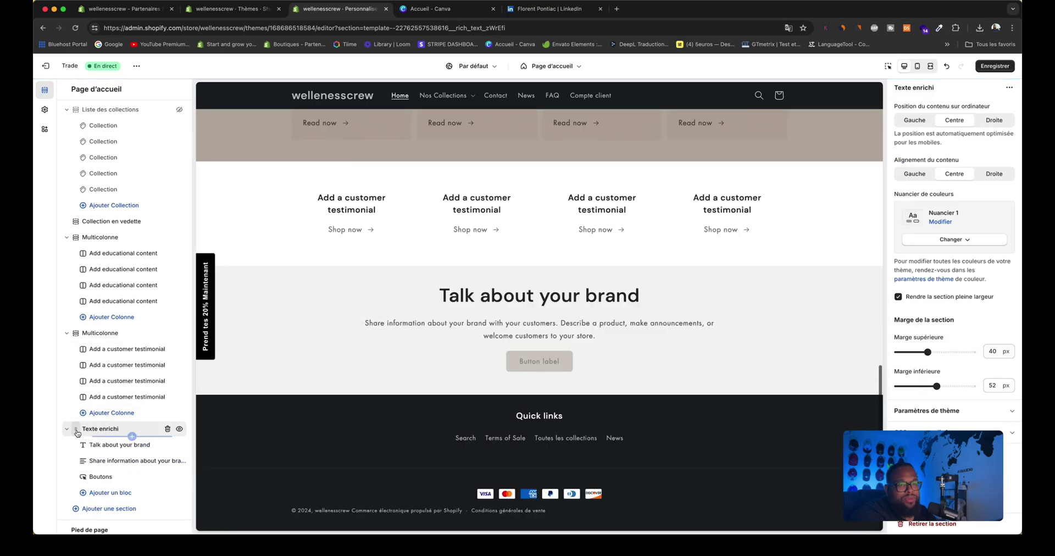
Move the new Texte enrichi section directly below Bannière avec image and delete its Boutons block
left_click_drag(110, 432, 120, 283)
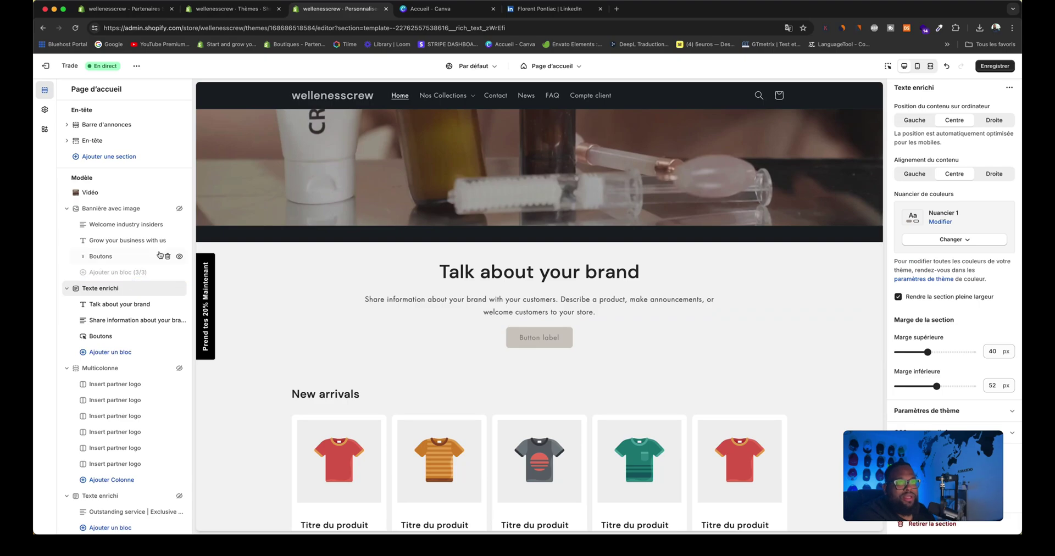
left_click(168, 336)
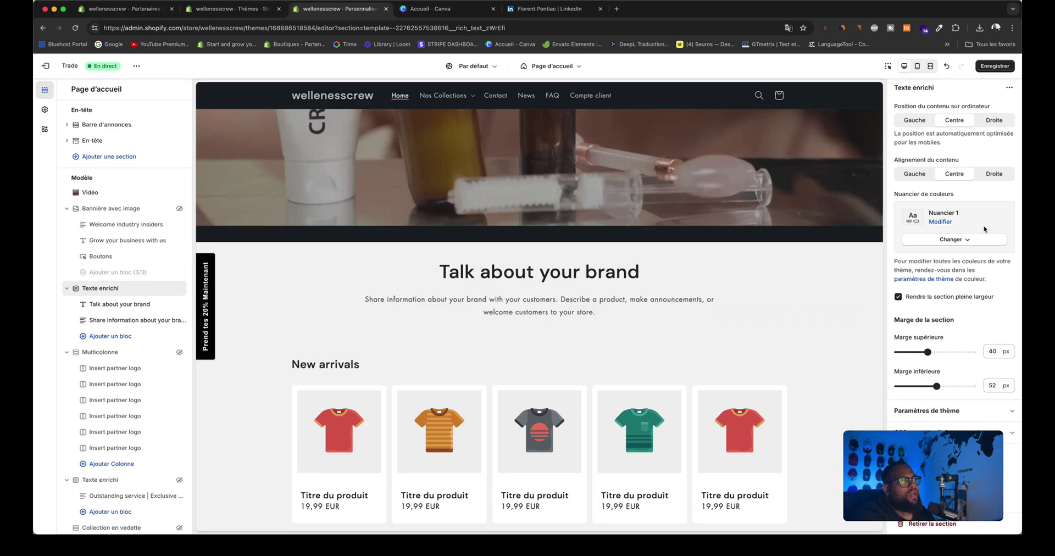
Change the heading of the new Texte enrichi section to "Welcome"
left_click(106, 306)
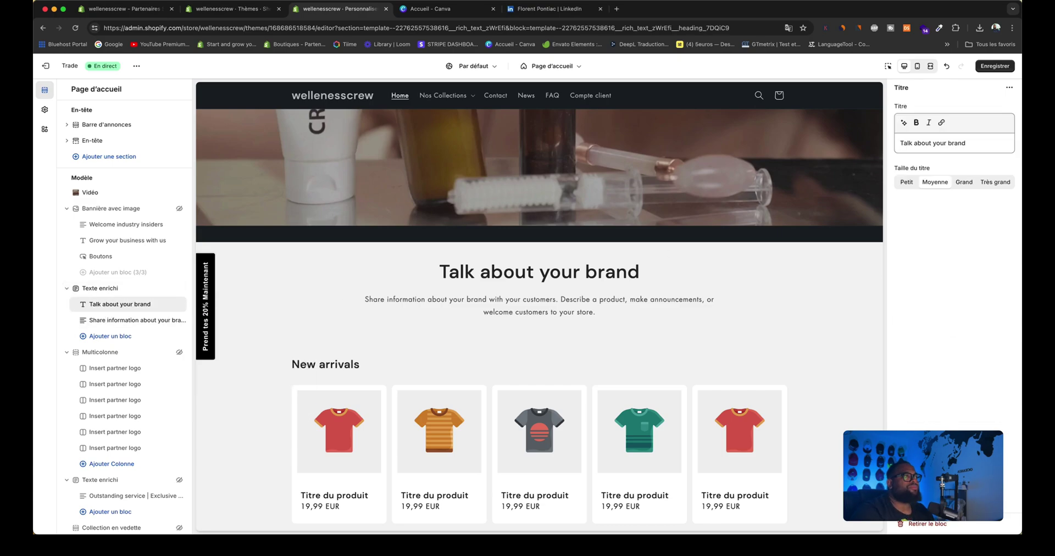
triple_click(978, 145)
type("Q")
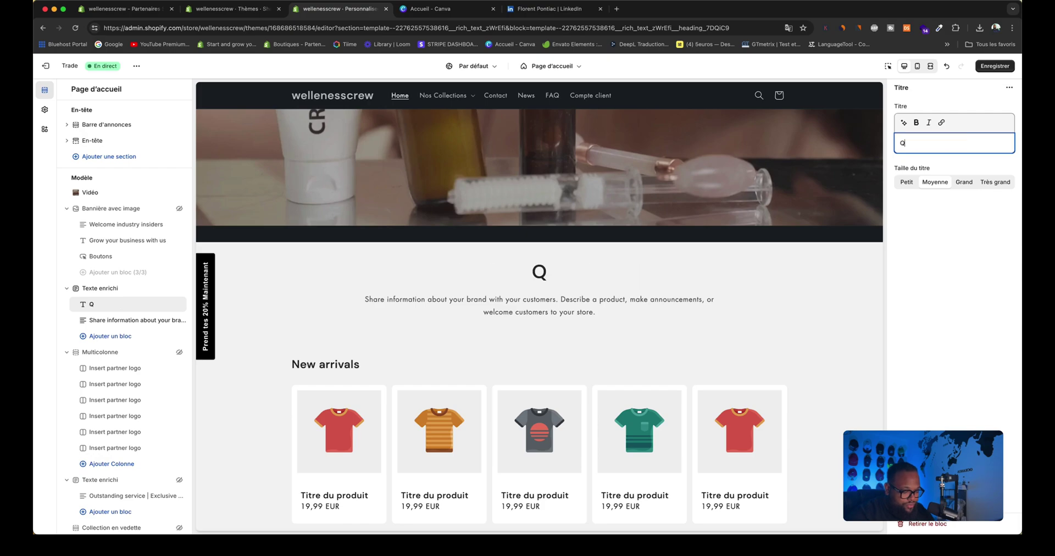
type("ui sommes")
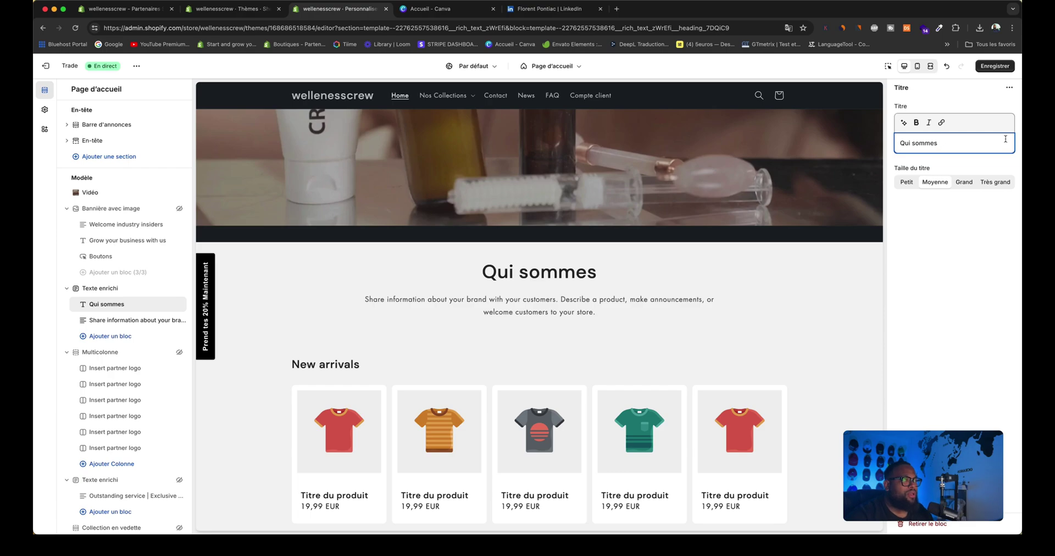
left_click_drag(972, 141, 868, 149)
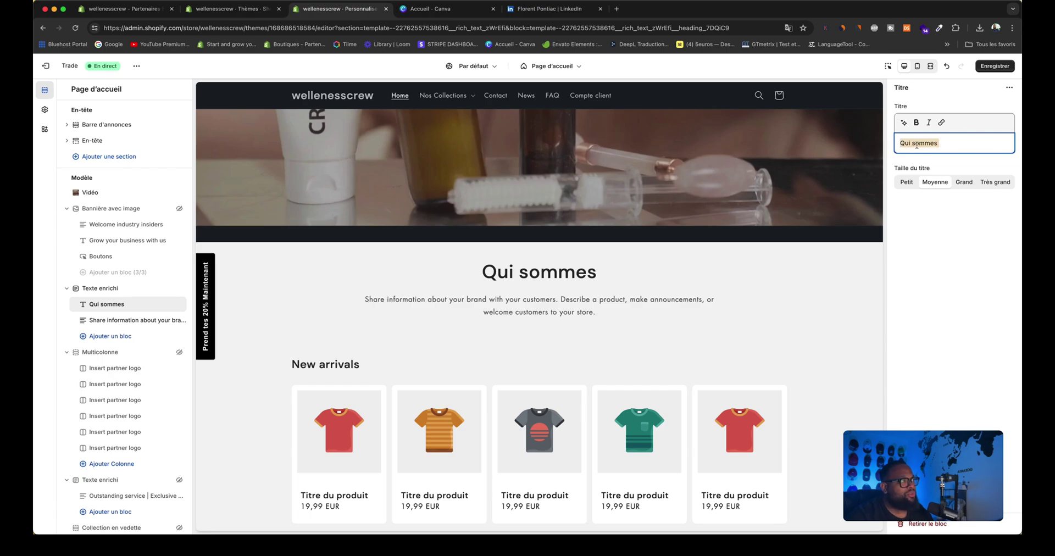
type("Welcome")
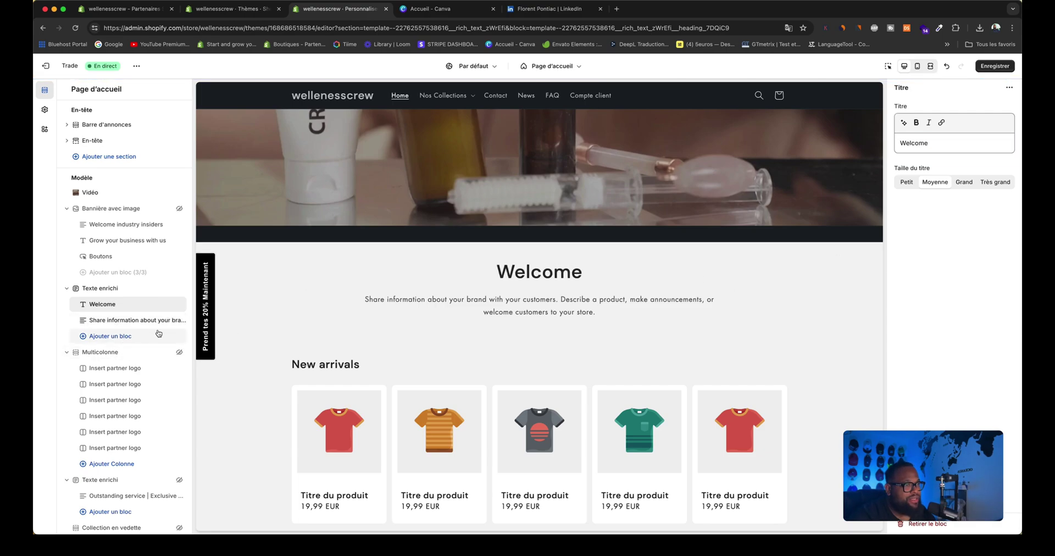
Look through the available section types and try an Image avec texte section at the end of the home page template
mouse_move(131, 377)
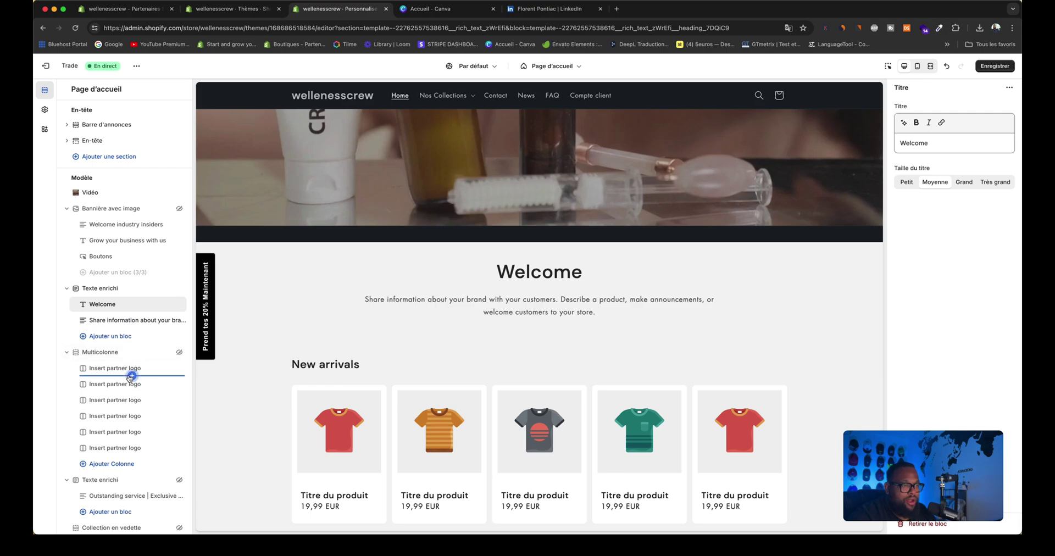
scroll(131, 377, "down", 7)
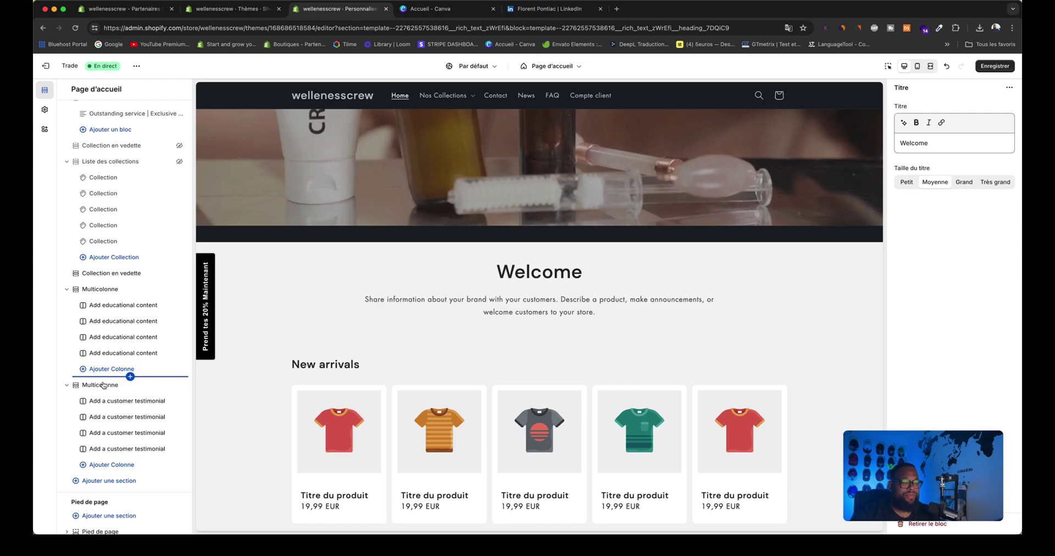
left_click(114, 483)
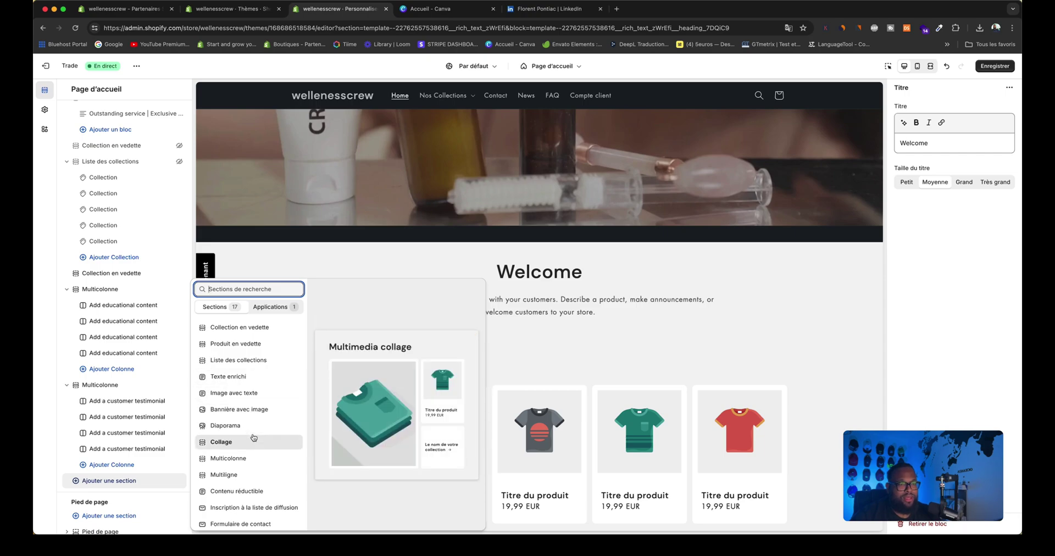
scroll(253, 437, "down", 2)
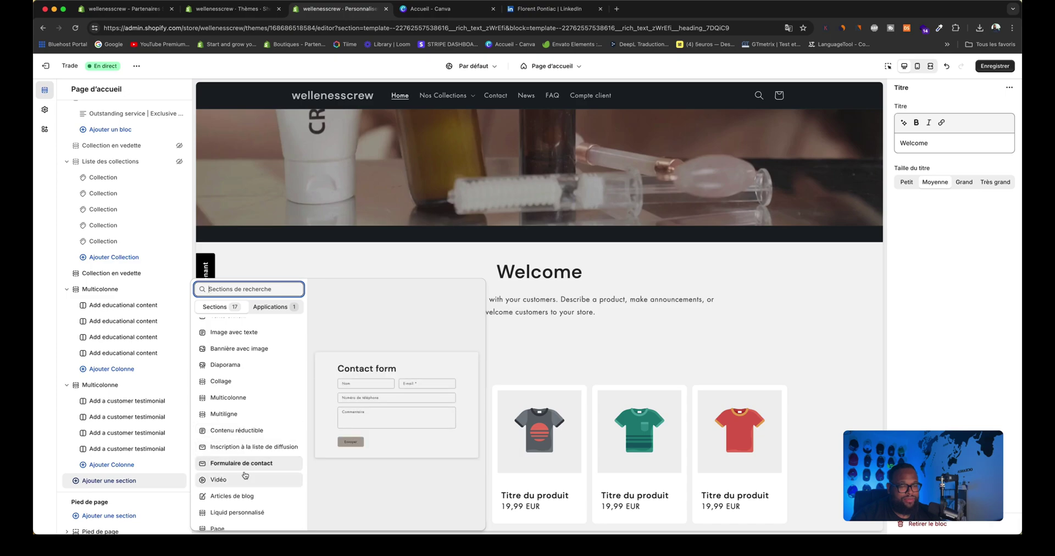
scroll(245, 478, "down", 1)
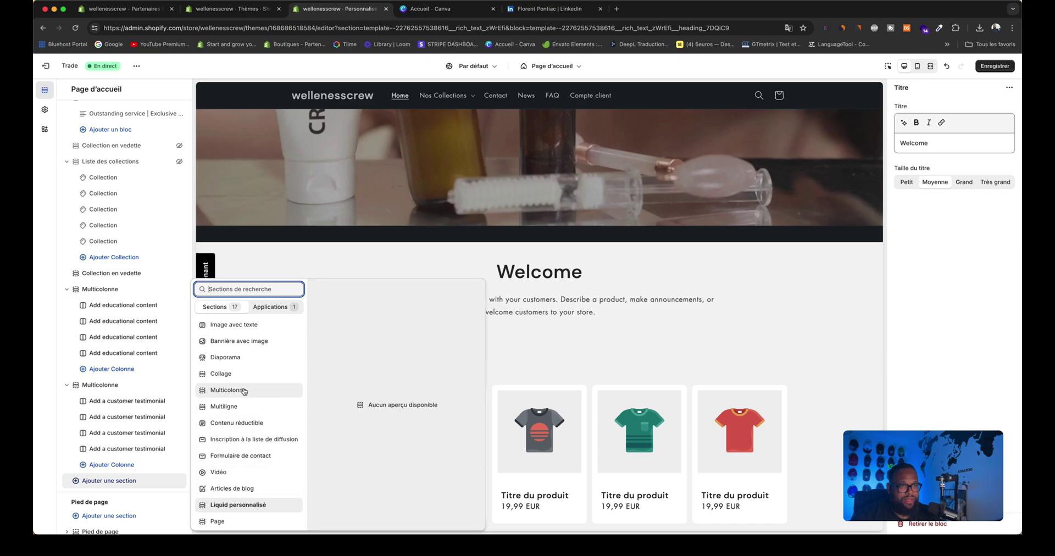
scroll(241, 378, "up", 2)
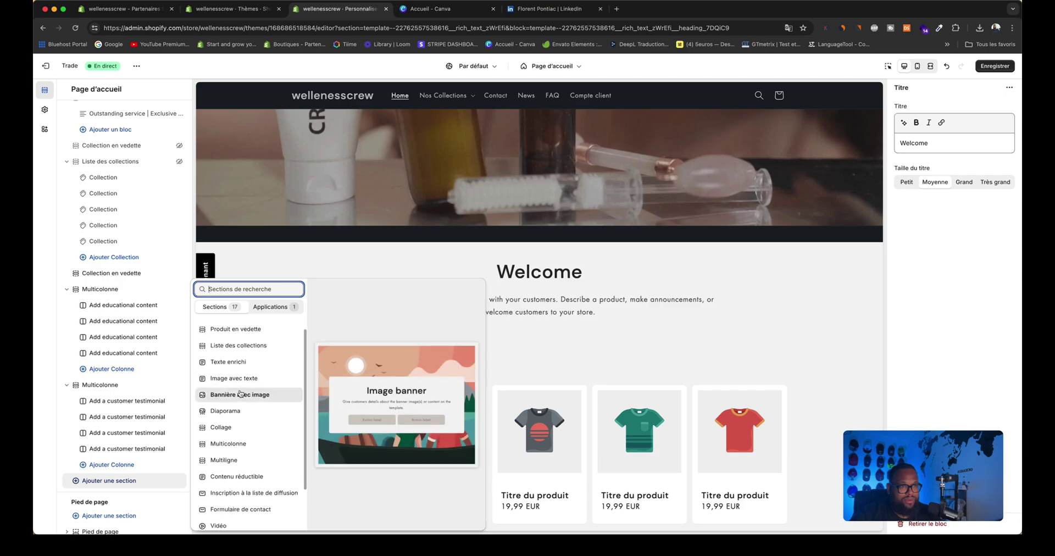
scroll(240, 384, "up", 1)
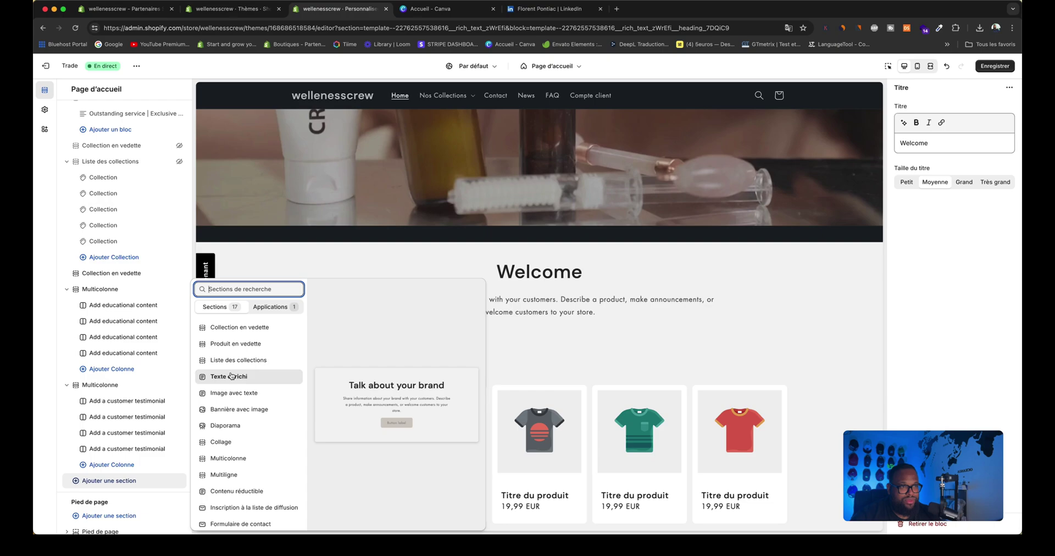
left_click(233, 394)
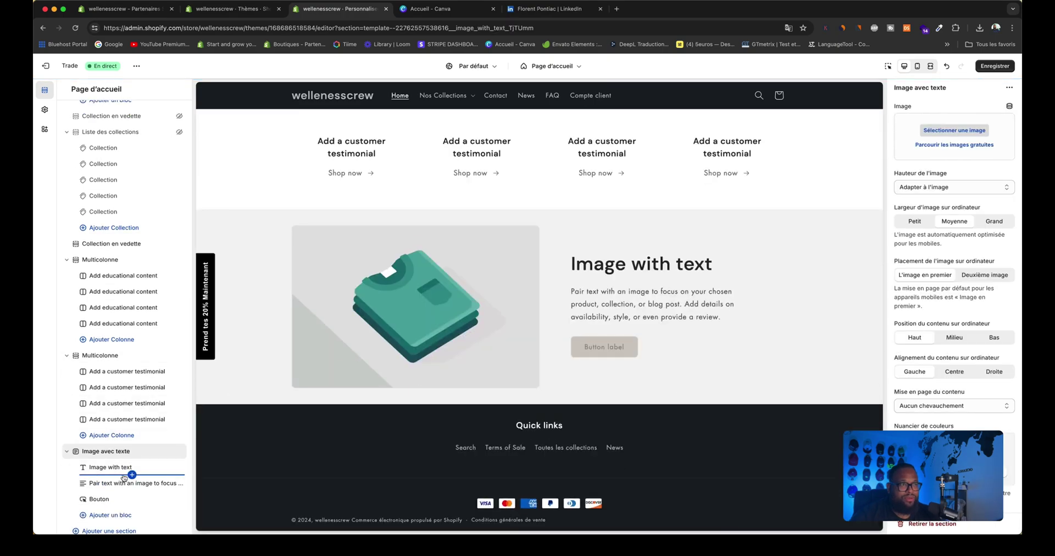
Check which blocks the Image avec texte section offers and delete that section
scroll(121, 476, "down", 3)
left_click(112, 471)
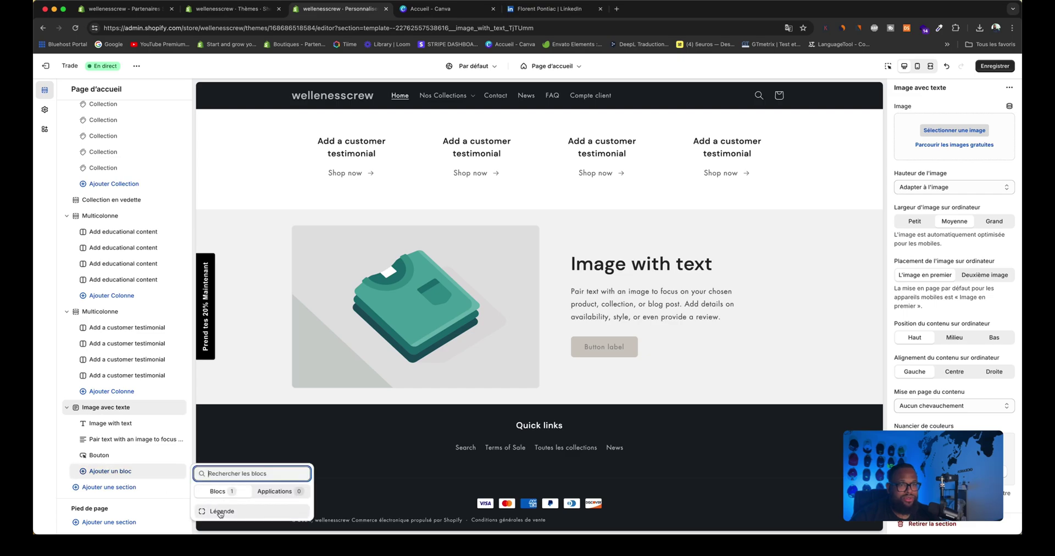
left_click(136, 412)
left_click(168, 408)
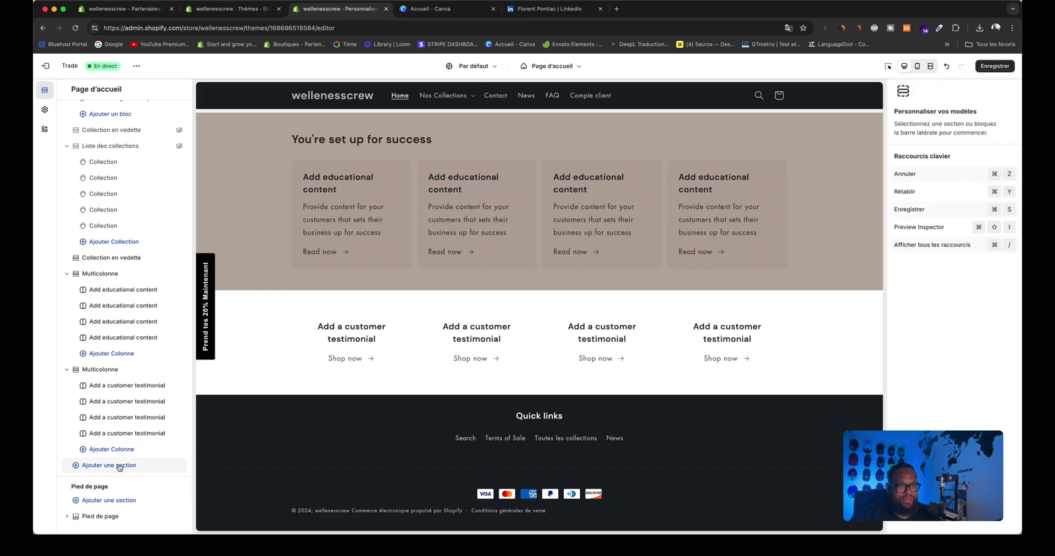
Add a Multiligne section directly below the Welcome Texte enrichi section and give it a fourth row
left_click(118, 466)
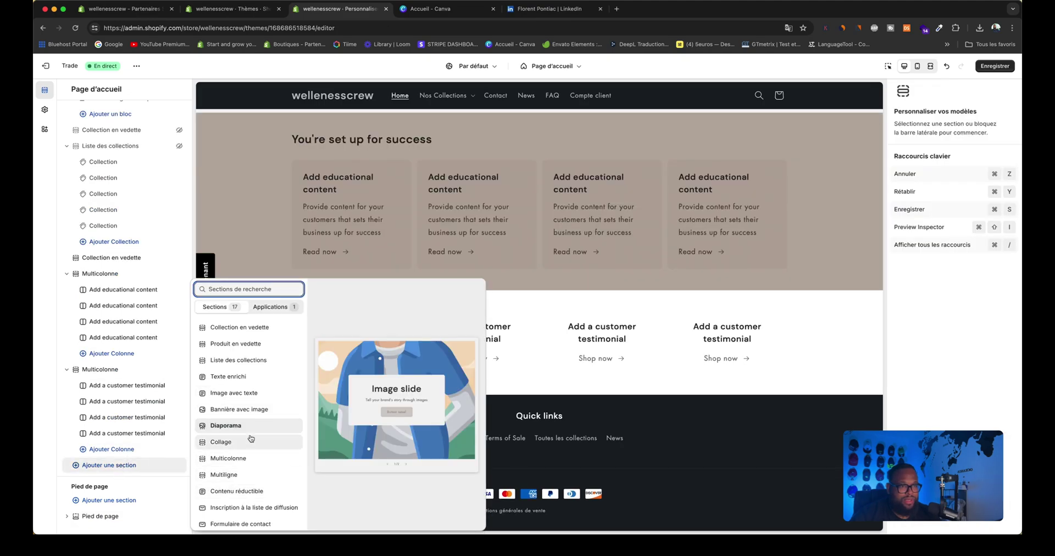
left_click(246, 475)
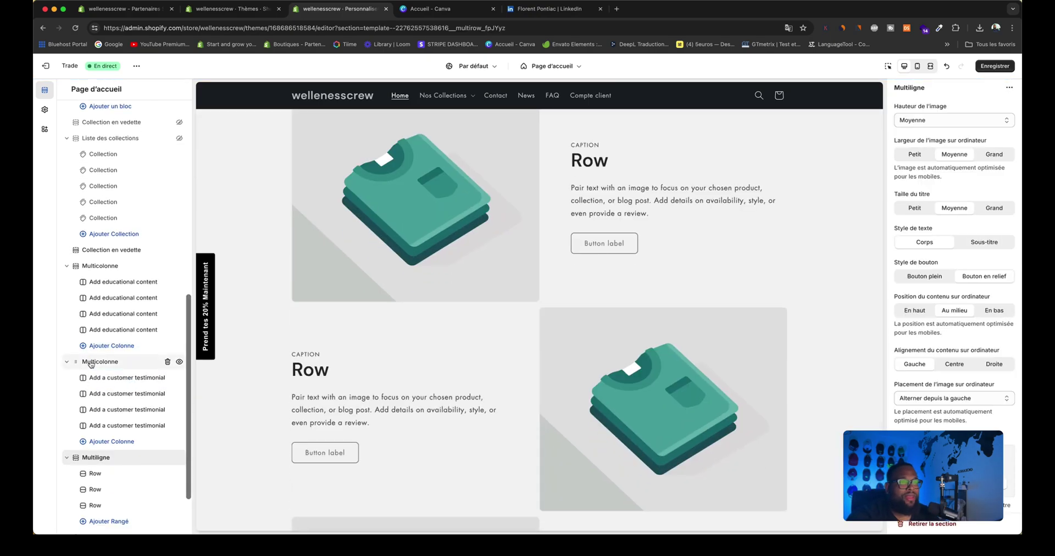
left_click_drag(76, 458, 94, 330)
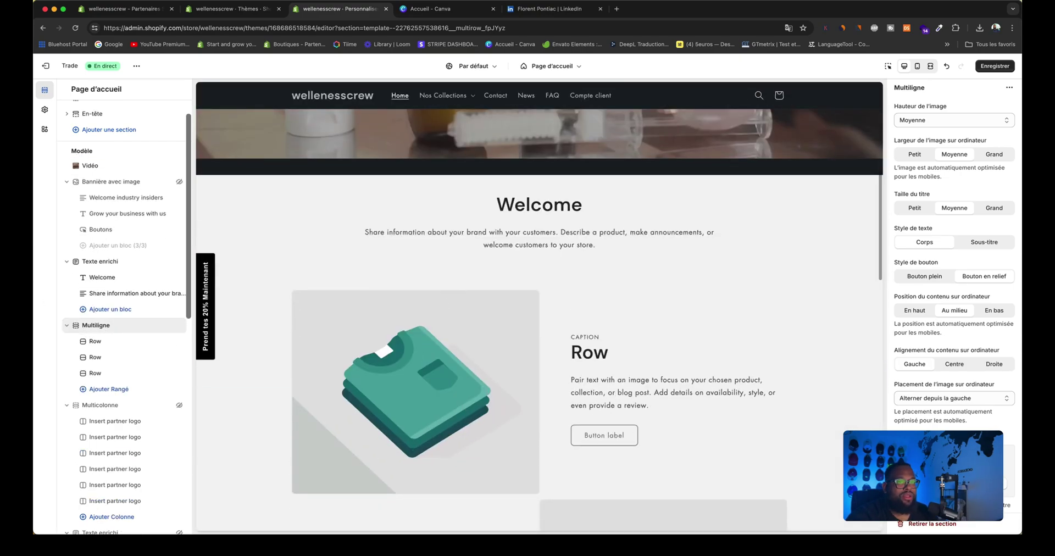
left_click(101, 390)
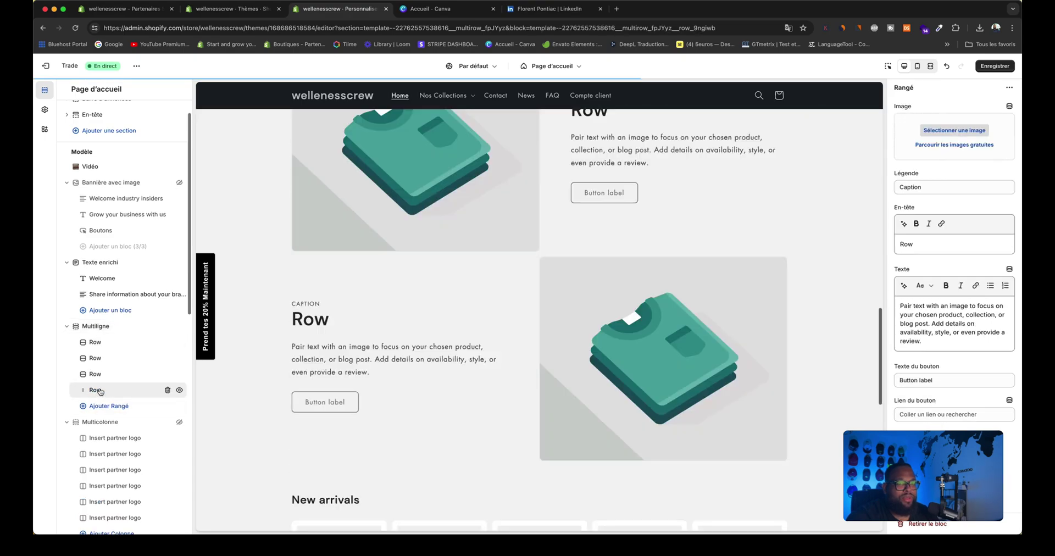
Set the heading of the first Multiligne row to "Attention"
left_click(95, 341)
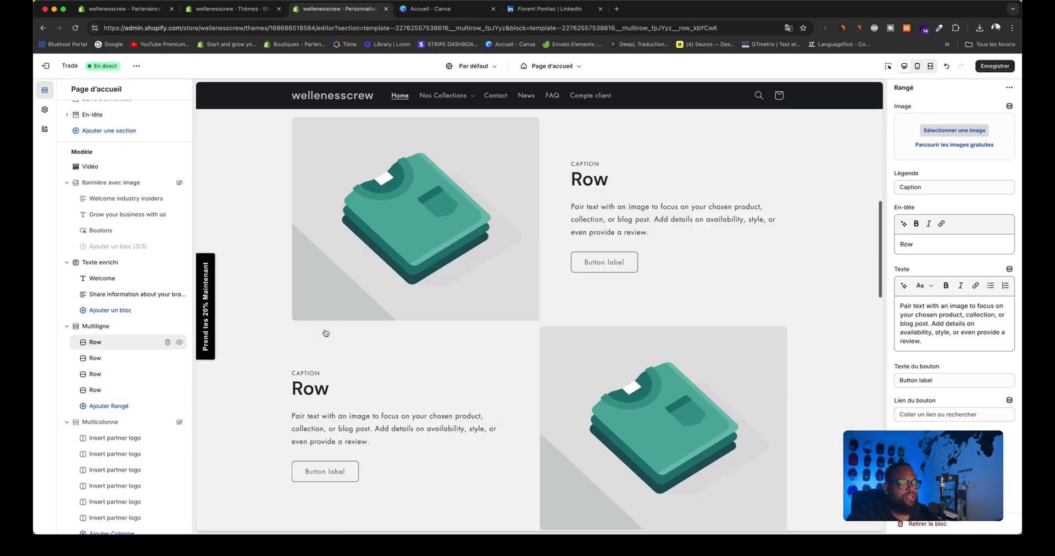
double_click(907, 244)
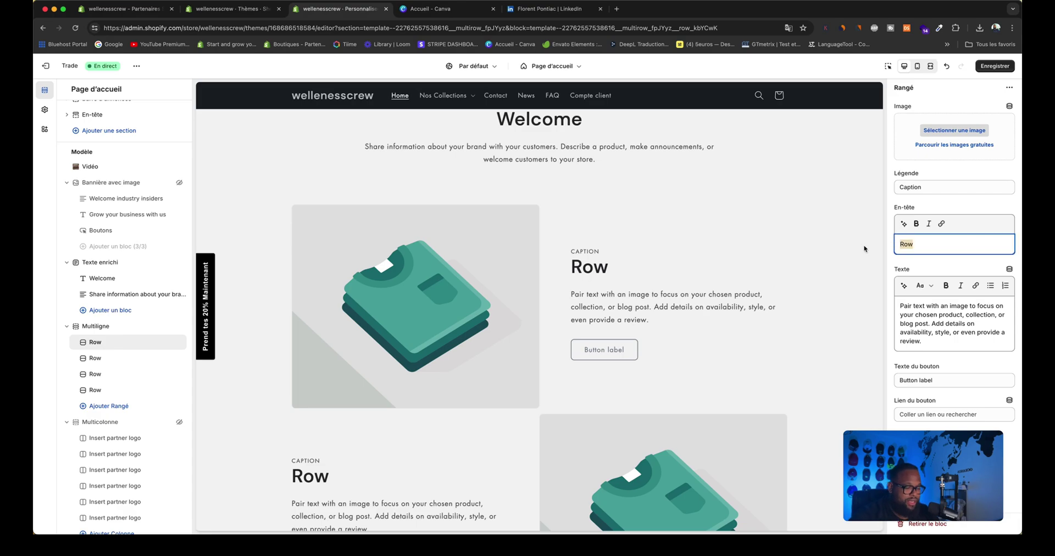
type("Attento")
key("BackSpace")
type("ion")
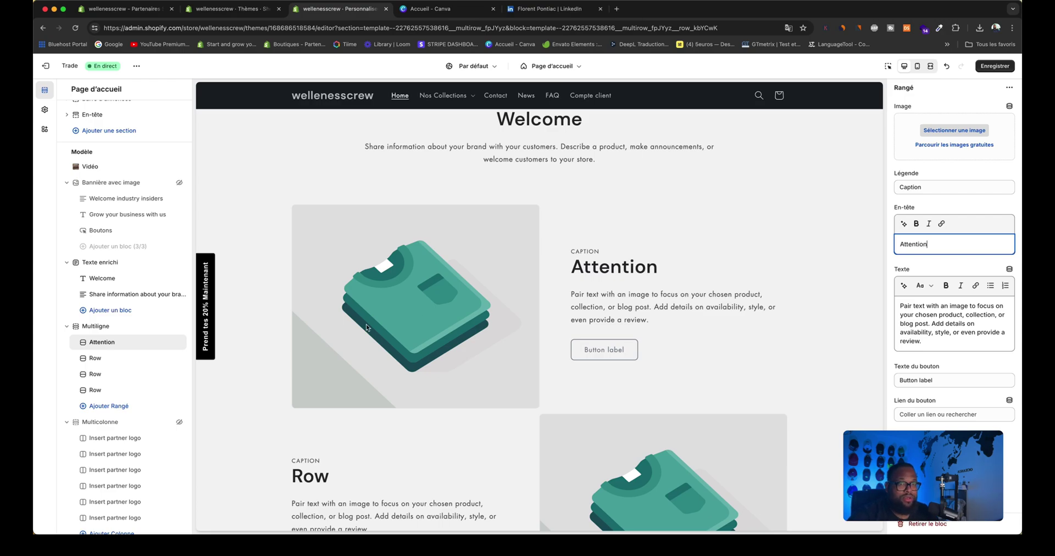
Set the heading of the second Multiligne row to "Interet", written without an accent
left_click(112, 358)
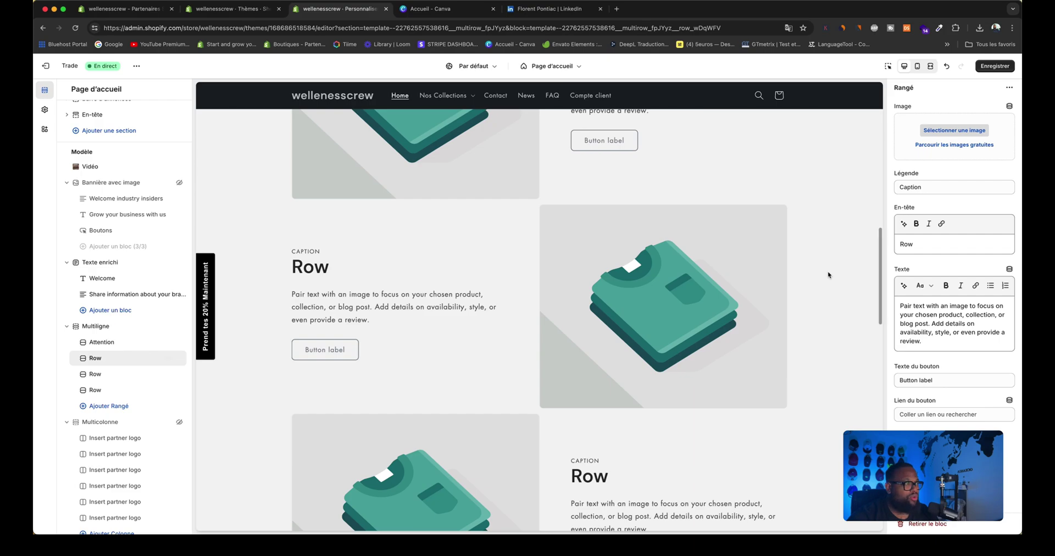
left_click(945, 235)
double_click(945, 235)
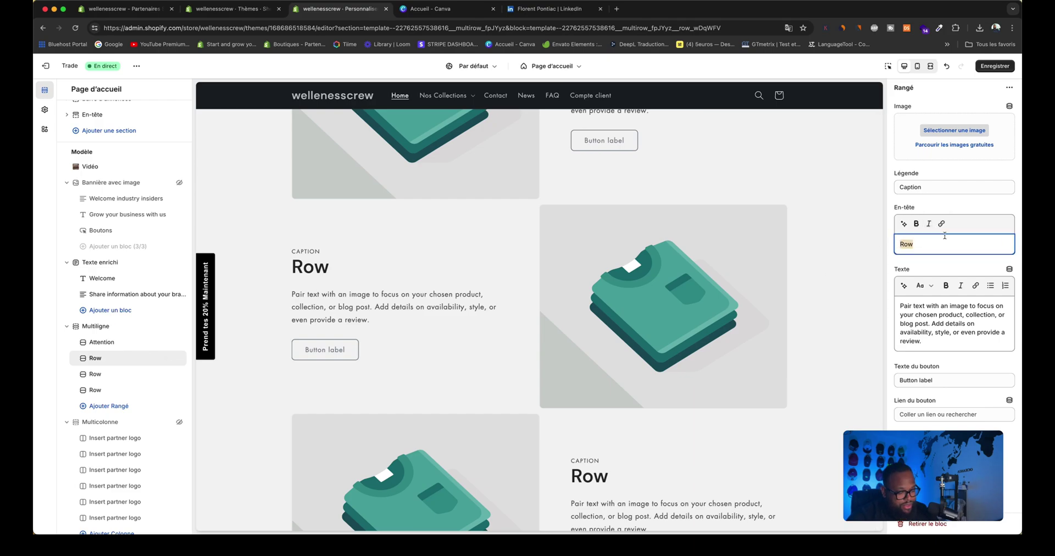
type("Inte")
key("BackSpace")
type("ê")
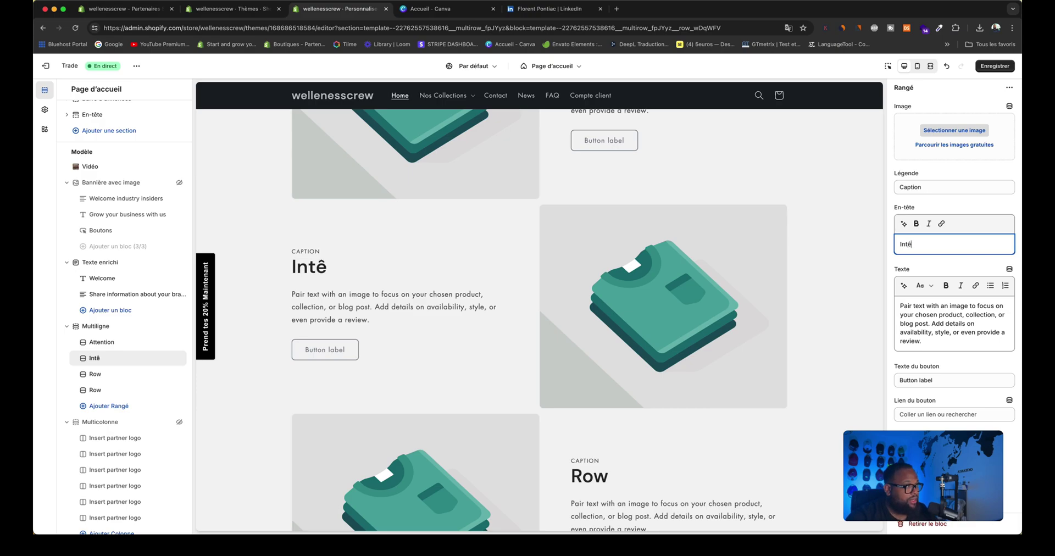
type("ret")
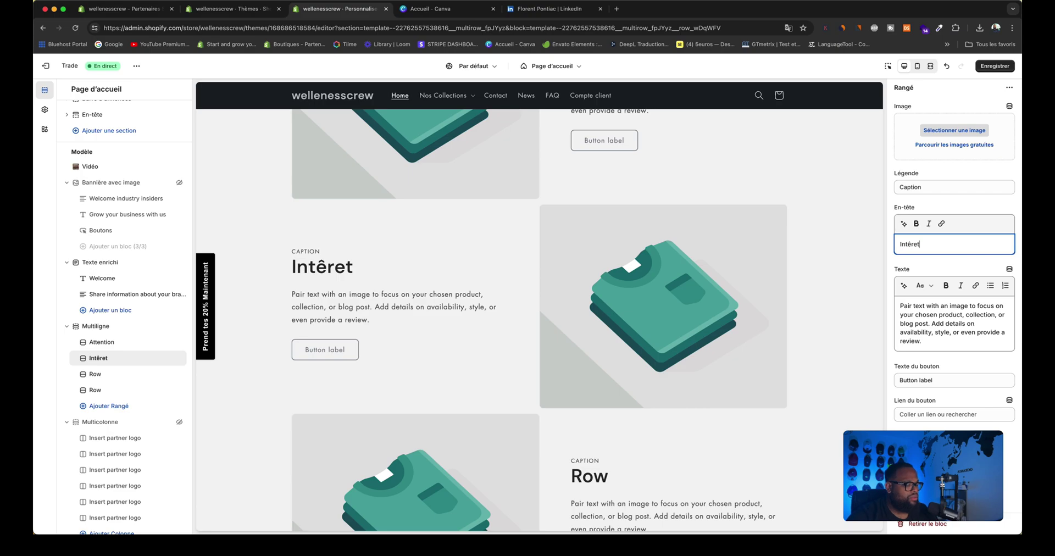
key("BackSpace")
key("BackSpace")
key("BackSpace")
key("BackSpace")
type("eret")
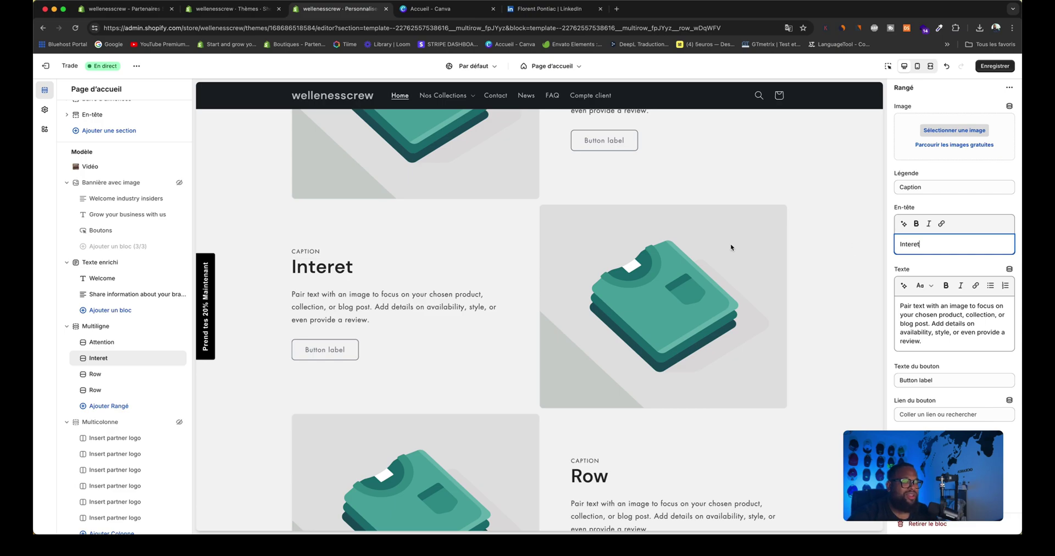
Set the heading of the third Multiligne row to "Désire"
left_click(99, 374)
left_click_drag(938, 243, 860, 251)
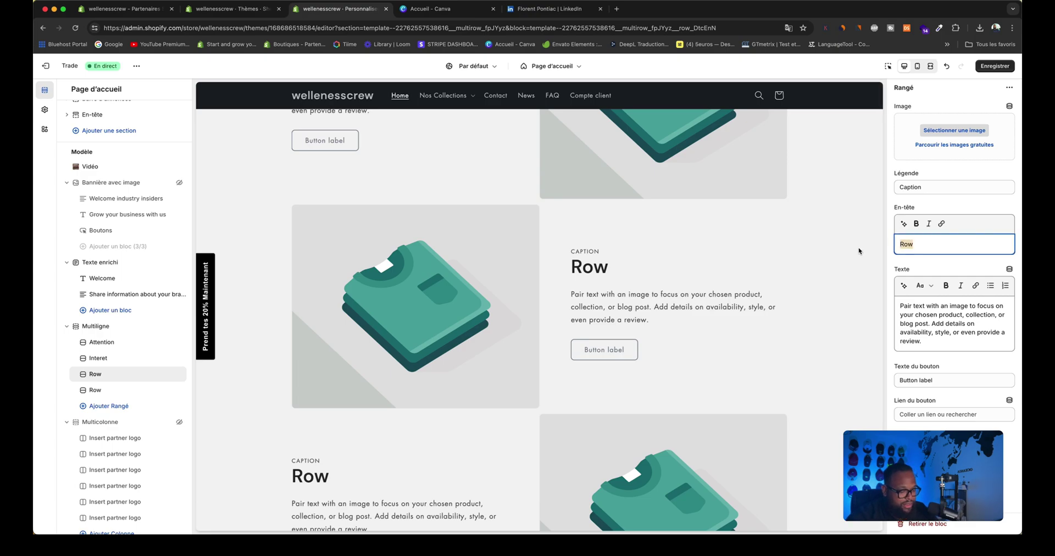
type("D")
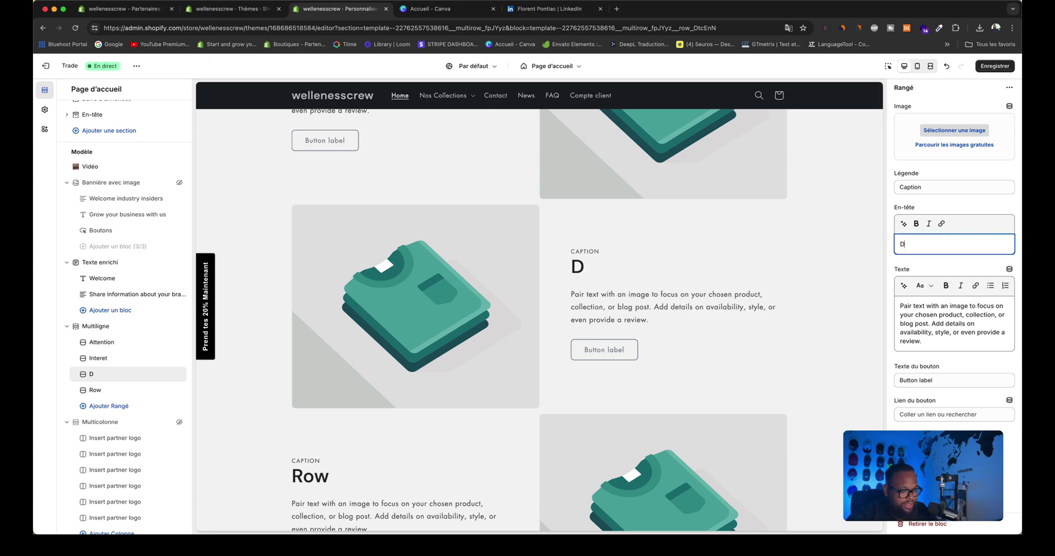
type("ésire")
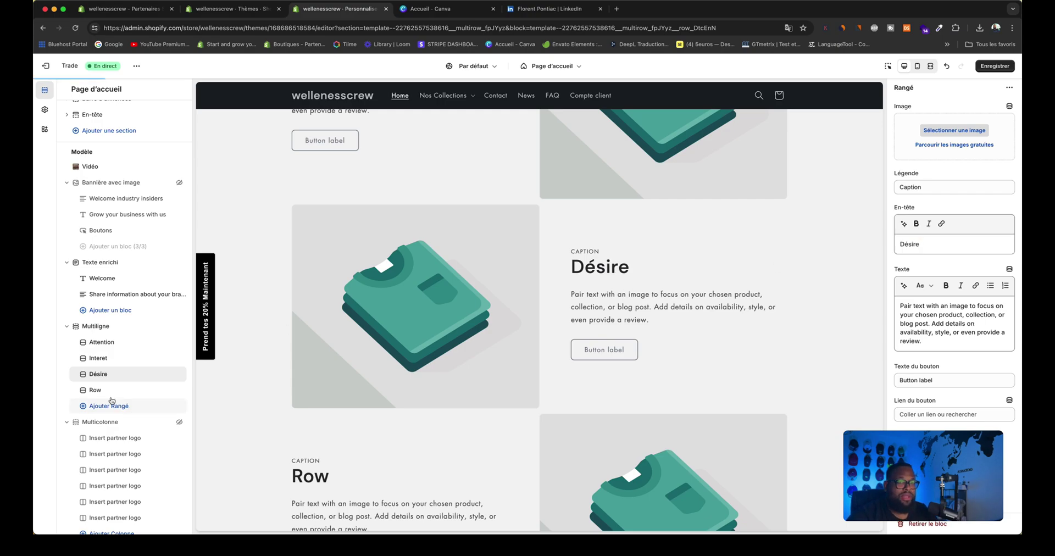
Set the heading of the fourth Multiligne row to "Action"
left_click(148, 390)
double_click(907, 244)
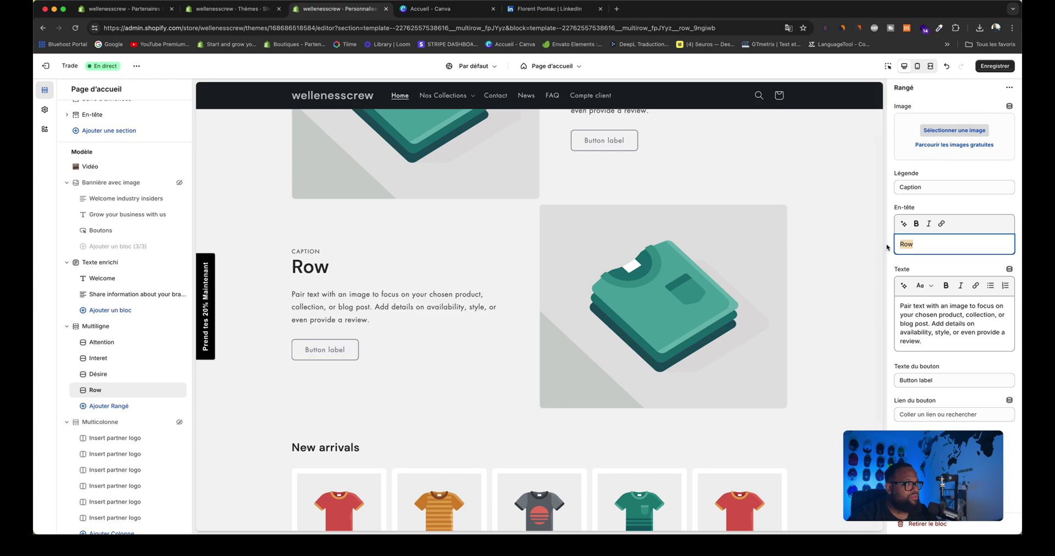
type("Action")
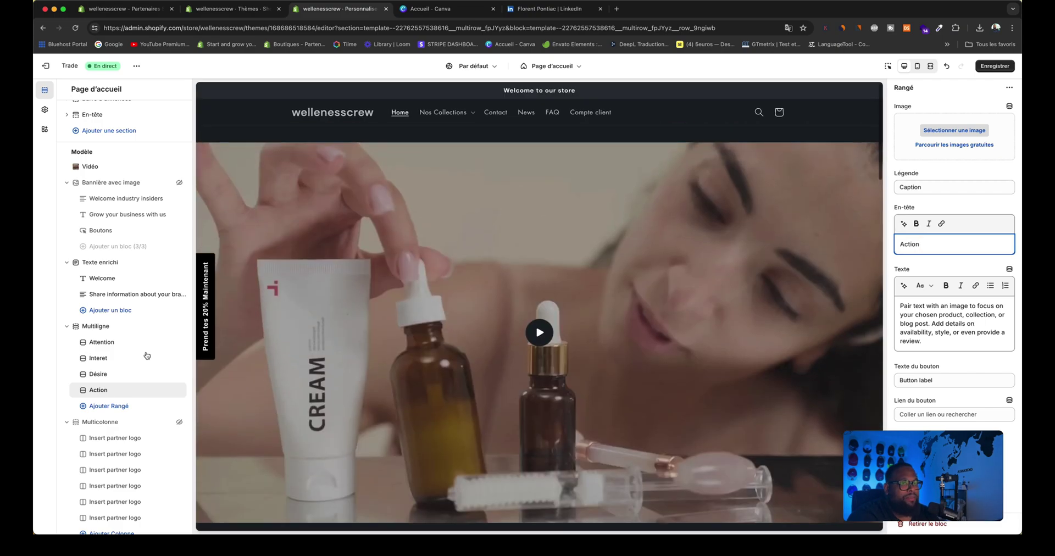
Set the caption of the Attention row to "Wellenesscrew"
left_click(102, 342)
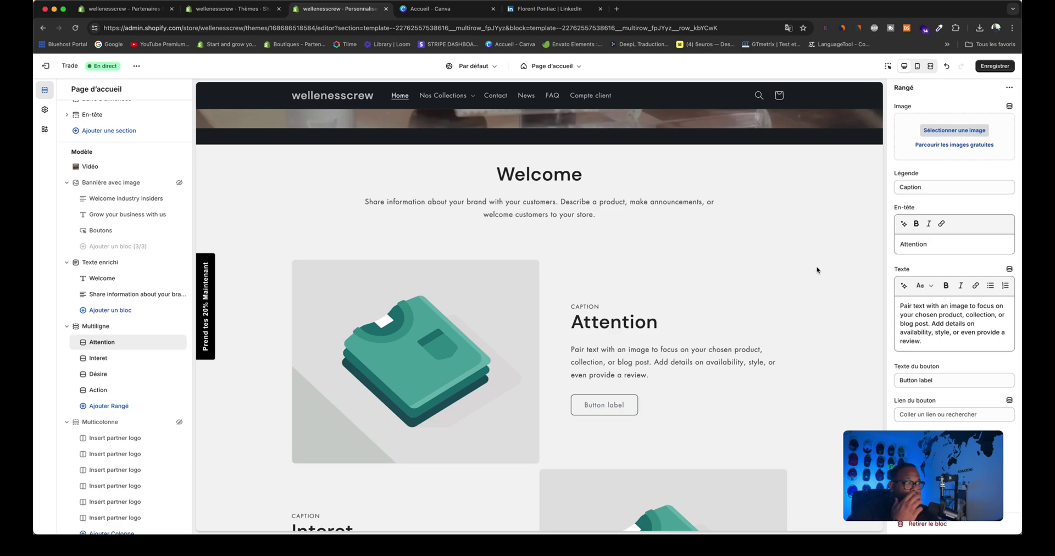
left_click(939, 188)
double_click(938, 188)
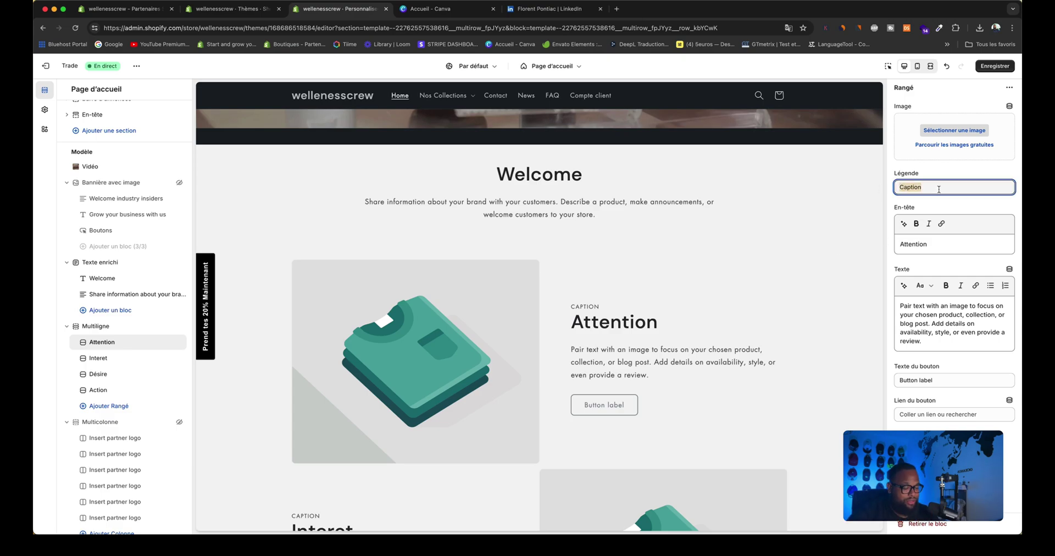
type("Welle")
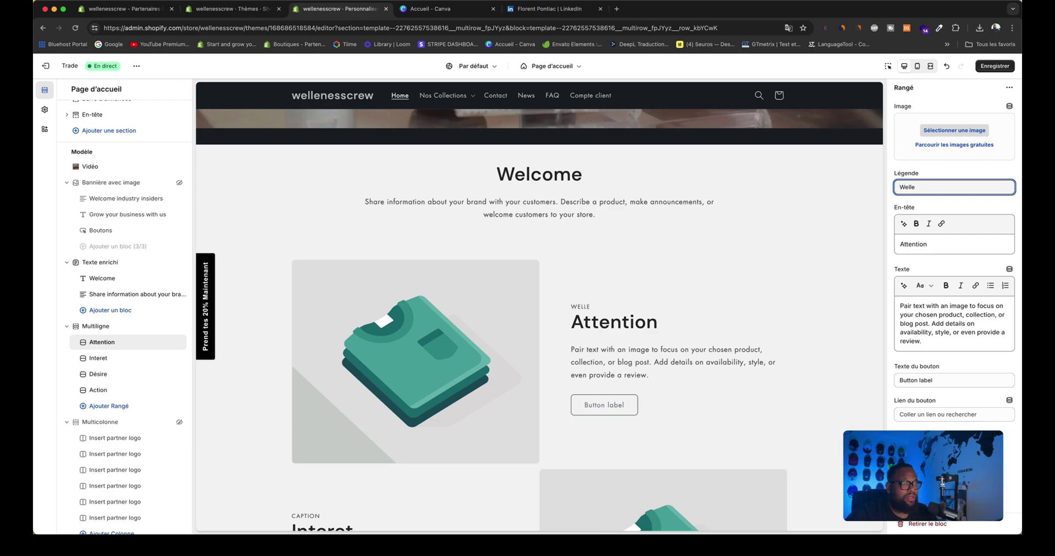
type("nesscrew")
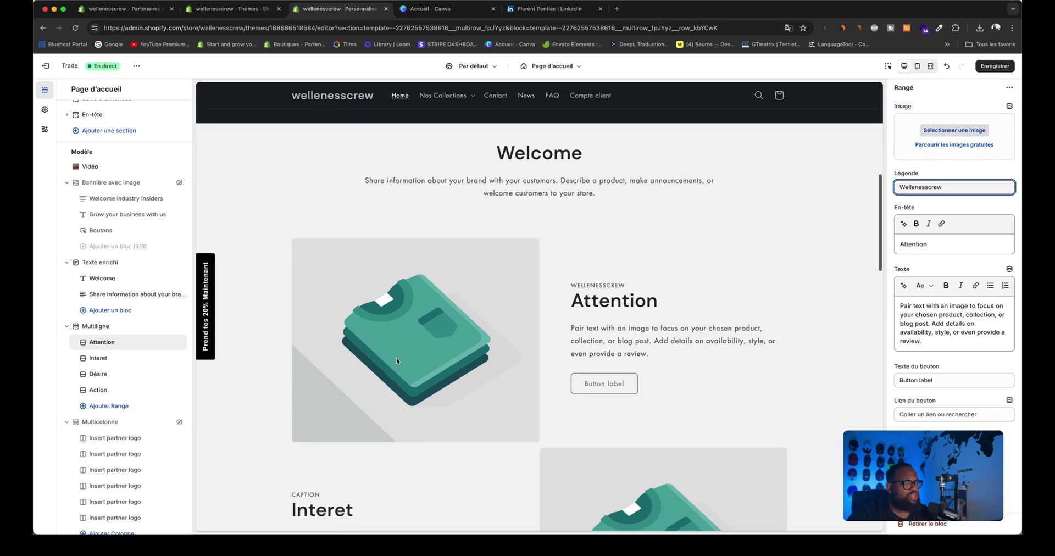
Assign the library image 13_7c01bef1-b3ba, a dropper bottle on a green background, to the Attention row
left_click(955, 130)
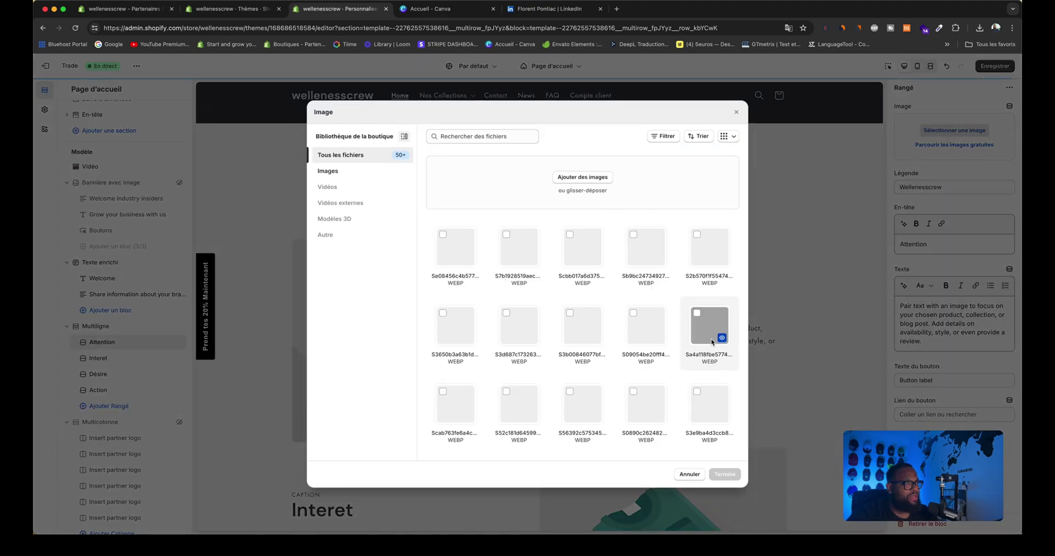
scroll(608, 319, "down", 5)
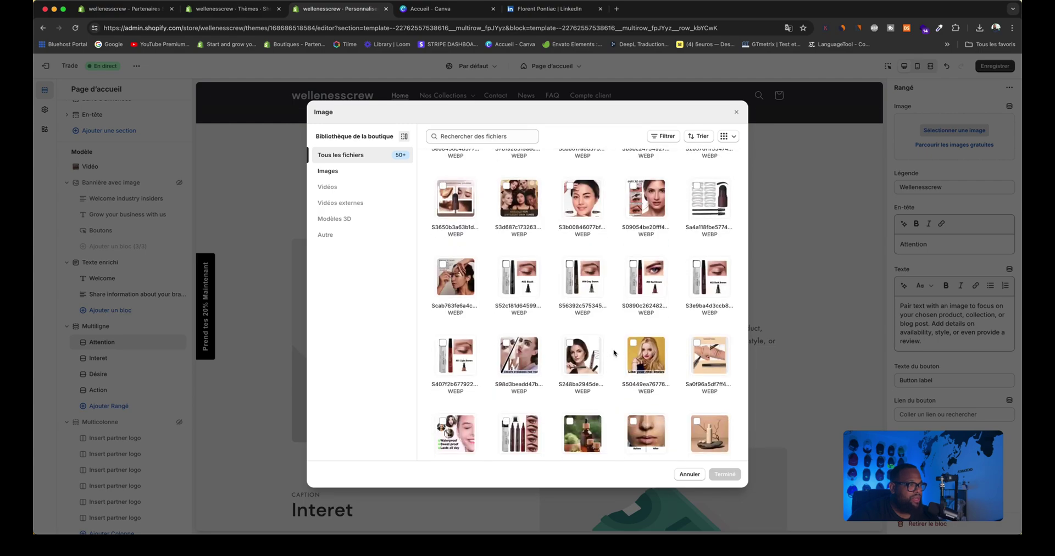
scroll(623, 353, "down", 1)
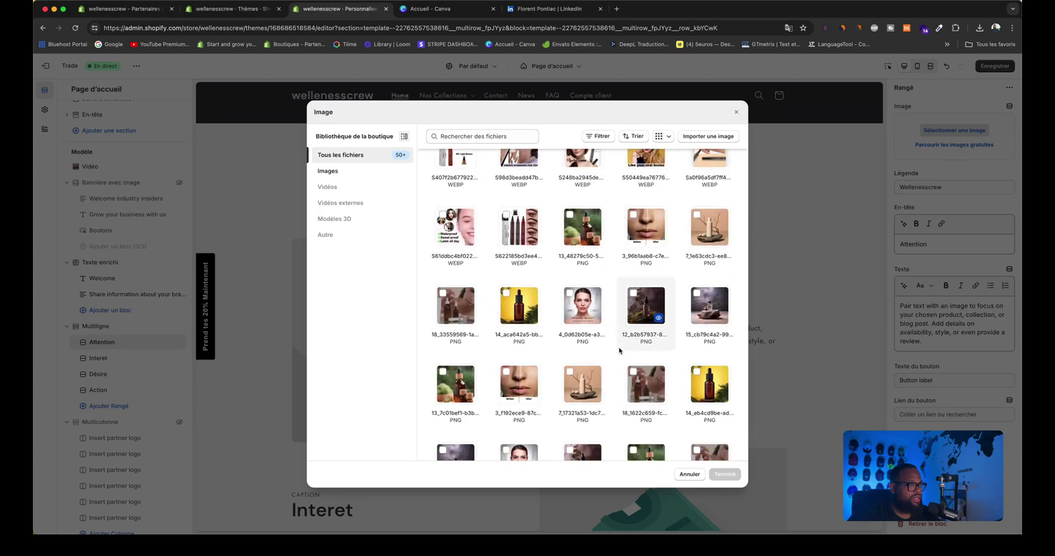
scroll(621, 349, "down", 1)
left_click(447, 352)
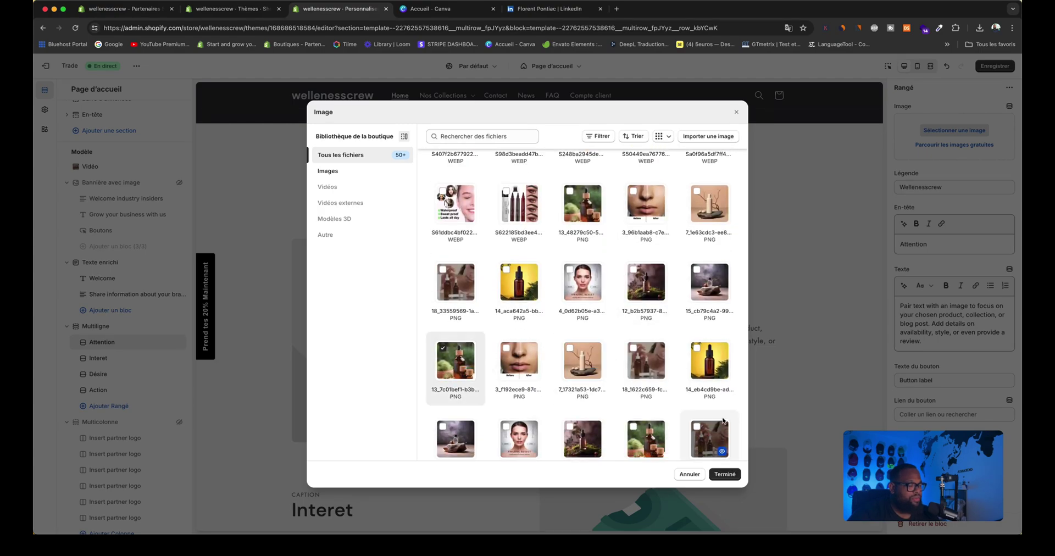
left_click(726, 475)
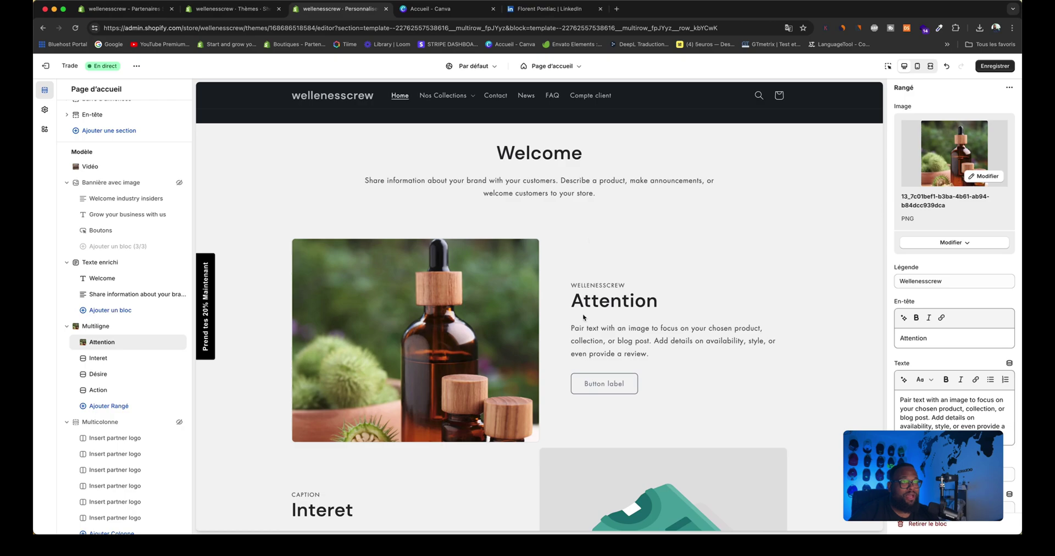
Switch to Canva, open the recent design "Marketing éco-responsable" and add a blank second page
left_click(423, 8)
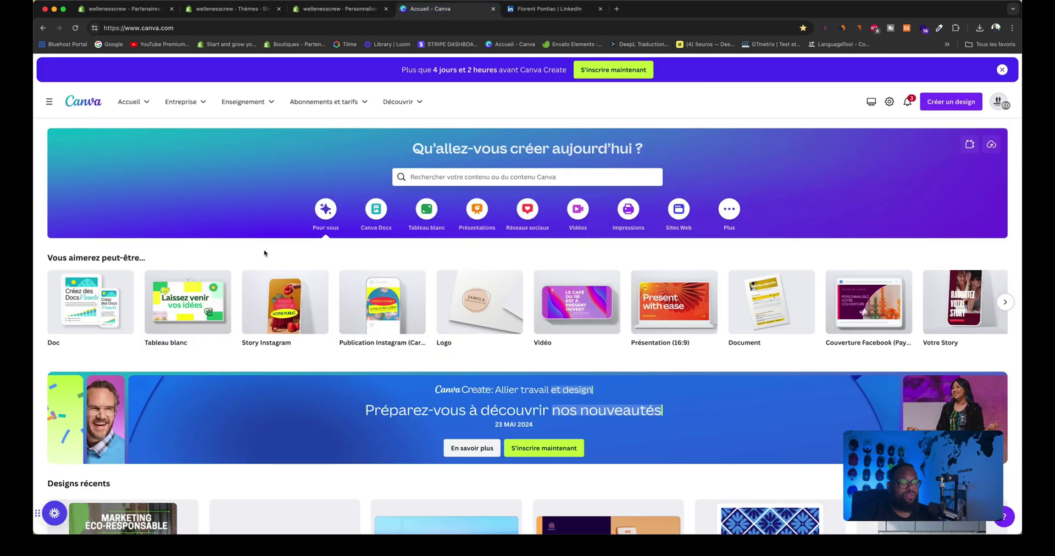
scroll(187, 306, "down", 5)
left_click(160, 295)
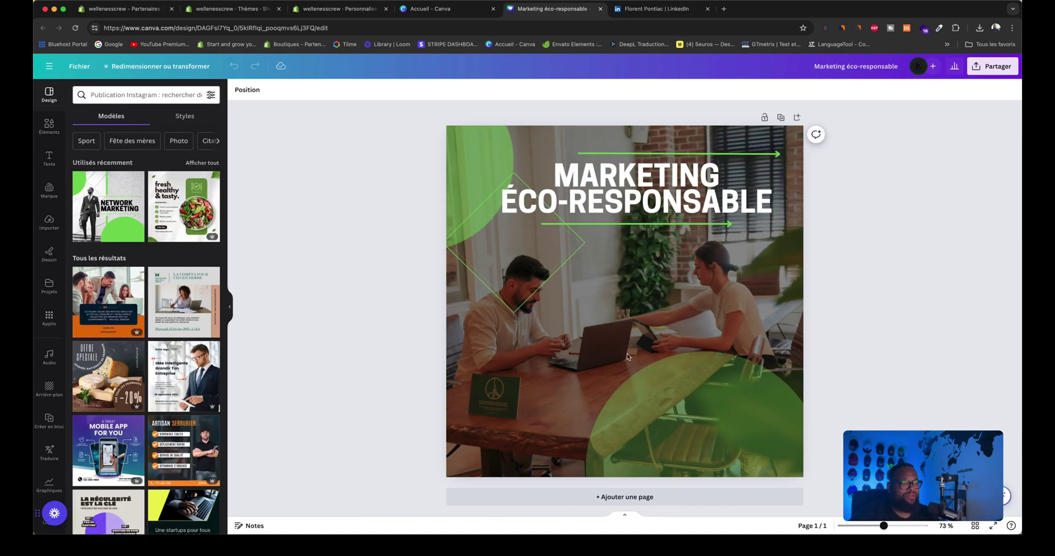
left_click(530, 497)
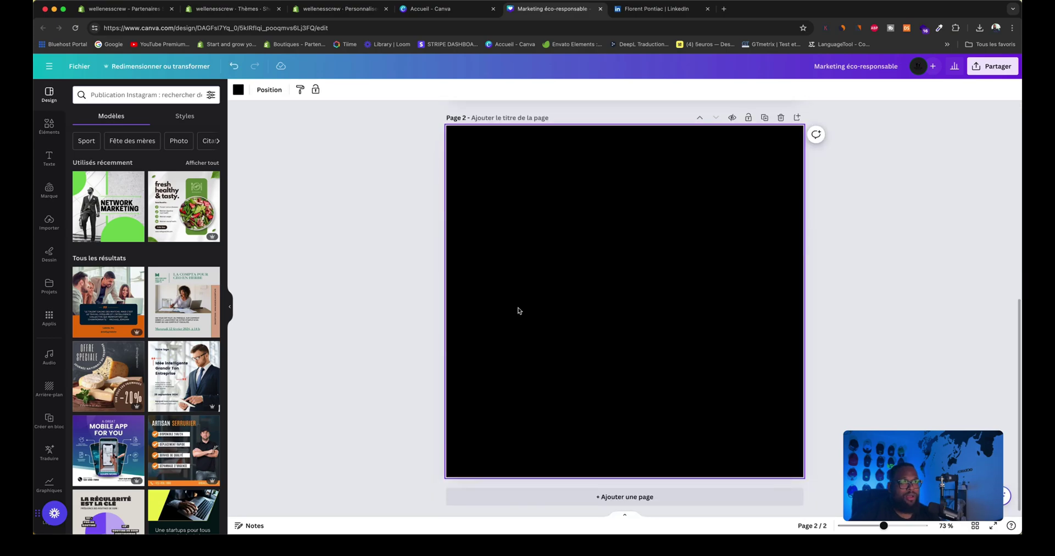
Search Canva's elements for "eco responsable" and limit the results to photos
left_click(49, 126)
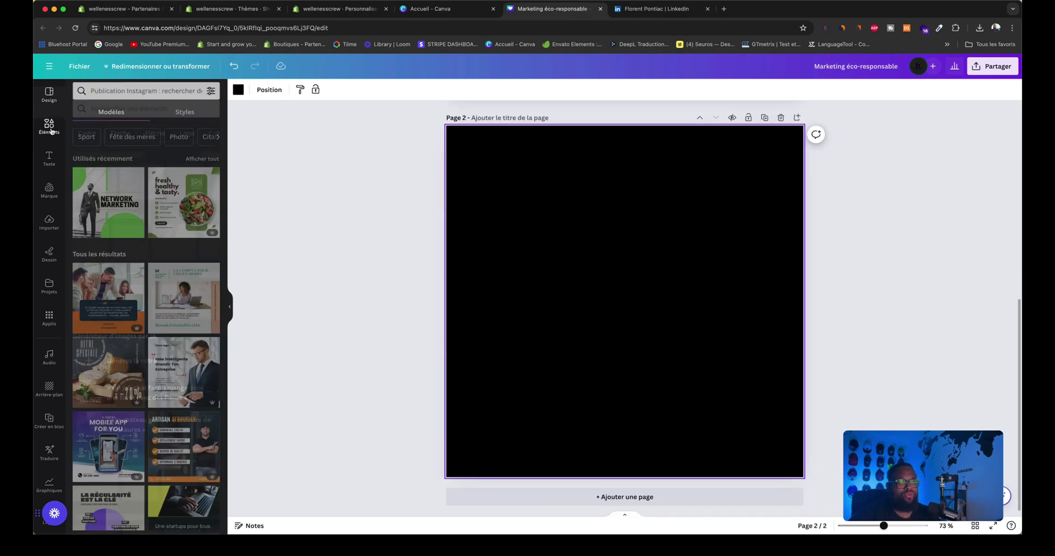
left_click(135, 97)
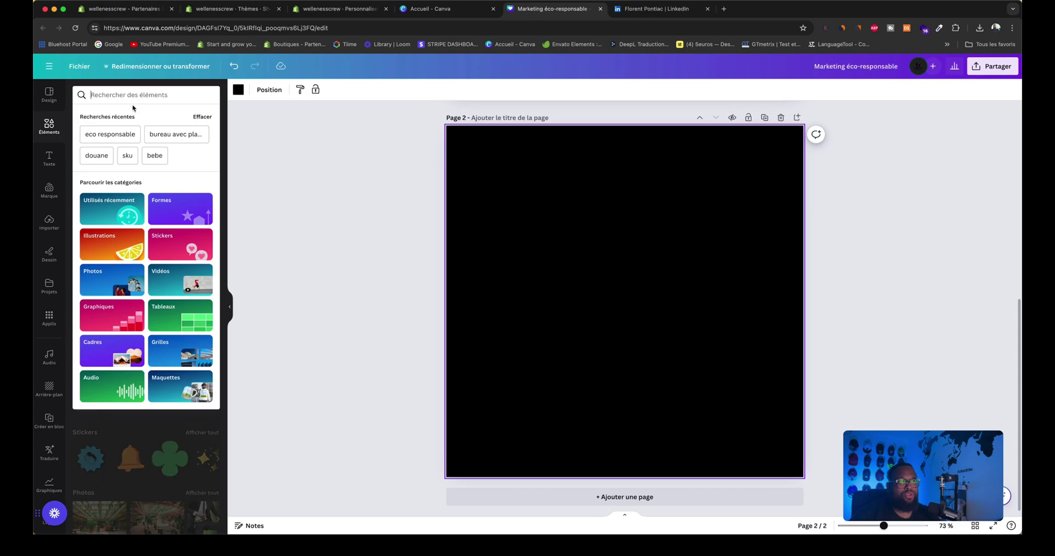
left_click(125, 138)
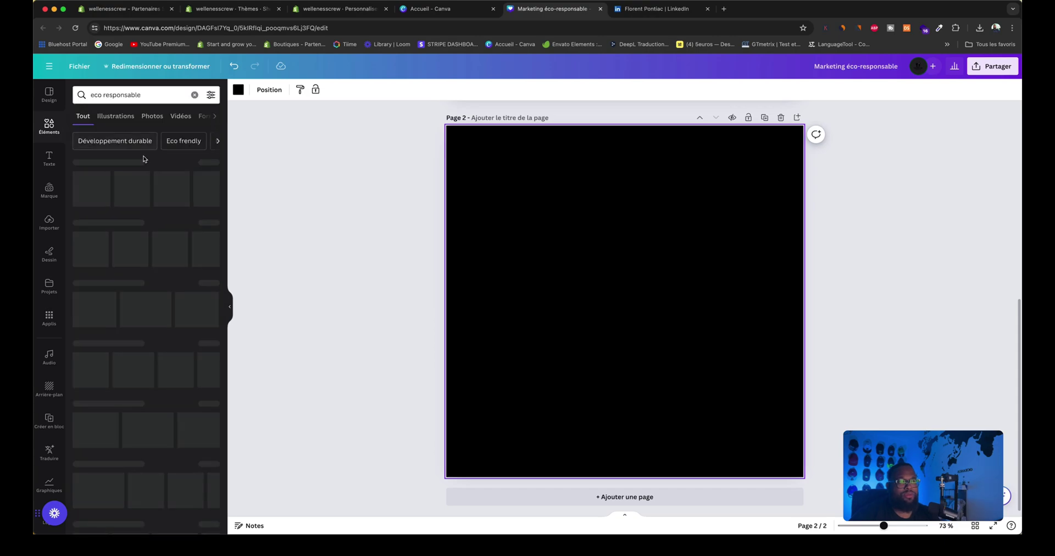
left_click(147, 117)
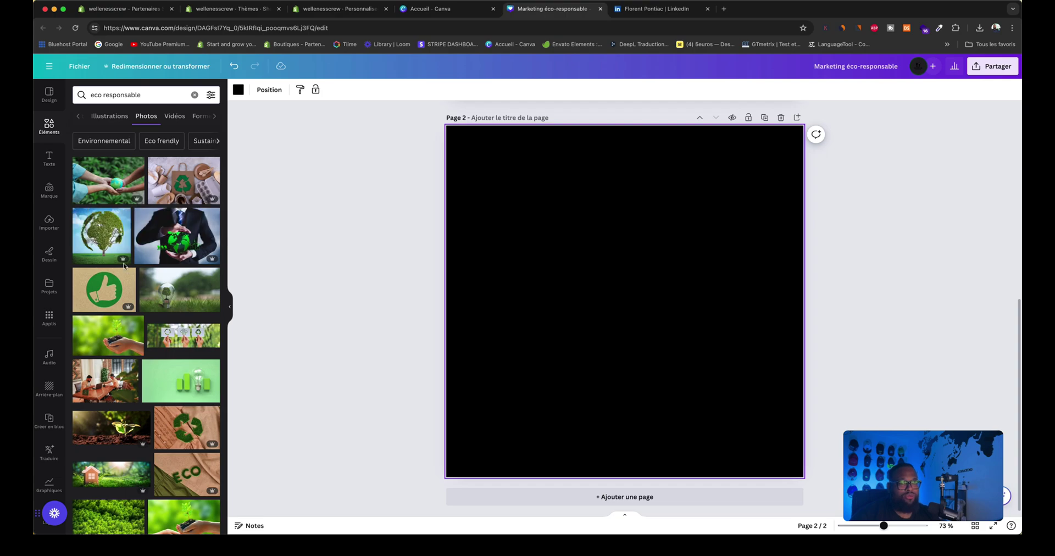
mouse_move(201, 263)
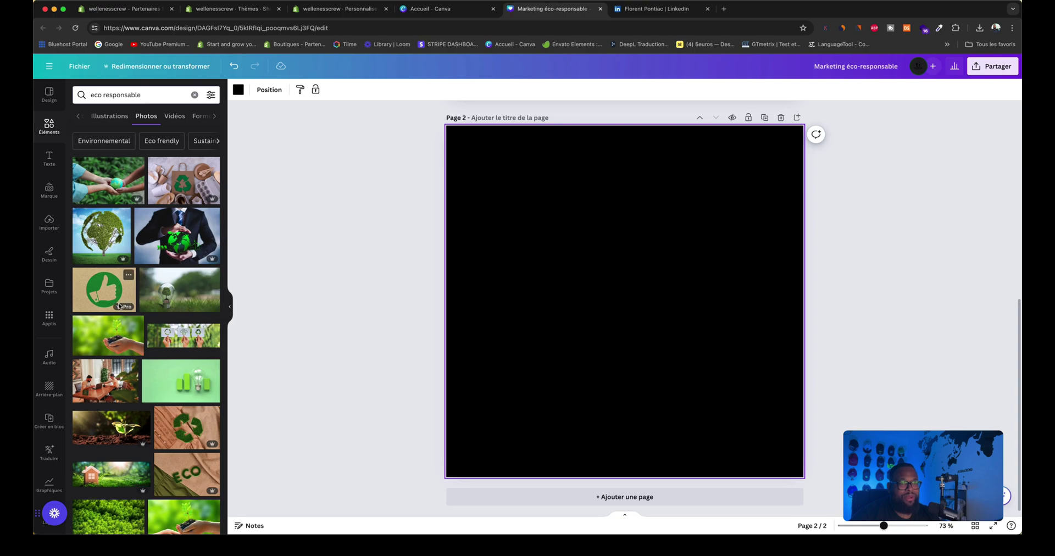
mouse_move(129, 310)
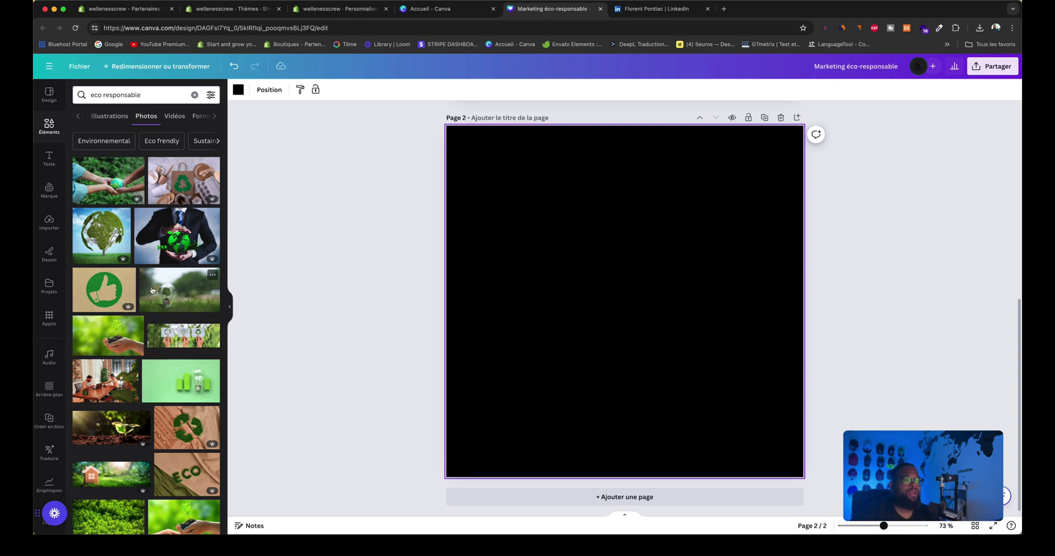
Filter the "eco responsable" photos to show only Gratuit images
left_click(211, 96)
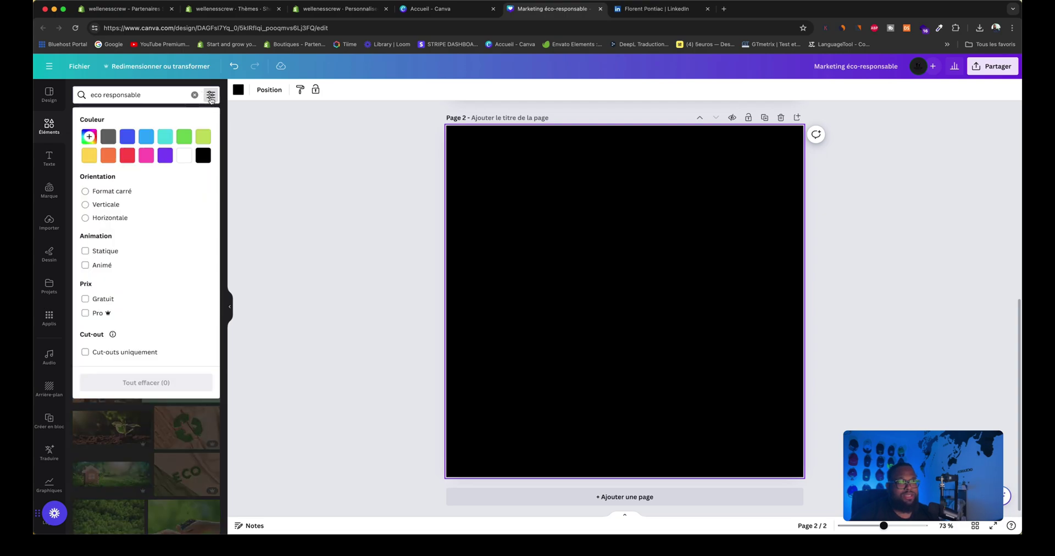
left_click(94, 299)
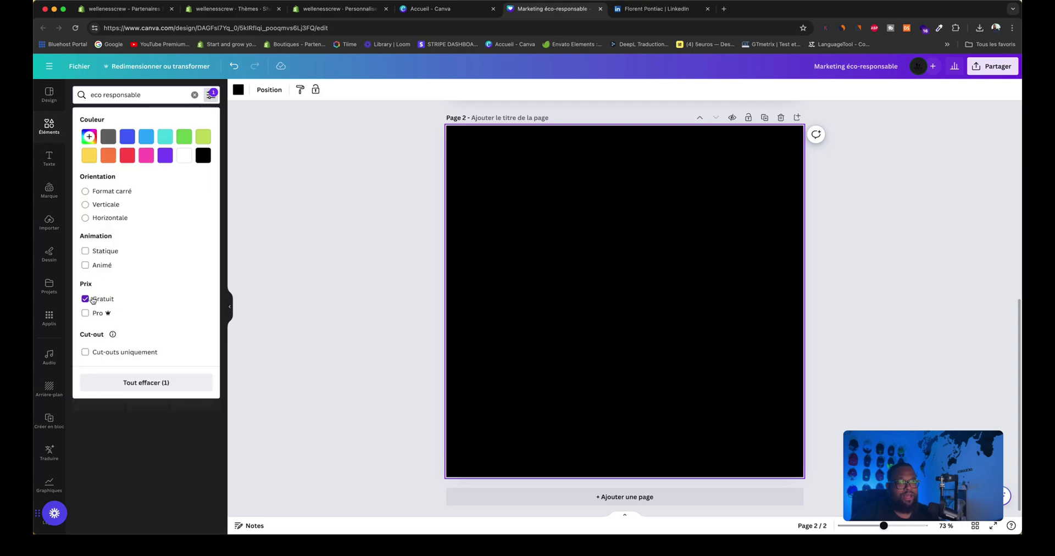
left_click(223, 240)
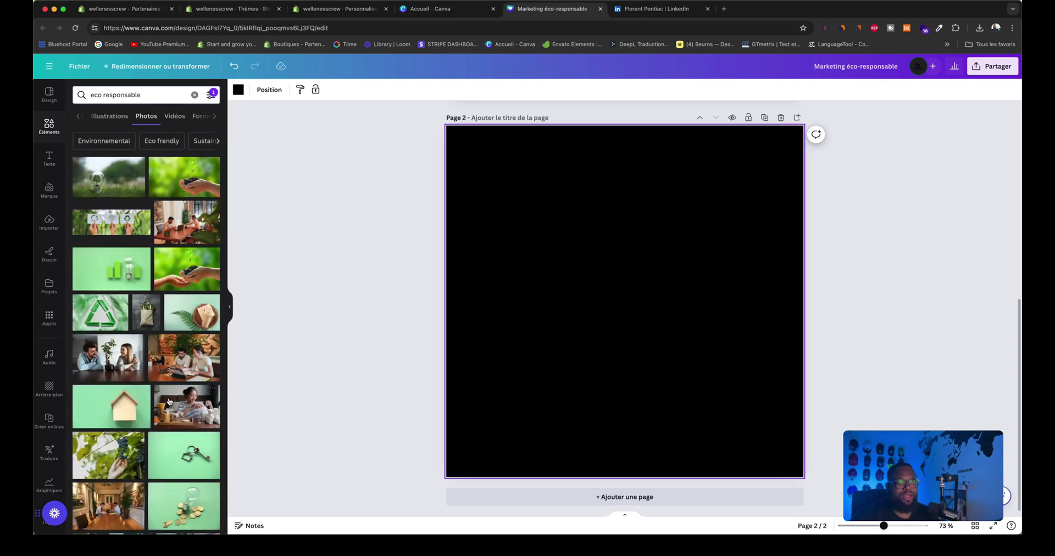
Replace the Gratuit price filter with Pro for the "eco responsable" photos
left_click(210, 94)
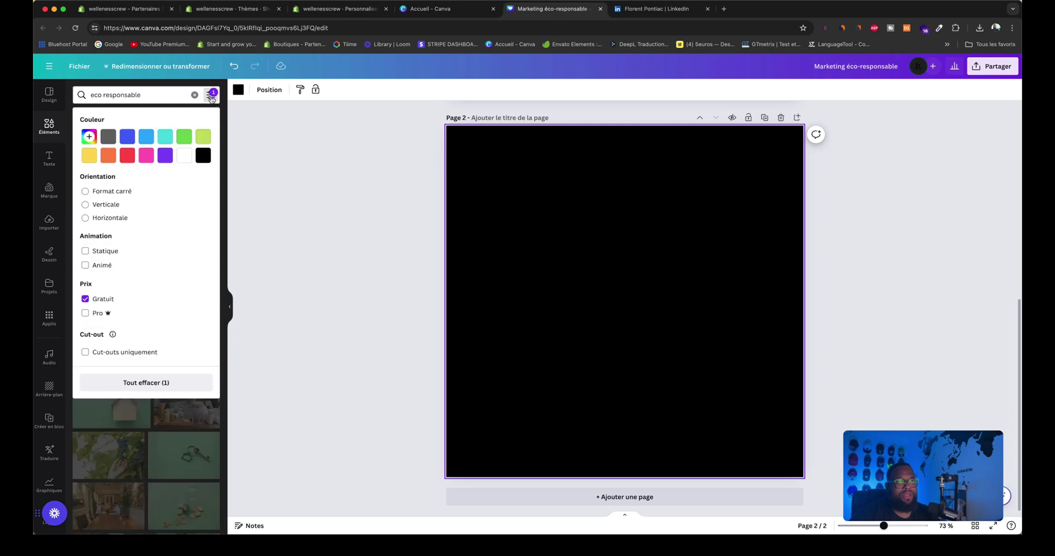
left_click(85, 299)
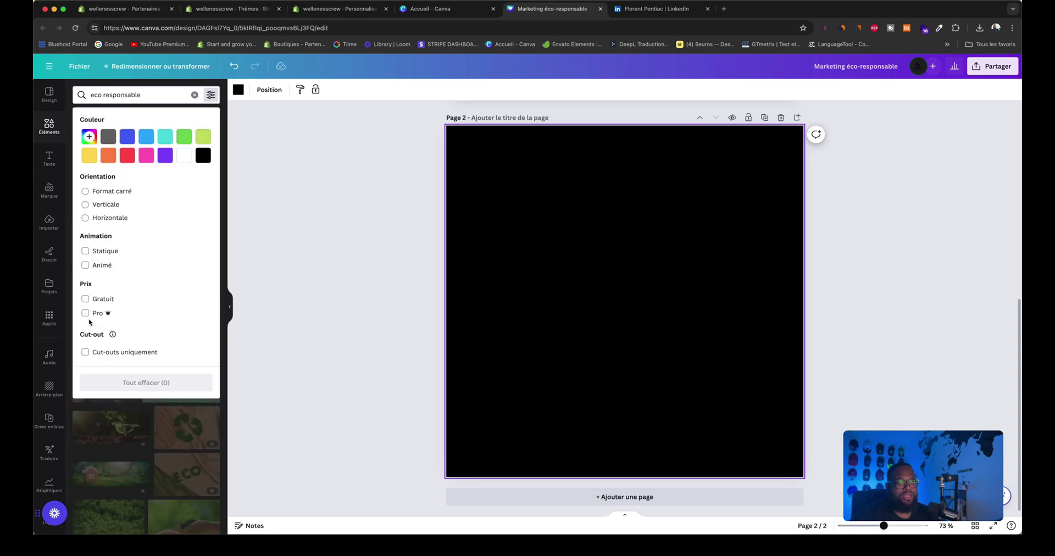
left_click(85, 314)
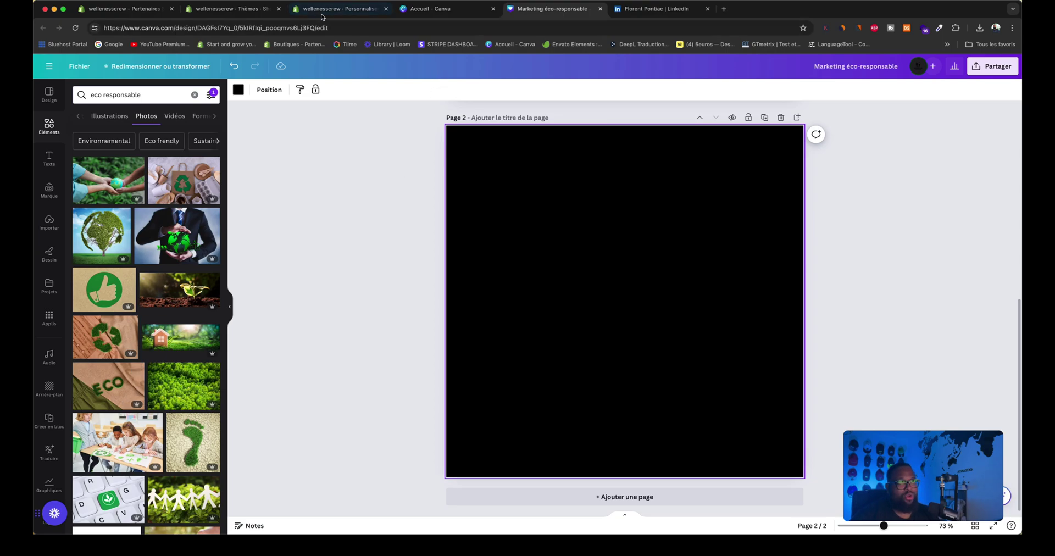
Return to the Shopify theme editor and assign the library image 18_1622c659-fc to the Interet row
left_click(240, 10)
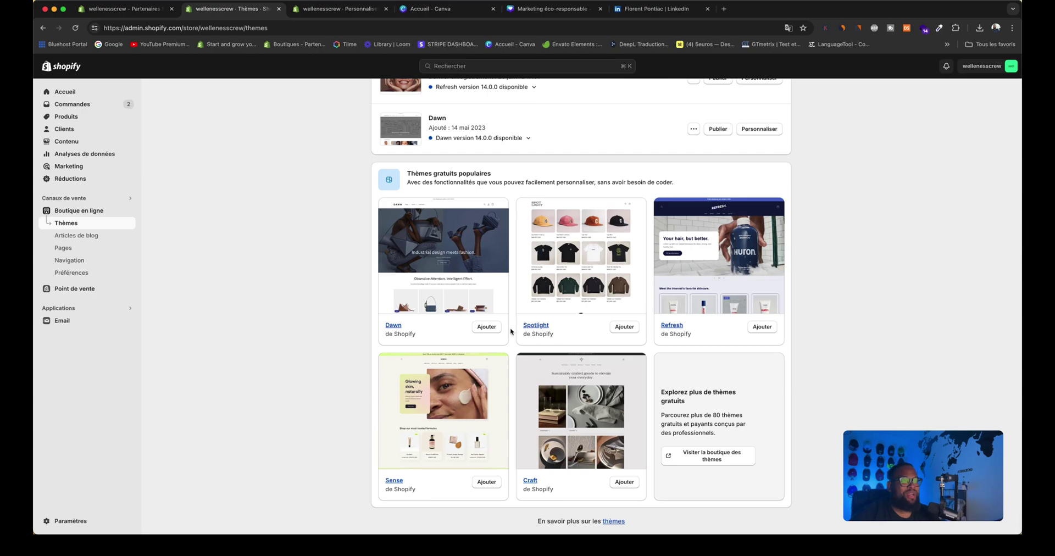
left_click(319, 10)
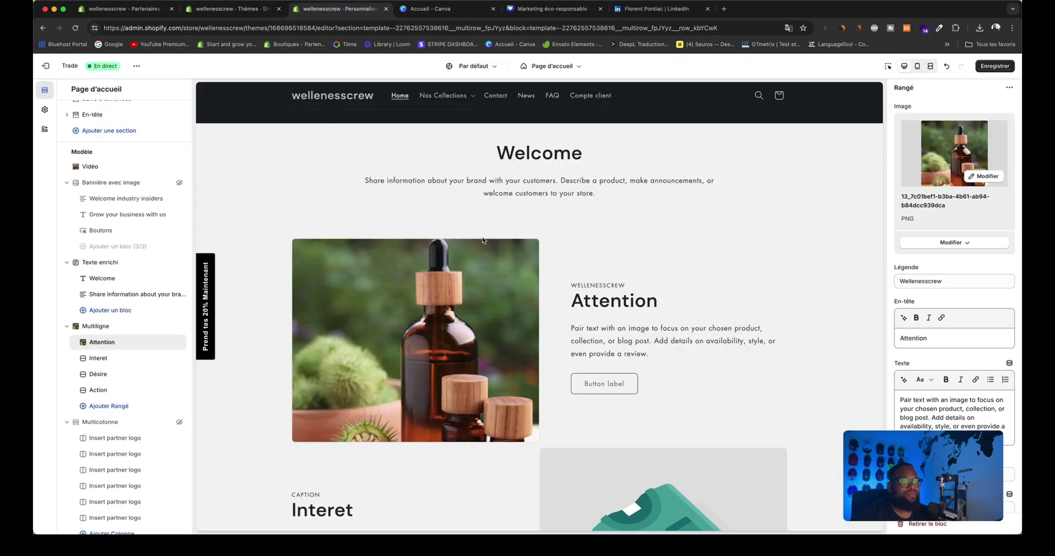
scroll(545, 324, "down", 4)
left_click(399, 336)
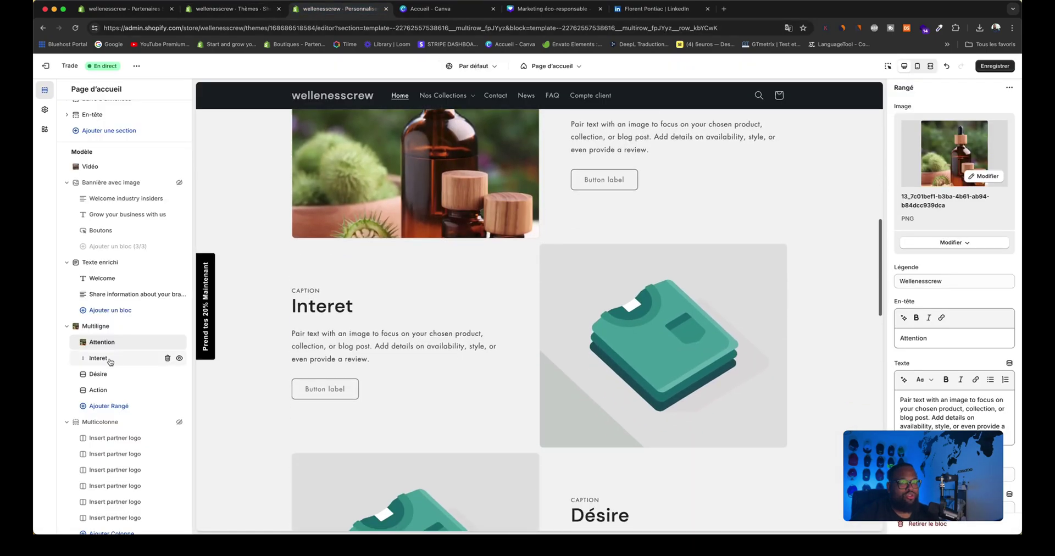
left_click(973, 130)
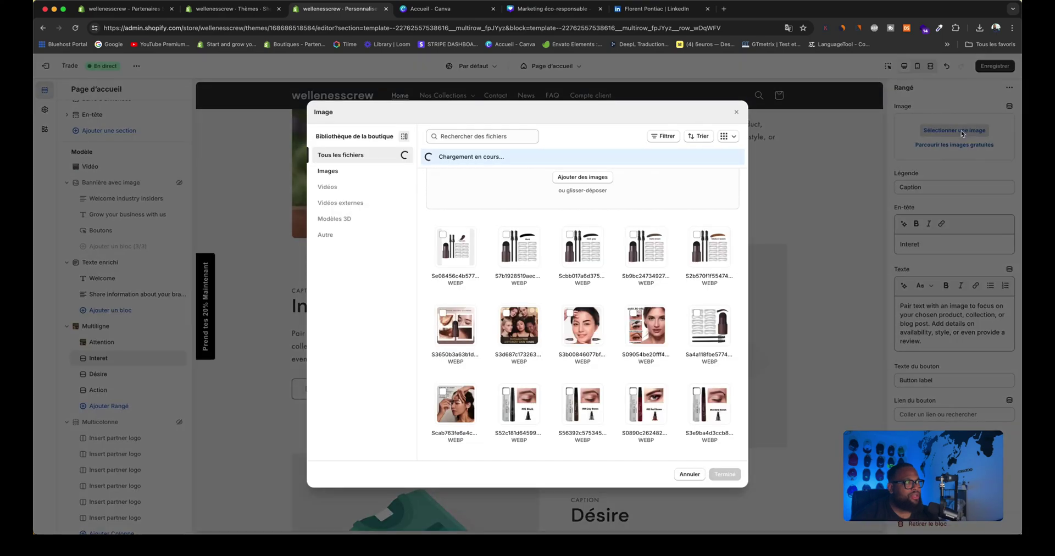
scroll(612, 311, "down", 5)
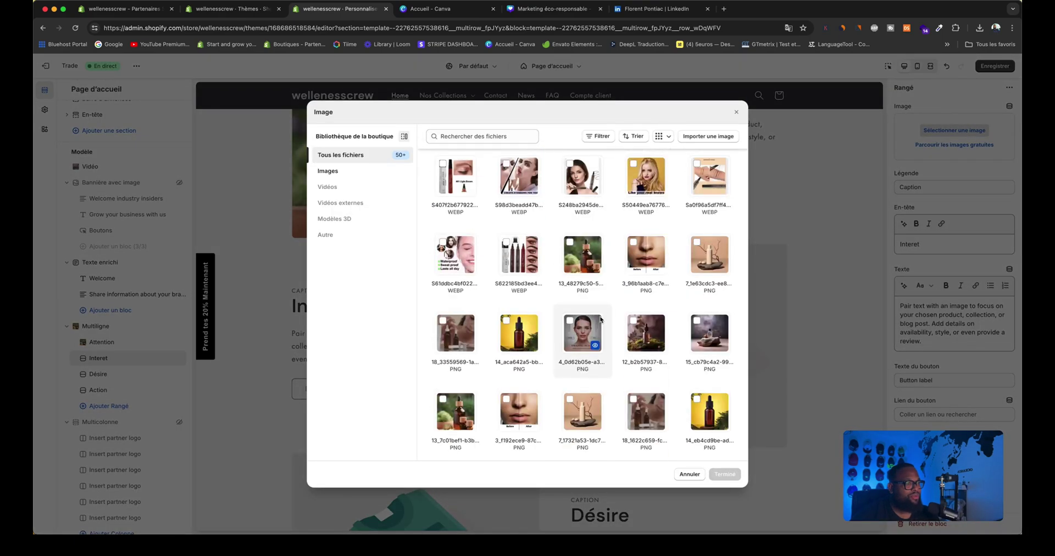
scroll(605, 325, "down", 2)
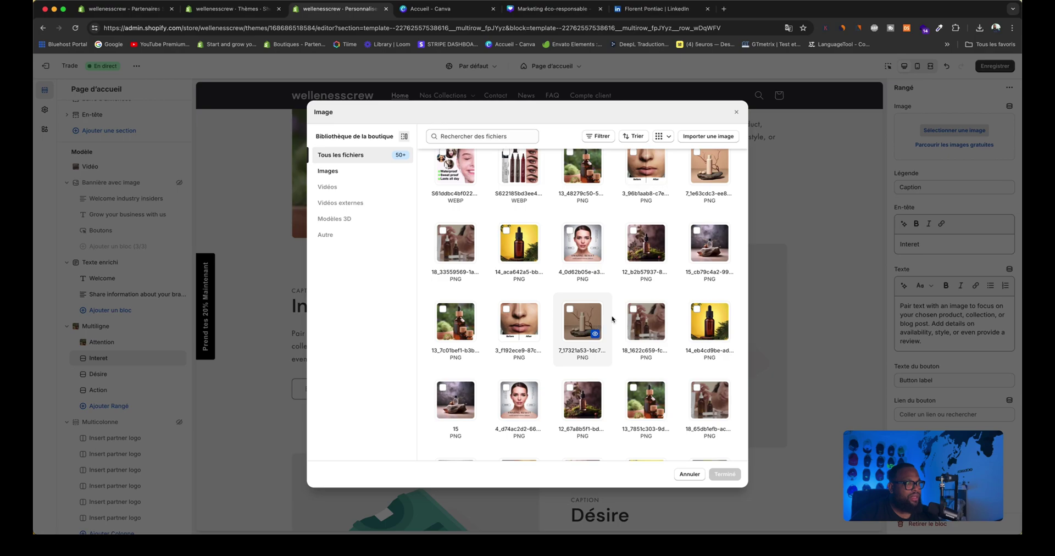
left_click(642, 322)
left_click(725, 474)
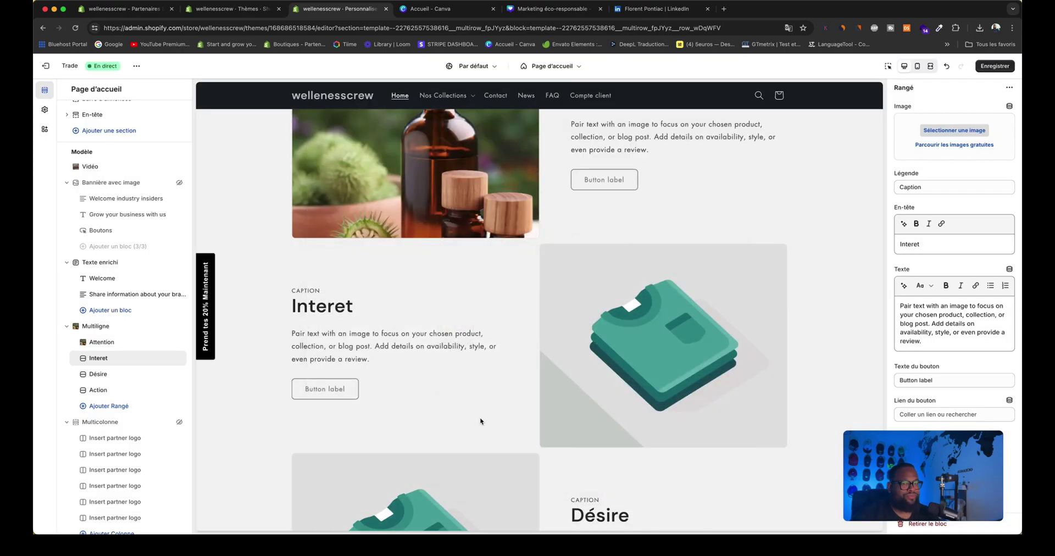
Assign the library image 12_8ba2b303-da, a serum bottle on a dark background, to the Désire row
left_click(98, 374)
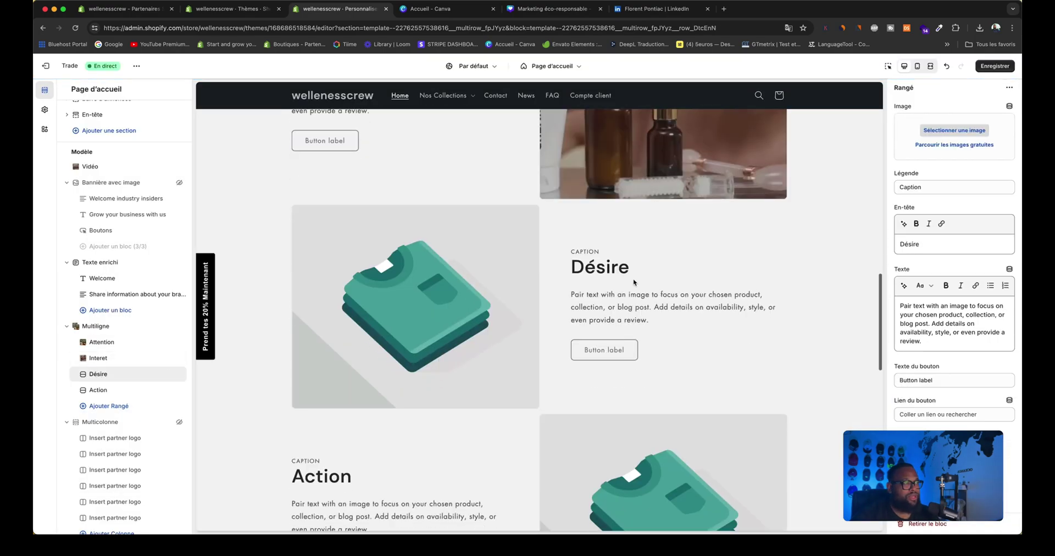
left_click(955, 130)
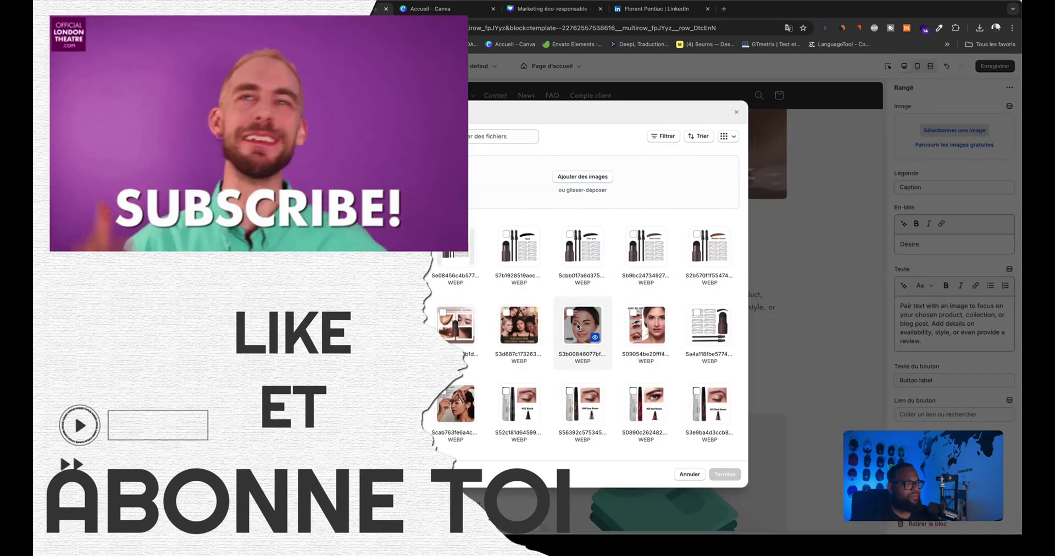
scroll(579, 313, "up", 1)
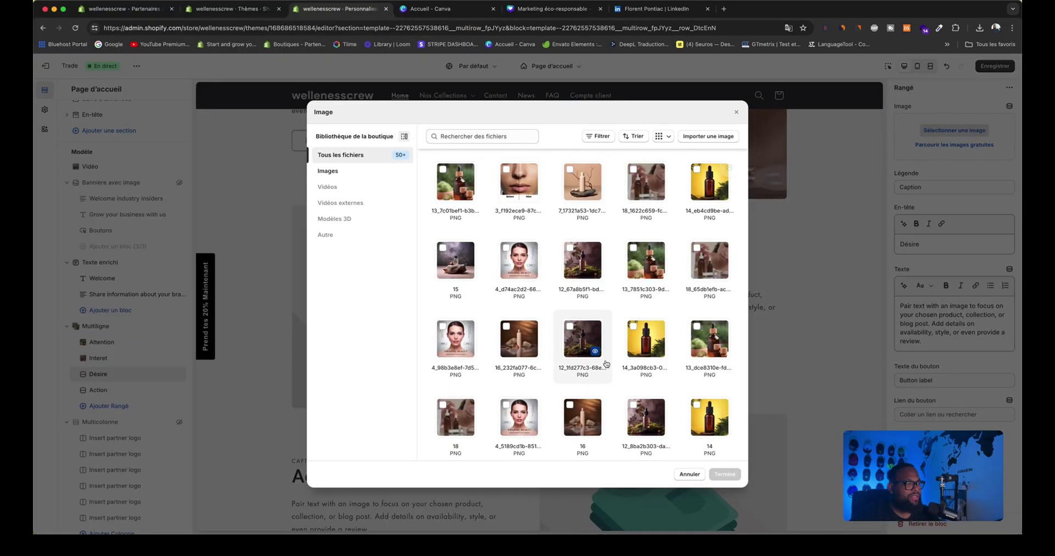
left_click(643, 415)
left_click(718, 472)
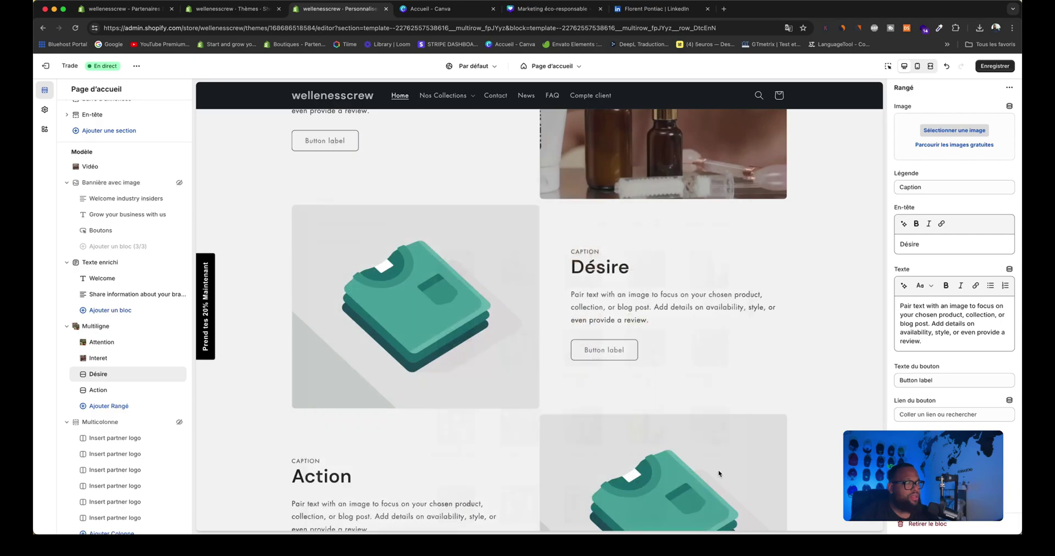
Assign the library image 16, a bottle among stones and dry leaves, to the Action row
left_click(117, 392)
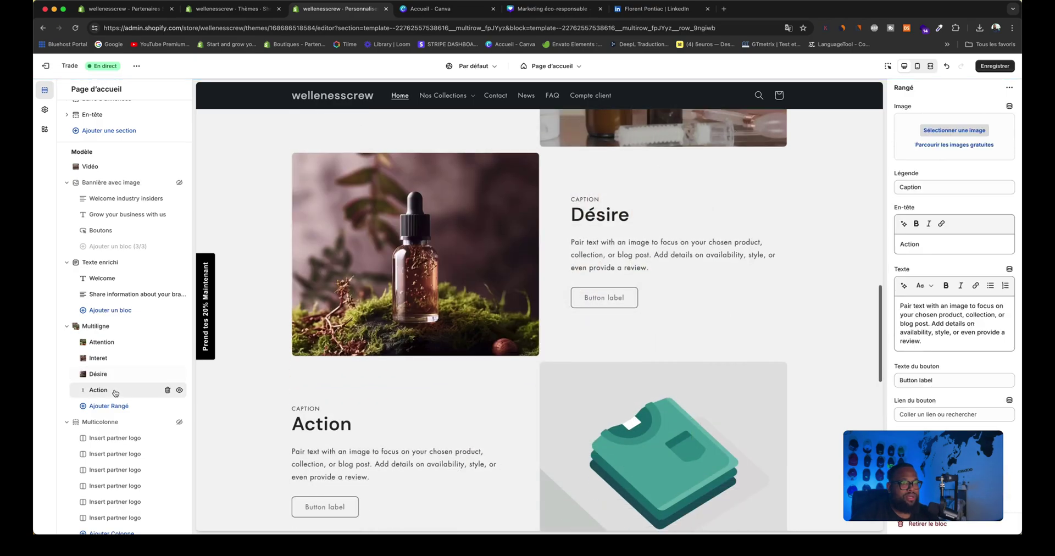
left_click(954, 129)
scroll(654, 325, "down", 10)
left_click(590, 406)
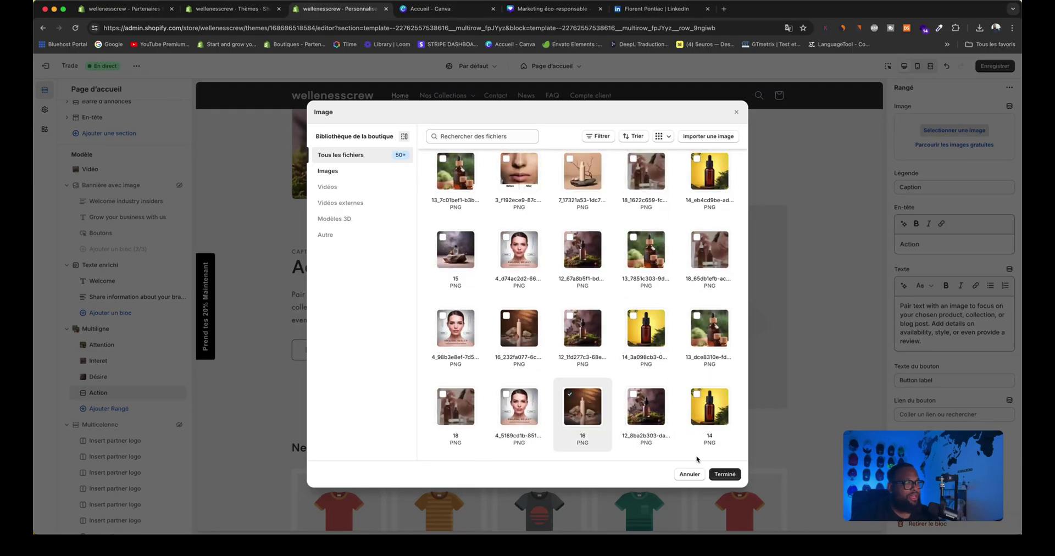
left_click(725, 474)
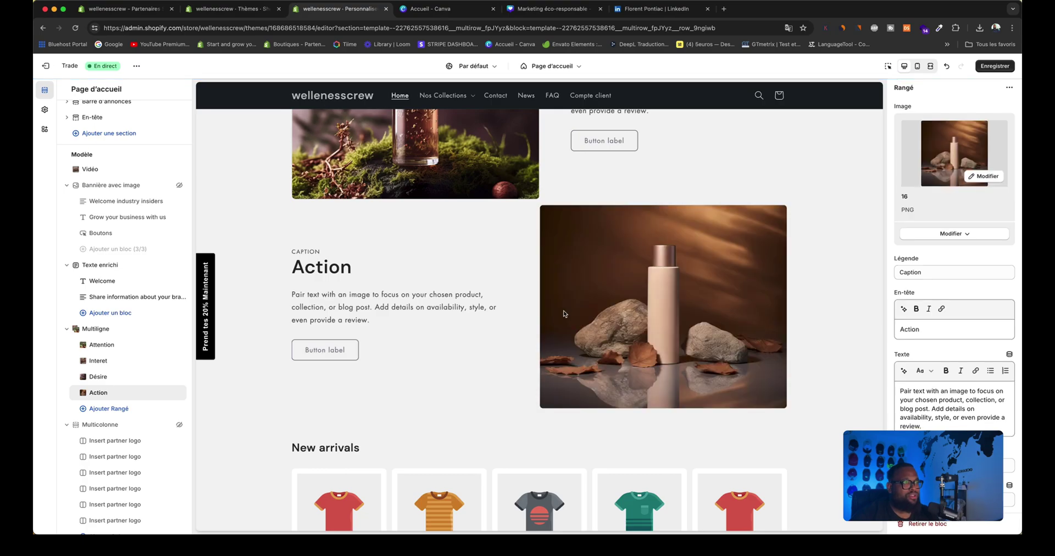
Check the image rows in the home page preview and save the theme changes
scroll(563, 314, "up", 15)
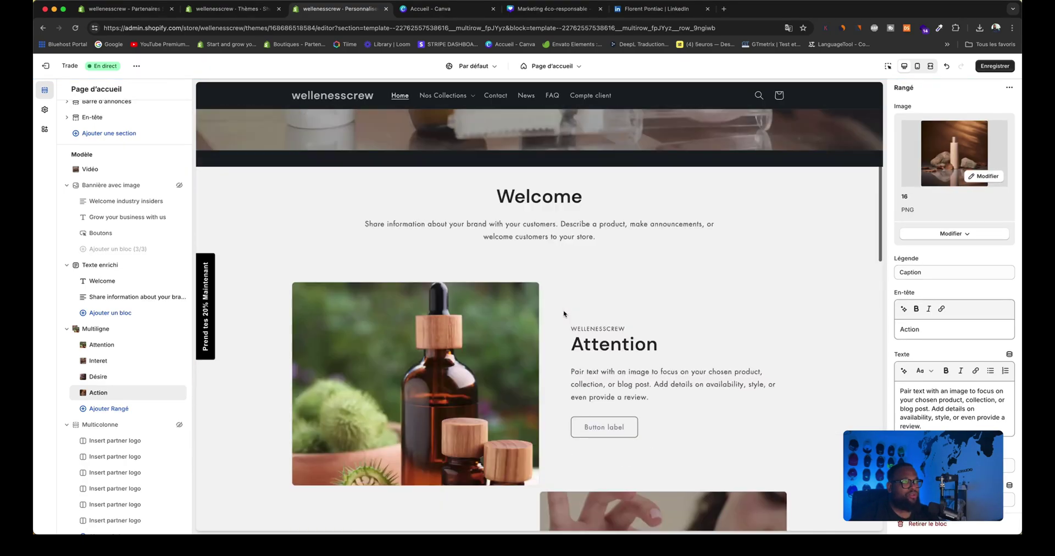
scroll(564, 314, "down", 15)
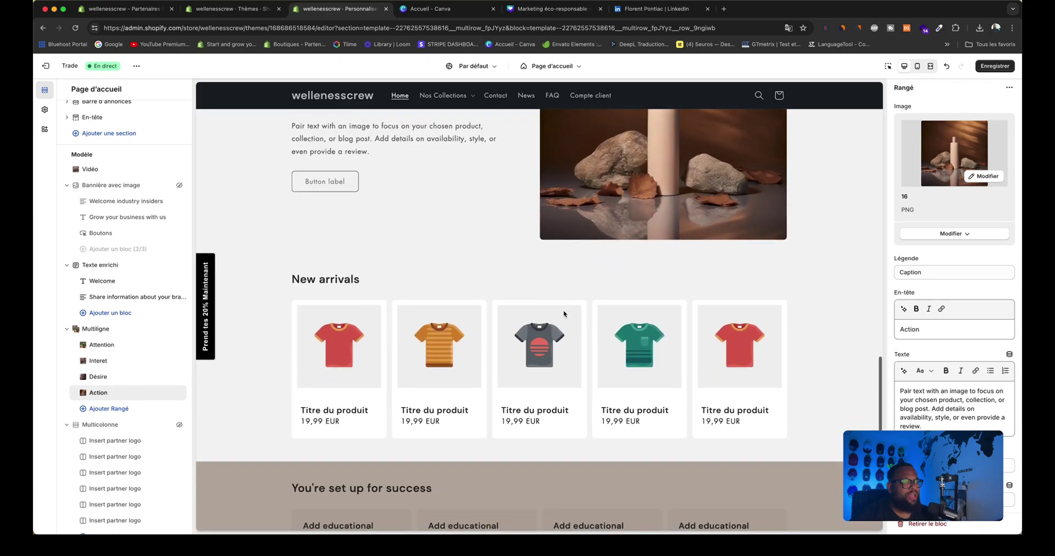
scroll(668, 330, "up", 15)
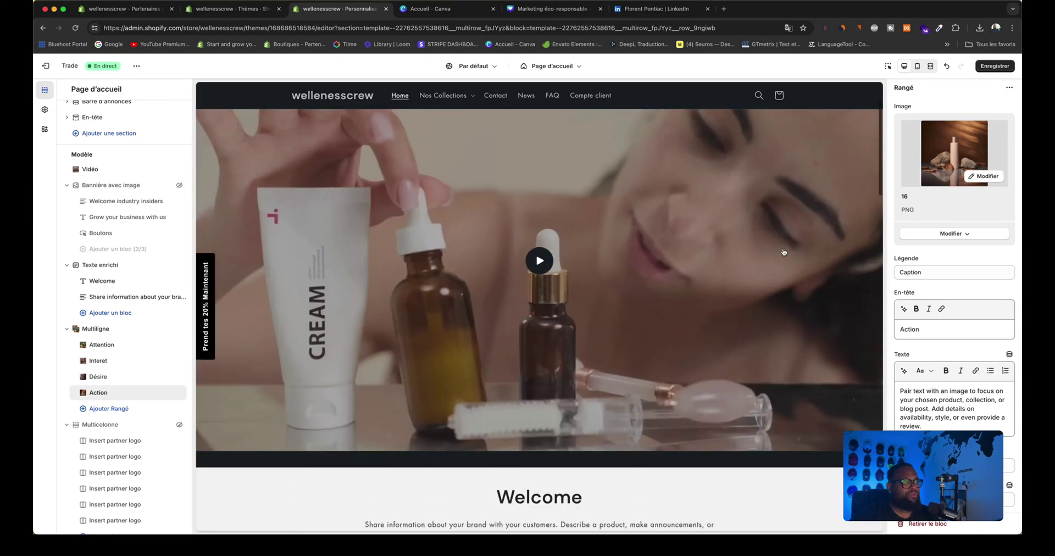
scroll(785, 252, "up", 1)
left_click(1002, 66)
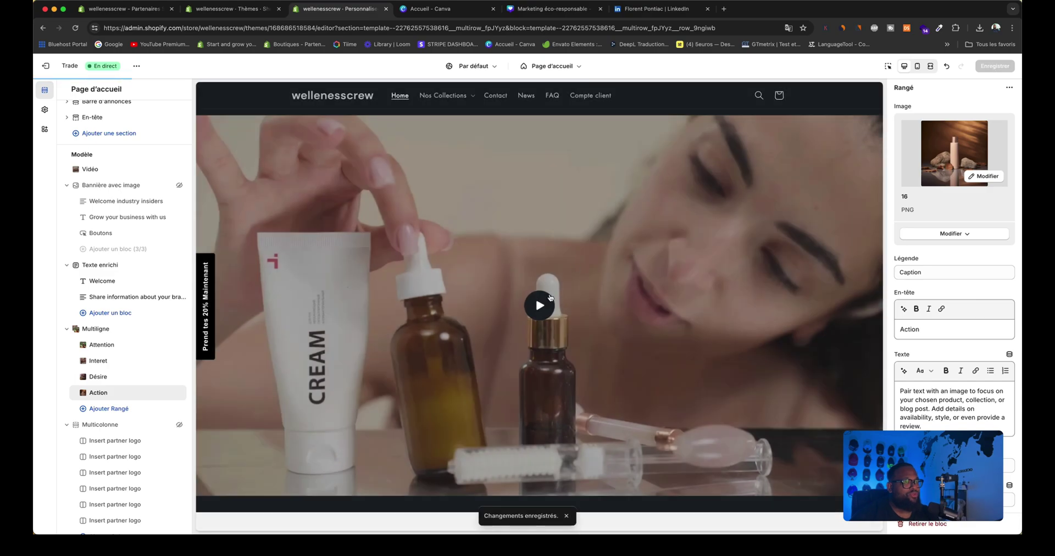
Play the home page video in the preview and review the Attention, Interet and Désire rows below it
left_click(540, 307)
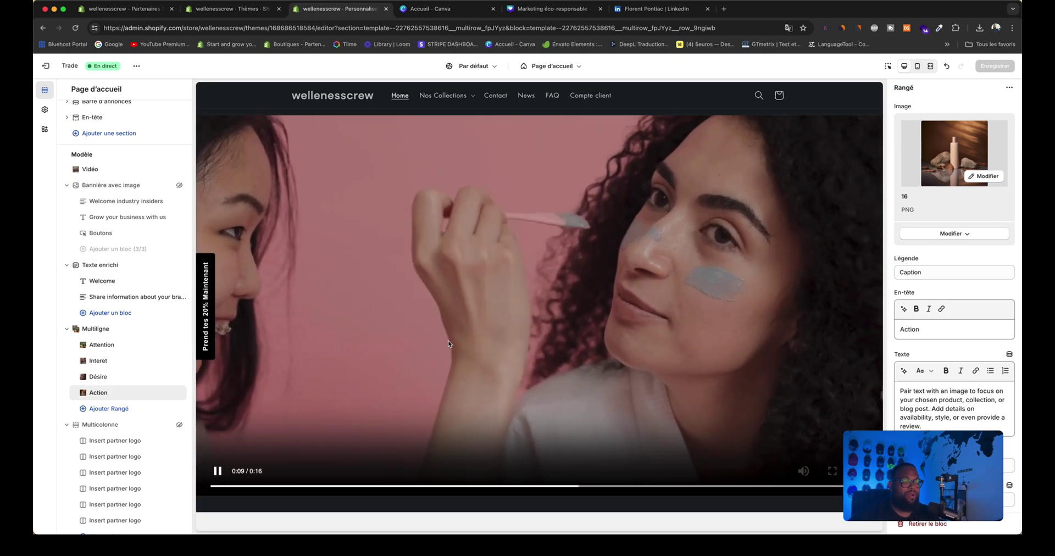
scroll(552, 331, "down", 6)
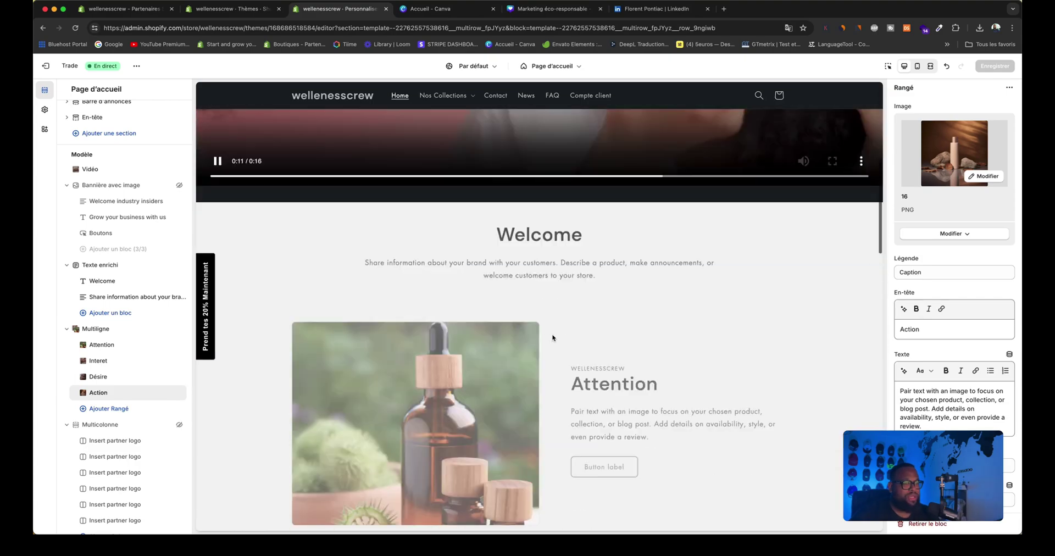
scroll(598, 351, "down", 3)
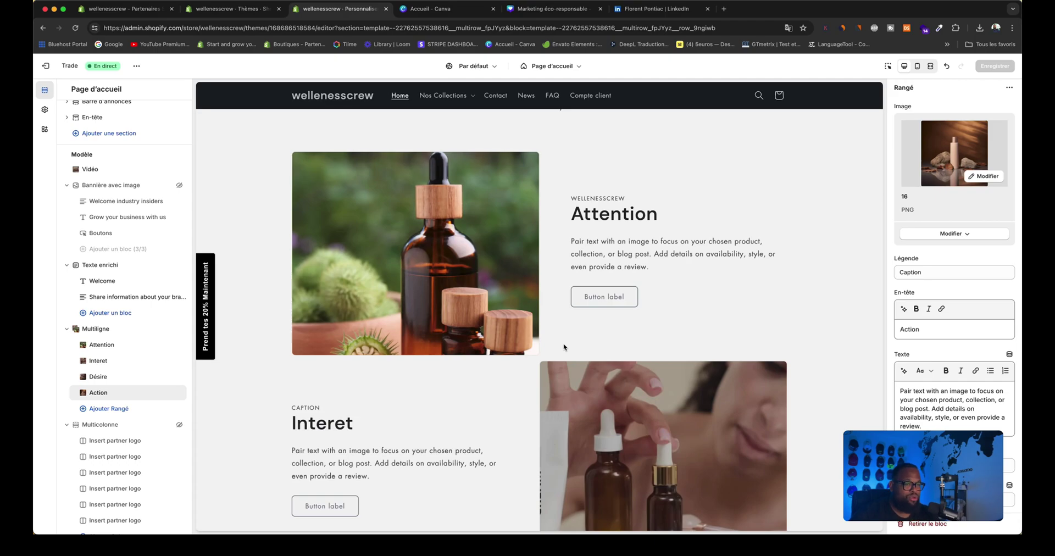
scroll(538, 347, "down", 5)
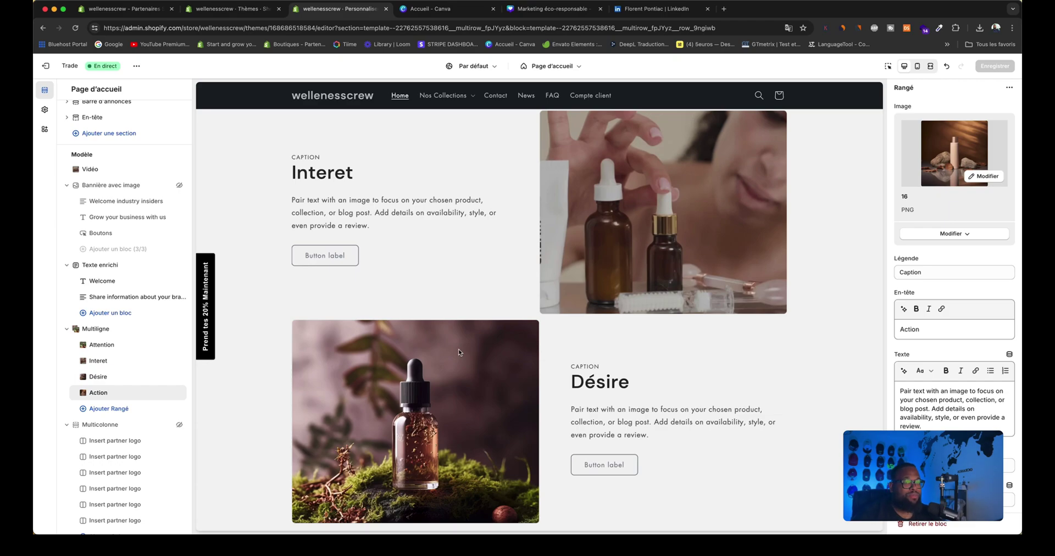
Set the Attention row's button text to "Je veux être belle"
left_click(112, 346)
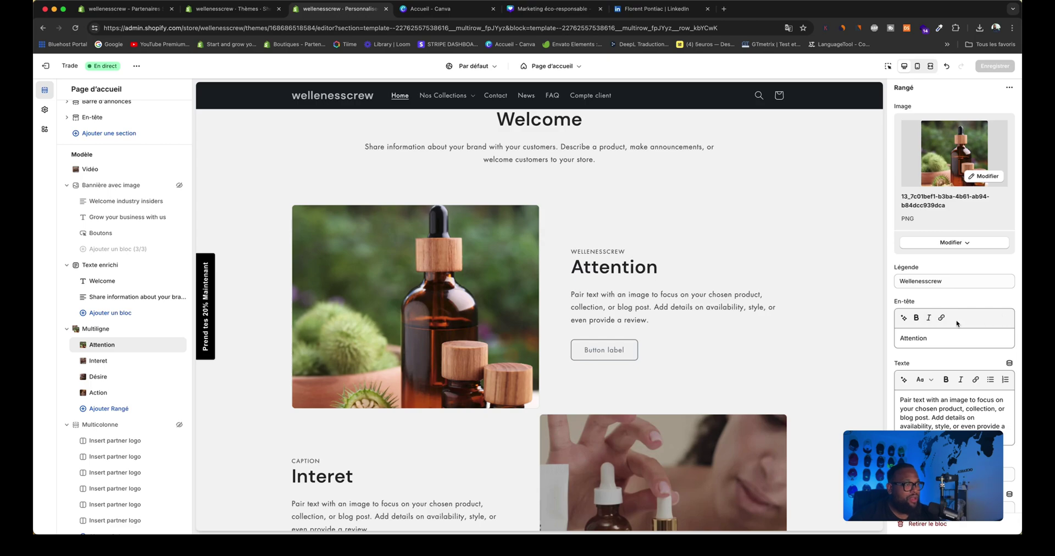
scroll(957, 323, "down", 1)
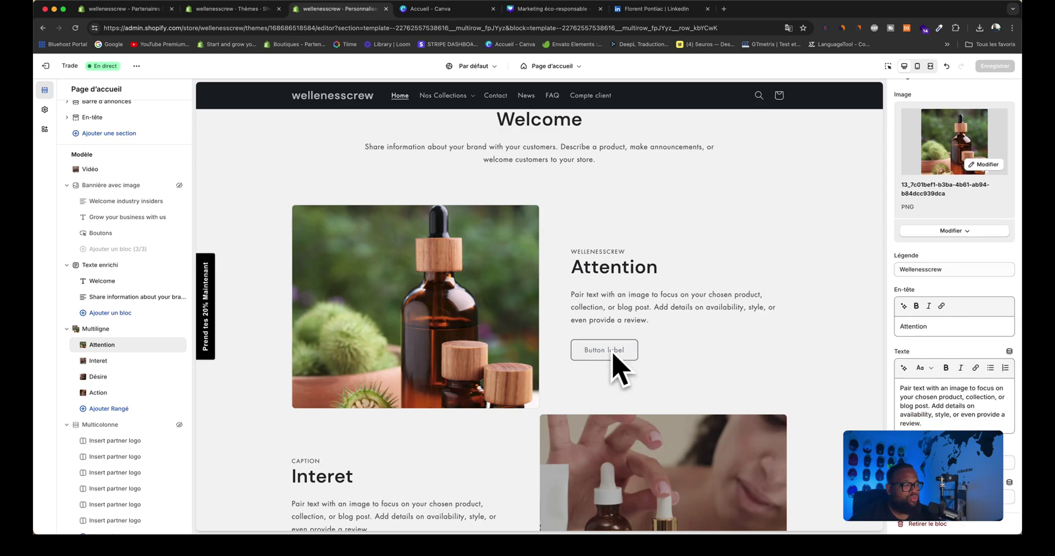
left_click_drag(876, 450, 688, 442)
left_click(946, 463)
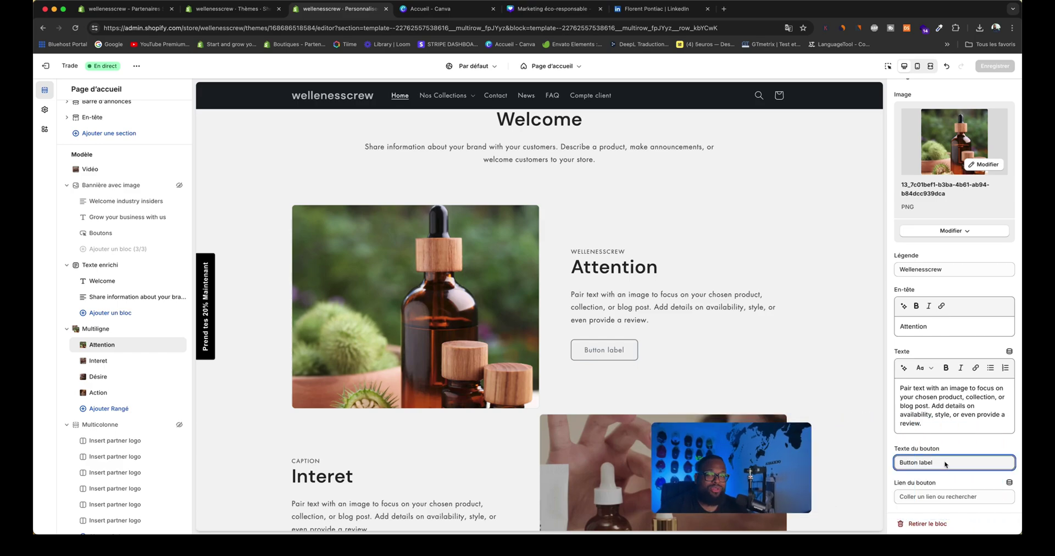
left_click_drag(946, 464, 895, 462)
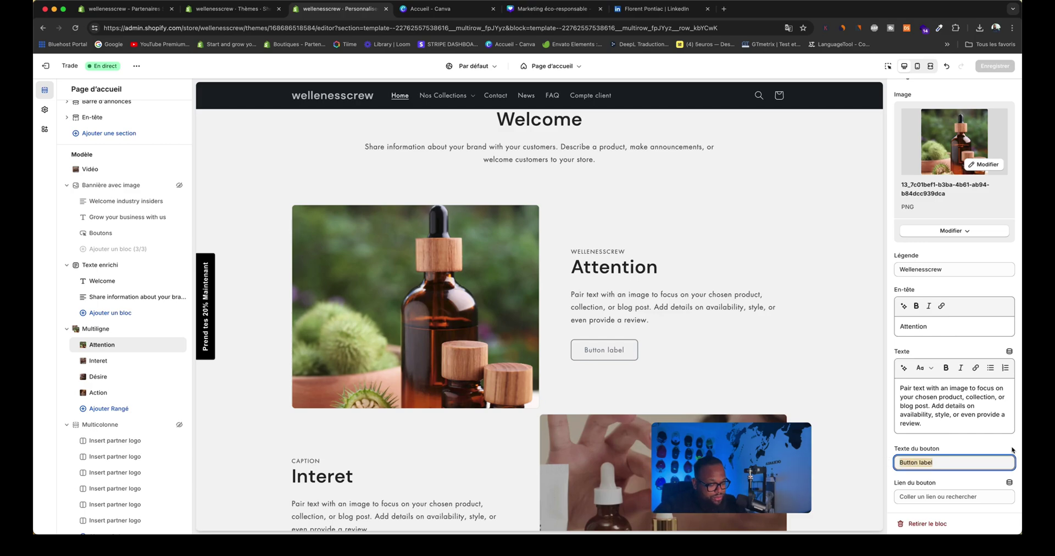
type("Je veux")
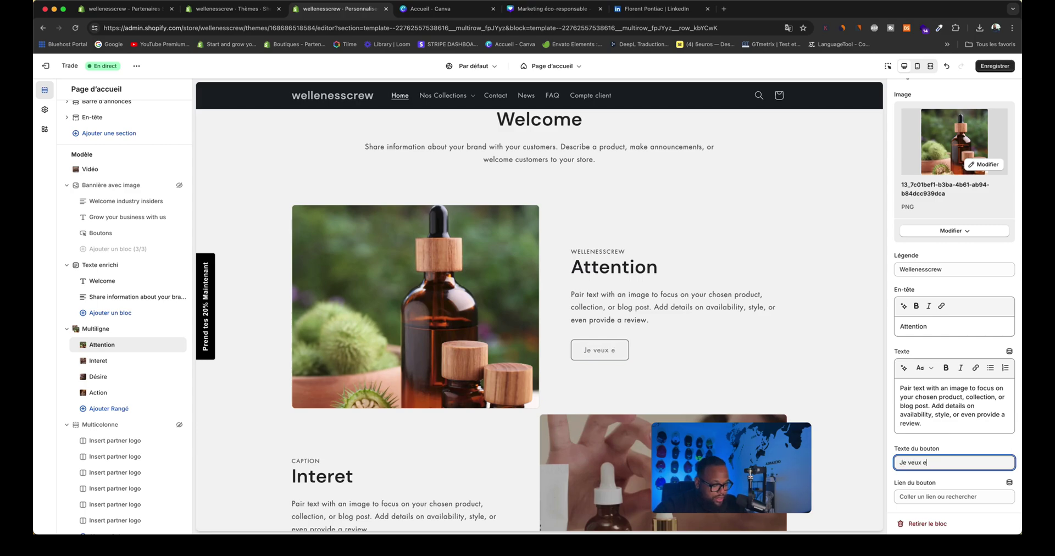
type(" ^tre be")
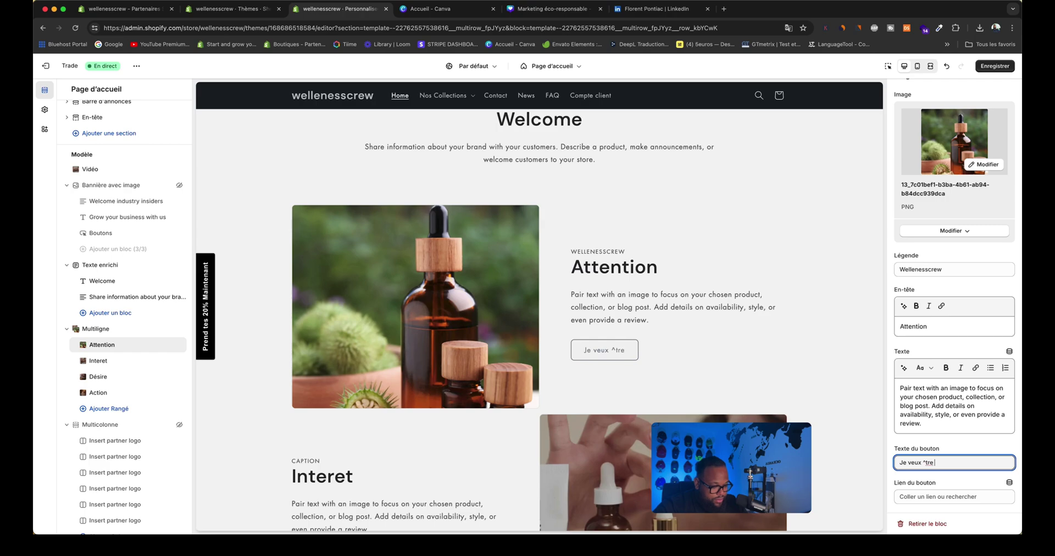
type("lle")
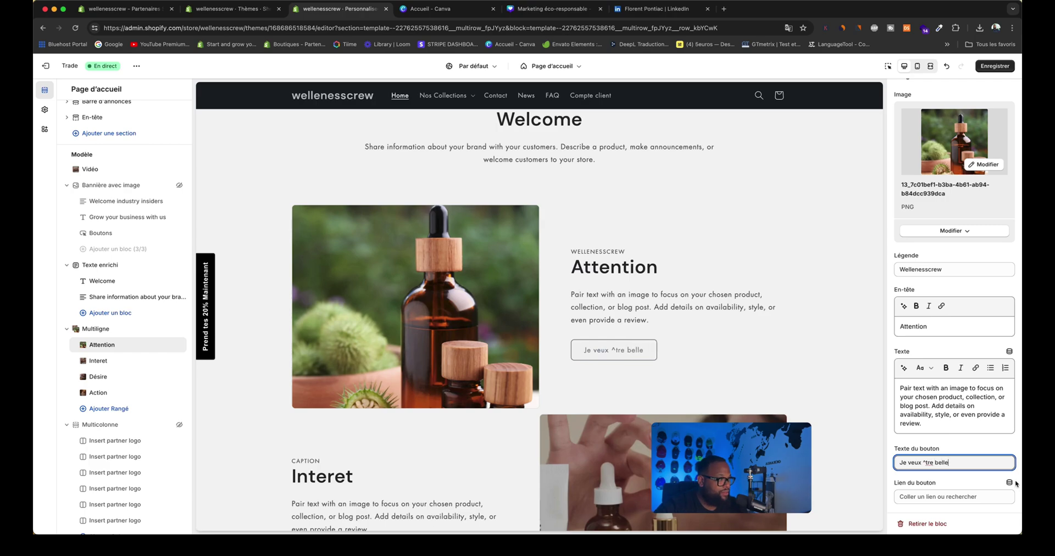
key("BackSpace")
type("ê")
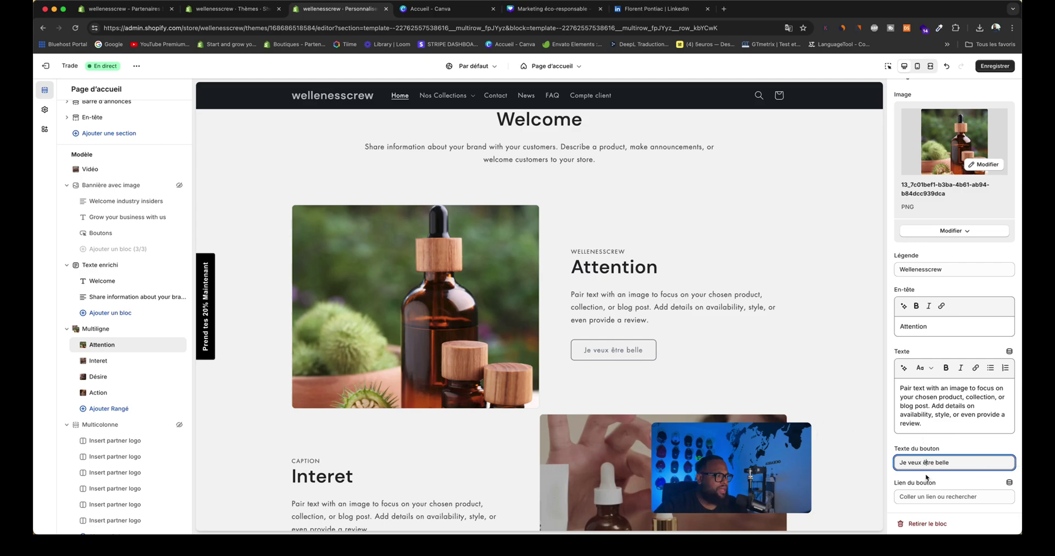
Link the Attention row's button to the collection "Rajeunissez avec Nos Huiles Essentielles Naturelles"
left_click(929, 497)
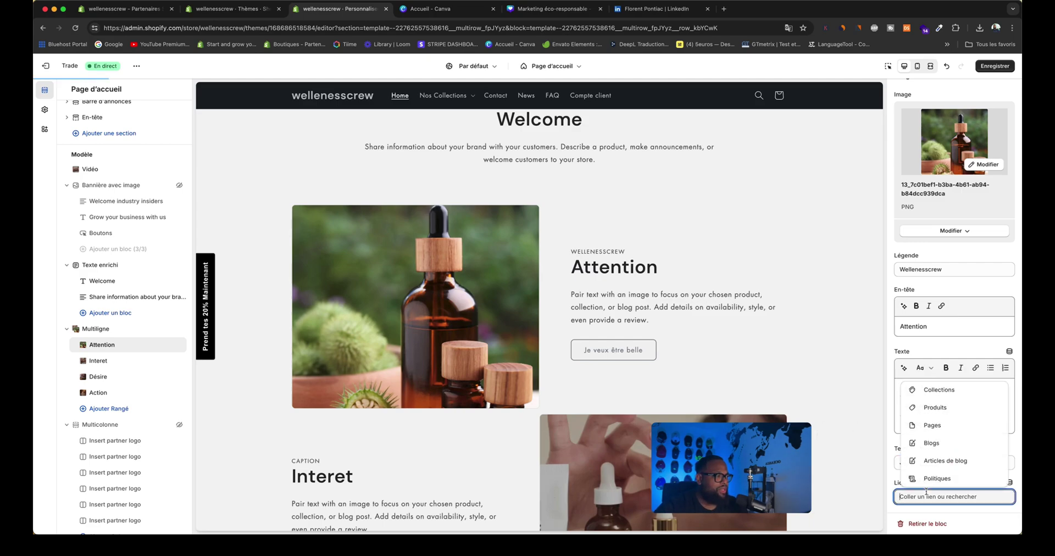
left_click(928, 395)
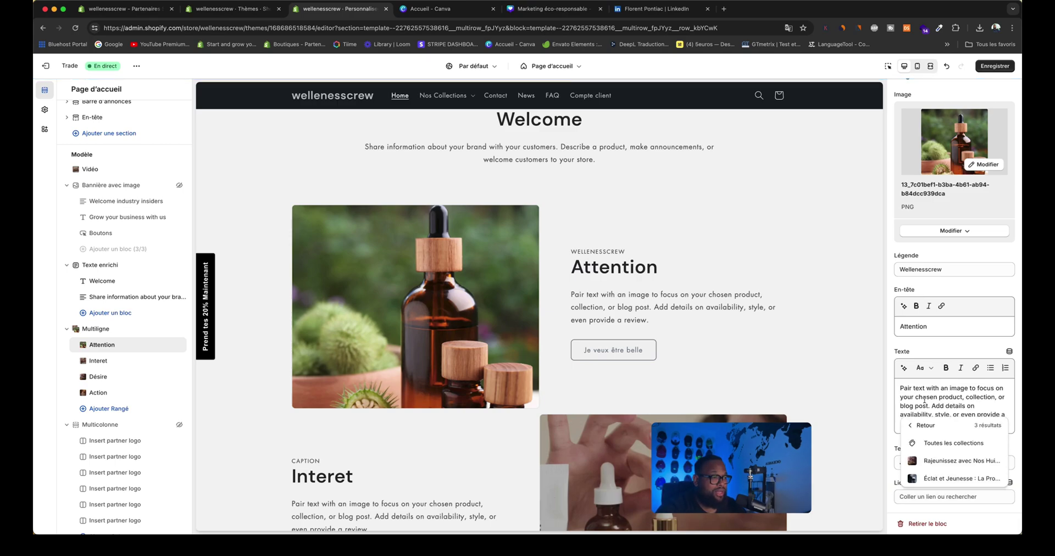
left_click(962, 464)
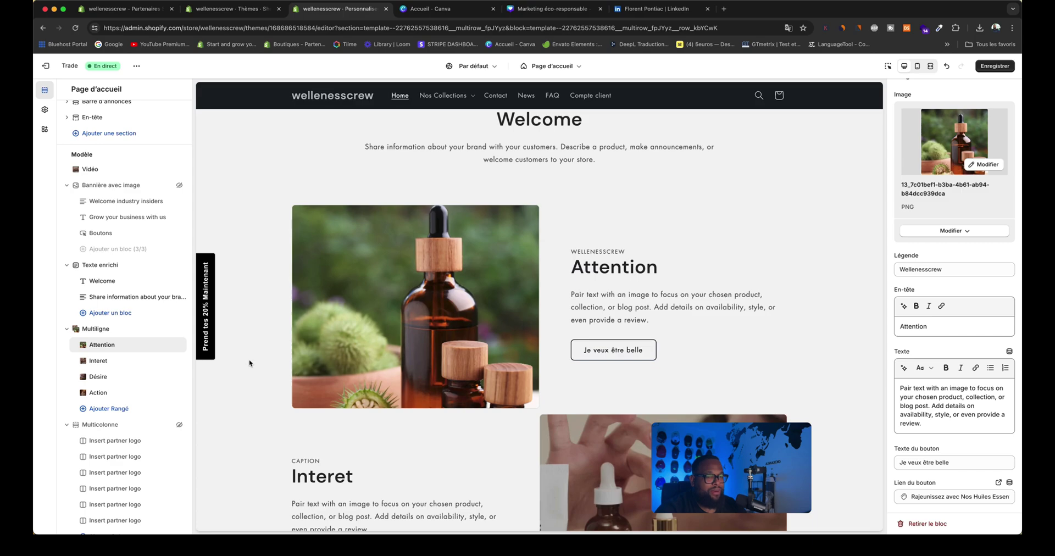
Test the "Je veux être belle" button link in the home page preview
left_click(122, 363)
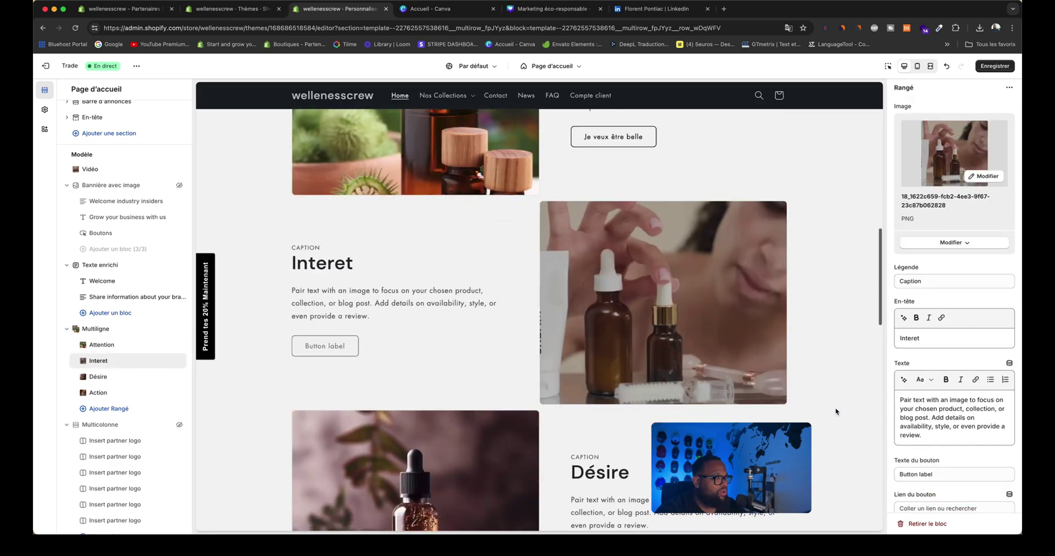
triple_click(936, 474)
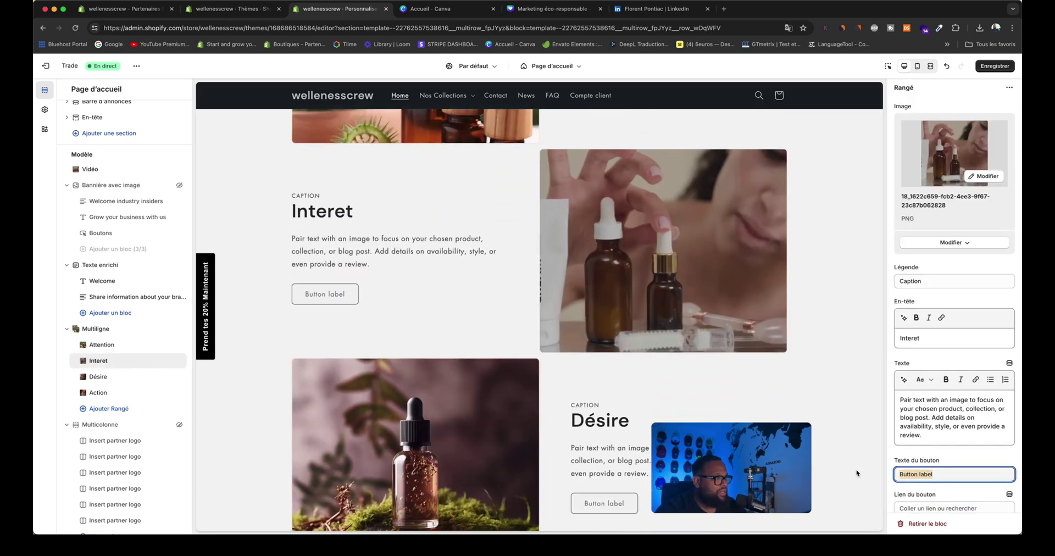
scroll(777, 335, "up", 3)
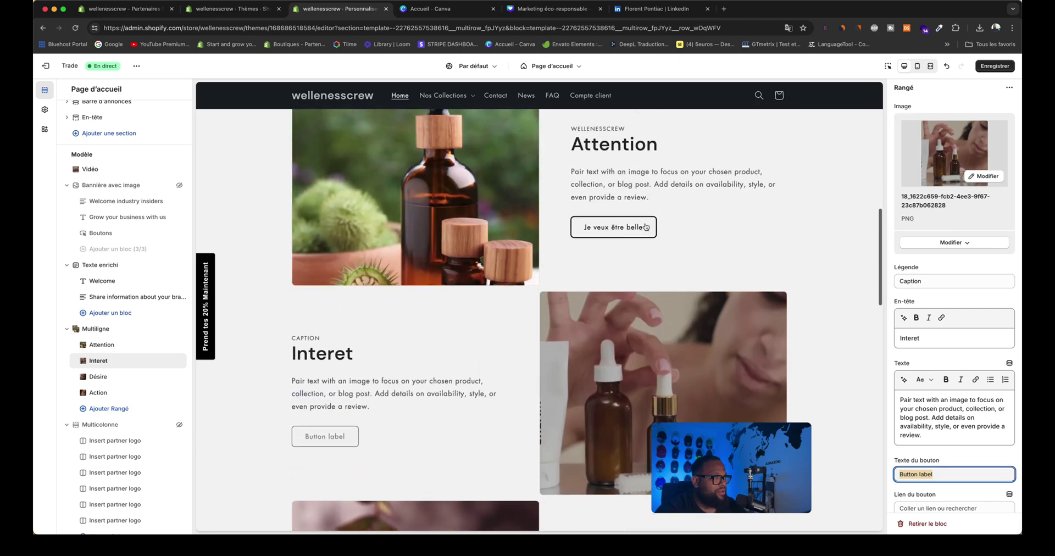
left_click(645, 229)
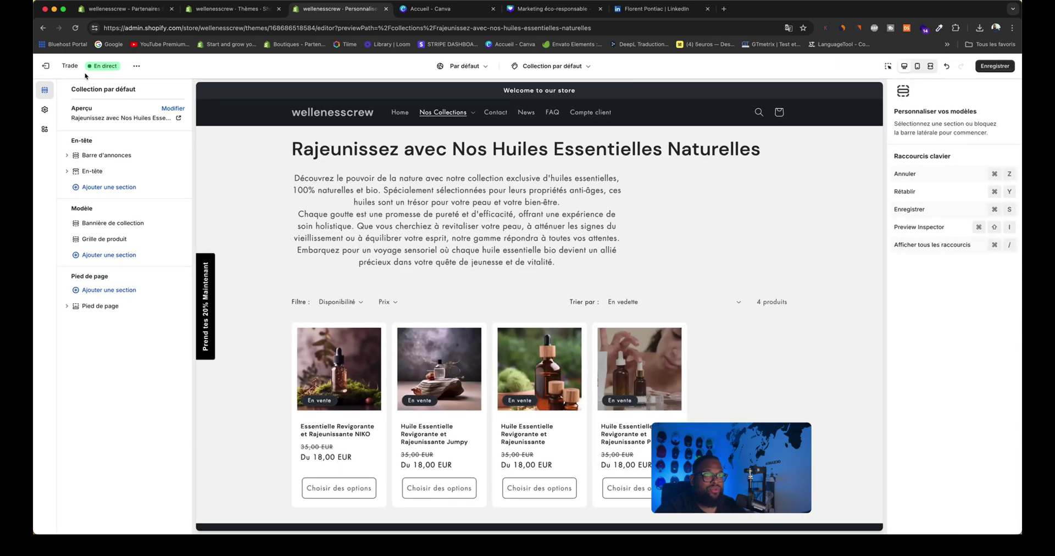
Return to the Page d'accueil template and save the theme changes
left_click(524, 72)
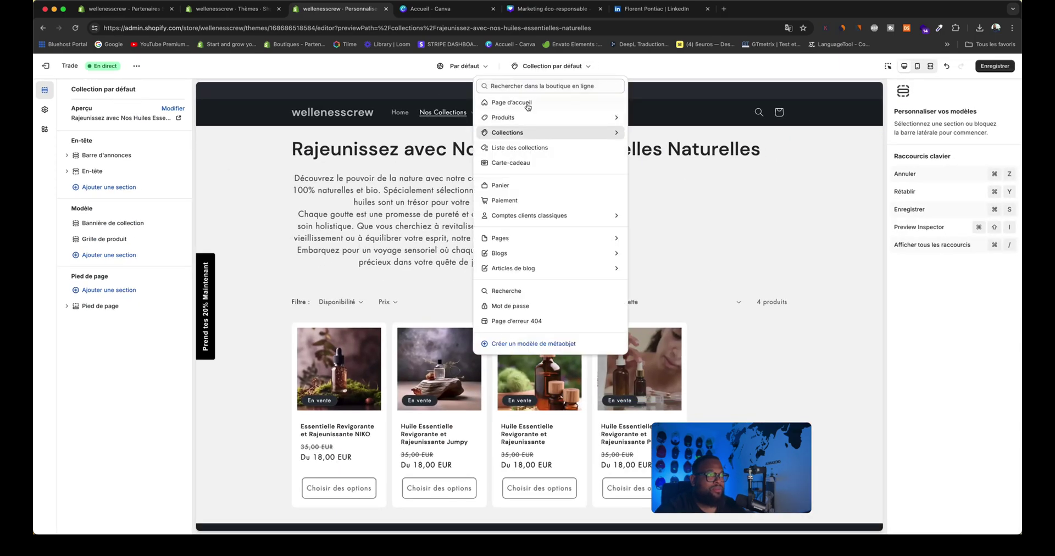
left_click(517, 108)
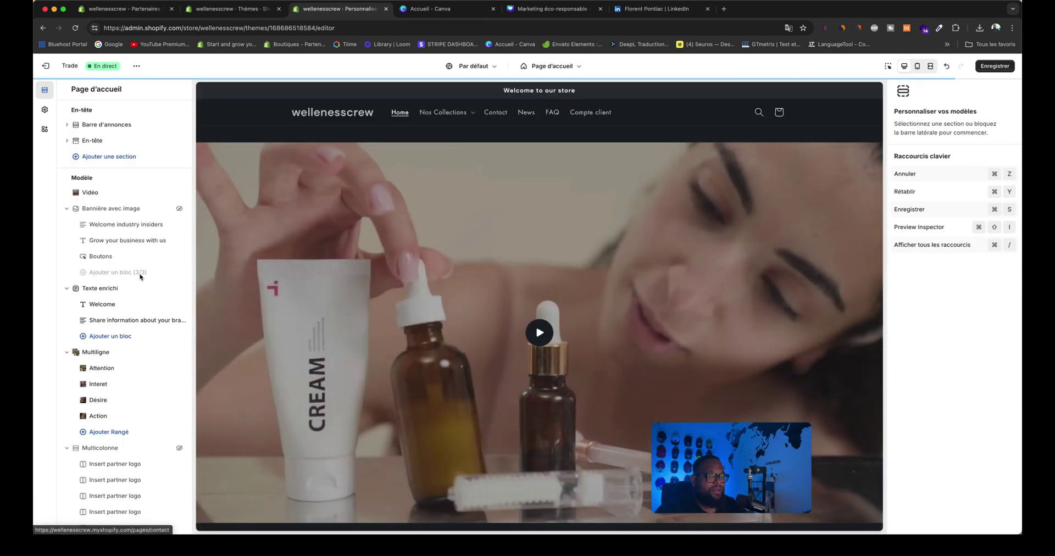
left_click(1000, 69)
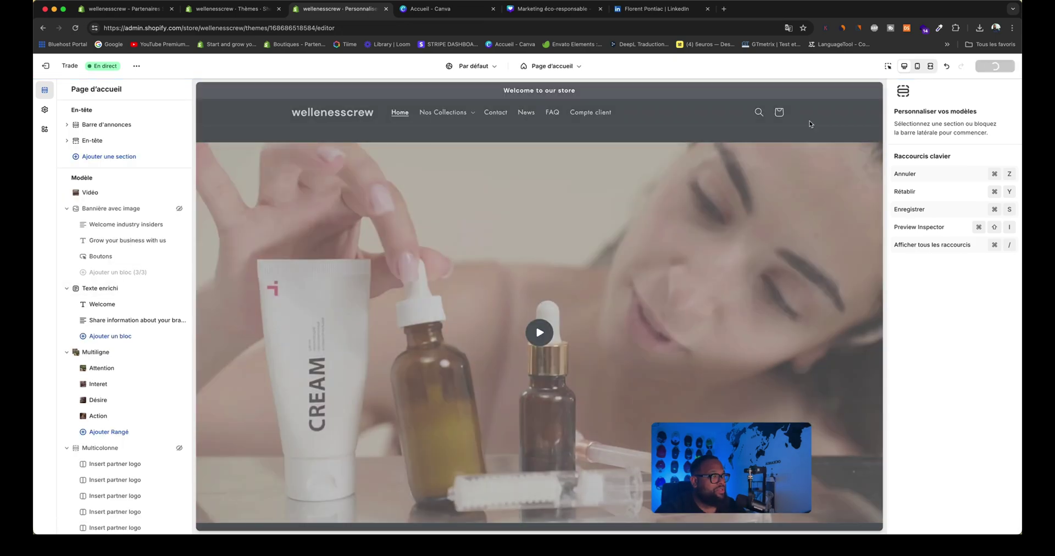
Copy the button text "Je veux être belle" from the Attention row's settings
scroll(118, 396, "down", 1)
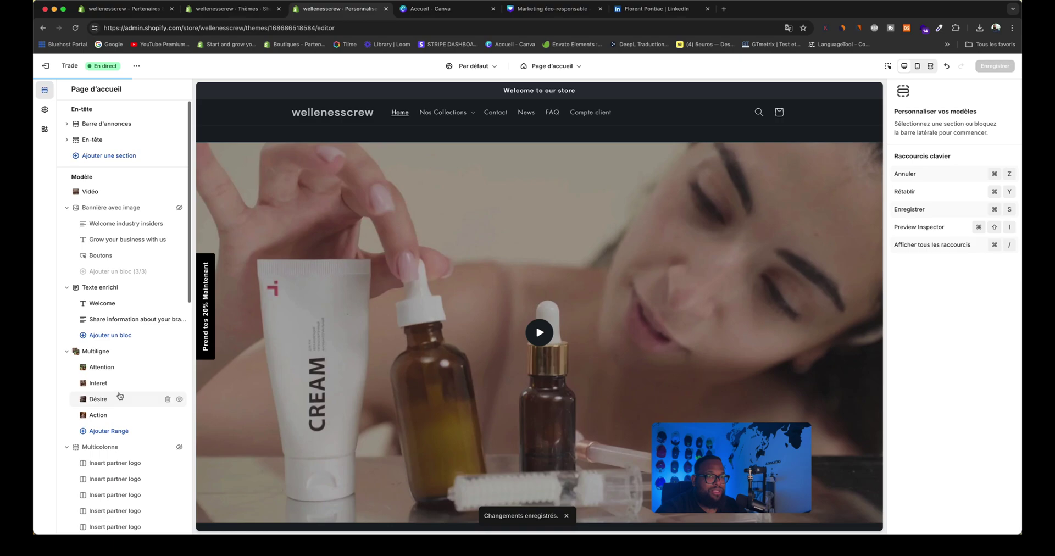
mouse_move(115, 379)
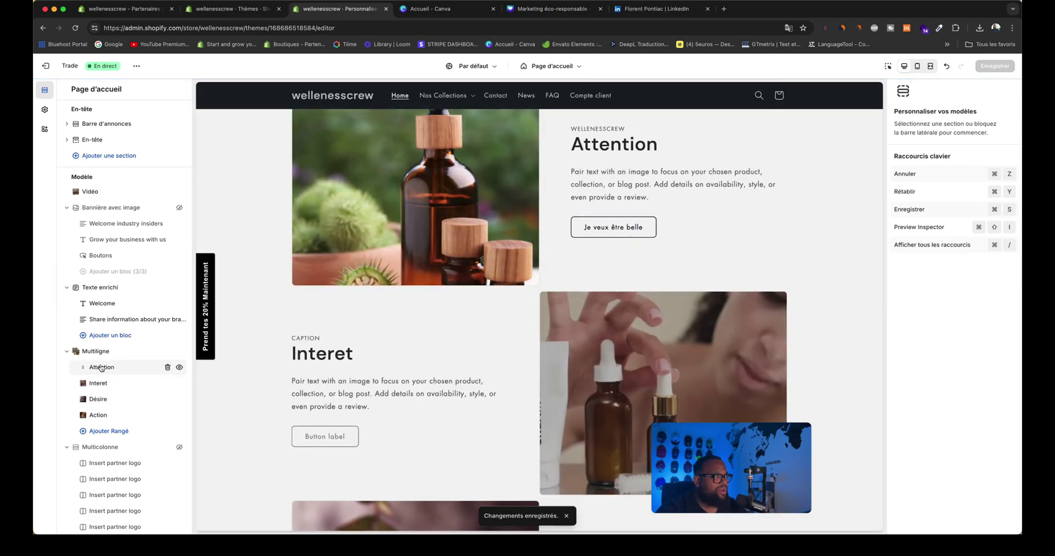
left_click(102, 367)
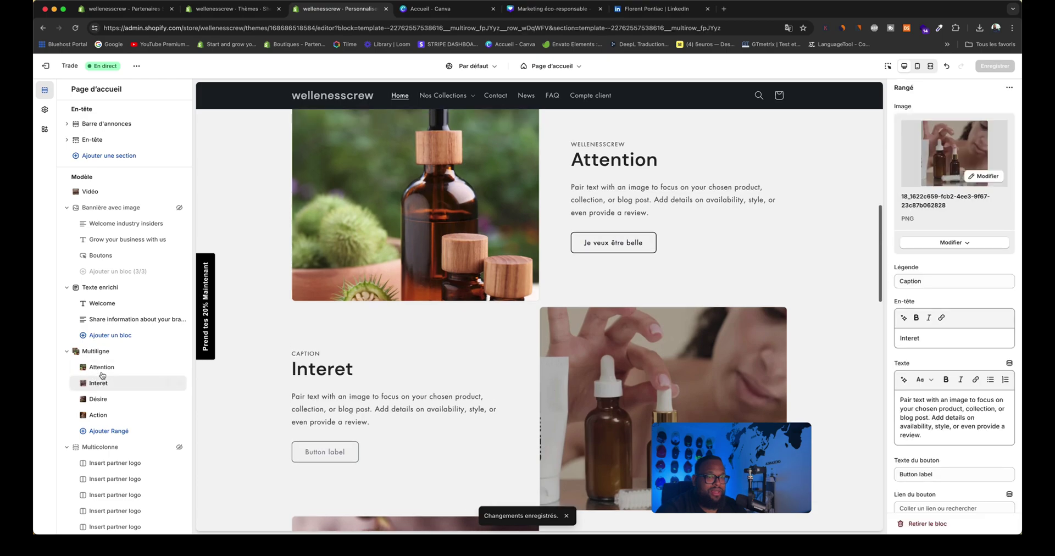
scroll(937, 435, "down", 1)
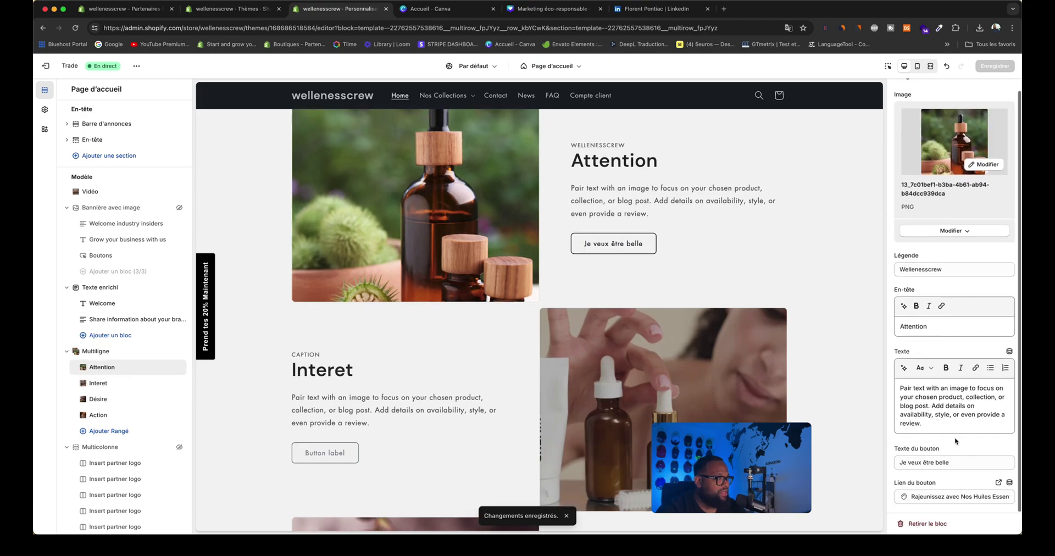
key("Tab")
right_click(906, 463)
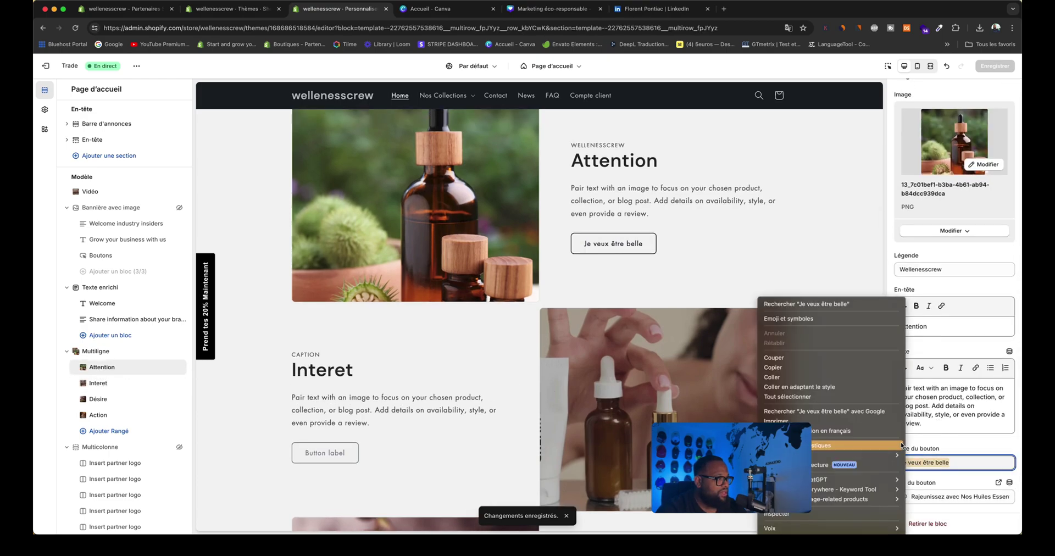
left_click(817, 365)
left_click(110, 370)
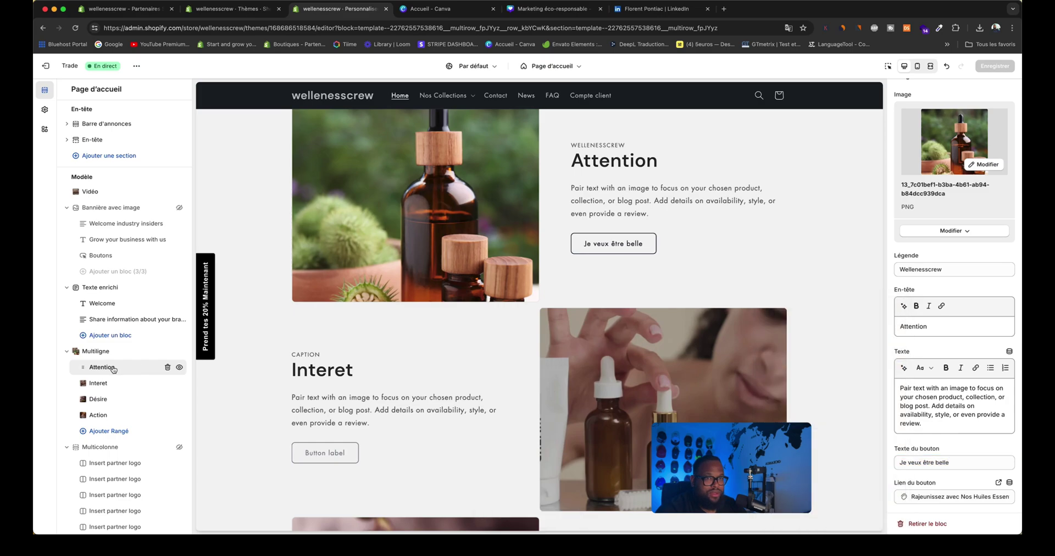
Change the Interet row's heading to "Intêret" in the Multiligne section
left_click(107, 387)
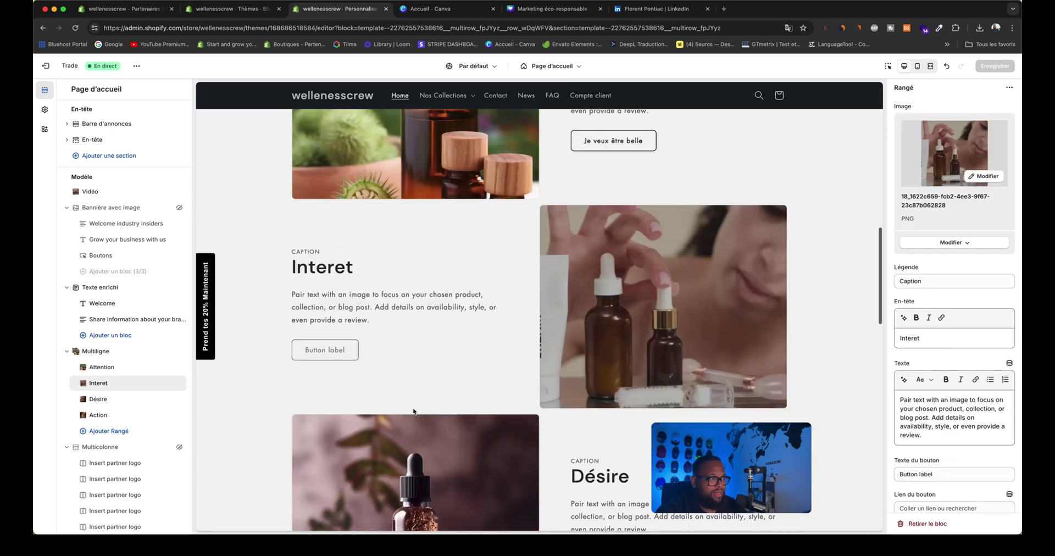
left_click(909, 337)
key("BackSpace")
type("ê")
Set the Intêret row's button text to "Je veux être belle" and link it to the "Éclat et Jeunesse : La Promesse de…" collection
triple_click(942, 476)
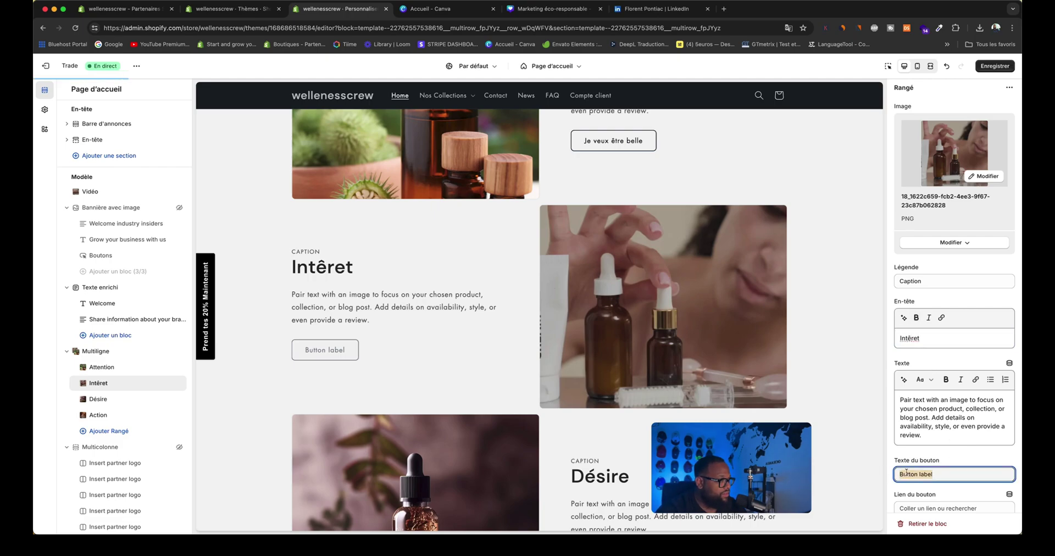
right_click(913, 475)
left_click(840, 378)
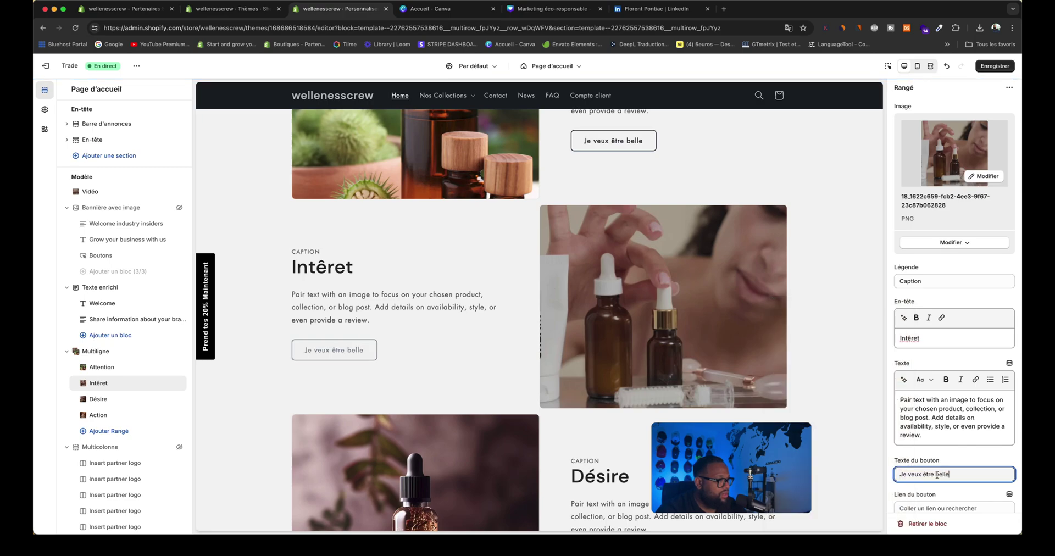
left_click(943, 506)
left_click(938, 402)
left_click(942, 488)
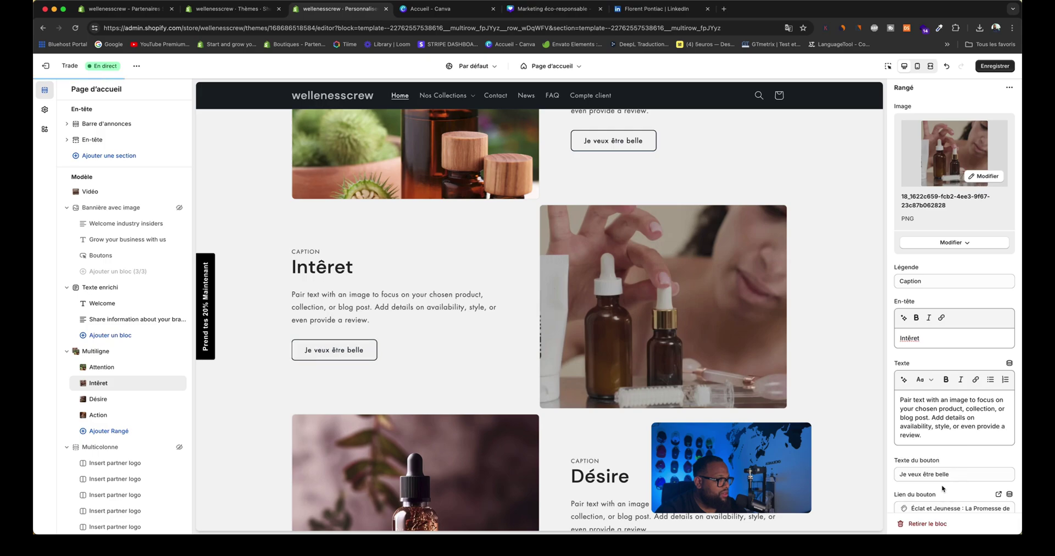
Set the Désire row's button text to "Je veux être belle" and link it to the product "Élixir Jeunesse Infinie Dark"
left_click(132, 407)
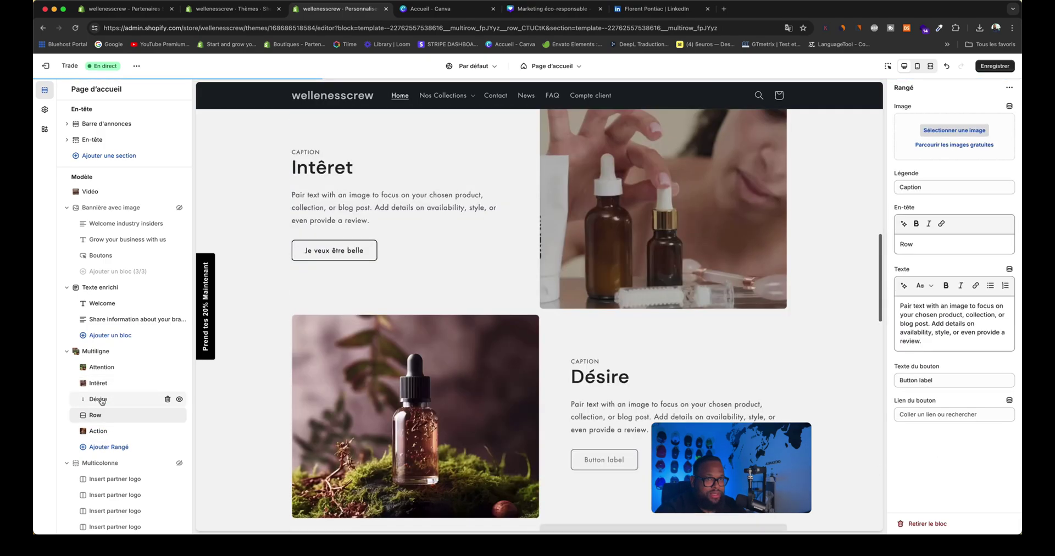
left_click(168, 416)
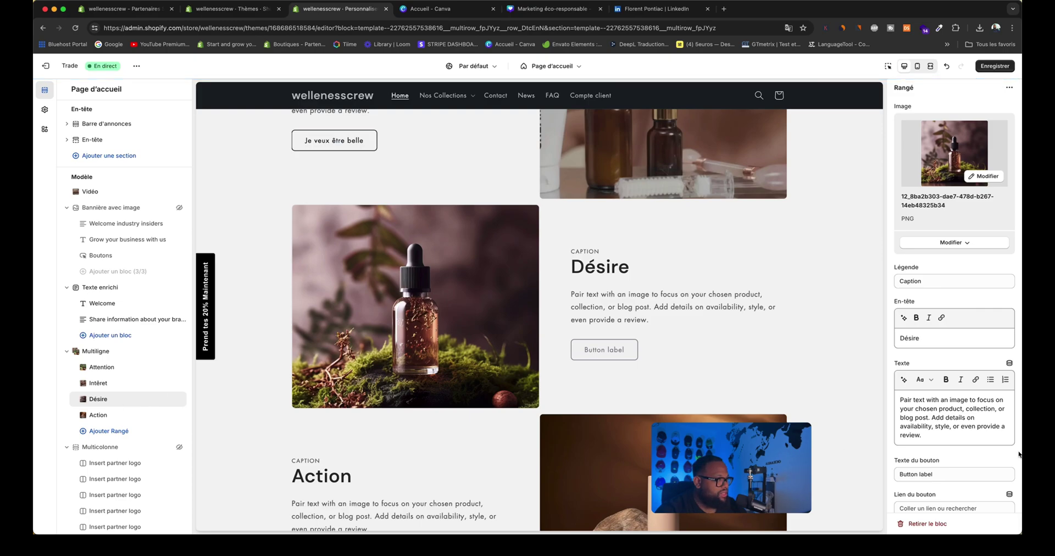
left_click(945, 473)
left_click_drag(945, 474, 899, 473)
right_click(899, 474)
left_click(857, 378)
left_click(946, 509)
left_click(938, 426)
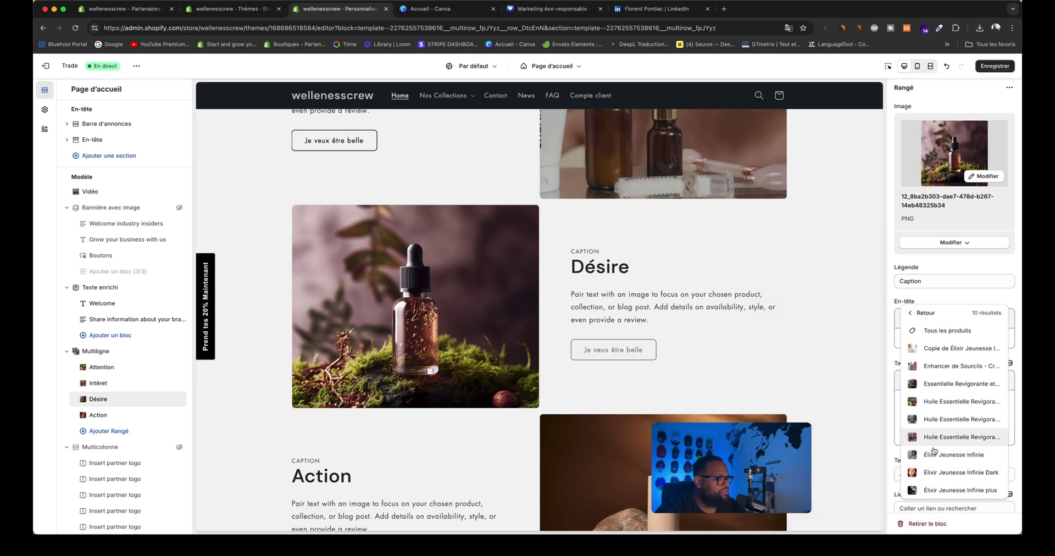
left_click(919, 473)
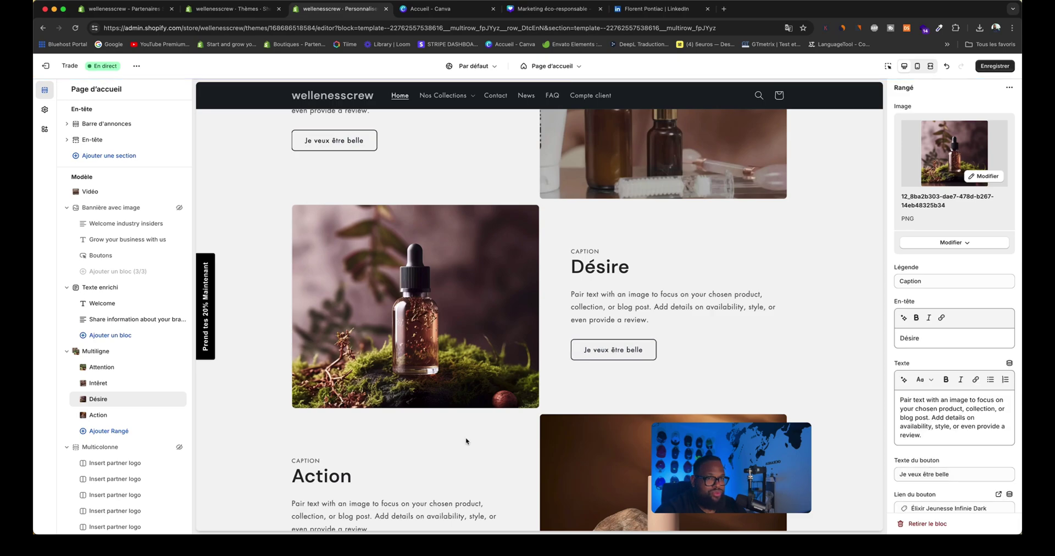
Set the Action row's button text to "Je veux être belle" and link it to the "Éclat et Jeunesse : La Promesse de…" collection
left_click(124, 416)
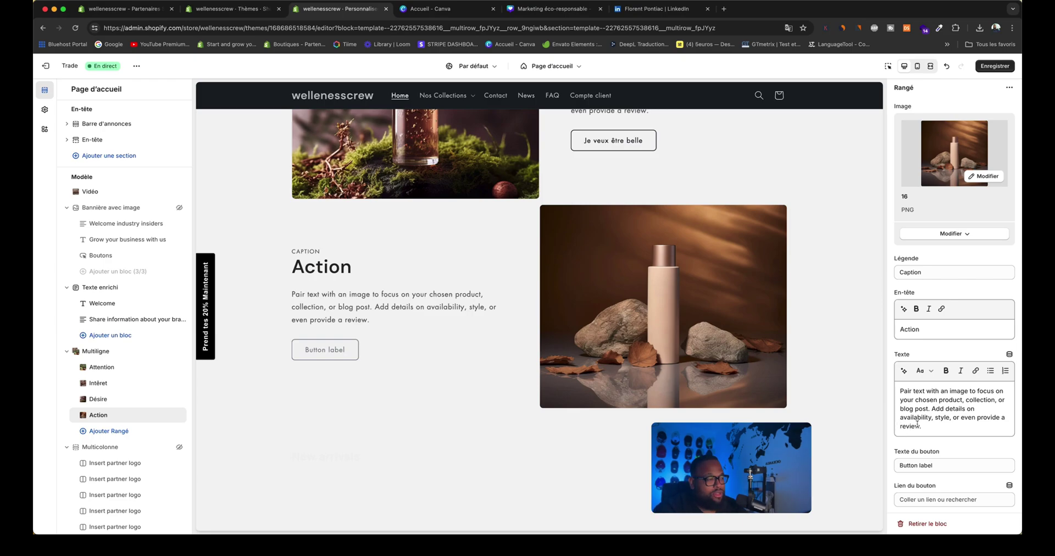
left_click_drag(941, 469, 896, 466)
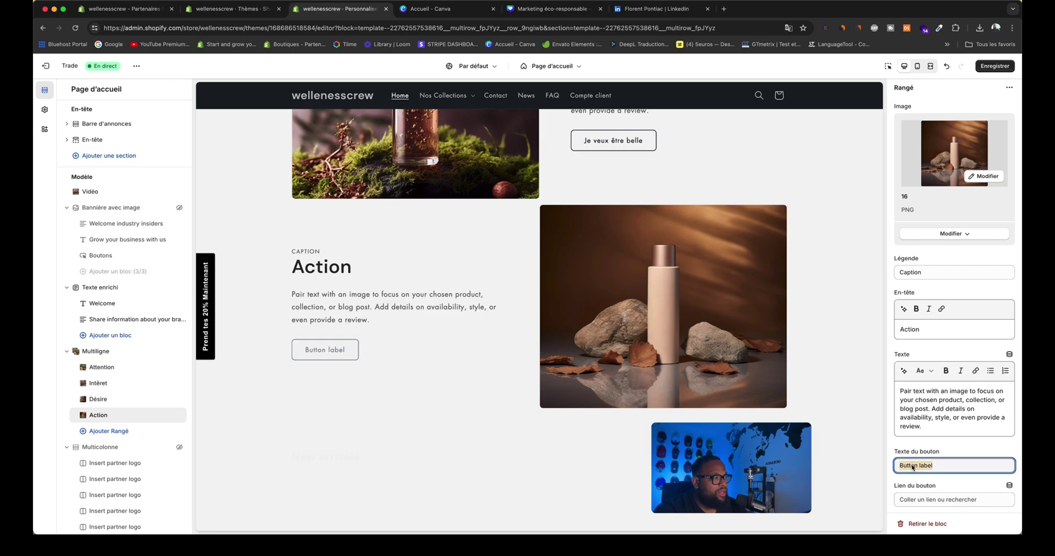
right_click(913, 468)
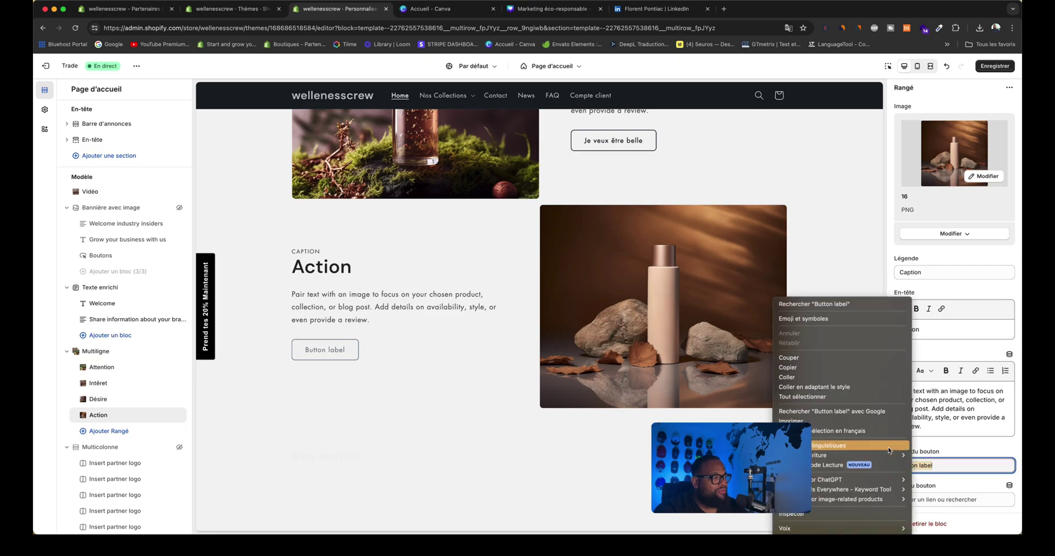
left_click(840, 378)
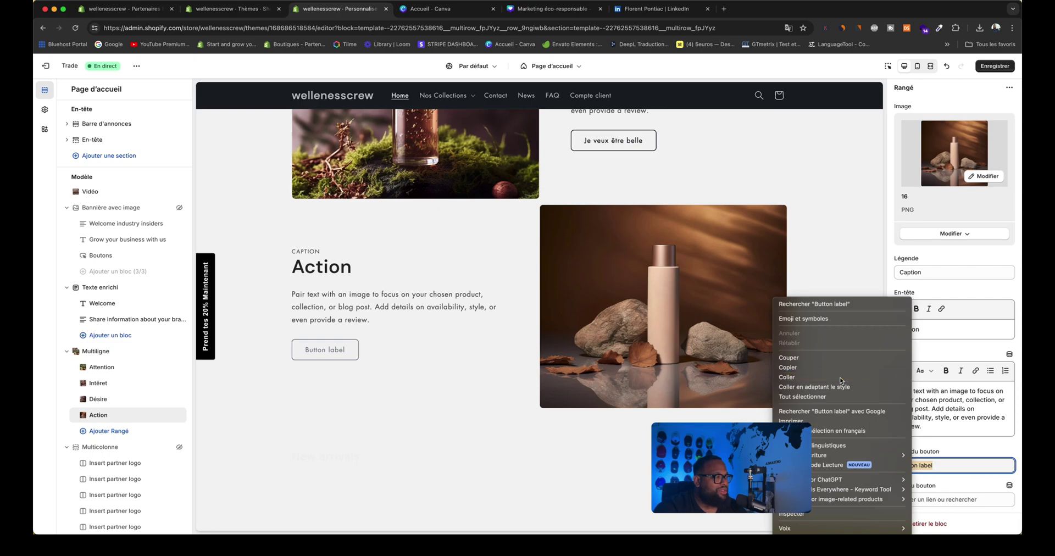
left_click(954, 499)
left_click(928, 401)
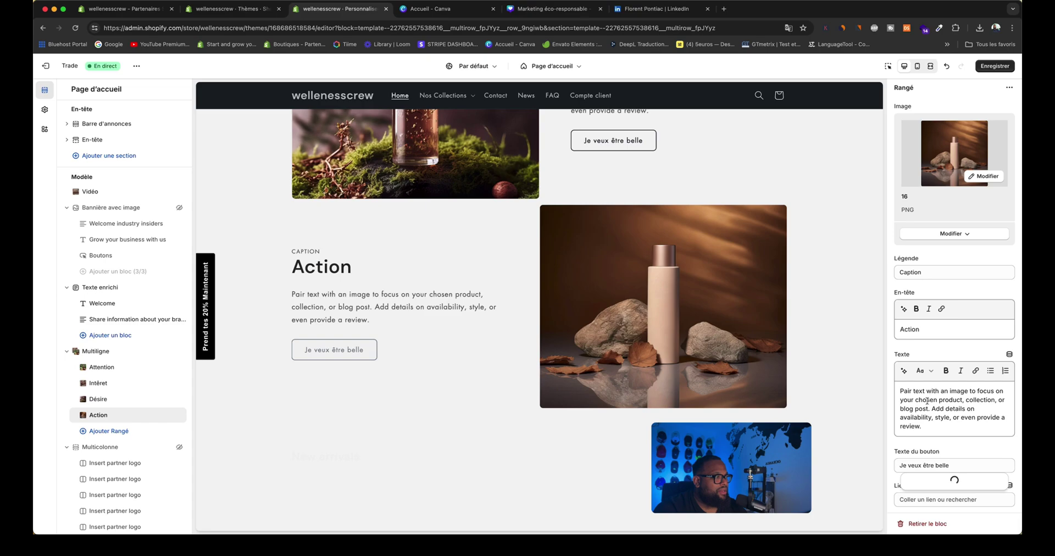
left_click(939, 482)
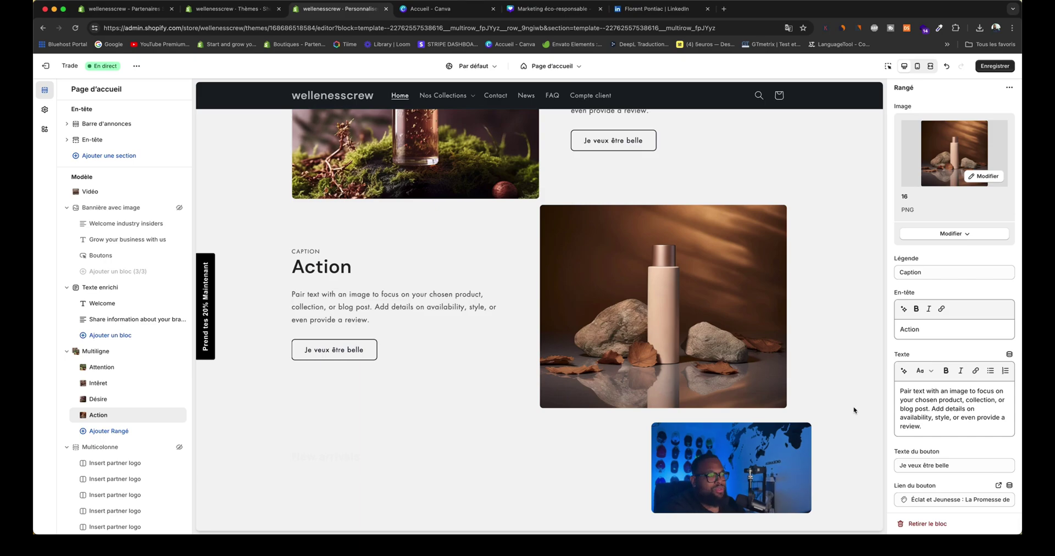
Review the edited rows in the preview and save the theme changes
scroll(958, 407, "down", 1)
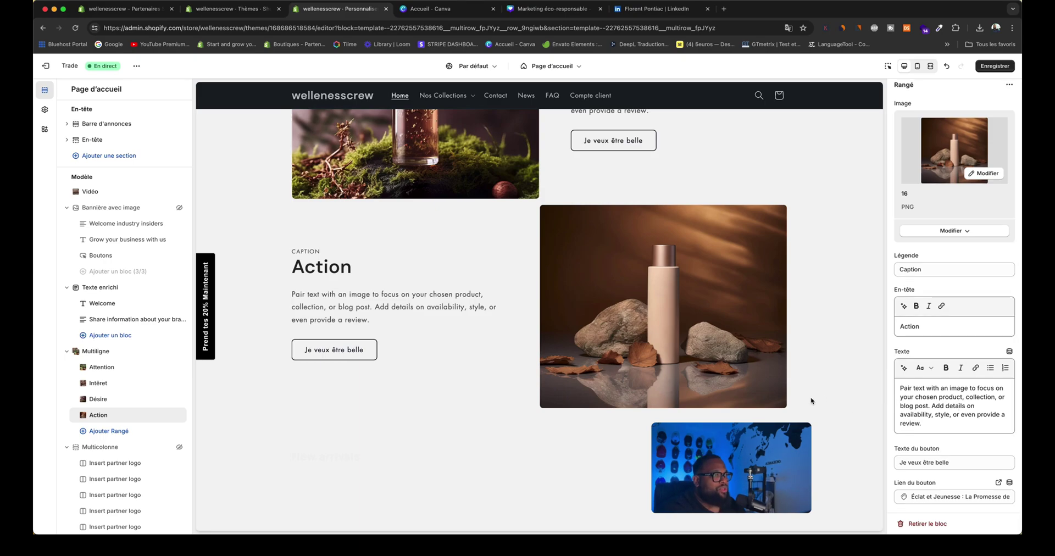
scroll(805, 372, "up", 10)
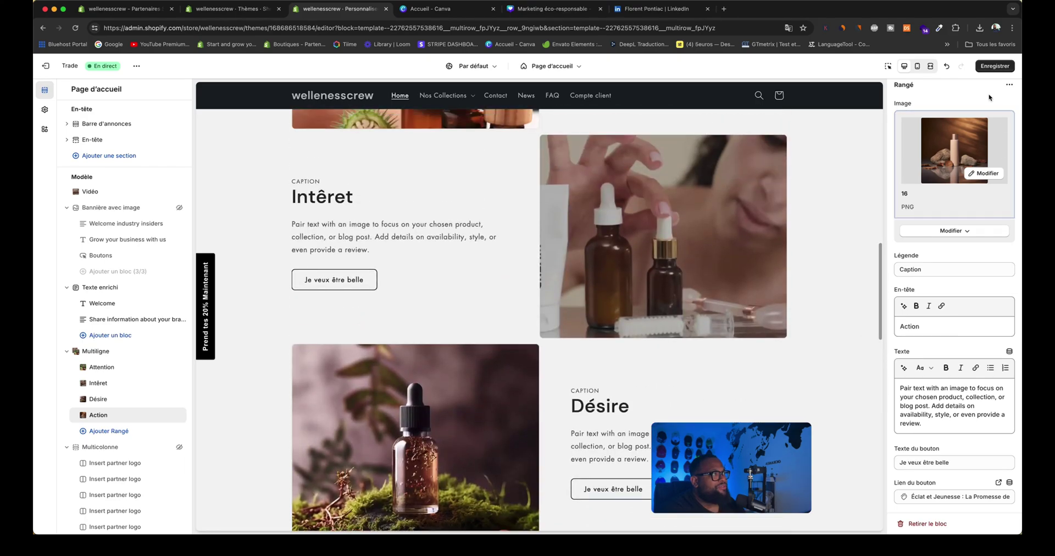
left_click(987, 70)
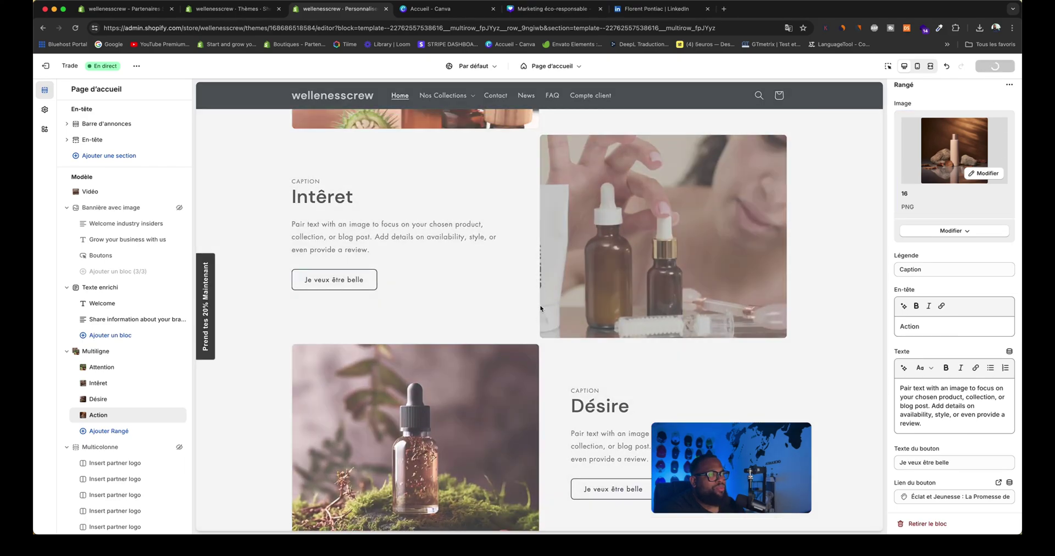
Assign the collection "Rajeunissez avec Nos Huiles Essentielles Naturelles" to the visible "New arrivals" featured collection section
scroll(131, 413, "down", 5)
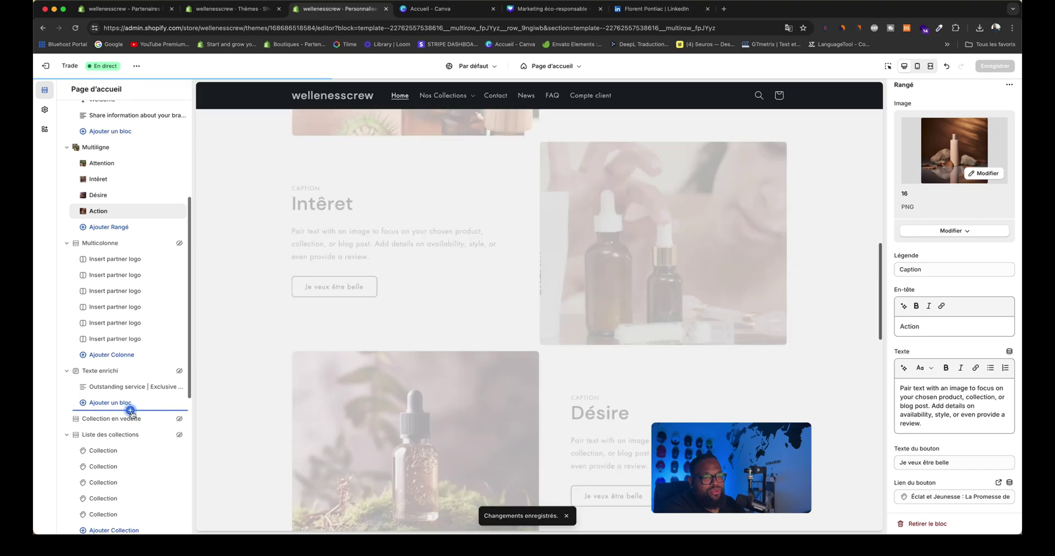
scroll(131, 413, "down", 1)
scroll(364, 385, "down", 8)
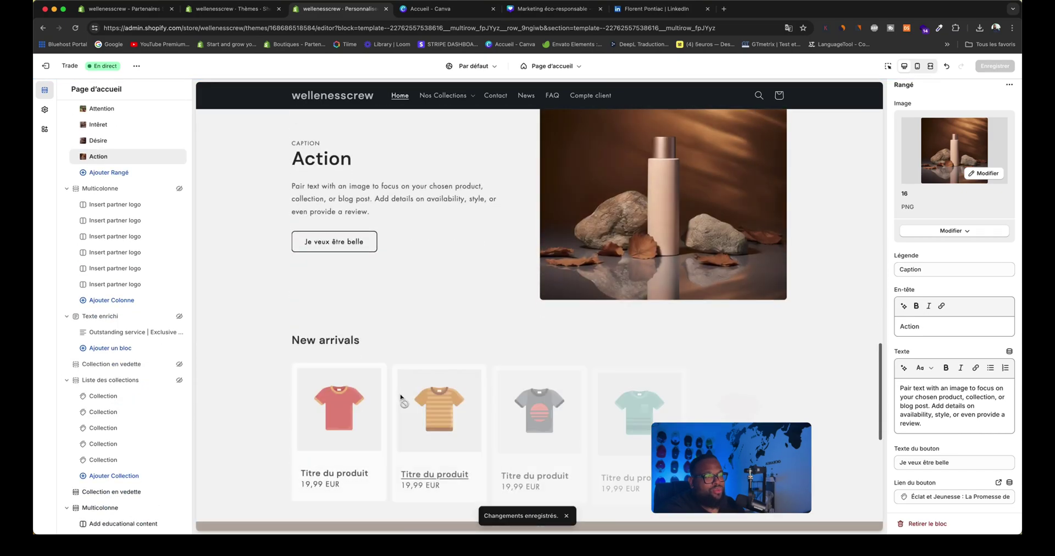
left_click(113, 492)
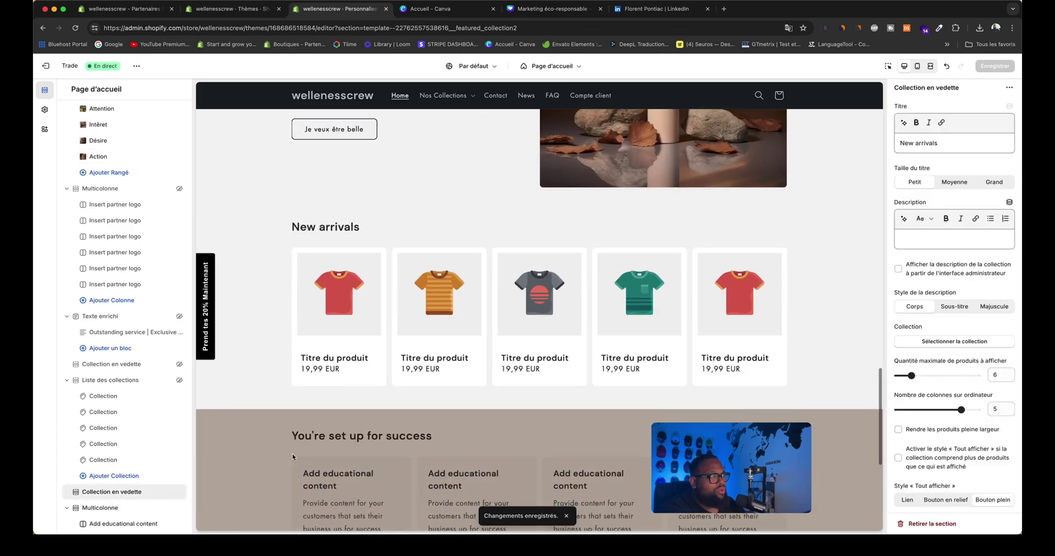
left_click(972, 341)
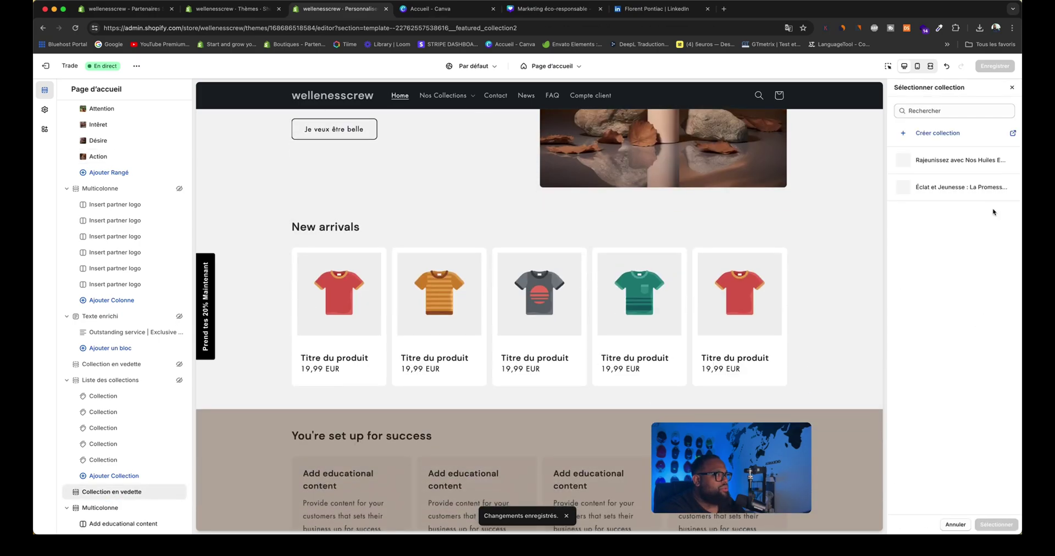
left_click(957, 159)
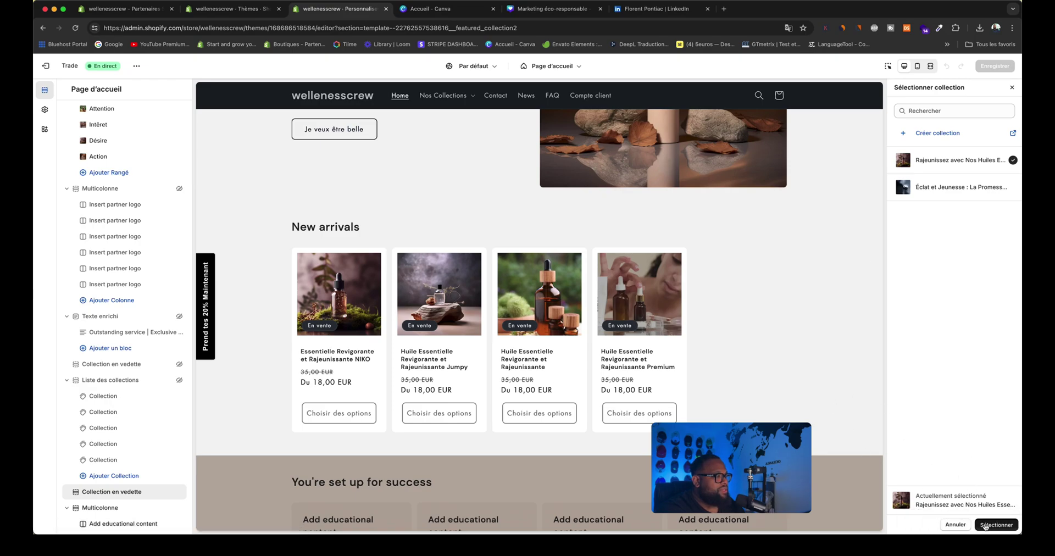
left_click(998, 523)
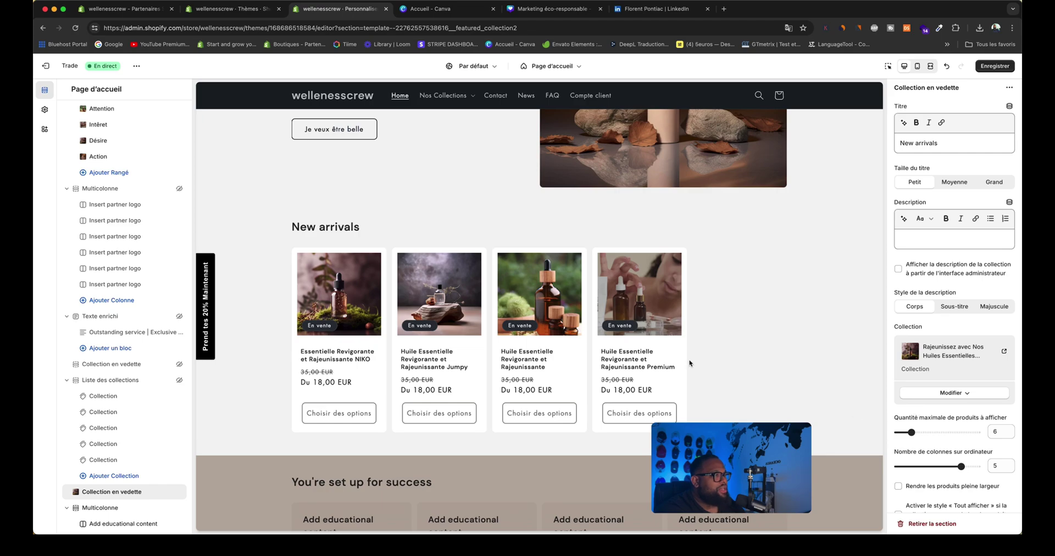
Set the New arrivals section to at most 4 products and 4 columns on desktop
mouse_move(912, 433)
left_mouse_down()
mouse_move(898, 433)
mouse_move(910, 434)
left_mouse_up()
left_click(957, 466)
left_click_drag(955, 465, 946, 467)
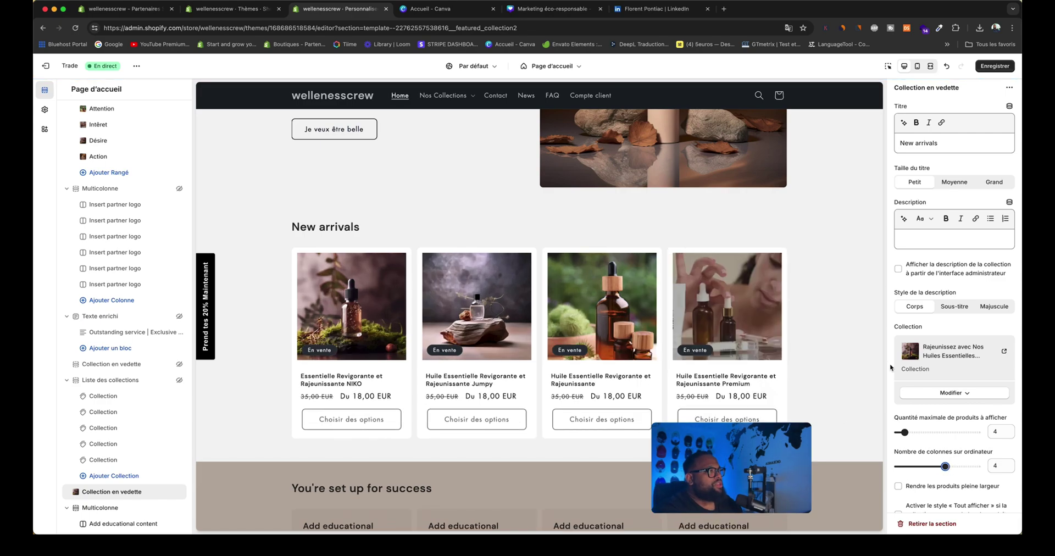
Check the whole home page in the mobile preview and save the featured collection changes
left_click(917, 66)
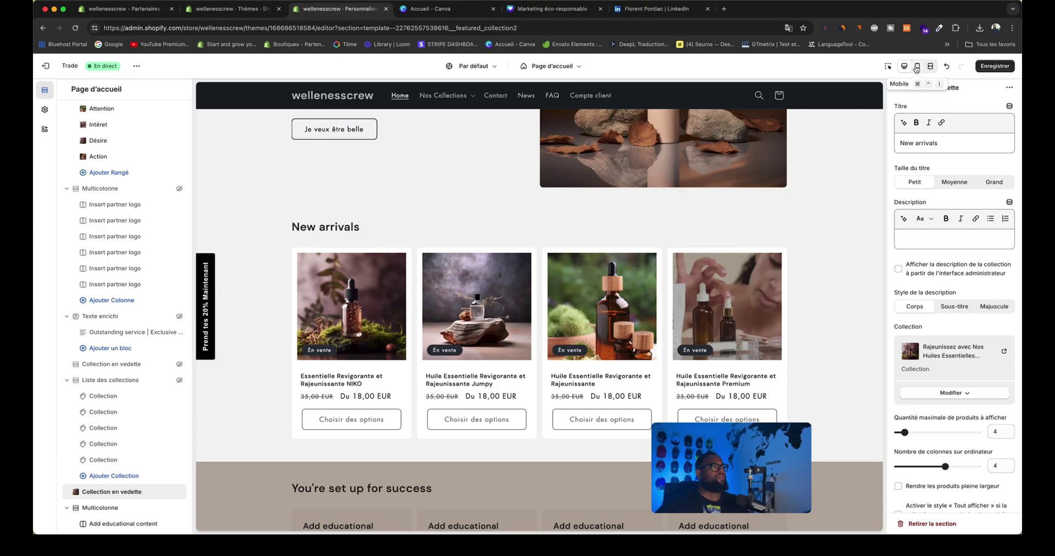
scroll(524, 279, "up", 15)
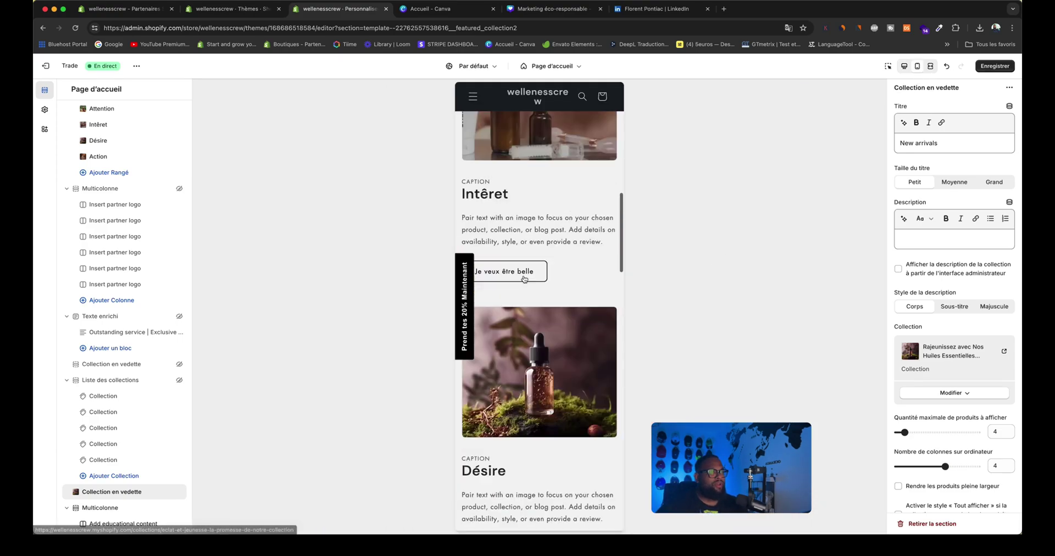
scroll(524, 279, "up", 5)
scroll(546, 278, "down", 7)
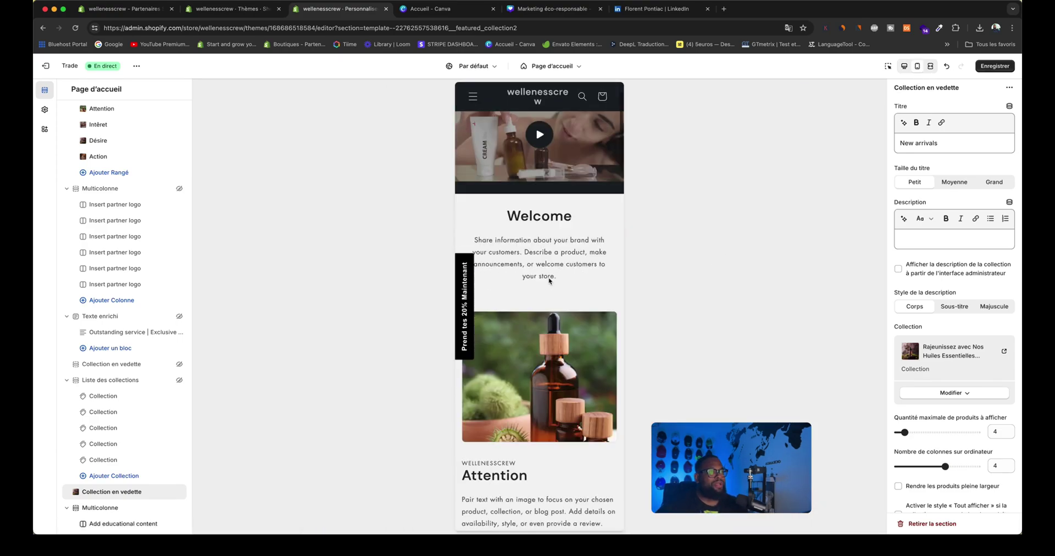
scroll(549, 281, "down", 15)
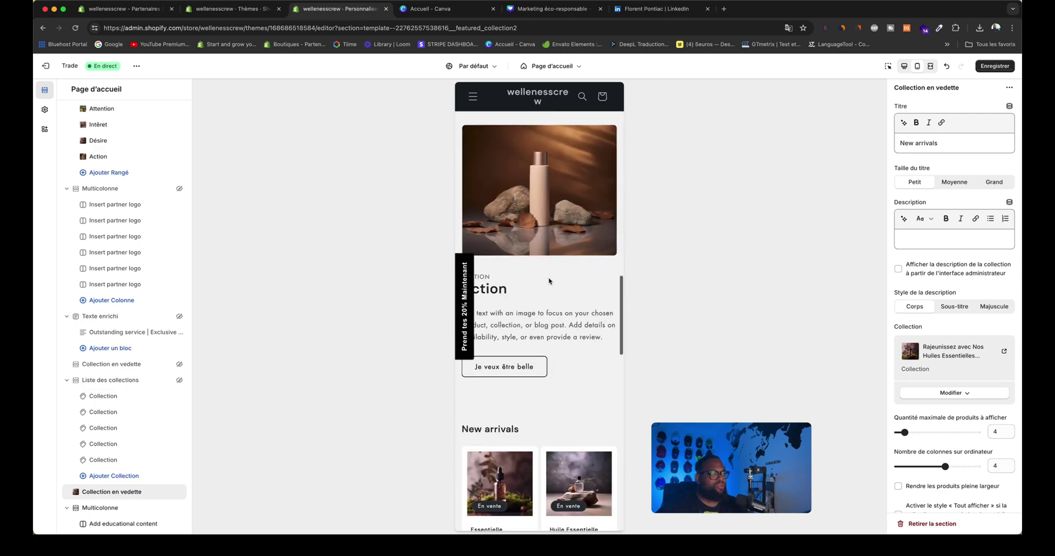
scroll(549, 280, "down", 15)
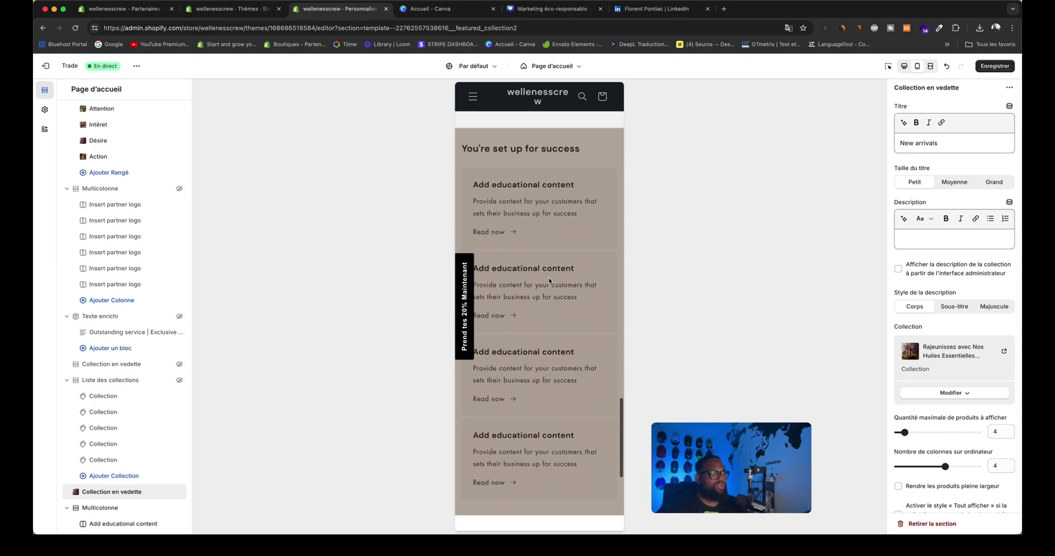
left_click(999, 66)
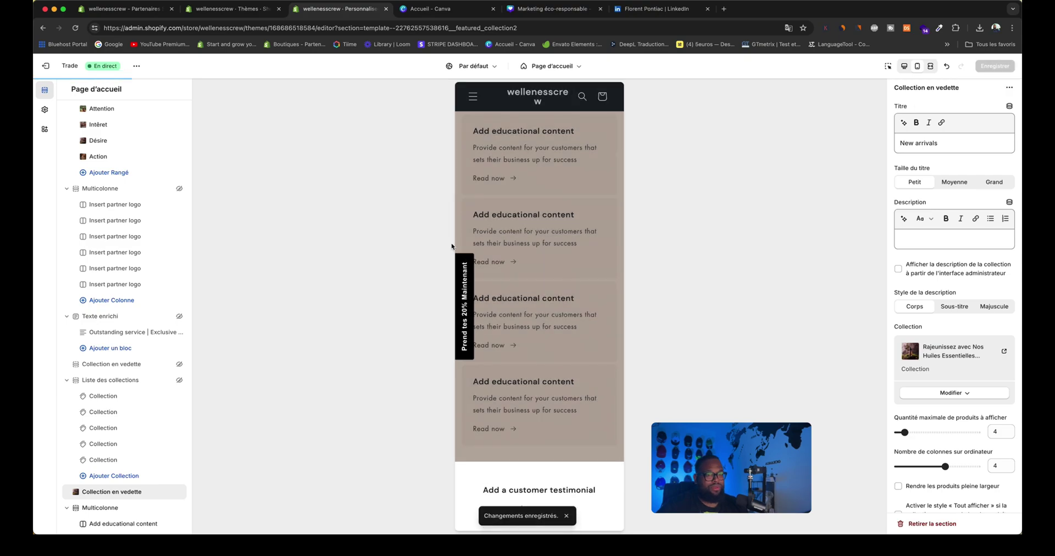
Examine the home page in the full-width preview, from the video section down to the New arrivals products
scroll(487, 247, "up", 6)
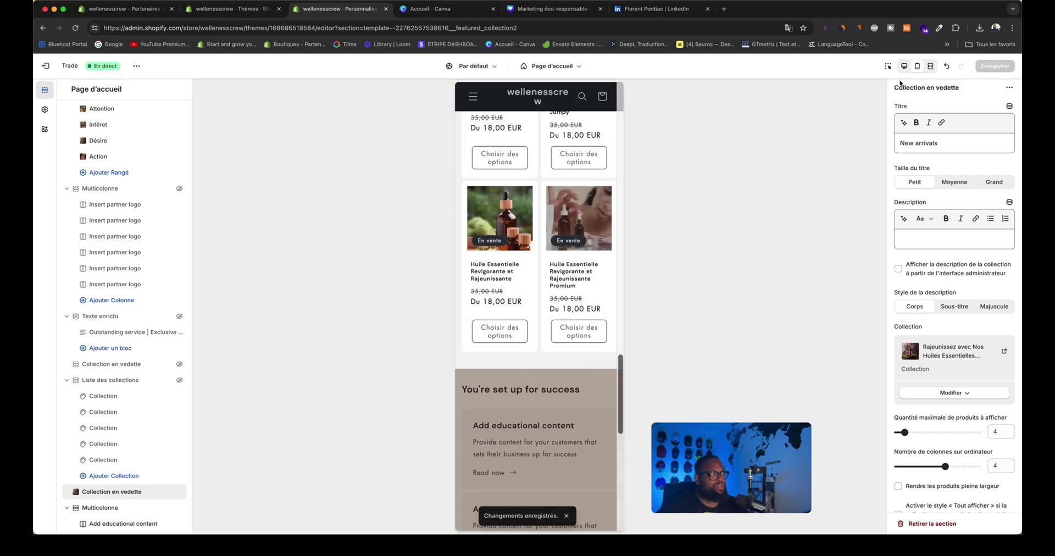
left_click(930, 66)
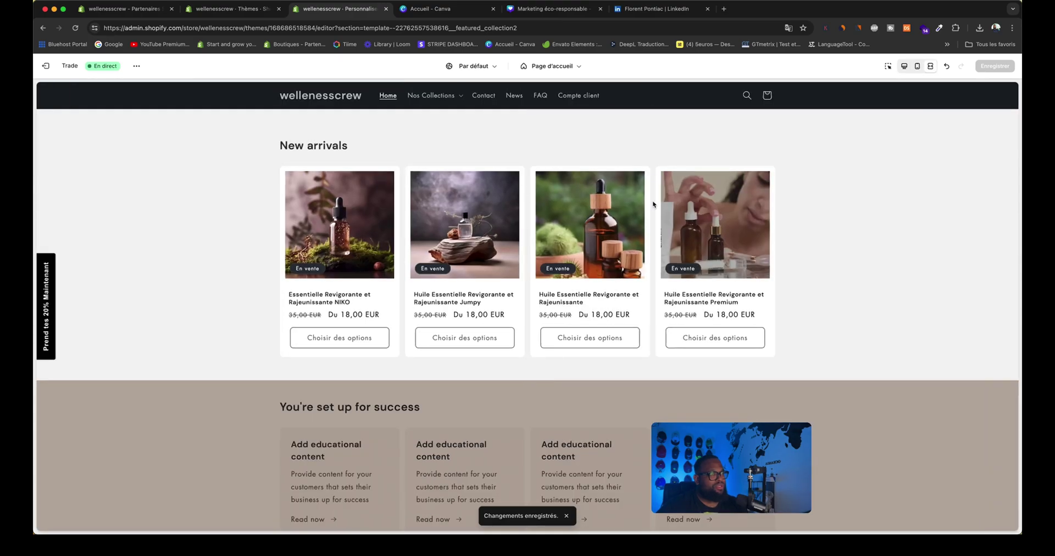
scroll(654, 203, "down", 5)
scroll(655, 203, "up", 10)
scroll(654, 204, "down", 10)
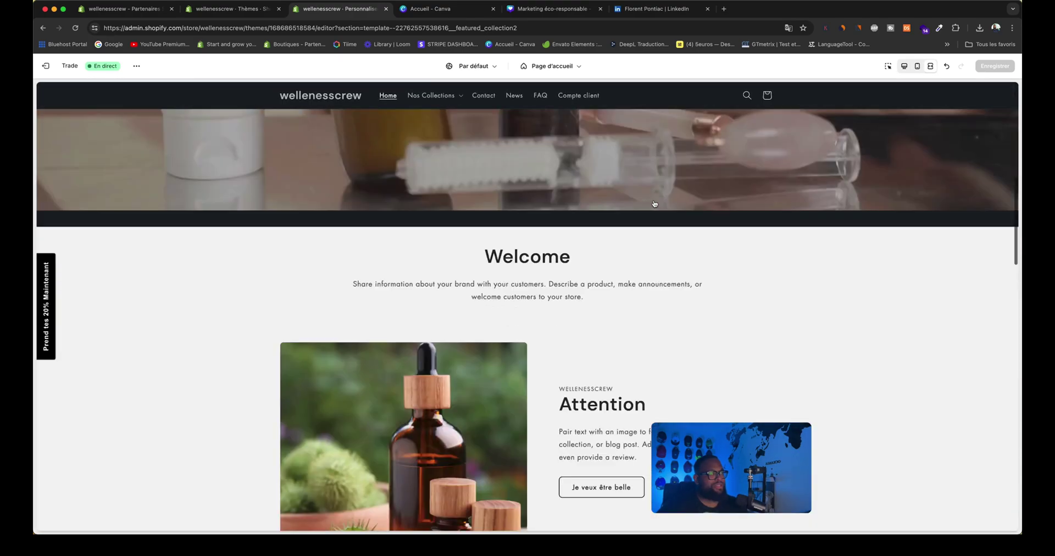
scroll(654, 203, "down", 8)
scroll(654, 203, "up", 15)
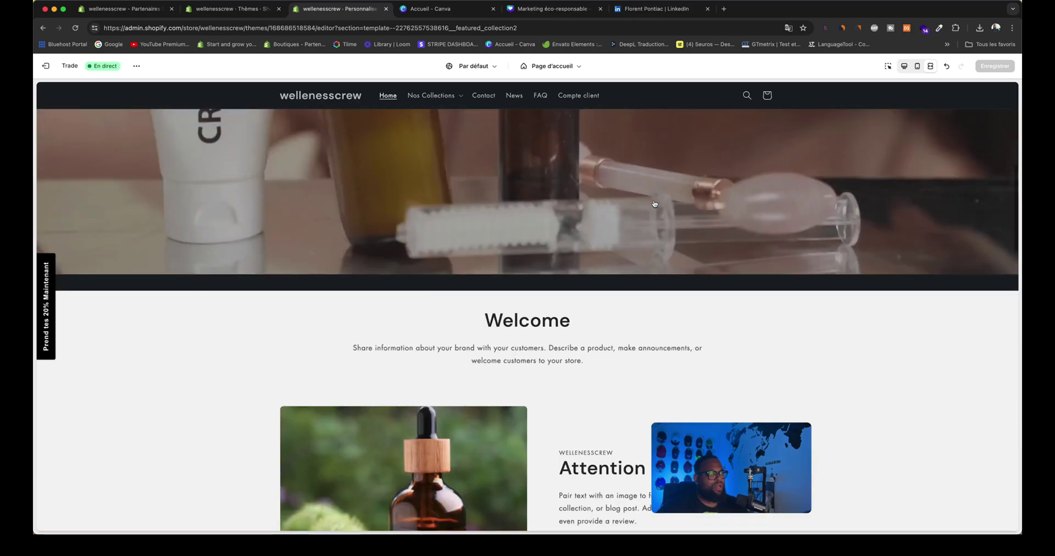
scroll(654, 203, "down", 5)
scroll(655, 203, "down", 8)
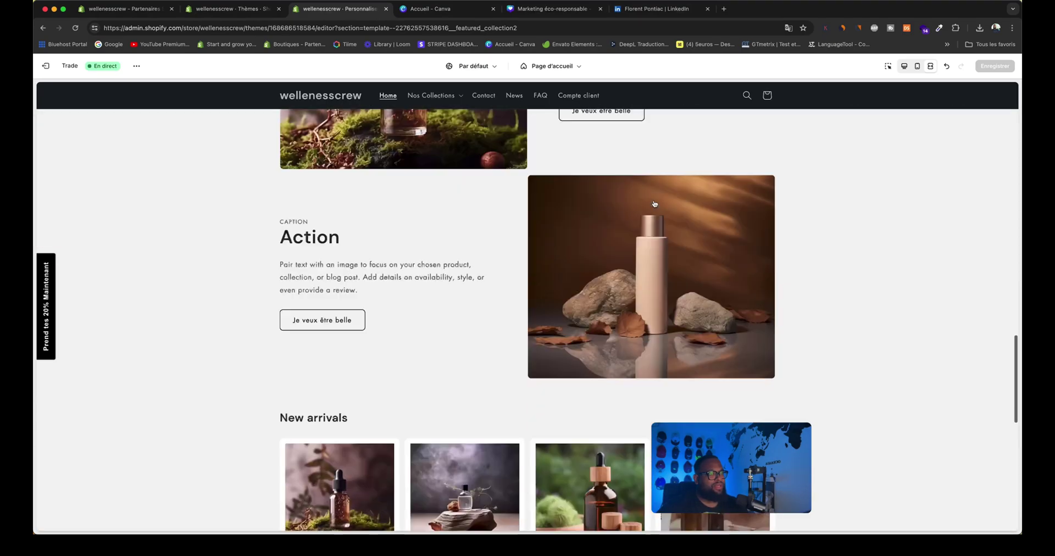
Return from the full-width preview to the desktop editor and open the "You're set up for success" multicolumn section's settings
scroll(654, 204, "down", 1)
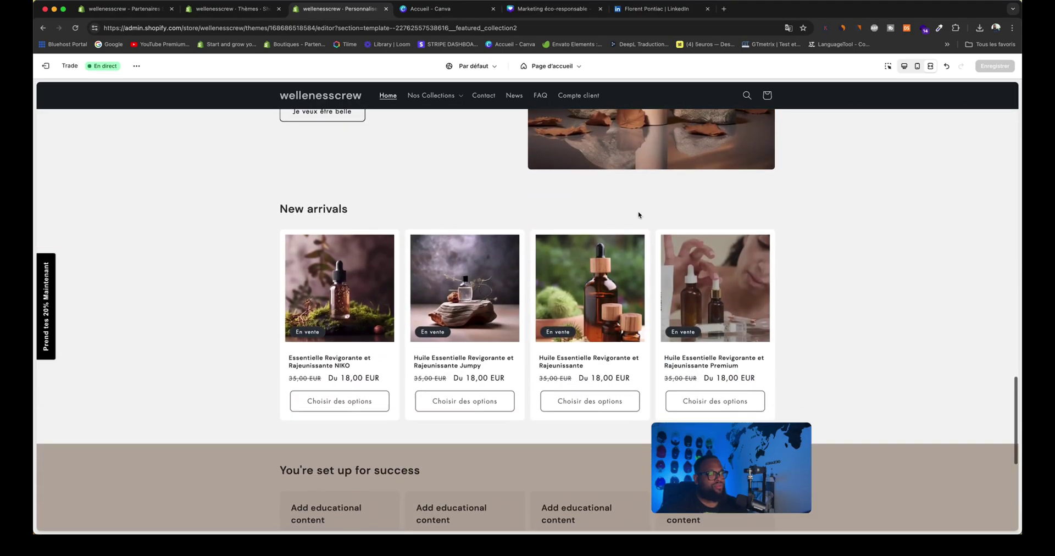
left_click(904, 66)
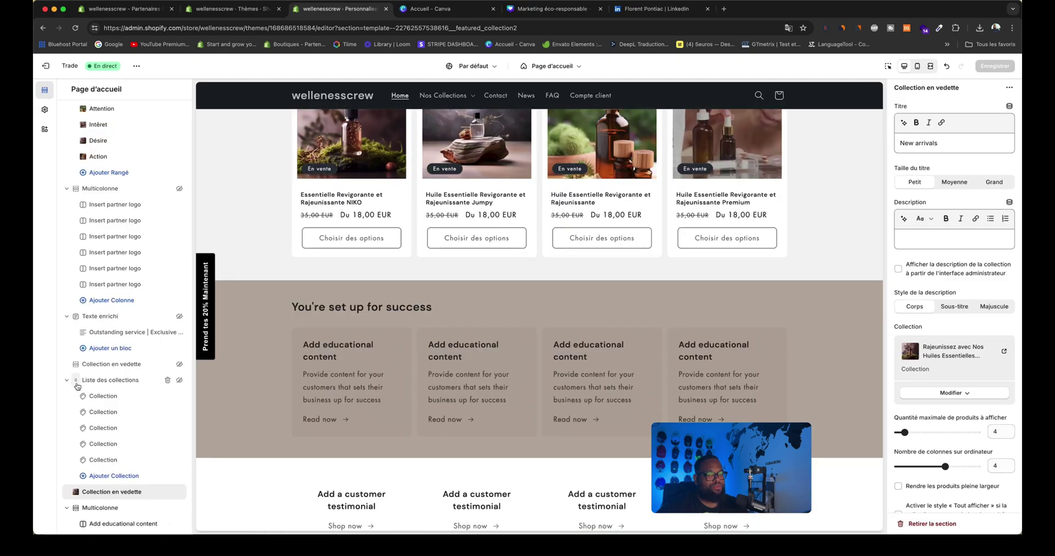
scroll(126, 382, "down", 5)
scroll(371, 394, "down", 2)
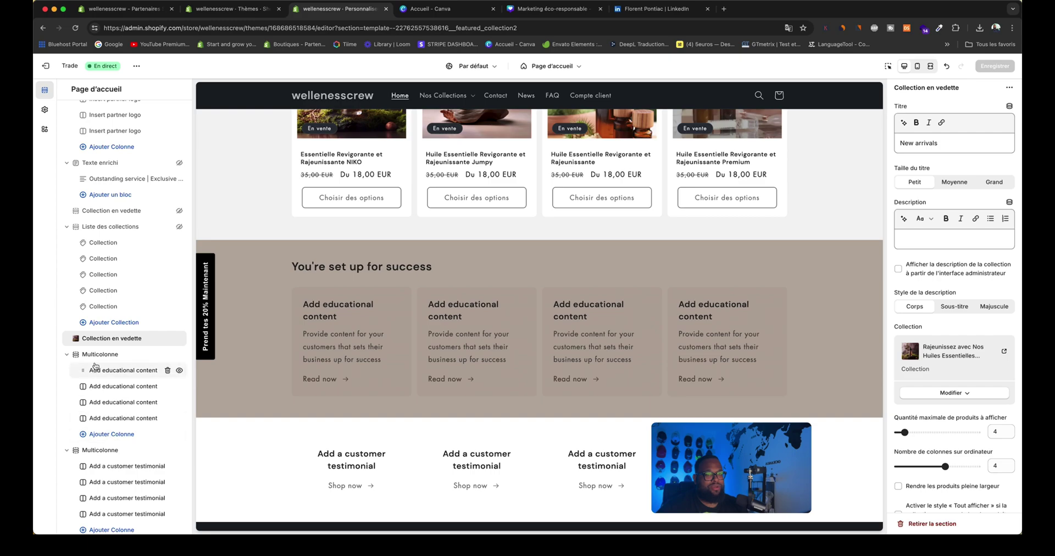
left_click(125, 359)
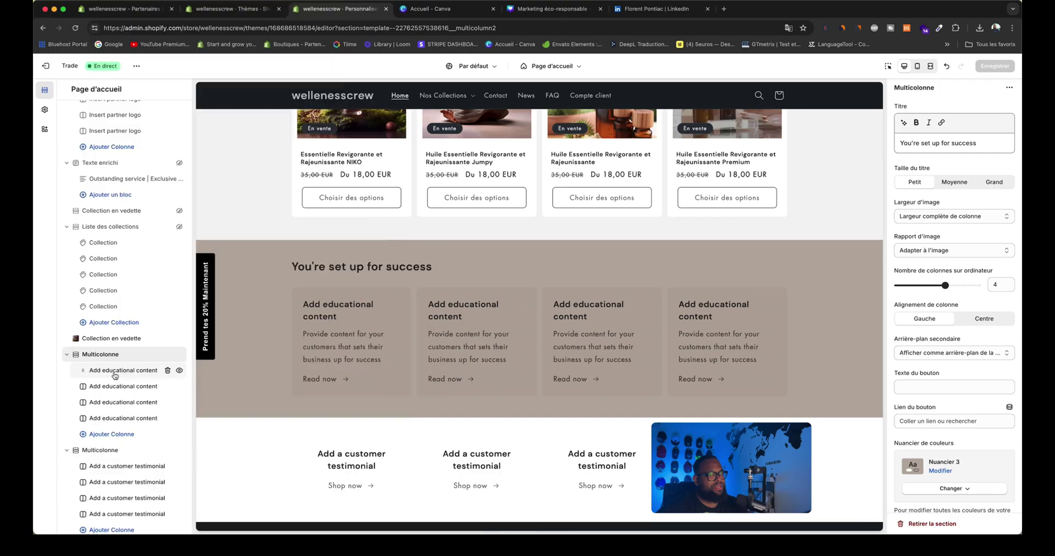
Assign the "Amazing Result" portrait PNG from the store library to the first "Add educational content" column
left_click(114, 371)
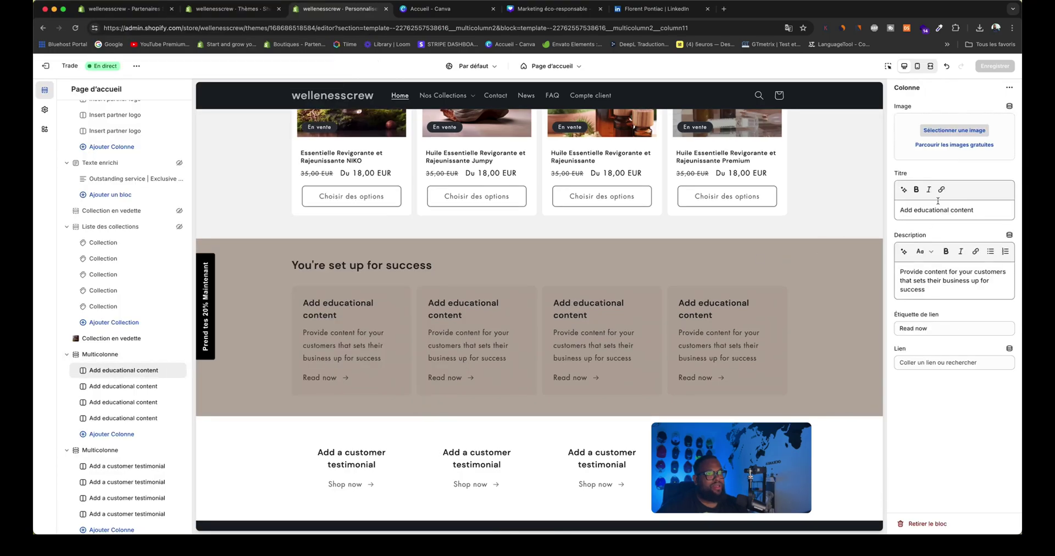
left_click(954, 130)
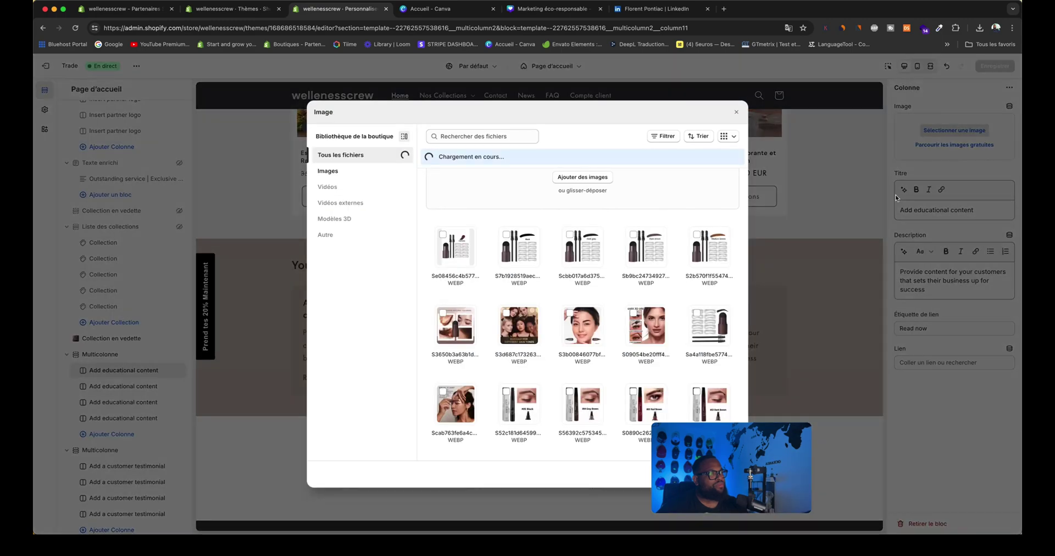
scroll(600, 328, "down", 3)
scroll(600, 329, "down", 6)
left_click(583, 215)
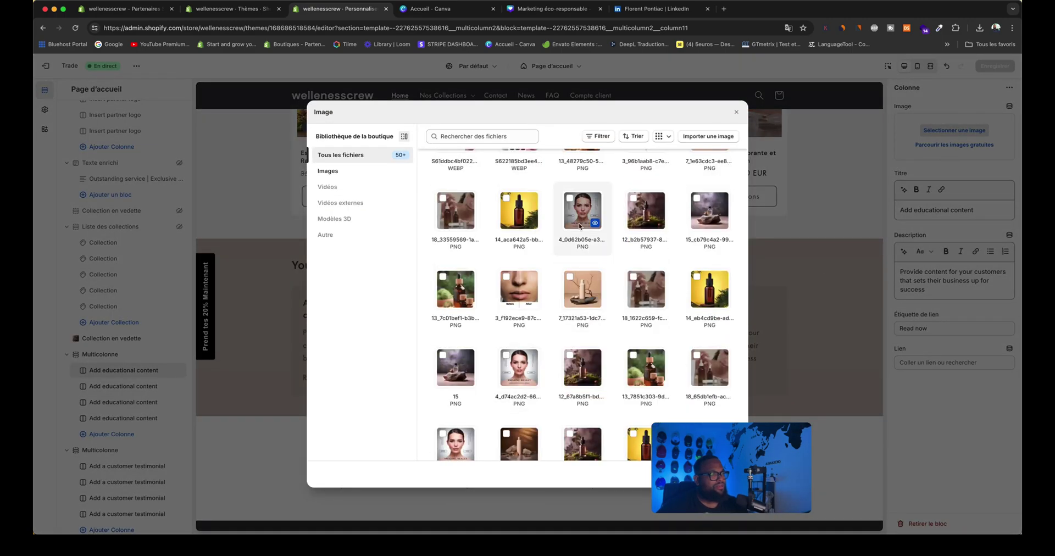
scroll(730, 379, "down", 1)
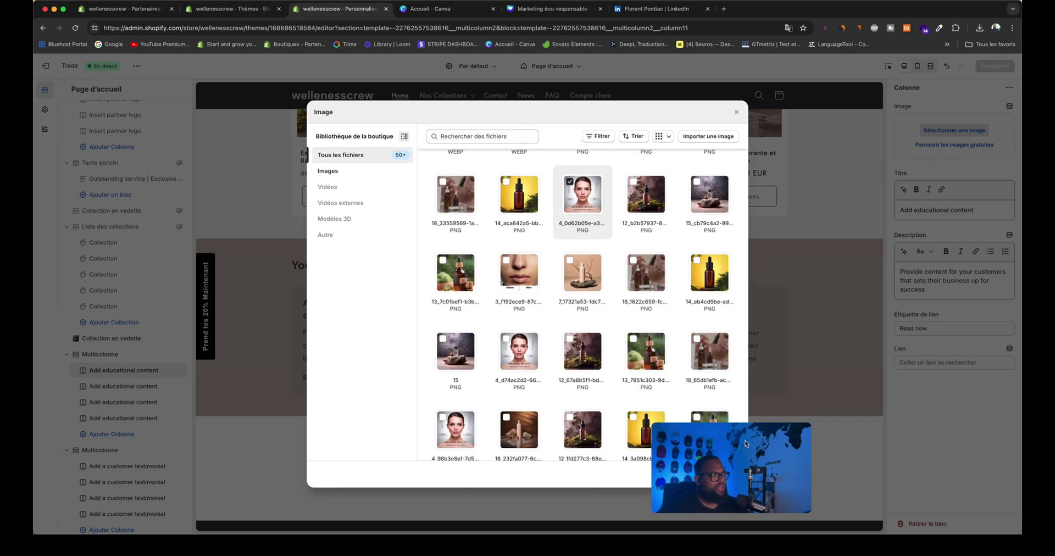
left_click_drag(787, 440, 968, 444)
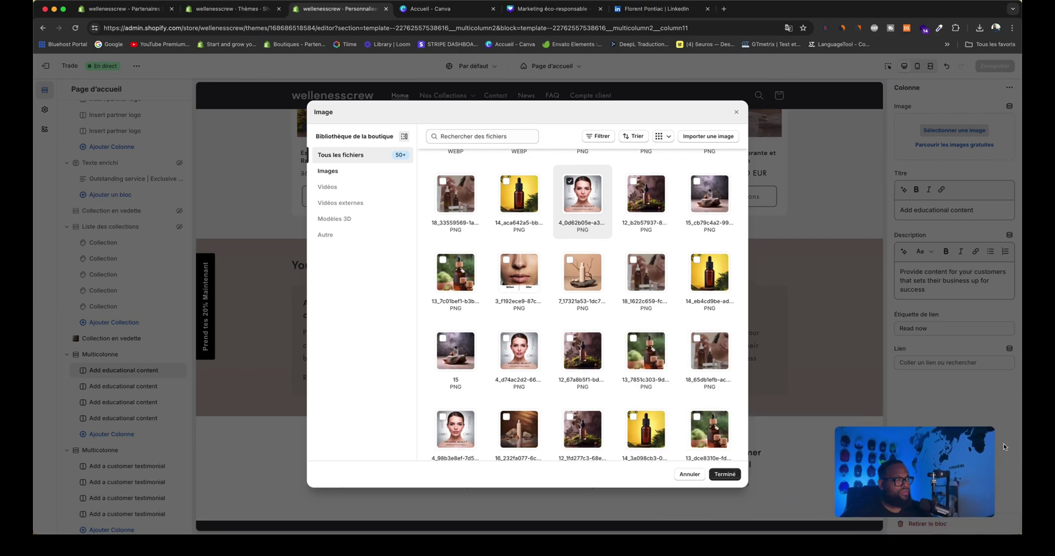
left_click(726, 474)
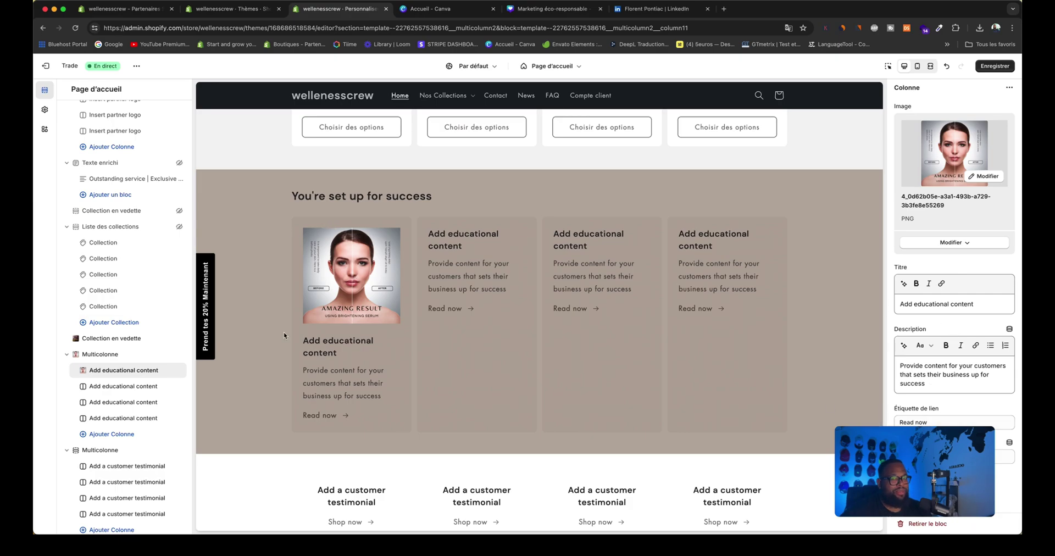
Set the image ratio of the "You're set up for success" multicolumn section to Cercle
left_click(97, 356)
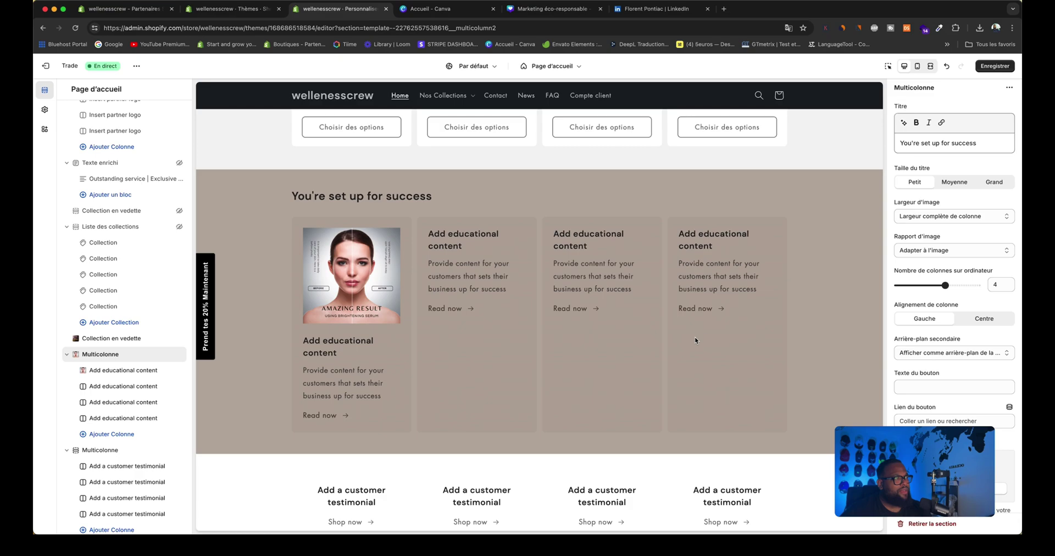
left_click(902, 251)
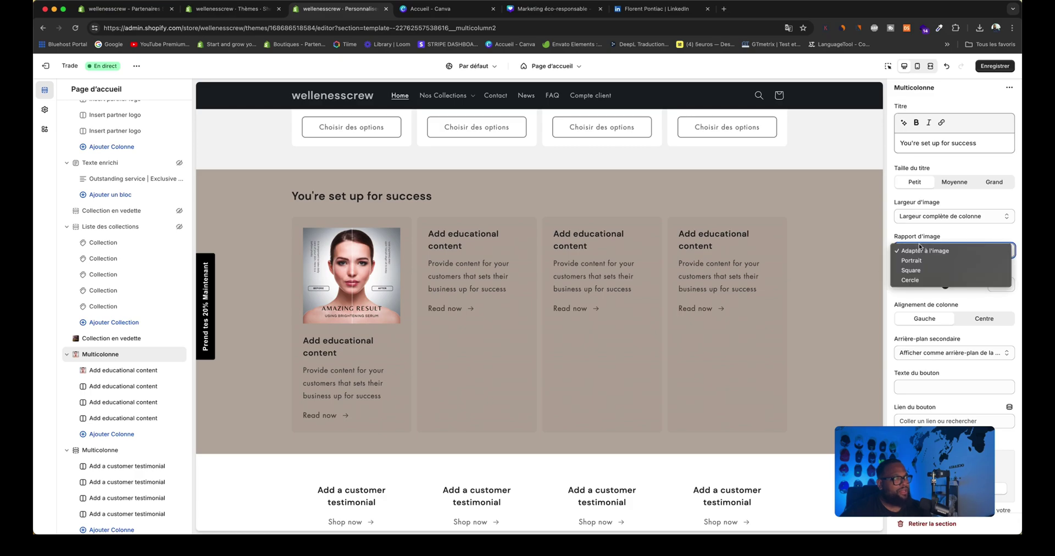
left_click(916, 278)
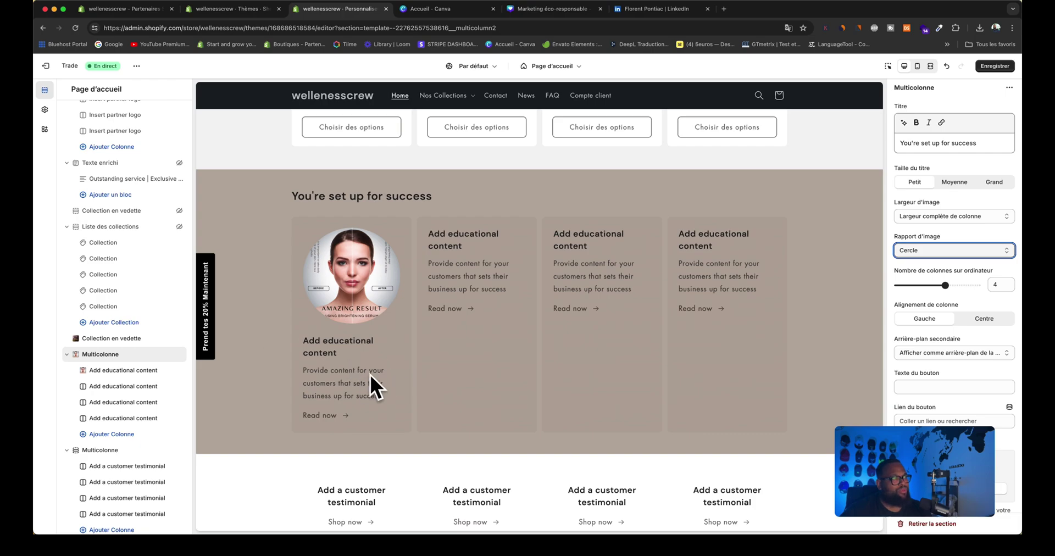
Replace the first column's image with the free stock photo "stylish-young-woman", found by searching for "woman"
left_click(122, 371)
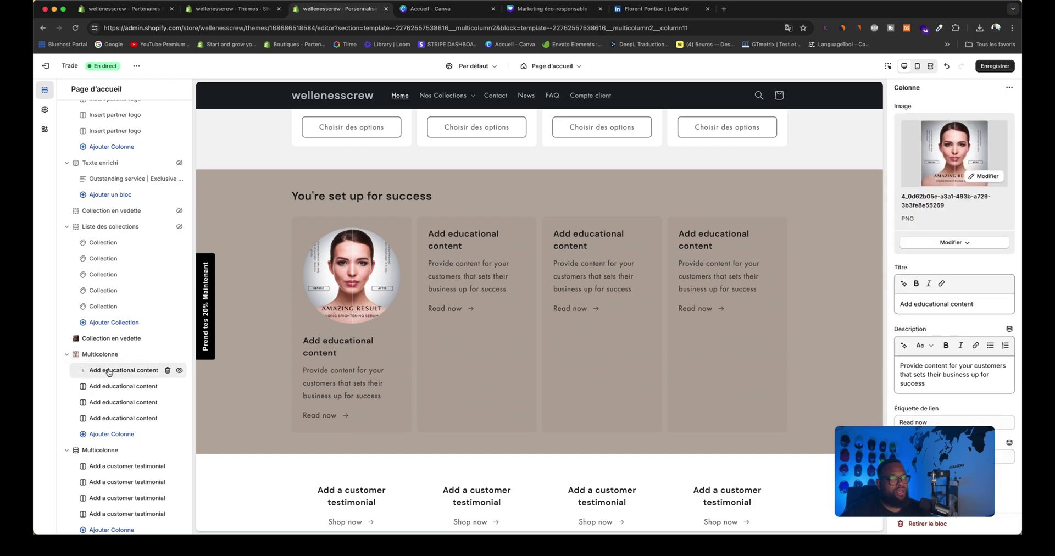
left_click(985, 240)
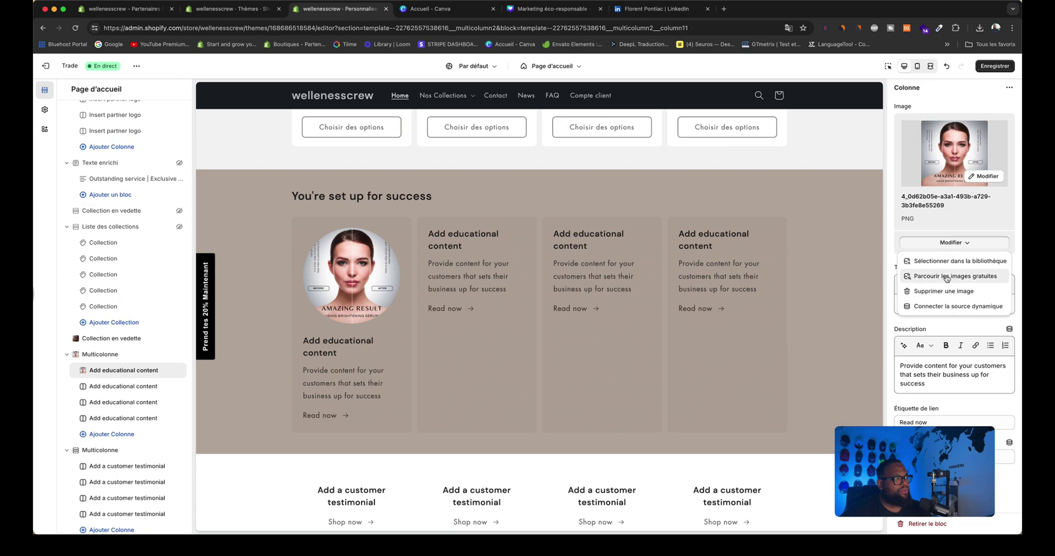
left_click(946, 290)
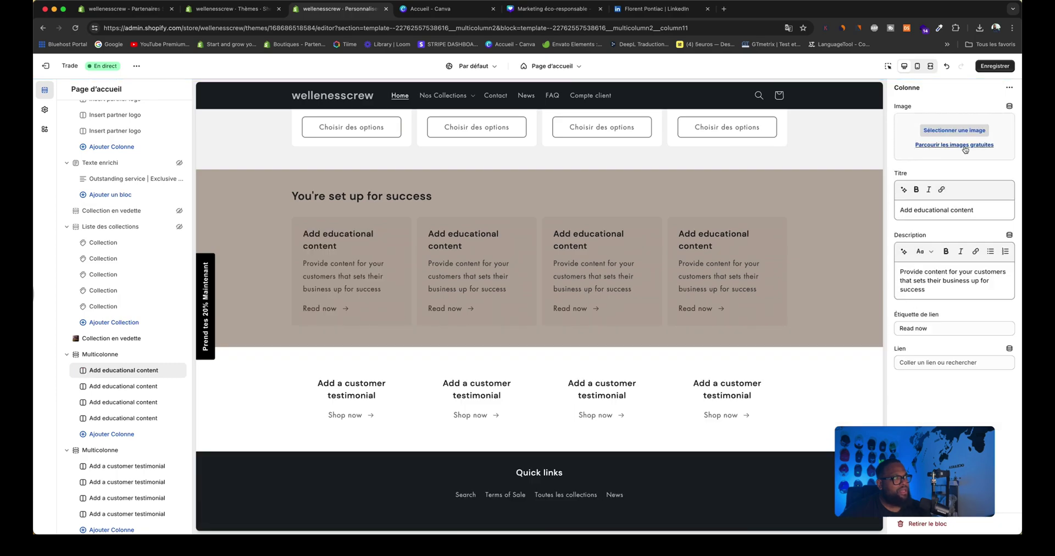
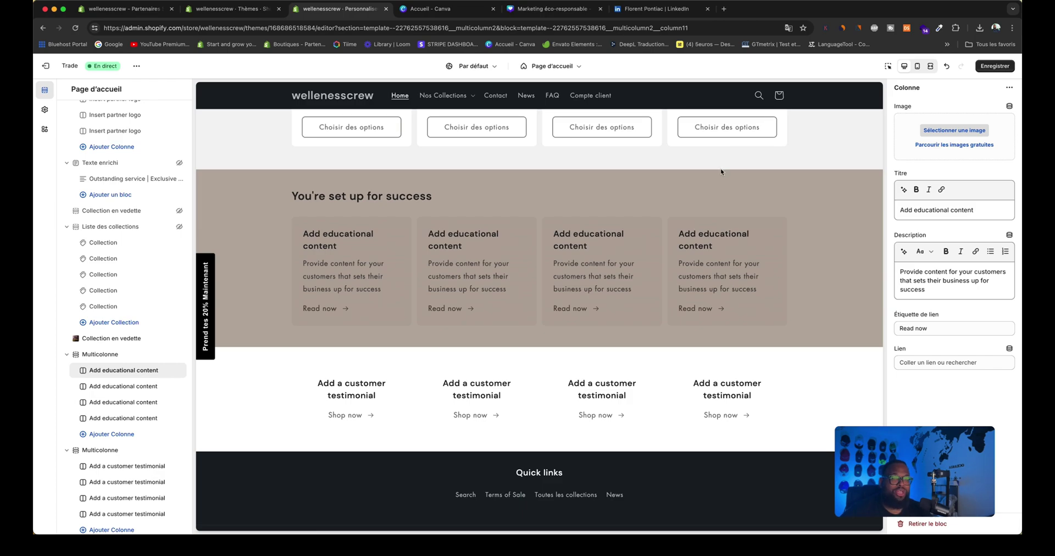
left_click(965, 148)
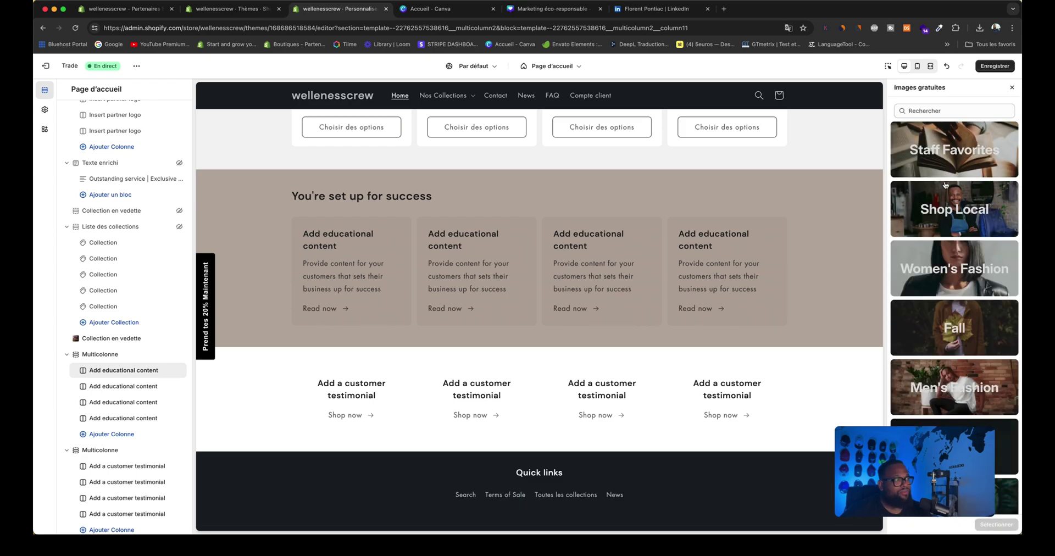
left_click(923, 109)
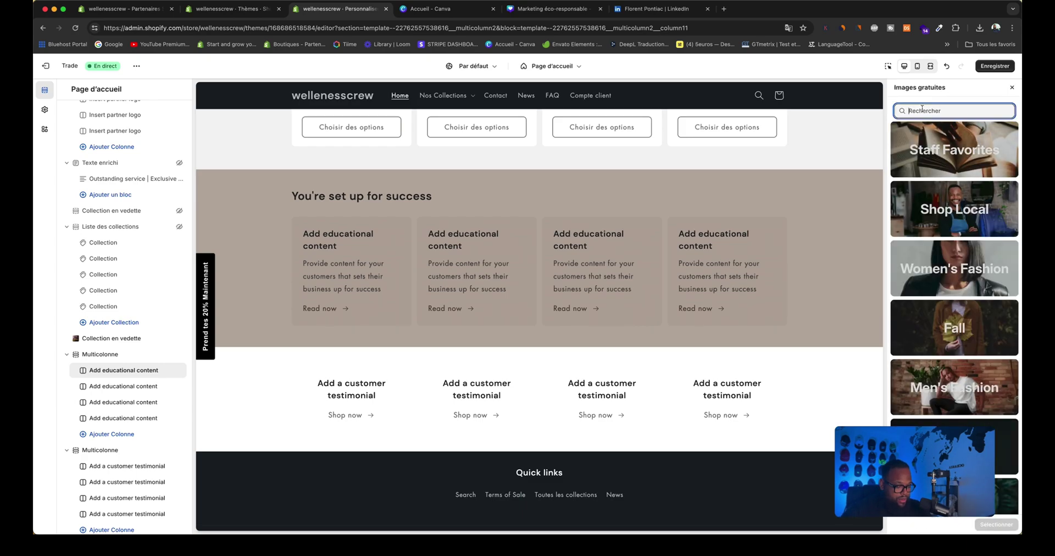
type("woman")
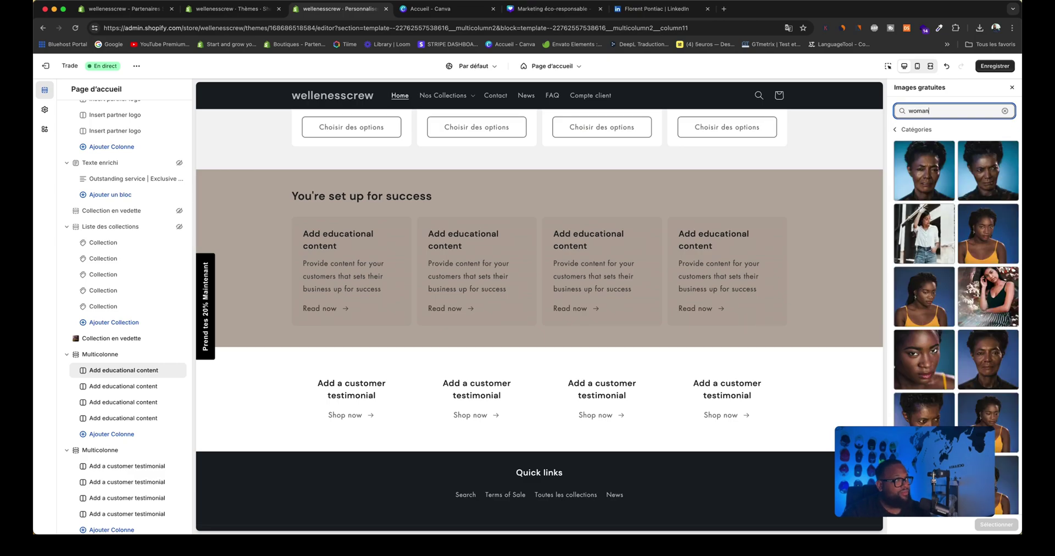
left_click(988, 300)
left_click(998, 525)
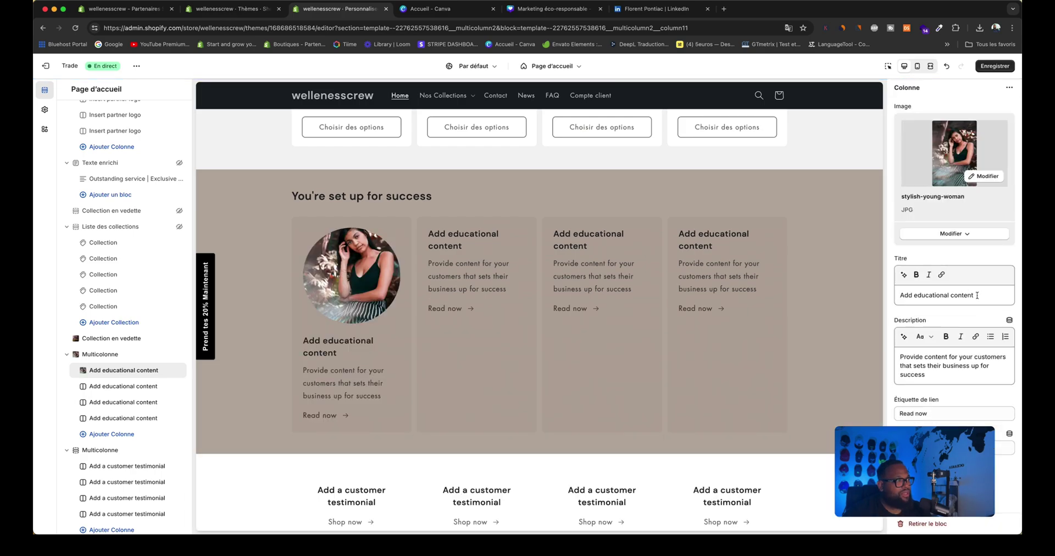
Title the first column with the customer's first name and initial, and set its description to "J'adore vos produits"
left_click_drag(977, 295, 880, 292)
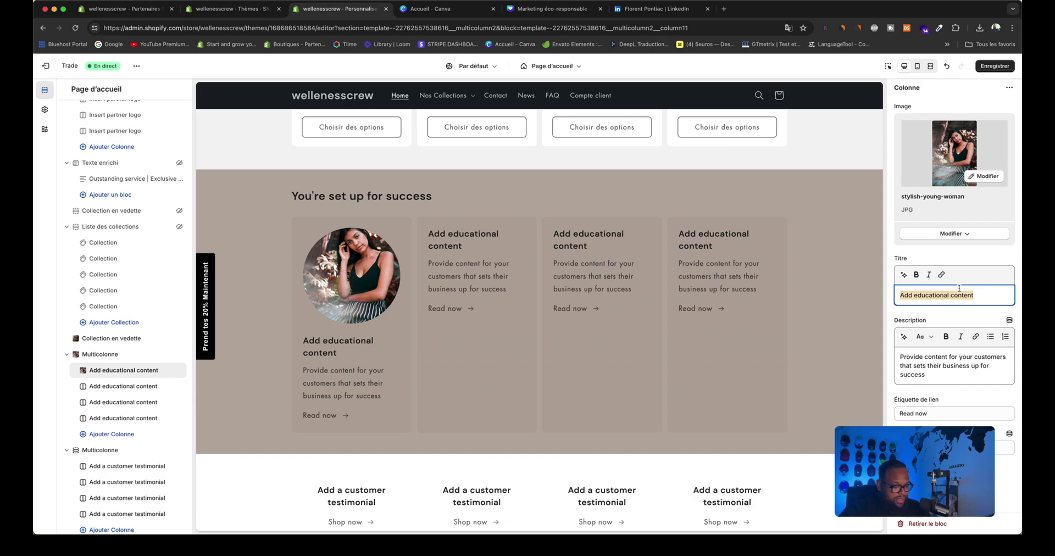
type("Nikita")
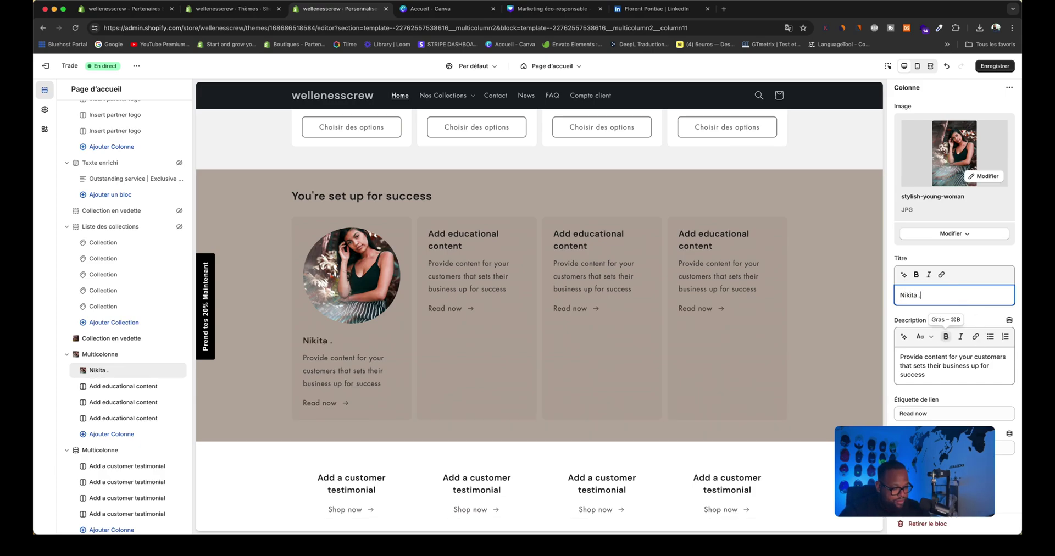
type(" . B")
key("BackSpace")
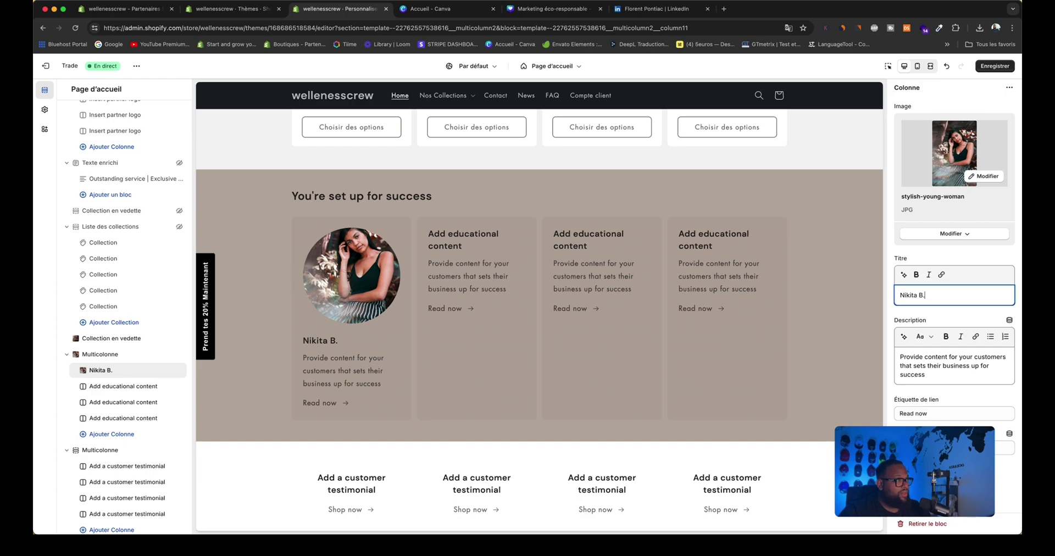
left_click_drag(948, 377, 892, 353)
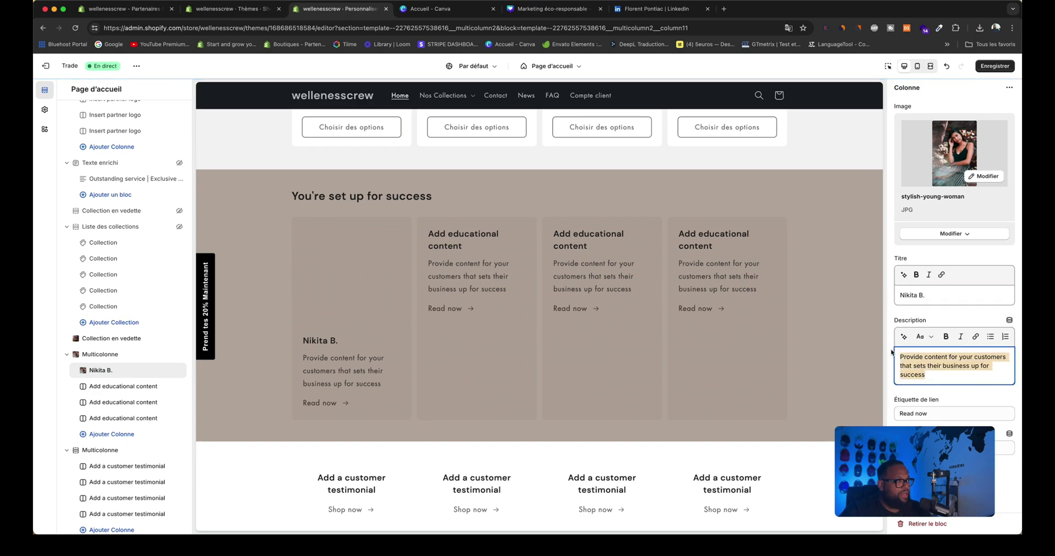
type("J'adore vos")
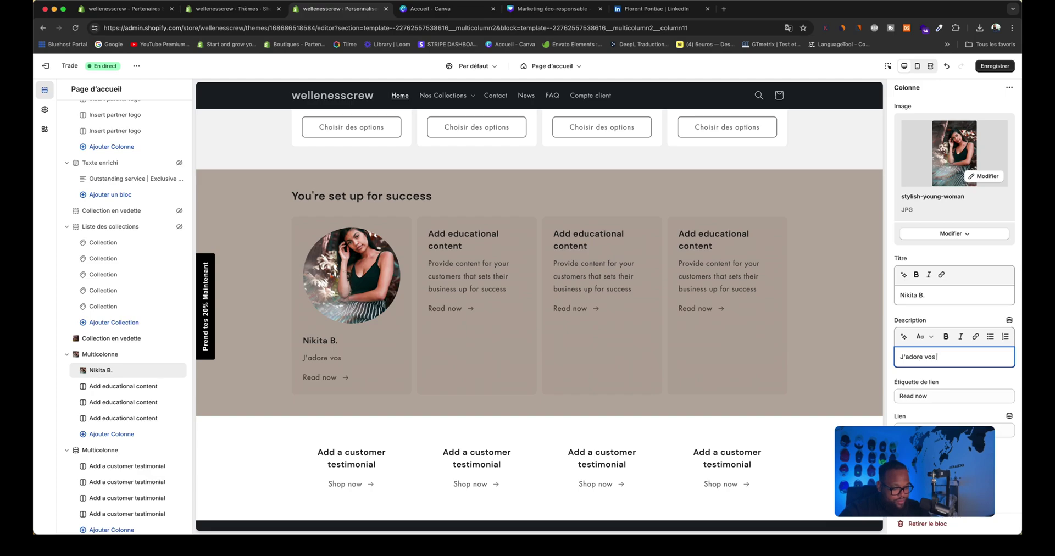
type(" produits")
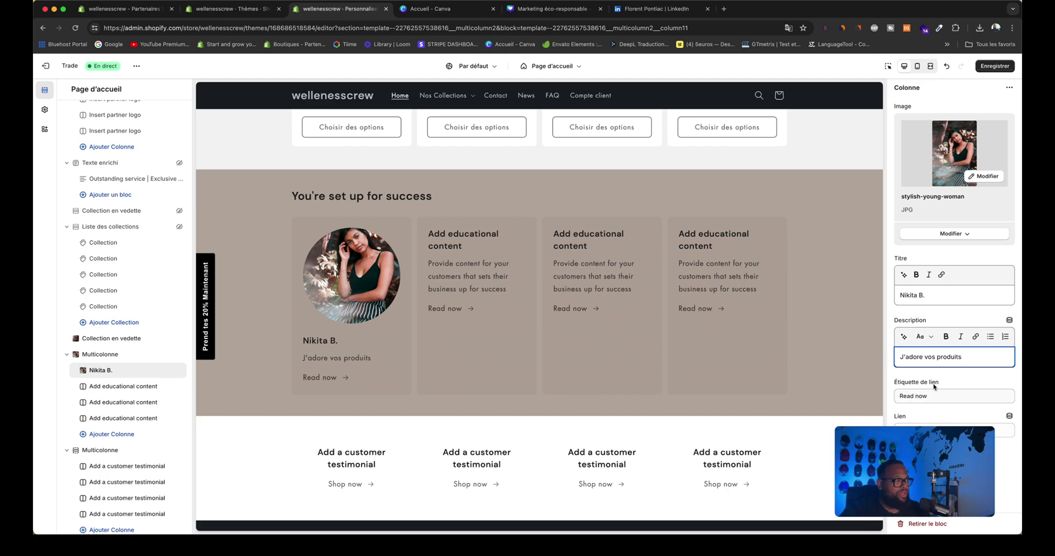
left_click_drag(879, 438, 740, 422)
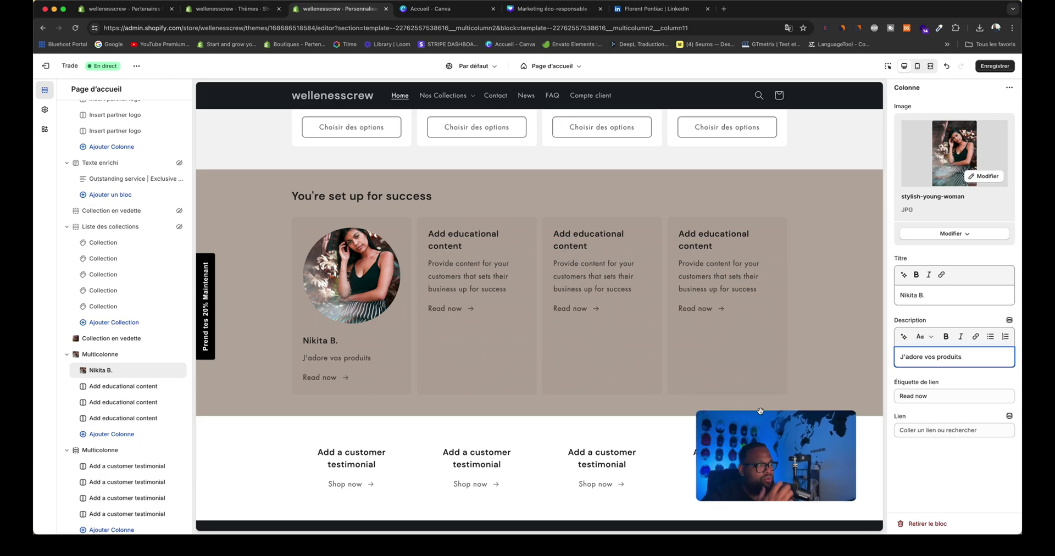
Set the first column's link label to "Voir l'achat" and link it to the product "Essentielle Revigorante et Rajeunissante NIKO"
left_click_drag(931, 396, 863, 402)
type("Voir l'achat")
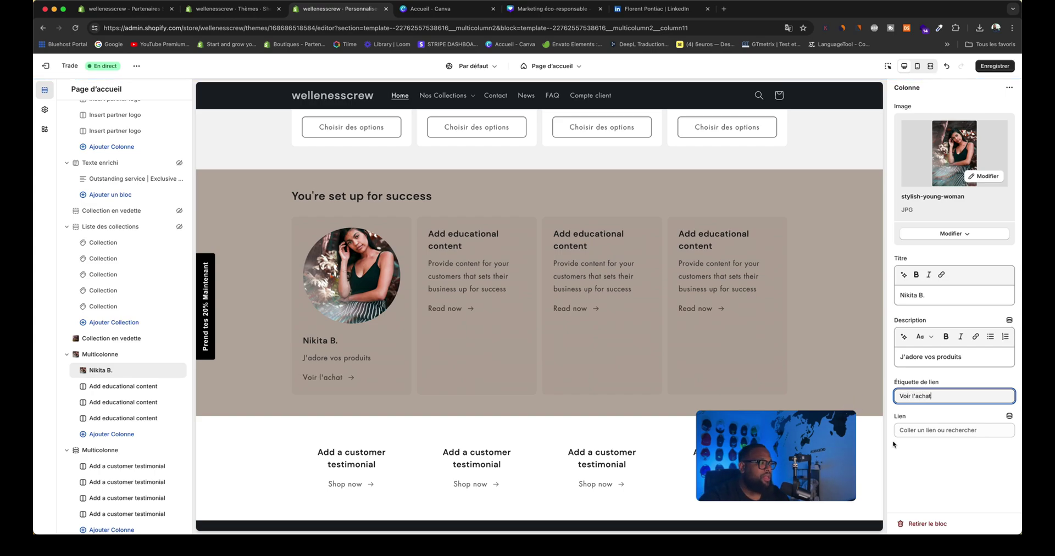
left_click(915, 431)
left_click(936, 348)
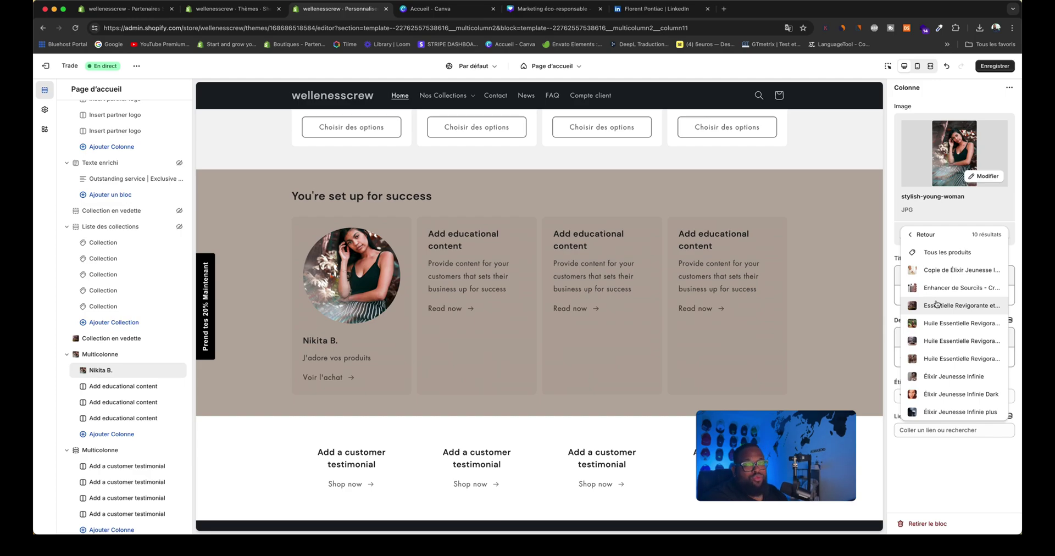
left_click(936, 305)
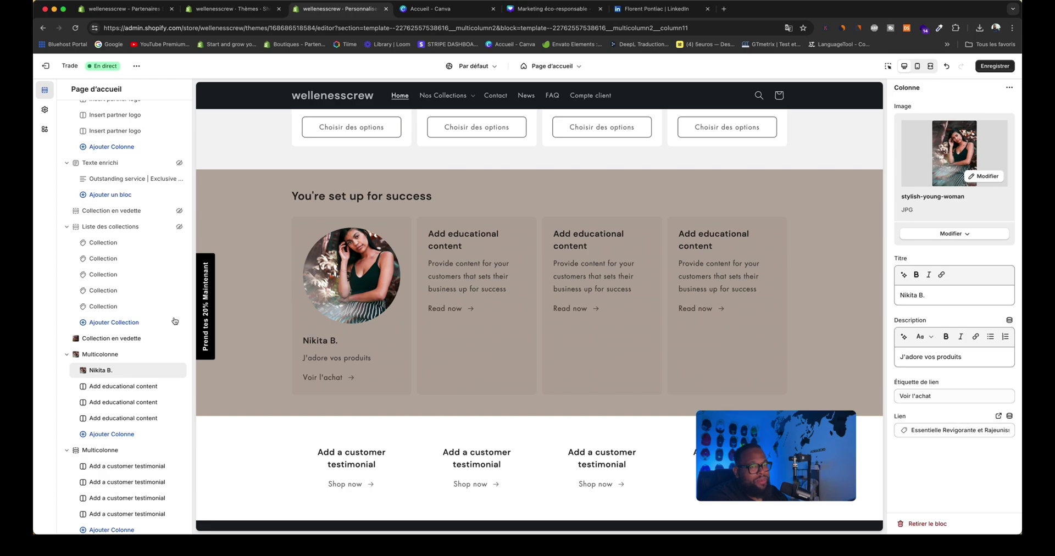
Change the heading of the "You're set up for success" multicolumn section to "Nos clients parle pour nous"
scroll(175, 322, "up", 1)
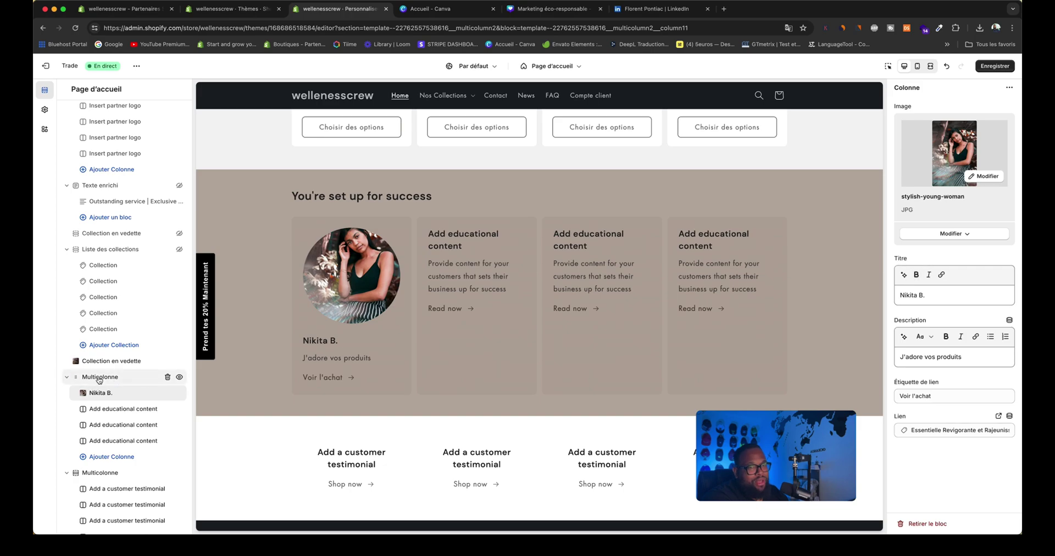
left_click(188, 378)
triple_click(1004, 137)
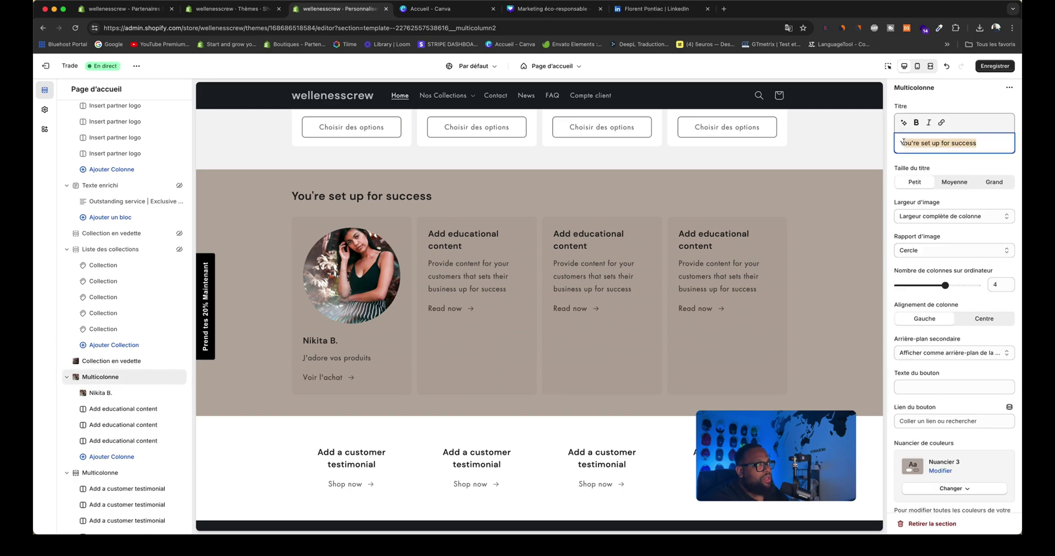
type("Nos clients ")
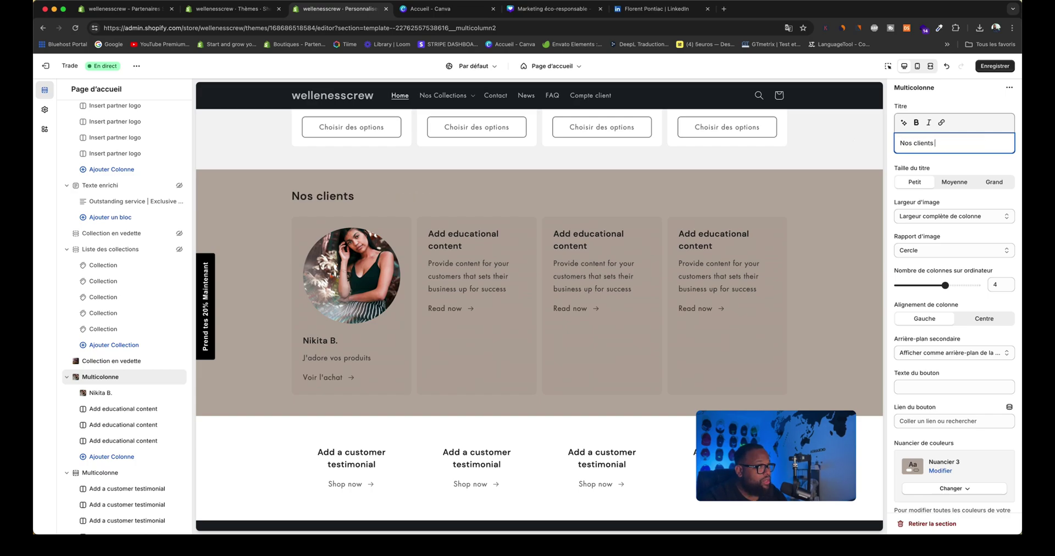
type("parle")
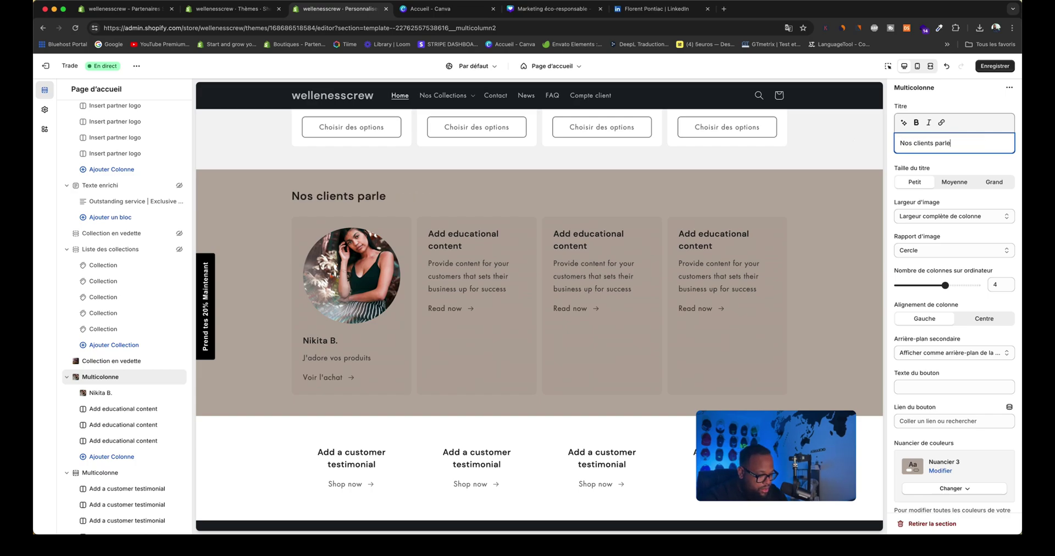
type(" pour nous")
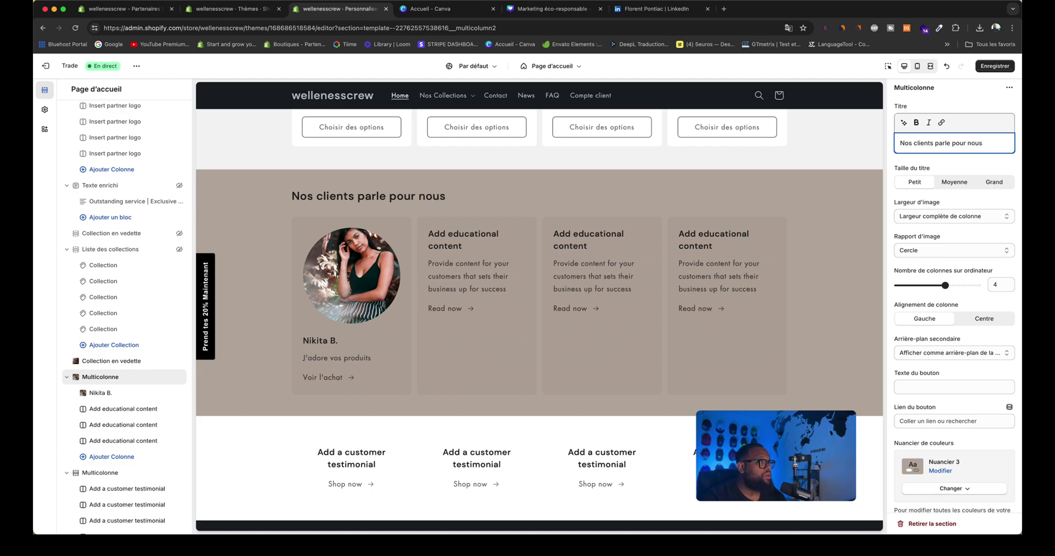
Copy the new section heading and open the LanguageTool website in a new browser tab through a Google search for "languagetool"
left_click_drag(993, 145, 894, 142)
key("super+c")
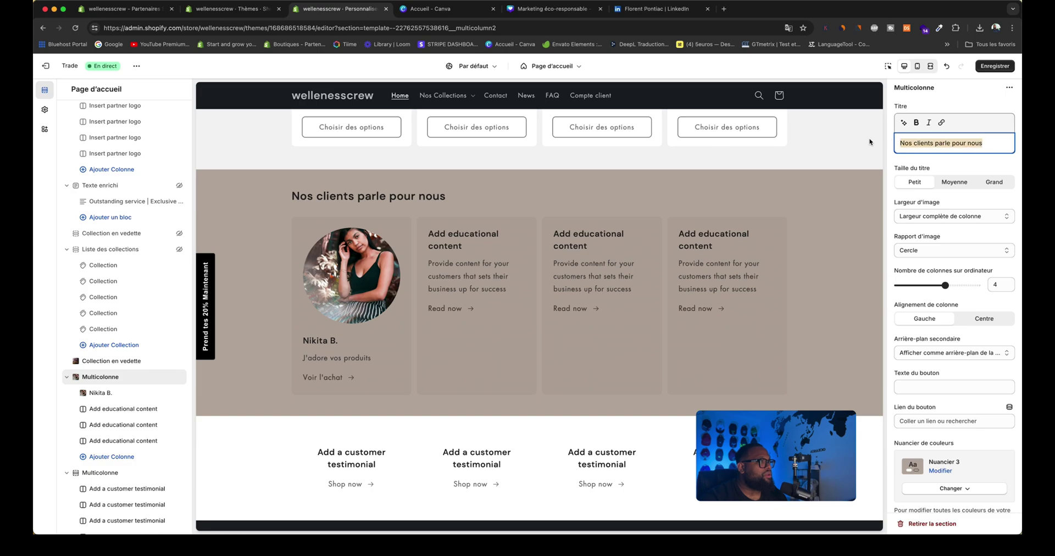
right_click(917, 139)
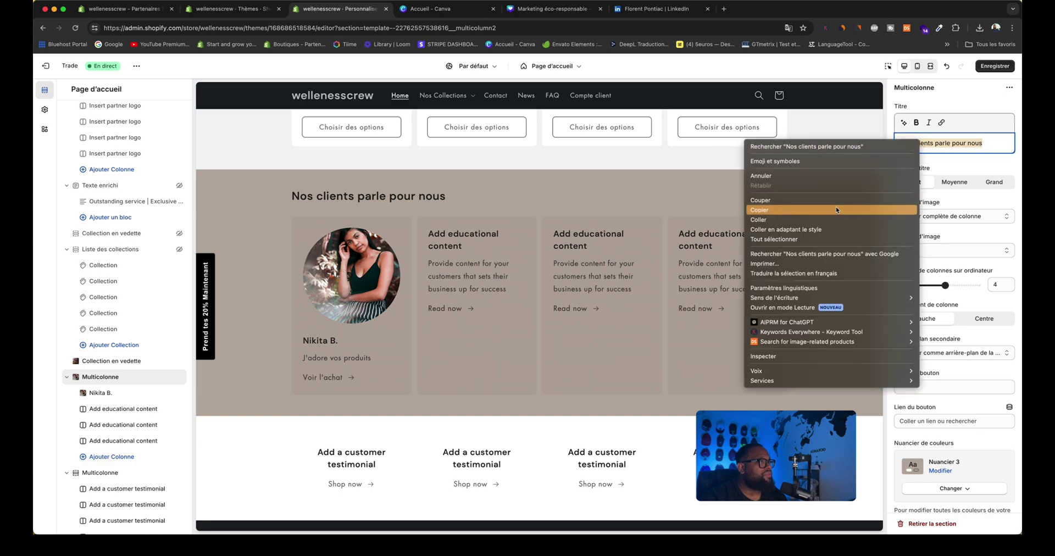
left_click(755, 210)
key("super+t")
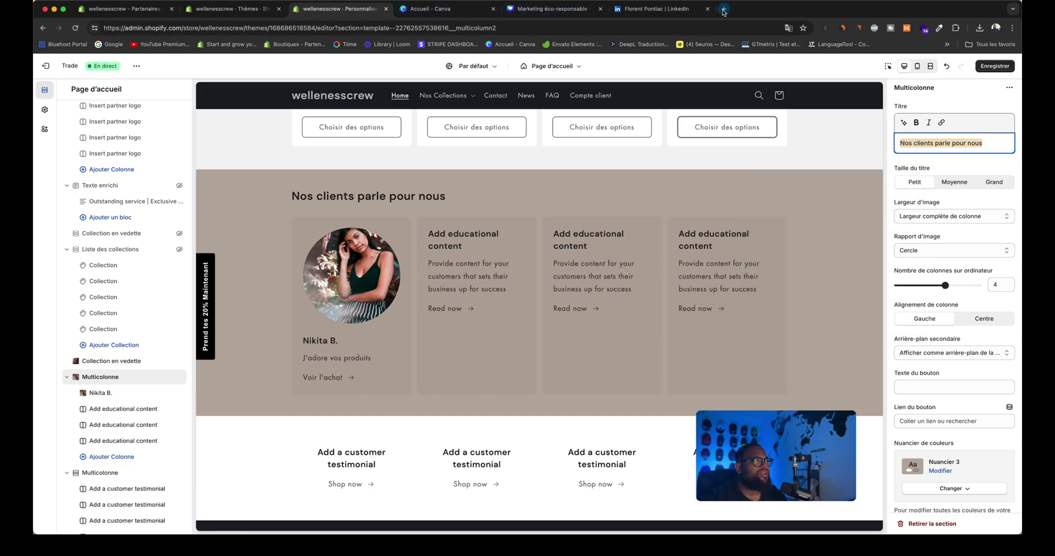
left_click(109, 44)
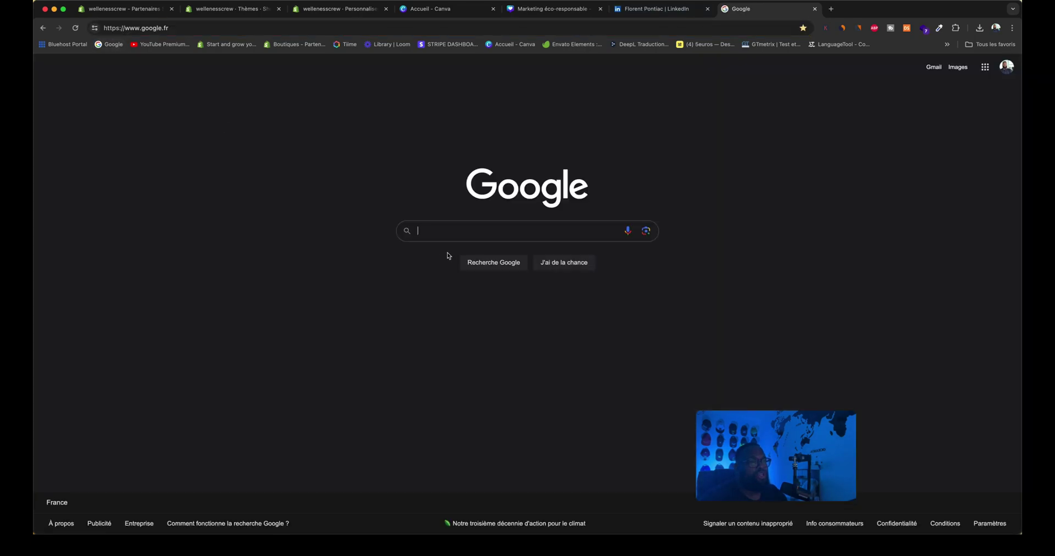
left_click(450, 235)
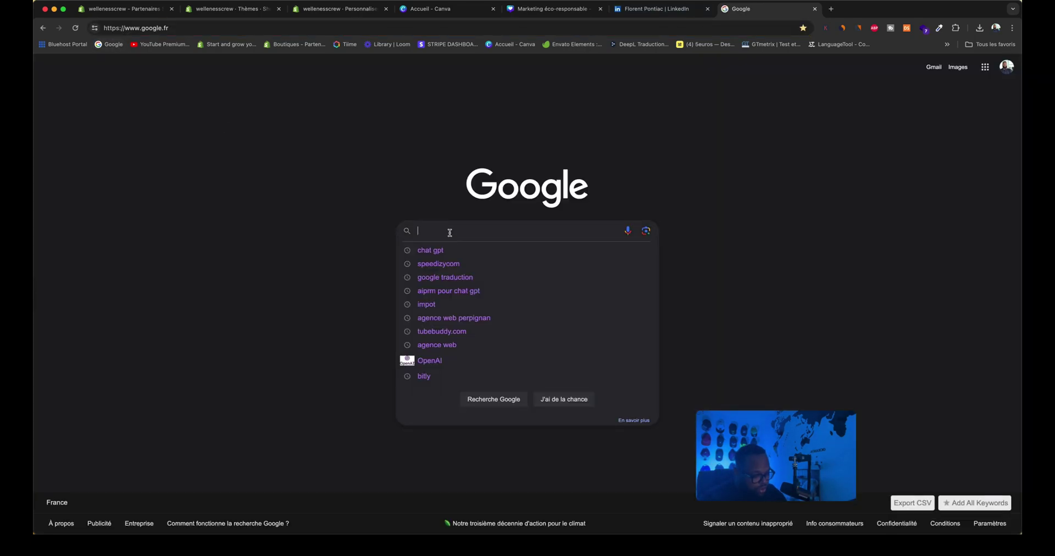
type("lang")
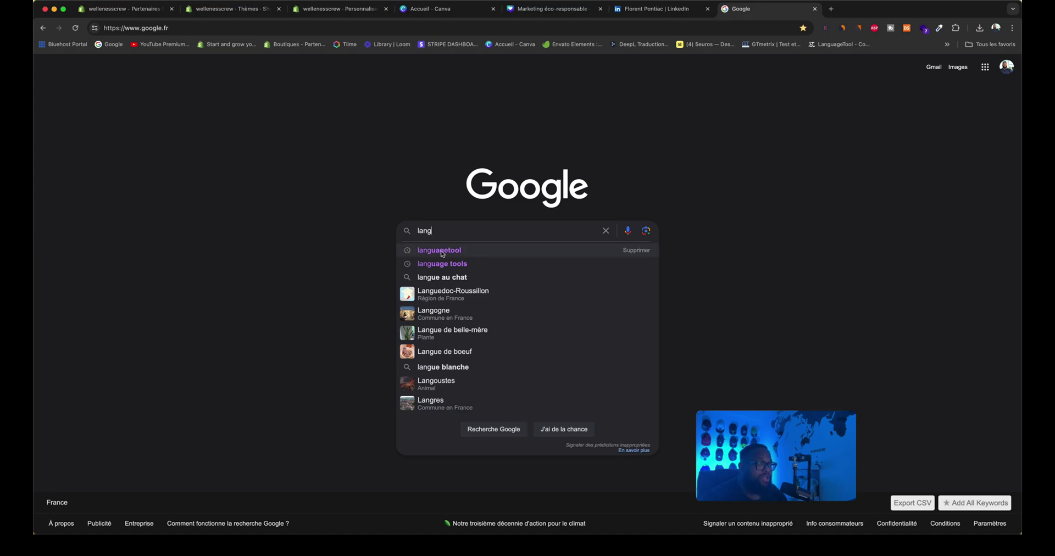
left_click(442, 251)
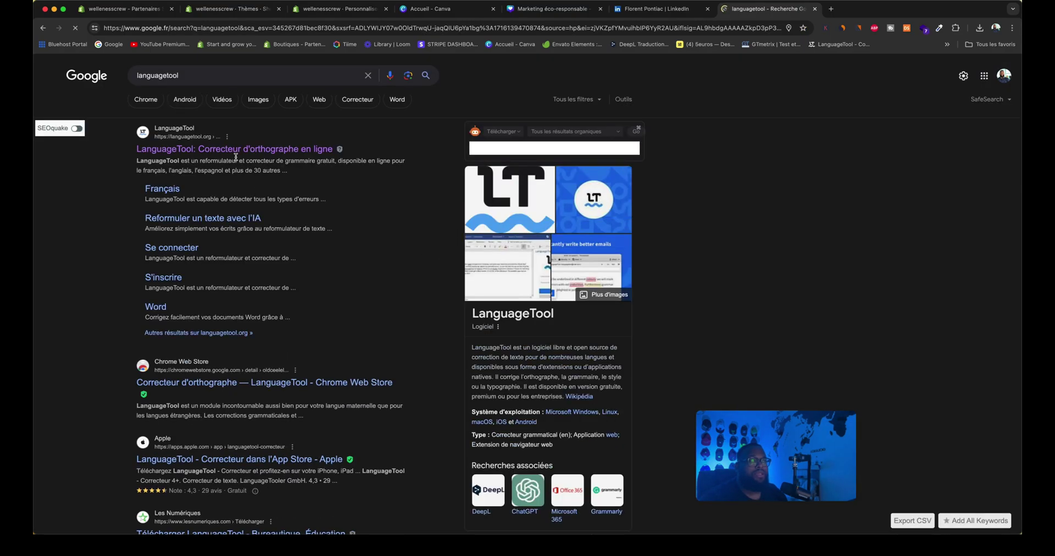
left_click(237, 152)
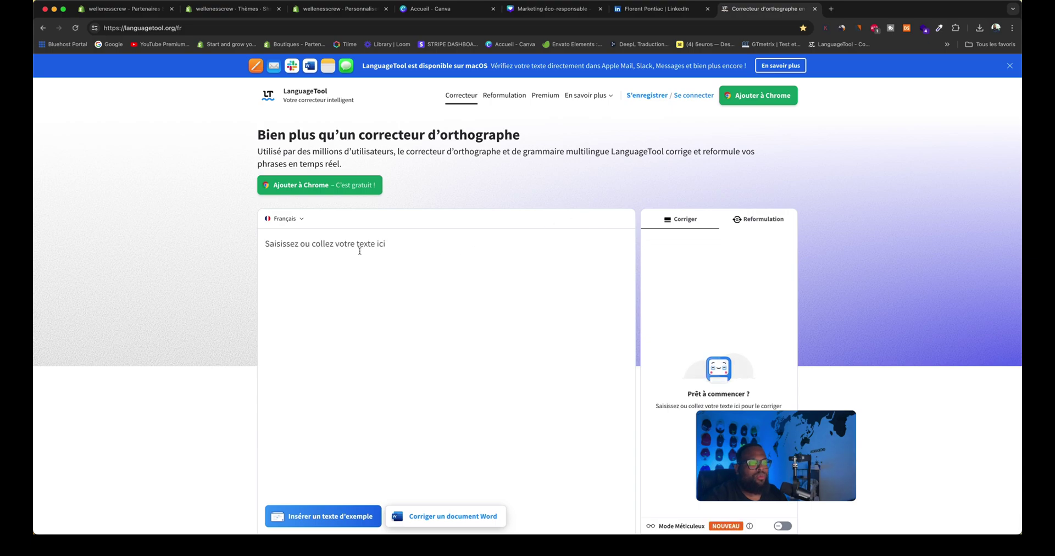
Paste the heading into LanguageTool's French checker, correct it to "Nos clients parlent pour nous." and copy the corrected text
right_click(355, 250)
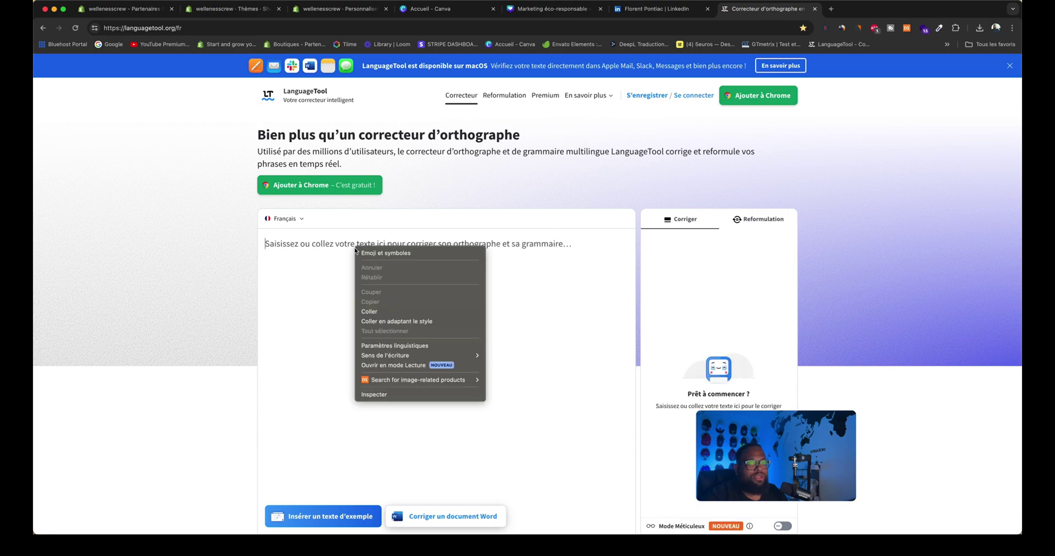
left_click(405, 311)
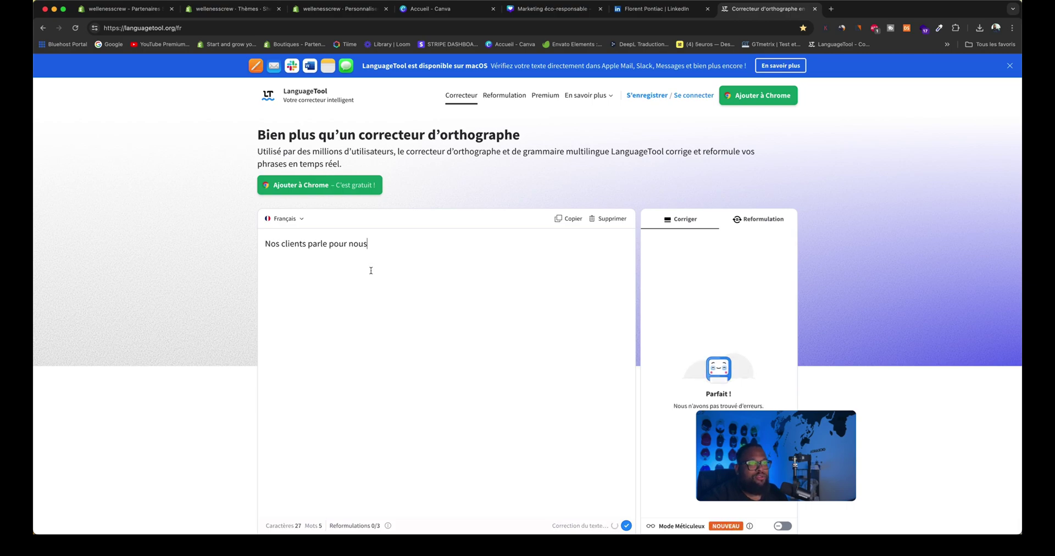
left_click(316, 242)
left_click(326, 317)
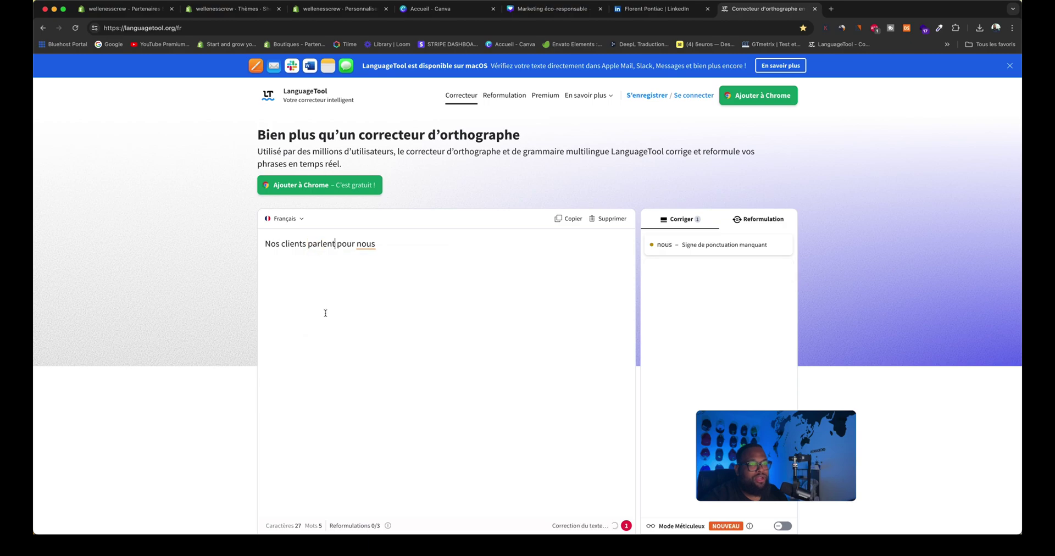
left_click(371, 246)
left_click(372, 308)
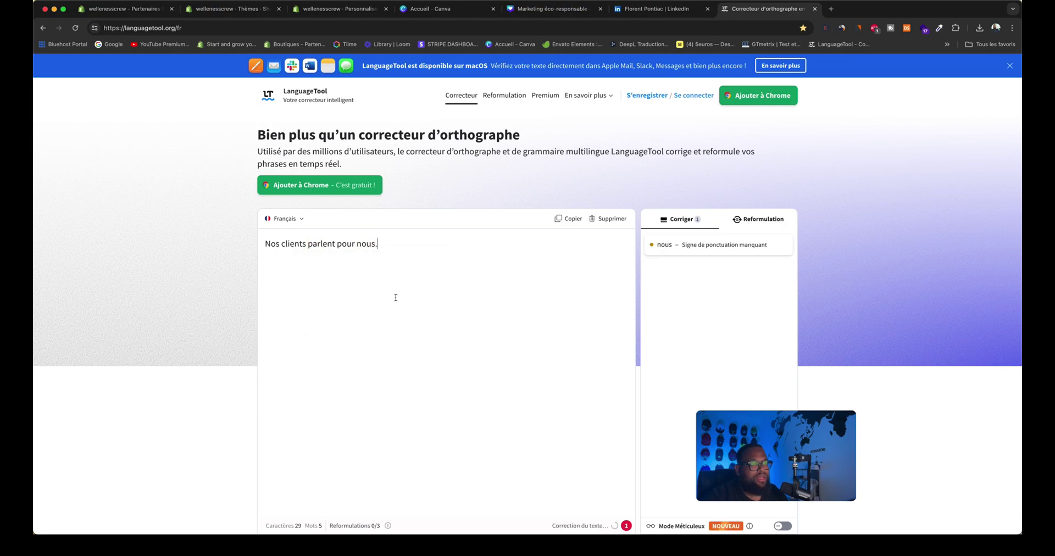
left_click(569, 219)
Return to the Shopify theme editor, replace the multicolumn heading with "Nos clients parlent pour nous." and save the page
left_click(231, 9)
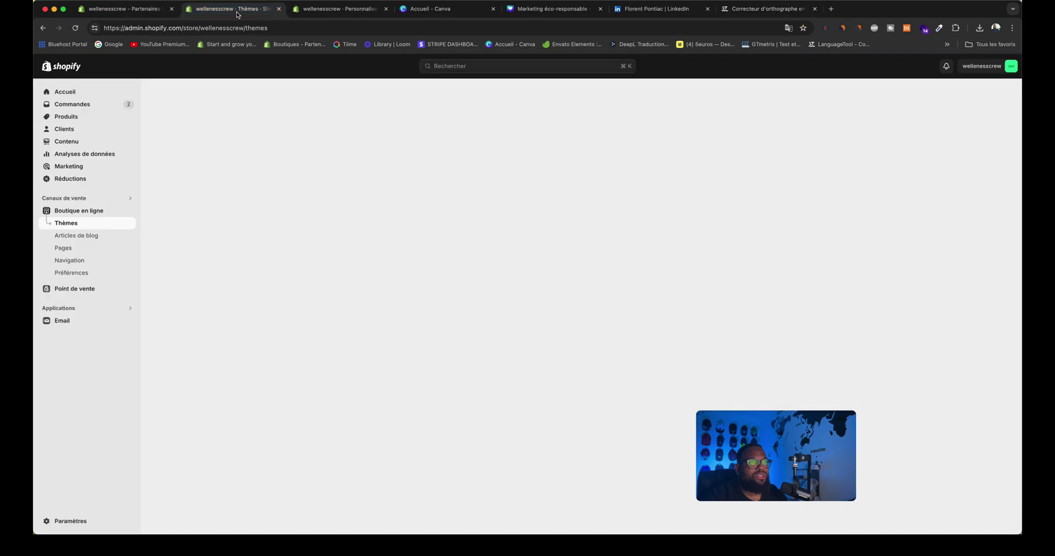
left_click(338, 9)
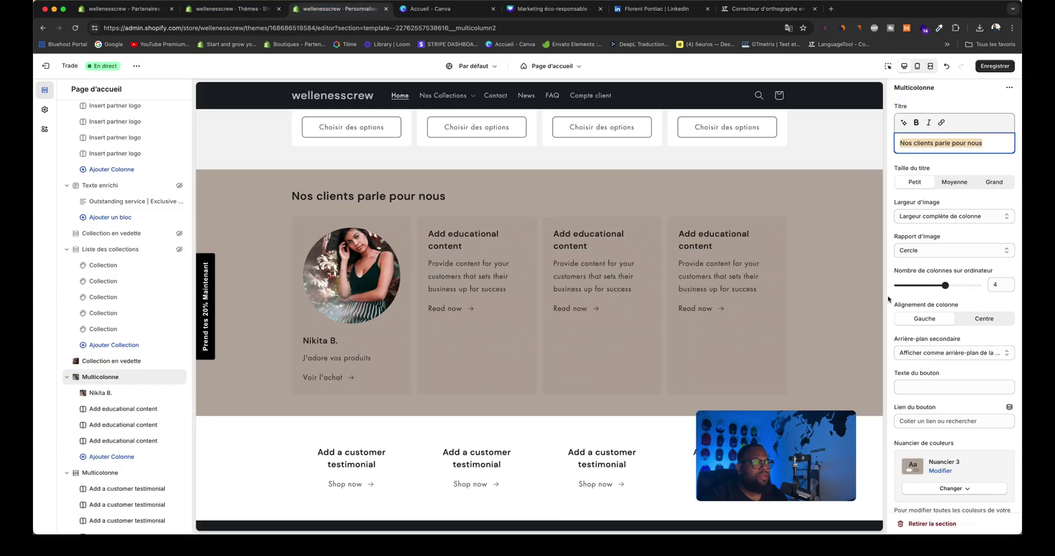
scroll(929, 195, "down", 1)
scroll(956, 363, "down", 1)
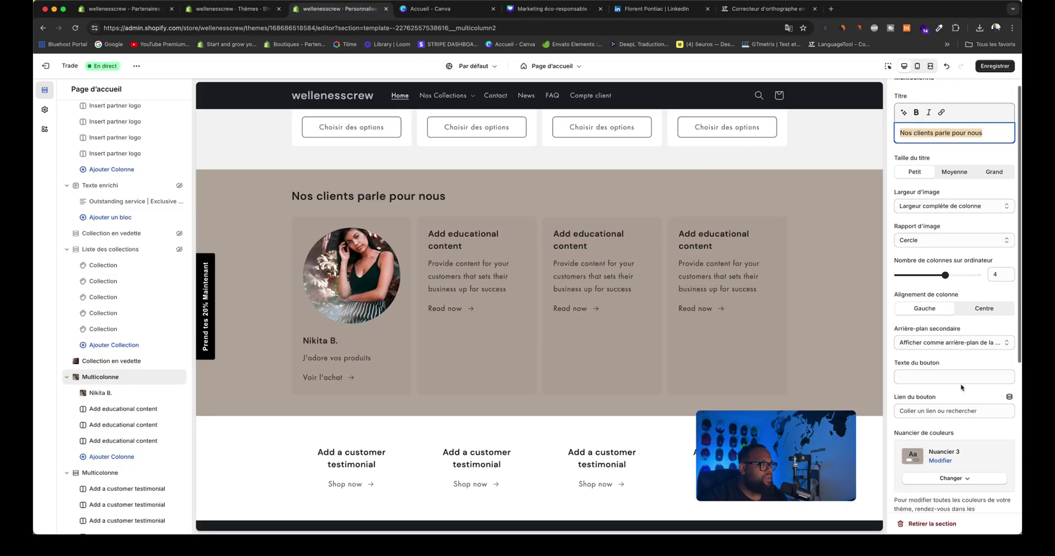
right_click(952, 146)
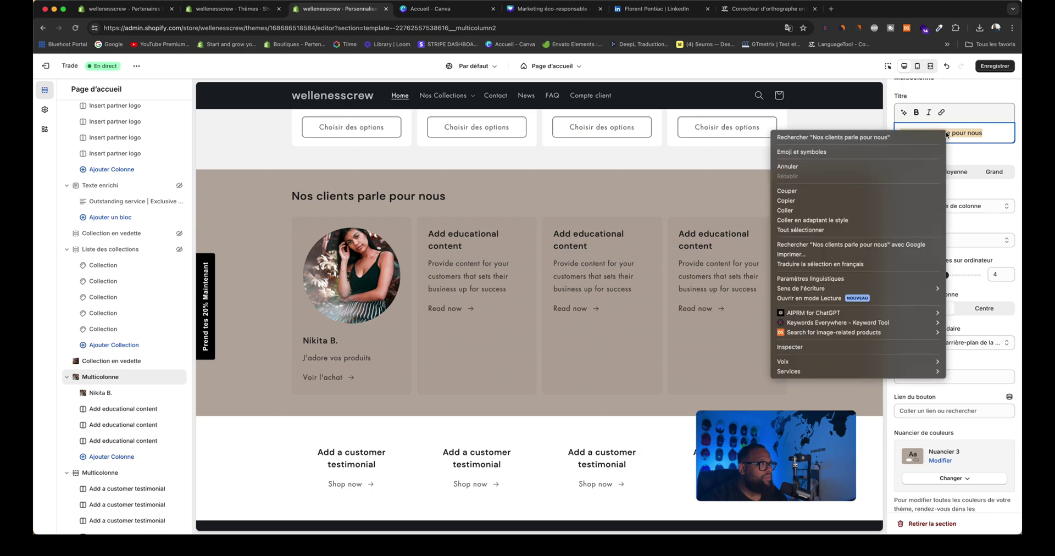
left_click(877, 213)
left_click(999, 70)
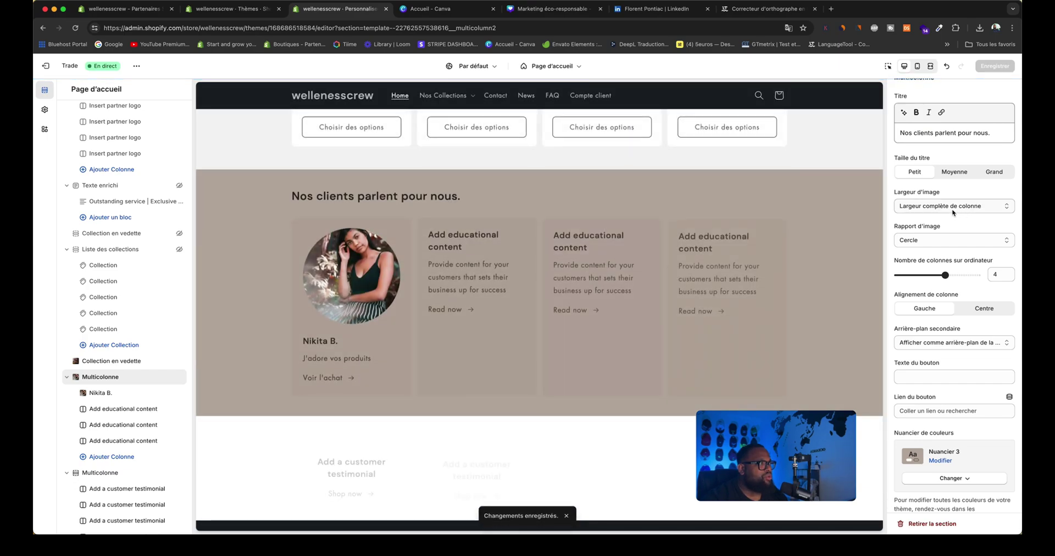
Change the testimonial section's color scheme to Nuancier 4 and save the page
left_click(953, 478)
left_click(944, 440)
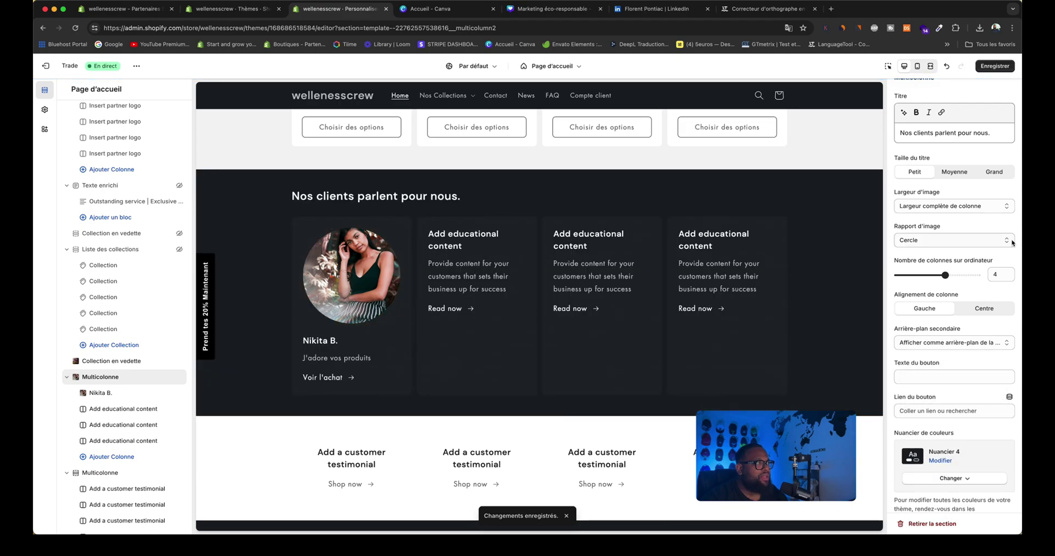
left_click(999, 68)
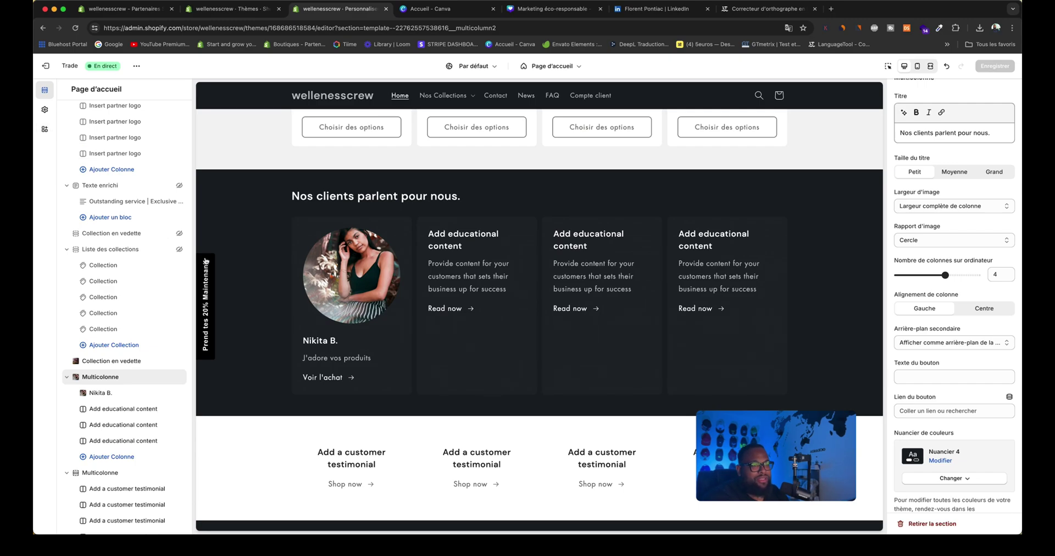
Title the first "Add a customer testimonial" column of the last multicolumn section "Livraison express"
scroll(617, 349, "down", 3)
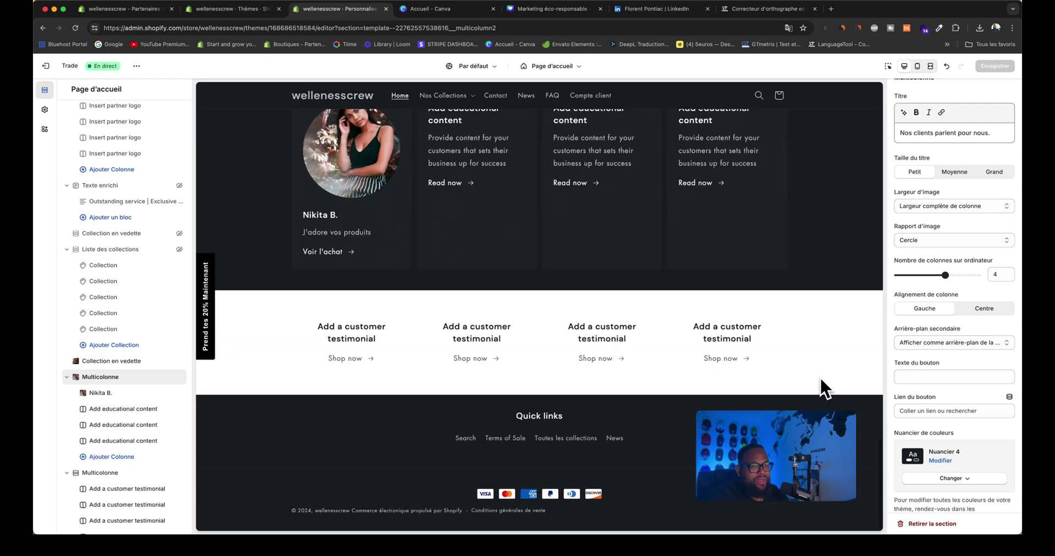
mouse_move(174, 439)
scroll(174, 438, "down", 3)
mouse_move(112, 373)
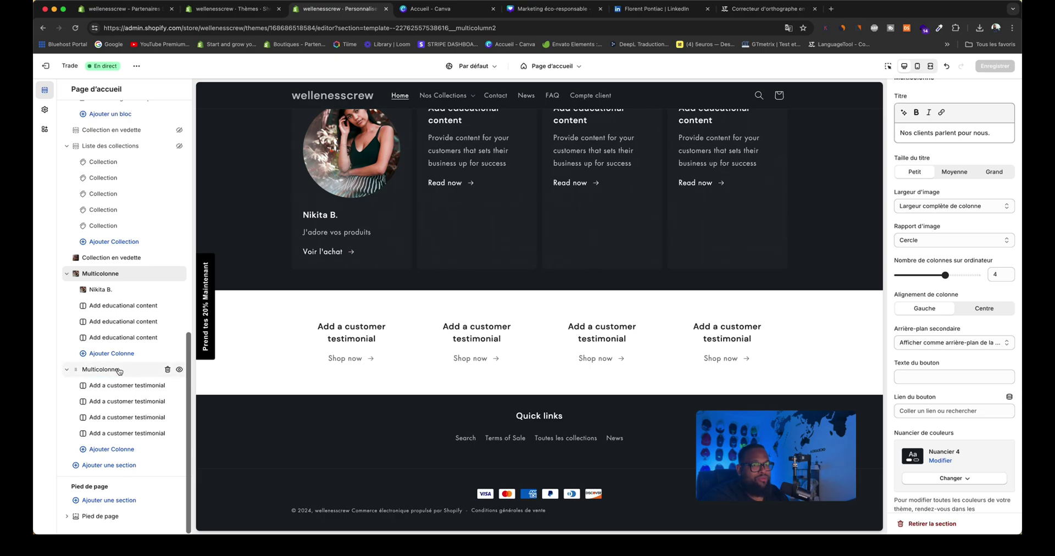
left_click(127, 385)
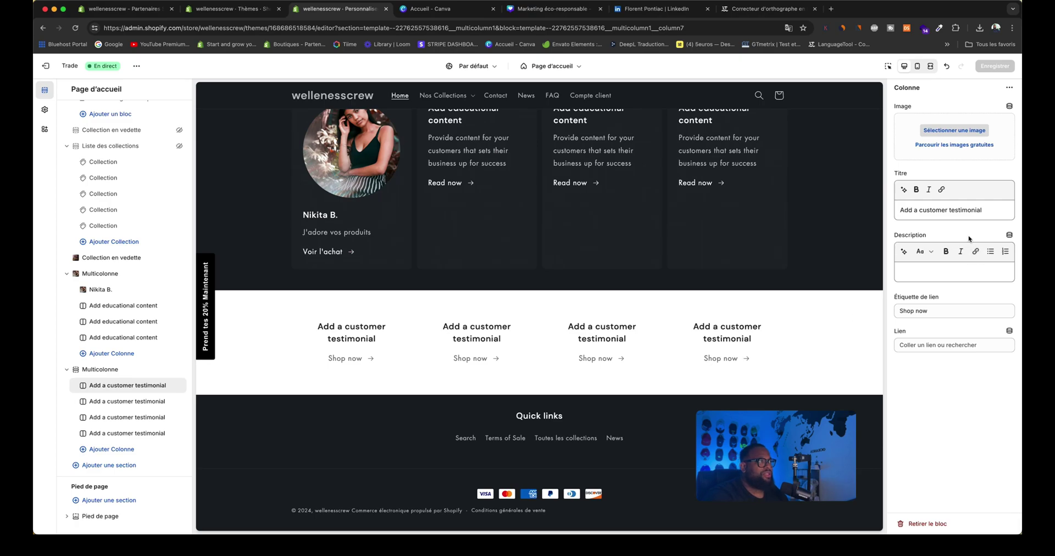
left_click_drag(988, 215, 845, 215)
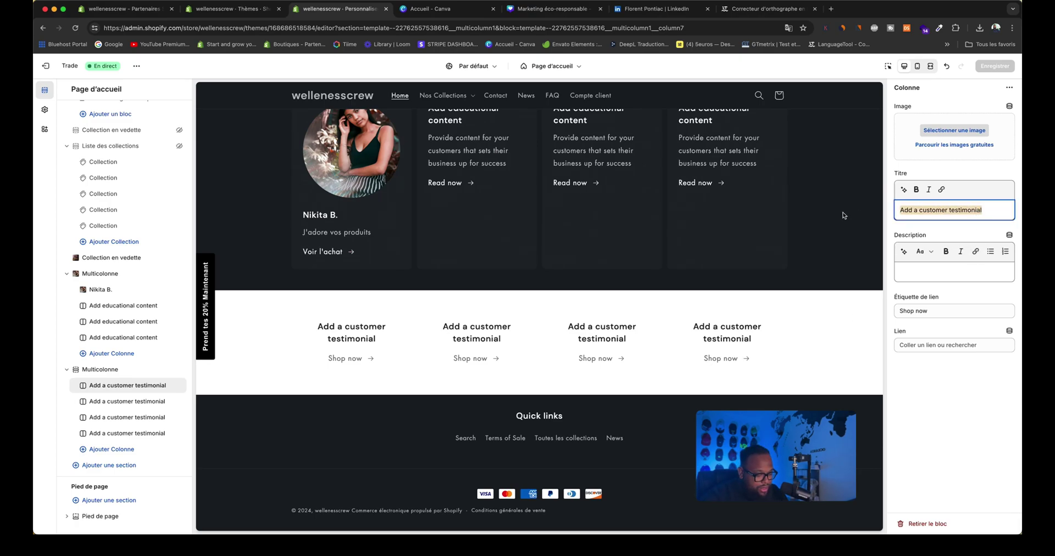
type("Livraison")
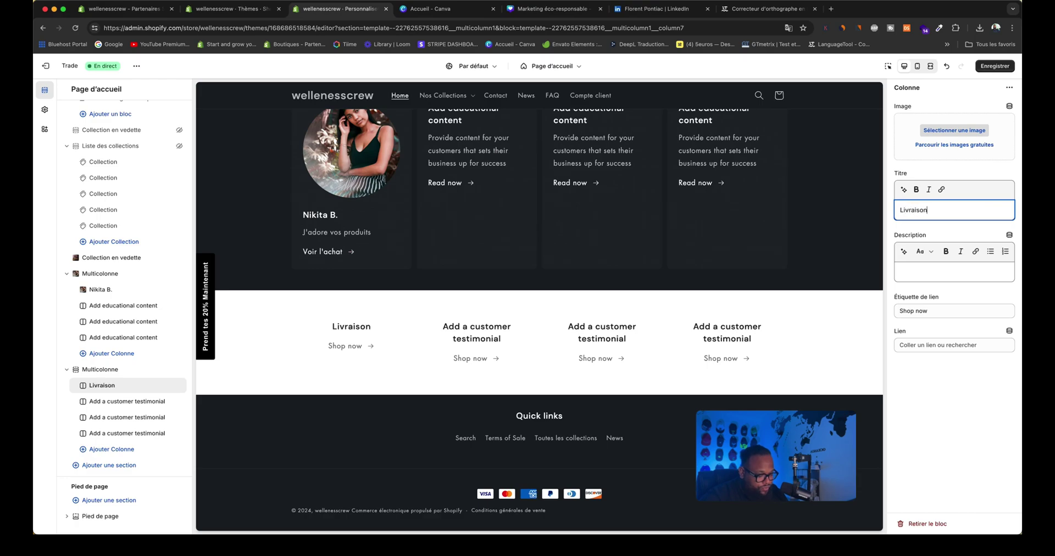
type(" express")
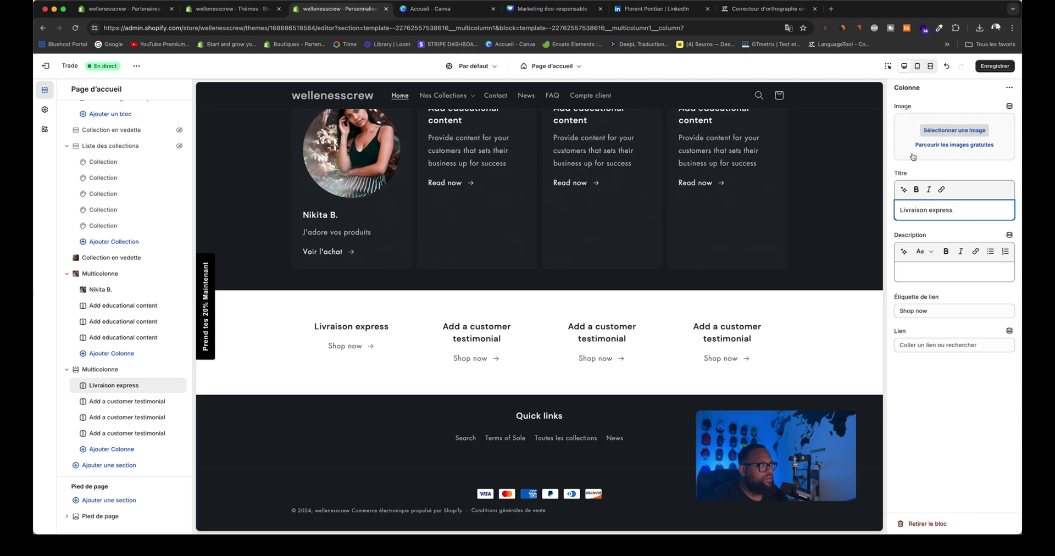
Browse the free stock images for the "Livraison express" column, searching for "livraison" and "shopper"
left_click(919, 146)
left_click(940, 109)
type("livra")
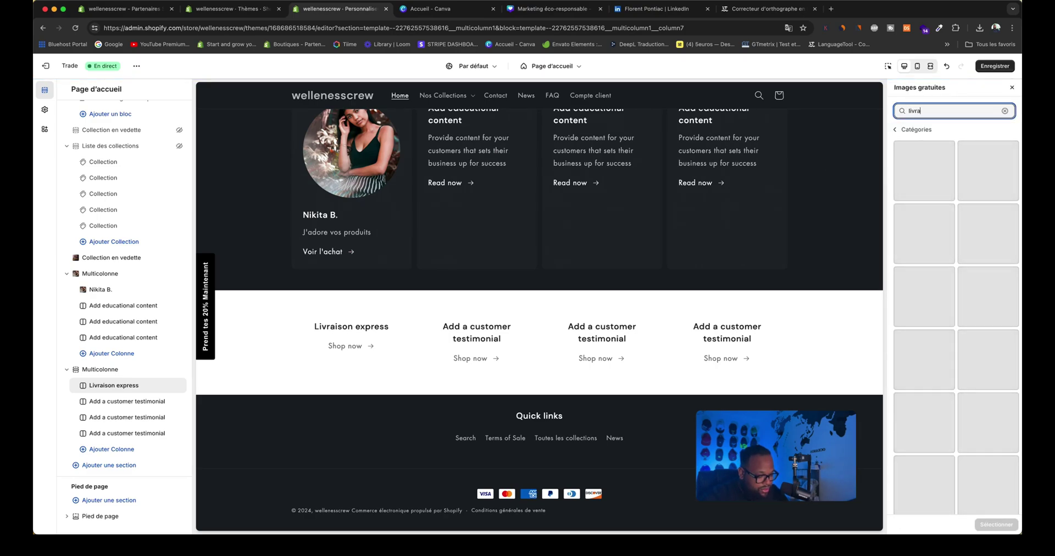
type("ison")
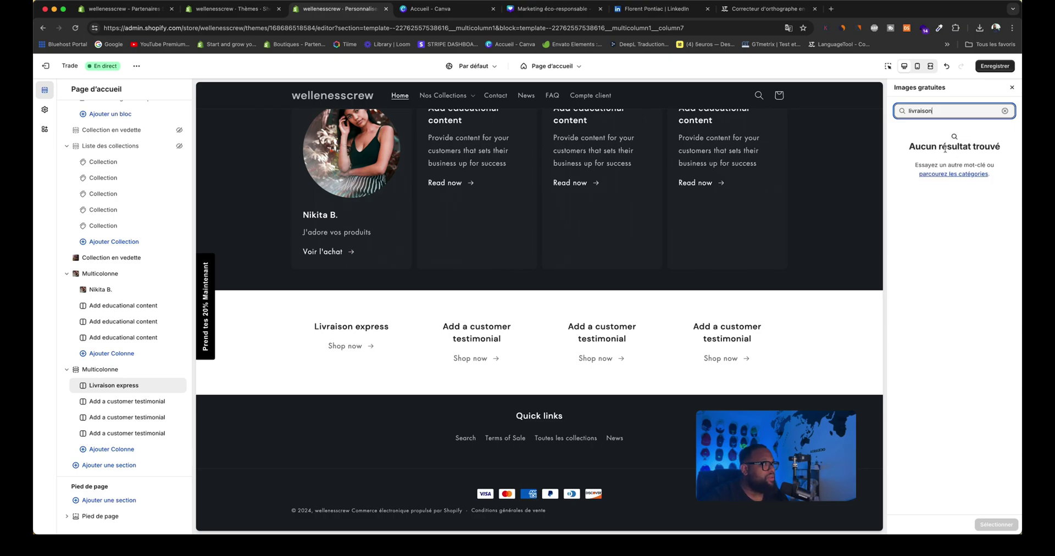
double_click(920, 111)
key("BackSpace")
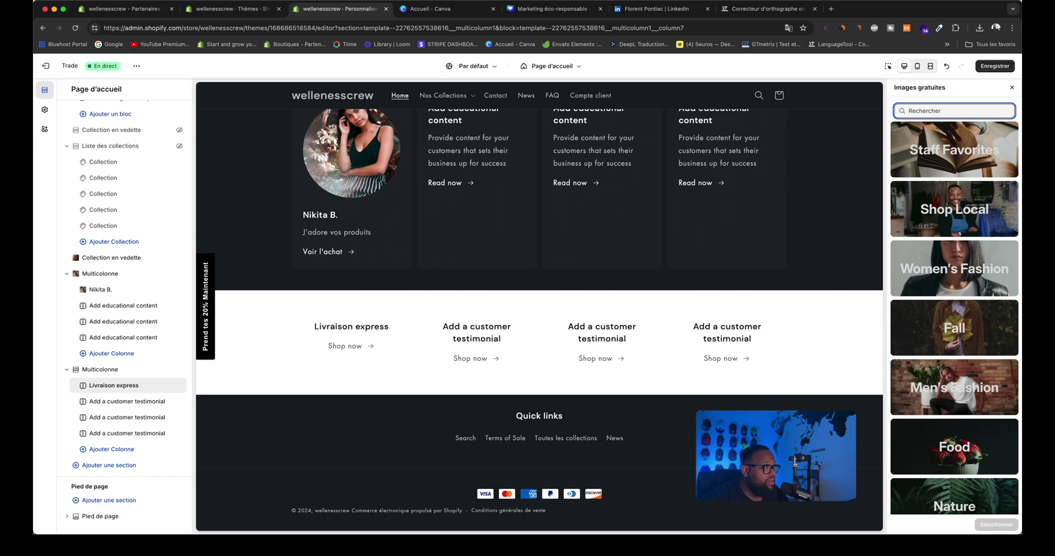
type("sh")
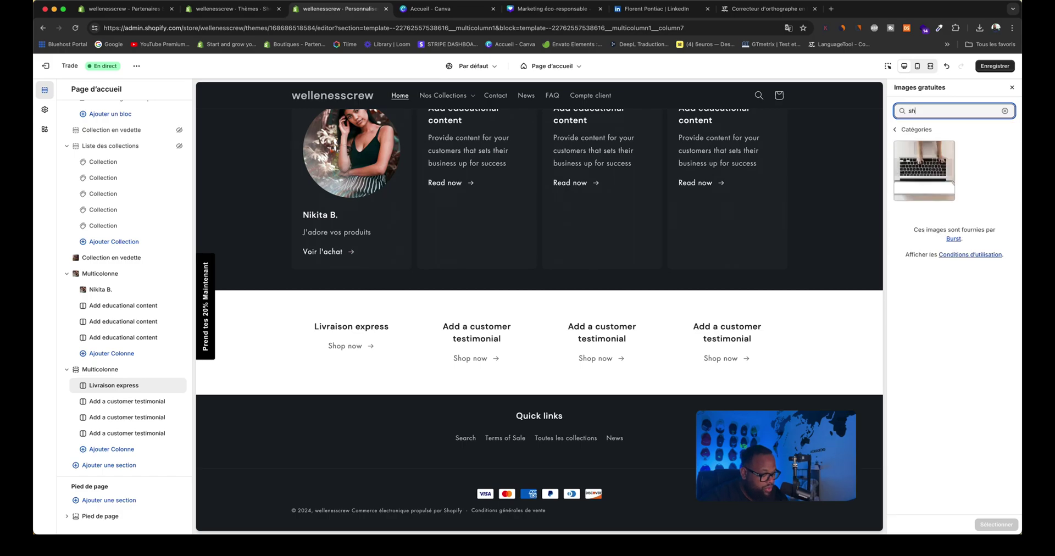
type("opper")
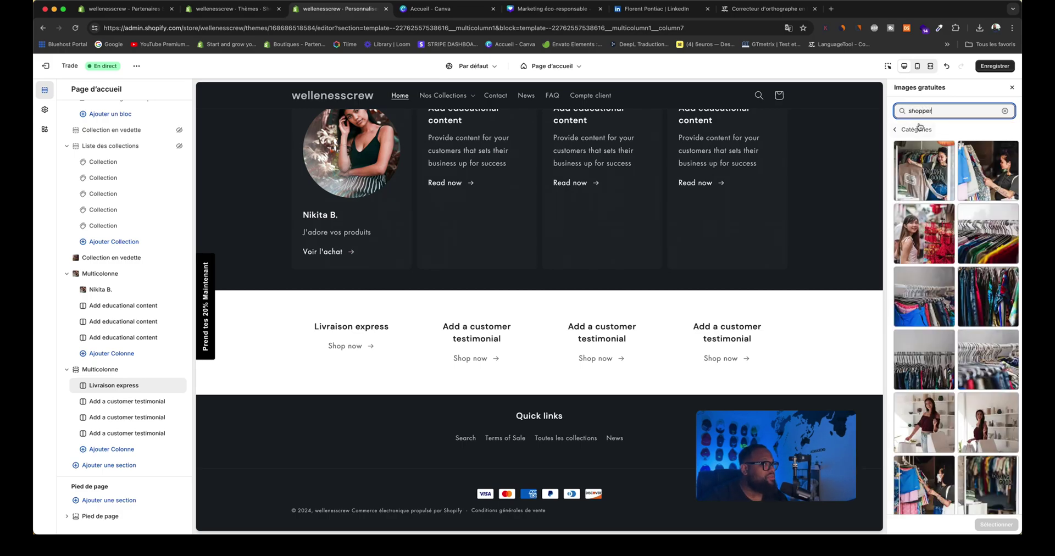
Search the free images for "delivery" and use the man-signing-for-shipping-box photo as the "Livraison express" column's image
key("super+a")
key("BackSpace")
type("deliver")
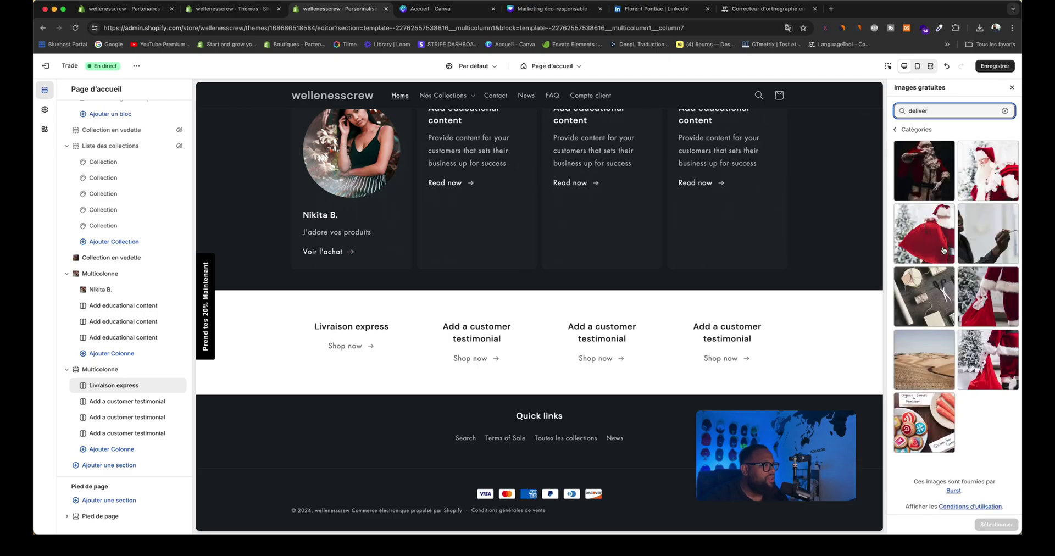
type("y")
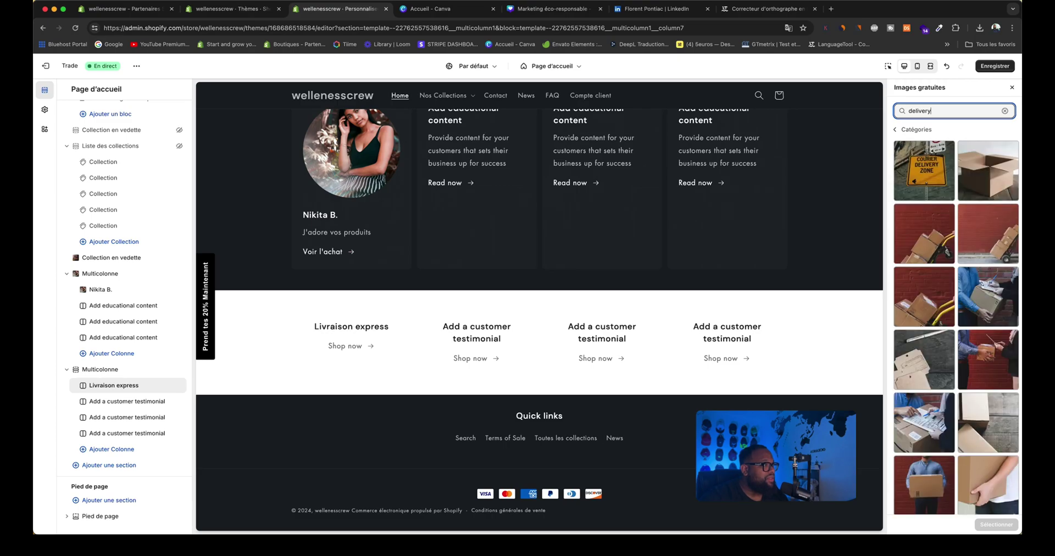
left_click(986, 305)
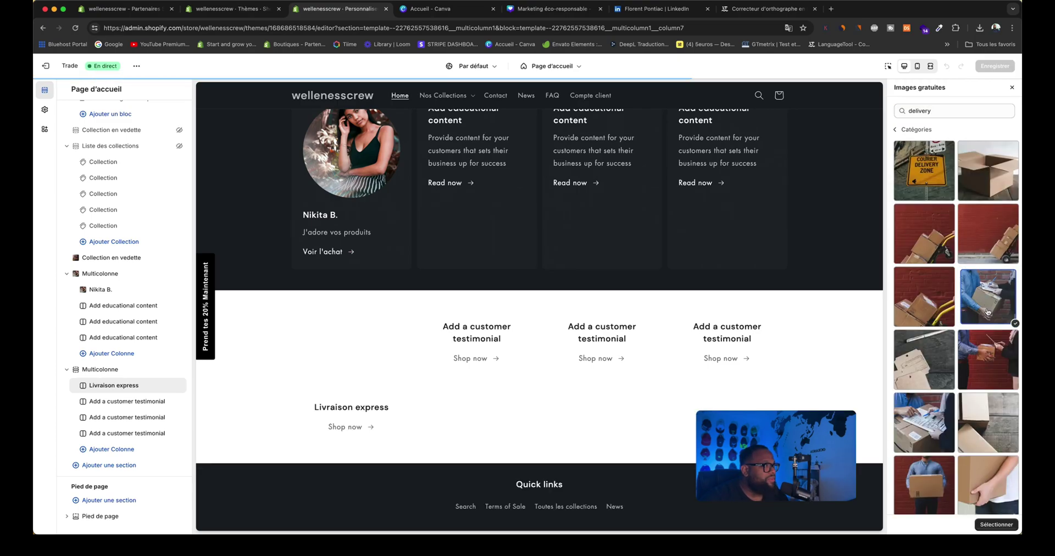
left_click(996, 525)
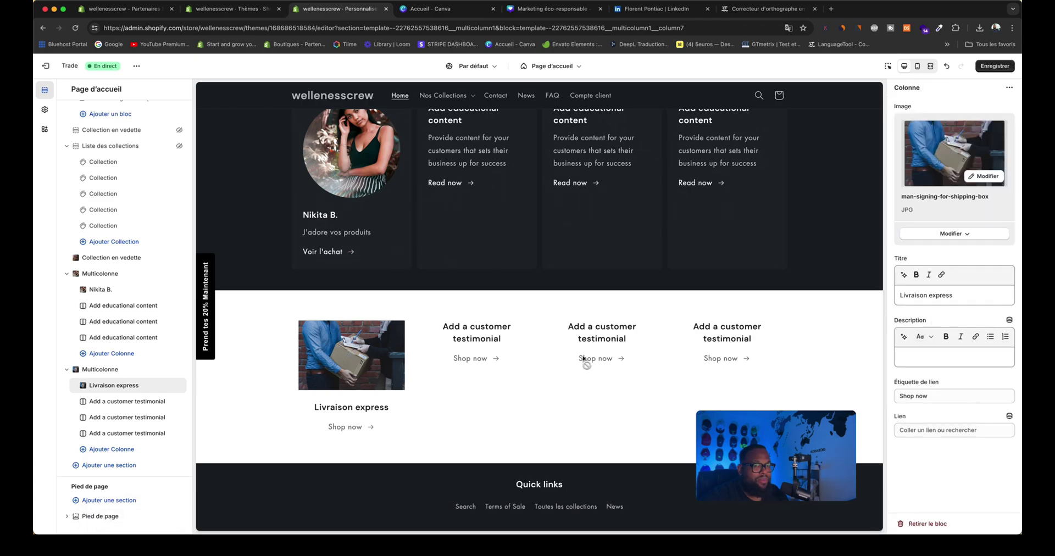
Set the last multicolumn section's image ratio to Cercle and its title size to Petit
left_click(91, 369)
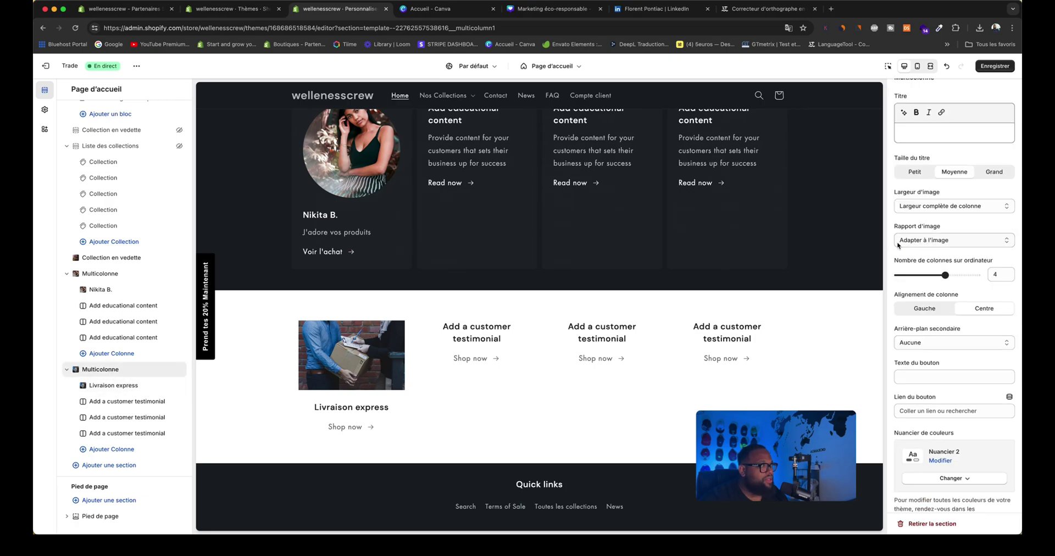
left_click(900, 242)
left_click(909, 269)
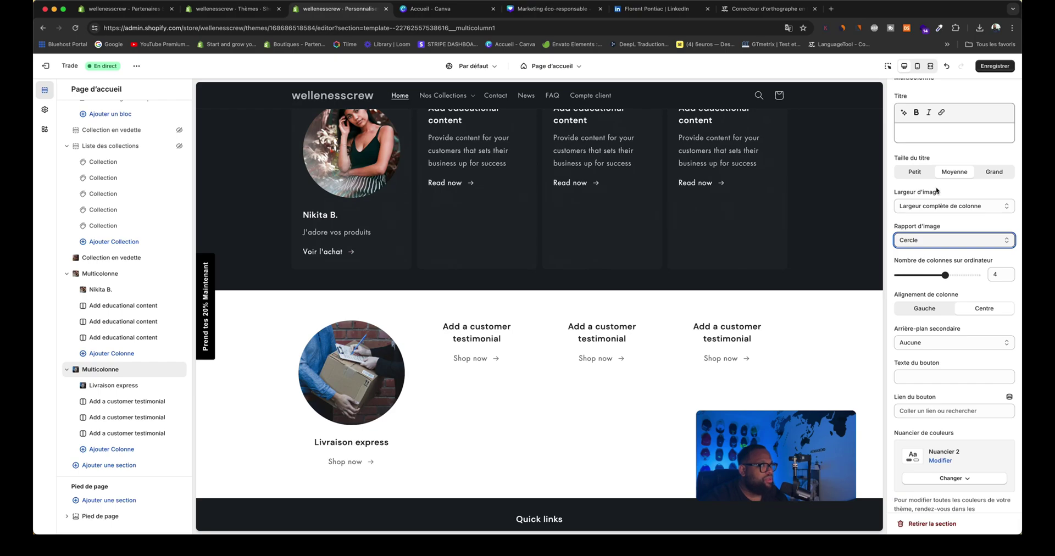
left_click(922, 173)
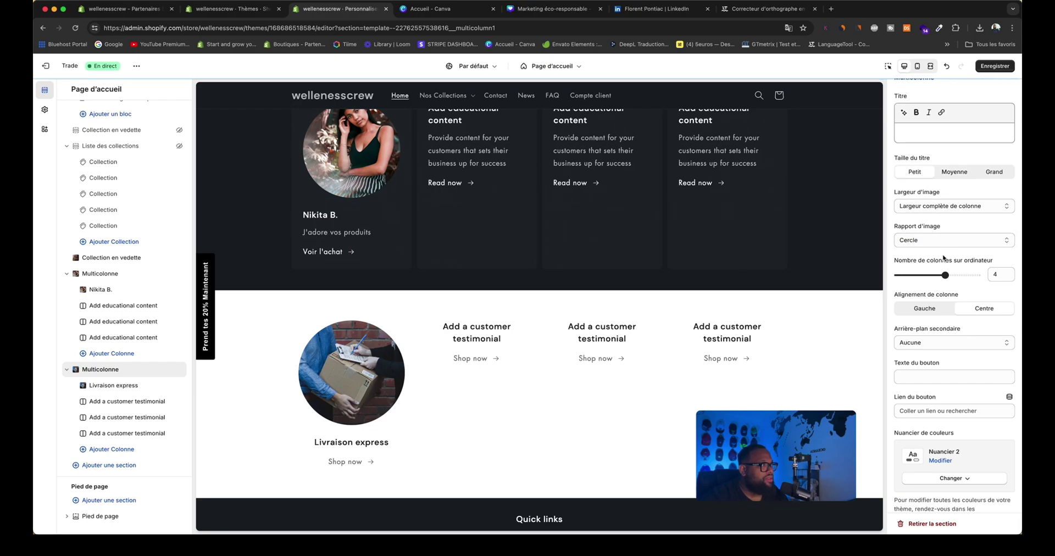
Set the last multicolumn section's image width to "Un tiers de largeur de la colonne" after trying "Demi-largeur de colonne"
scroll(931, 237, "down", 2)
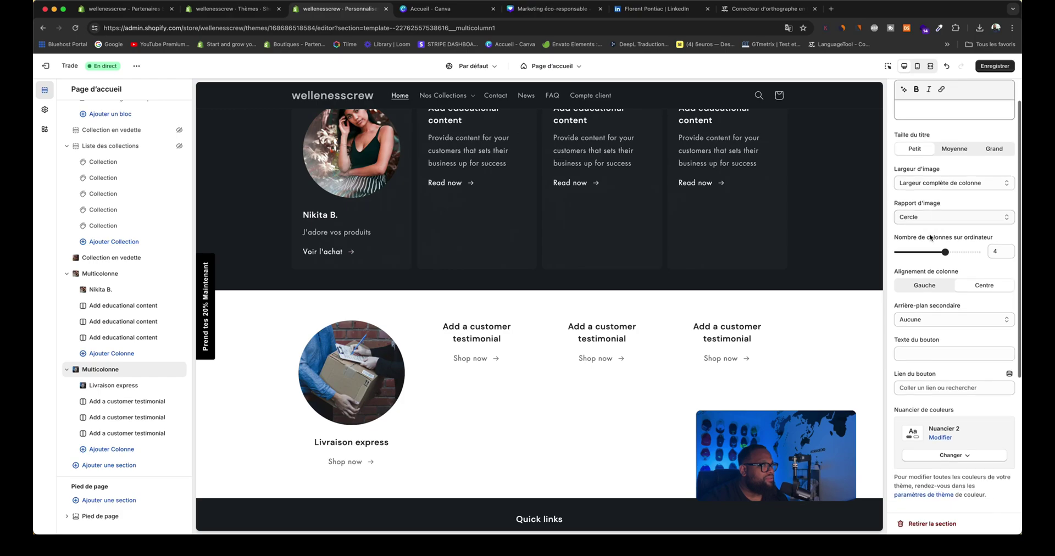
left_click(929, 175)
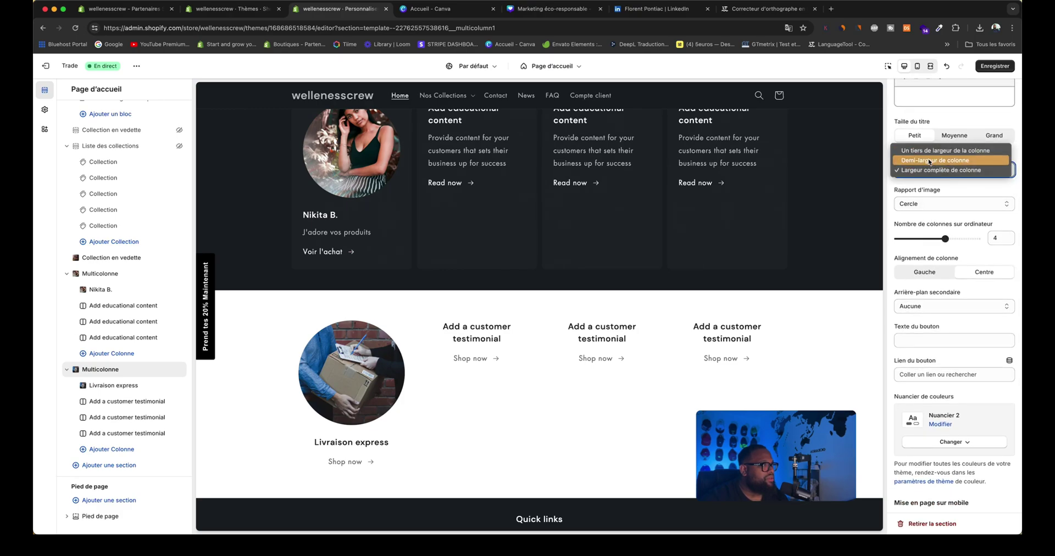
left_click(935, 160)
left_click(936, 171)
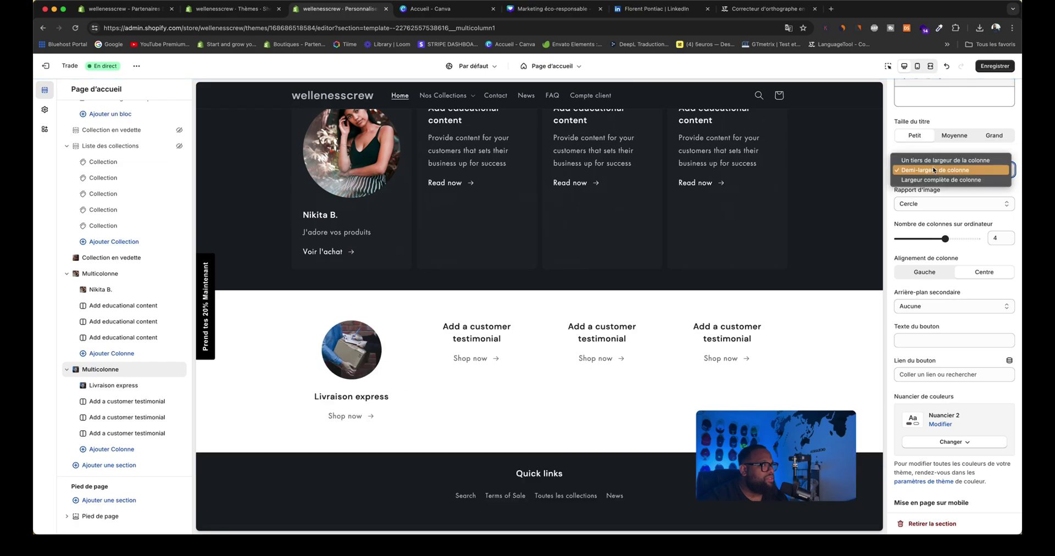
left_click(932, 163)
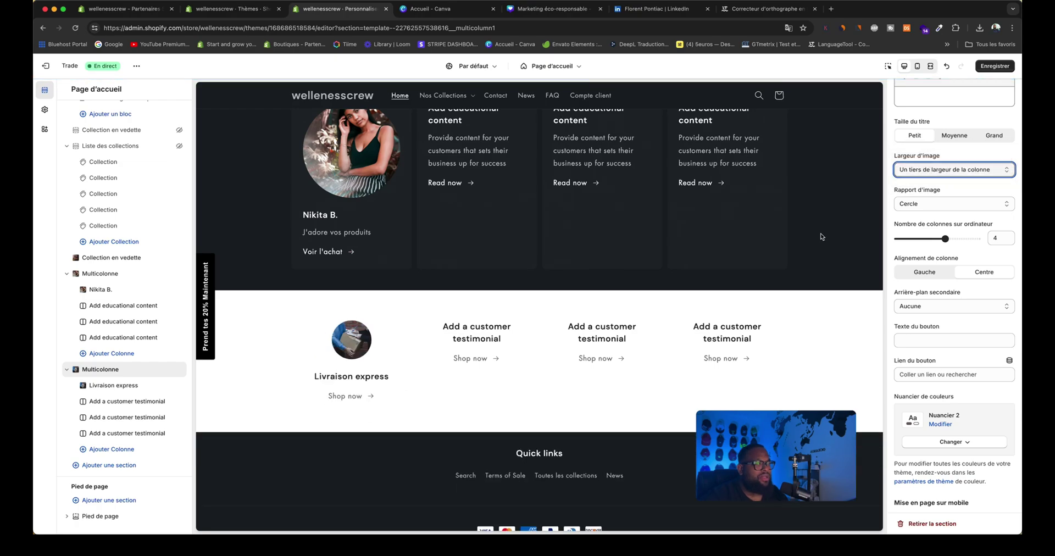
Title the second column of the last multicolumn section "Service client 24/7"
left_click(107, 402)
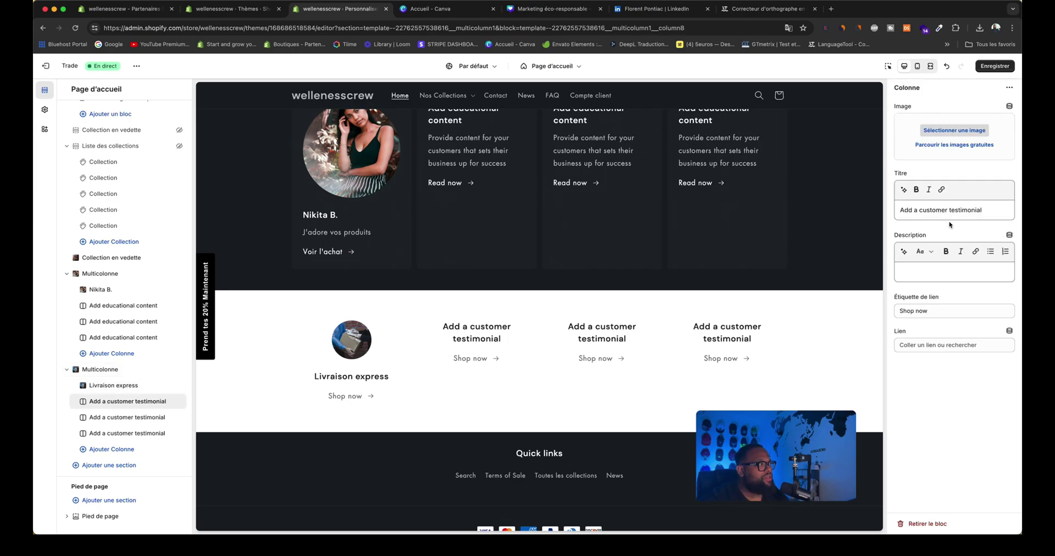
left_click_drag(988, 211, 854, 213)
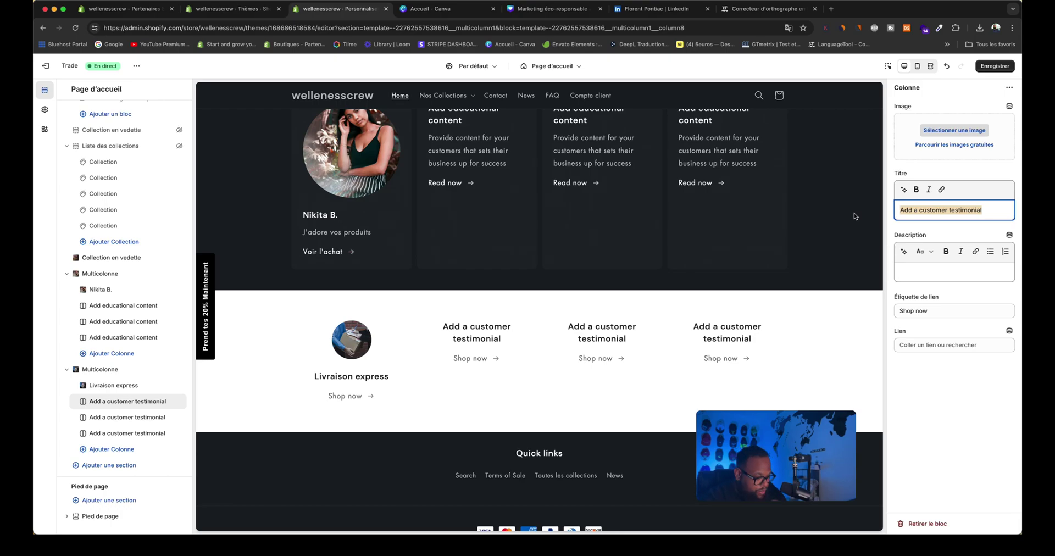
type("Service cl")
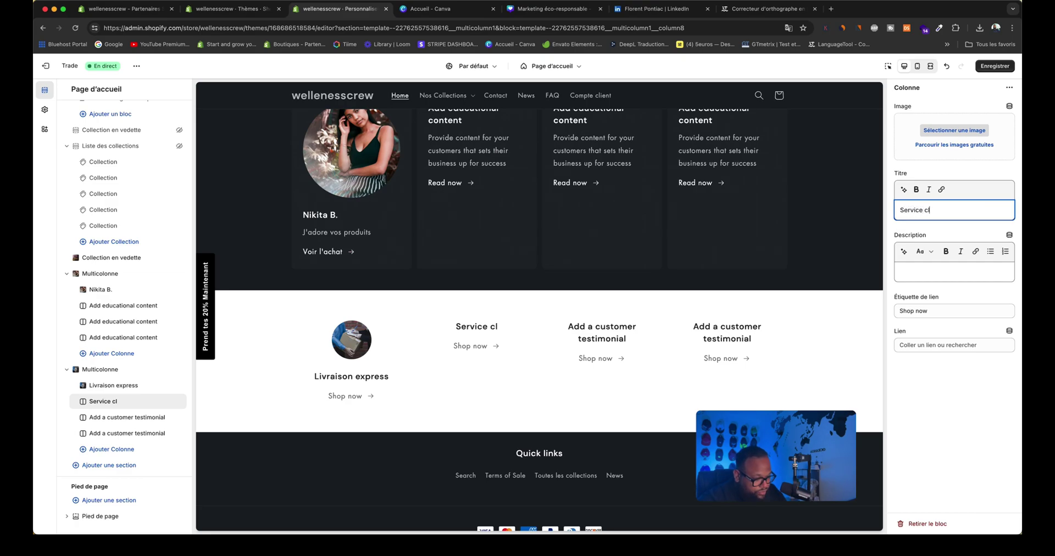
type("ient")
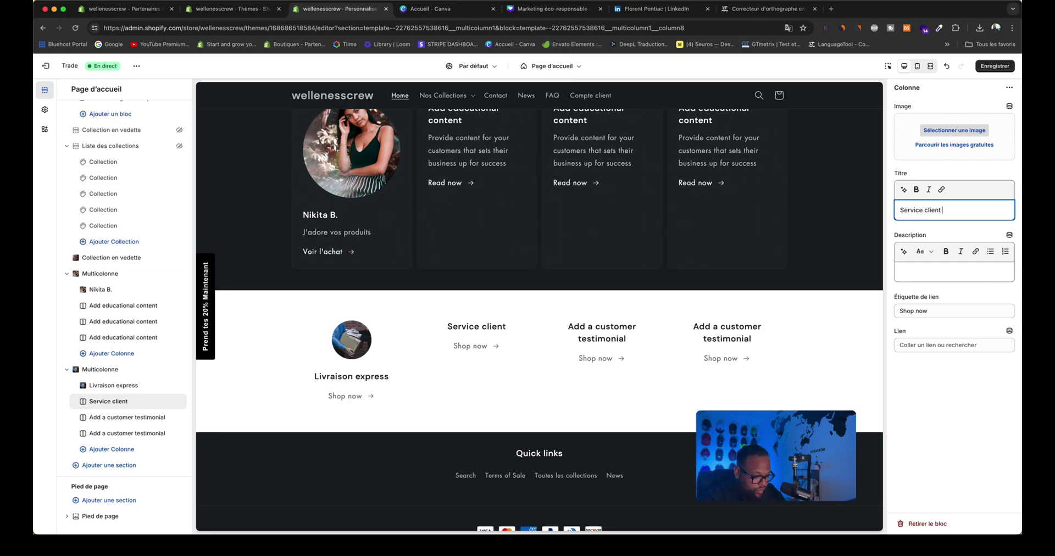
type(" 24/7")
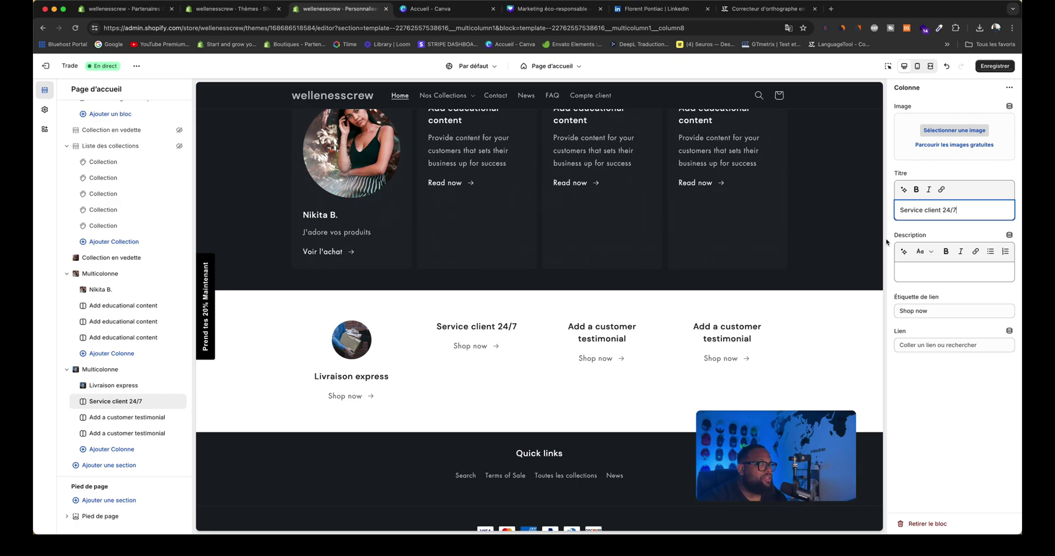
Search the free images for "customer", give the "Service client 24/7" column the customer-support-staff-ready-for-work photo and save the page
left_click(980, 146)
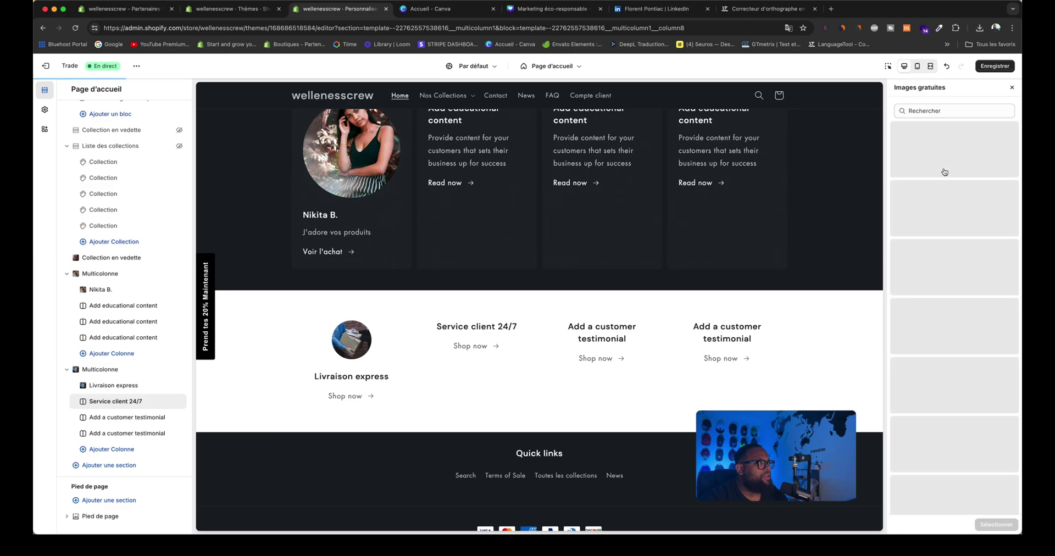
left_click(930, 112)
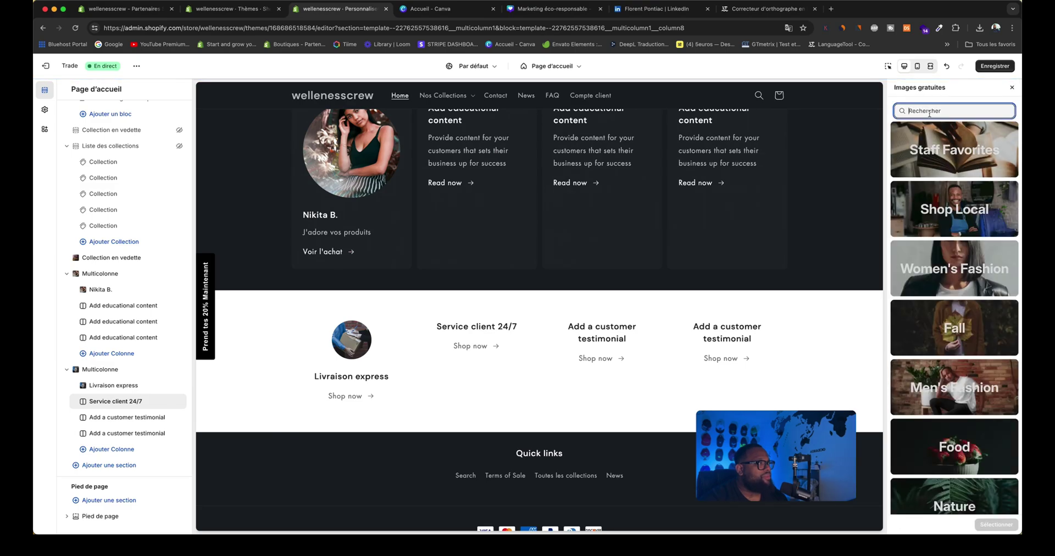
type("customer")
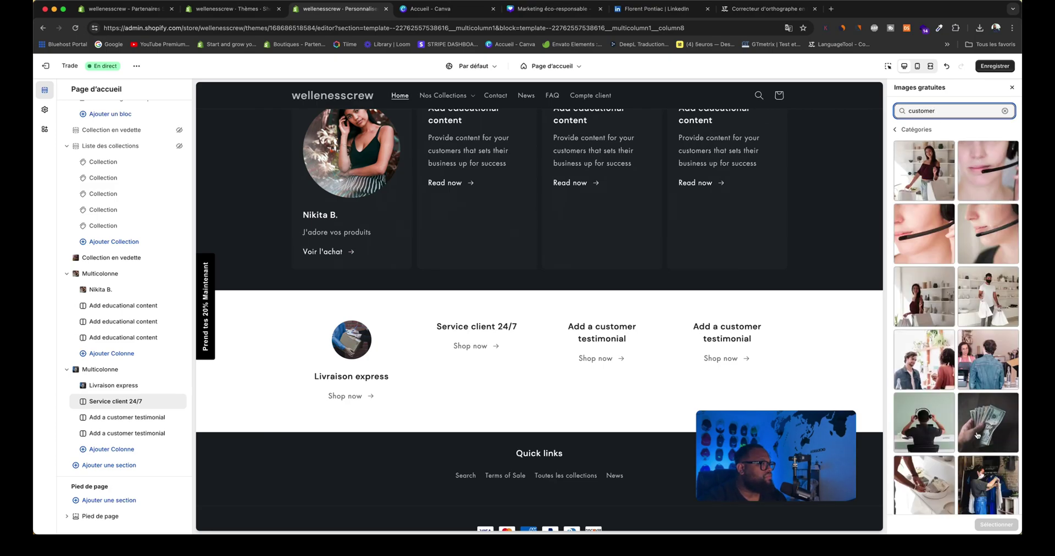
left_click(936, 424)
left_click(996, 525)
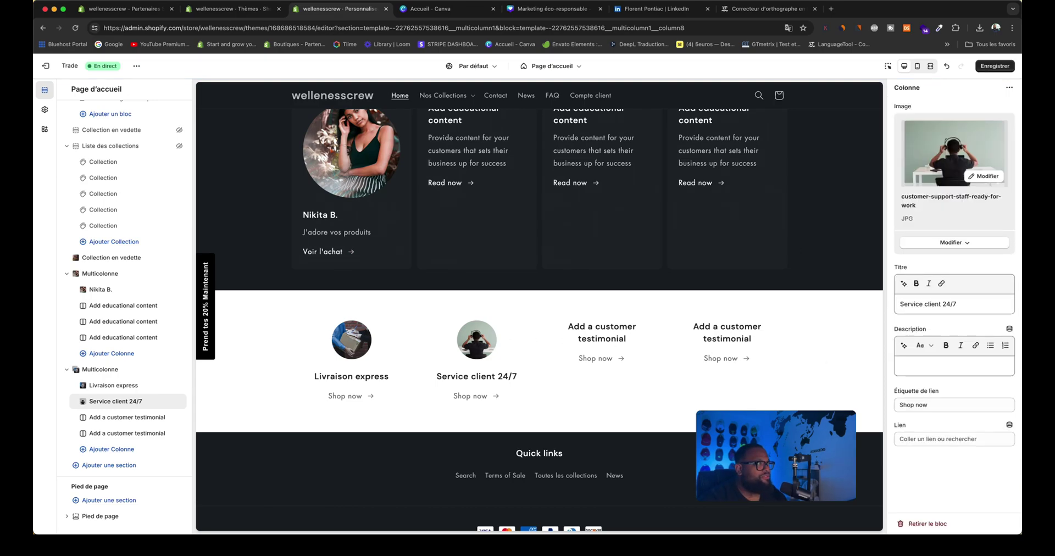
left_click(995, 66)
Add a "Collection en vedette" section at the end of the home page and pick the "Éclat et Jeunesse" collection for it
scroll(605, 209, "up", 15)
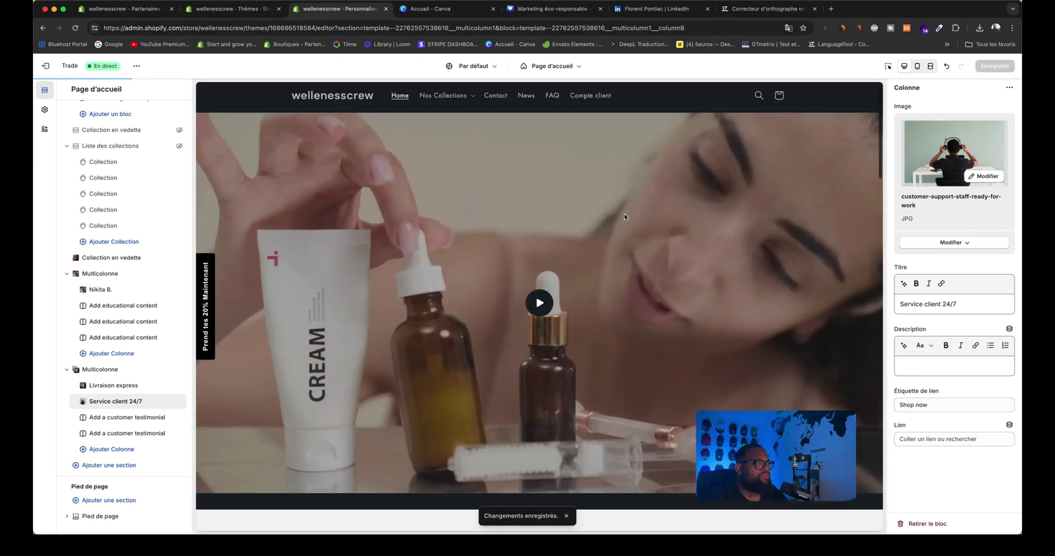
scroll(624, 214, "down", 10)
scroll(625, 217, "down", 10)
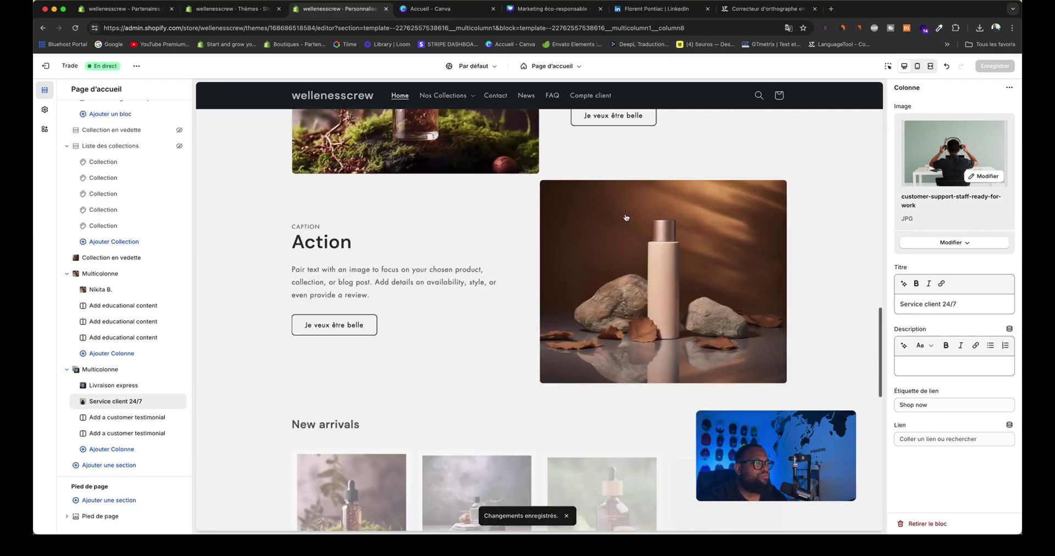
scroll(624, 219, "up", 2)
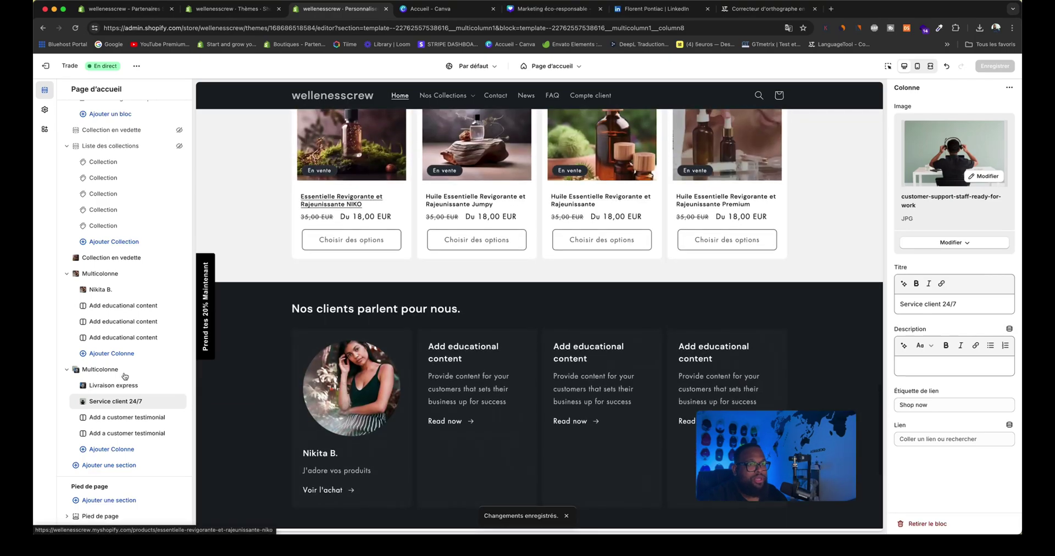
left_click(132, 466)
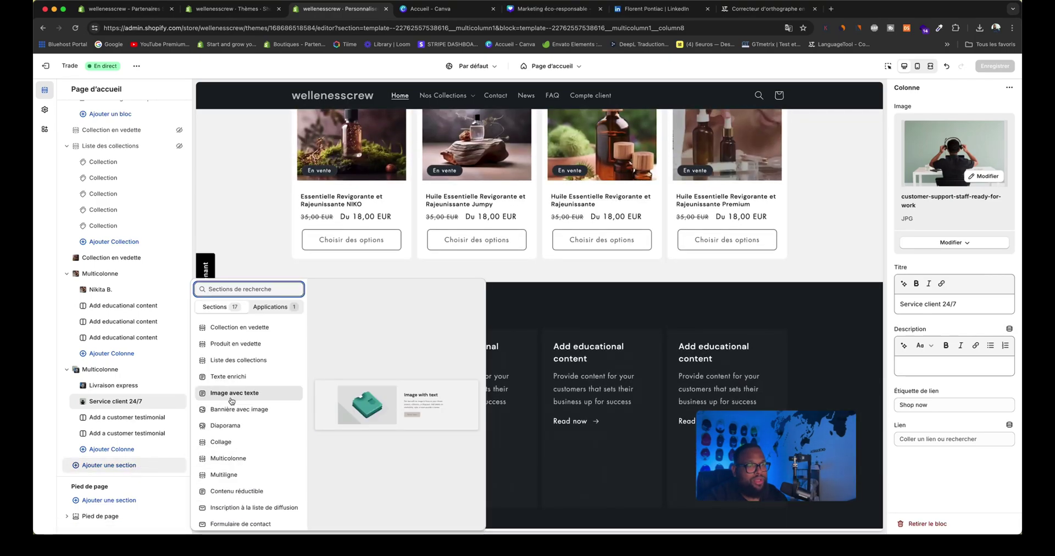
left_click(235, 328)
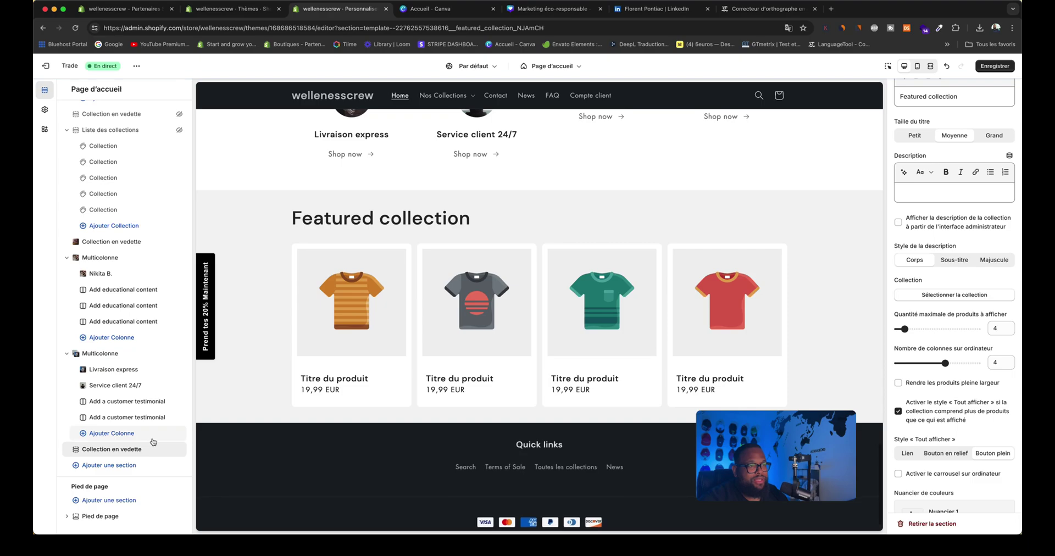
left_click(944, 296)
left_click(945, 188)
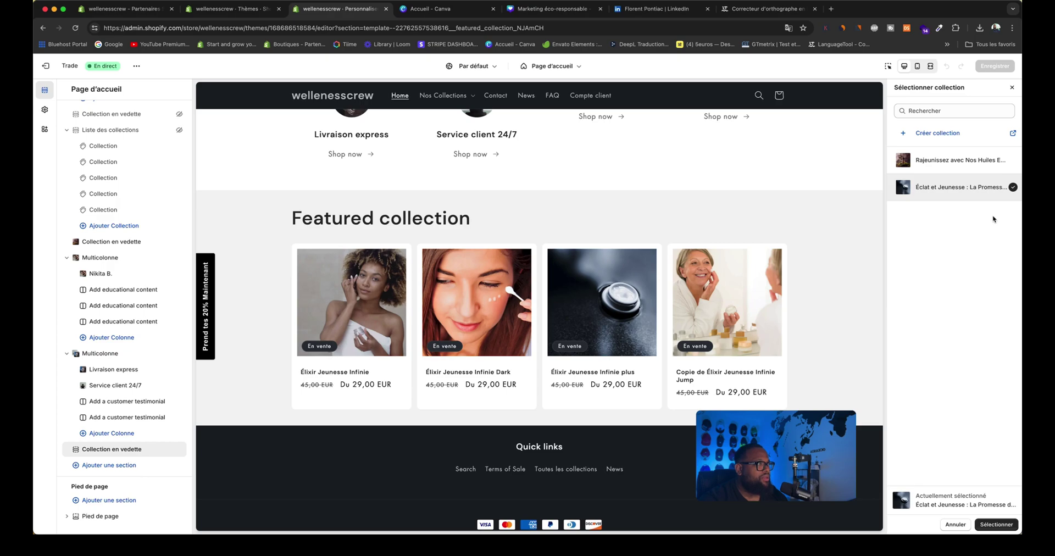
Move the new "Collection en vedette" section directly above the customer testimonial multicolumn section and confirm its collection choice
left_click_drag(83, 451, 95, 291)
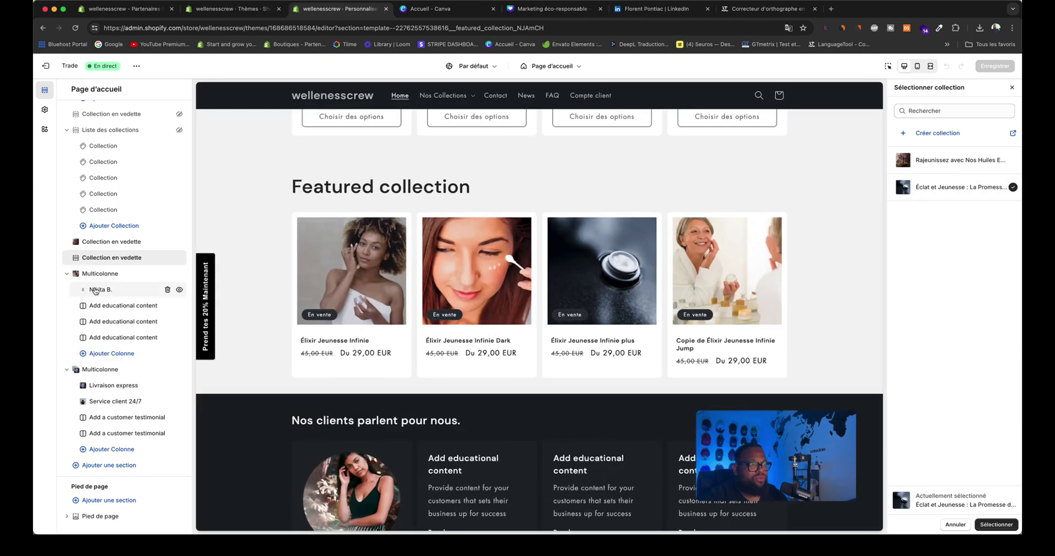
scroll(380, 270, "up", 5)
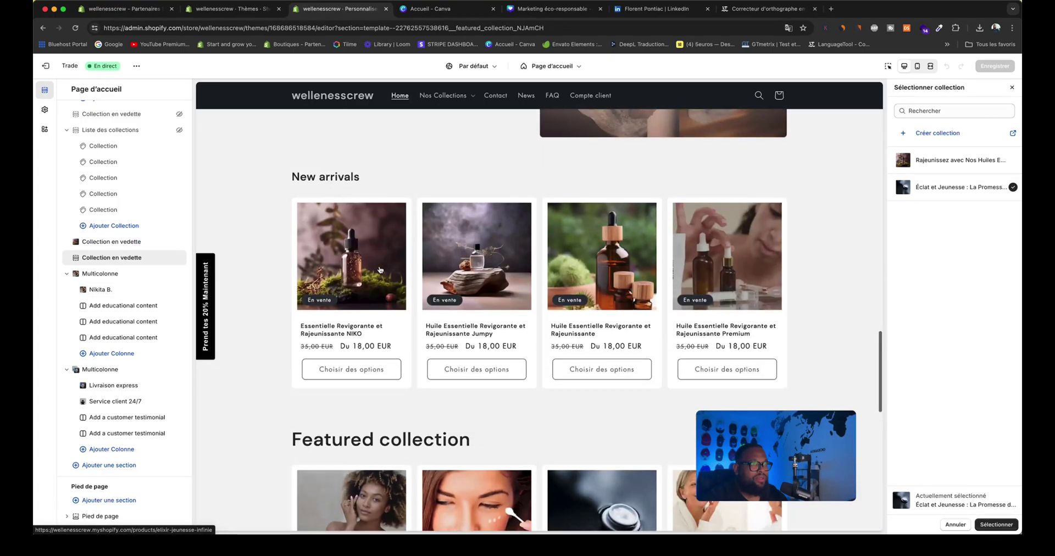
scroll(379, 270, "down", 2)
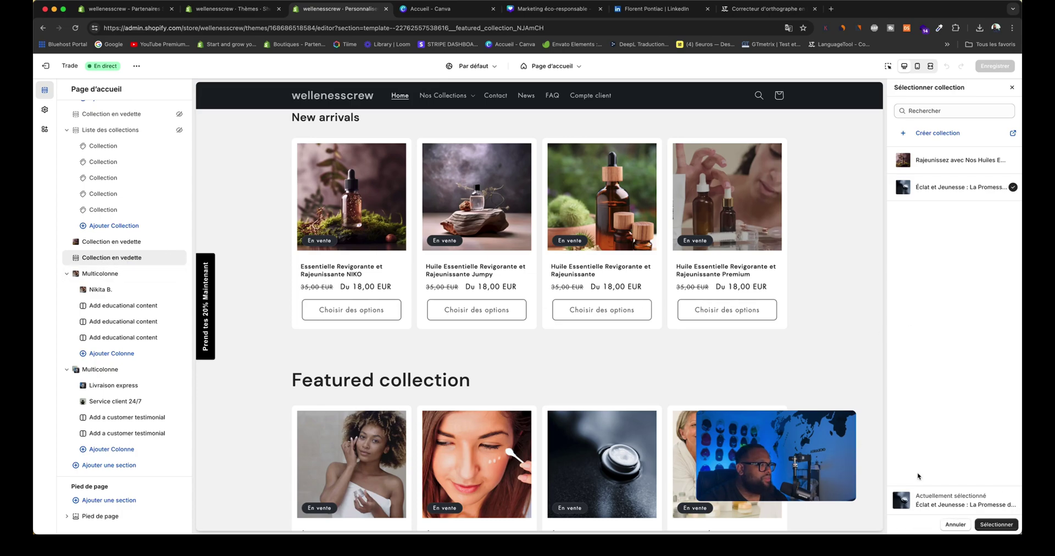
left_click(989, 524)
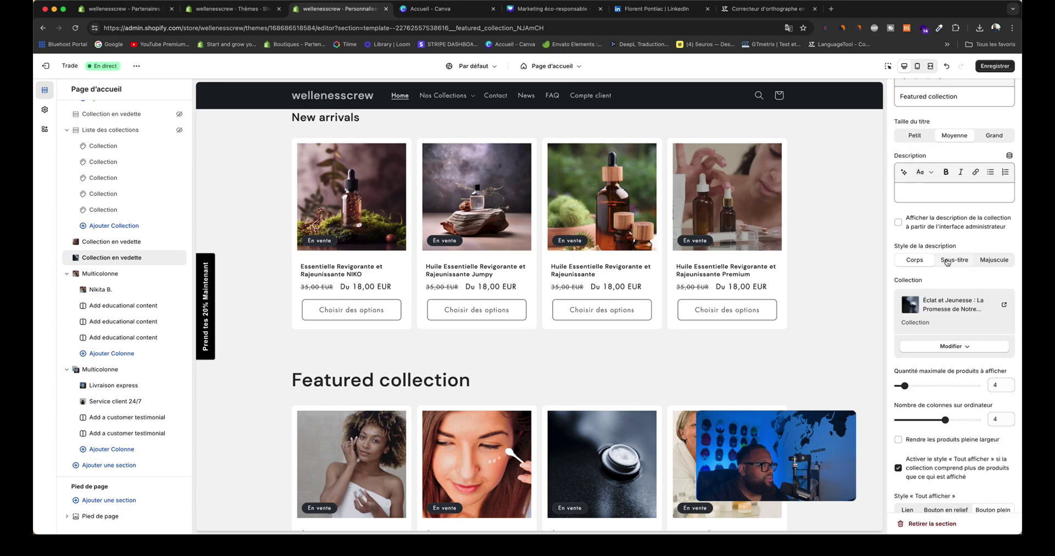
Clear the "Featured collection" title of the new "Collection en vedette" section, leaving its heading empty
left_click_drag(975, 96, 881, 96)
key("BackSpace")
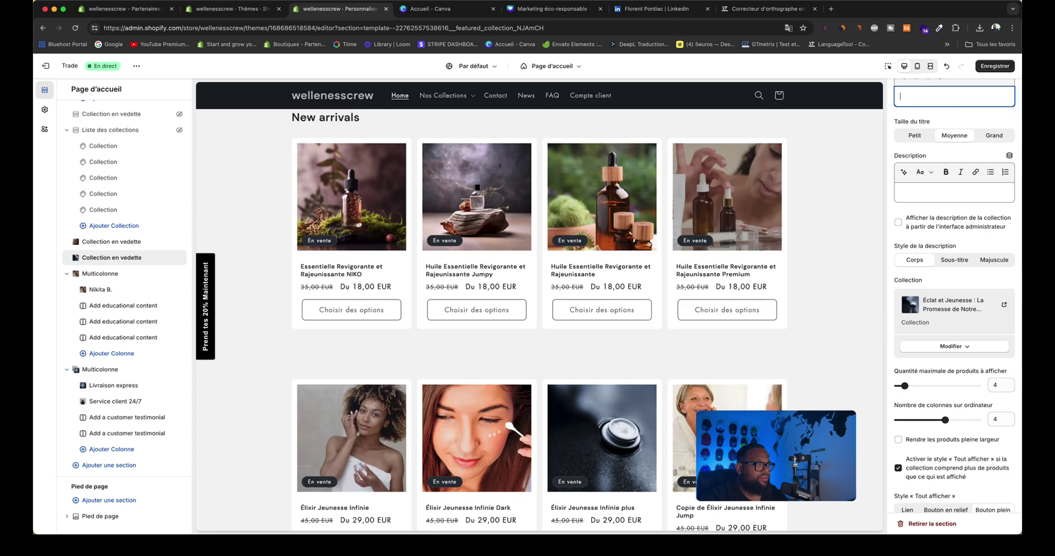
Enable the second image on hover, the vendor and the product rating on the new featured collection's product cards and save the page
scroll(956, 198, "down", 5)
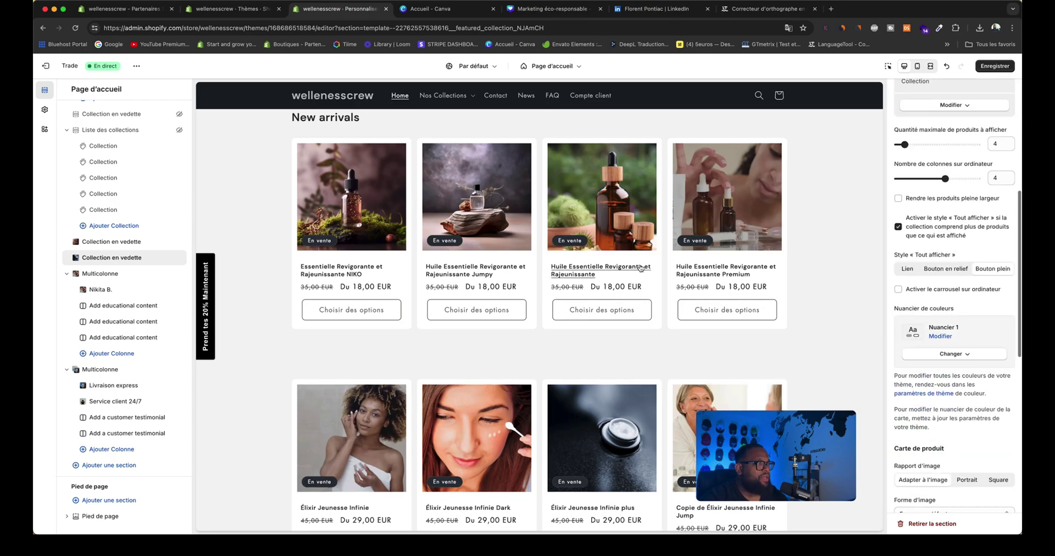
scroll(656, 266, "down", 8)
scroll(656, 266, "up", 2)
scroll(656, 266, "up", 3)
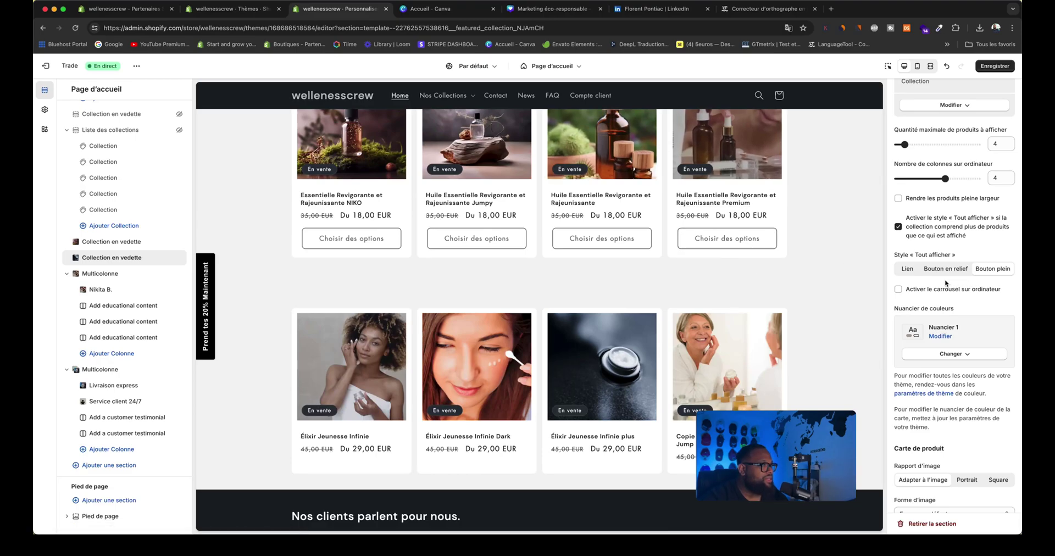
scroll(945, 283, "down", 5)
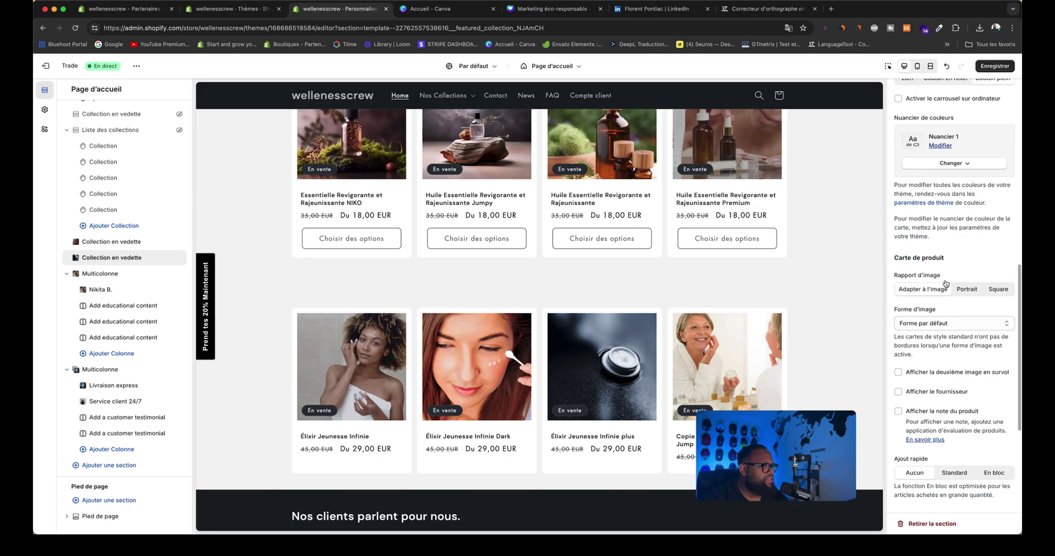
scroll(946, 283, "down", 1)
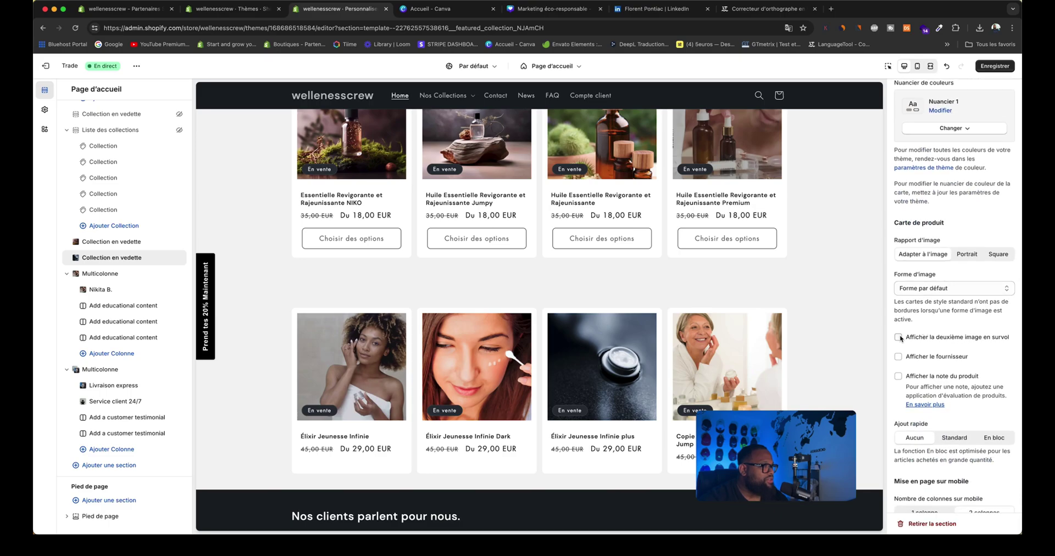
left_click(899, 357)
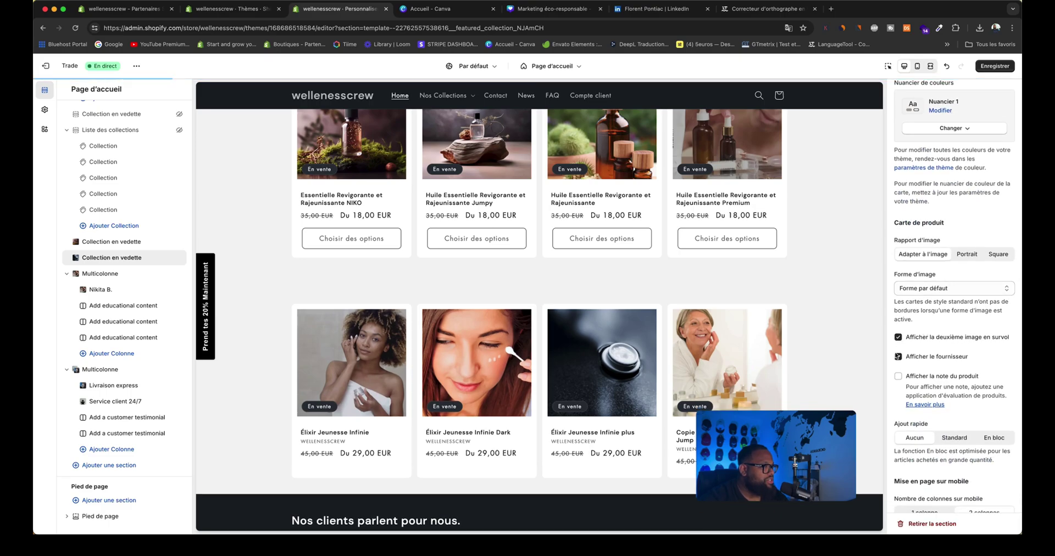
scroll(901, 363, "down", 2)
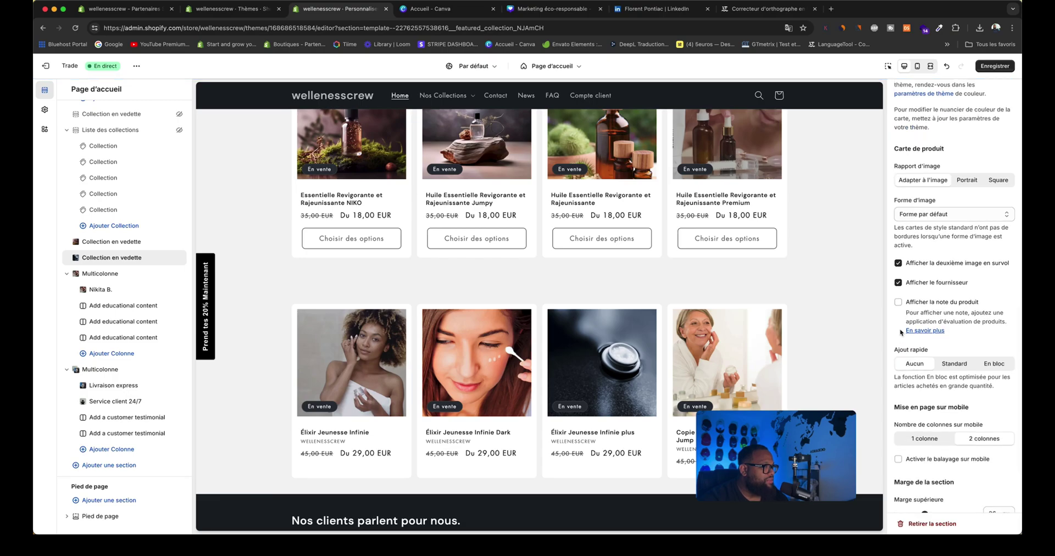
scroll(927, 322, "down", 3)
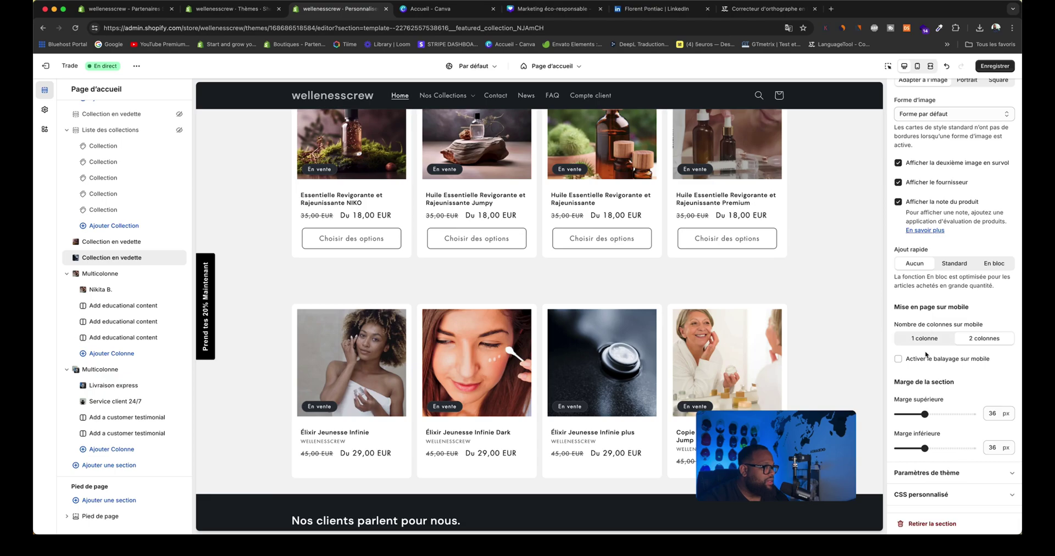
scroll(927, 355, "up", 10)
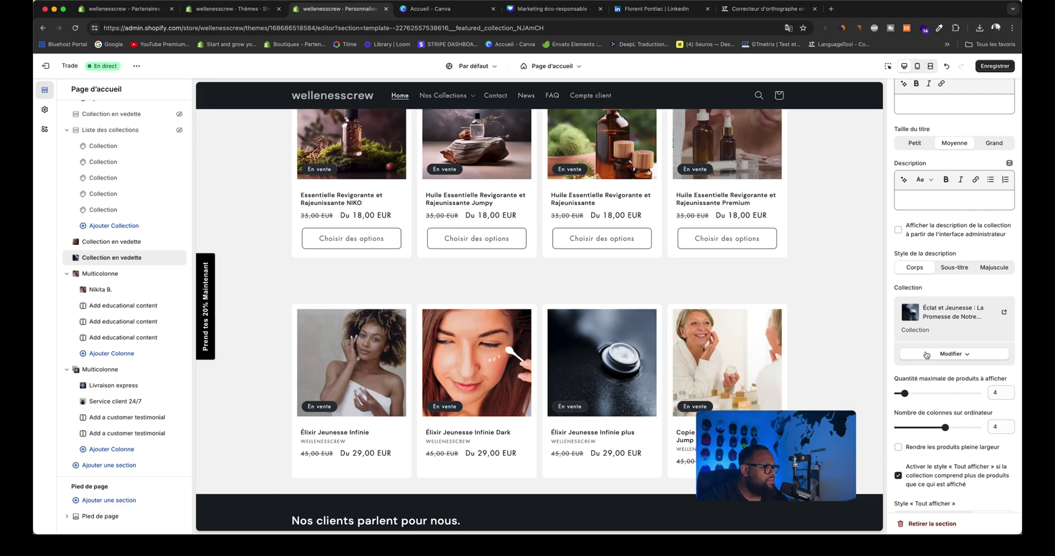
scroll(927, 355, "up", 2)
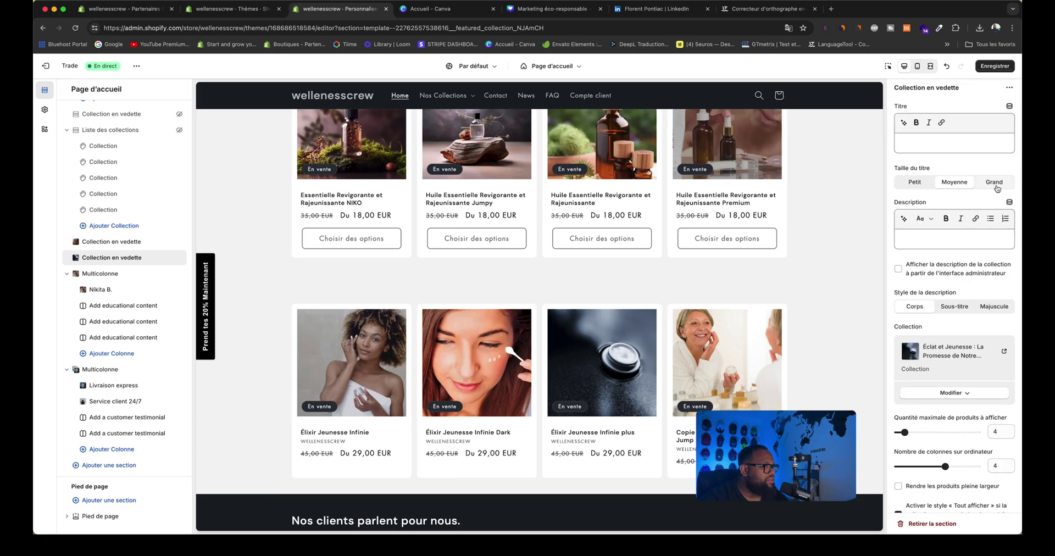
left_click(996, 66)
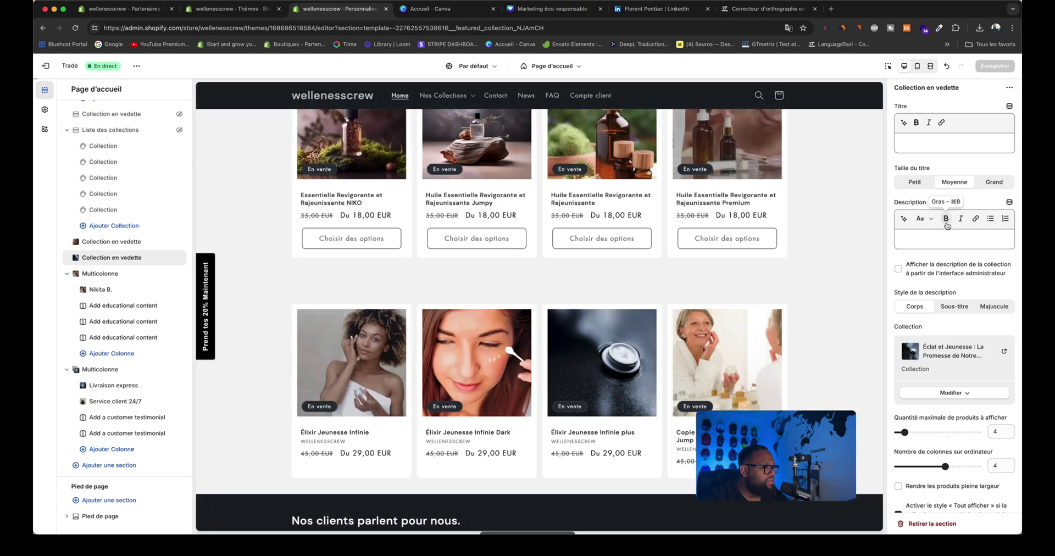
Set the image shape of the second Collection en vedette section's product cards to Cercle
scroll(949, 215, "down", 5)
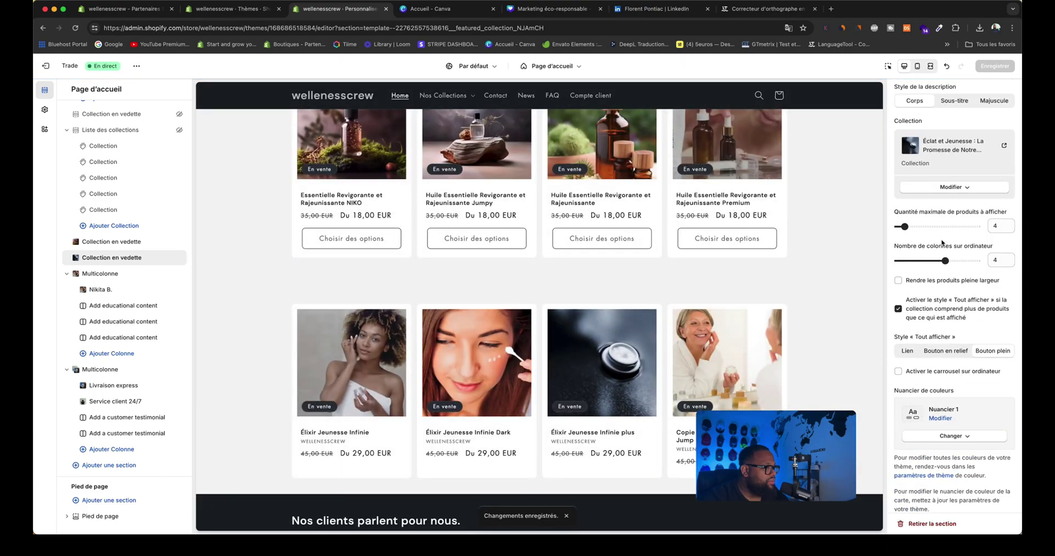
scroll(944, 238, "down", 4)
scroll(942, 243, "down", 1)
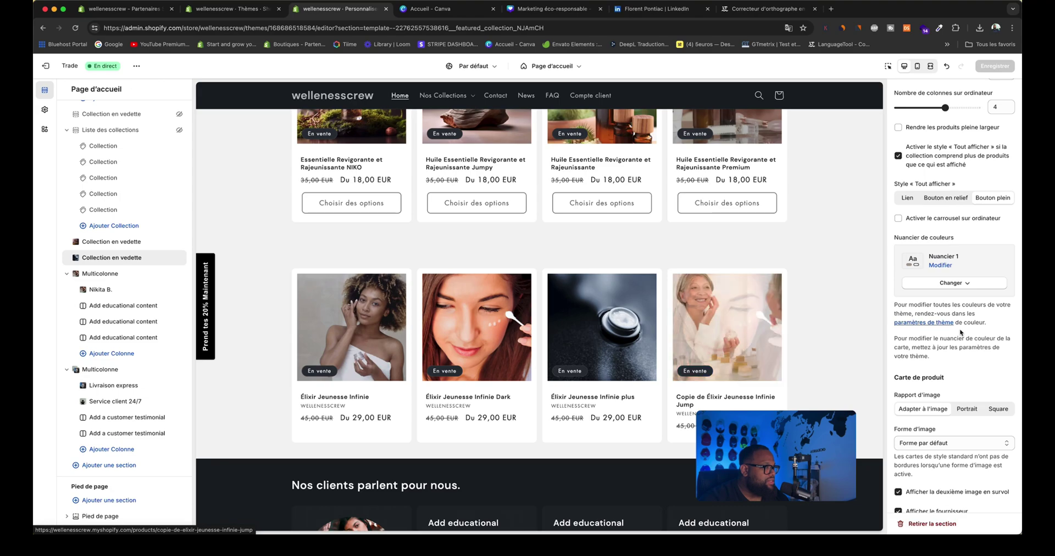
left_click(953, 444)
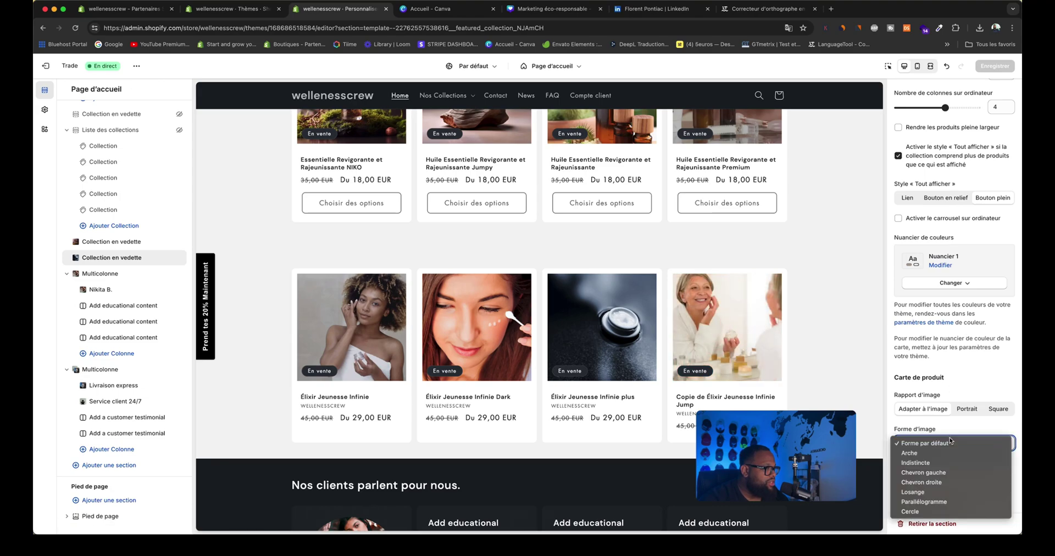
left_click(940, 510)
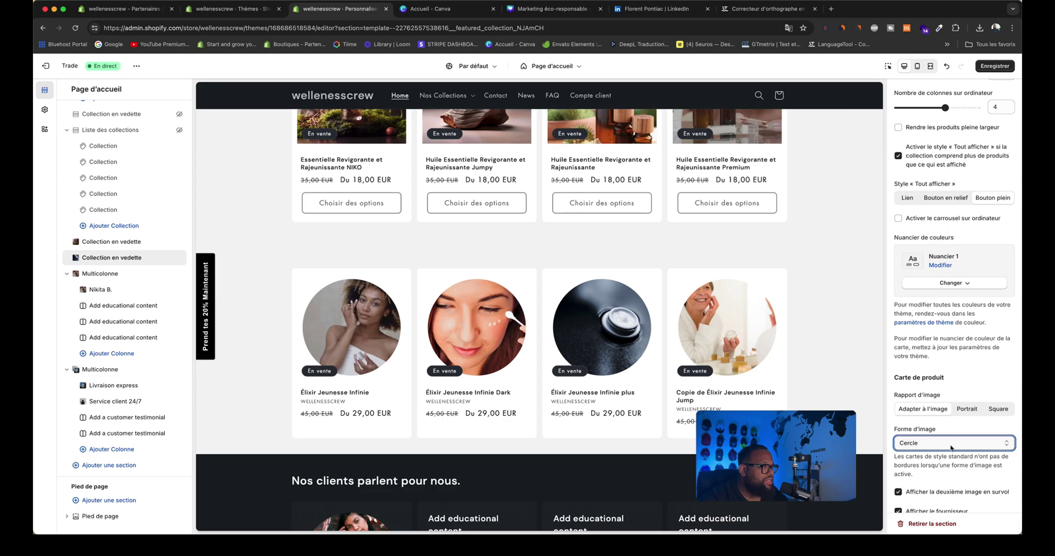
Try the Portrait and Square image ratios on the product cards and restore Adapter à l'image
left_click(976, 411)
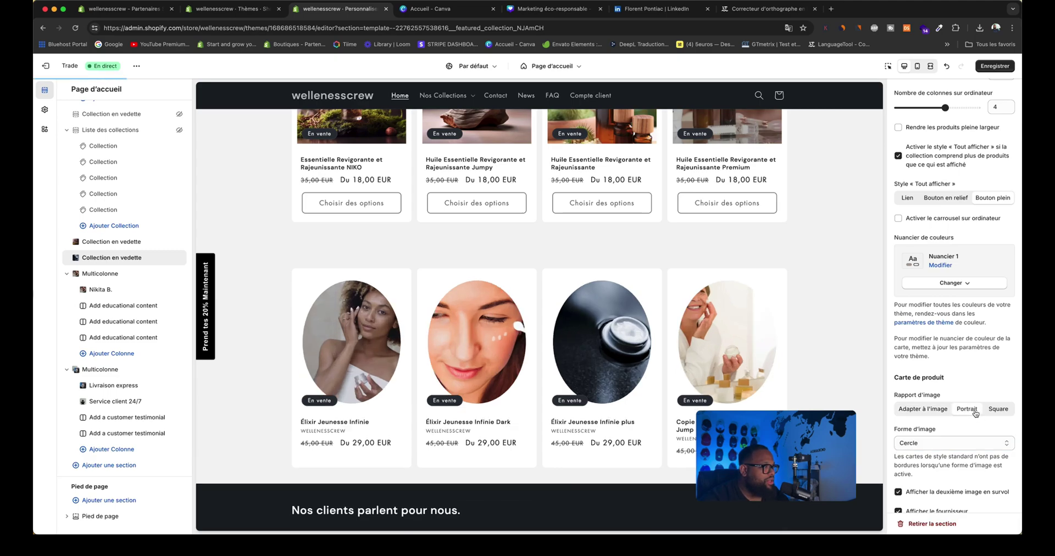
left_click(992, 411)
left_click(927, 411)
Try the Parallélogramme and Losange image shapes on the product cards and return to Cercle
left_click(935, 443)
left_click(934, 433)
left_click(942, 443)
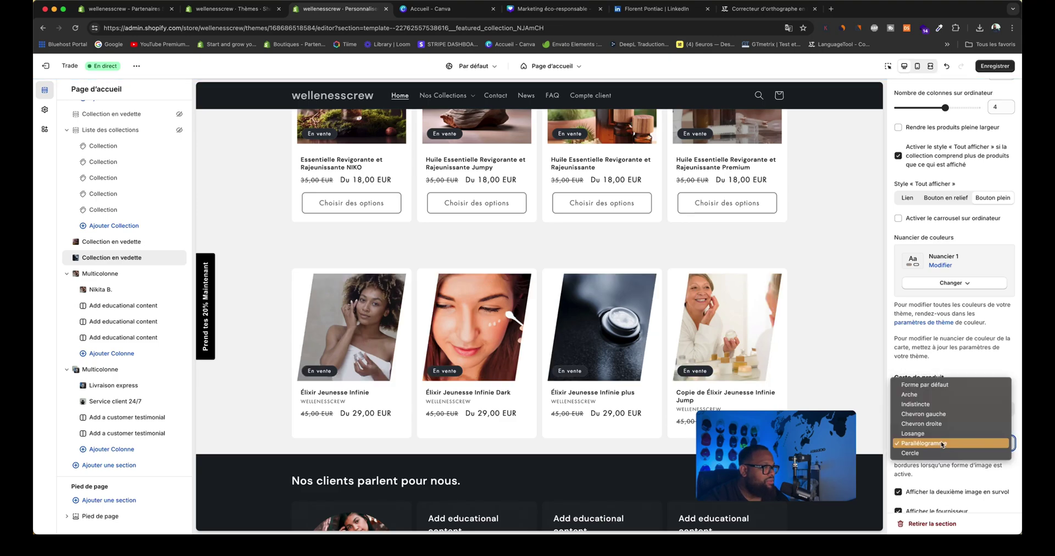
left_click(940, 434)
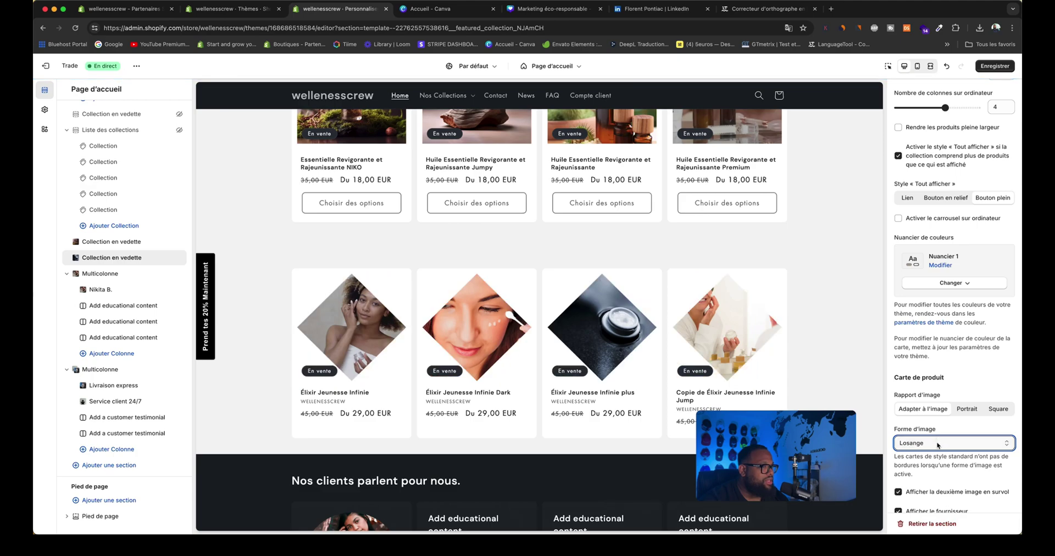
left_click(938, 444)
left_click(932, 466)
Set the featured collection's Ajout rapide option to Standard and save the theme changes
scroll(938, 437, "down", 3)
scroll(940, 445, "down", 3)
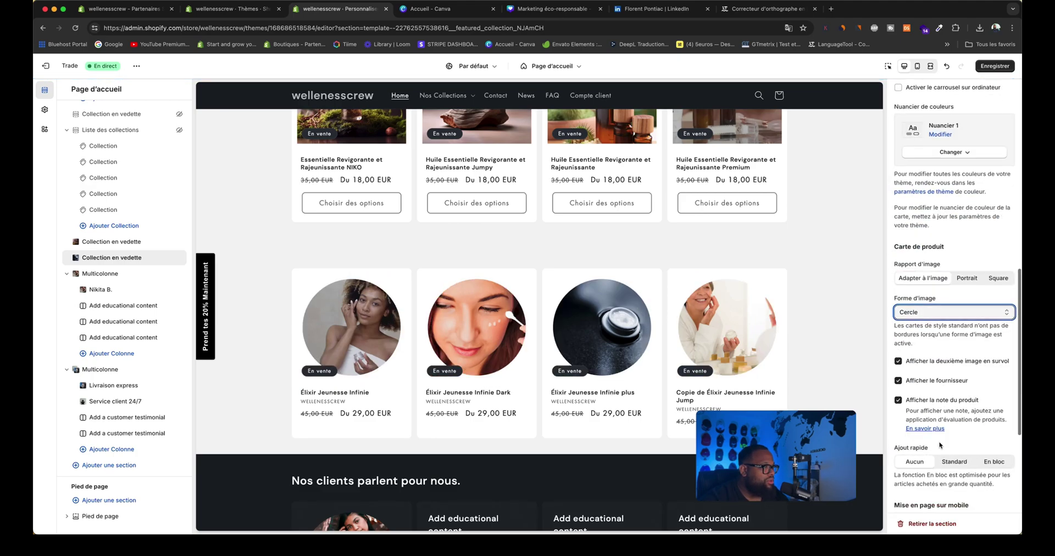
left_click(954, 390)
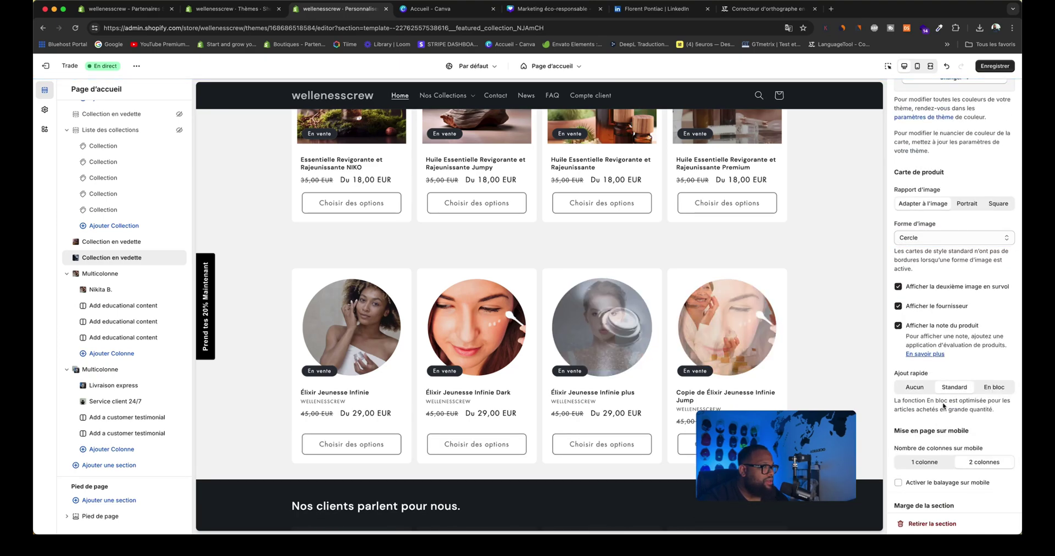
left_click(988, 392)
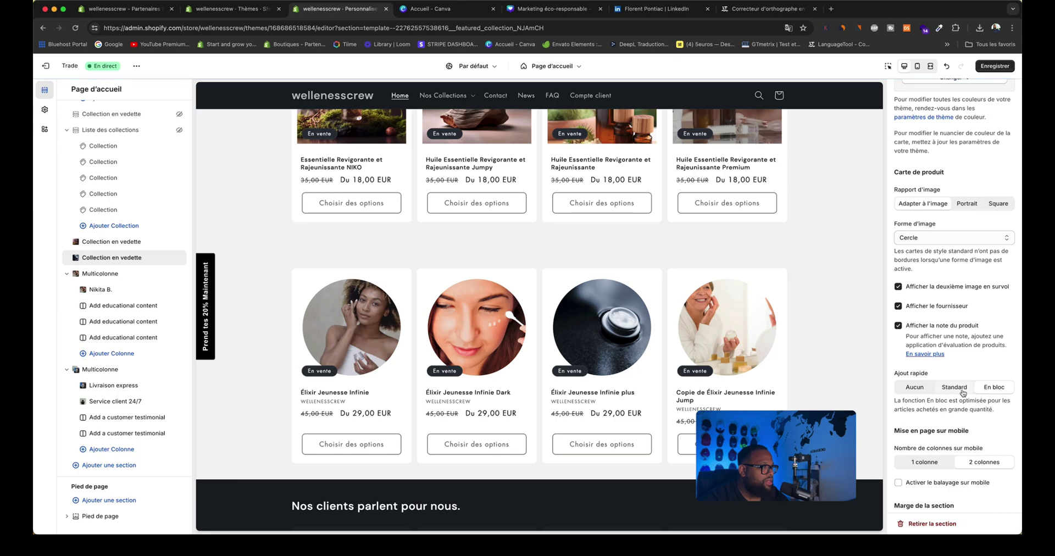
left_click(963, 390)
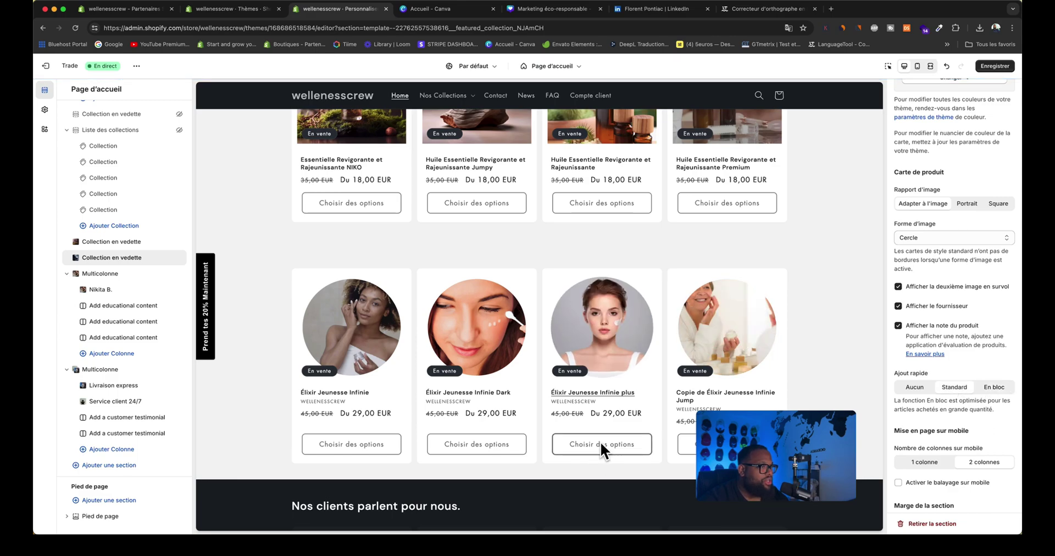
left_click(996, 66)
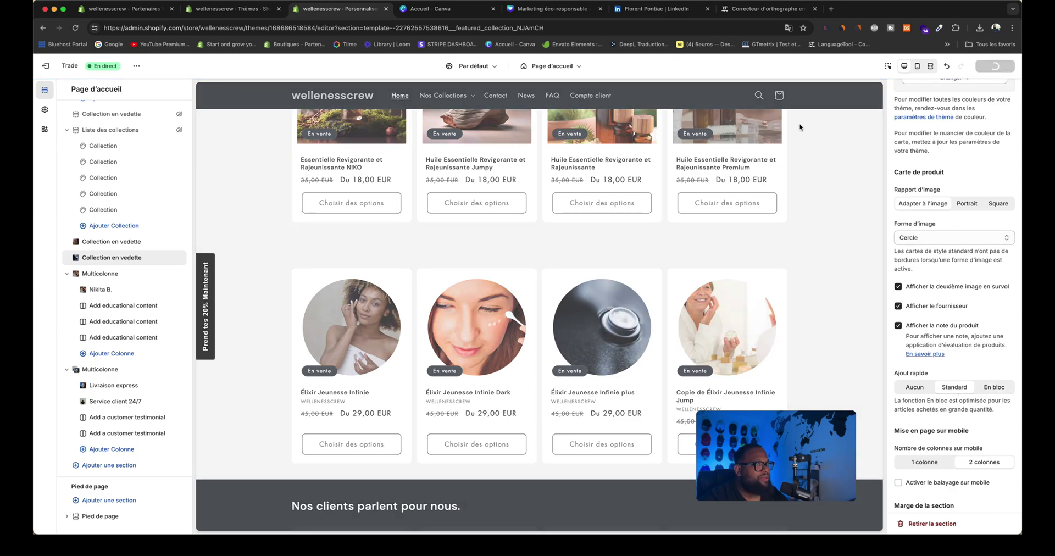
Review the whole home page in the full-width preview down to the footer, and return to the desktop editing view
left_click(931, 67)
scroll(589, 186, "up", 10)
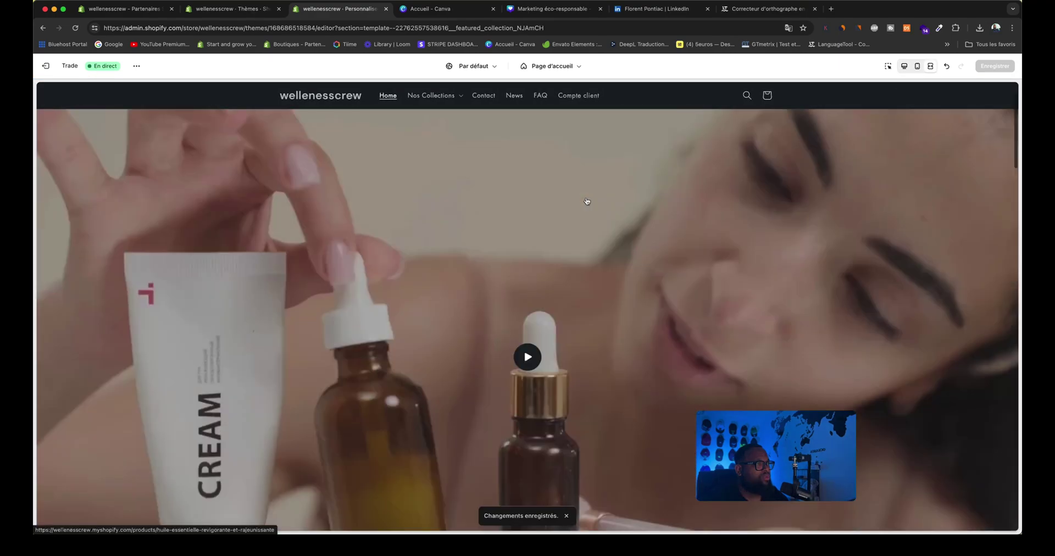
scroll(587, 201, "down", 15)
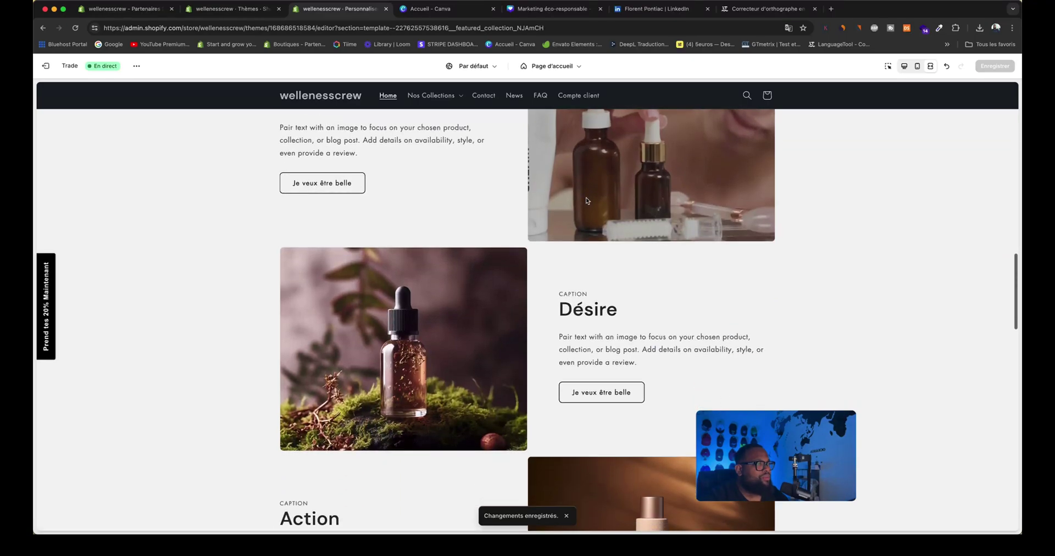
scroll(587, 201, "down", 20)
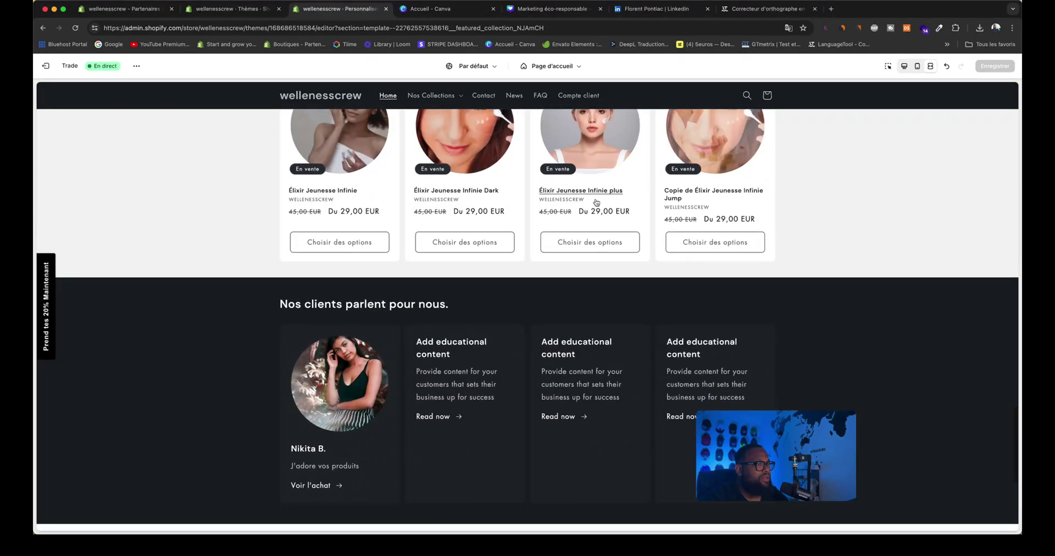
scroll(632, 219, "up", 15)
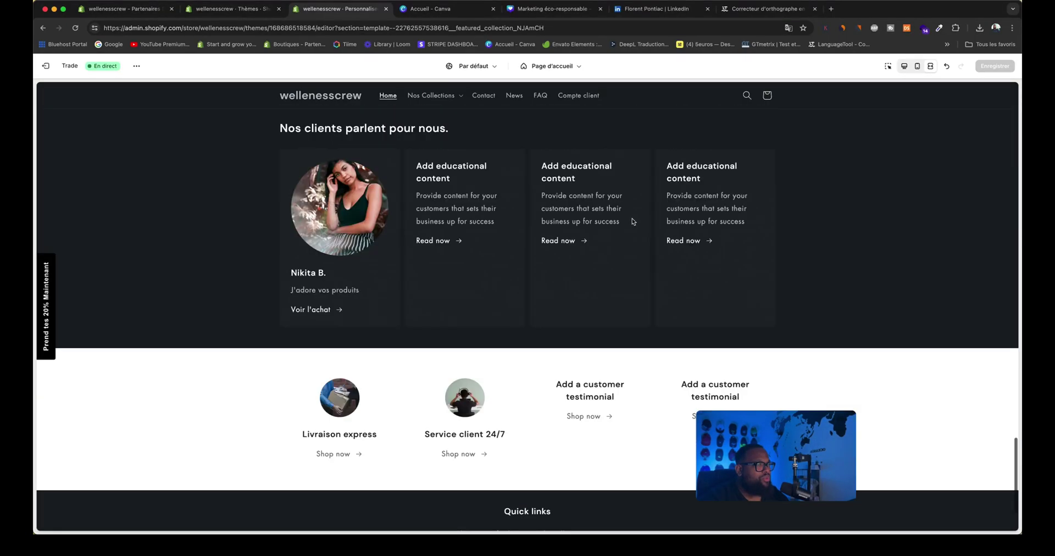
scroll(632, 221, "down", 20)
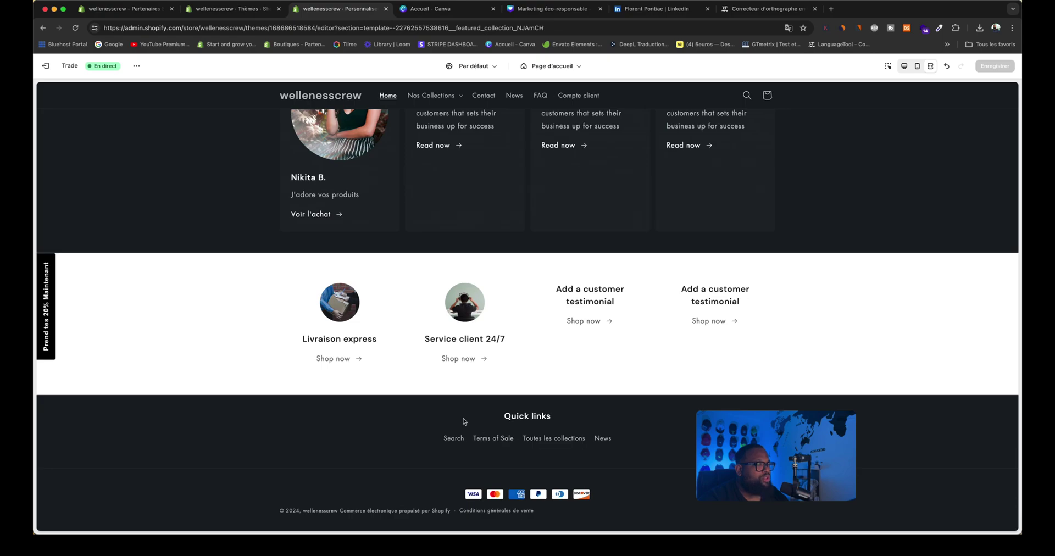
scroll(612, 370, "up", 15)
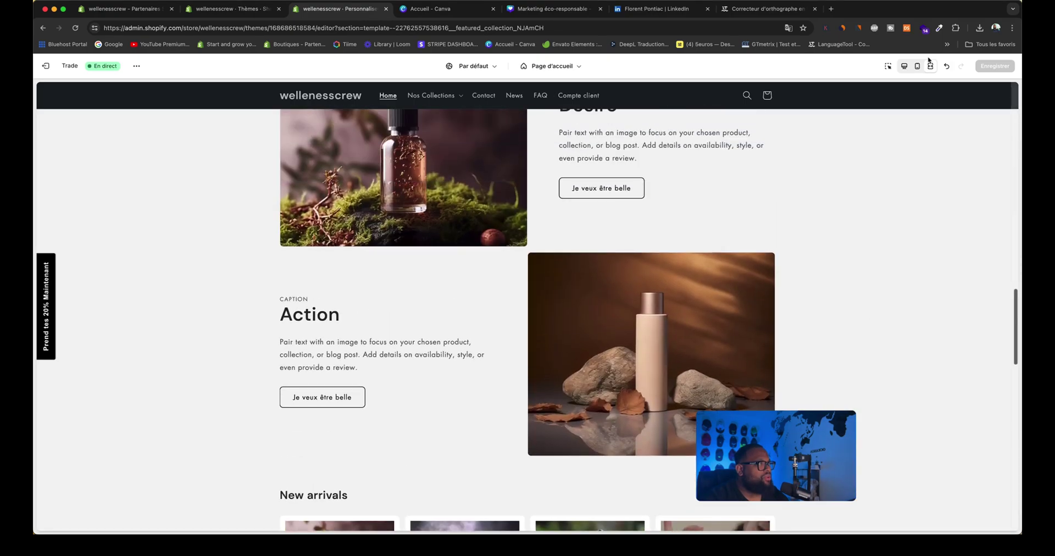
left_click(903, 67)
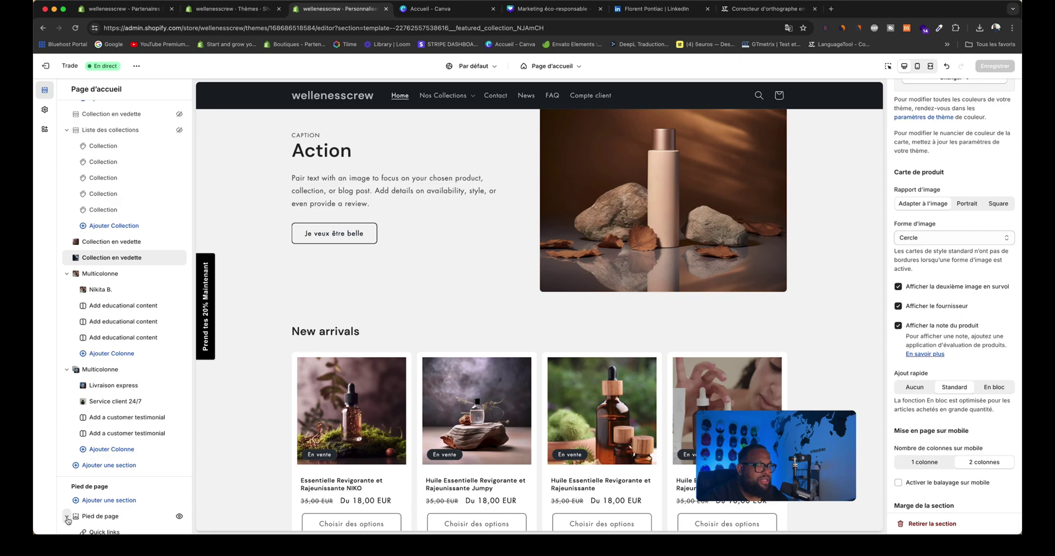
Add a second Menu block and an Image block to the footer
scroll(68, 512, "down", 2)
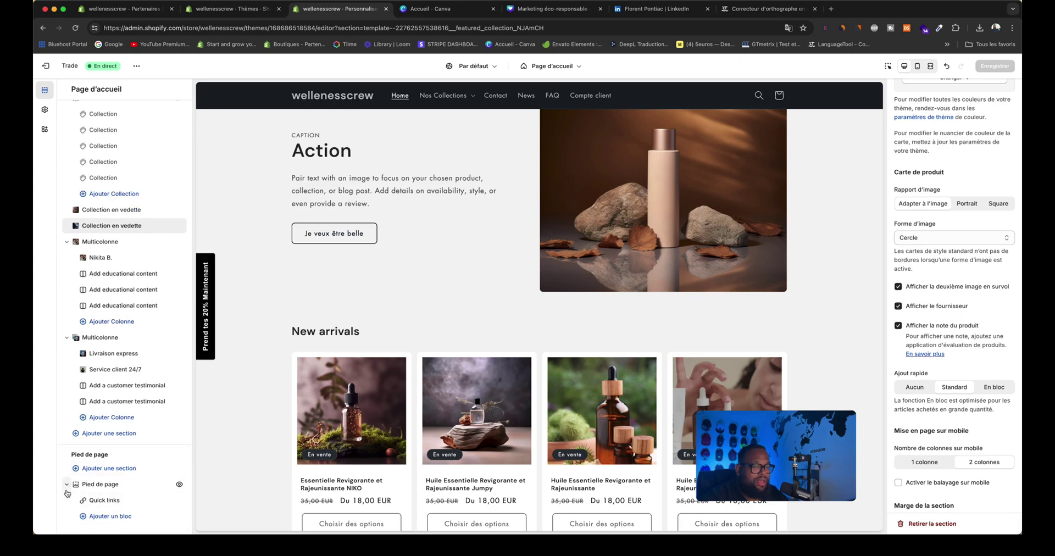
left_click(118, 518)
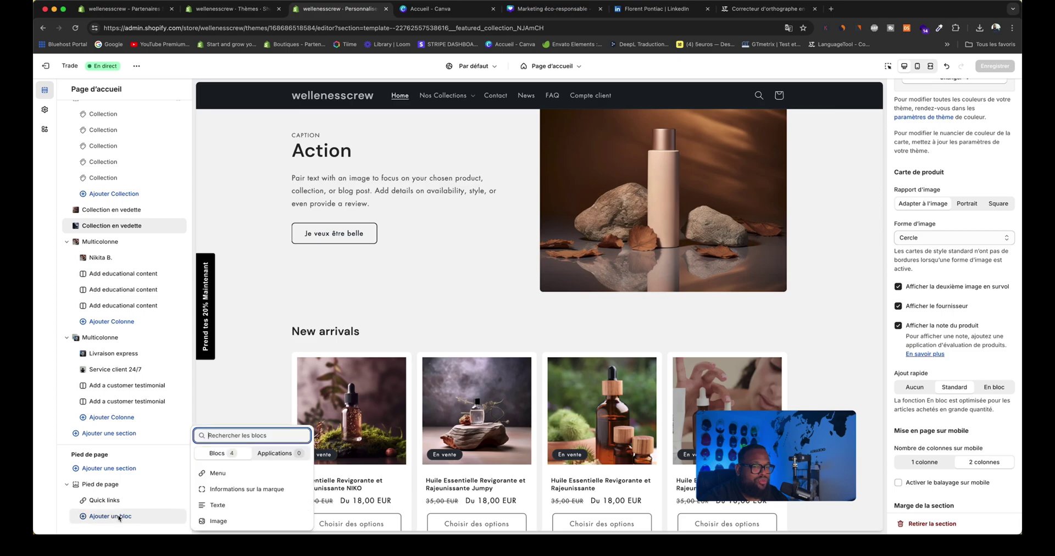
left_click(233, 479)
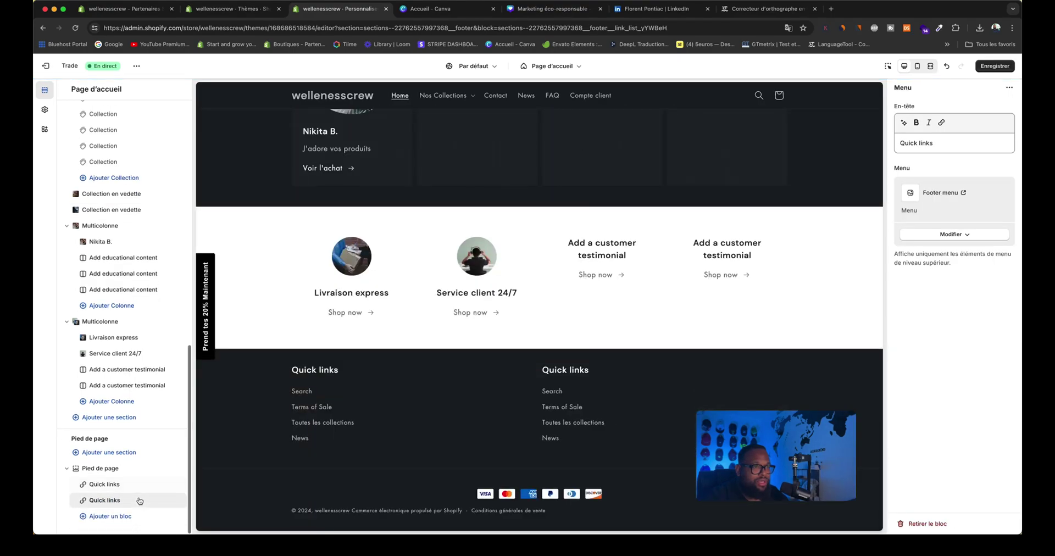
left_click(114, 516)
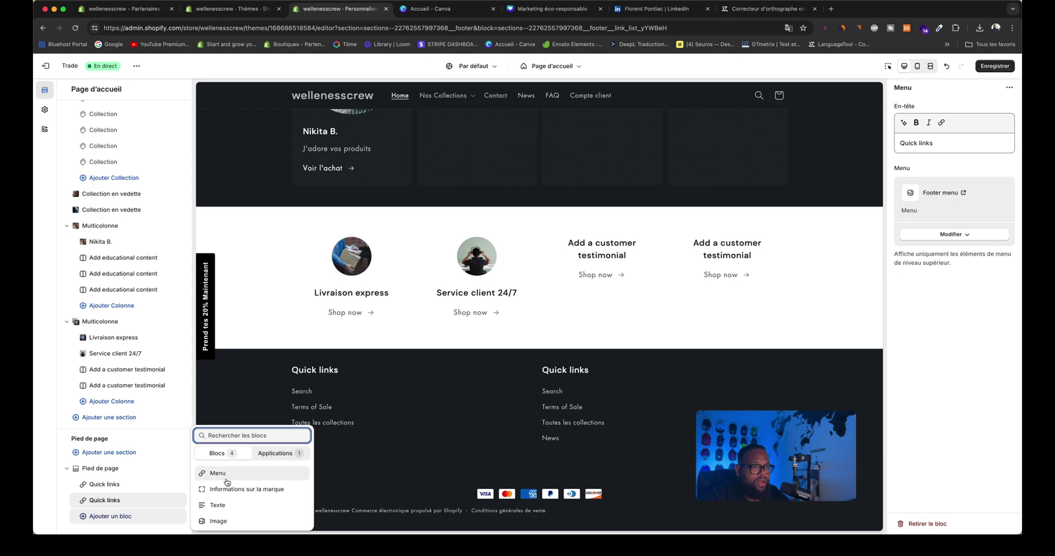
left_click(222, 521)
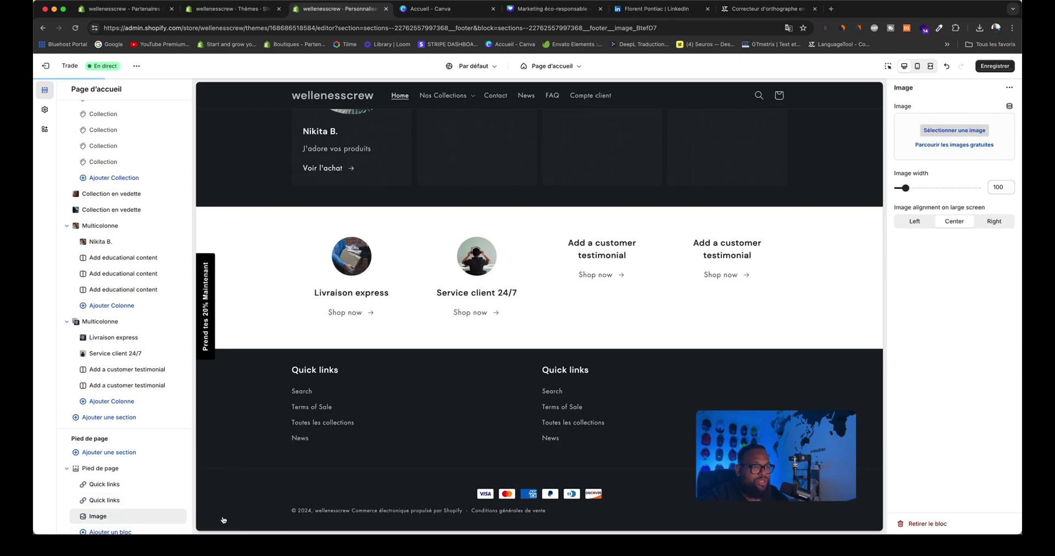
Add an Informations sur la marque block to the footer and delete it again
mouse_move(172, 490)
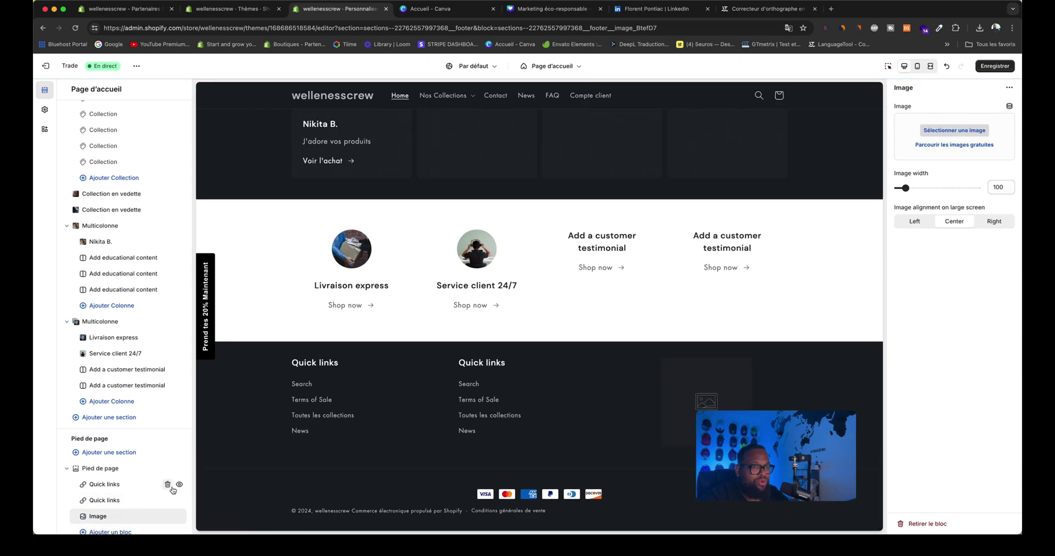
left_click(118, 532)
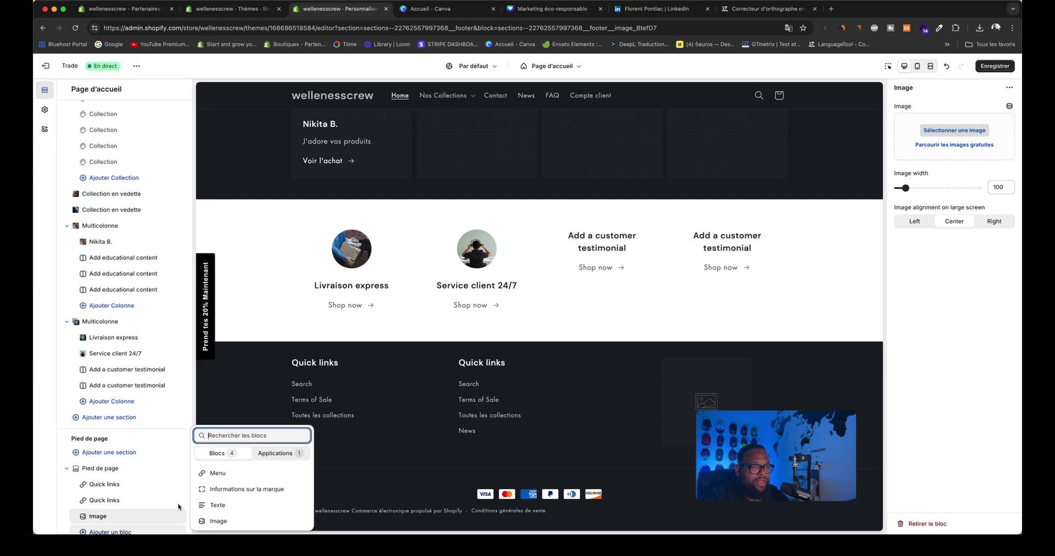
left_click(232, 494)
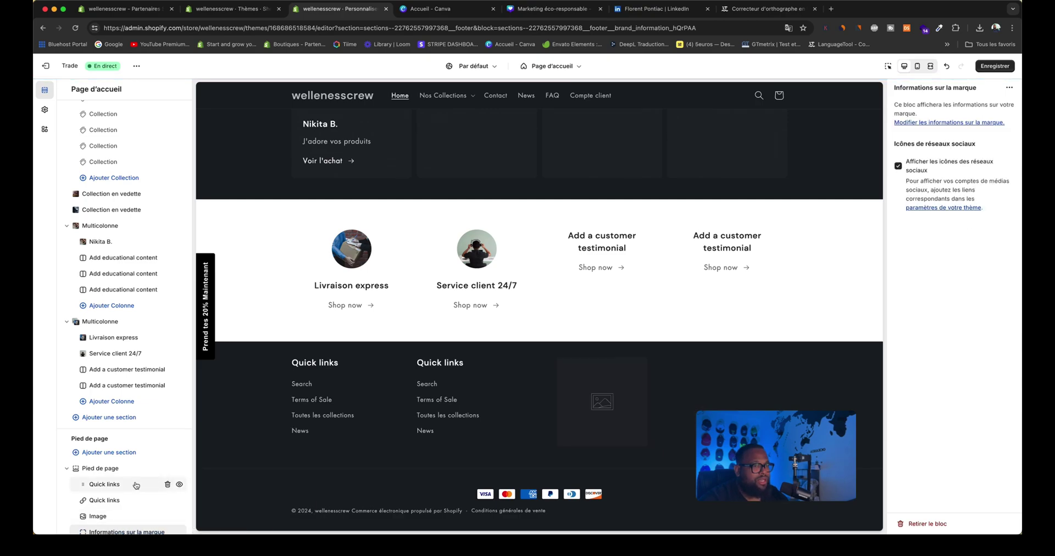
scroll(119, 490, "down", 1)
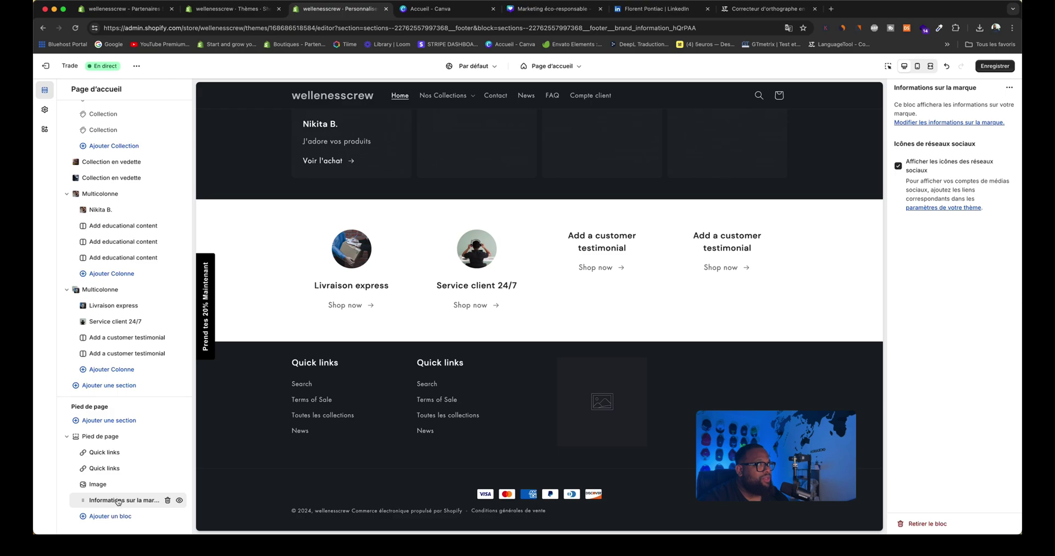
left_click_drag(721, 460, 882, 451)
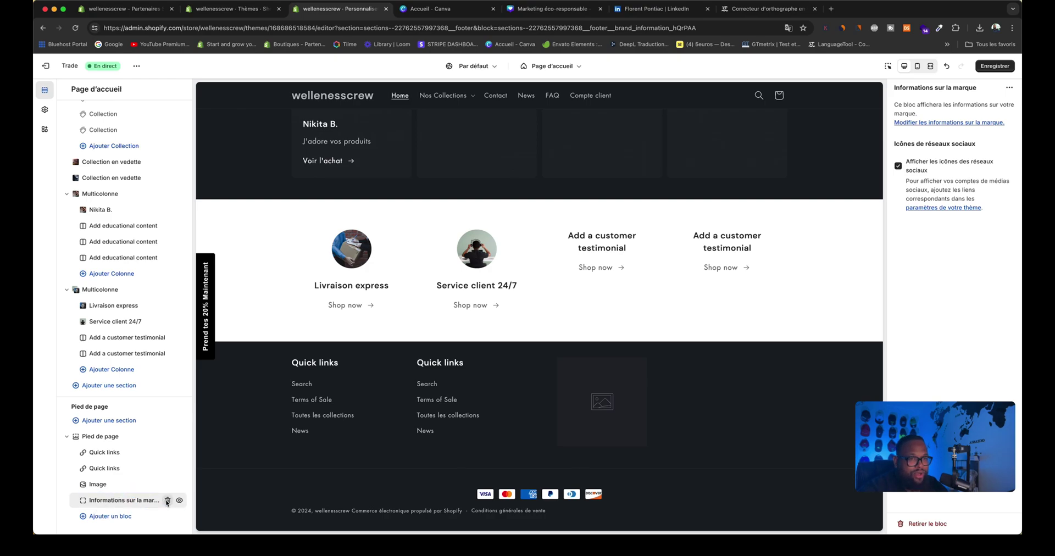
left_click(166, 501)
Set the footer's Image block to the library picture of the dropper bottle on a yellow background, starting with 14_3a098cb3
left_click(99, 514)
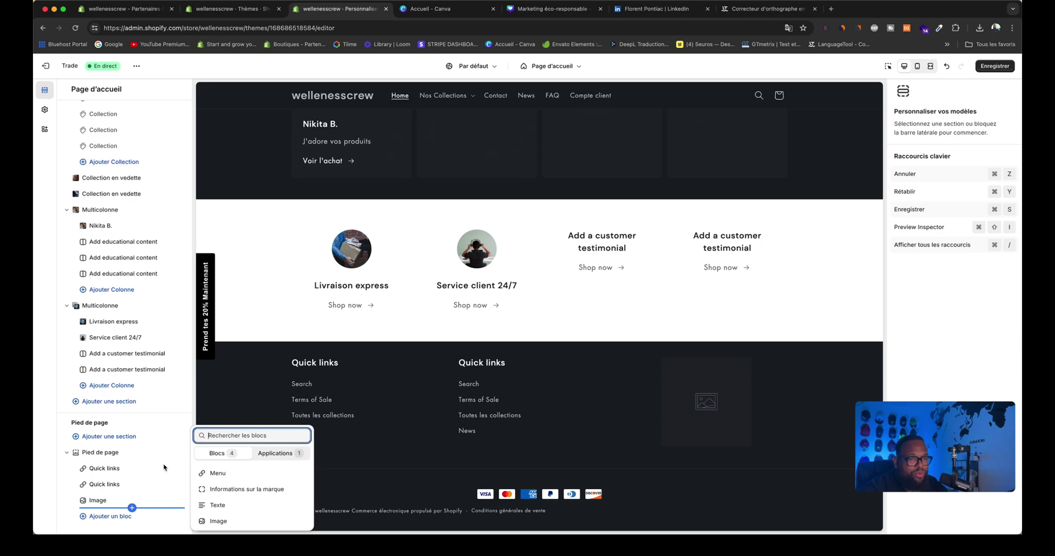
left_click(143, 485)
left_click(99, 500)
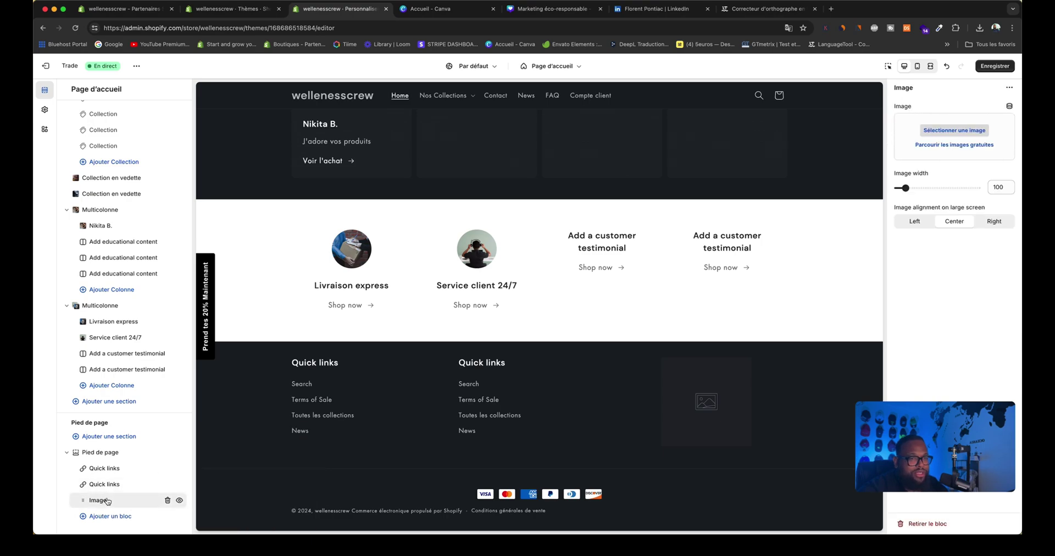
left_click(957, 130)
scroll(563, 276, "down", 10)
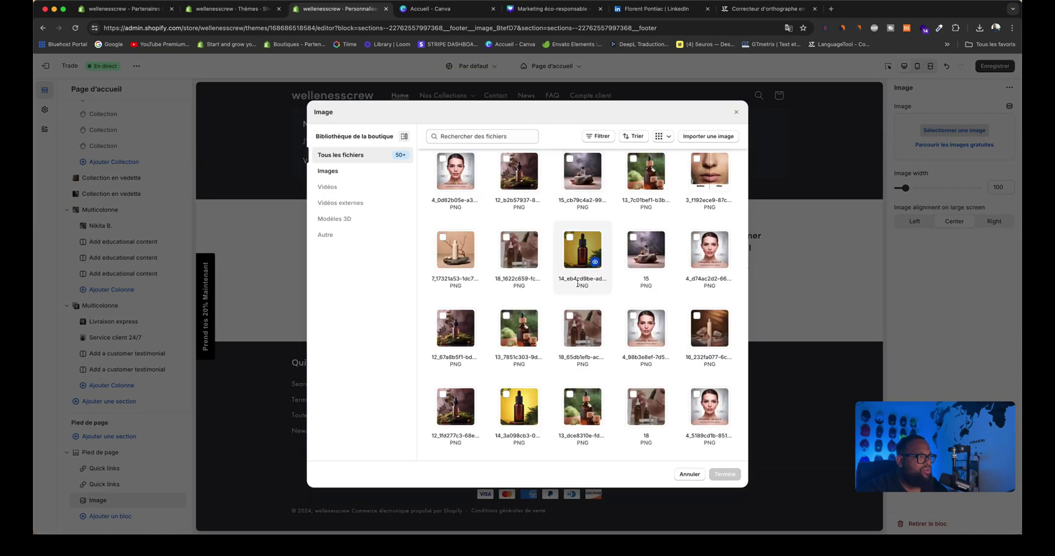
scroll(578, 283, "up", 10)
scroll(579, 283, "down", 10)
scroll(578, 283, "up", 10)
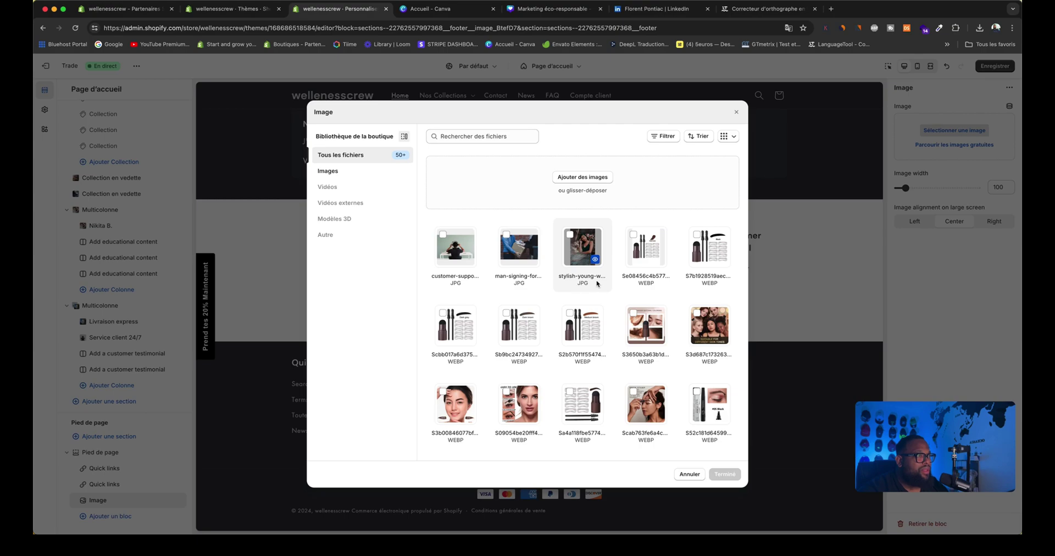
scroll(599, 286, "down", 10)
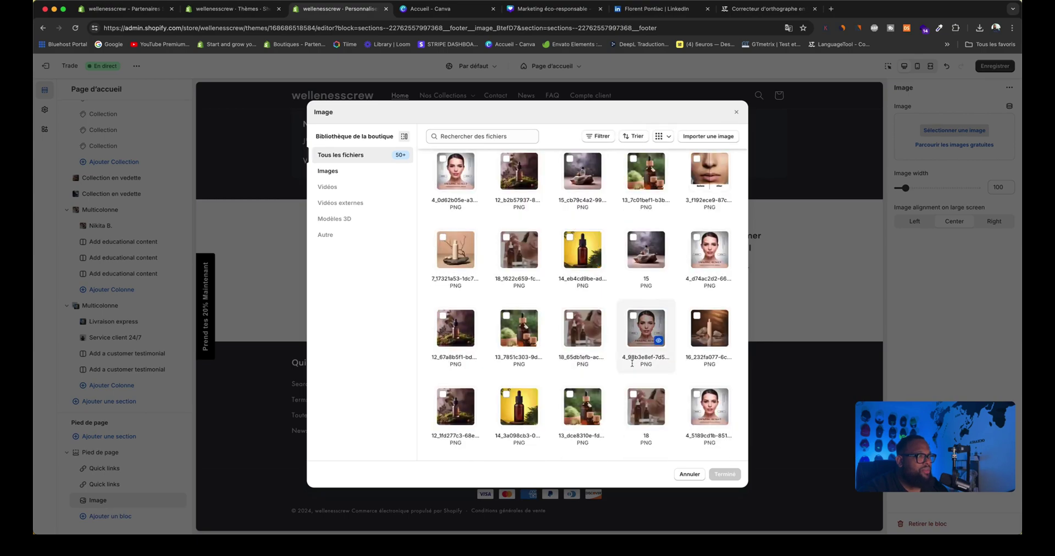
left_click(520, 408)
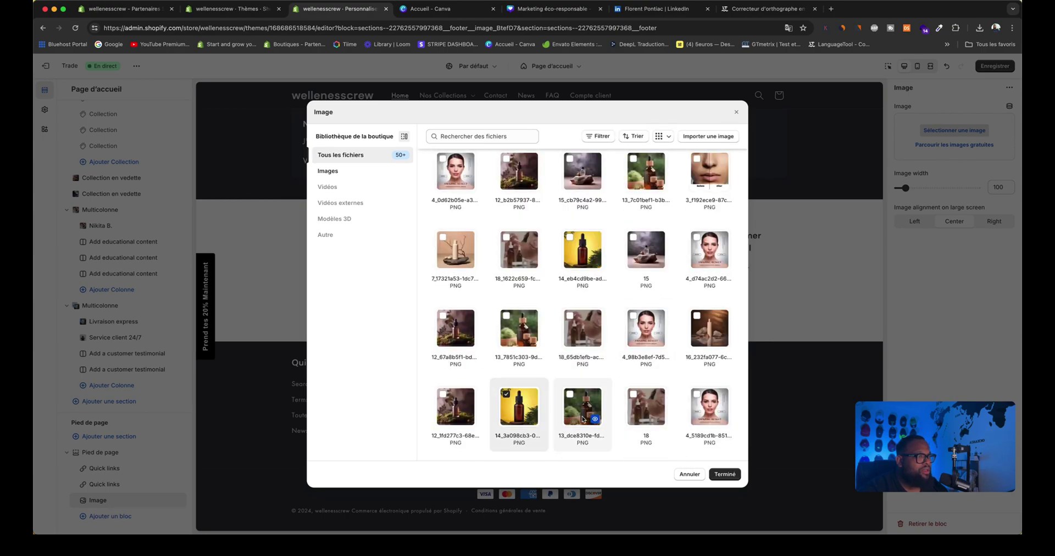
left_click(726, 475)
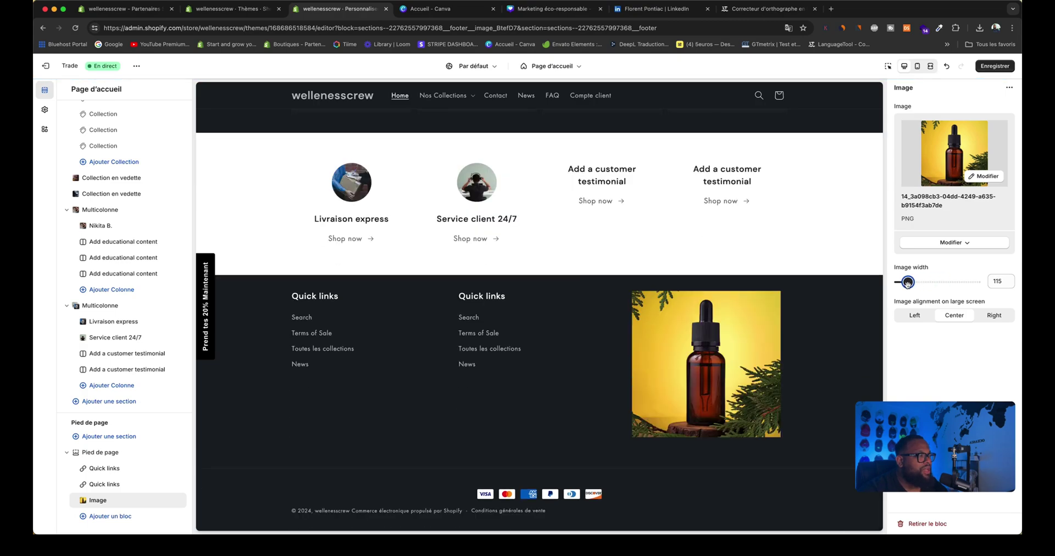
Set the footer image's width to 100 and save the theme changes
left_click_drag(909, 282, 906, 284)
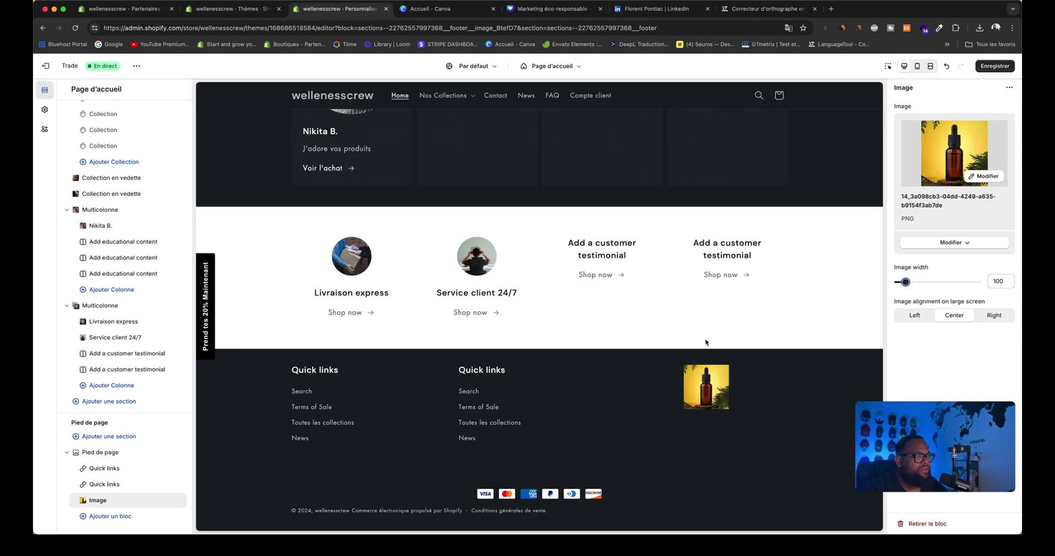
scroll(706, 342, "up", 20)
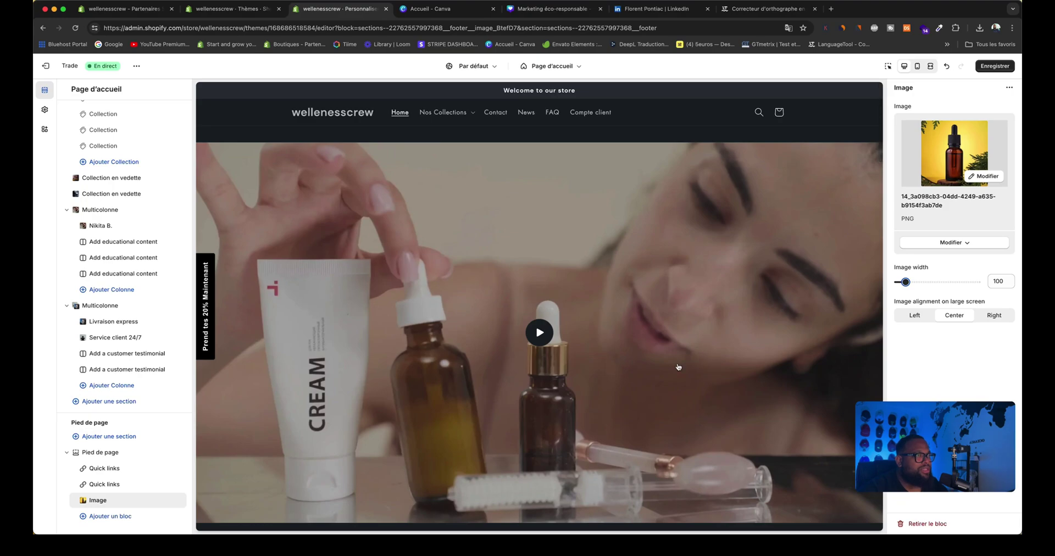
scroll(679, 367, "down", 15)
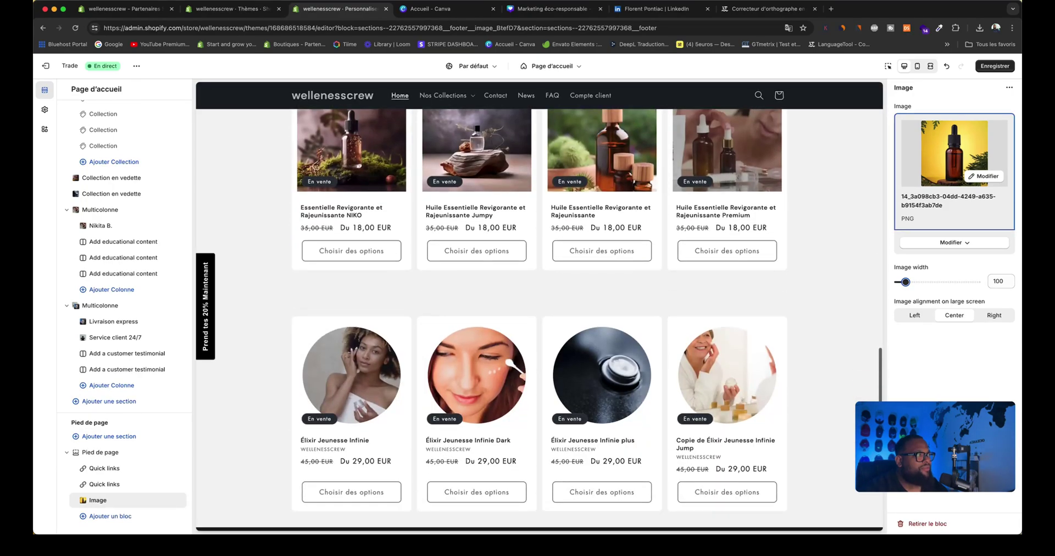
left_click(995, 66)
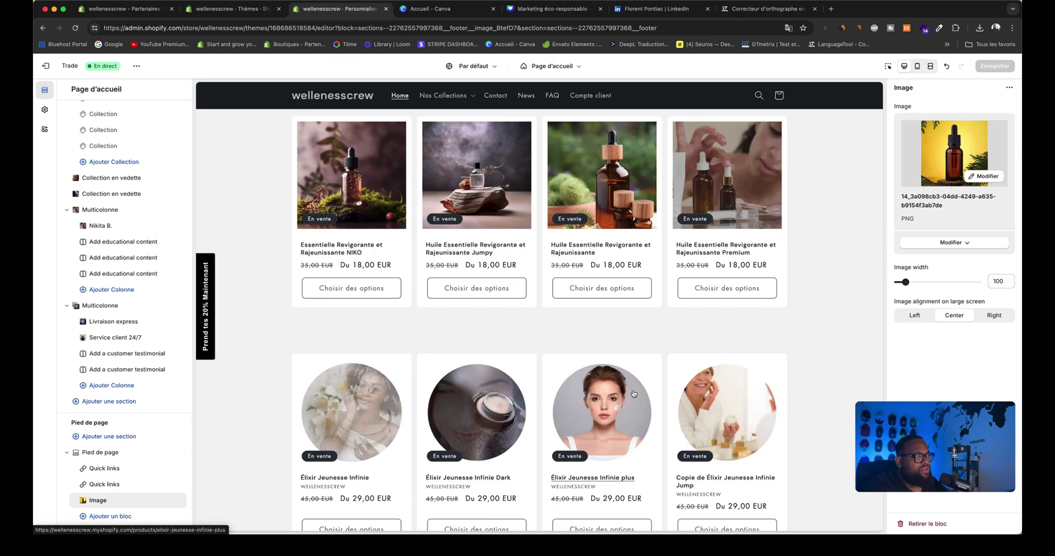
scroll(668, 388, "up", 15)
scroll(671, 391, "up", 2)
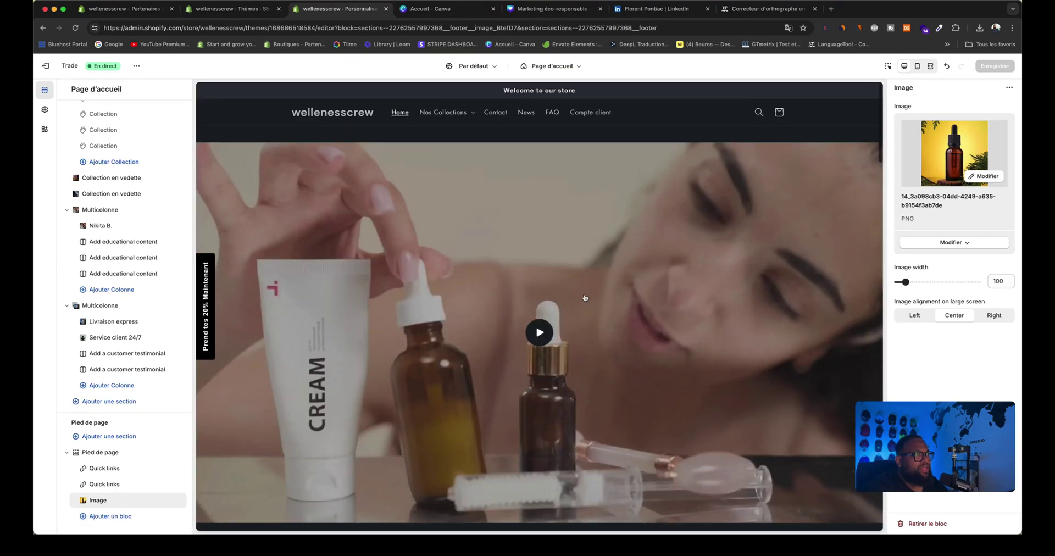
scroll(563, 307, "down", 10)
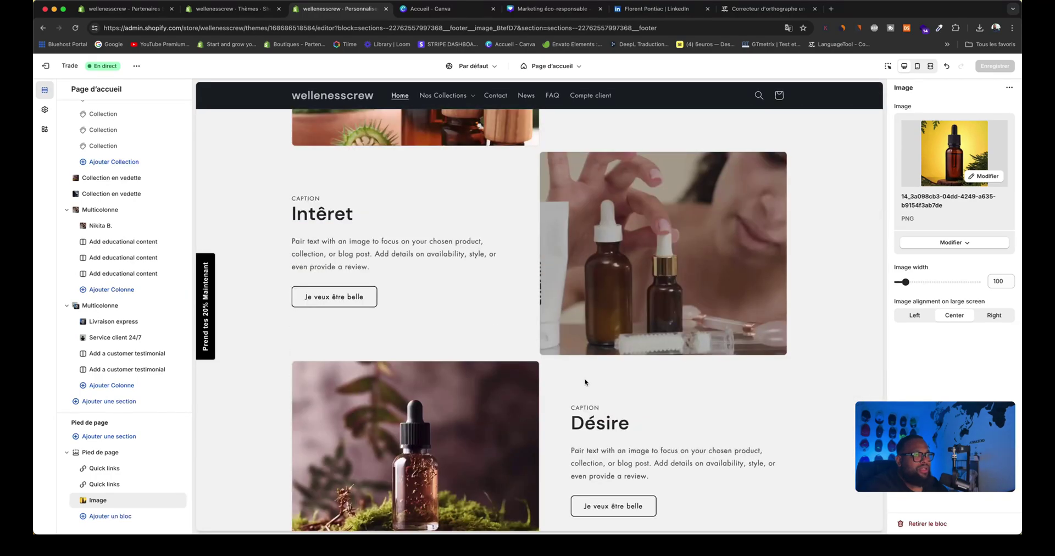
scroll(586, 381, "down", 6)
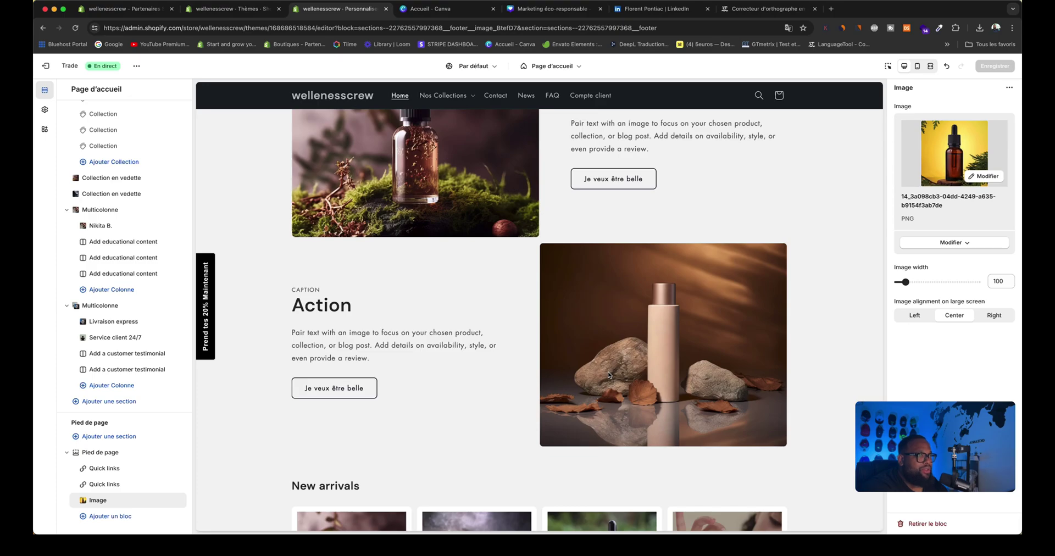
scroll(608, 372, "up", 10)
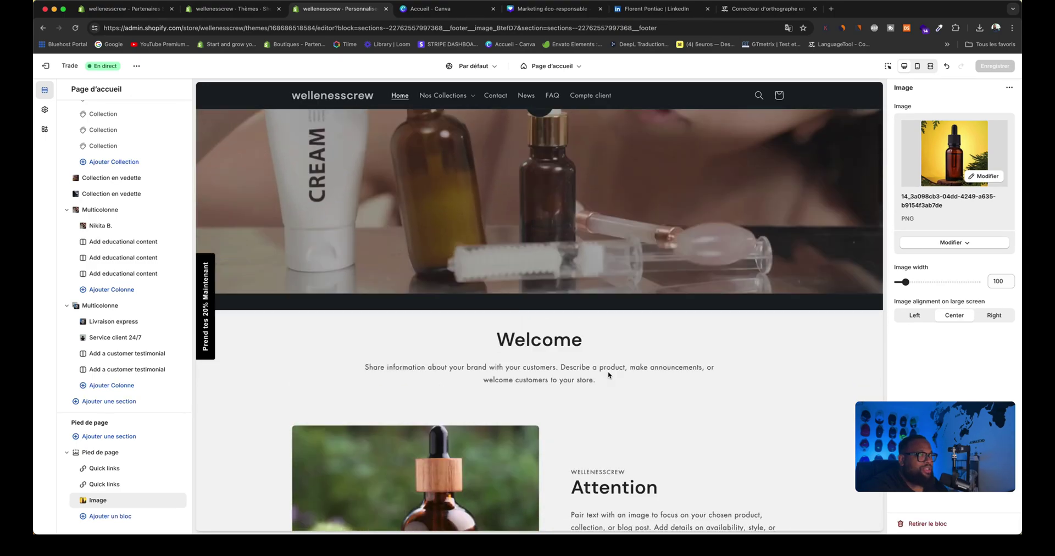
Set the theme's heading font (Titres) to Poppins in the Extra Bold style
left_click(46, 113)
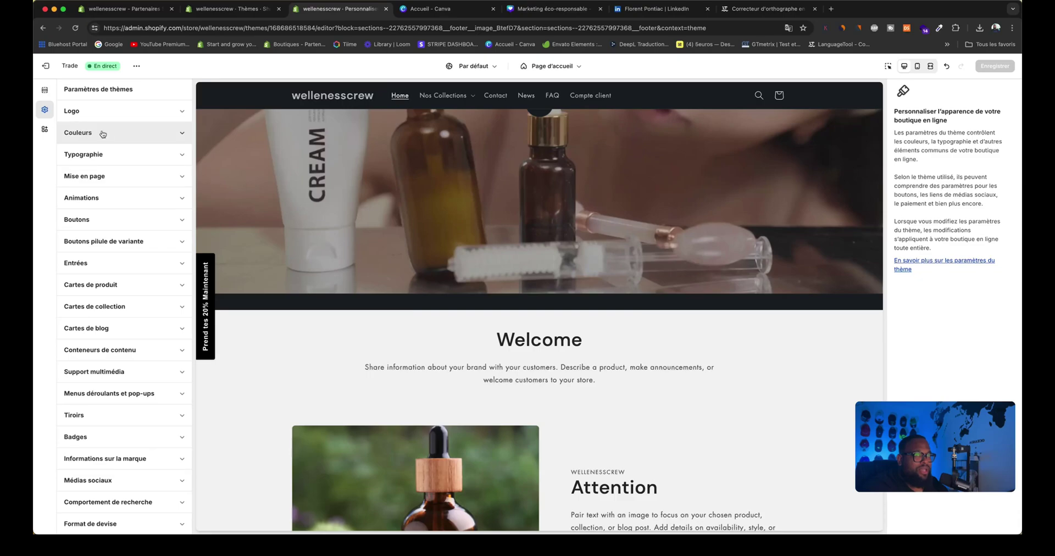
left_click(135, 162)
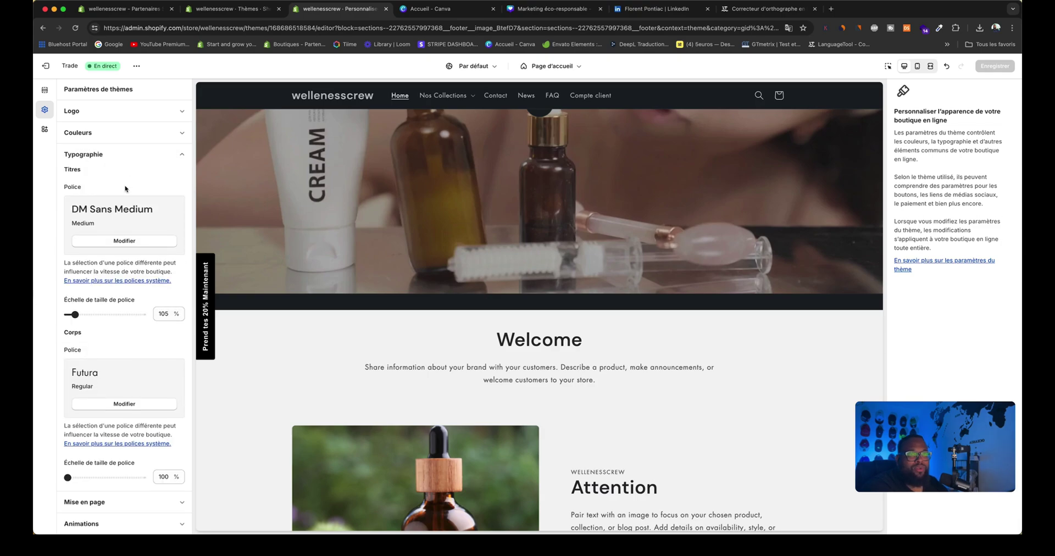
left_click(123, 242)
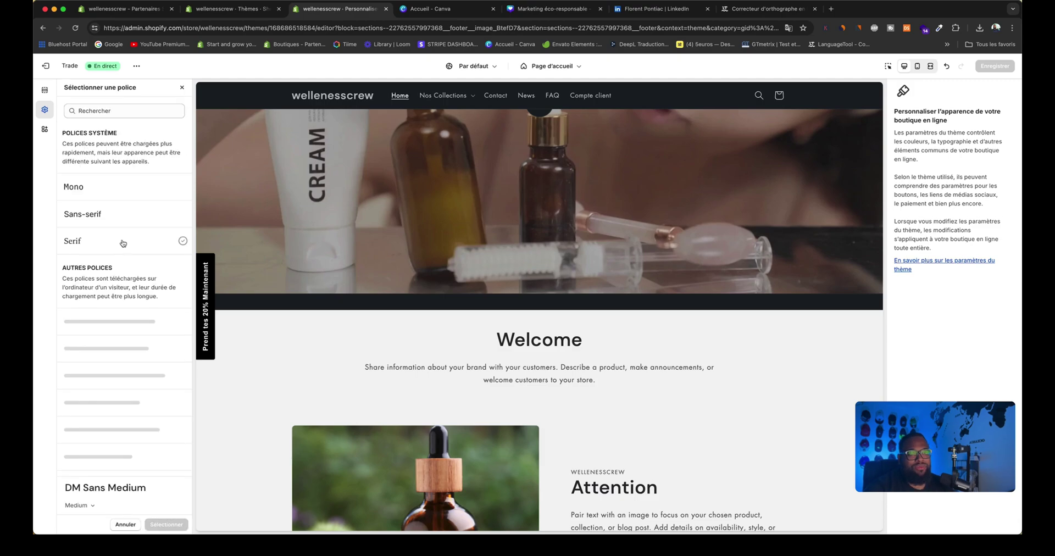
left_click(117, 109)
type("pop")
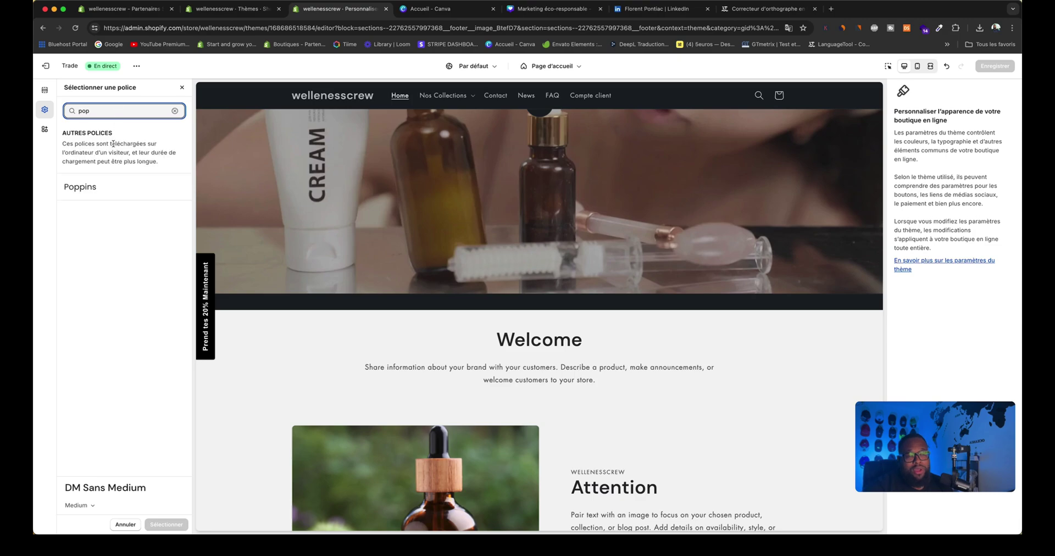
left_click(104, 186)
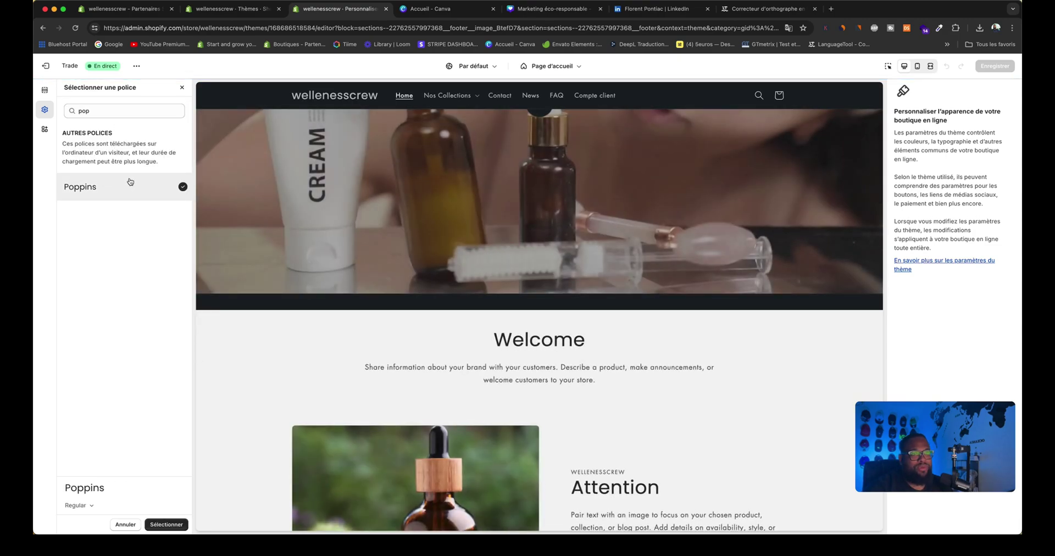
left_click(78, 505)
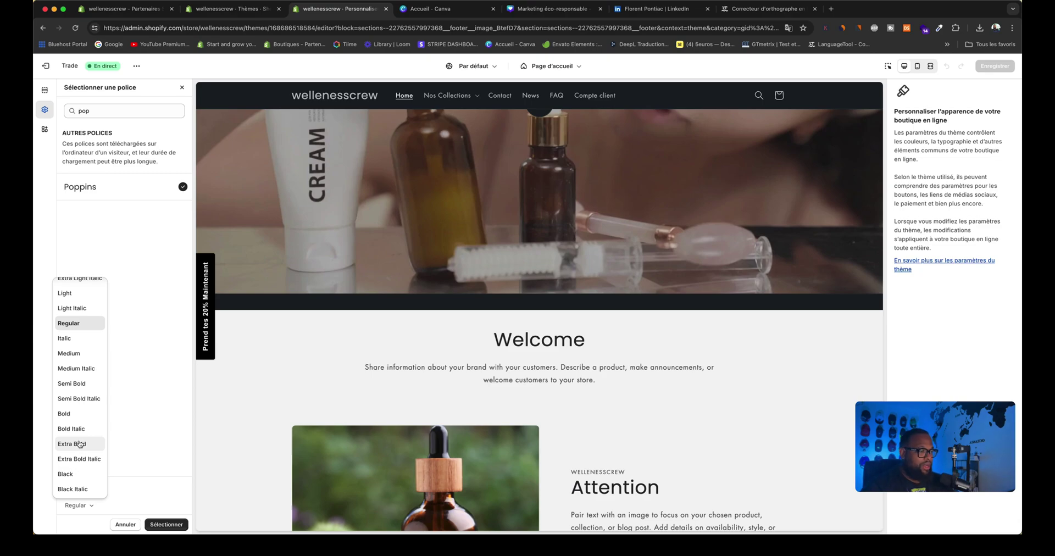
left_click(80, 444)
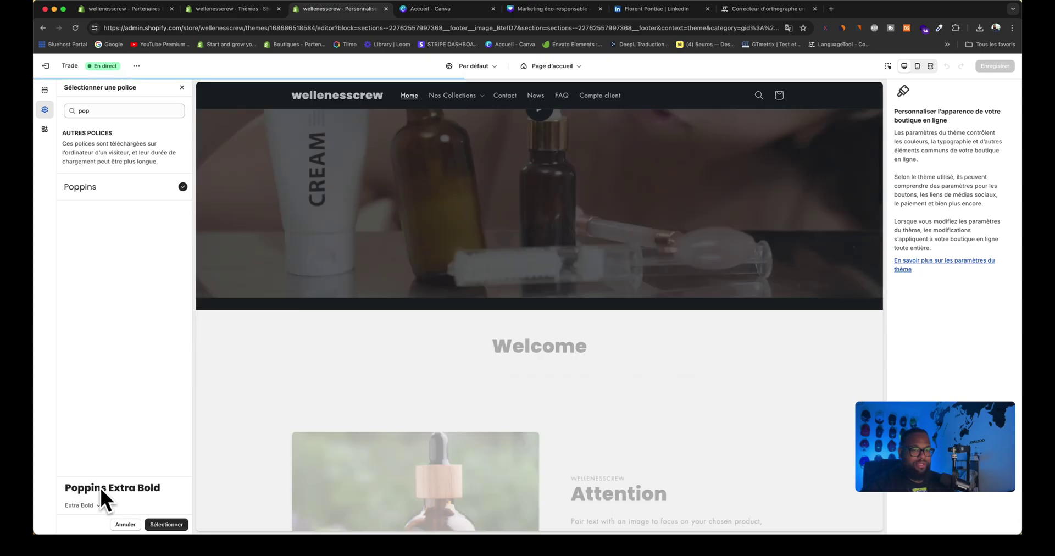
left_click(165, 525)
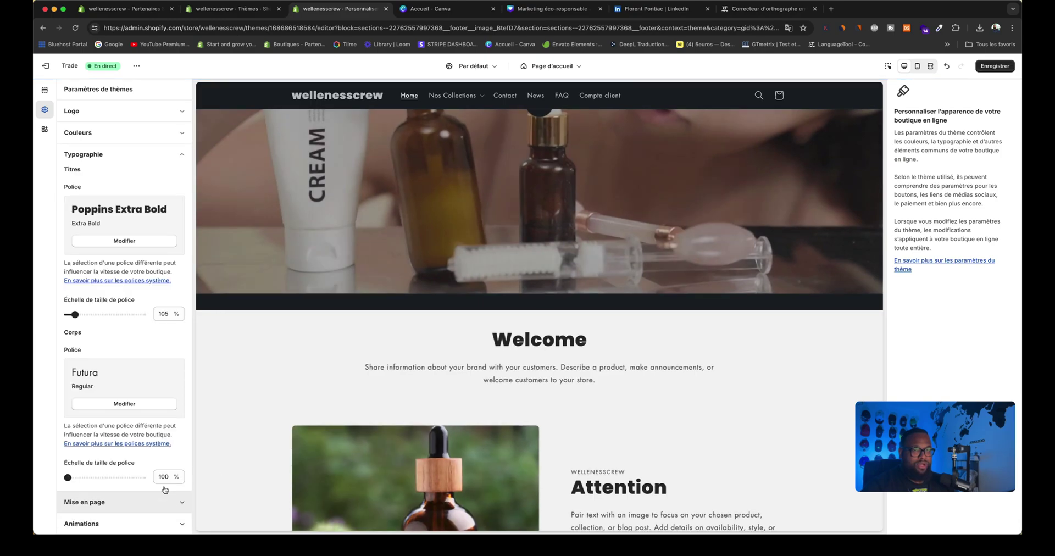
Set the theme's body text font (Corps) to Poppins Regular and close the typography settings
left_click(117, 405)
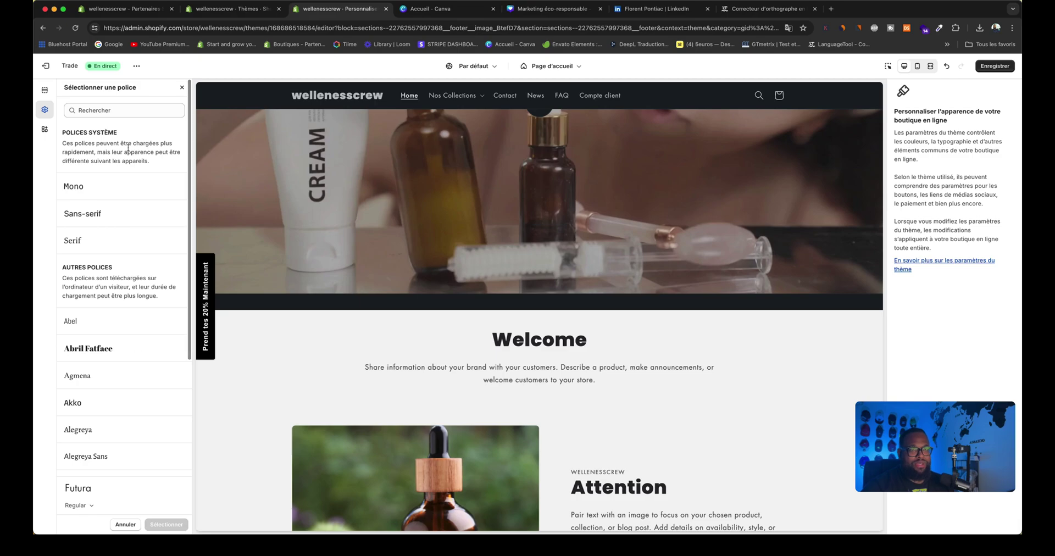
left_click(125, 110)
type("pop")
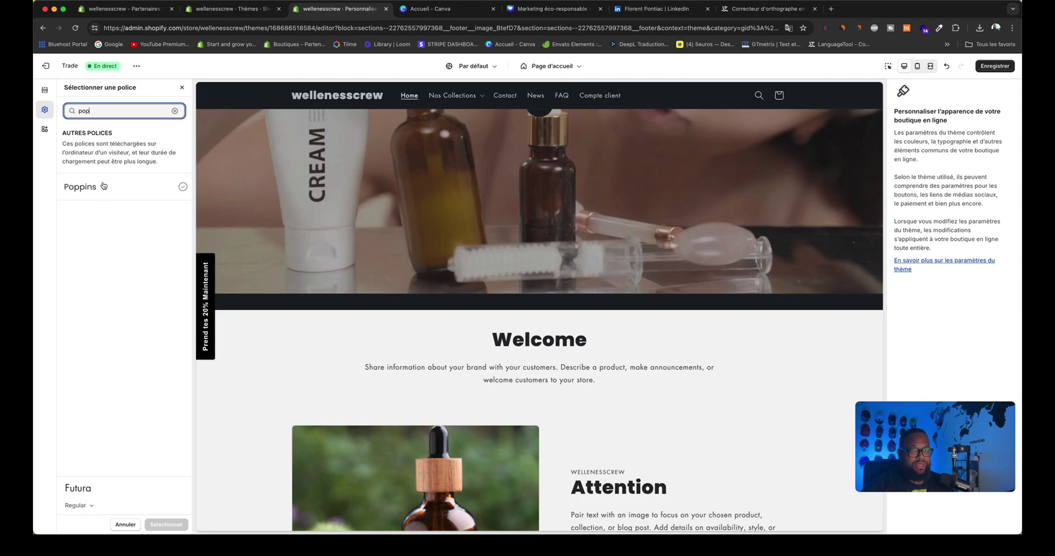
left_click(103, 187)
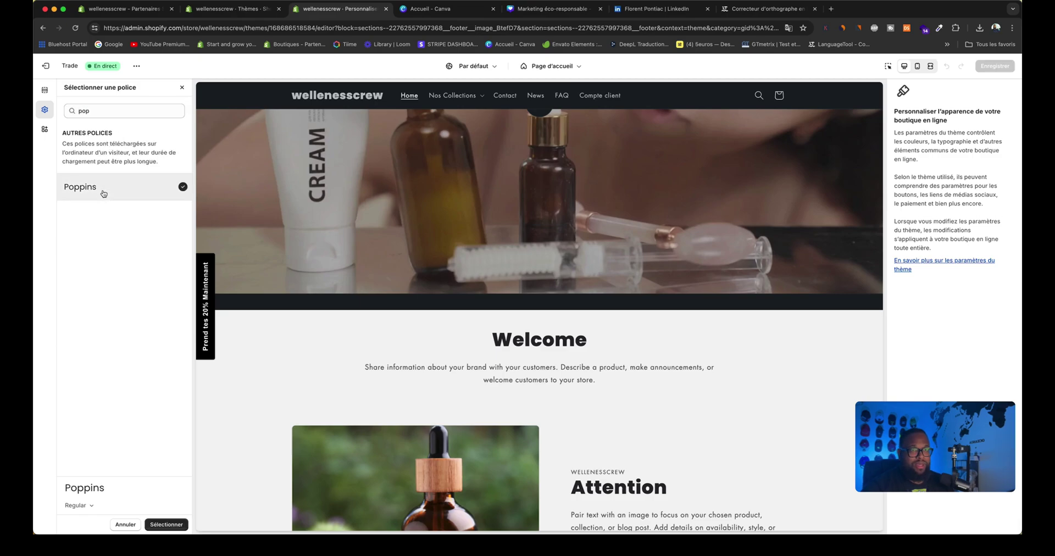
left_click(166, 524)
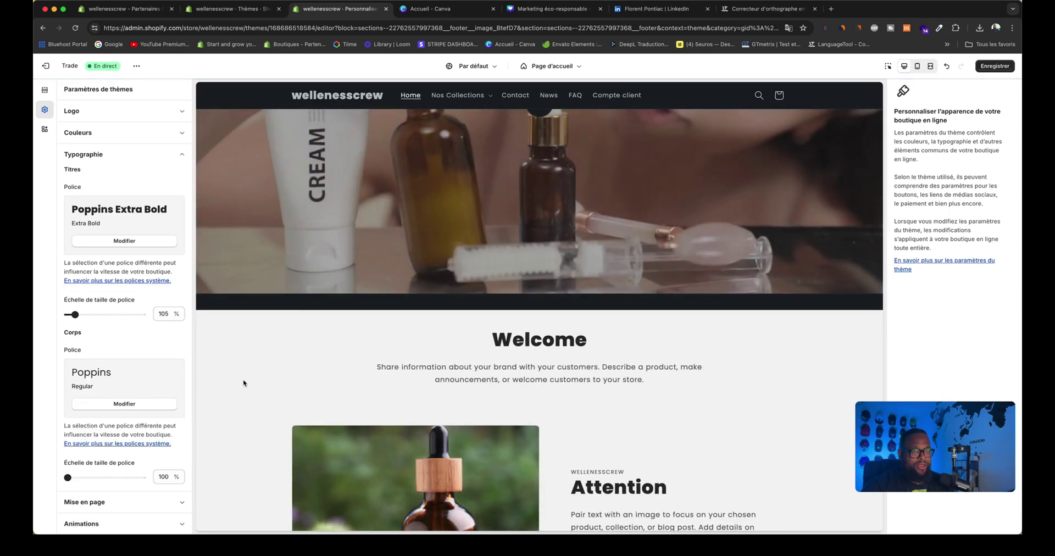
left_click(170, 155)
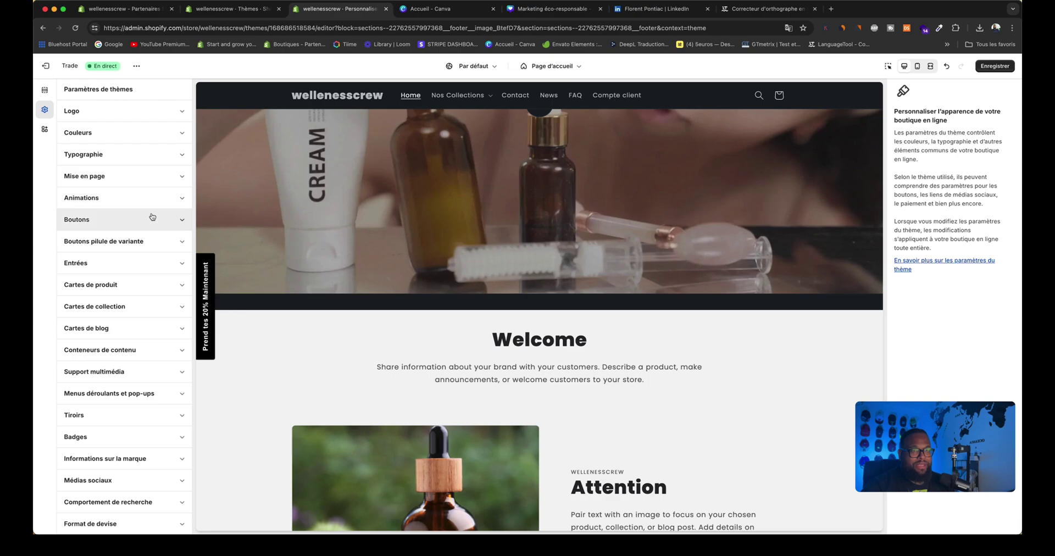
Set the theme animations' hover effect (Effet de survol) to Levée verticale and save the theme changes
left_click(131, 183)
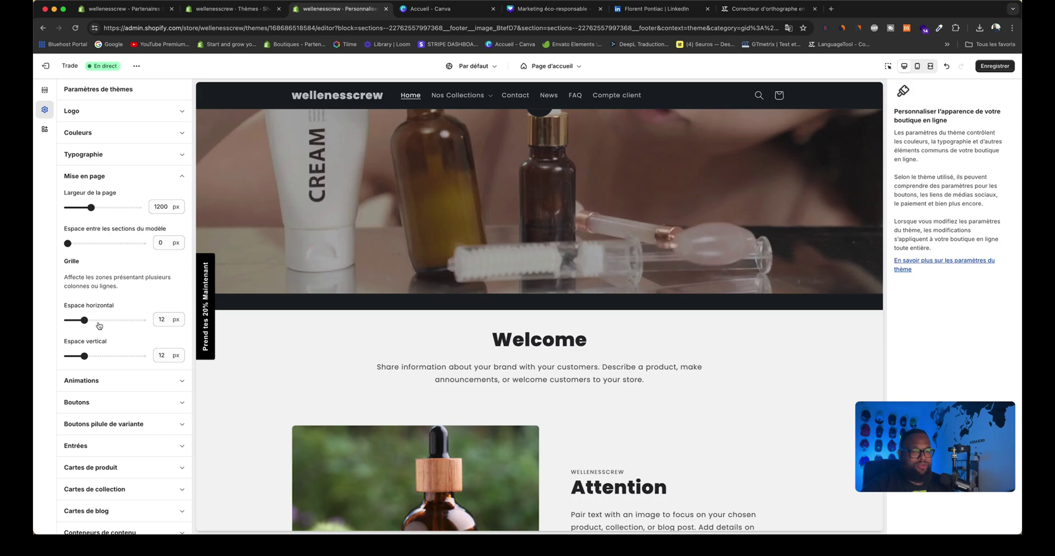
left_click(141, 379)
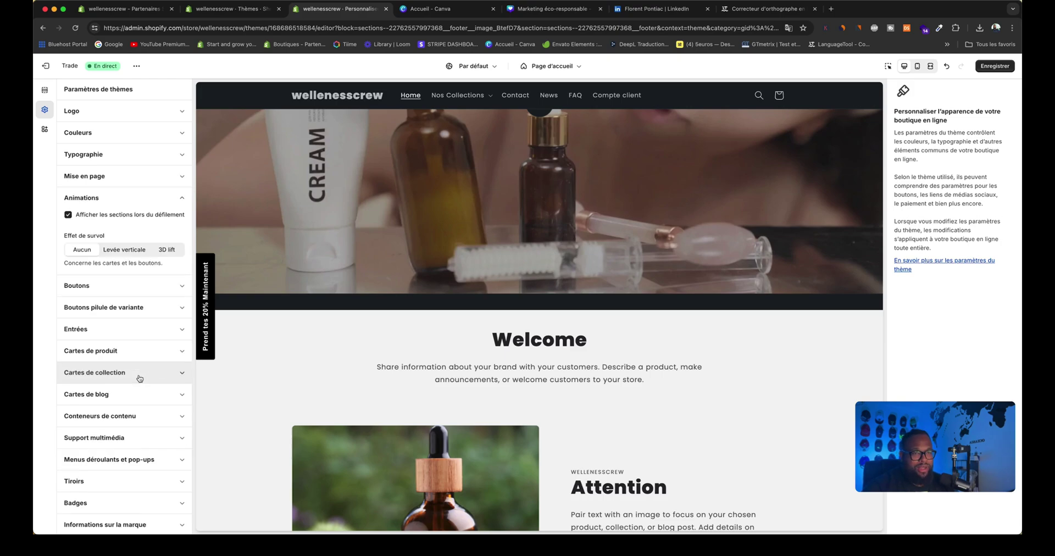
left_click(122, 252)
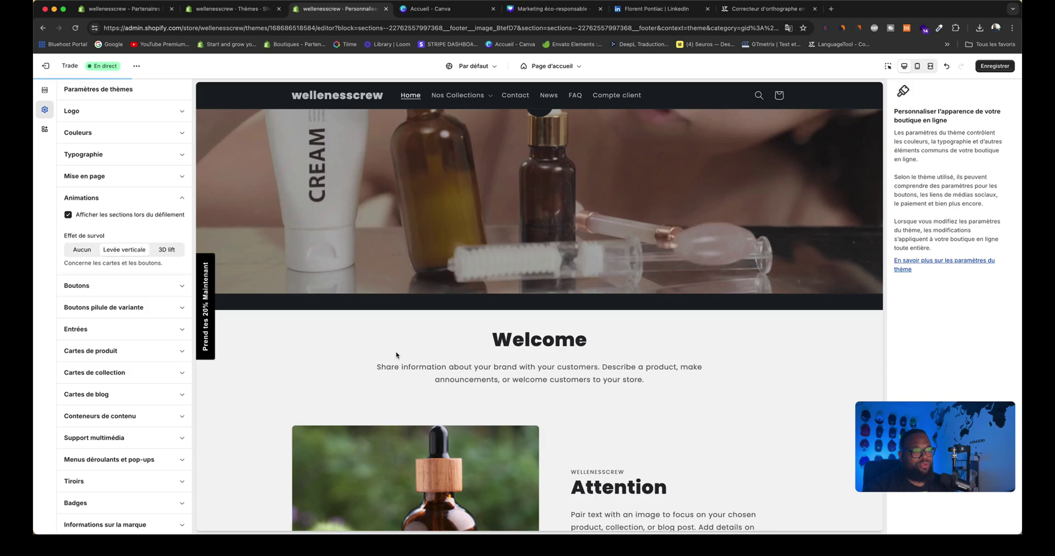
scroll(549, 308, "down", 8)
scroll(746, 270, "up", 7)
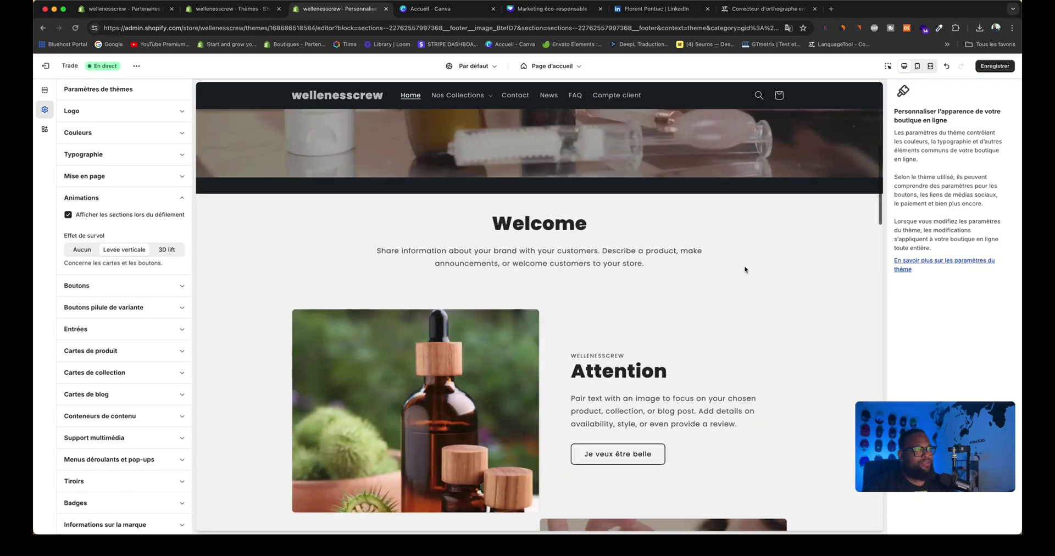
left_click(995, 66)
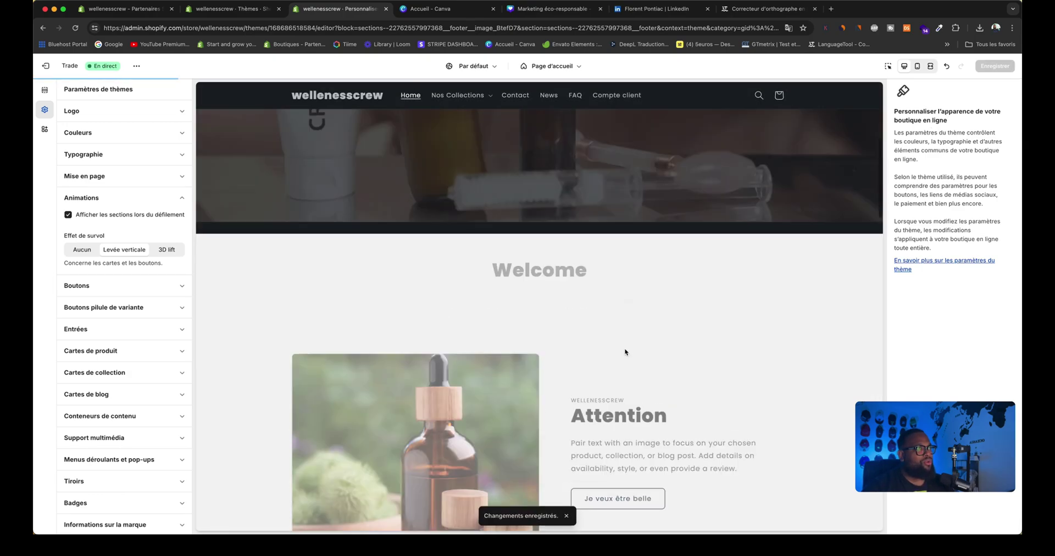
Reload the theme editor and review the home page sections' scroll animations down to New arrivals
left_click(75, 27)
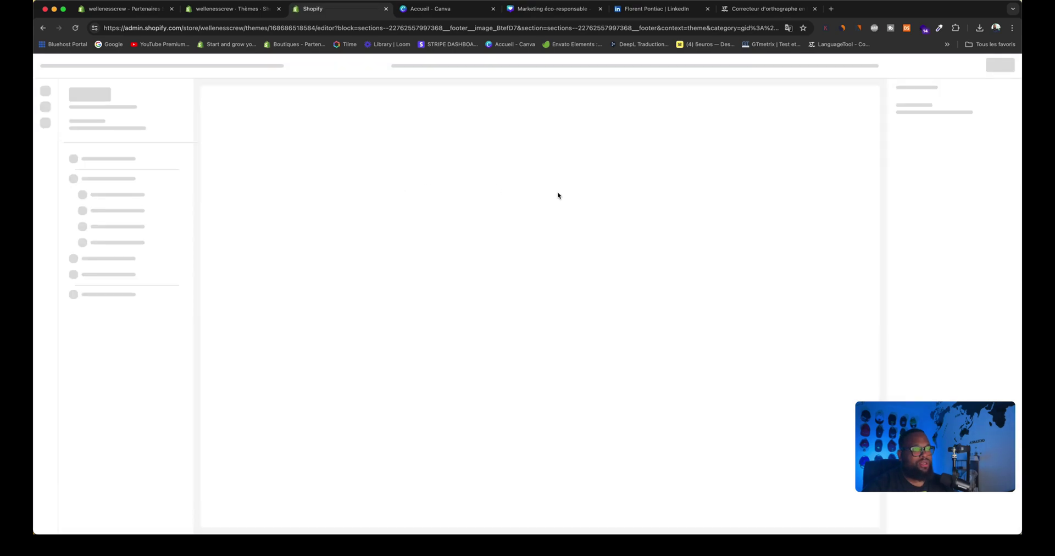
scroll(556, 195, "down", 6)
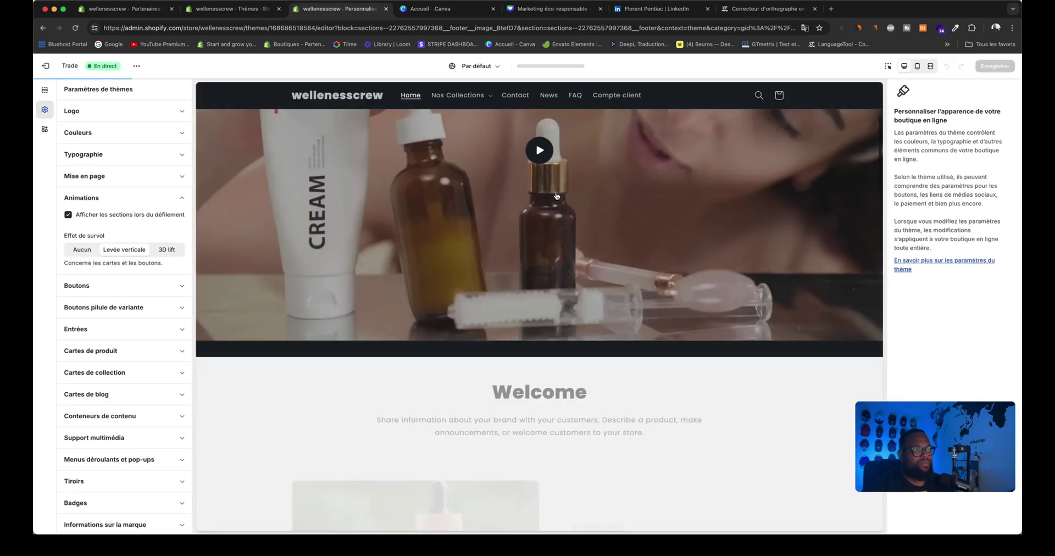
scroll(556, 196, "down", 15)
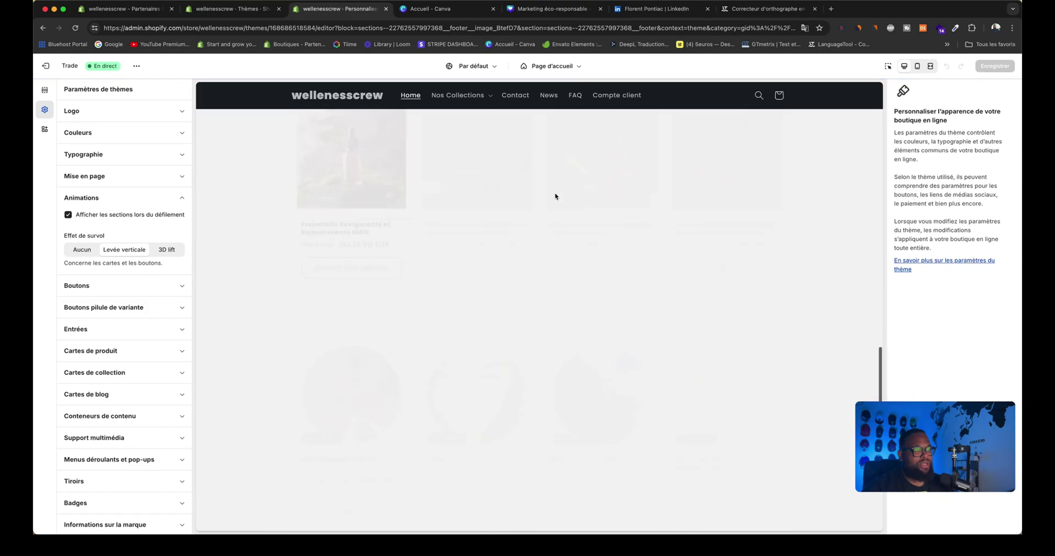
scroll(555, 194, "down", 1)
scroll(555, 193, "up", 10)
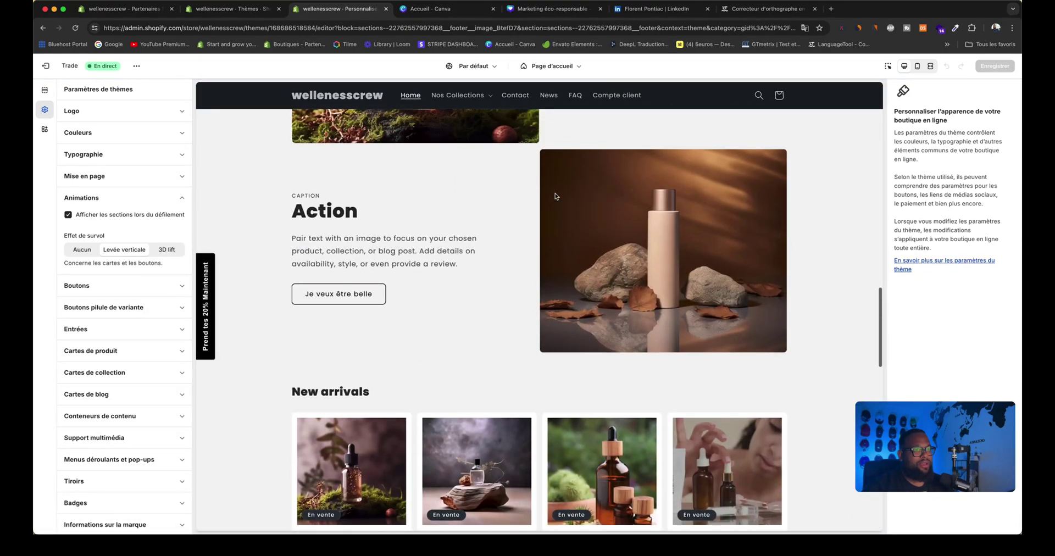
scroll(556, 196, "down", 3)
Set the corner radius (Rayon de coin) of the theme's buttons (Boutons) to 26 px
left_click(116, 286)
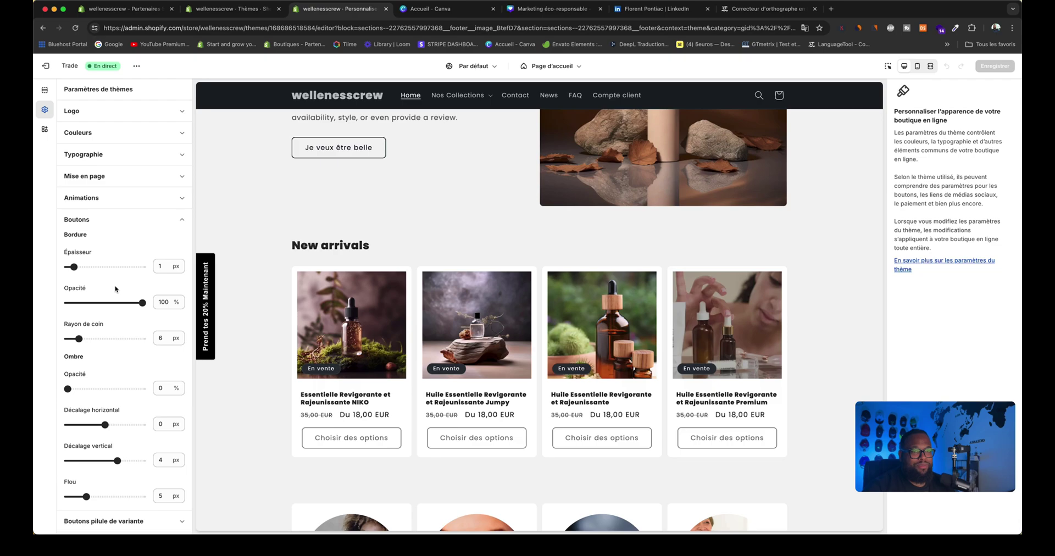
scroll(109, 265, "down", 3)
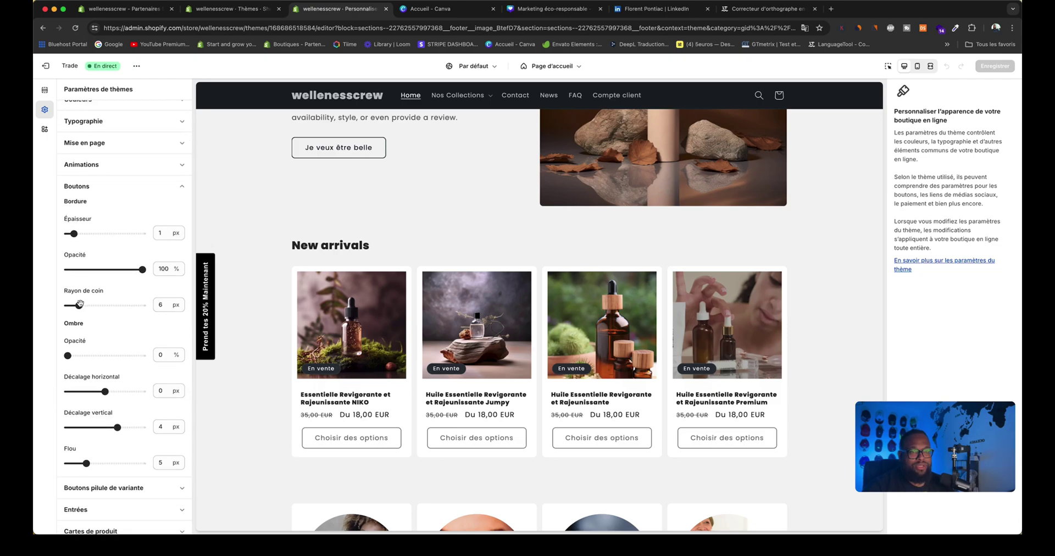
left_click_drag(80, 305, 94, 306)
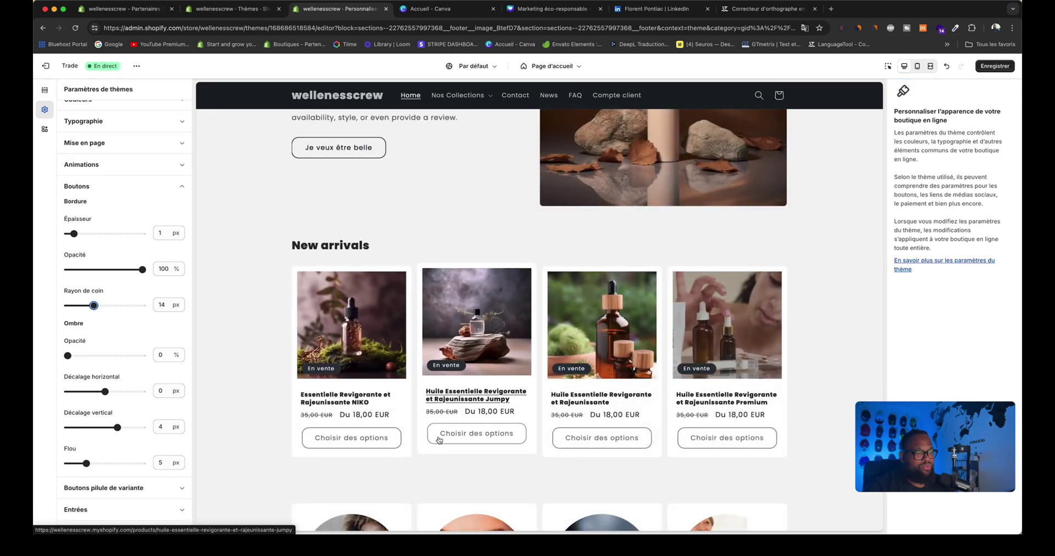
left_click_drag(92, 306, 115, 306)
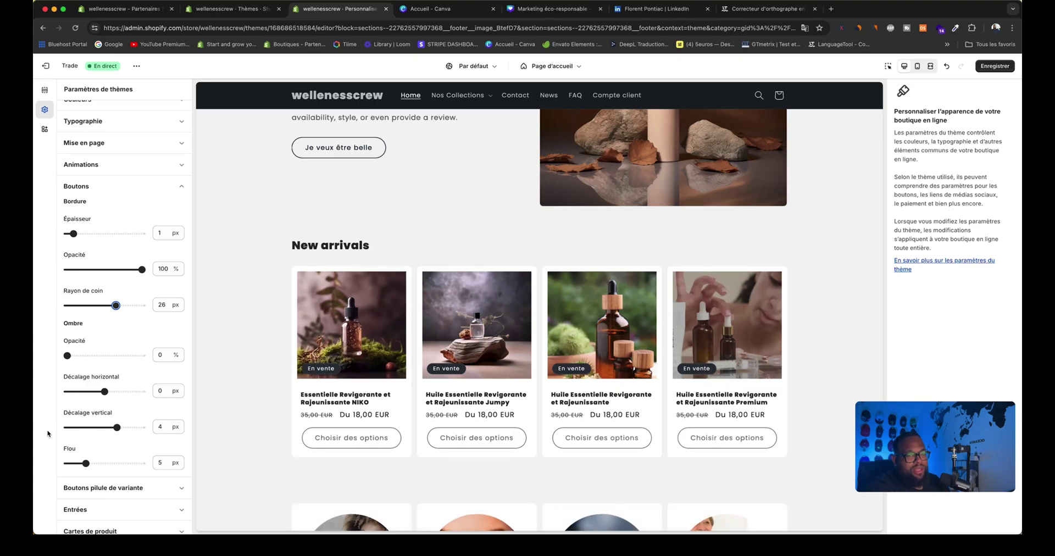
Look over the variant pill and input settings, and set the product cards' (Cartes de produit) corner radius to 28 px
scroll(112, 391, "down", 3)
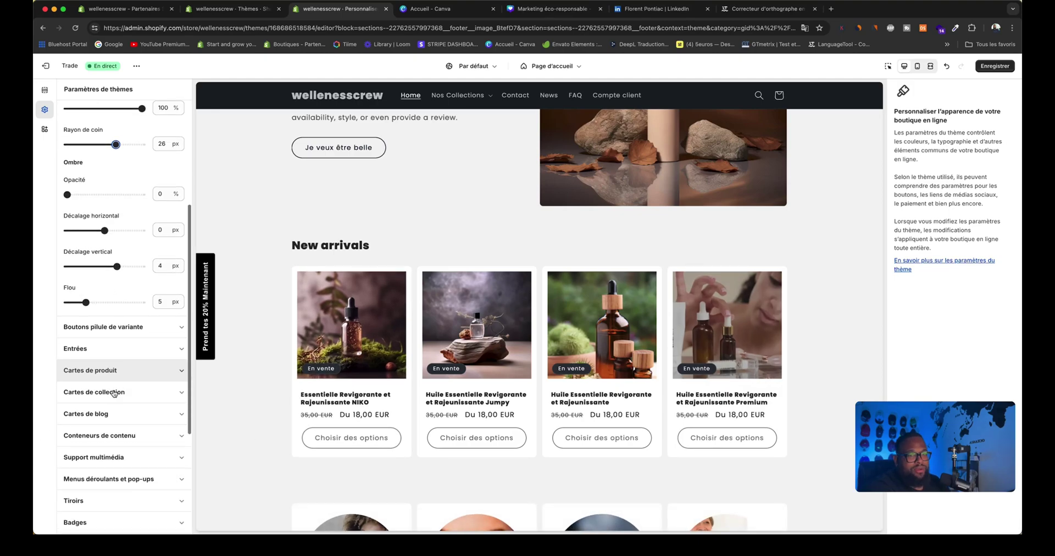
left_click(134, 330)
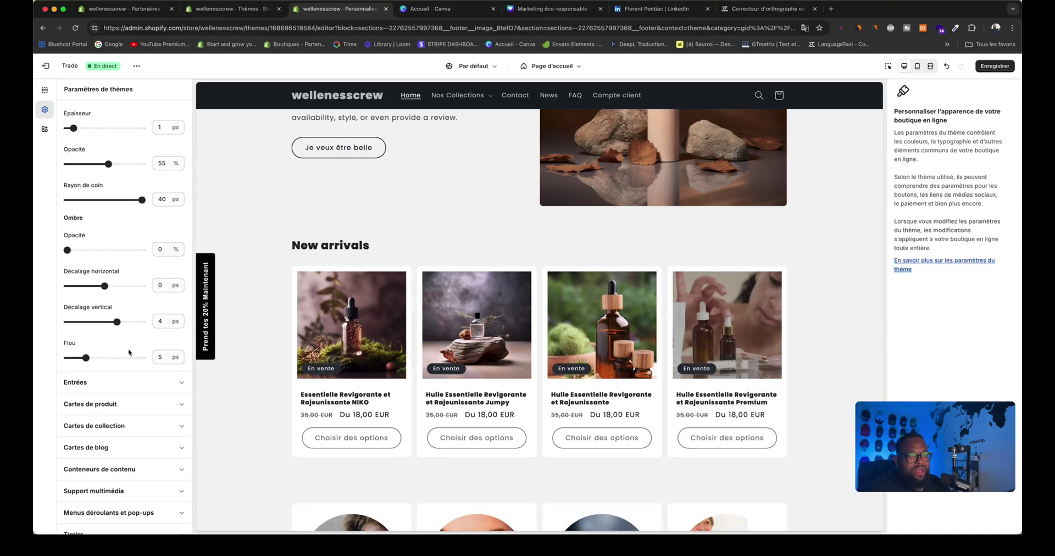
left_click(120, 385)
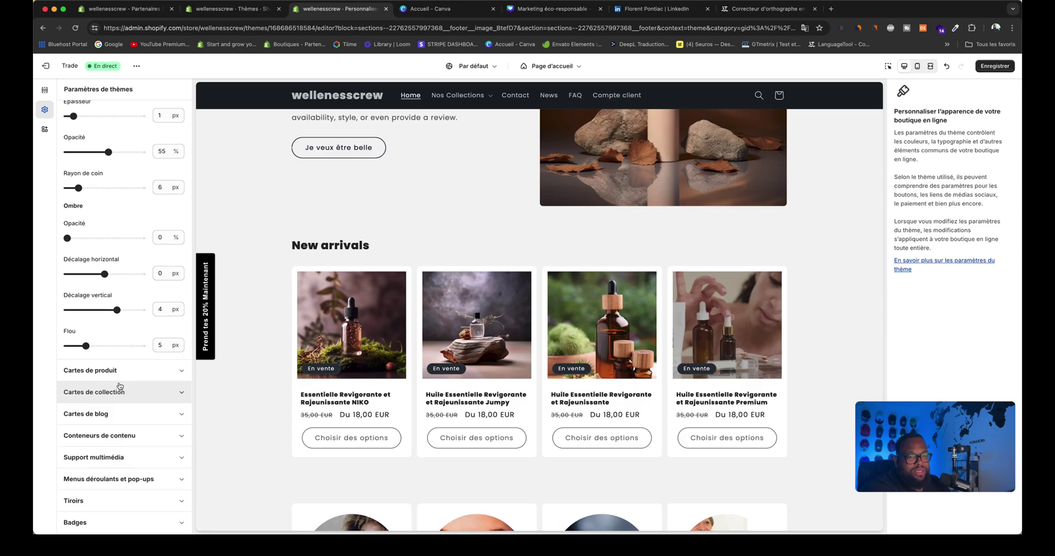
scroll(120, 386, "up", 5)
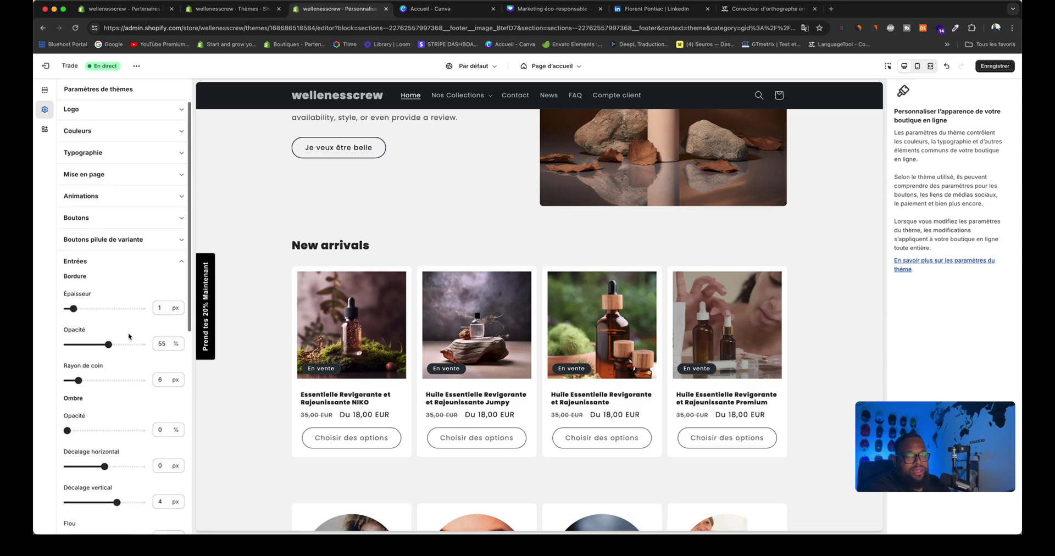
scroll(99, 283, "down", 10)
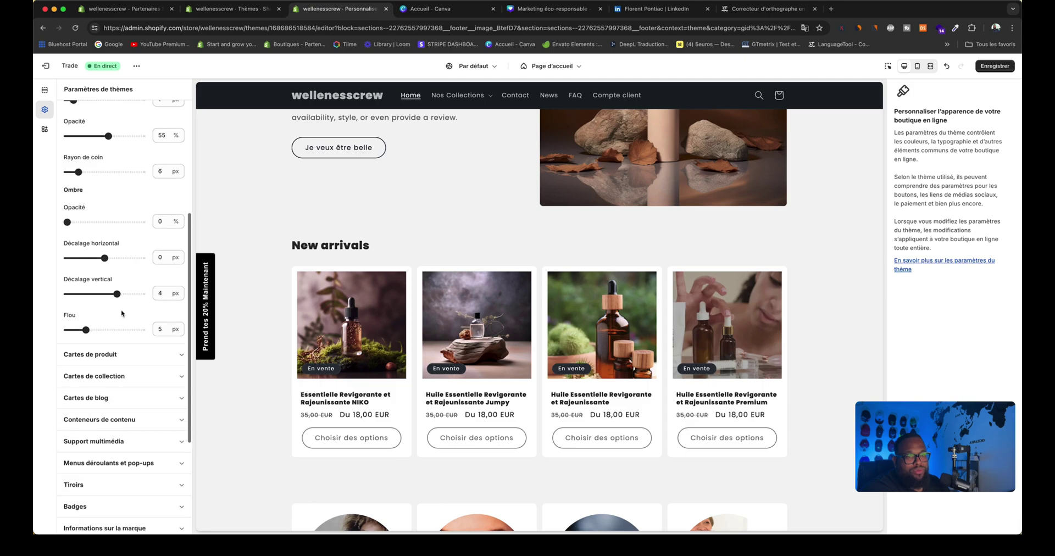
left_click(102, 267)
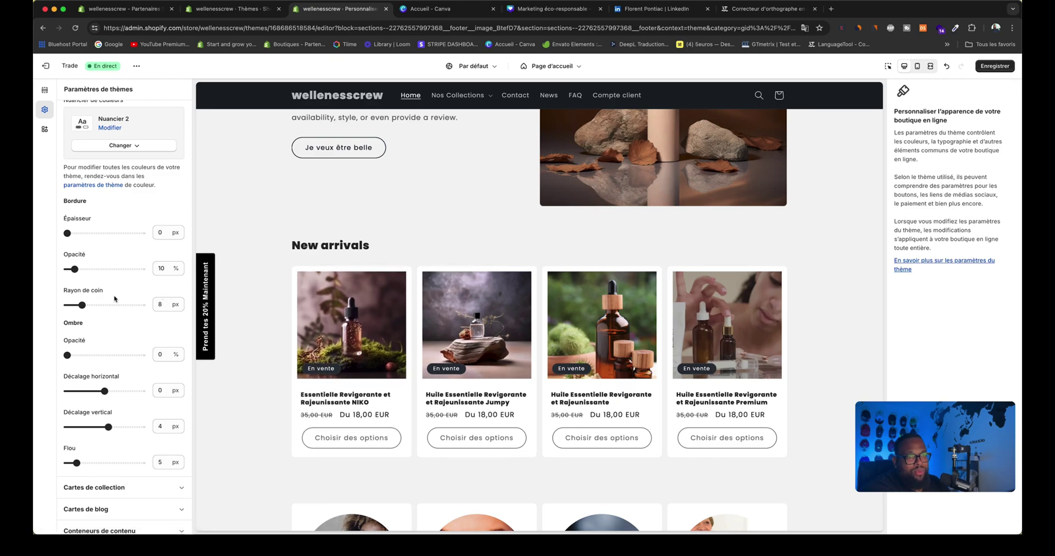
left_click_drag(82, 305, 126, 312)
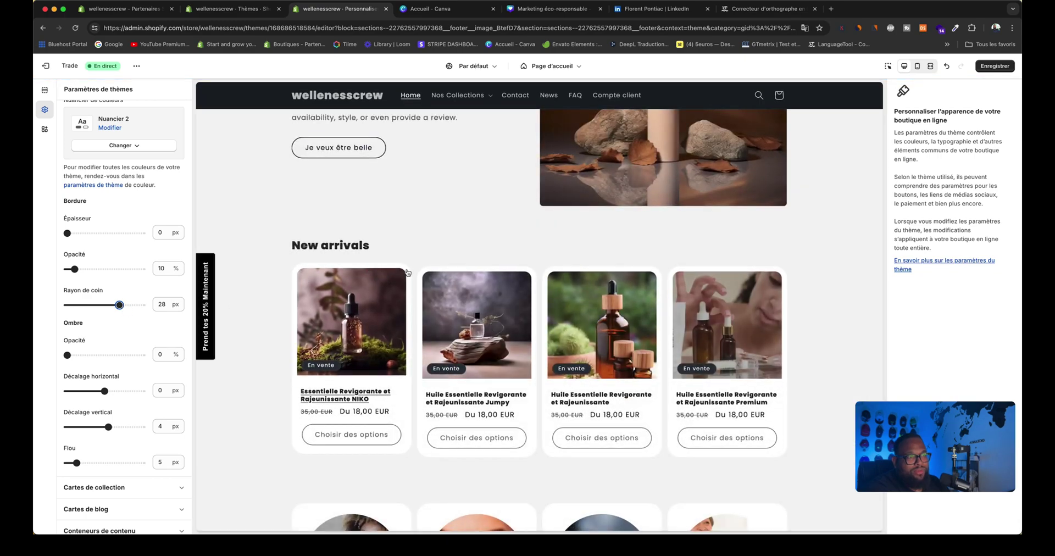
Check the collection card (Cartes de collection) settings and save the theme changes
scroll(106, 338, "down", 5)
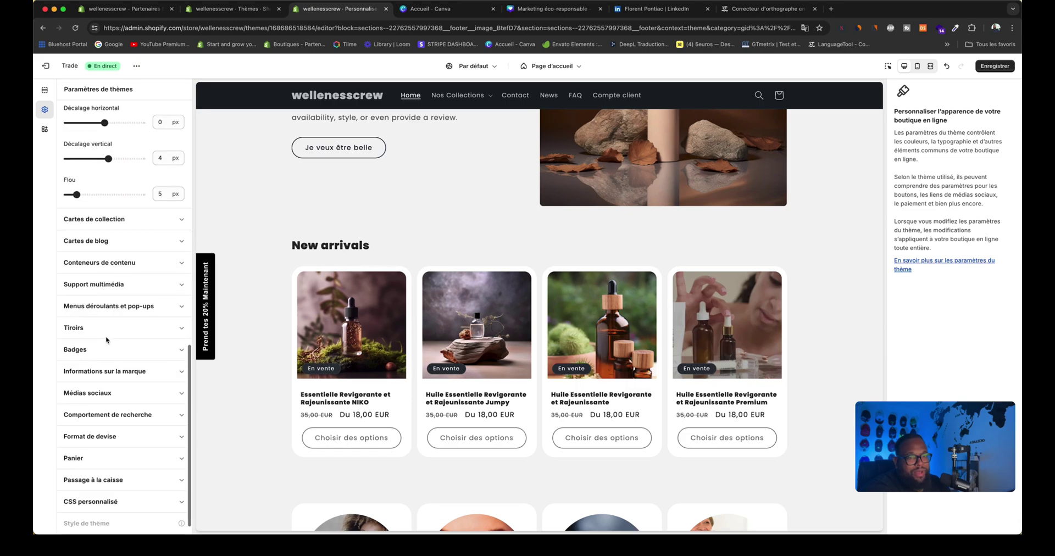
left_click(113, 229)
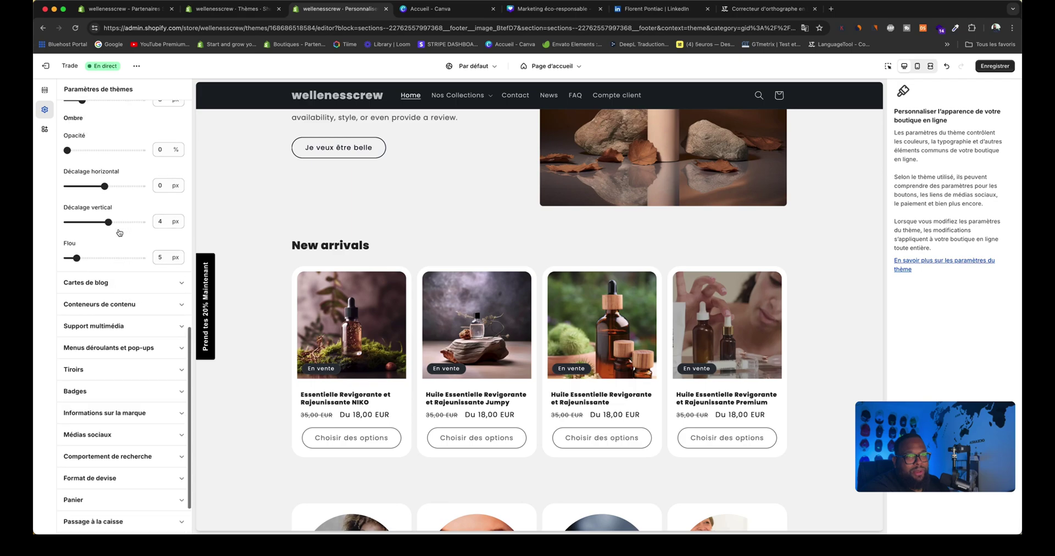
scroll(118, 232, "up", 1)
scroll(116, 232, "down", 1)
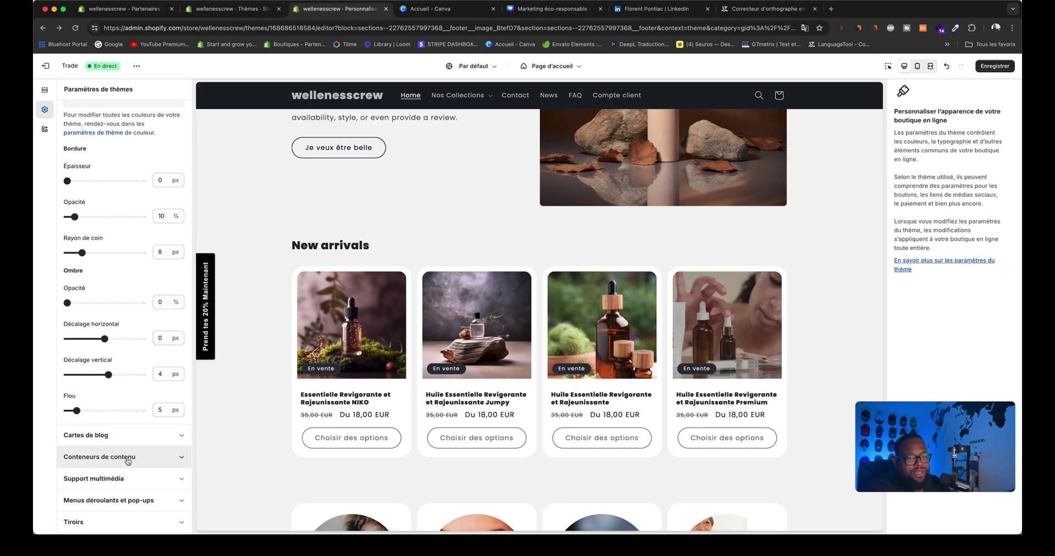
left_click(1005, 63)
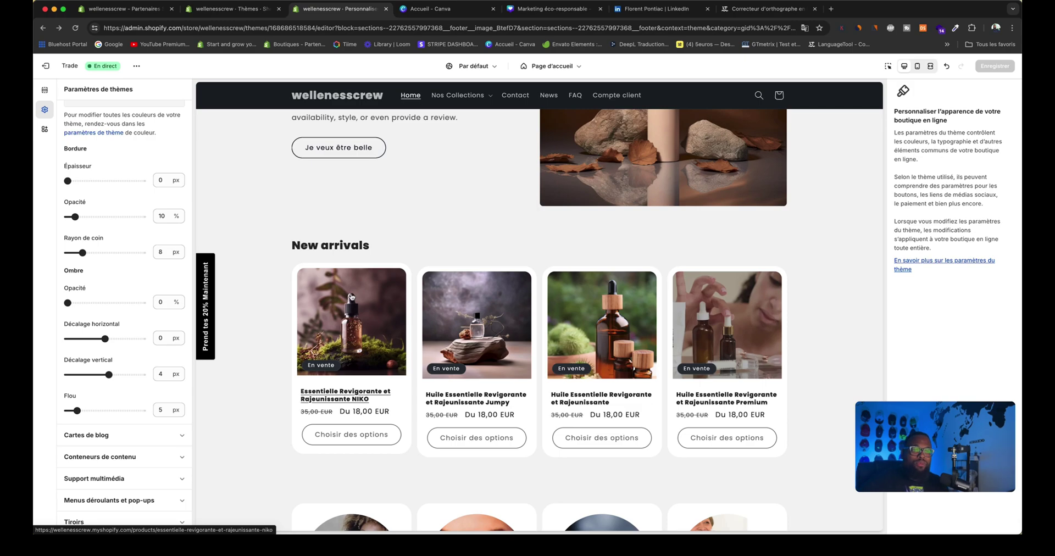
Set the corner radius of the theme's media (Support multimédia) to 38 px and check the home page images
scroll(121, 304, "down", 5)
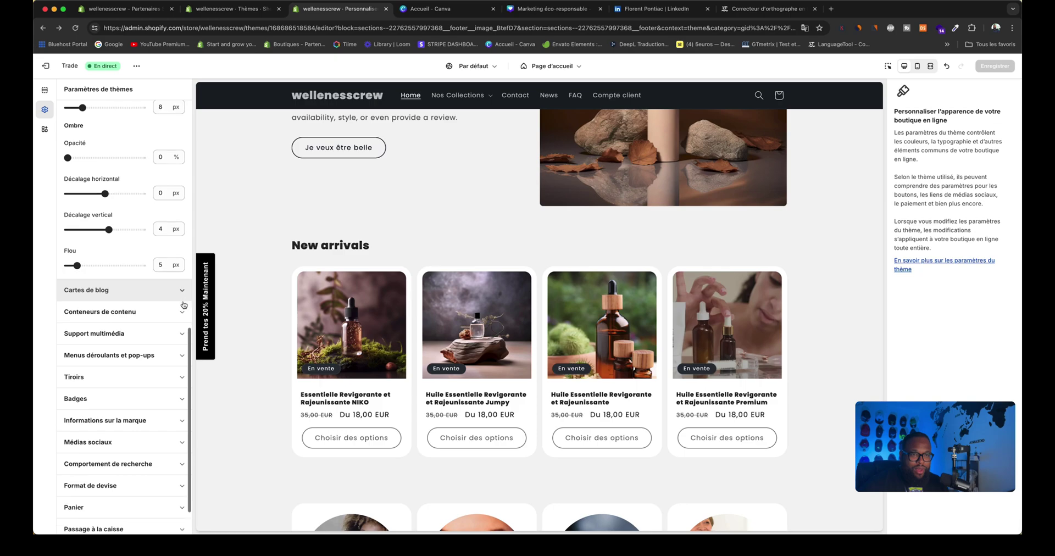
left_click(121, 304)
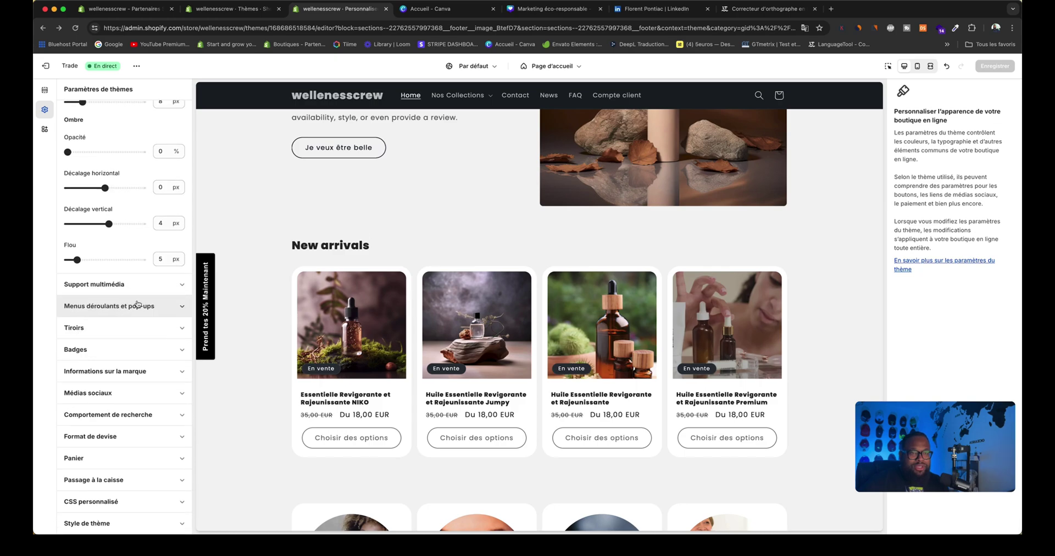
scroll(141, 258, "up", 2)
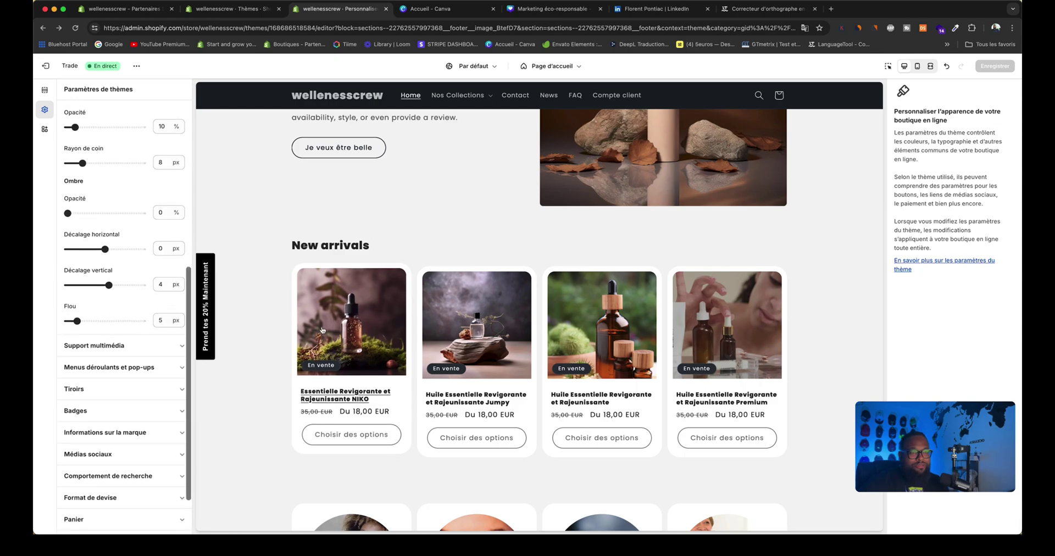
left_click(128, 345)
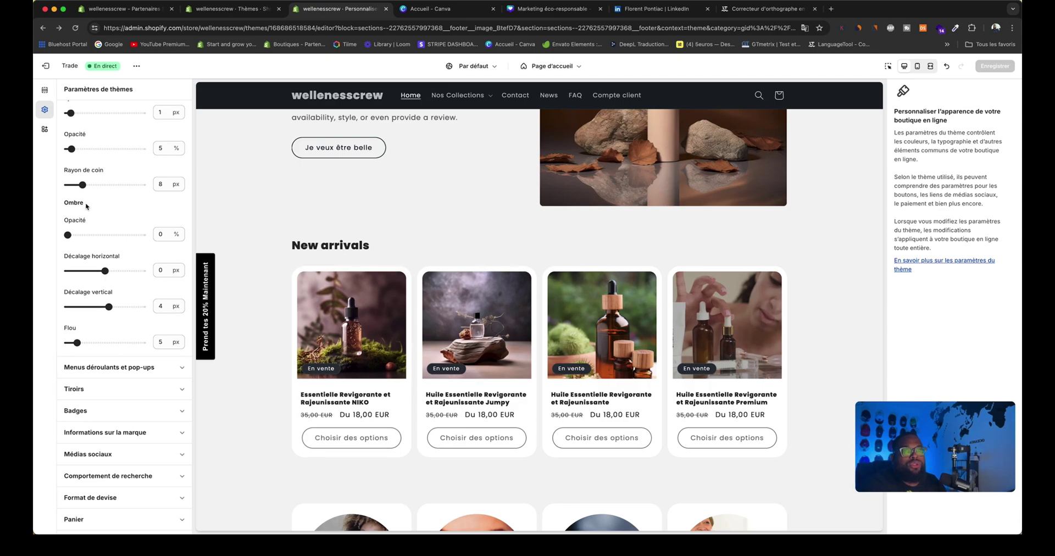
left_click_drag(83, 185, 139, 185)
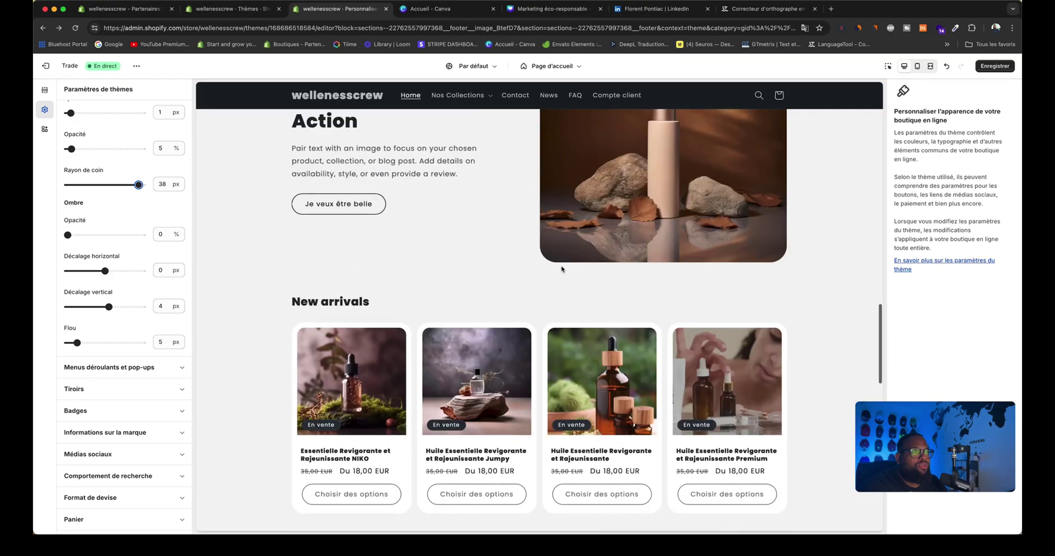
scroll(542, 268, "up", 6)
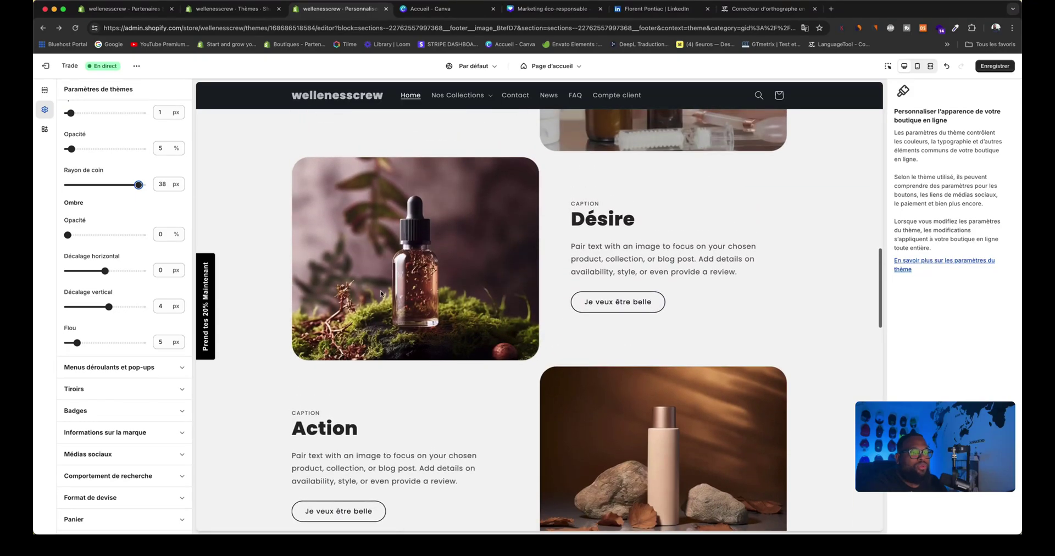
Set the corner radius of dropdown menus and pop-ups (Menus déroulants et pop-ups) to 26 px
scroll(381, 293, "down", 9)
left_click(110, 368)
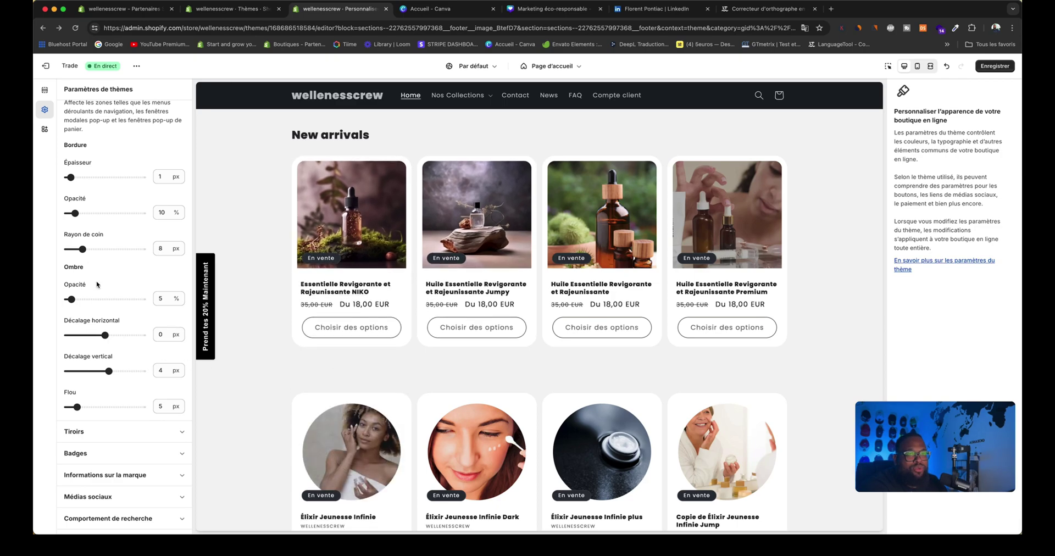
left_click_drag(82, 249, 117, 250)
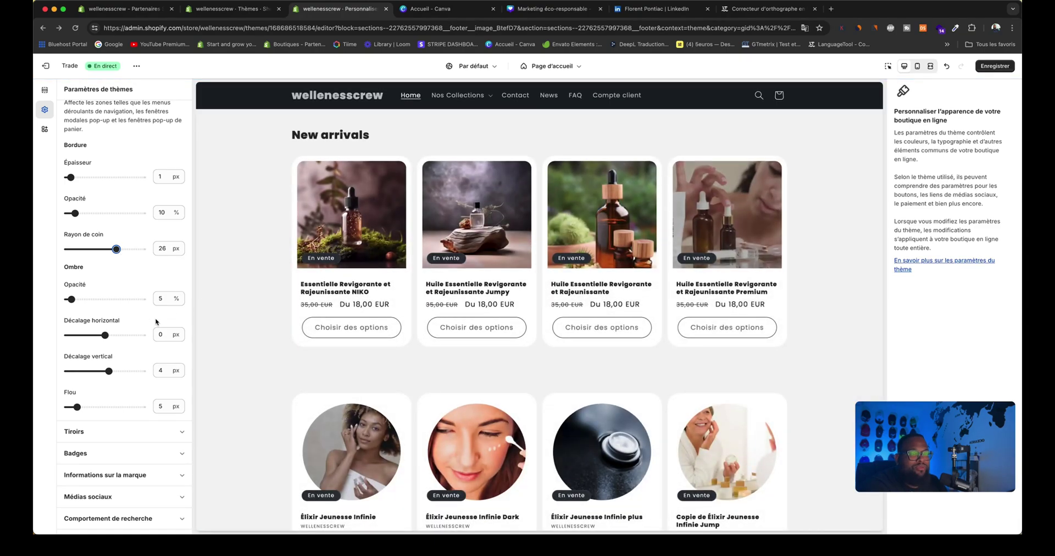
Review the drawer (Tiroirs) and badge settings, including the sale badge's colour scheme choices, and close the badge settings
scroll(147, 322, "down", 3)
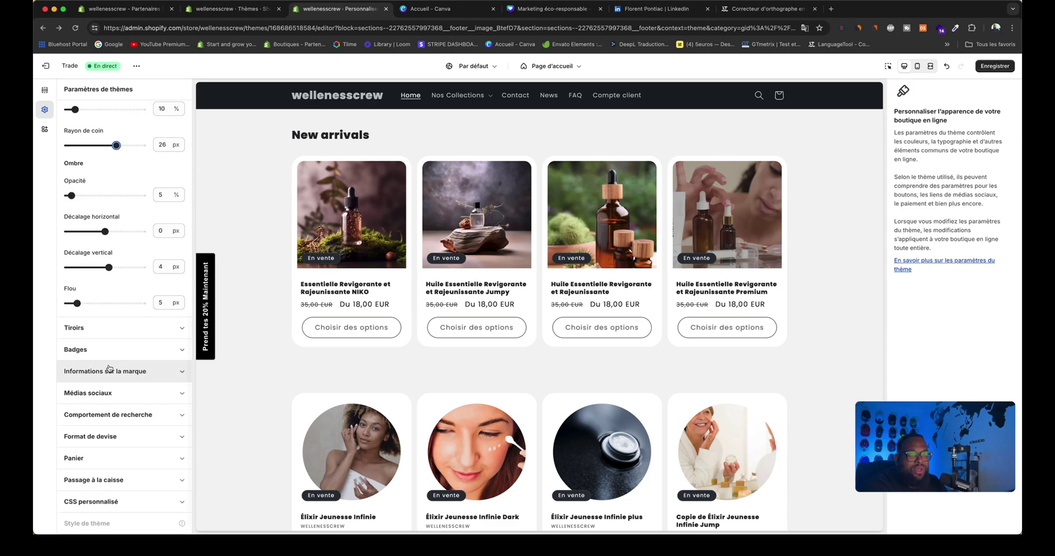
left_click(111, 330)
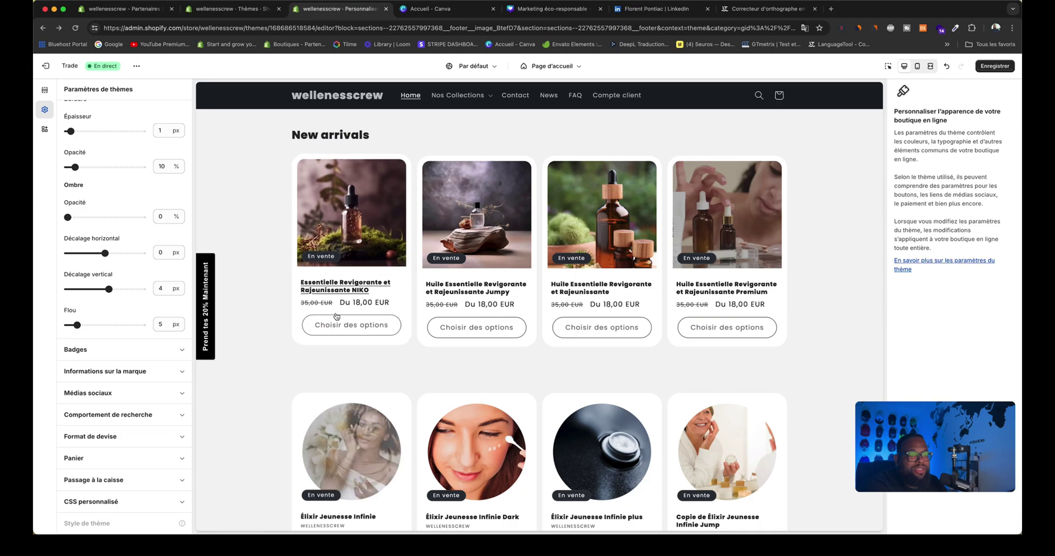
left_click(104, 353)
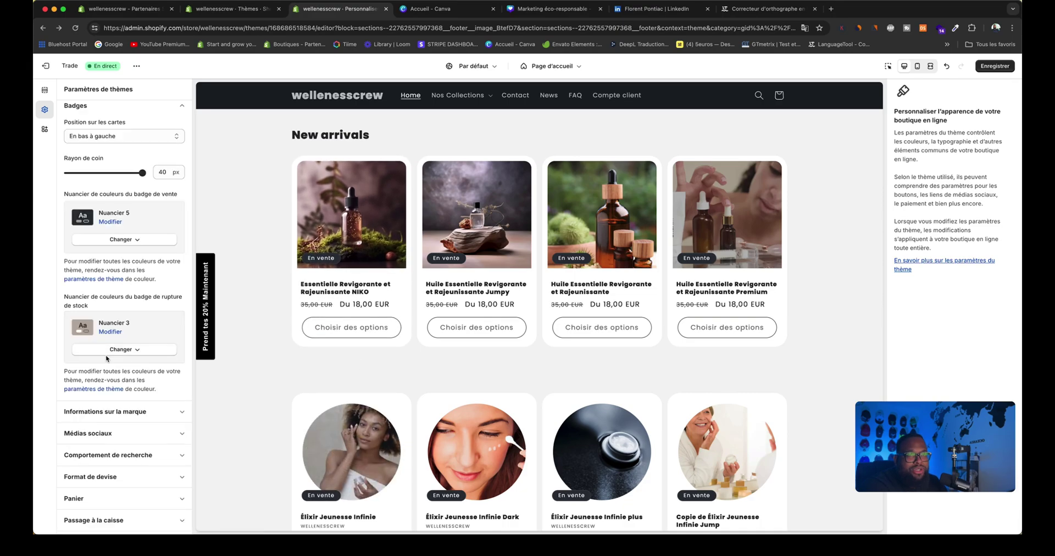
scroll(352, 379, "down", 8)
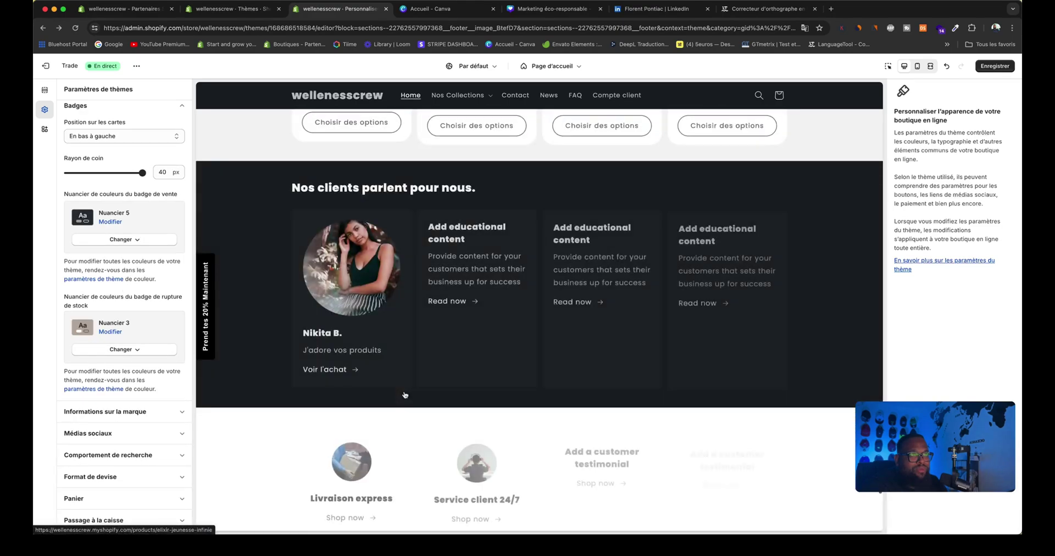
scroll(340, 384, "up", 6)
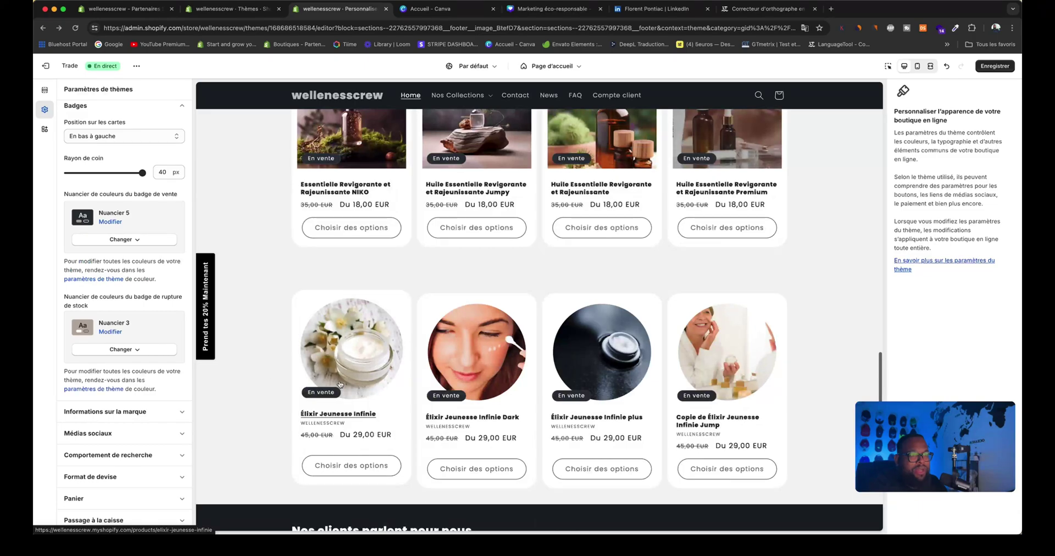
left_click(140, 243)
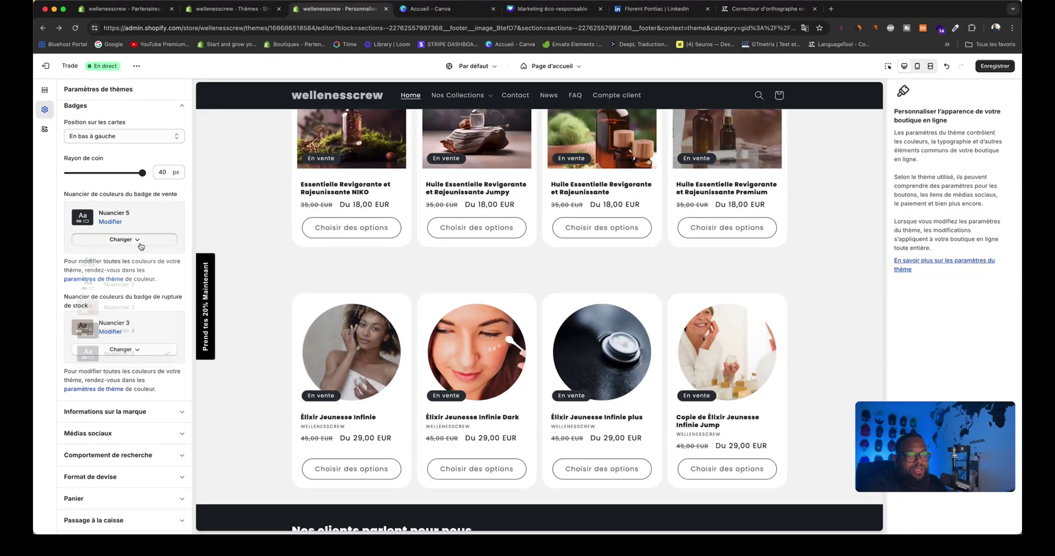
left_click(189, 227)
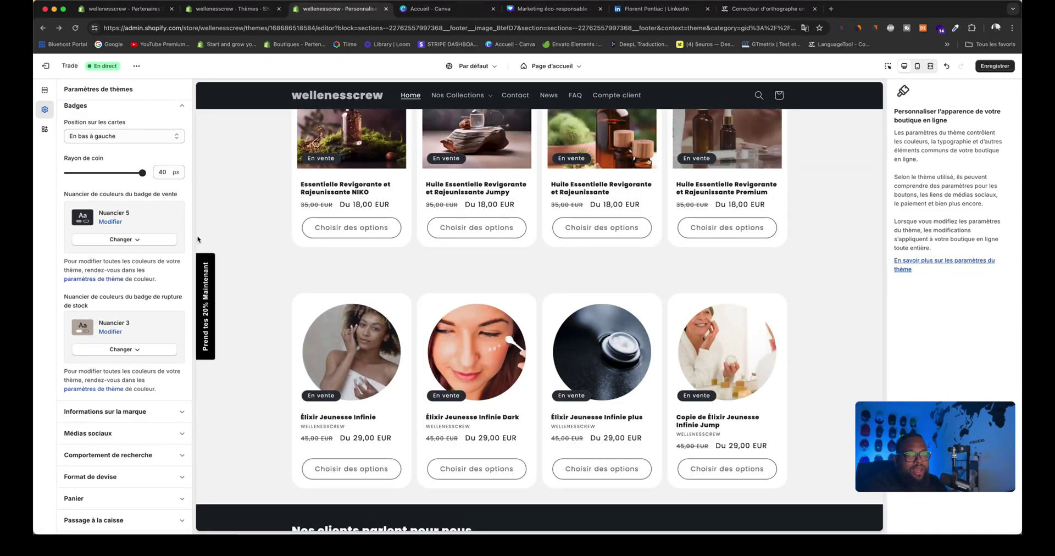
left_click(124, 108)
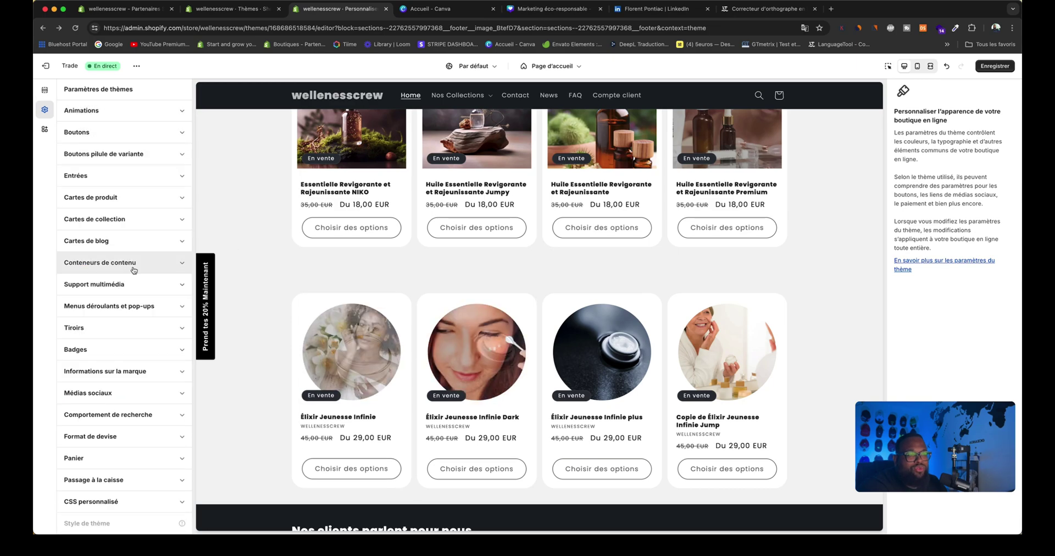
Add a new colour scheme (nuancier) in the theme's colour settings and set its background (Arrière-plan) to black, #000000
scroll(131, 231, "up", 3)
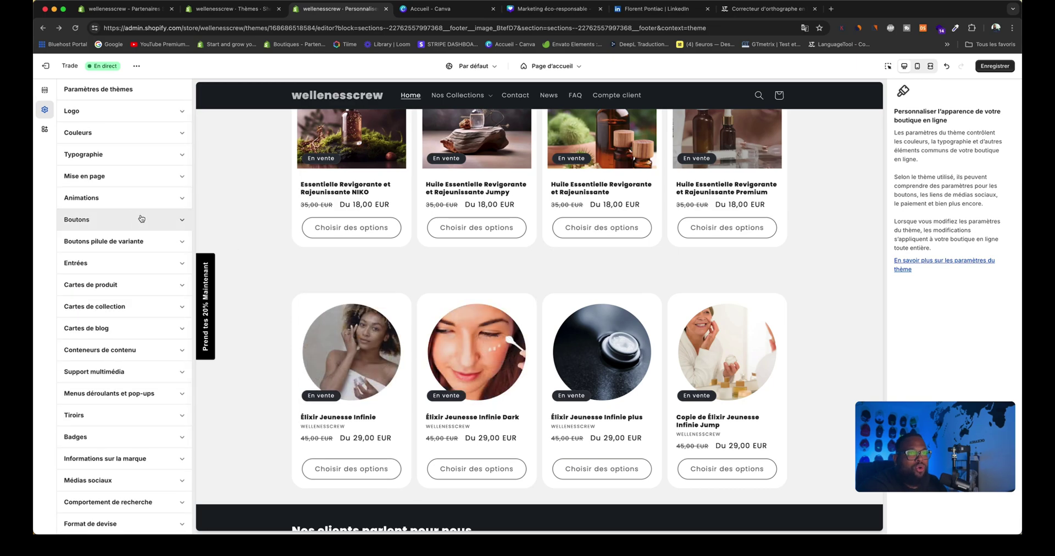
left_click(135, 142)
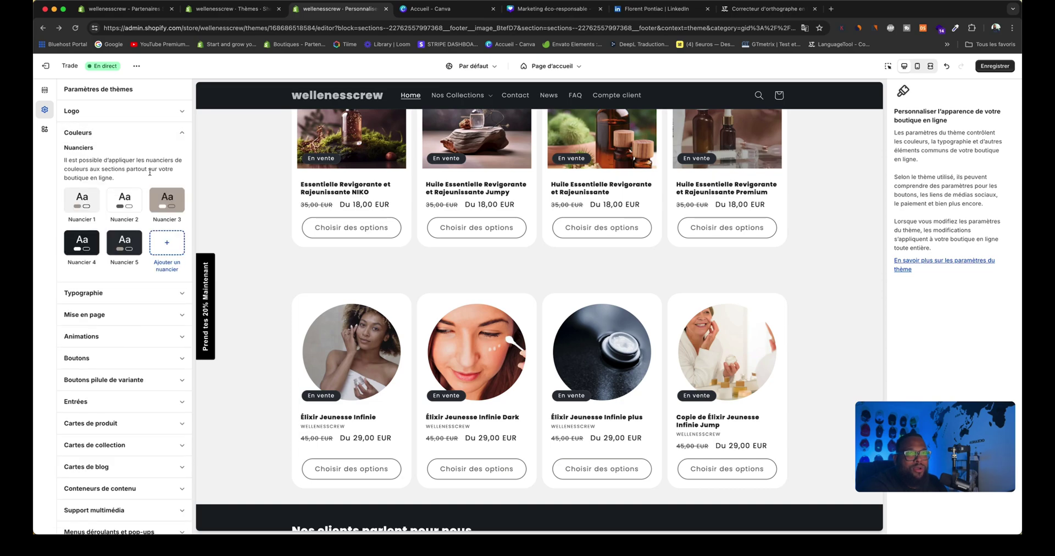
left_click(169, 245)
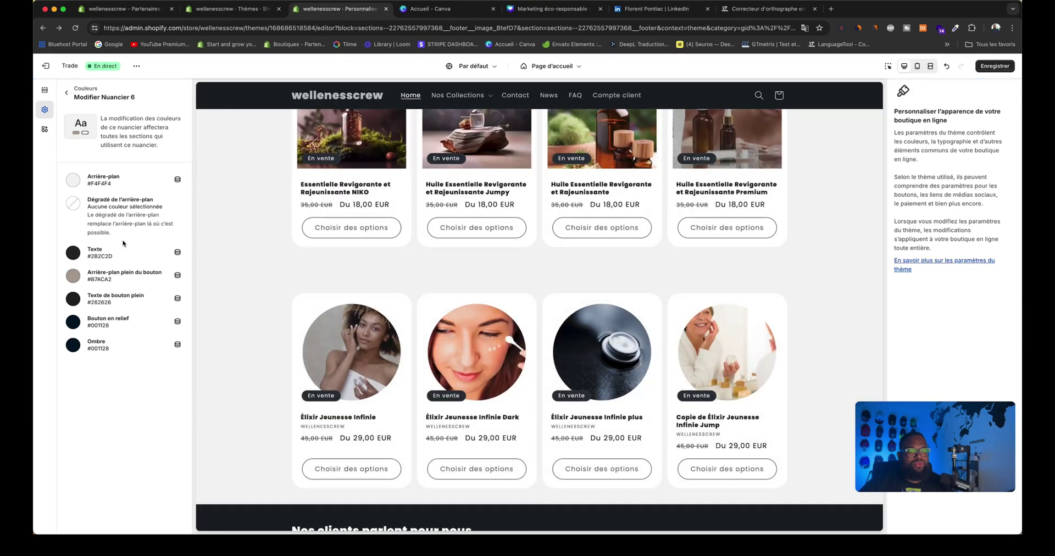
left_click(77, 183)
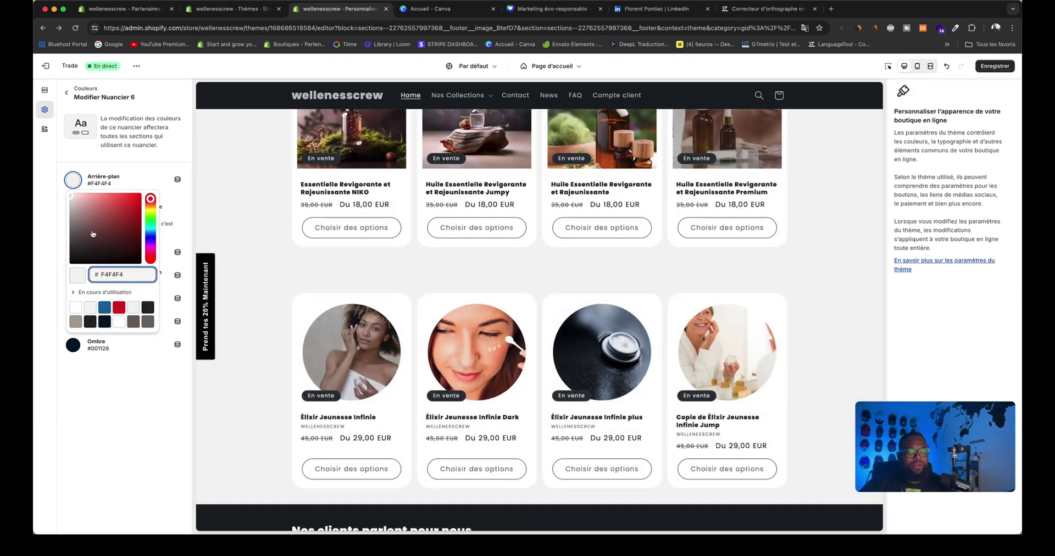
left_click_drag(93, 234, 45, 275)
left_click(42, 279)
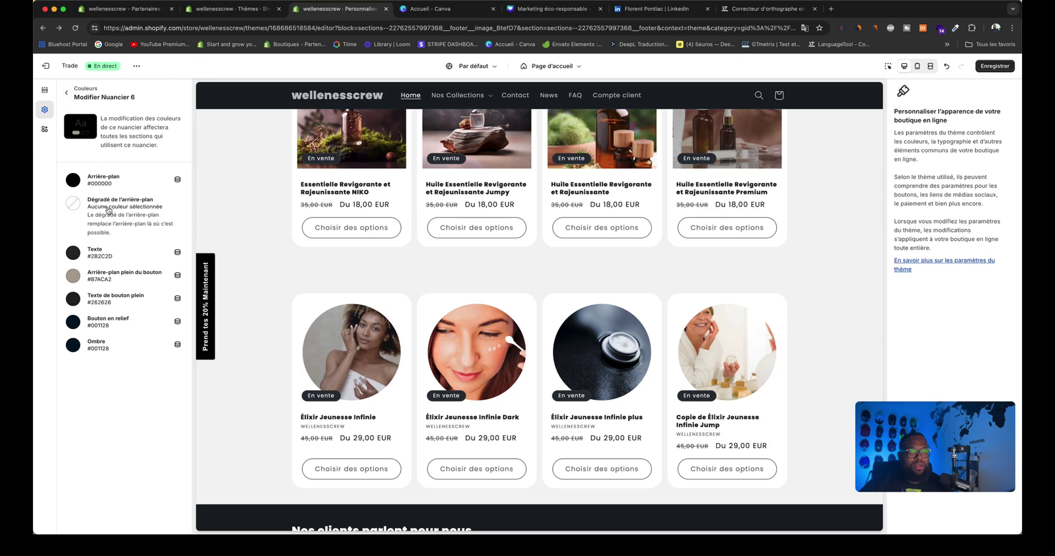
Set the text colour (Texte) of Nuancier 6 to yellow, #FFD900
left_click(73, 253)
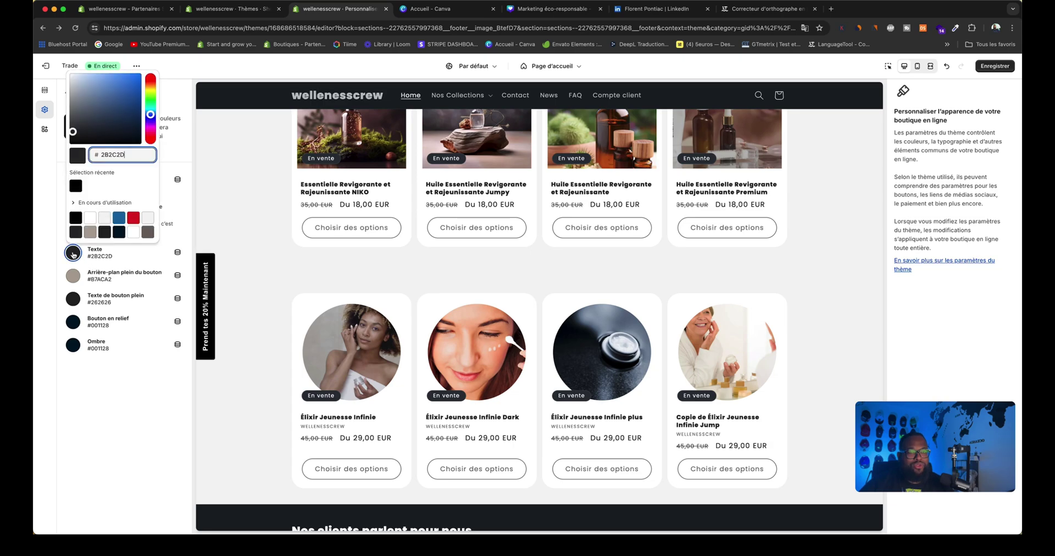
left_click_drag(153, 93, 153, 91)
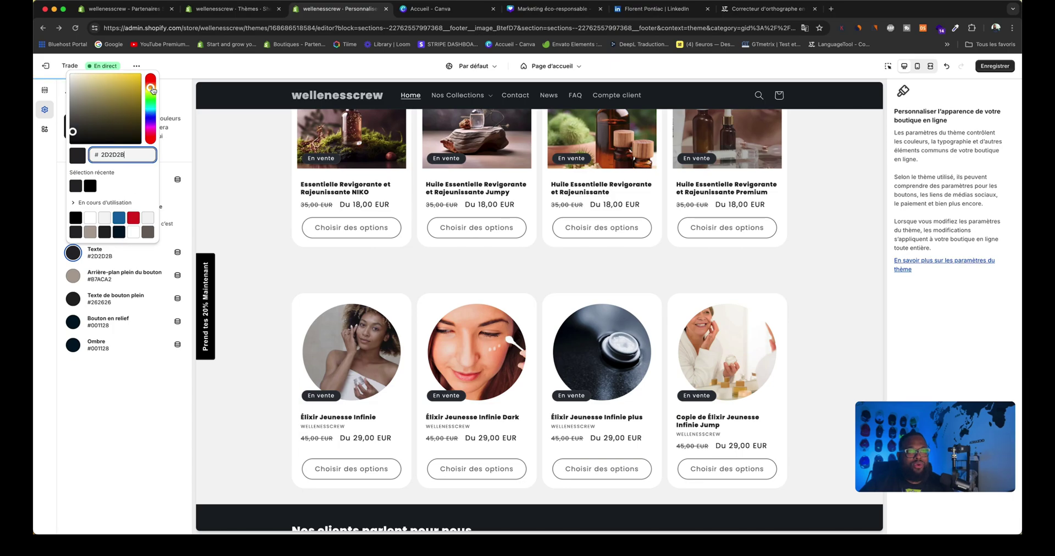
left_click(140, 75)
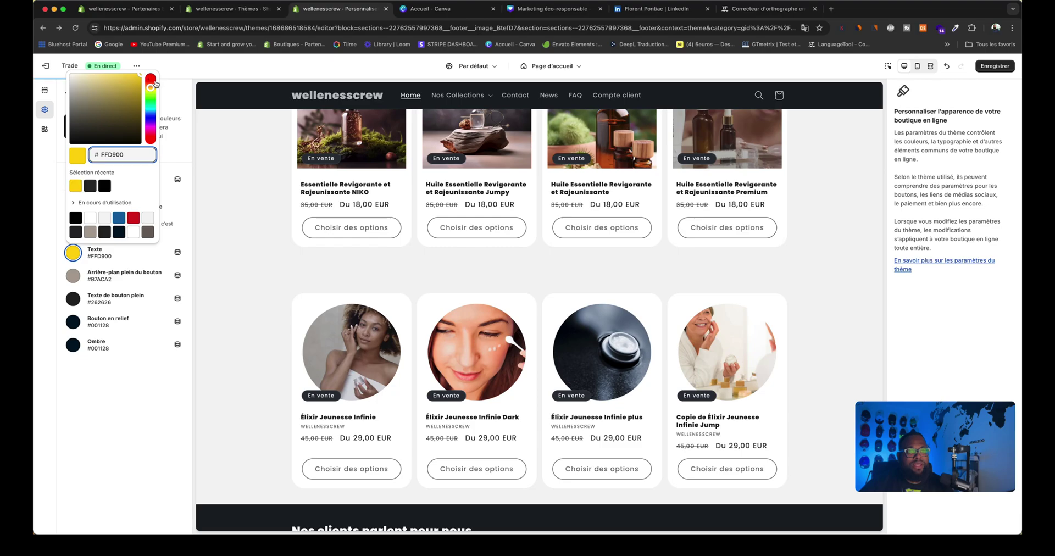
scroll(159, 206, "up", 2)
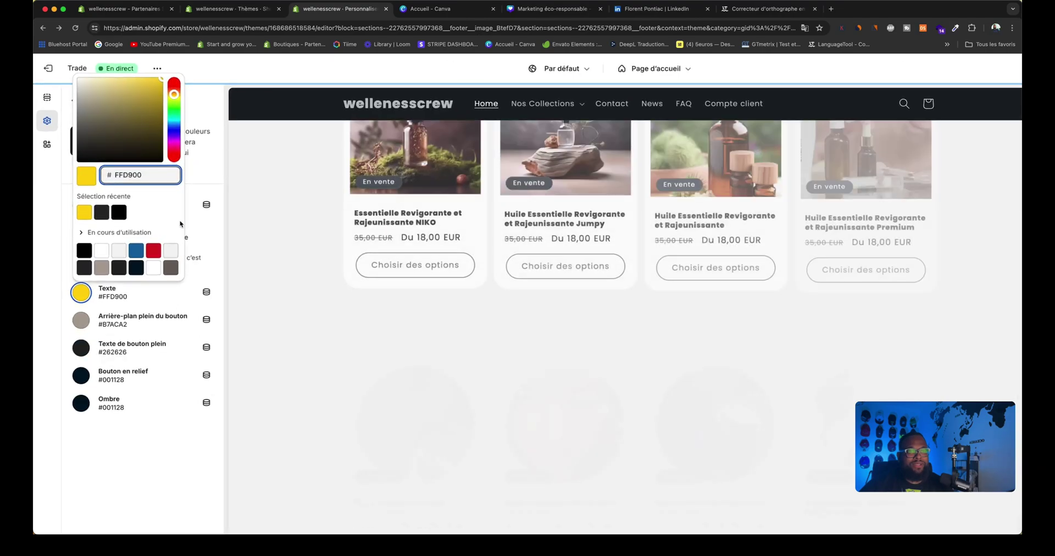
left_click(204, 227)
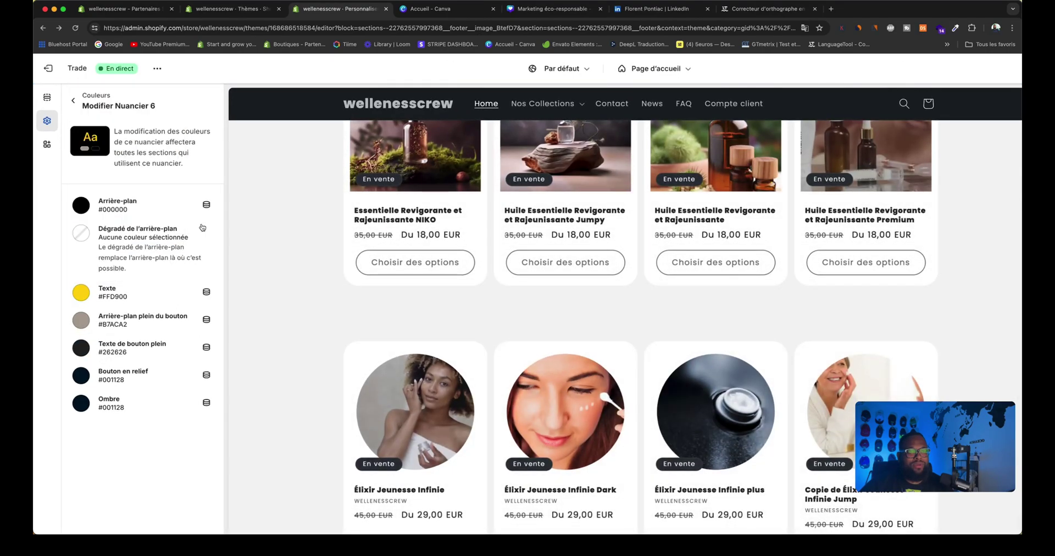
Set the solid button background (Arrière-plan plein du bouton) of Nuancier 6 to red, #DD1D1D
left_click(135, 322)
left_click(170, 278)
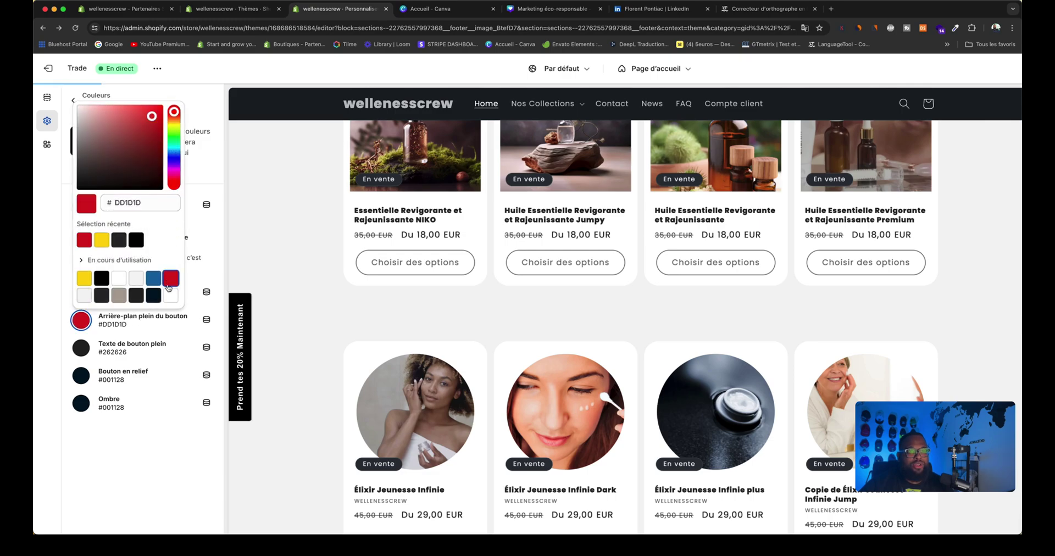
left_click(61, 332)
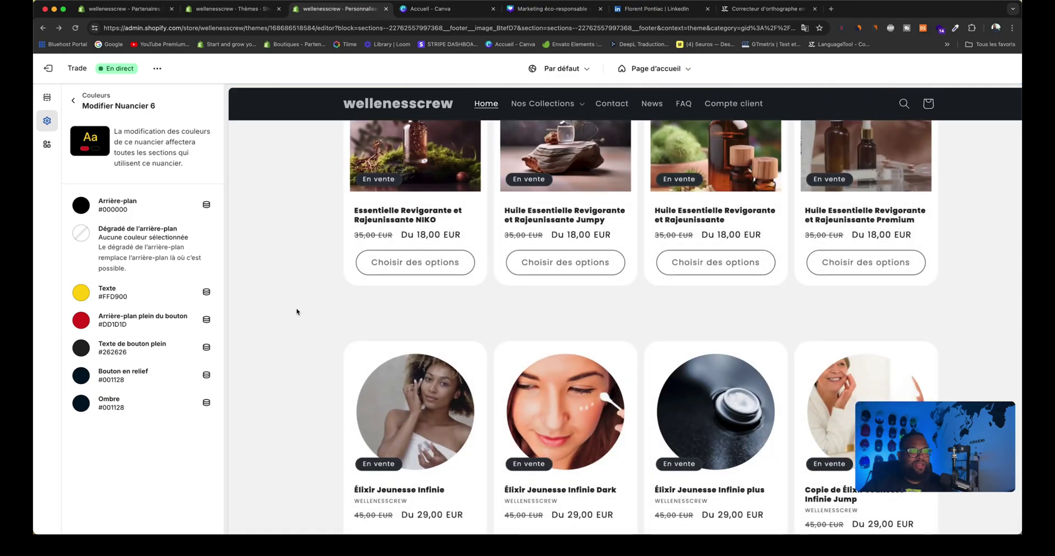
key("super+minus")
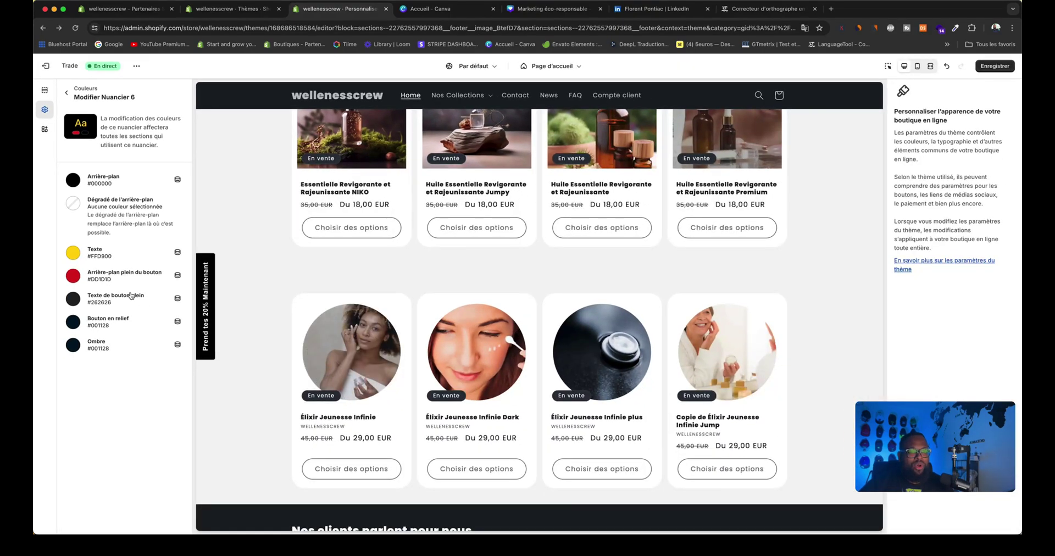
Set the solid button text (Texte de bouton plein) of Nuancier 6 to #000000 and save the theme
left_click(76, 302)
left_click_drag(73, 169, 70, 188)
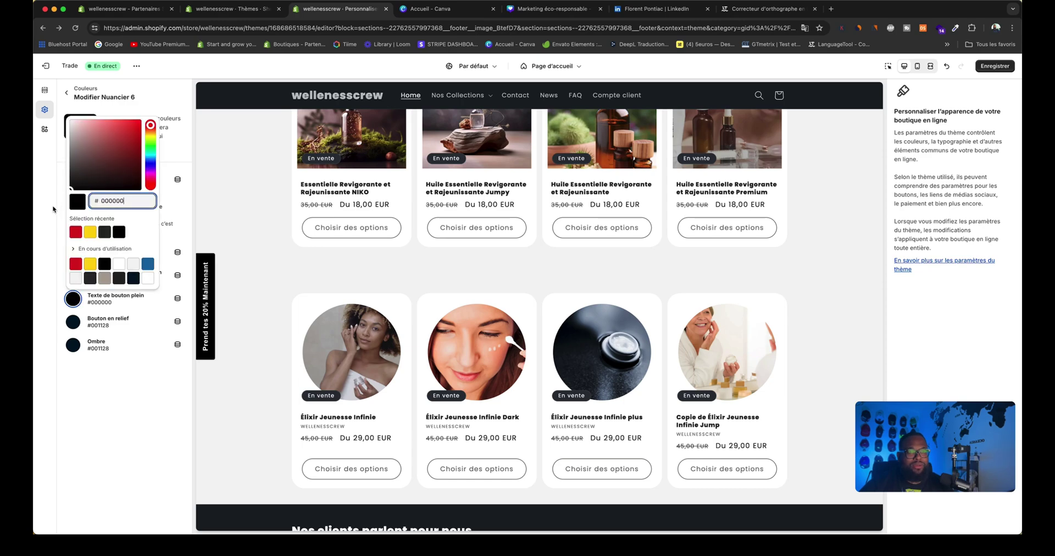
left_click(56, 223)
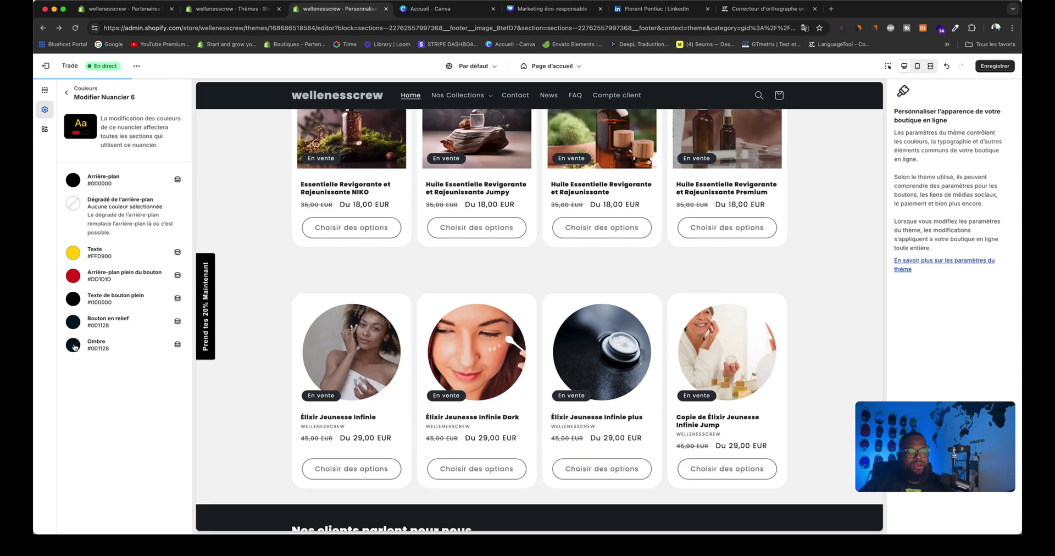
left_click(996, 67)
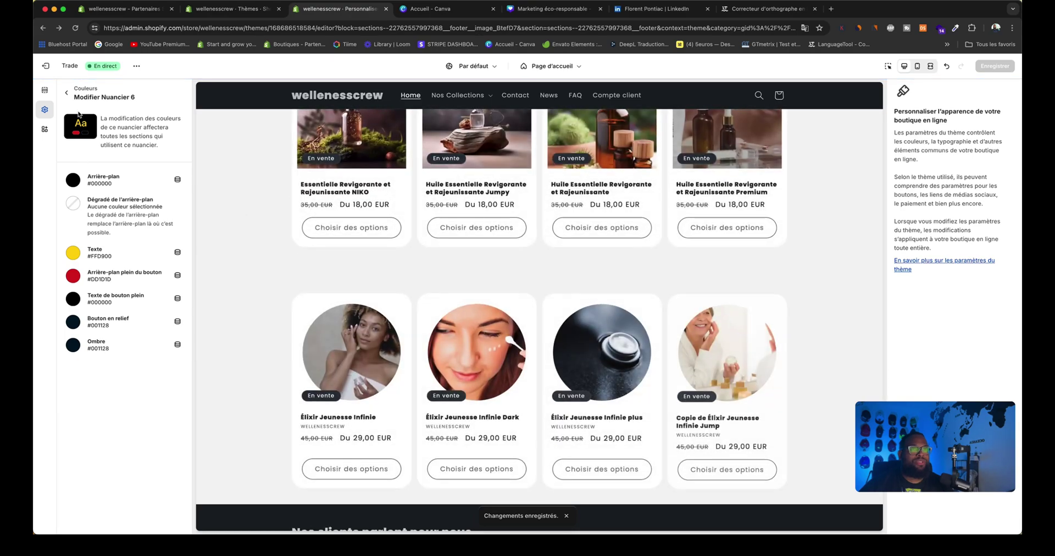
Apply Nuancier 6 as the menu colour scheme (Nuancier de couleurs de menu) of the home page's header section
left_click(67, 95)
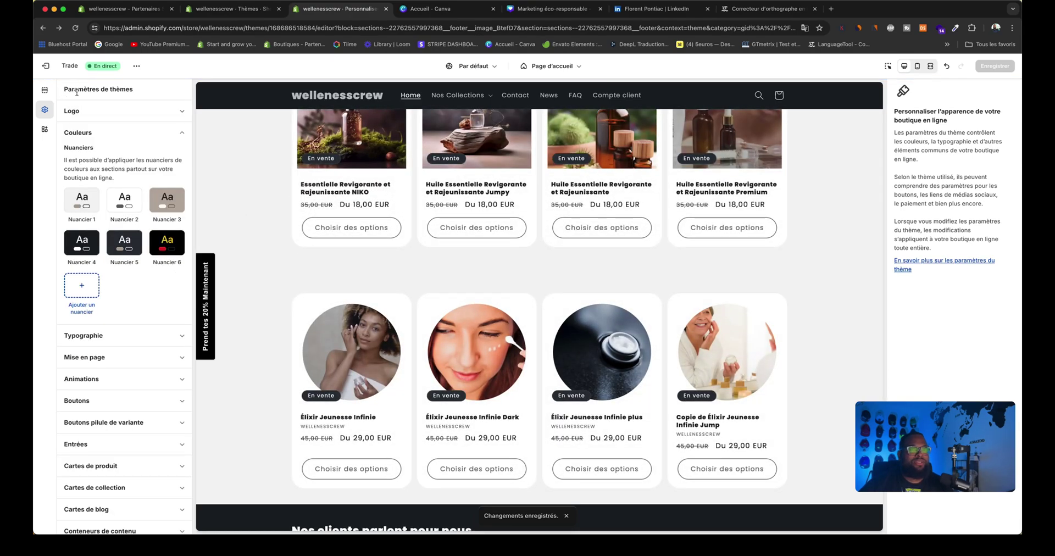
left_click(45, 90)
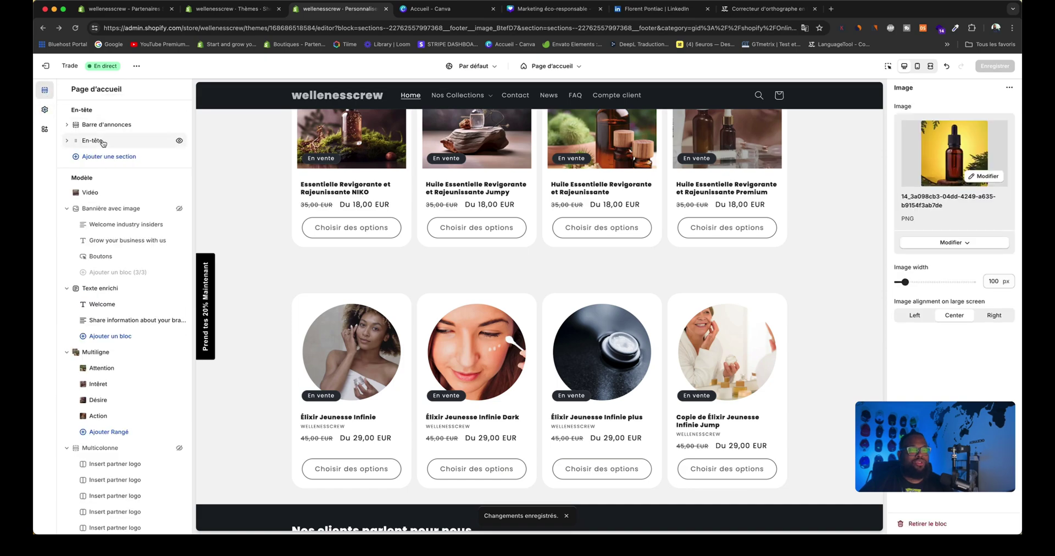
left_click(94, 141)
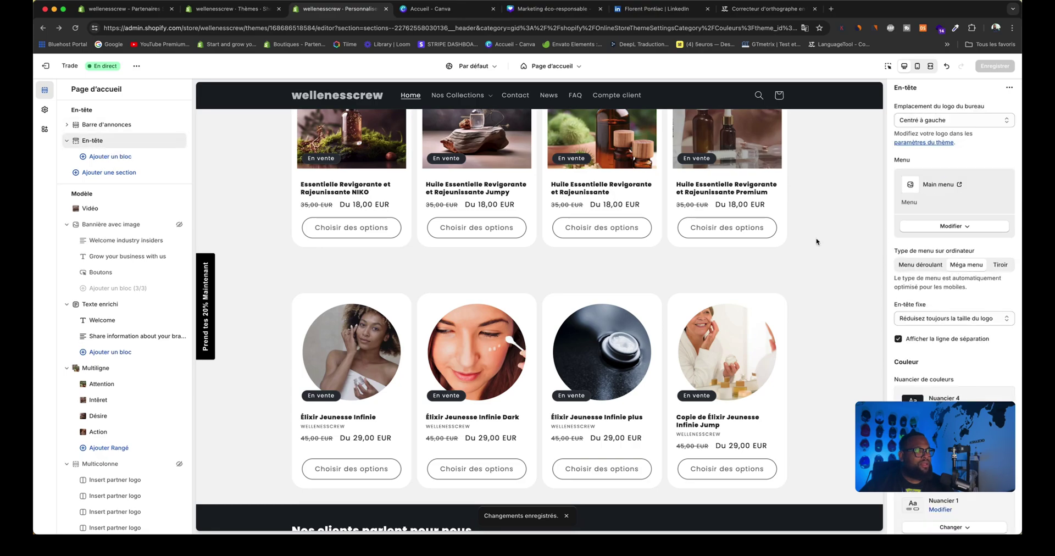
scroll(930, 274, "down", 5)
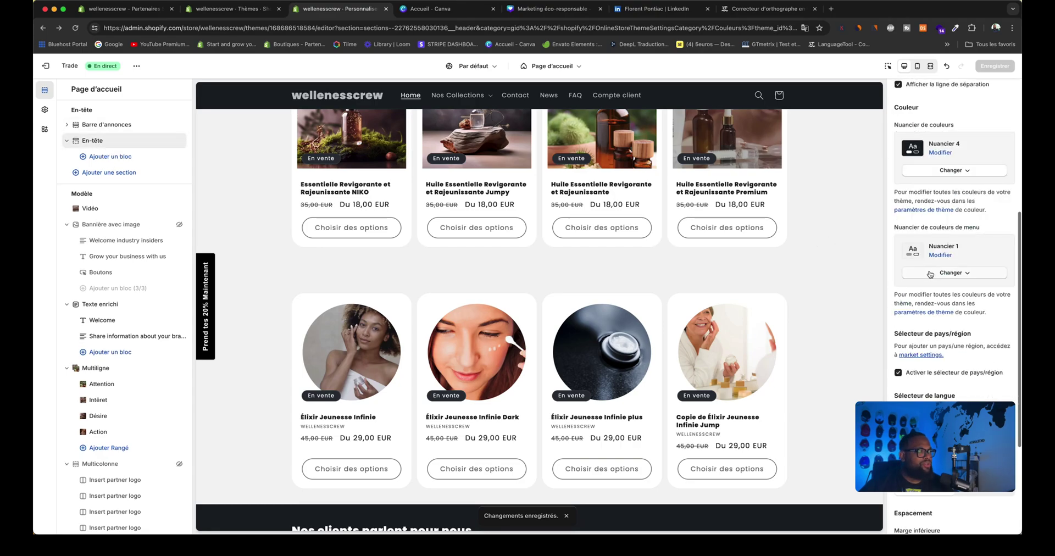
scroll(930, 274, "up", 1)
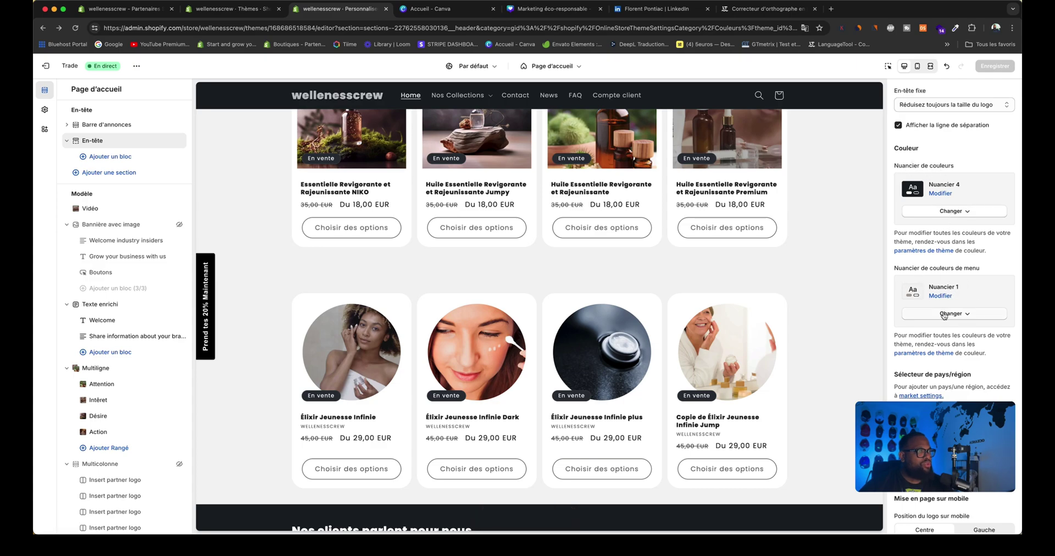
left_click(944, 315)
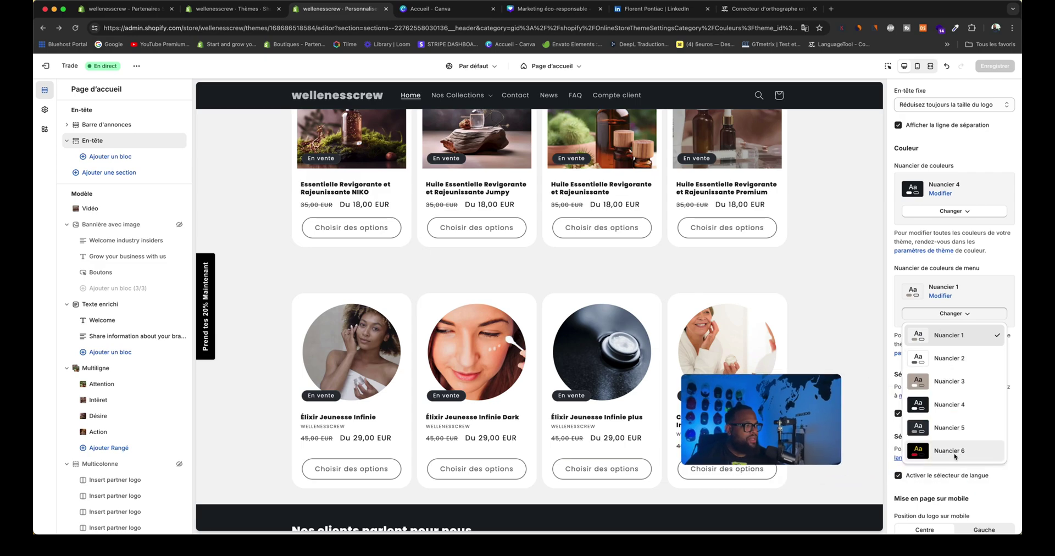
left_click(953, 451)
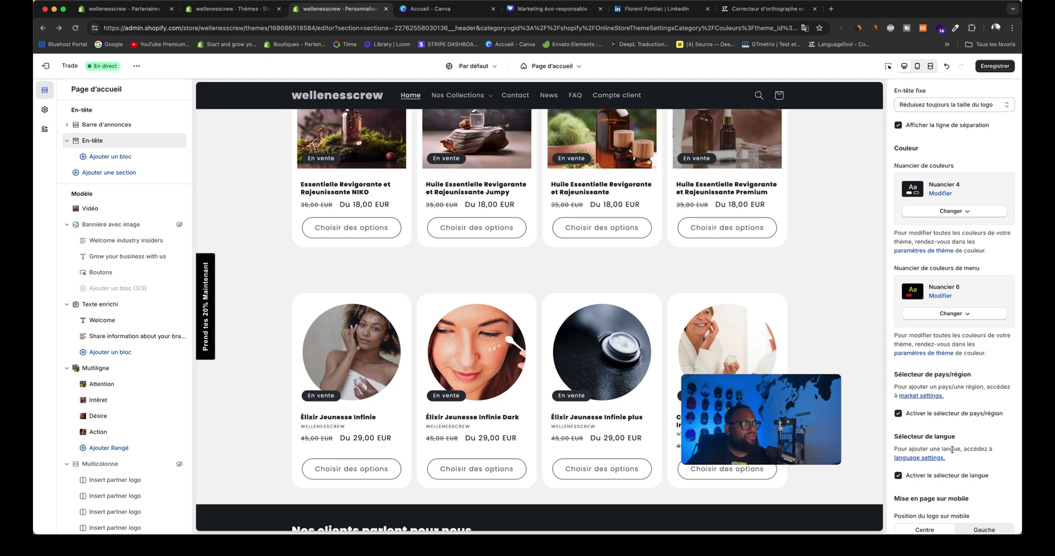
Apply Nuancier 6 as the header's own colour scheme (Nuancier de couleurs), check the header on the home page and save
scroll(945, 287, "up", 1)
left_click(946, 211)
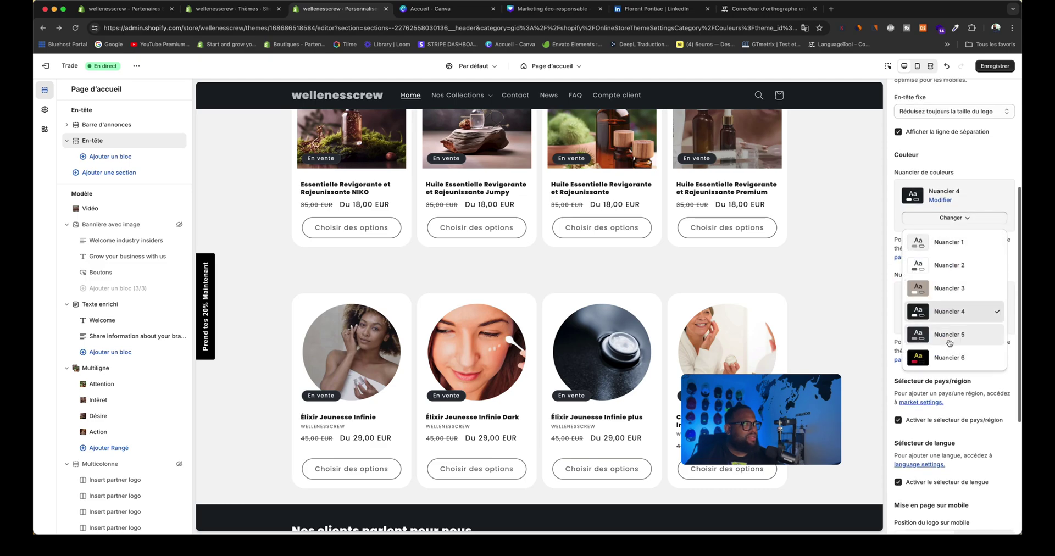
left_click(950, 358)
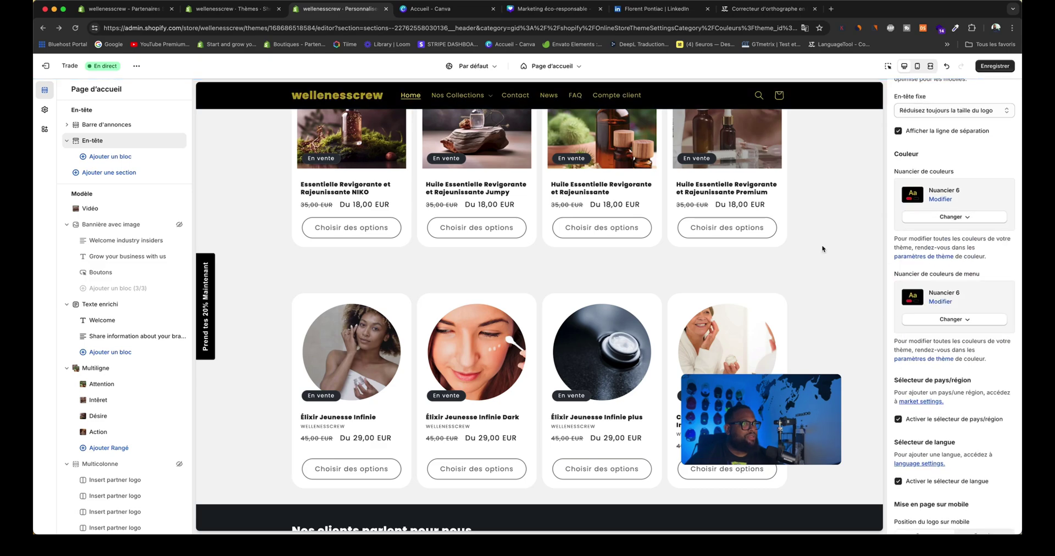
scroll(626, 159, "up", 15)
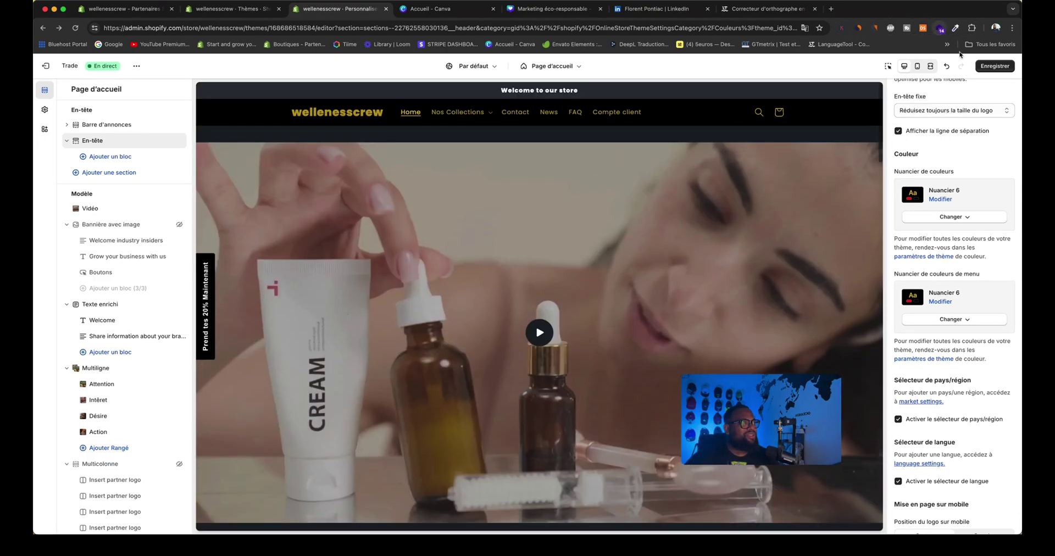
left_click(988, 67)
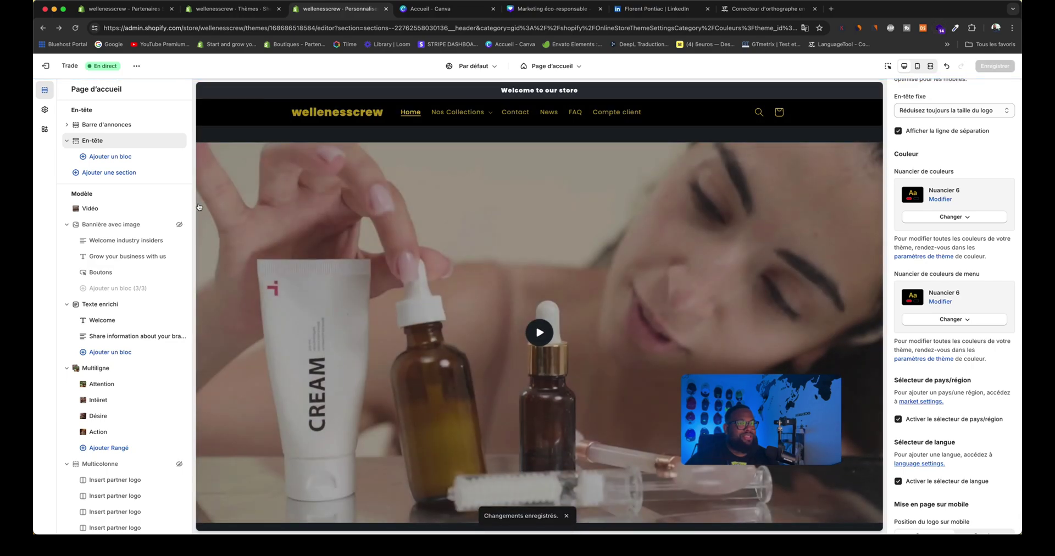
Review the checkout settings (Passage à la caisse) in the theme settings and the app integrations (Intégrations d'application)
left_click(45, 110)
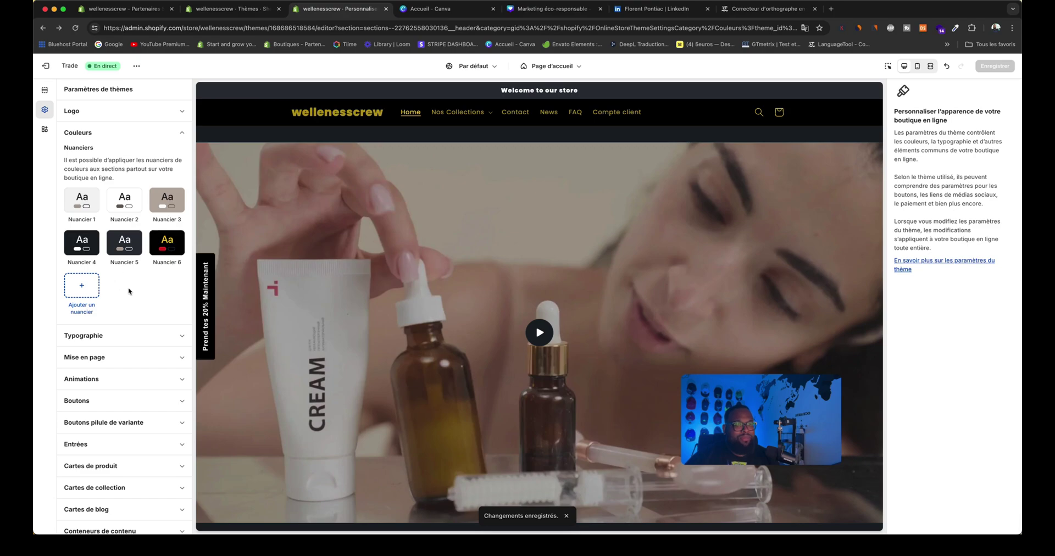
scroll(129, 291, "down", 5)
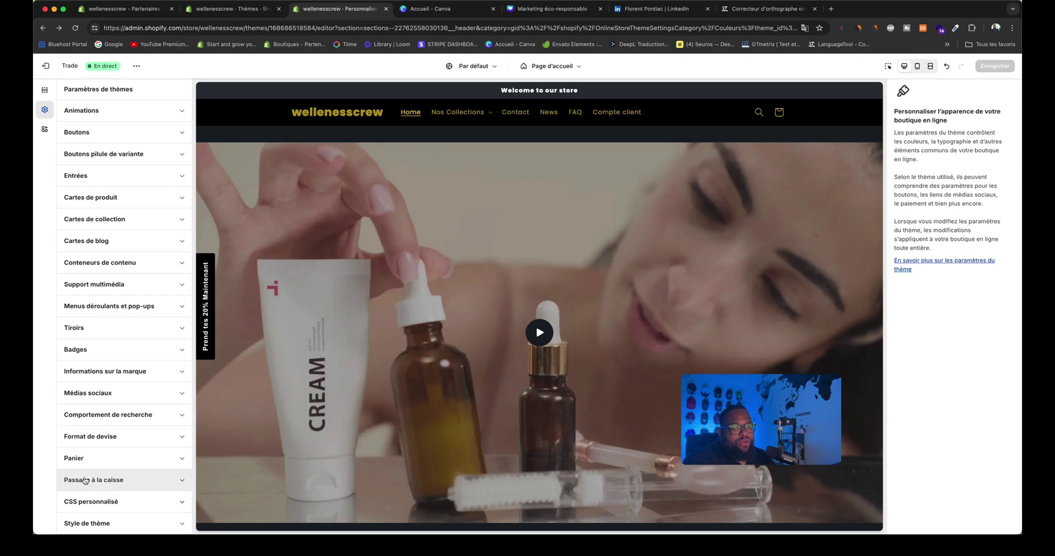
left_click(116, 482)
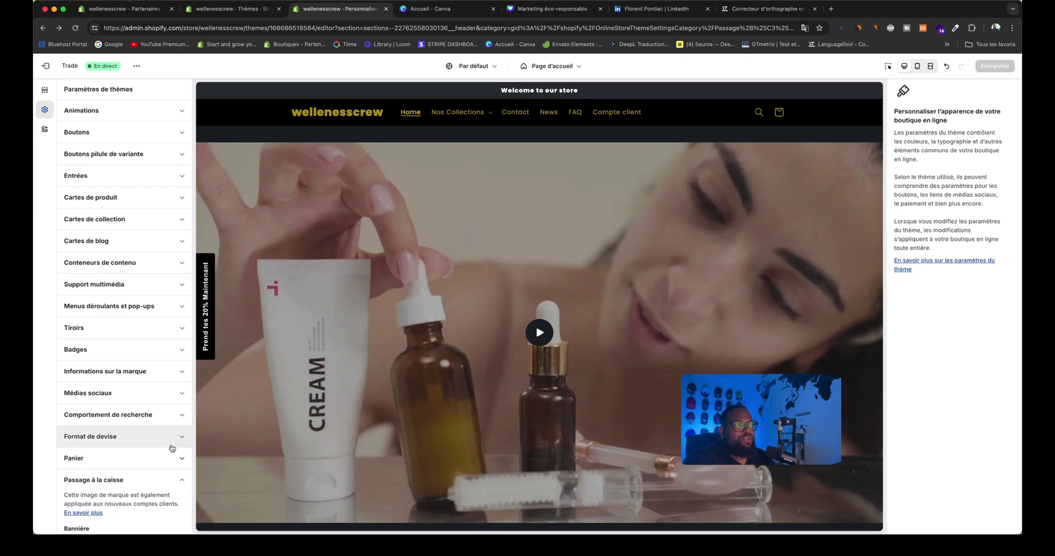
scroll(133, 467, "down", 5)
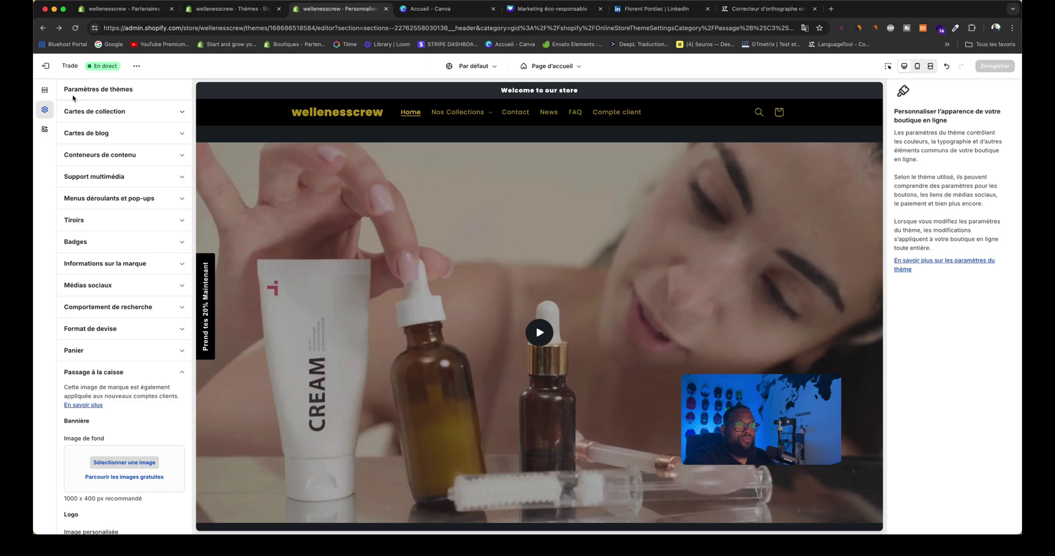
left_click(42, 130)
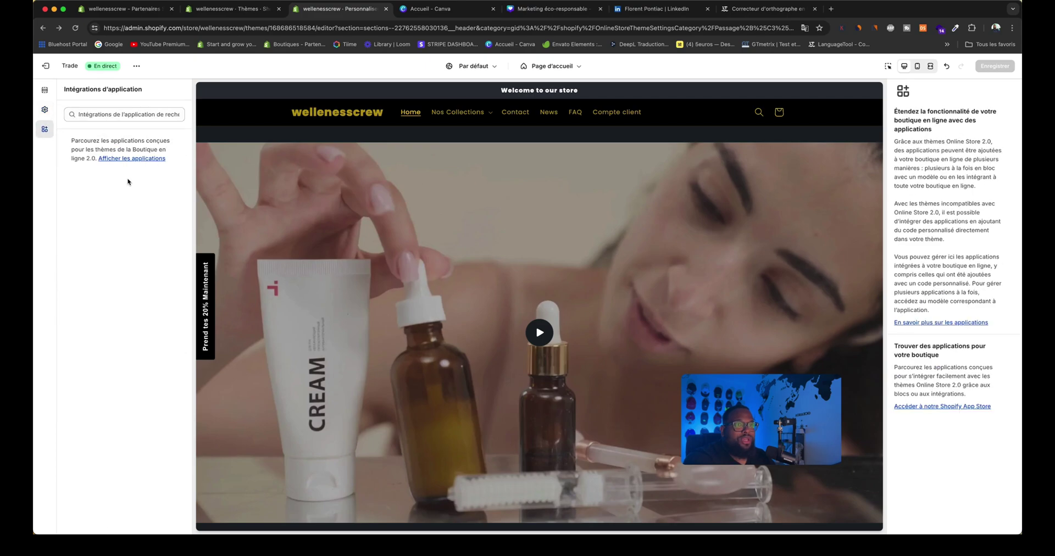
Add an Articles de blog section to the home page template, below the last Multicolonne section
left_click(44, 89)
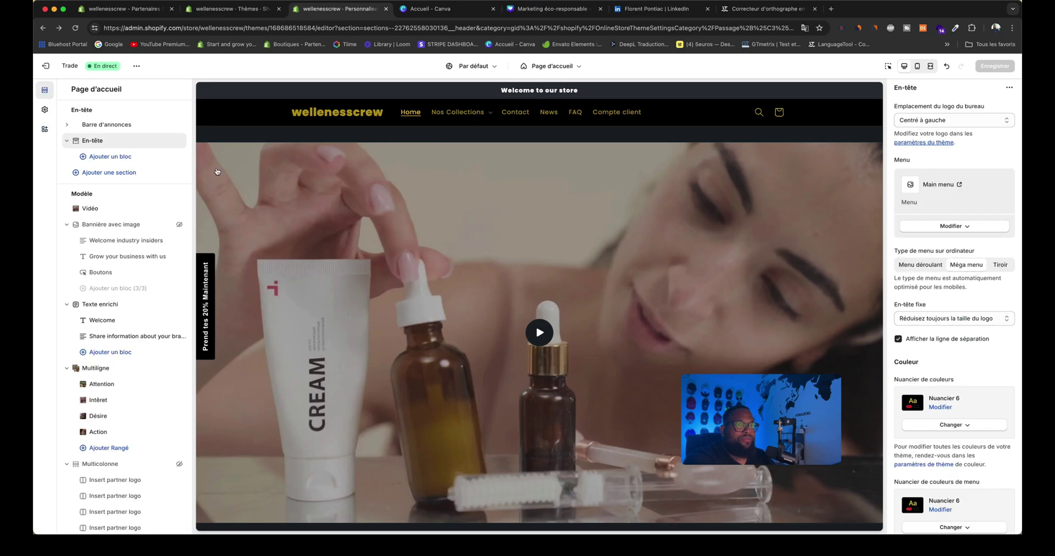
scroll(527, 250, "down", 15)
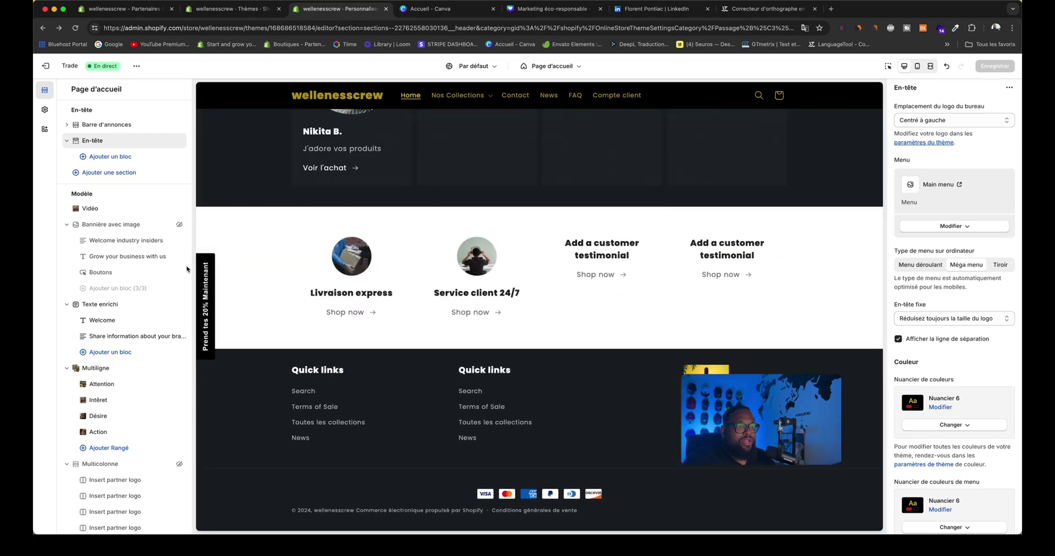
scroll(189, 264, "down", 15)
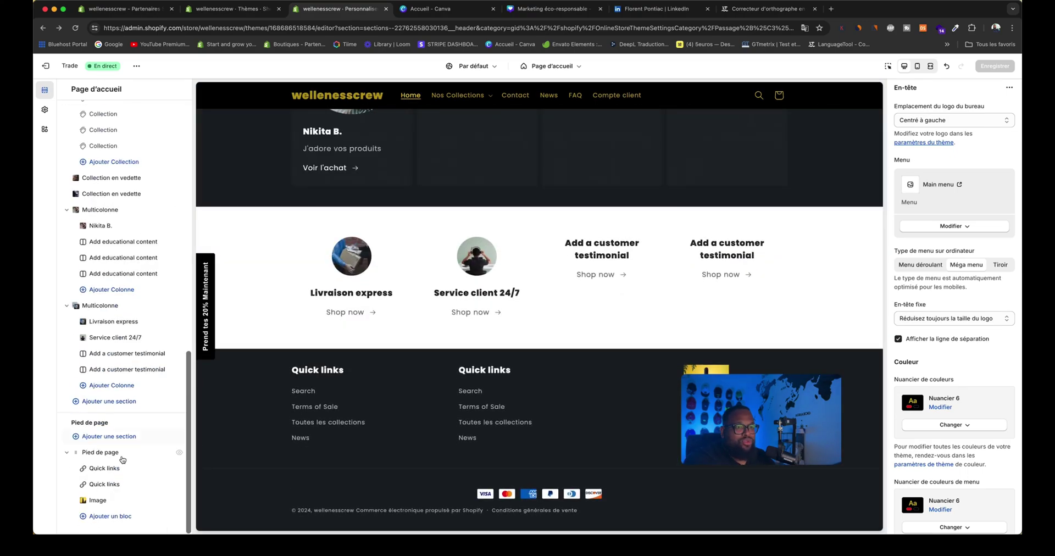
left_click(113, 402)
scroll(243, 417, "down", 3)
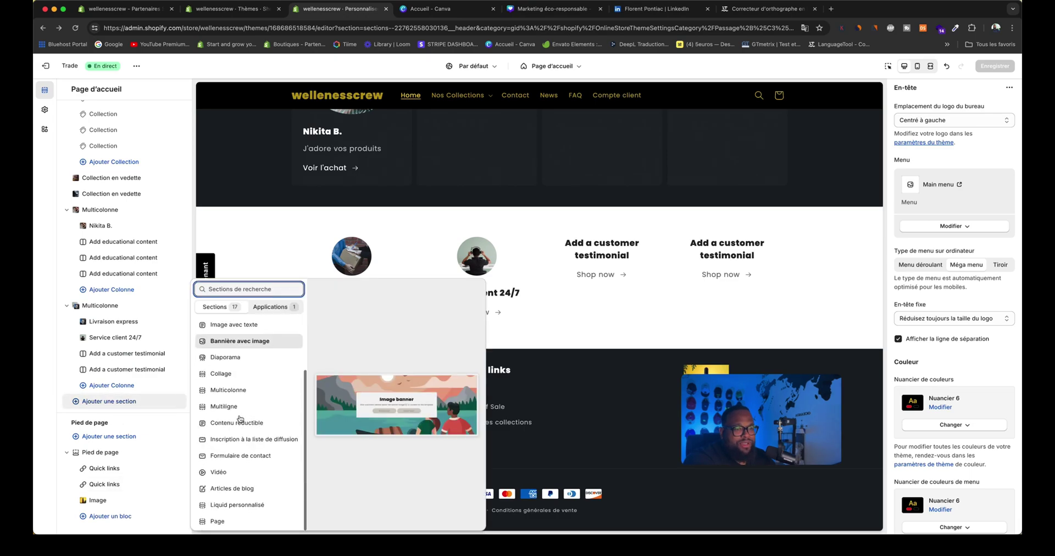
left_click(235, 487)
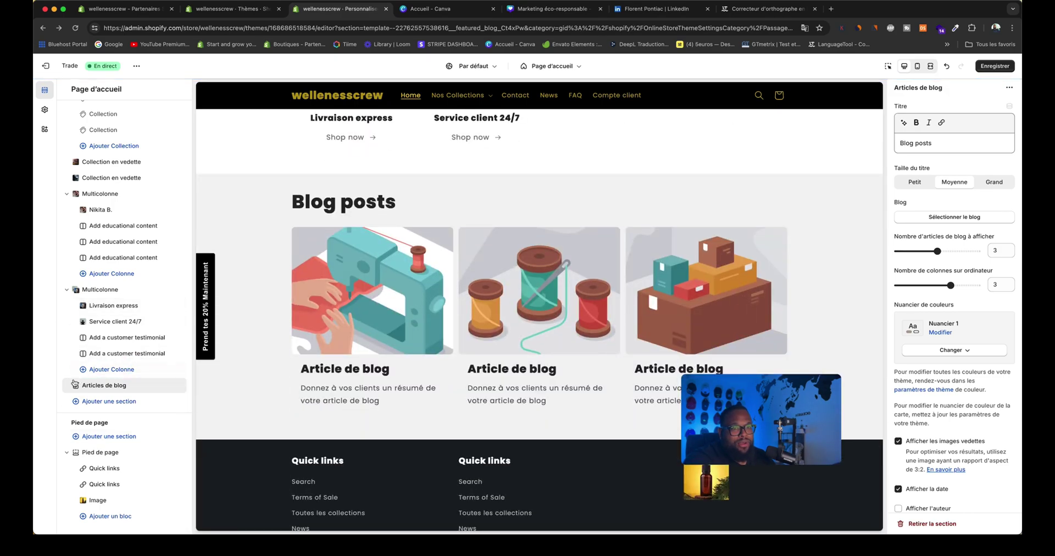
Move the Articles de blog section above the Livraison express Multicolonne section and save the theme
left_click_drag(75, 386, 77, 291)
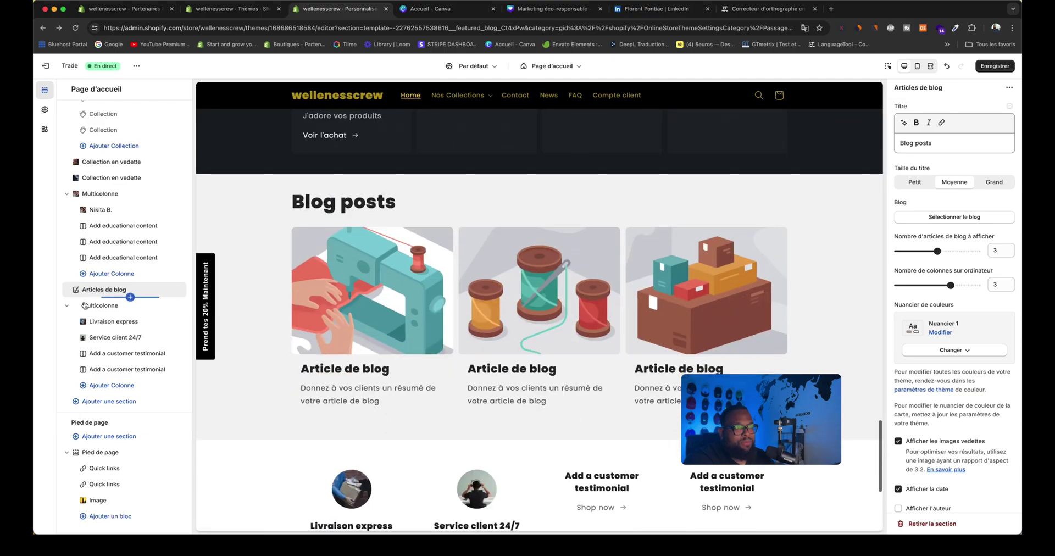
scroll(495, 275, "up", 15)
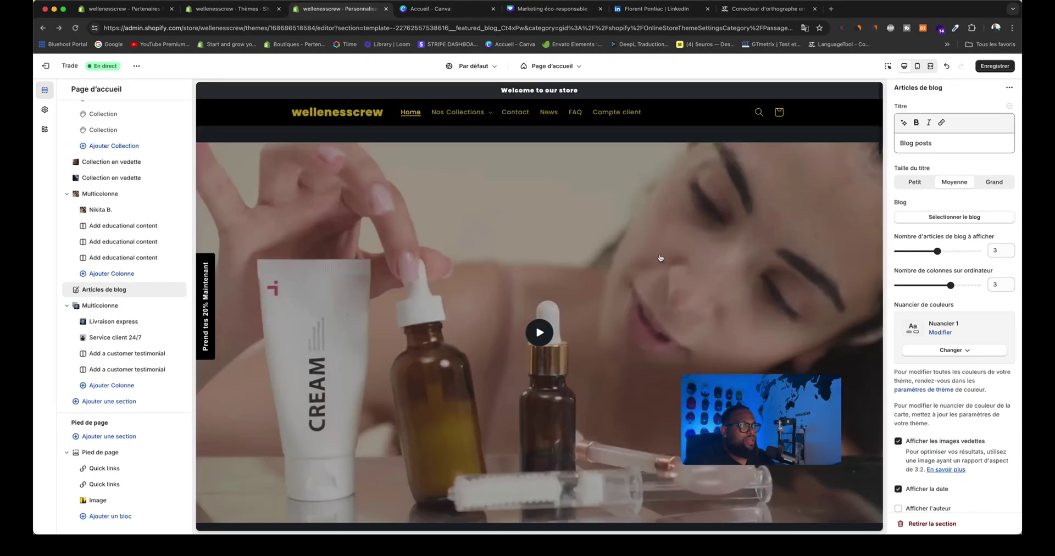
left_click(996, 66)
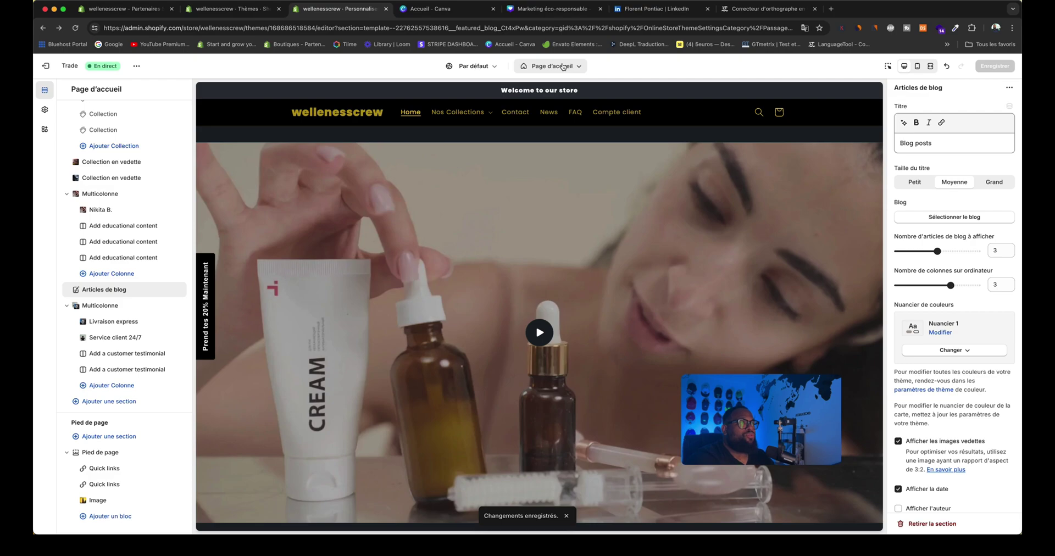
Switch the theme editor from the home page to the default product template (Produit par défaut)
left_click(560, 67)
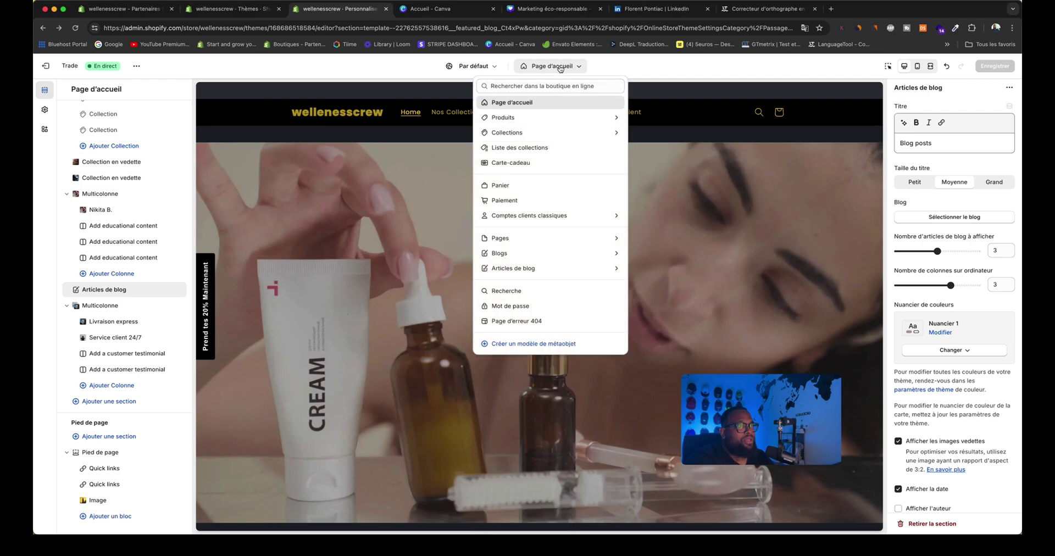
left_click(618, 119)
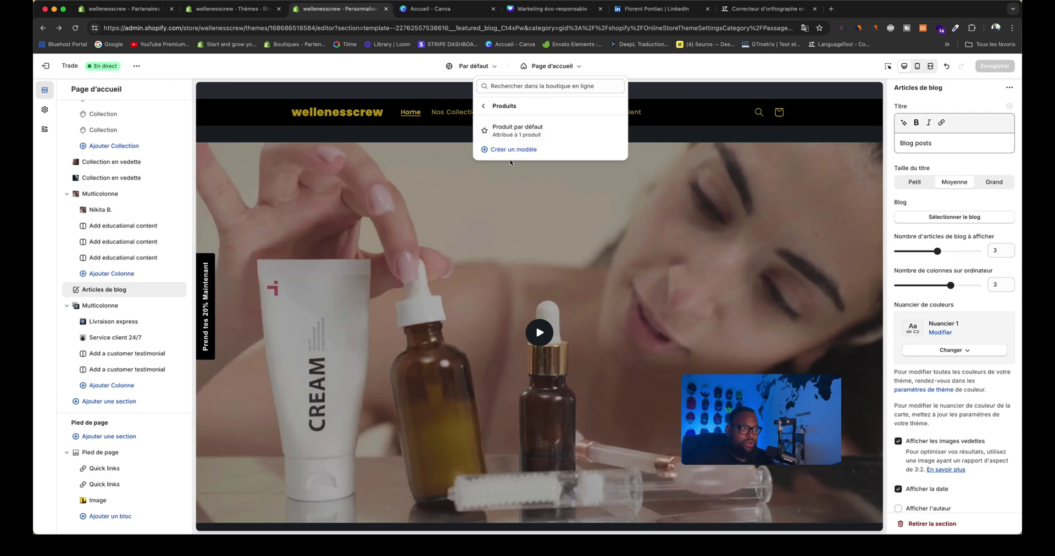
left_click(515, 132)
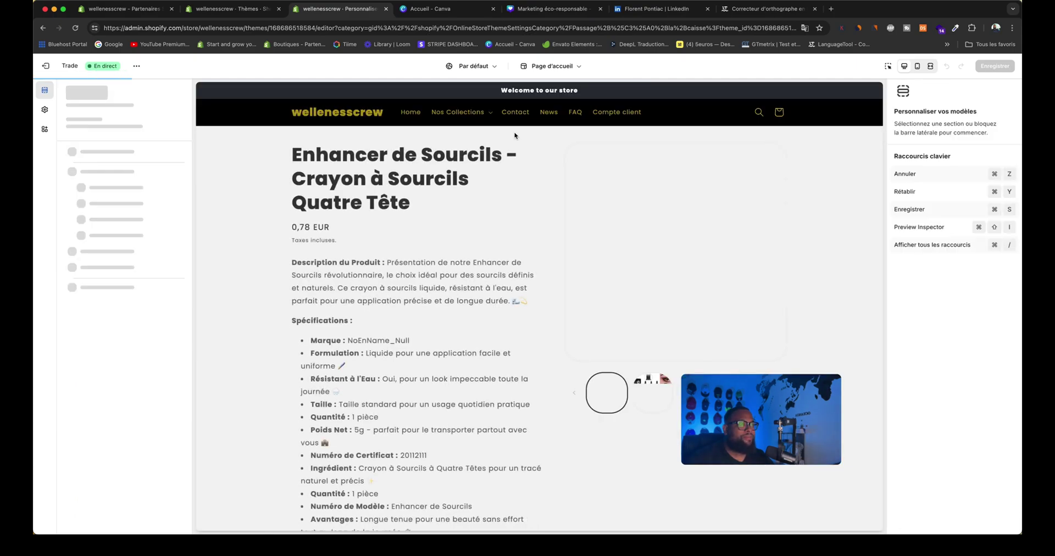
Examine the product page from top to bottom, including the description, variant order list and related products
scroll(550, 211, "down", 15)
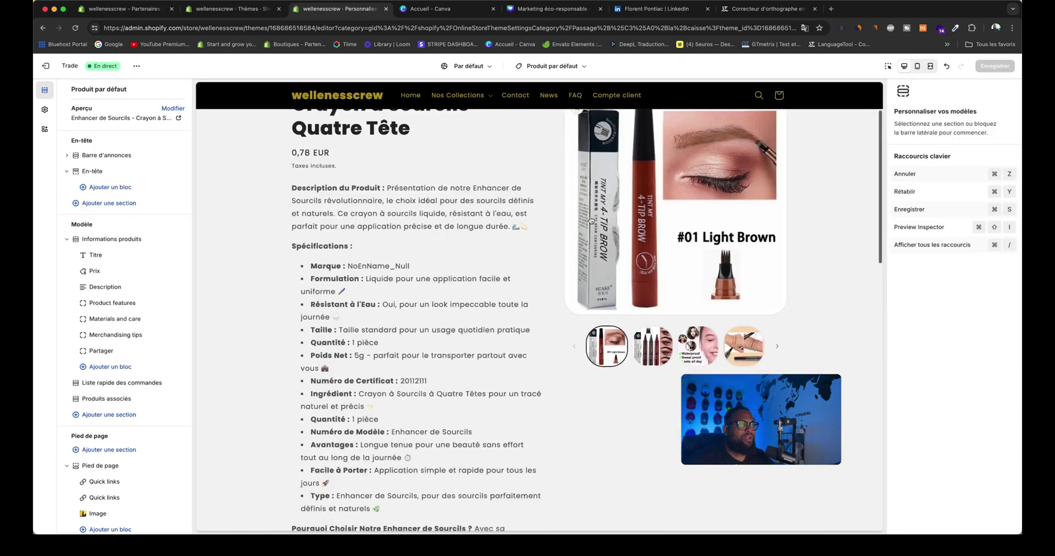
scroll(586, 217, "down", 5)
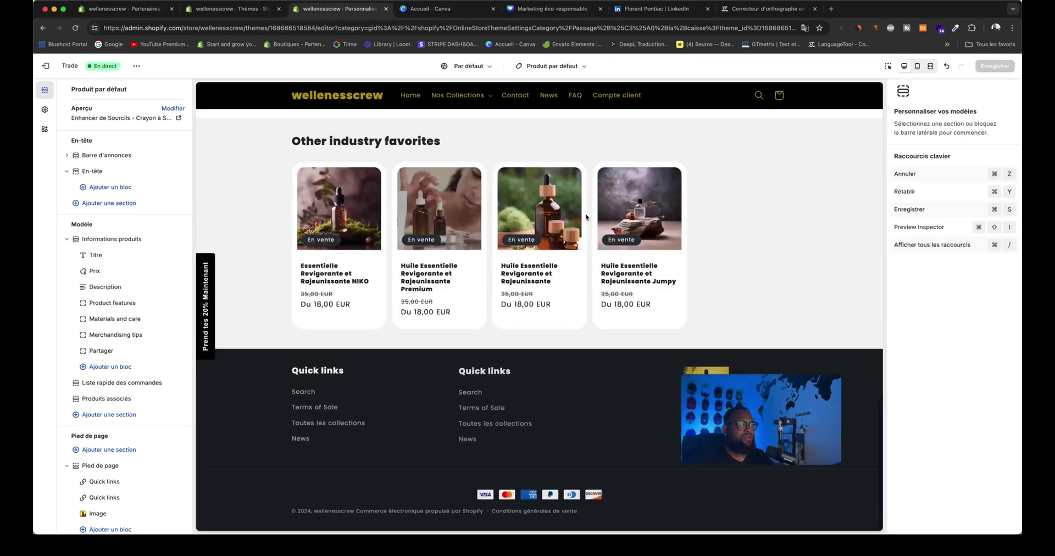
scroll(586, 218, "down", 5)
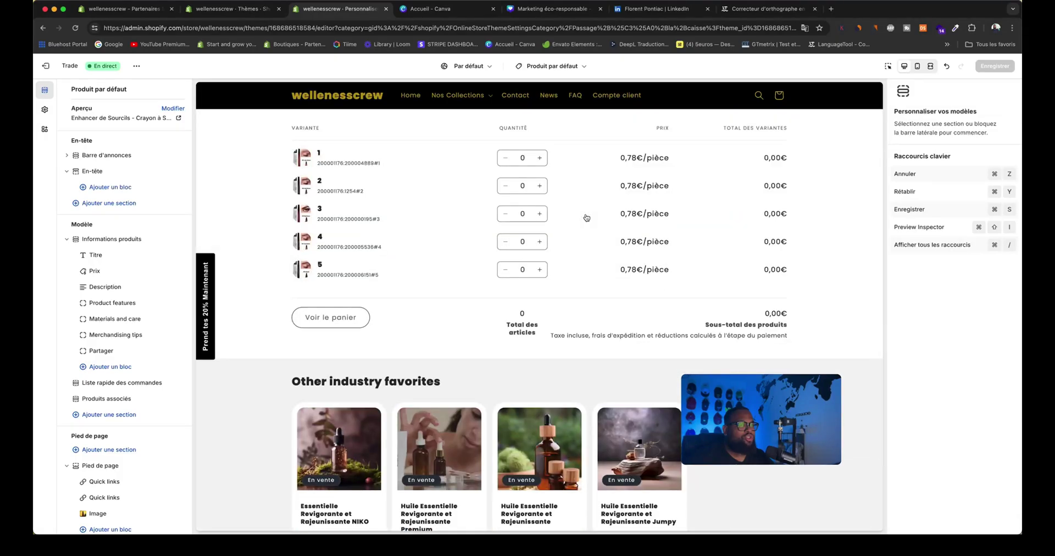
scroll(586, 218, "up", 14)
scroll(587, 219, "down", 10)
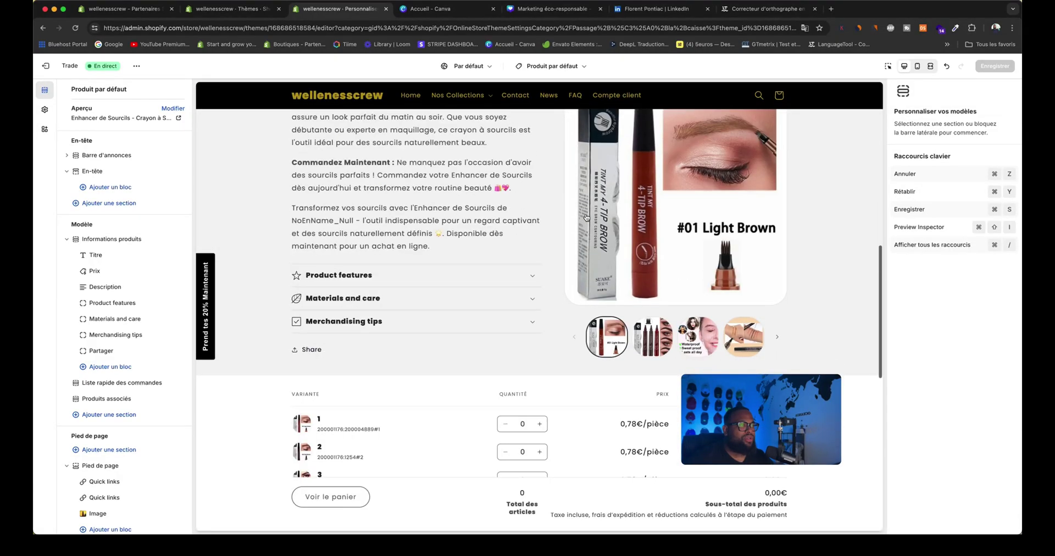
scroll(586, 217, "down", 5)
scroll(587, 217, "up", 15)
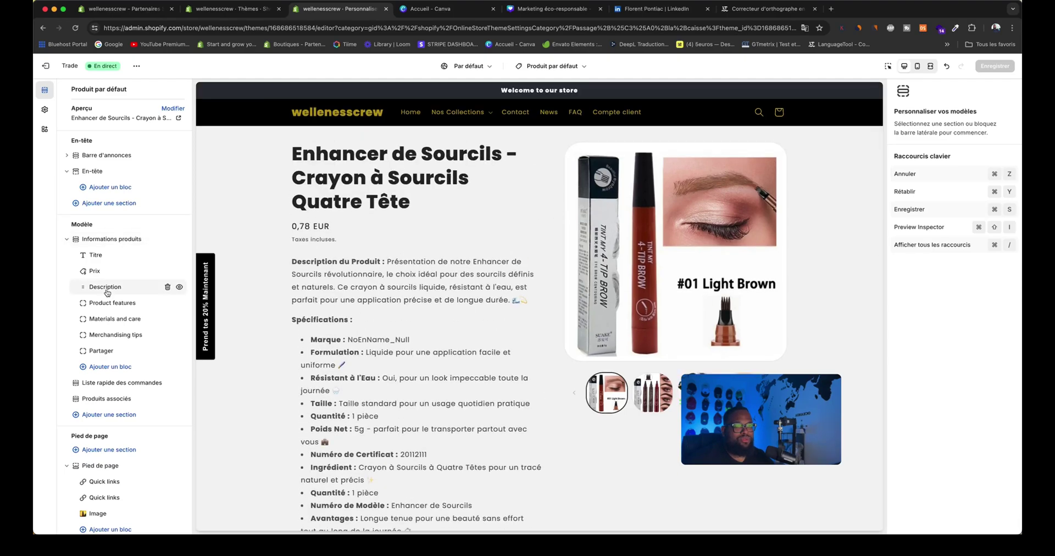
Add a Vidéo section to the product template and place it above Informations produits
scroll(125, 408, "down", 1)
left_click(124, 402)
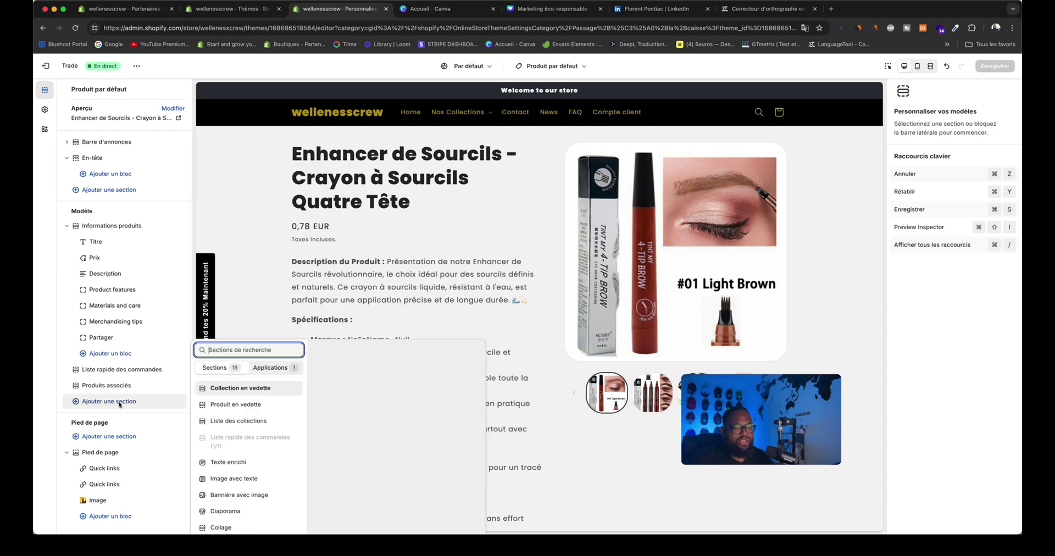
scroll(239, 414, "down", 3)
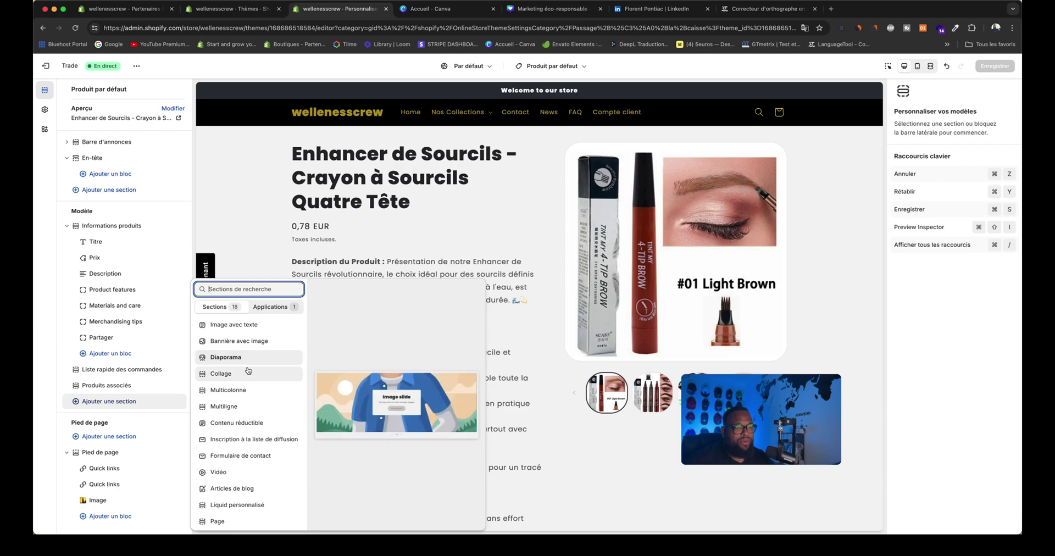
left_click(242, 473)
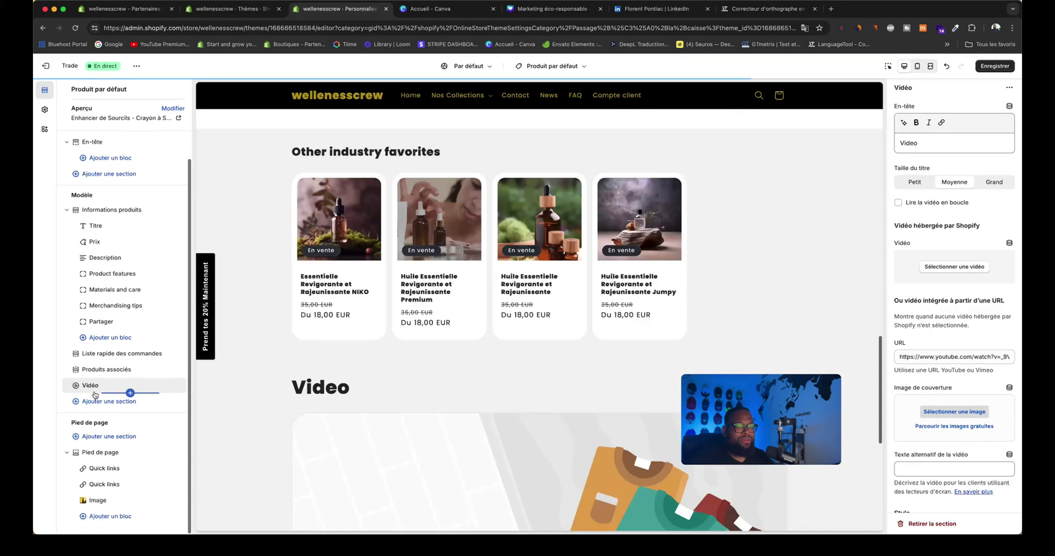
left_click_drag(77, 385, 83, 229)
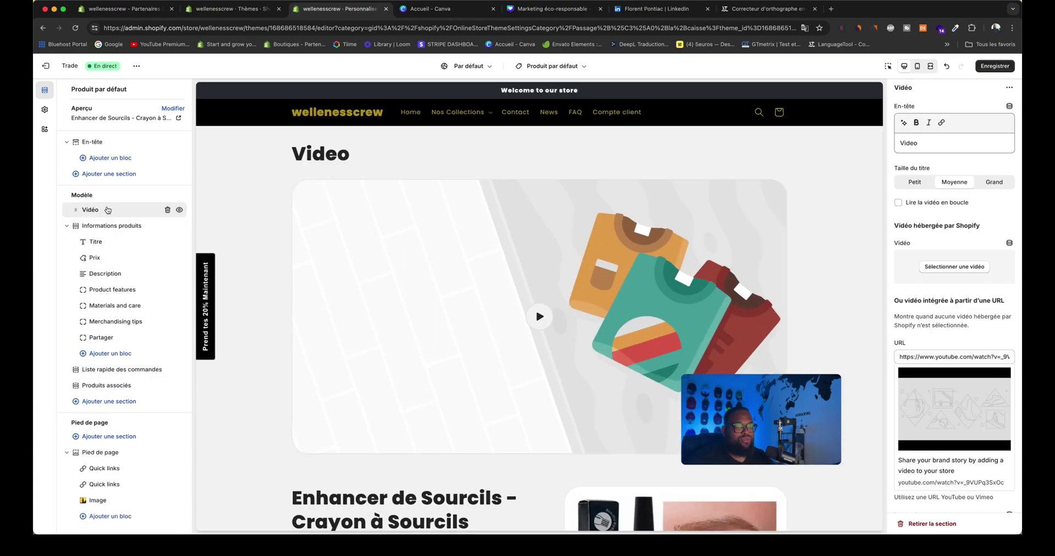
Set the Vidéo section's heading to "Vide", enable looped playback, and browse the store's video files without selecting one
left_click(938, 147)
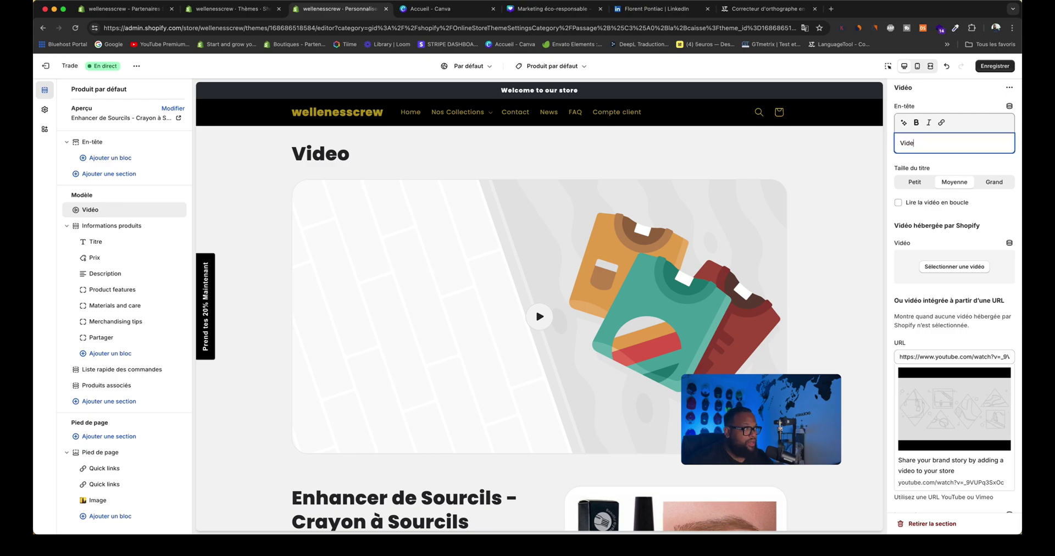
left_click(918, 205)
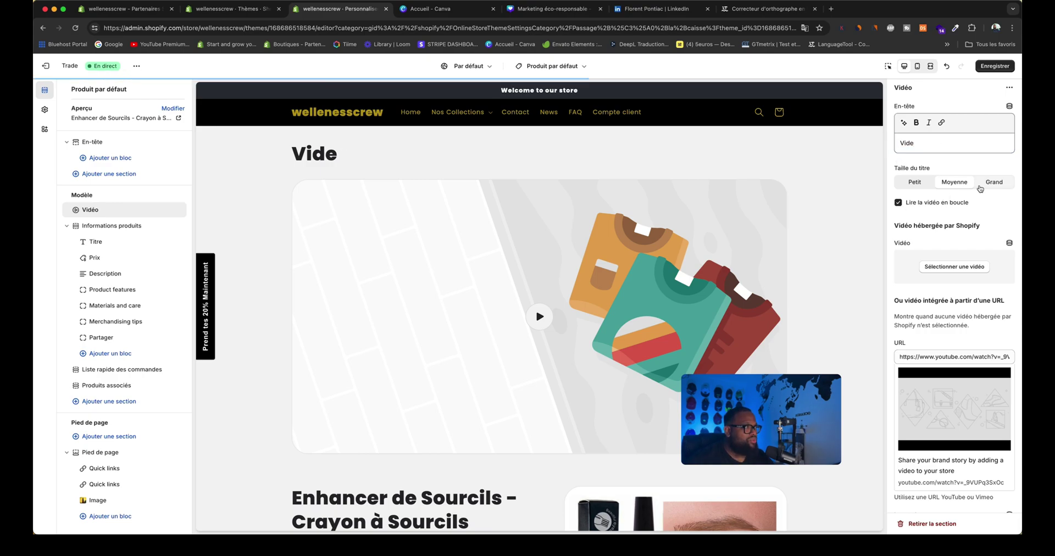
left_click(956, 269)
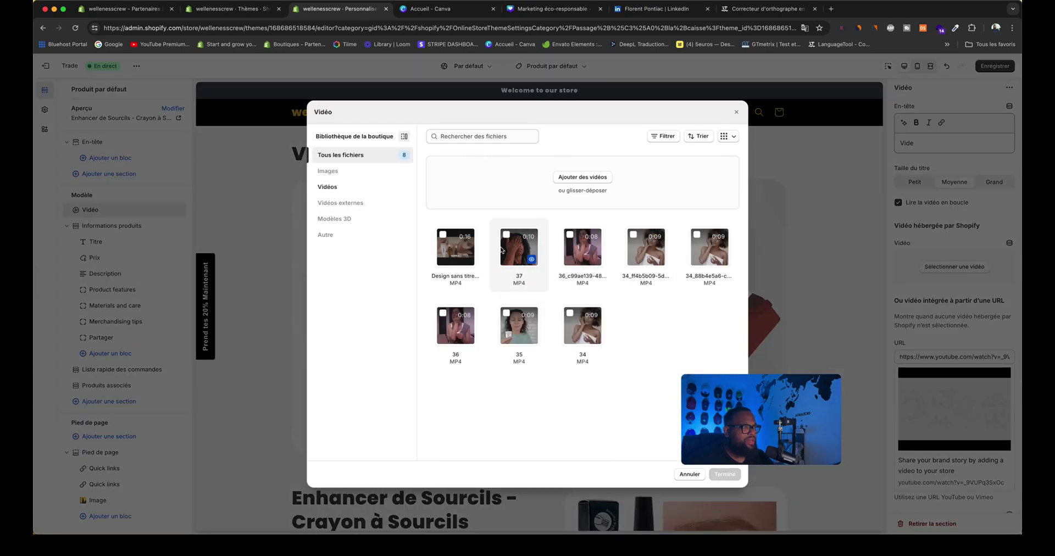
left_click(690, 474)
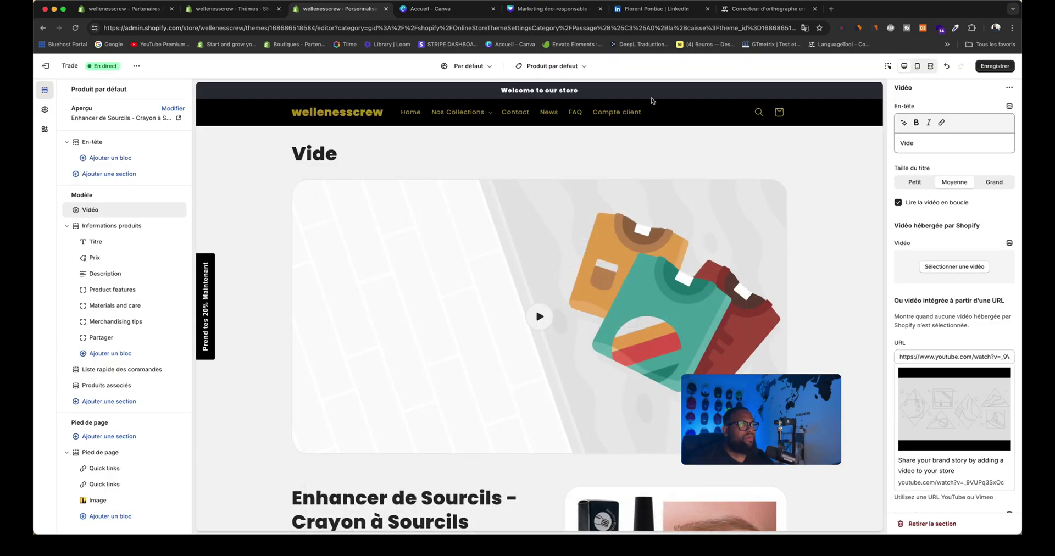
Switch to Canva, return to its home page and create a blank Vidéo design
left_click(550, 8)
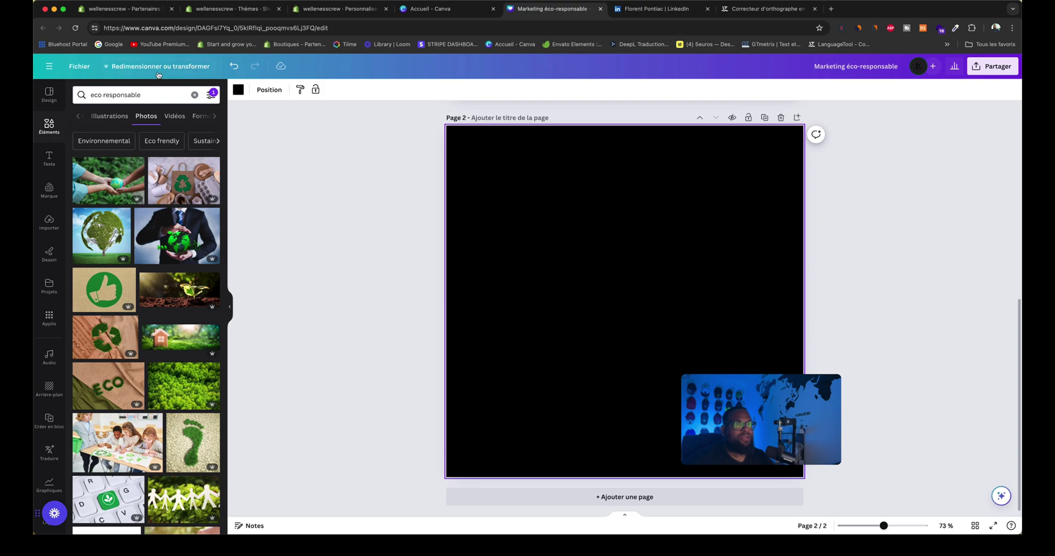
left_click(50, 66)
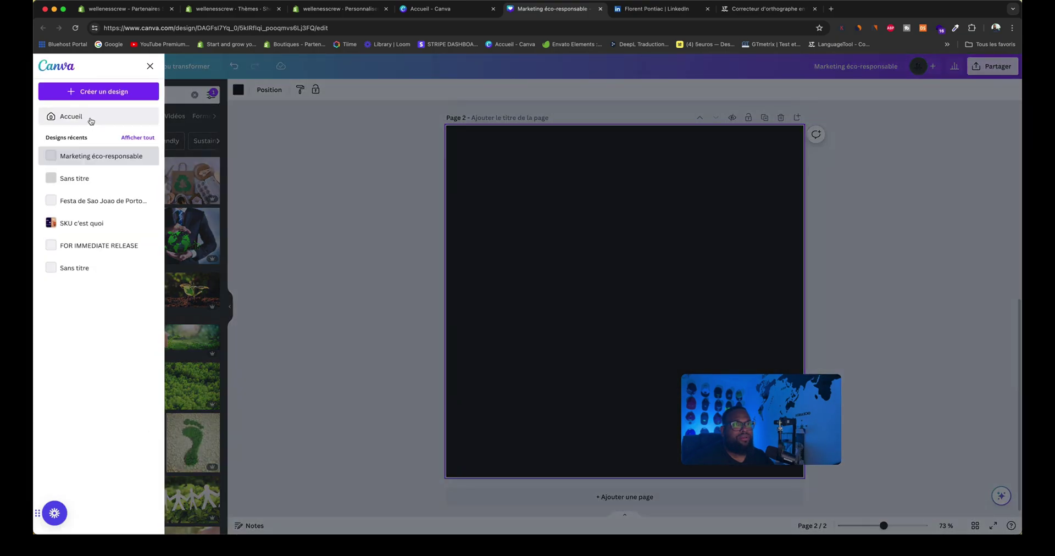
left_click(90, 114)
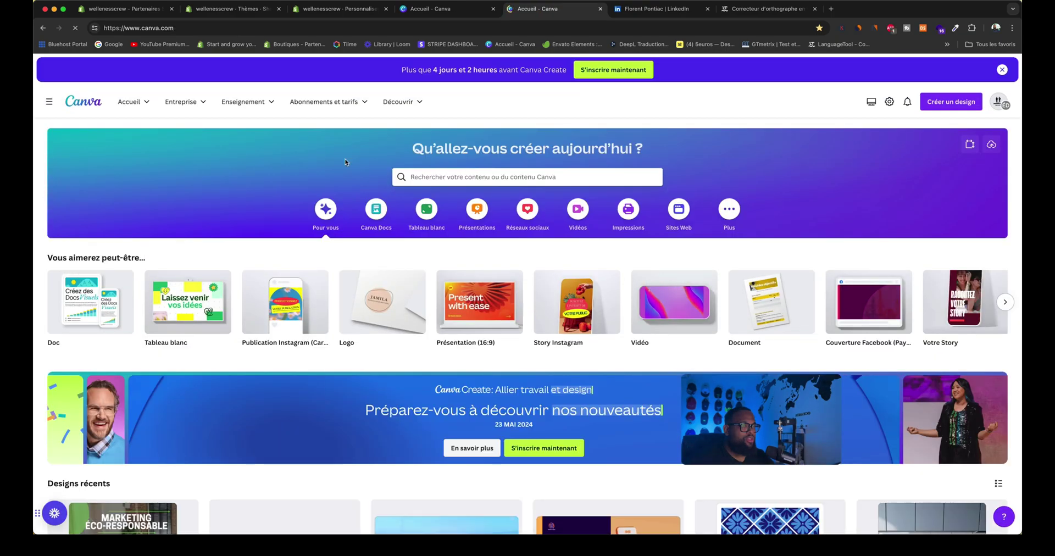
left_click(691, 320)
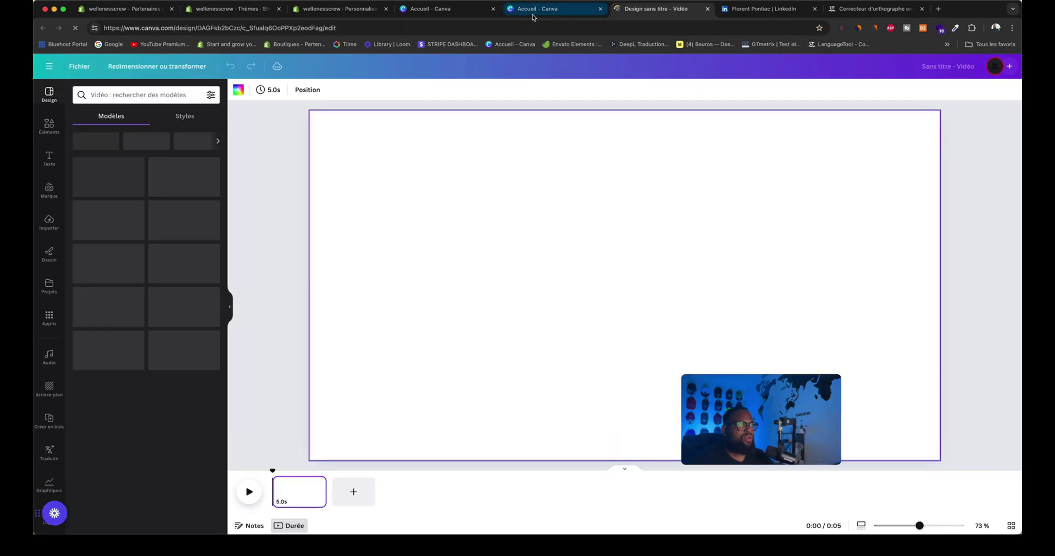
Search the Canva home page for "video" to check the Vidéo format, and return to the blank video design
key("ctrl+shift+Tab")
left_click(440, 177)
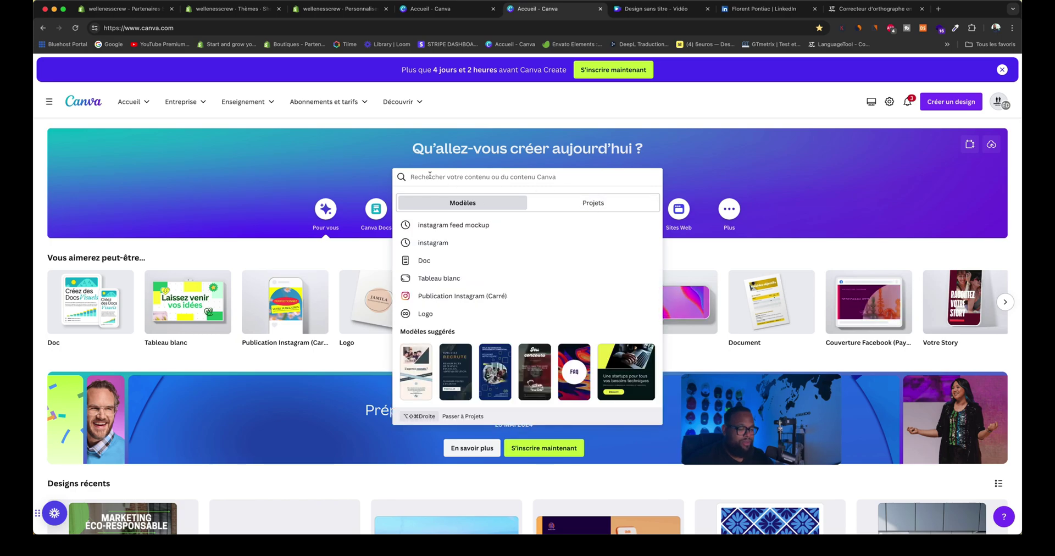
type("video")
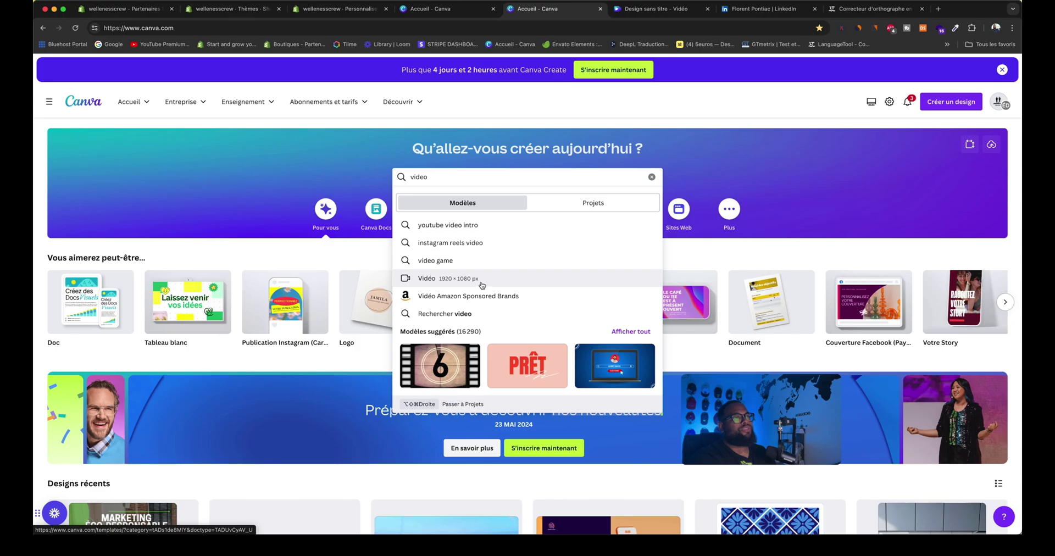
left_click(618, 281)
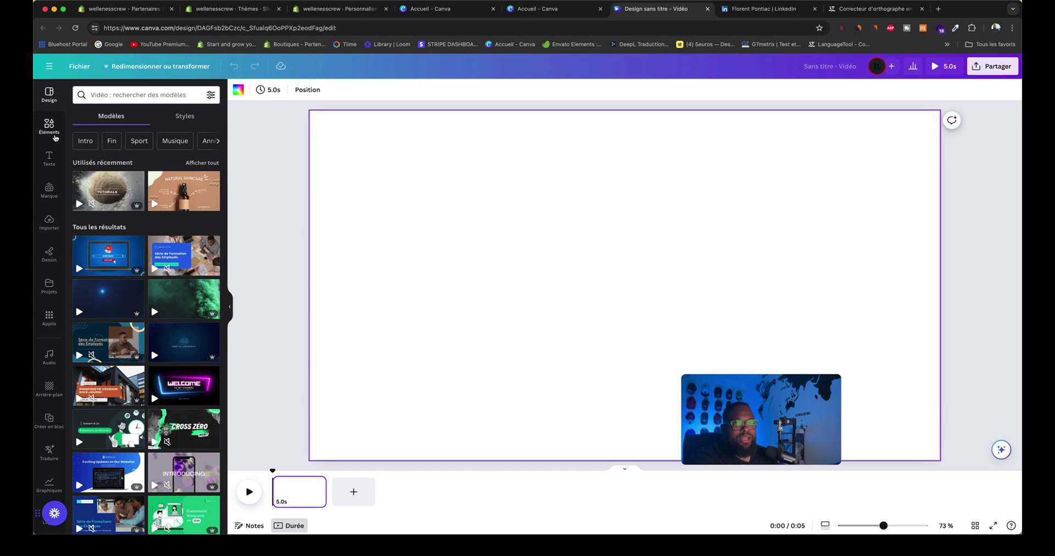
Search the Canva elements for "cosmetic" and restrict the results to videos
left_click(51, 128)
left_click(143, 96)
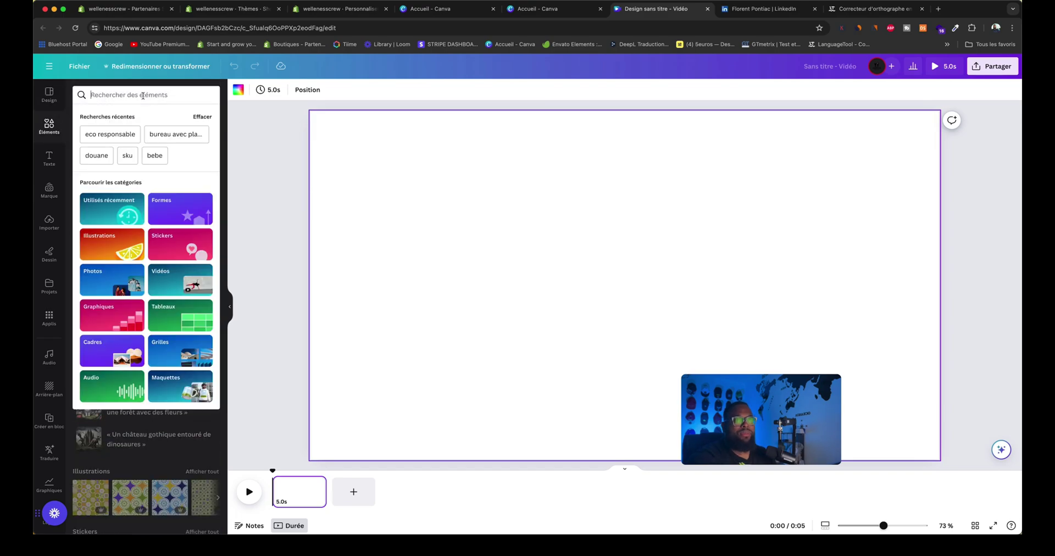
type("co")
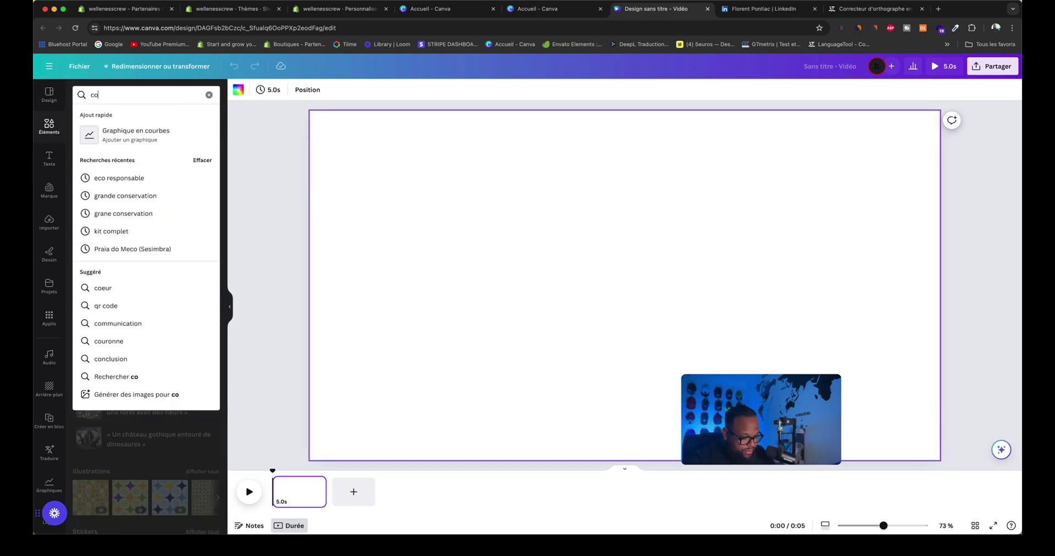
type("smetic")
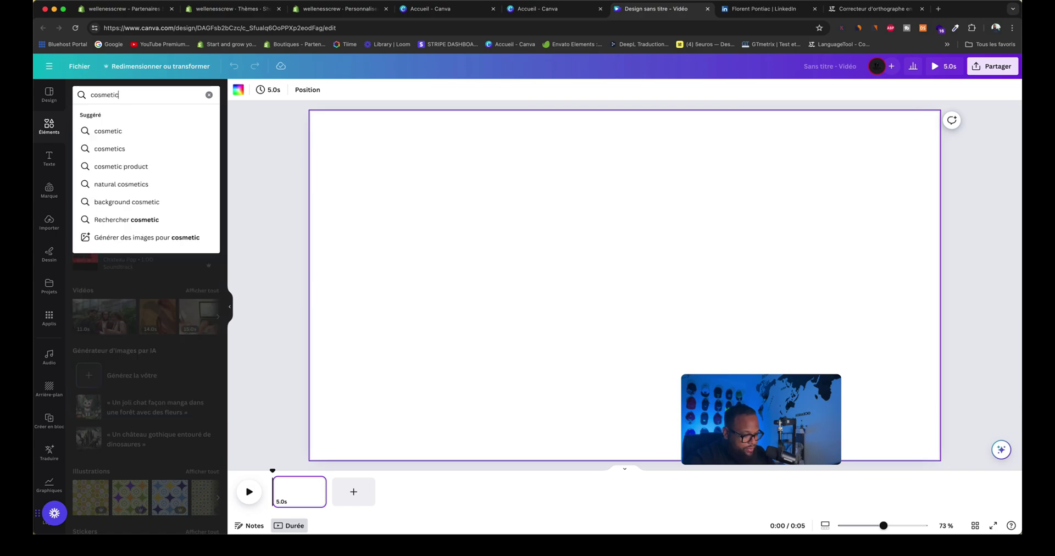
key("Return")
left_click(180, 117)
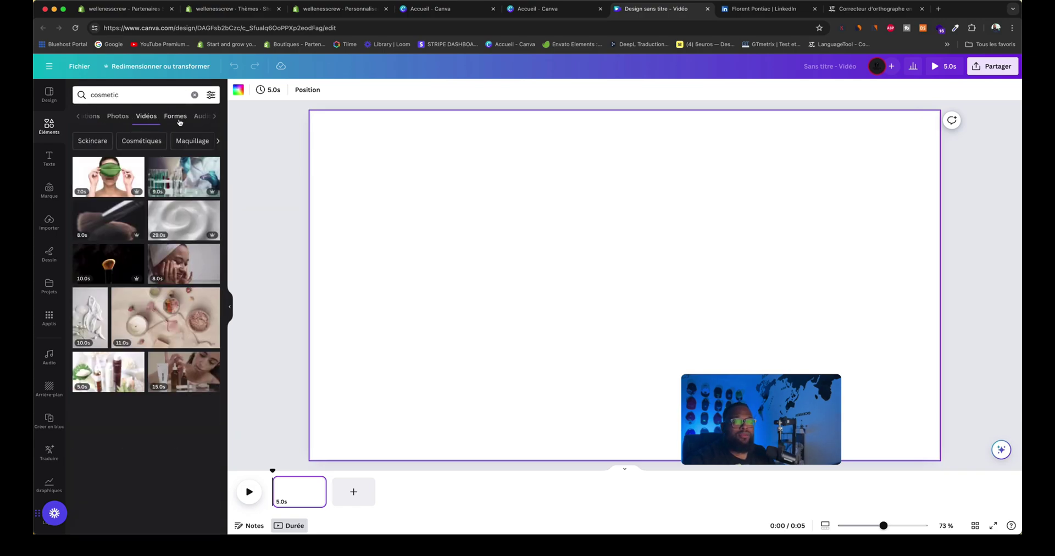
Add the clip of the smiling woman in a head towel and set it as the first page's background
left_click(102, 172)
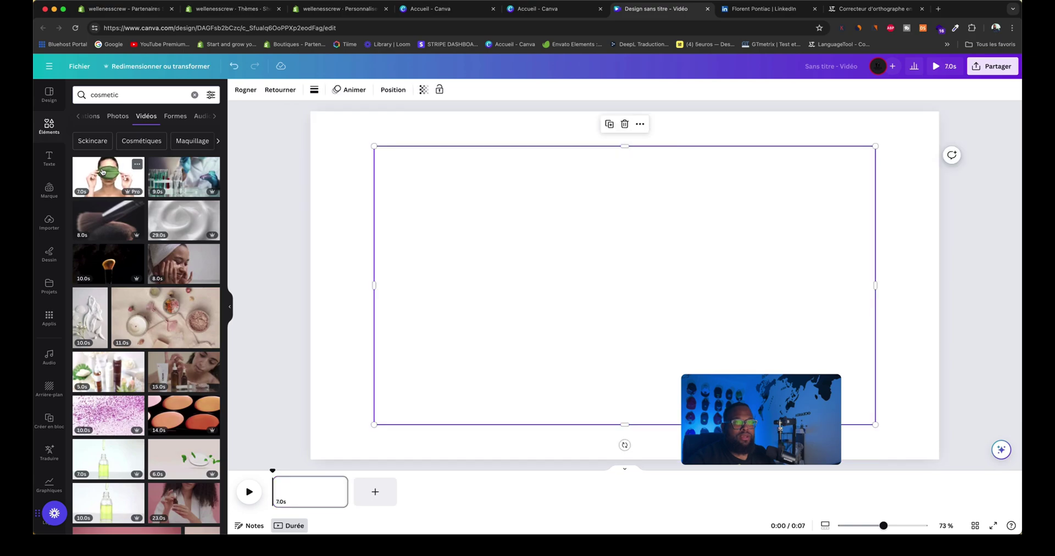
key("Delete")
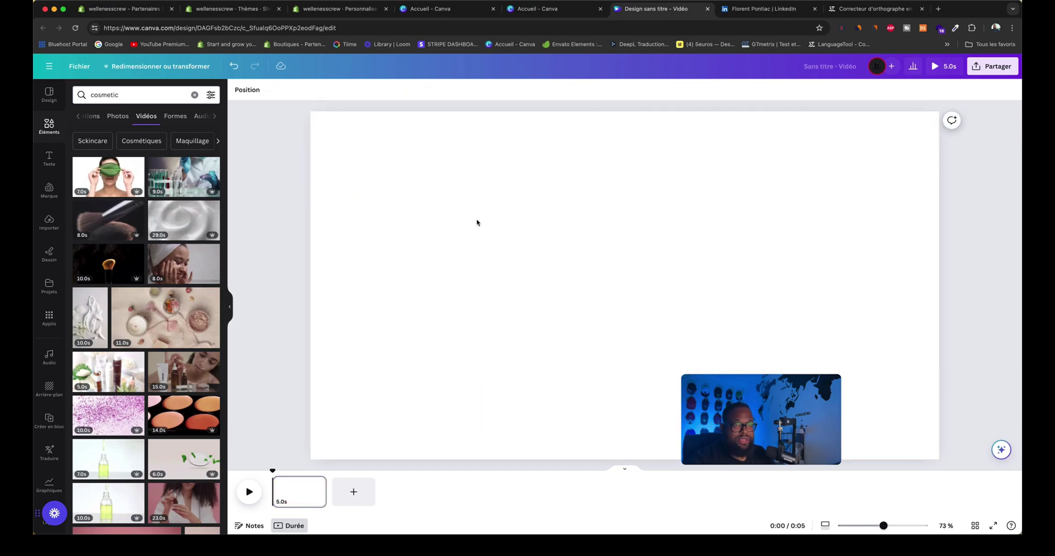
left_click(197, 269)
right_click(461, 257)
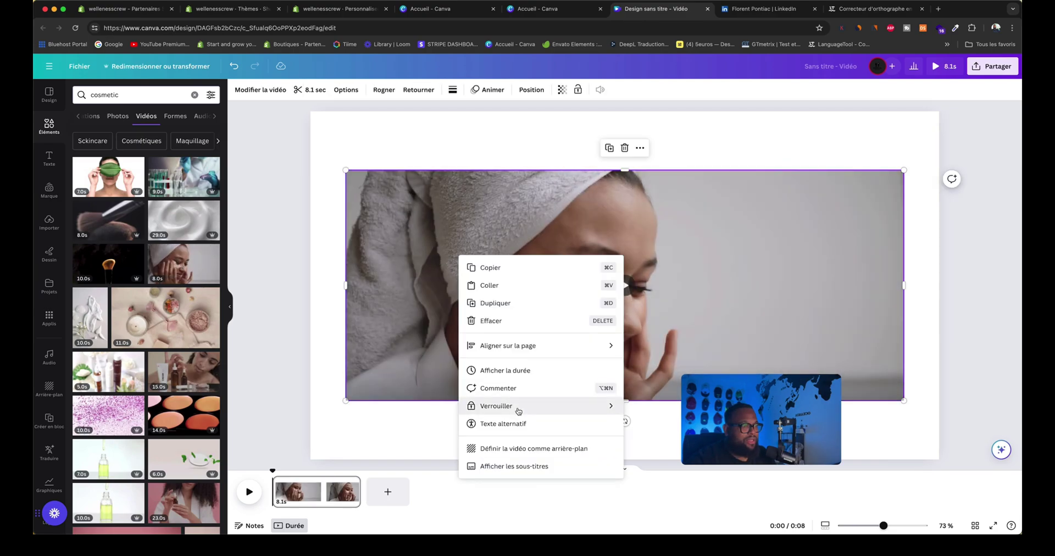
left_click(520, 448)
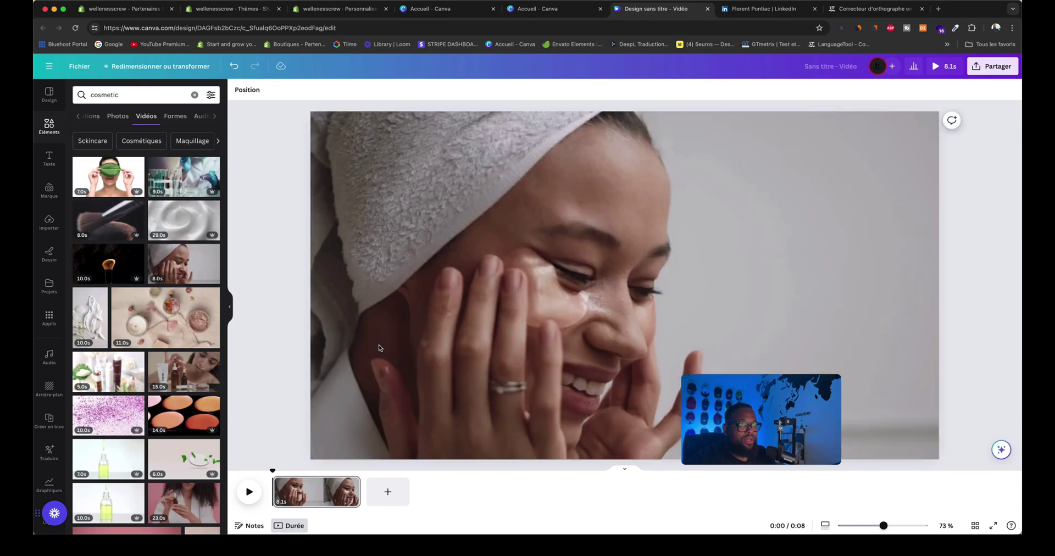
Add a second page and fill its background with the clip of three women on pink
left_click(387, 491)
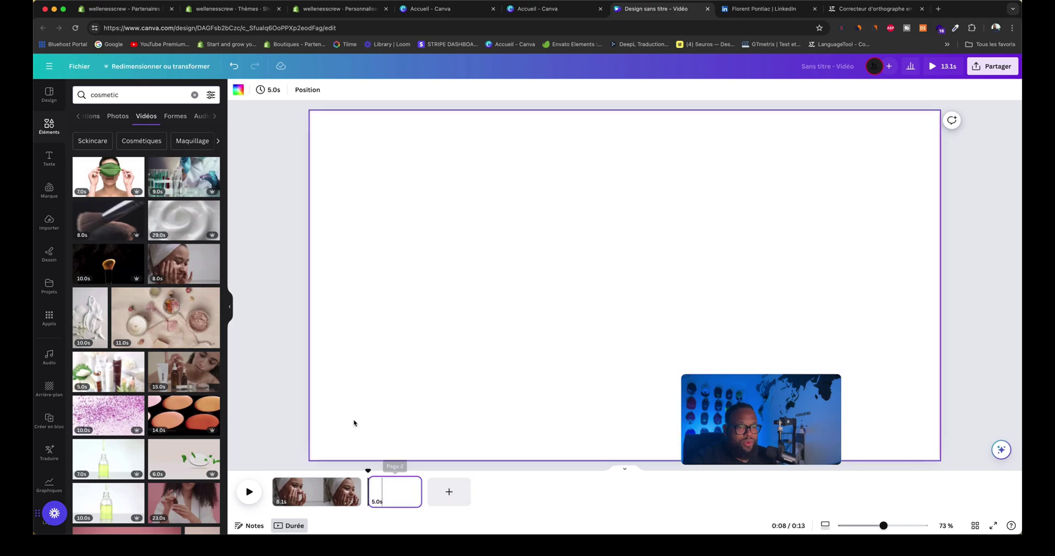
scroll(164, 401, "down", 5)
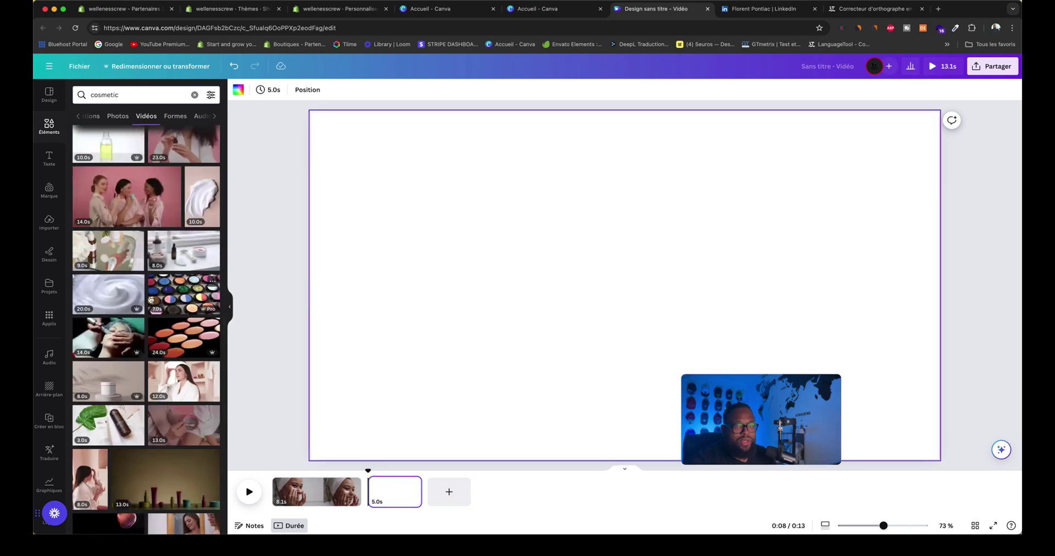
left_click(144, 216)
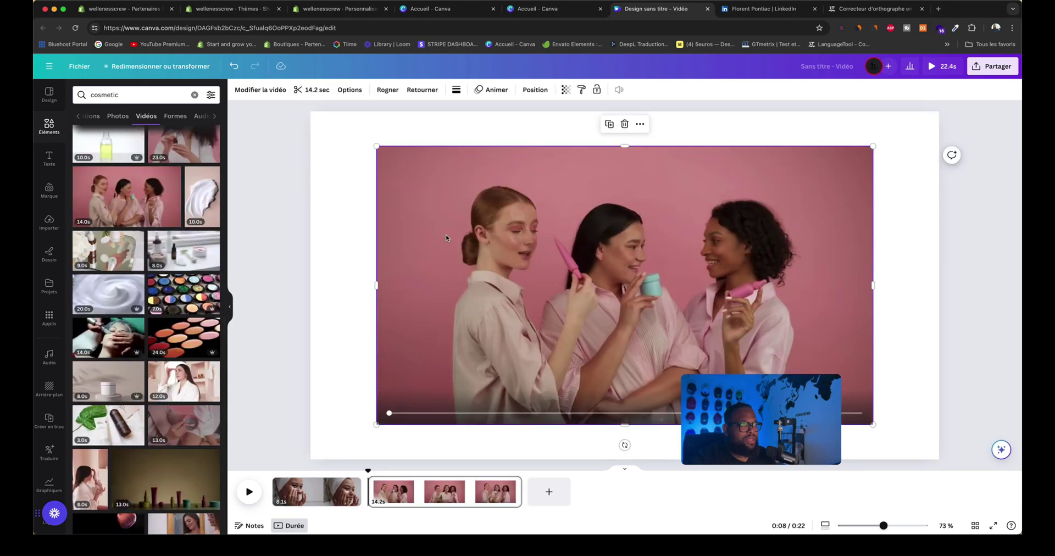
right_click(468, 386)
left_click(471, 445)
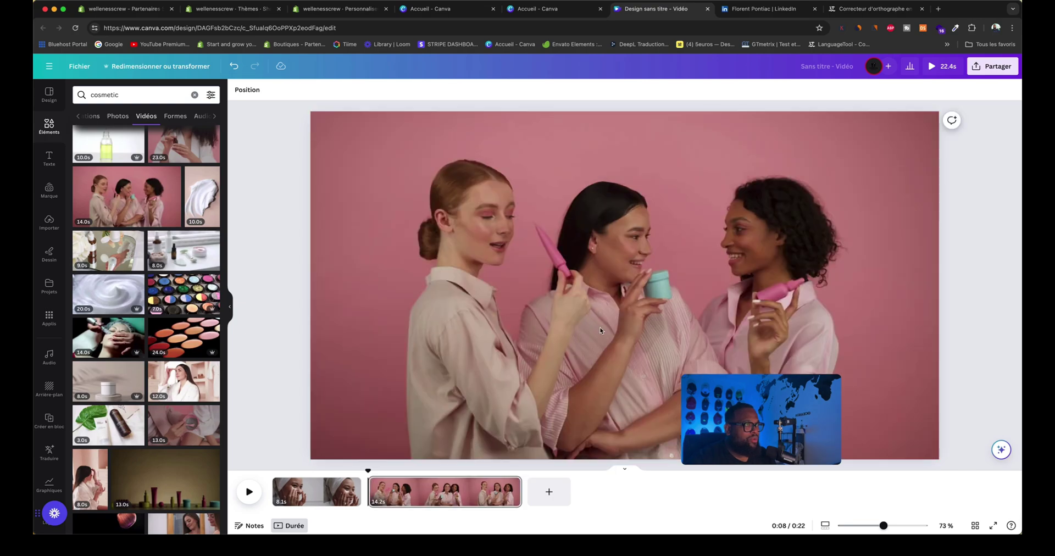
Add a third page and fill its background with the clip of the long-haired woman at a mirror
left_click(556, 487)
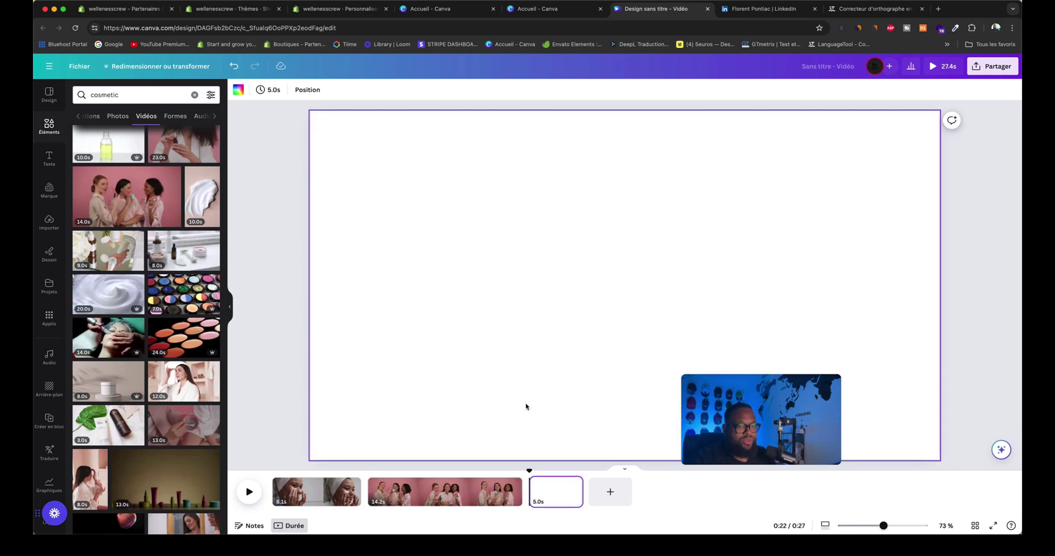
scroll(142, 428, "down", 3)
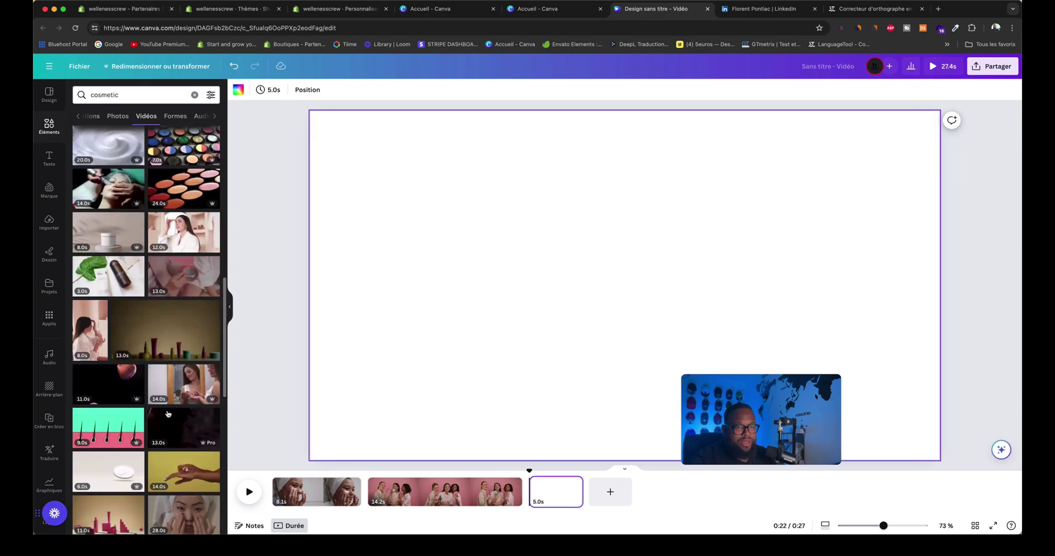
left_click(189, 392)
right_click(407, 369)
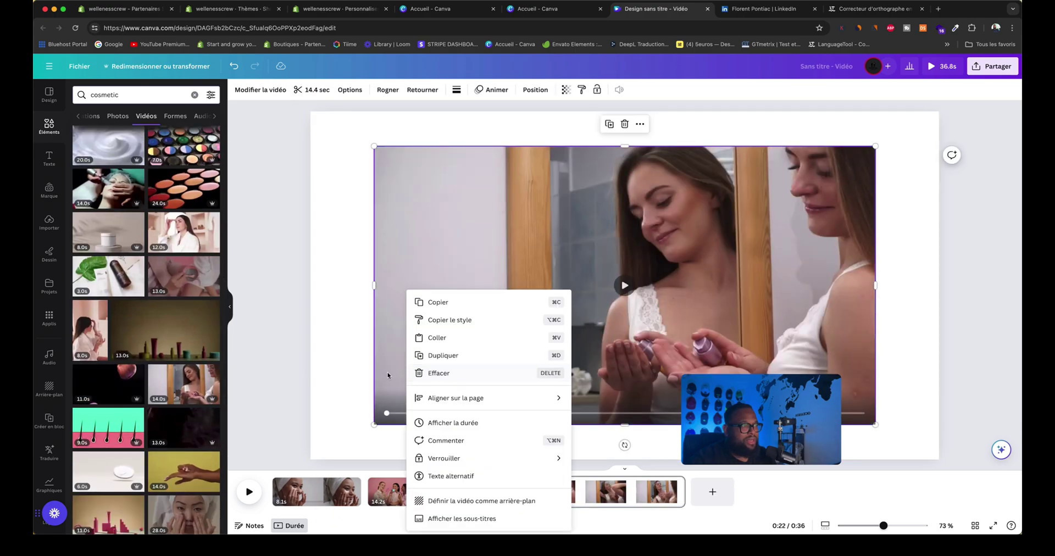
left_click(447, 501)
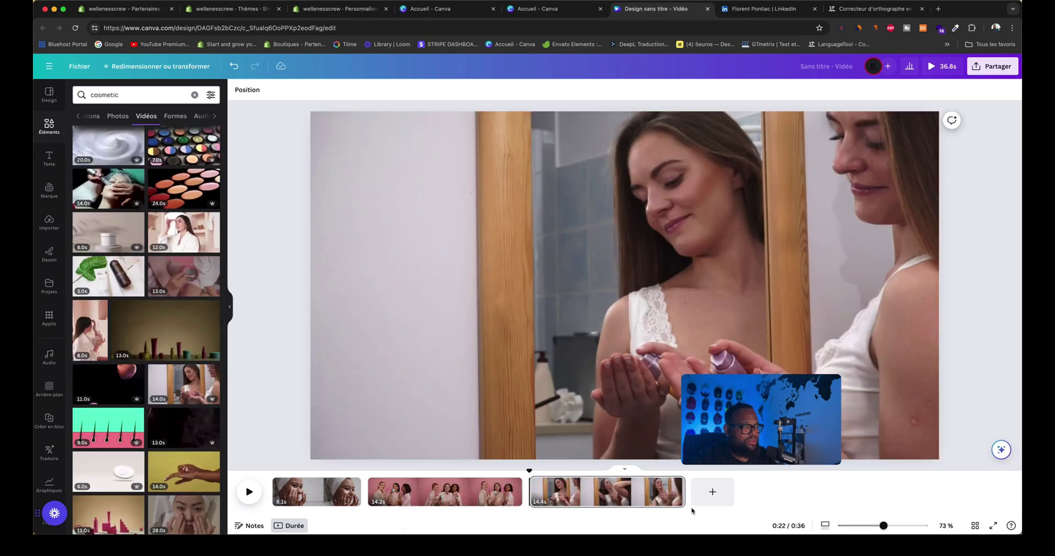
Add a fourth page and fill its background with the clip of hands applying cream on yellow
left_click(713, 492)
scroll(167, 461, "down", 3)
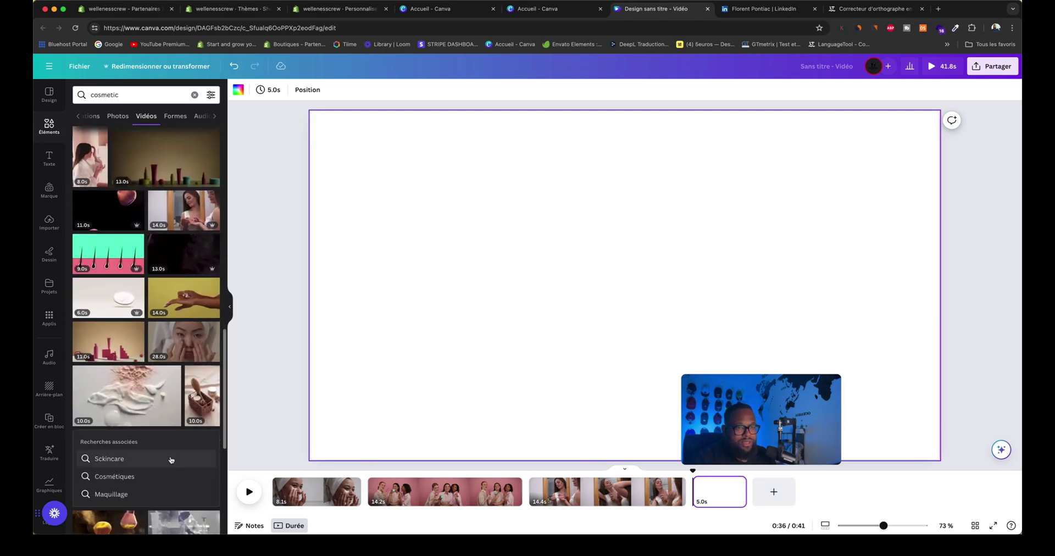
left_click(195, 299)
right_click(479, 293)
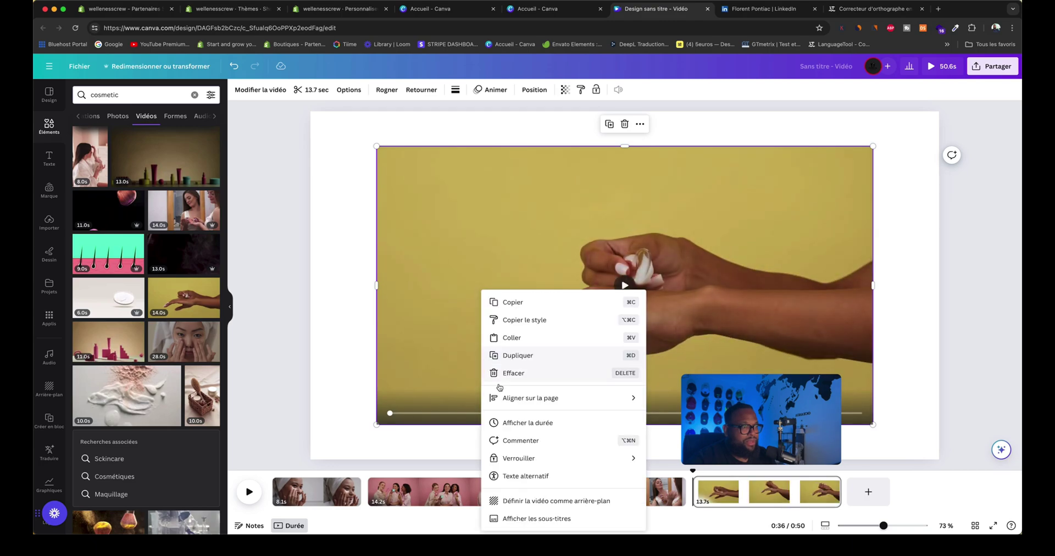
left_click(518, 500)
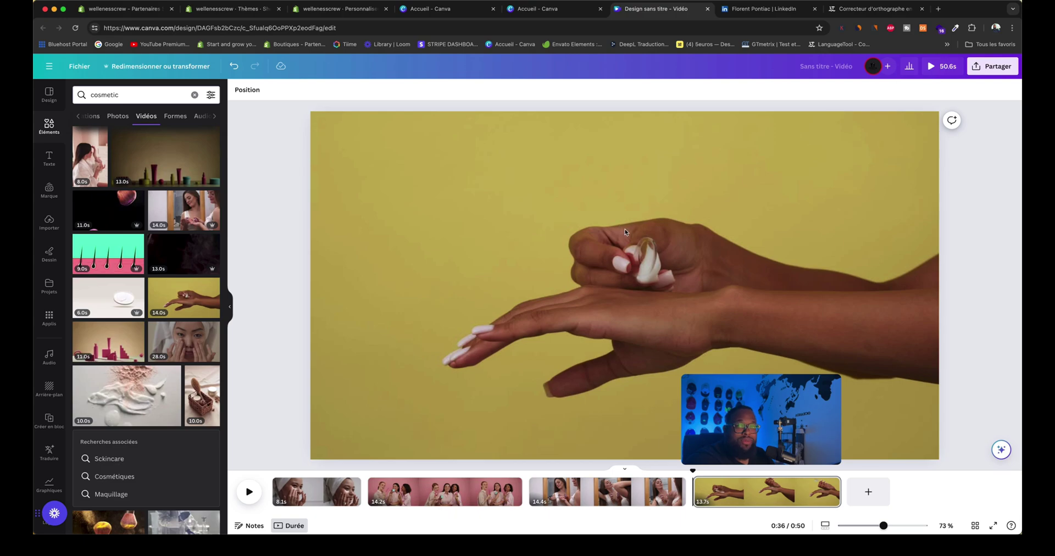
Set the playback speed of the first page's towel clip to 2
left_click(313, 498)
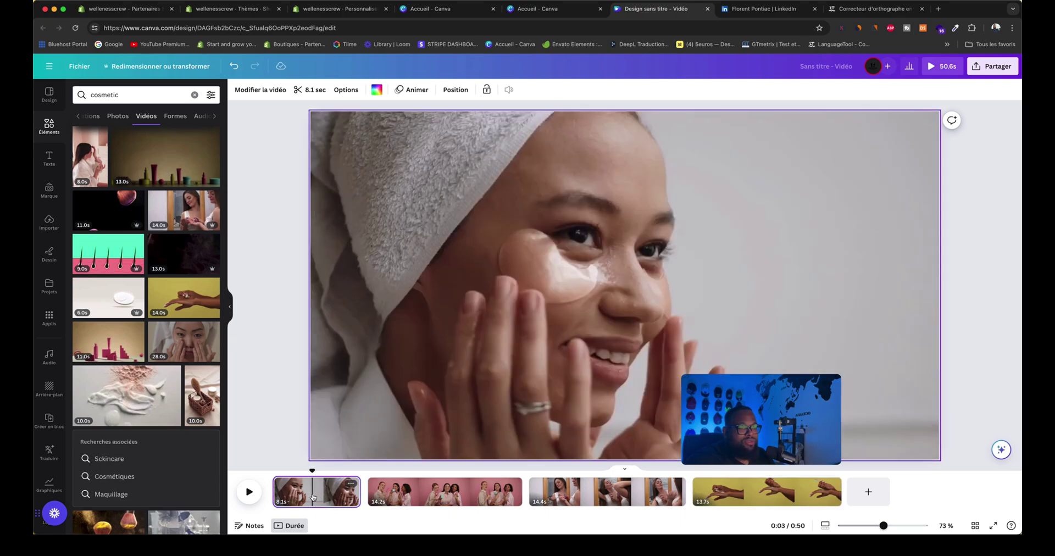
left_click(344, 91)
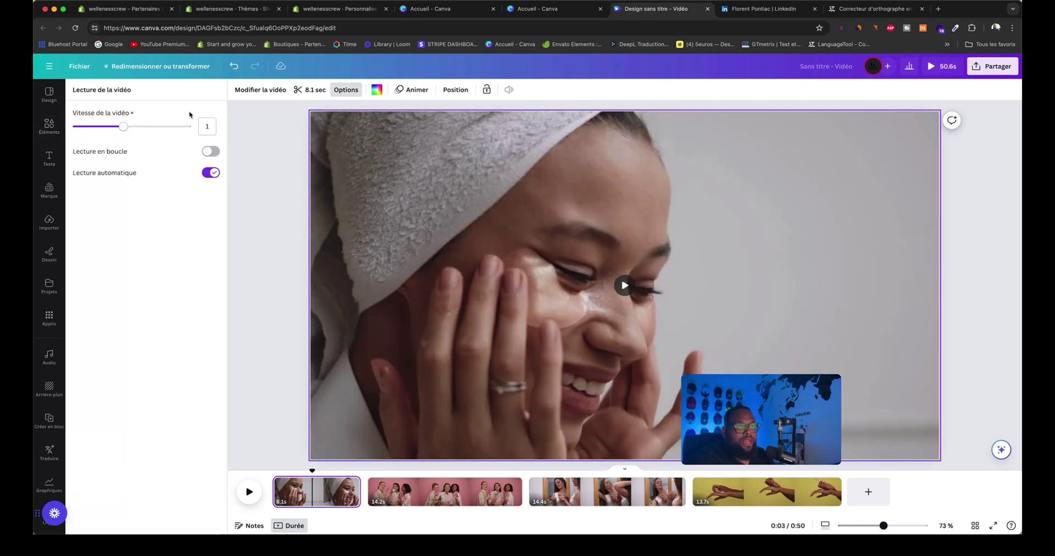
left_click_drag(128, 130, 191, 129)
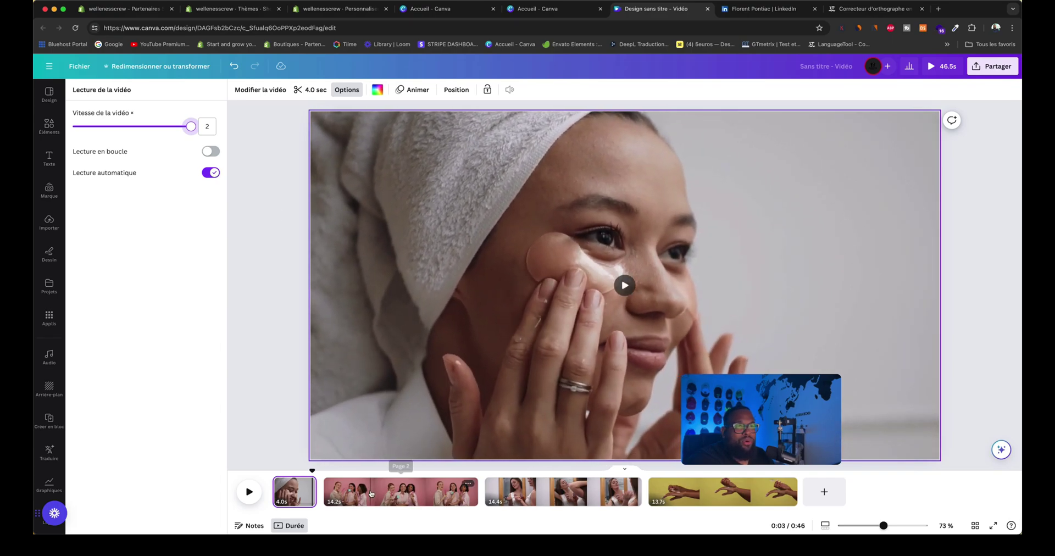
Set the three-women clip's speed to 2 and trim its end so it lasts 4.3 s
left_click(371, 494)
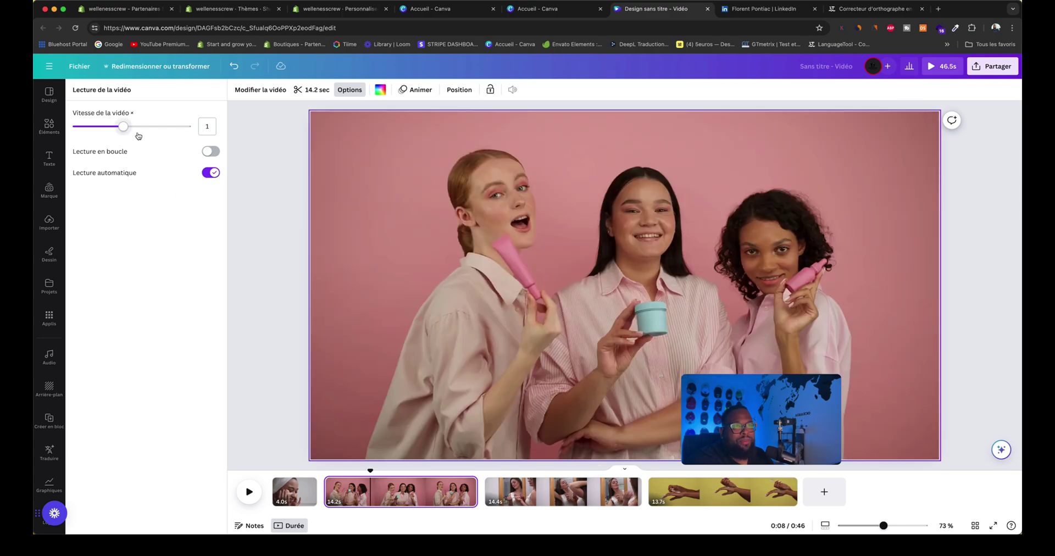
left_click_drag(124, 127, 198, 128)
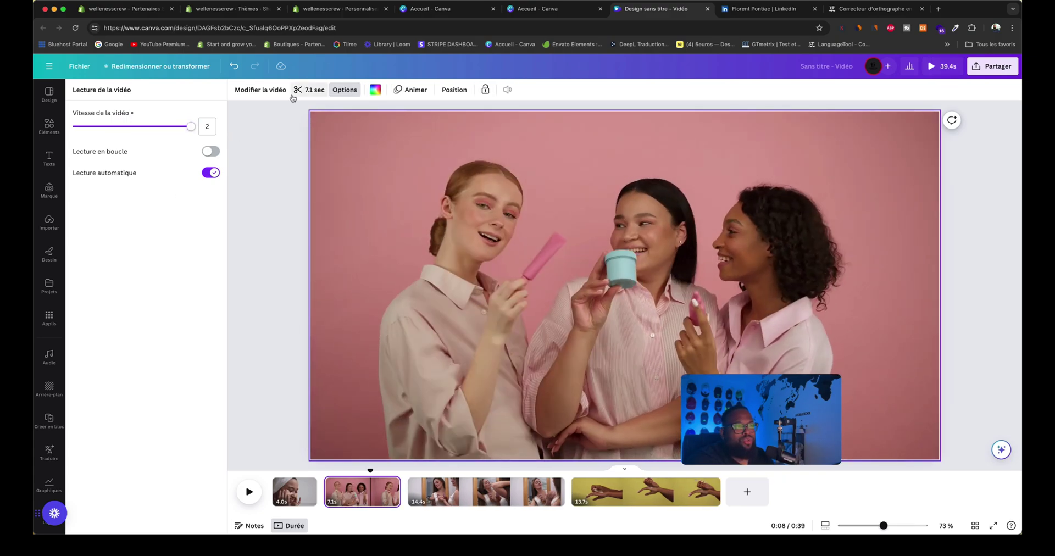
left_click(274, 91)
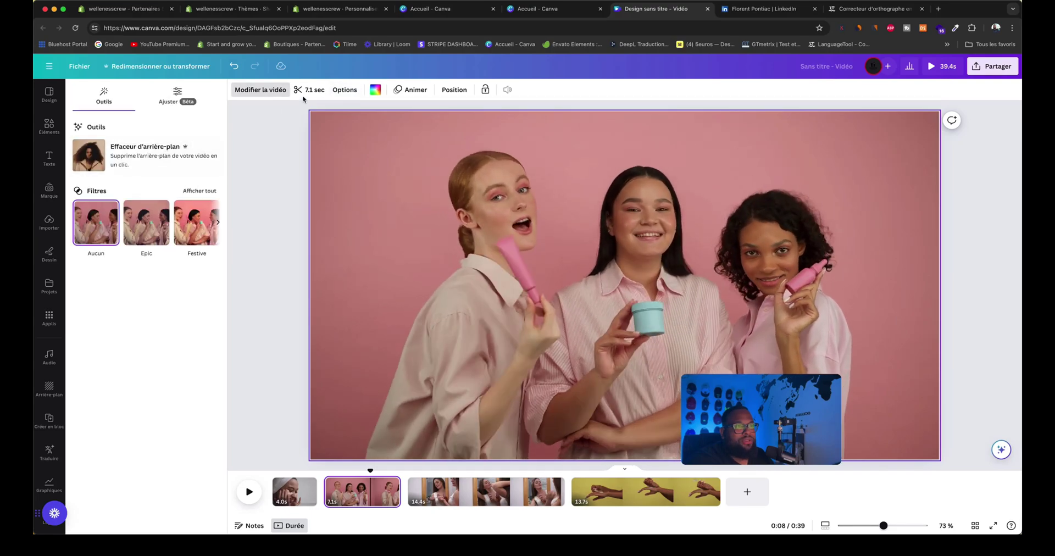
left_click(310, 90)
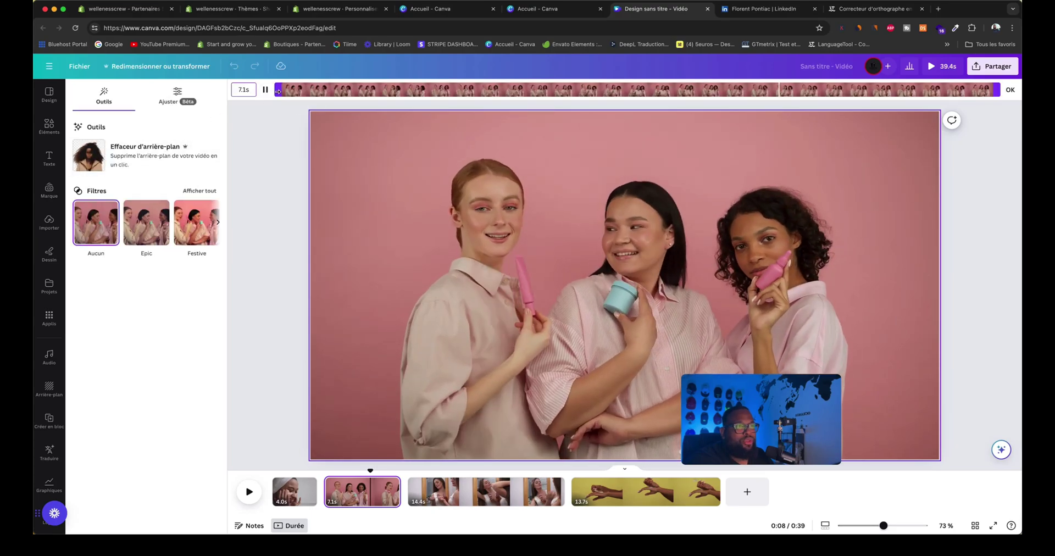
left_click_drag(998, 90, 723, 103)
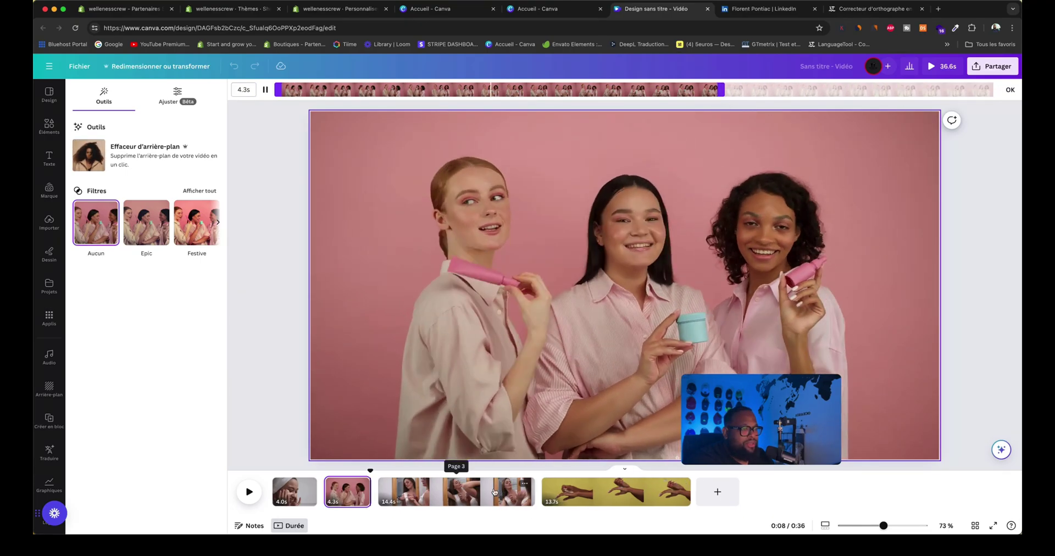
Set the mirror clip's speed to 2 and trim its start so it lasts 3.4 s
left_click(498, 493)
left_click(350, 90)
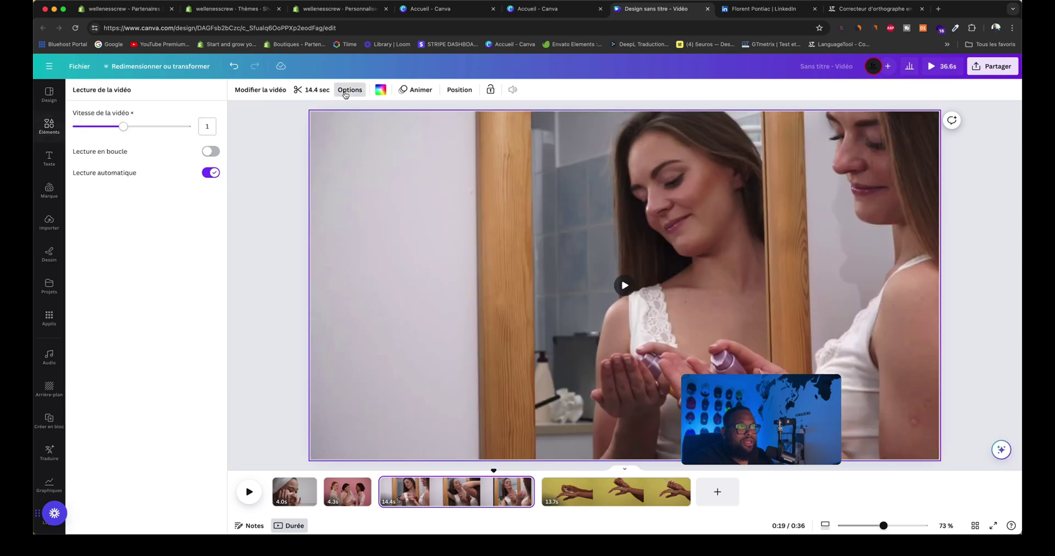
left_click_drag(124, 128, 190, 126)
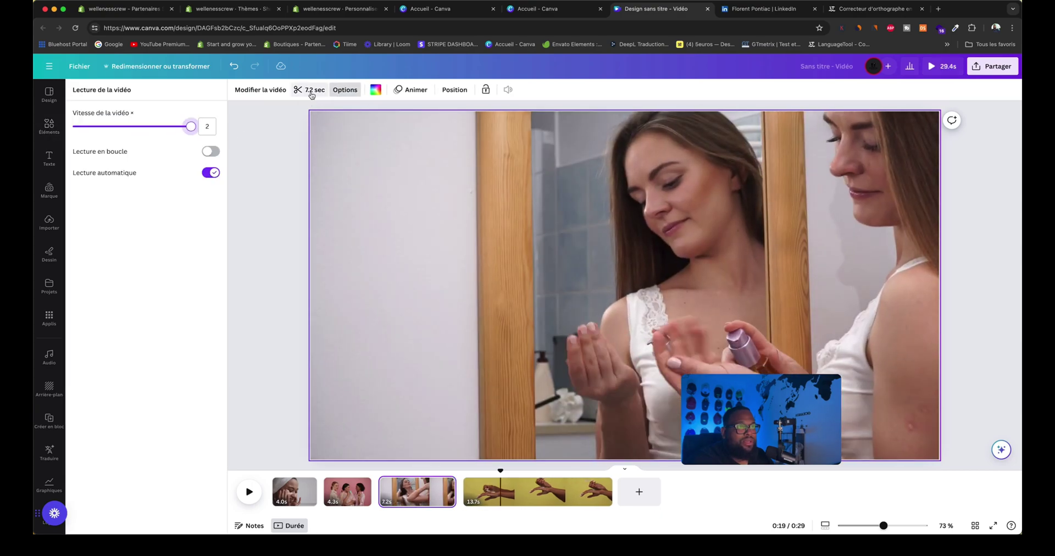
left_click(308, 90)
left_click_drag(279, 91, 649, 91)
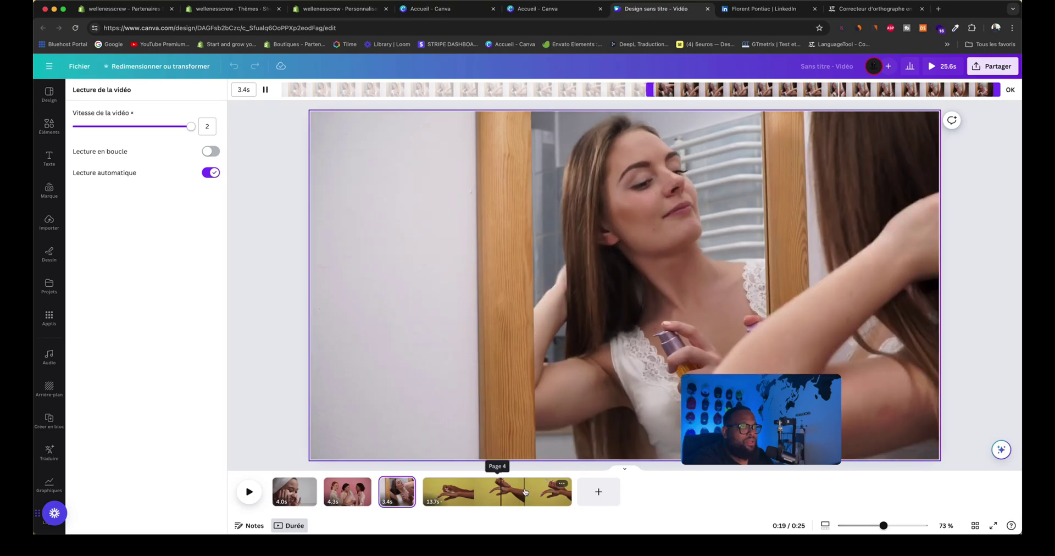
Set the playback speed of the fourth page's hand cream clip to 2
left_click(498, 491)
left_click(341, 92)
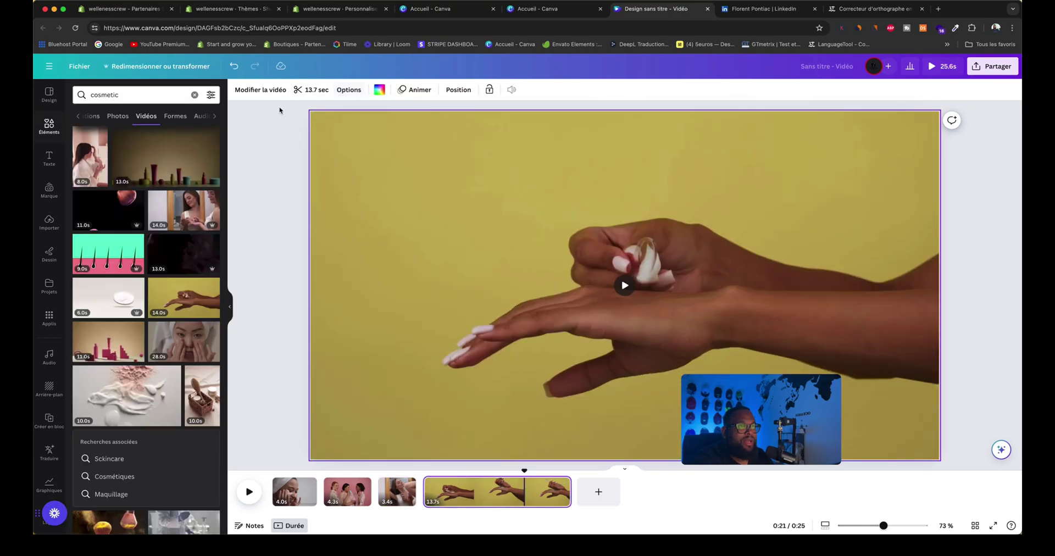
left_click(348, 90)
left_click_drag(123, 127, 191, 127)
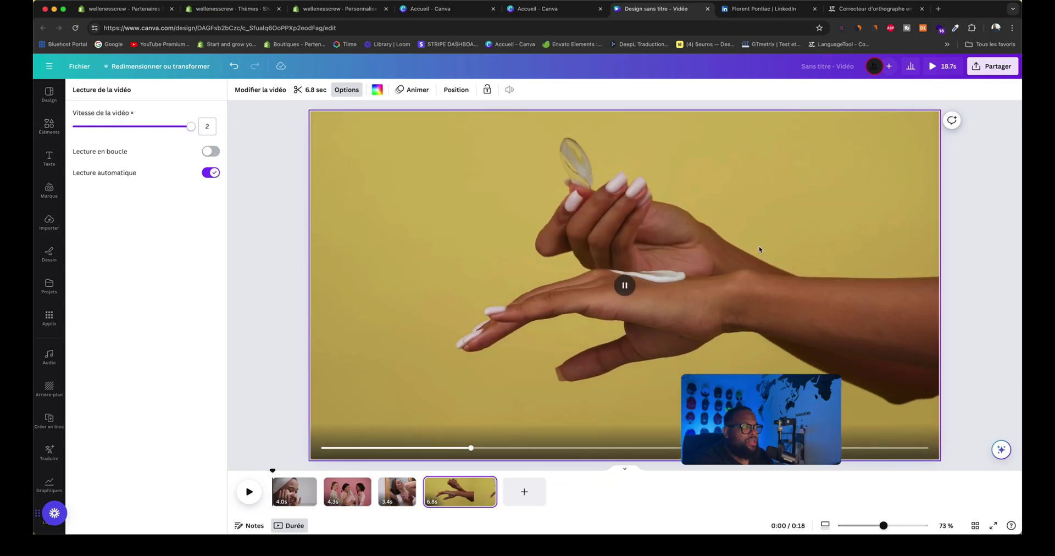
Preview the assembled video, and download the design as an MP4 video
left_click(938, 67)
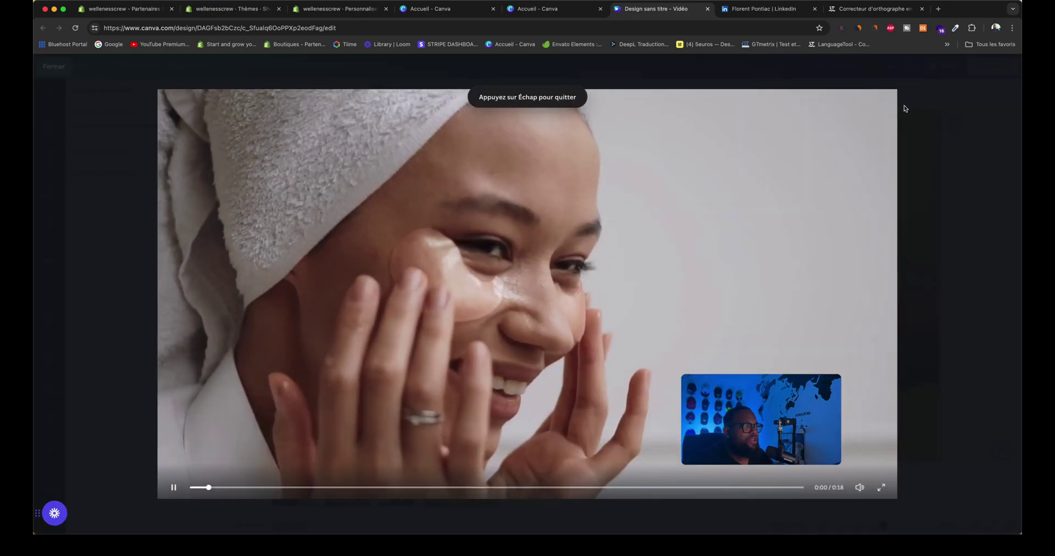
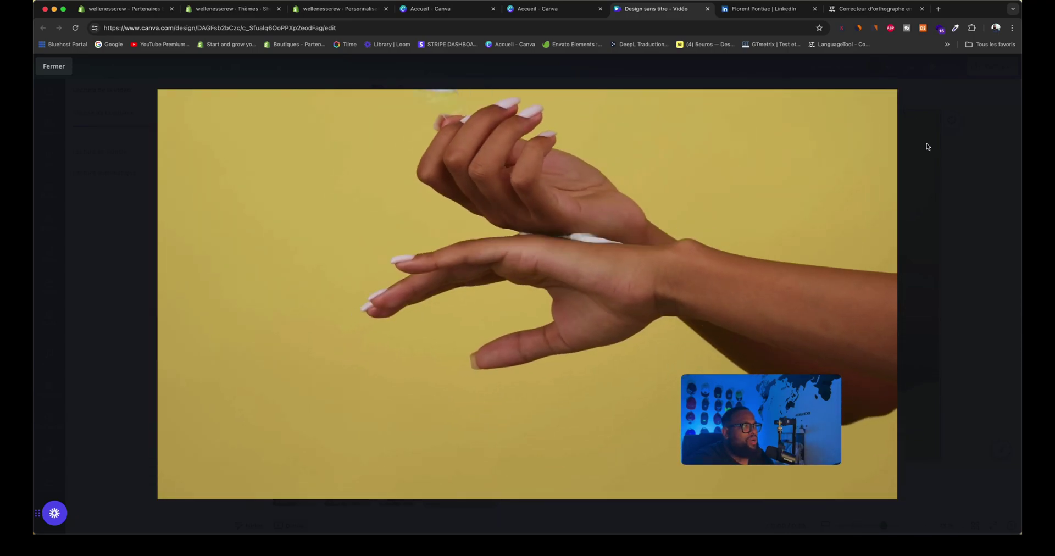
left_click(936, 148)
left_click(984, 74)
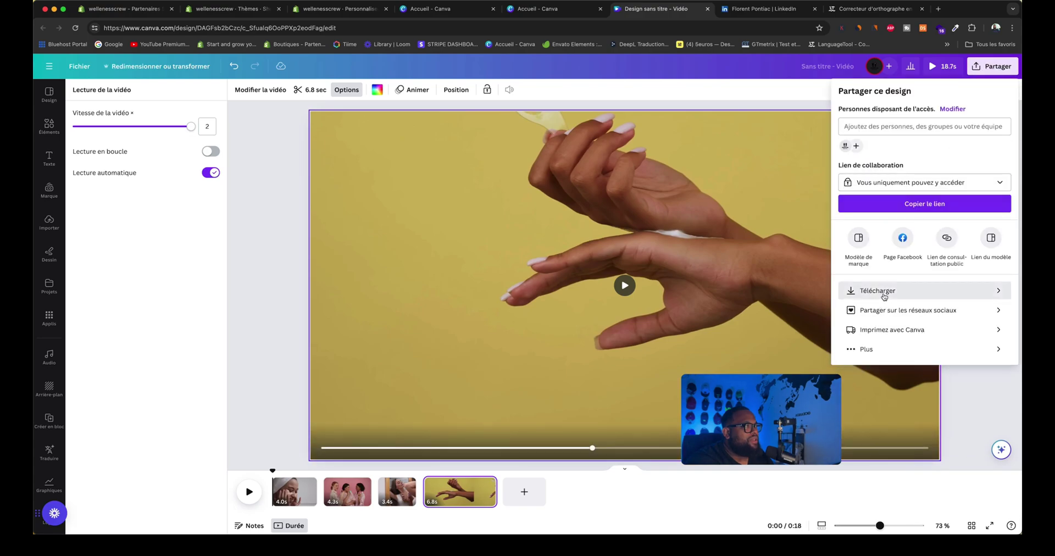
left_click(884, 292)
left_click(871, 281)
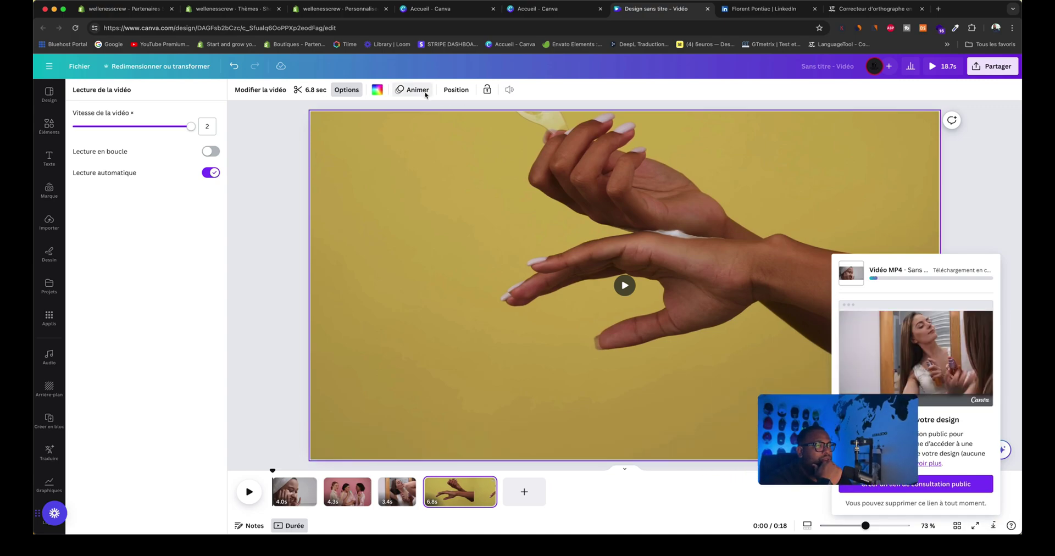
Switch to the Shopify theme editor, clear the Vidéo section's heading and save the template
left_click(314, 10)
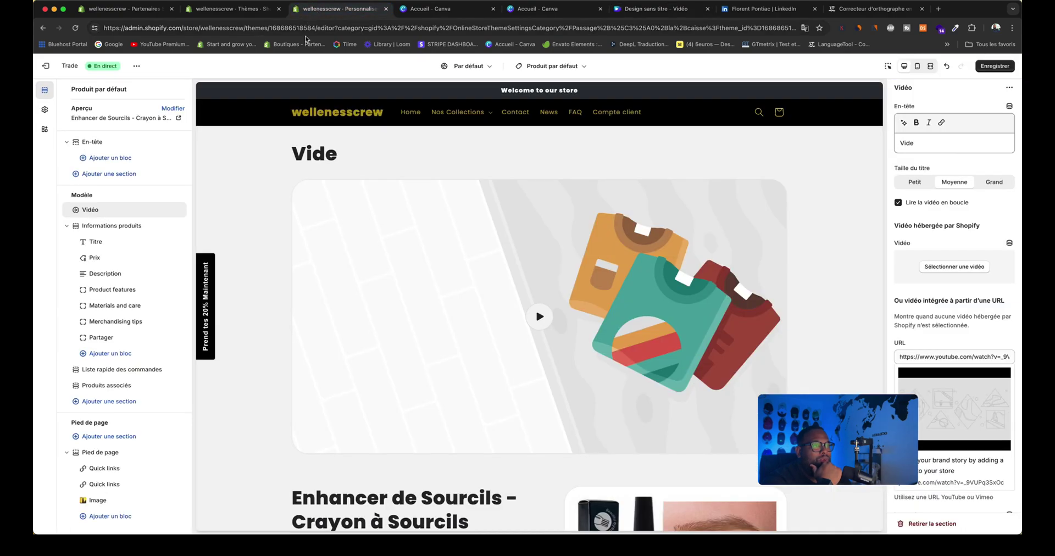
double_click(908, 143)
key("BackSpace")
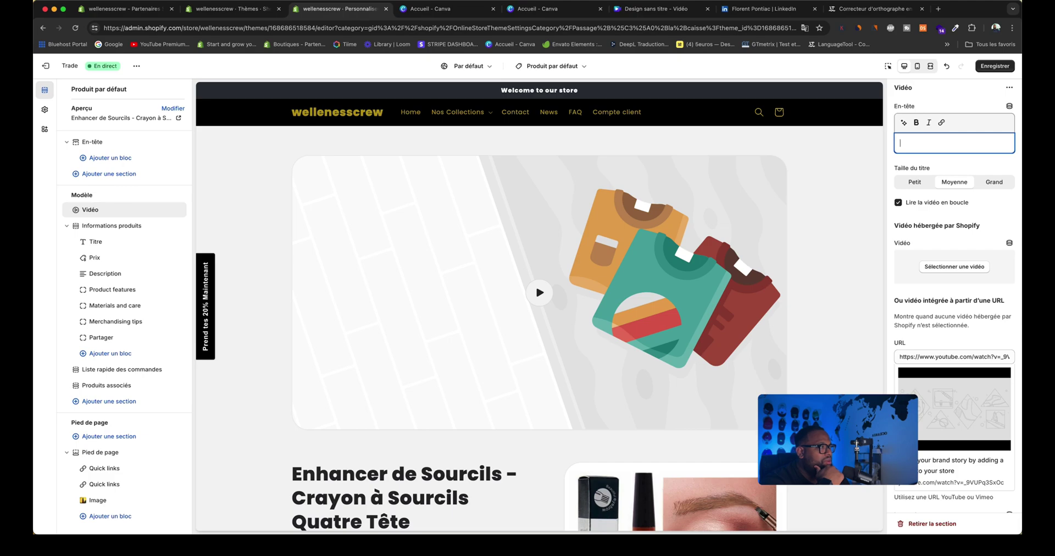
left_click(996, 66)
Make the Vidéo section full width
scroll(951, 263, "down", 3)
scroll(952, 271, "down", 3)
left_click(899, 329)
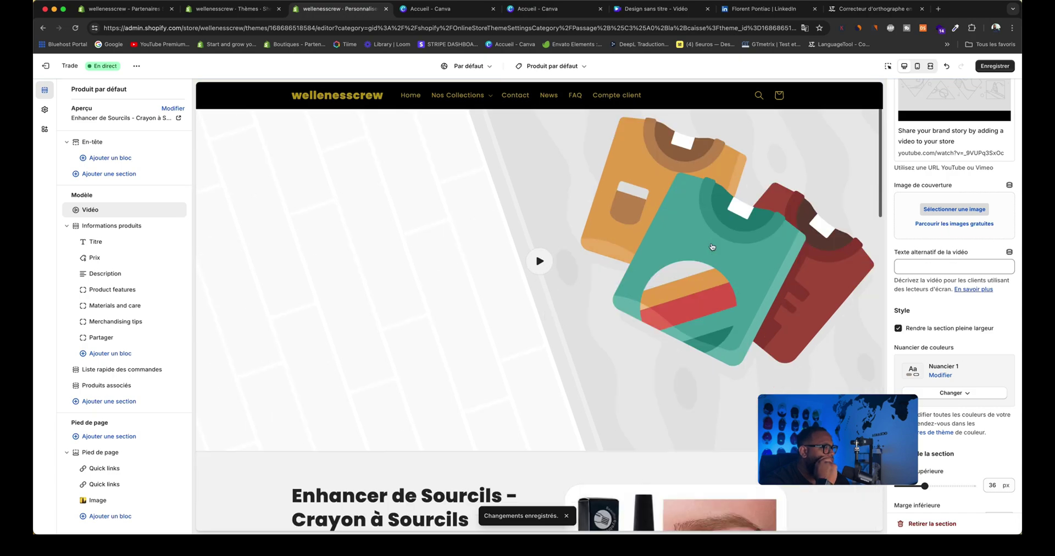
Set the media size of the Informations produits section to Taille d'origine and check the page in the full-width preview
scroll(712, 247, "down", 10)
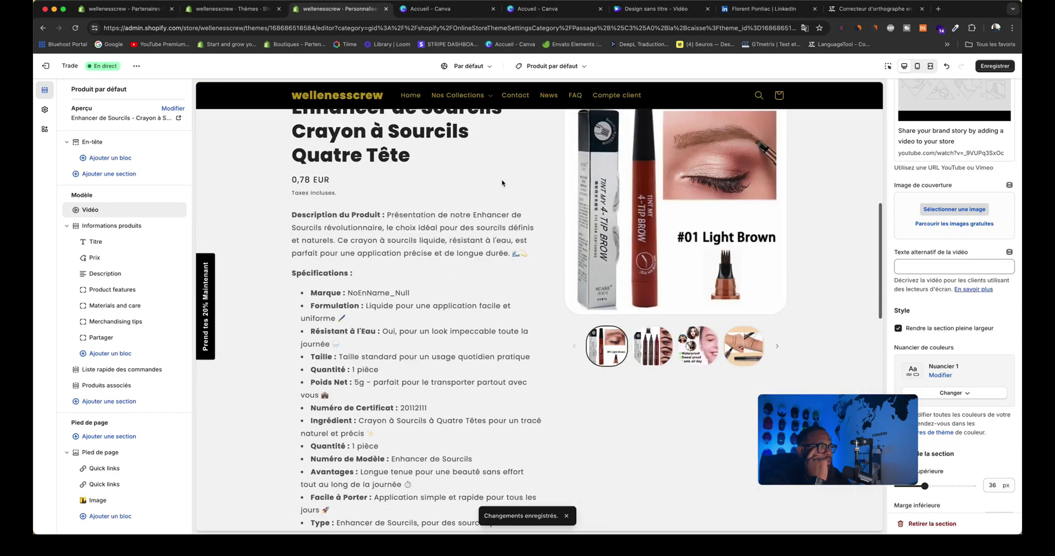
scroll(495, 181, "up", 2)
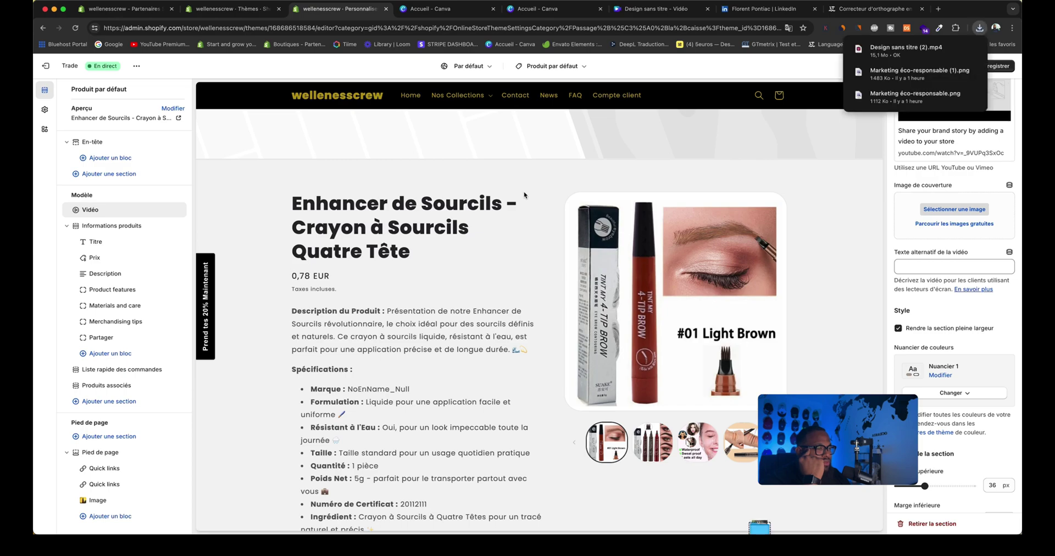
scroll(385, 220, "down", 1)
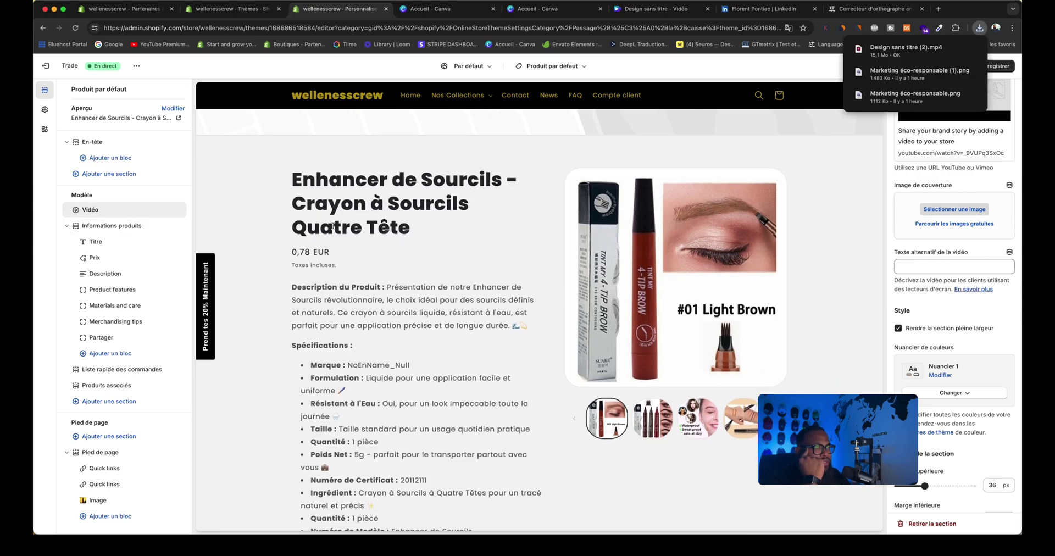
left_click(108, 226)
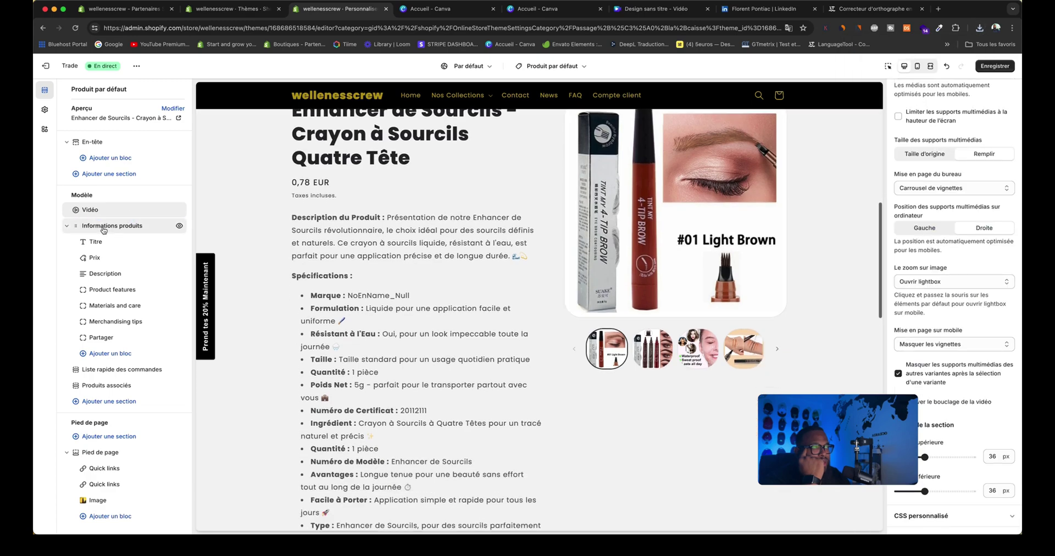
left_click(932, 156)
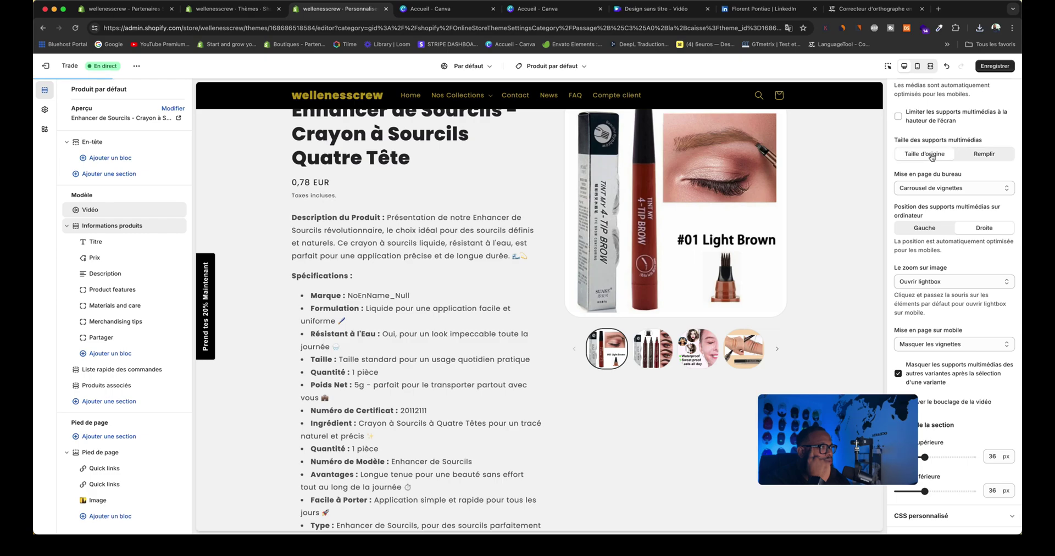
left_click(934, 74)
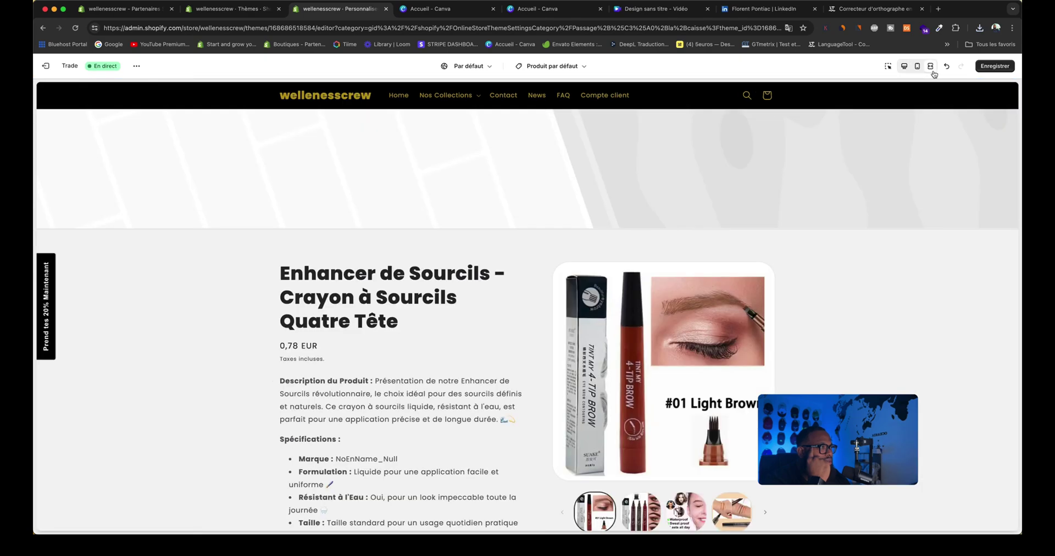
left_click(903, 69)
Check the image zoom options, and set the desktop media position of the Informations produits section to Gauche
left_click(959, 282)
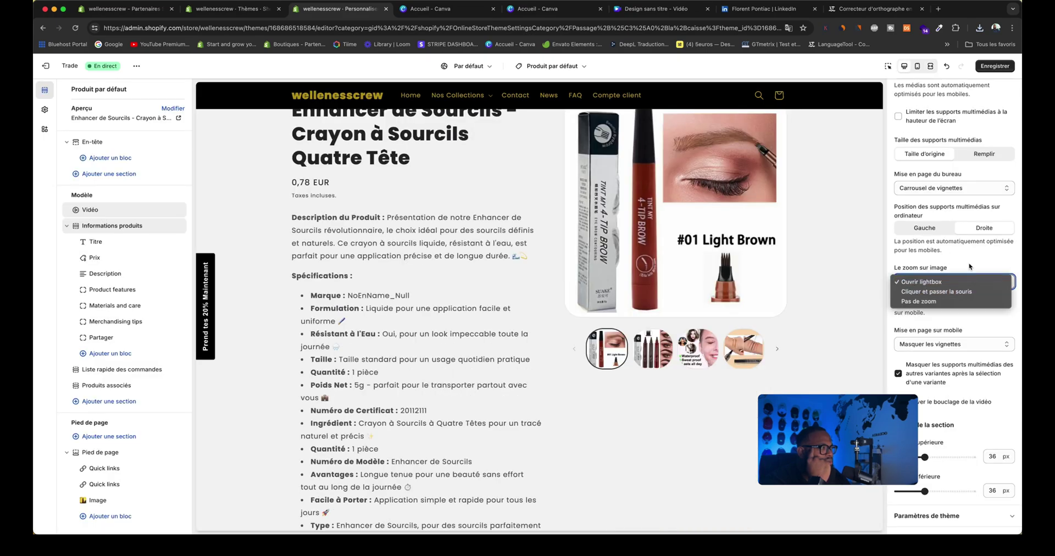
left_click(971, 265)
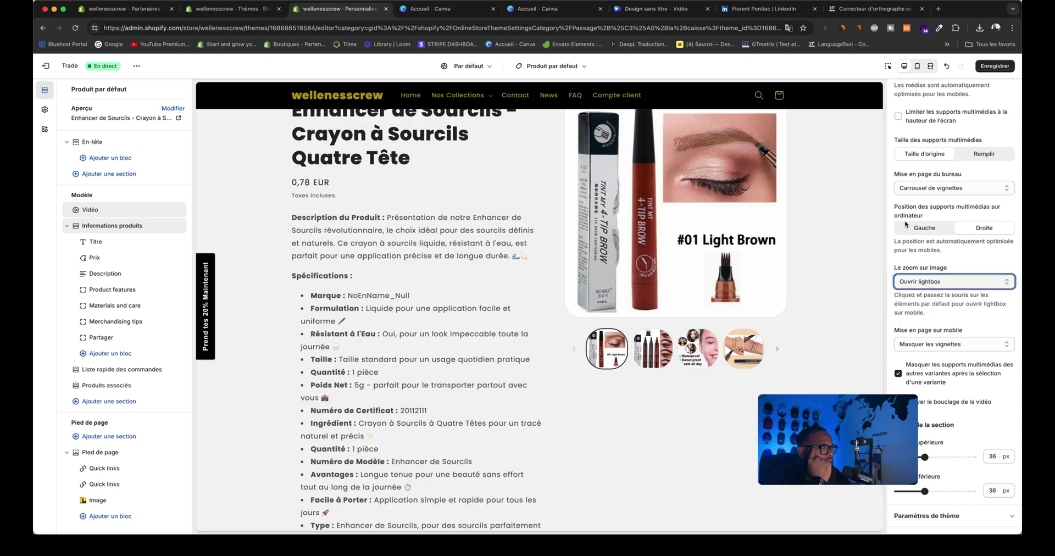
left_click(935, 230)
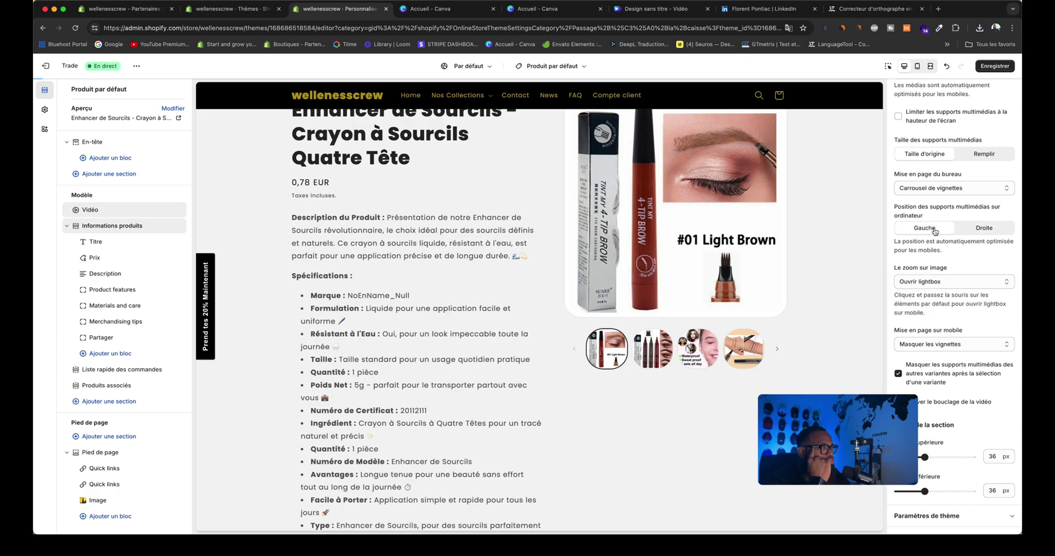
left_click(969, 230)
left_click(937, 232)
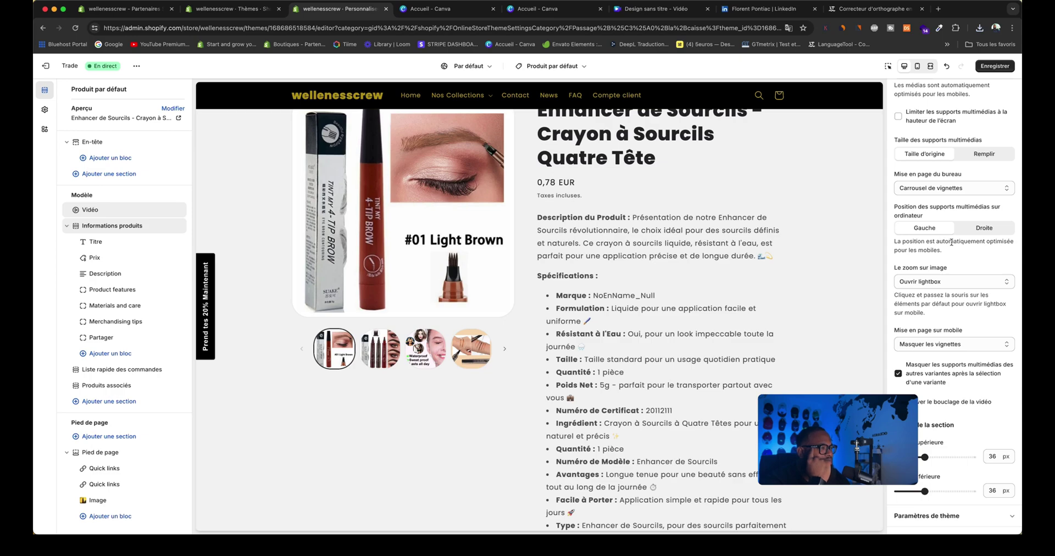
Check the mobile layout options, enable video looping for the product media and browse the thumbnail carousel
scroll(952, 242, "down", 2)
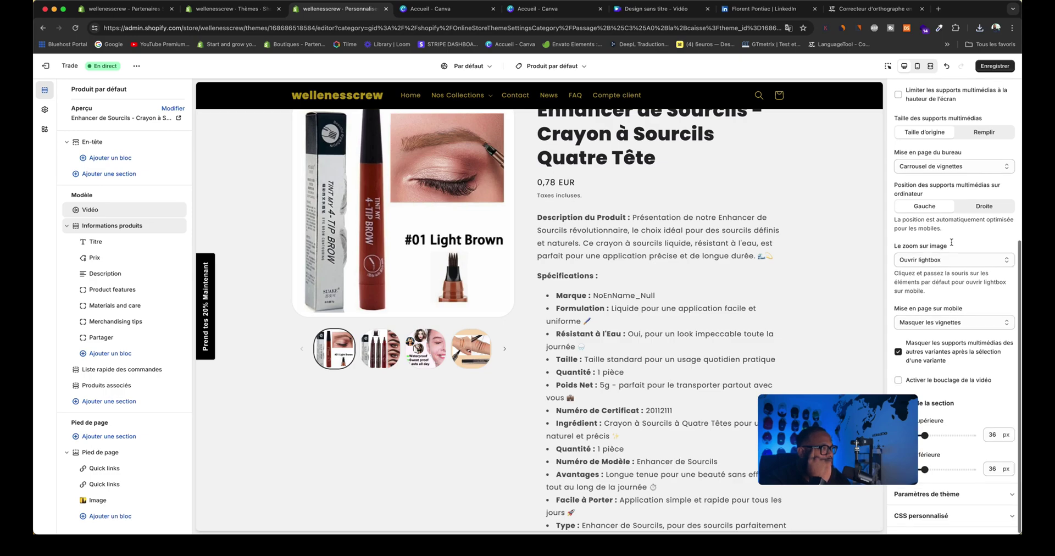
left_click(942, 324)
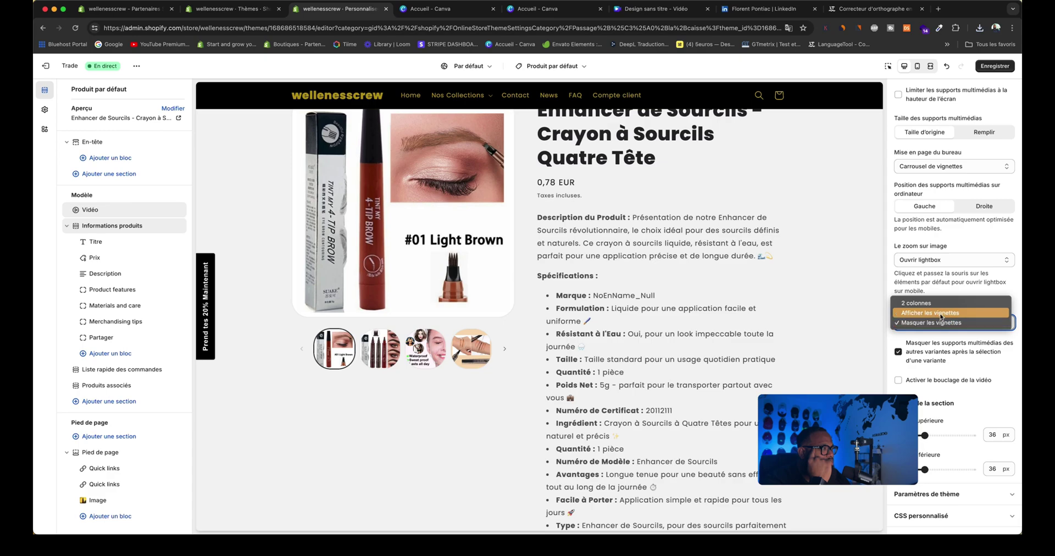
left_click(992, 343)
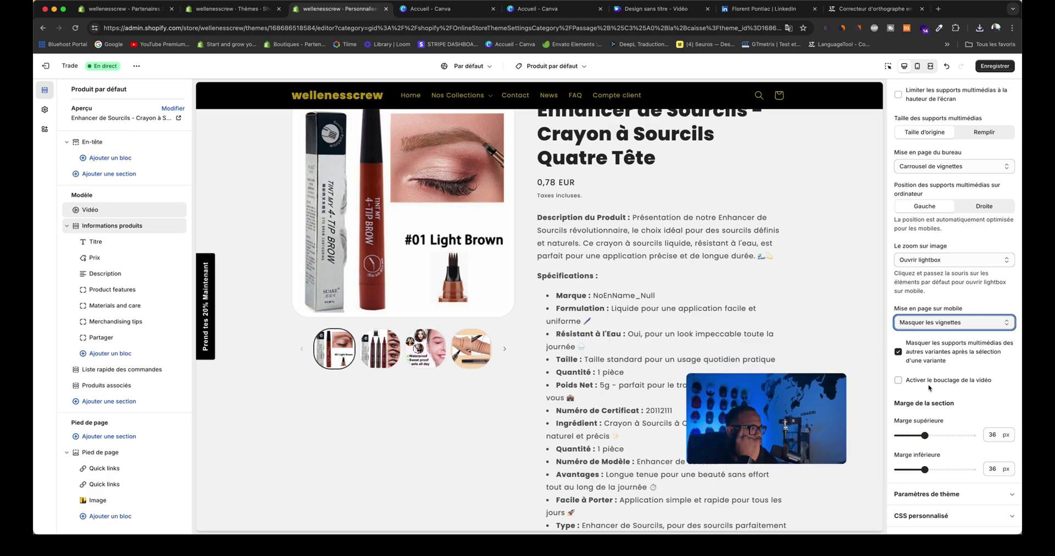
left_click(898, 381)
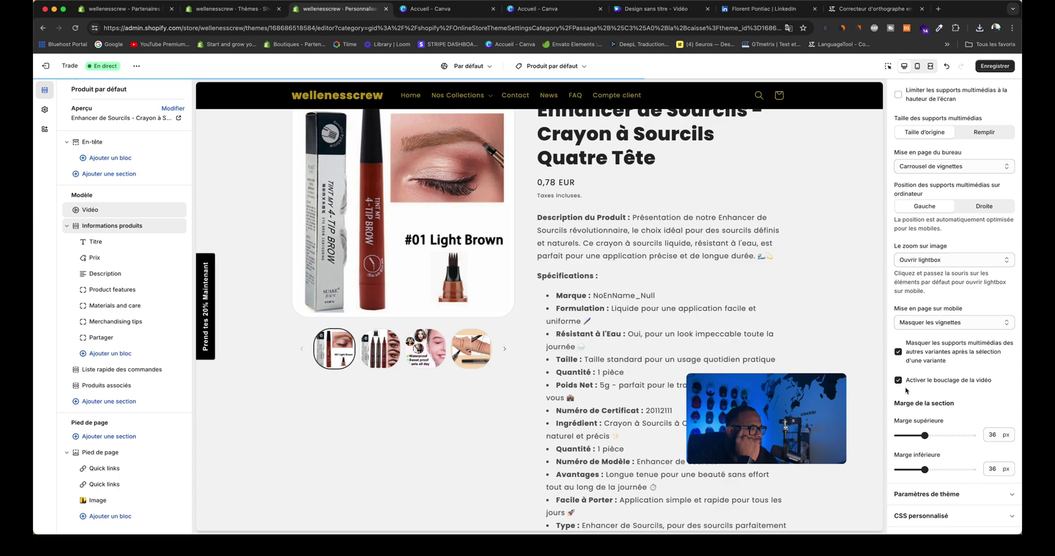
left_click(505, 354)
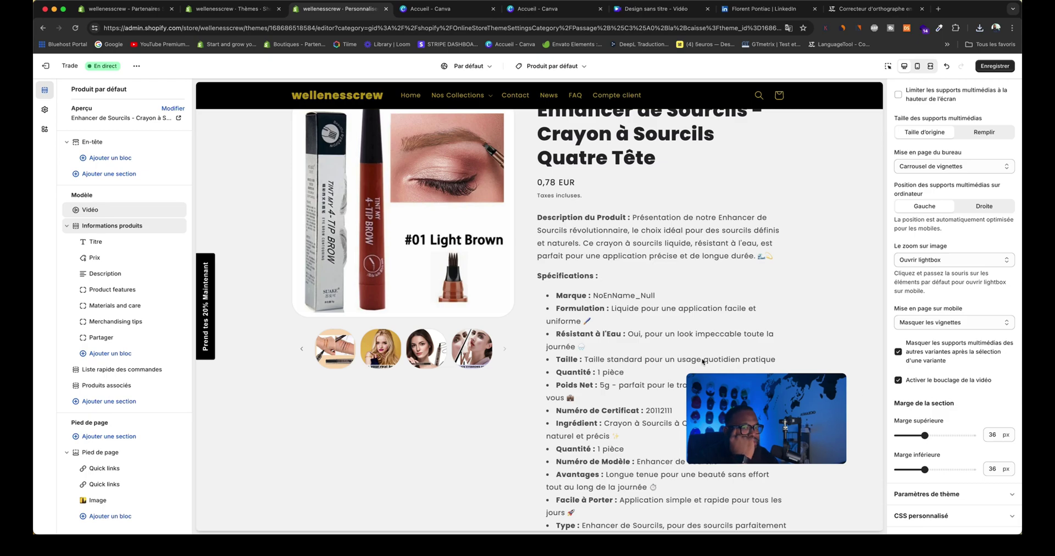
Examine the settings of the Titre, Prix, Description, Product features and Materials and care blocks against the page preview
left_click(105, 241)
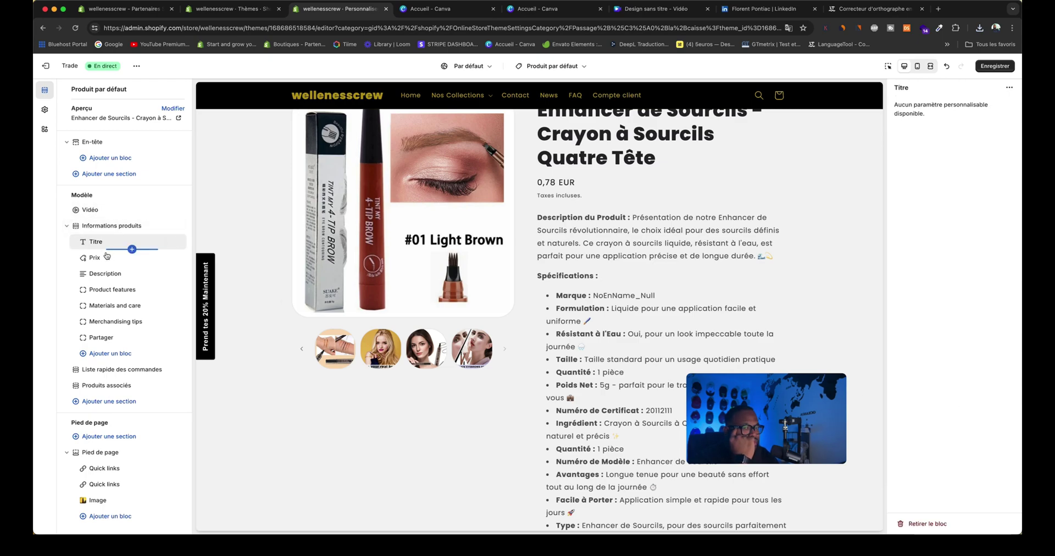
left_click(107, 258)
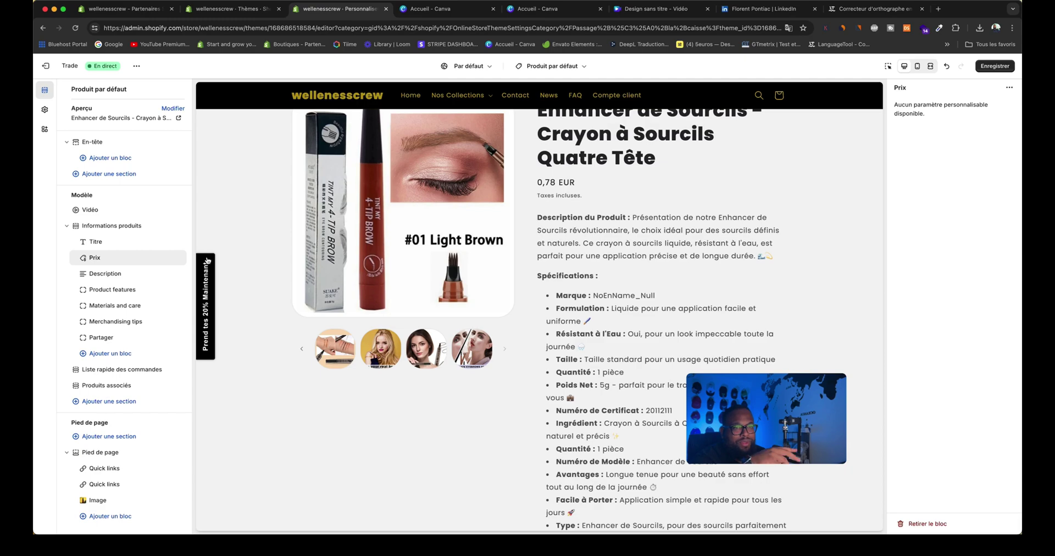
left_click(111, 277)
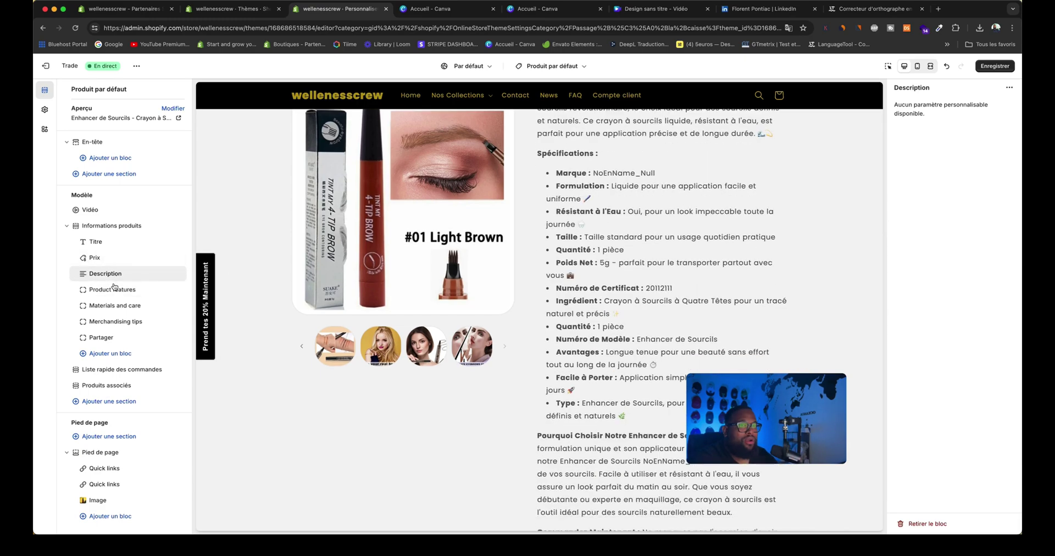
left_click(112, 291)
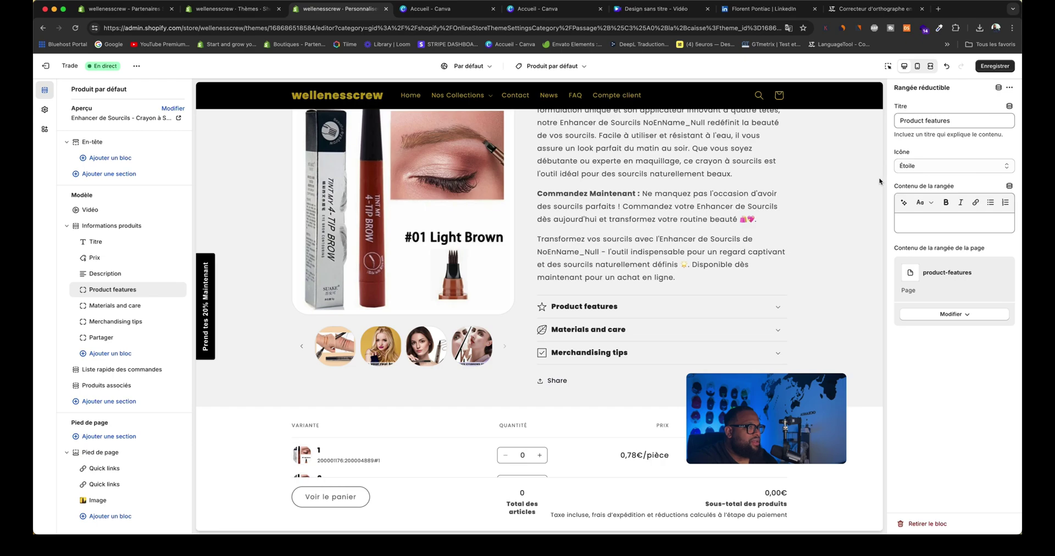
scroll(739, 198, "down", 5)
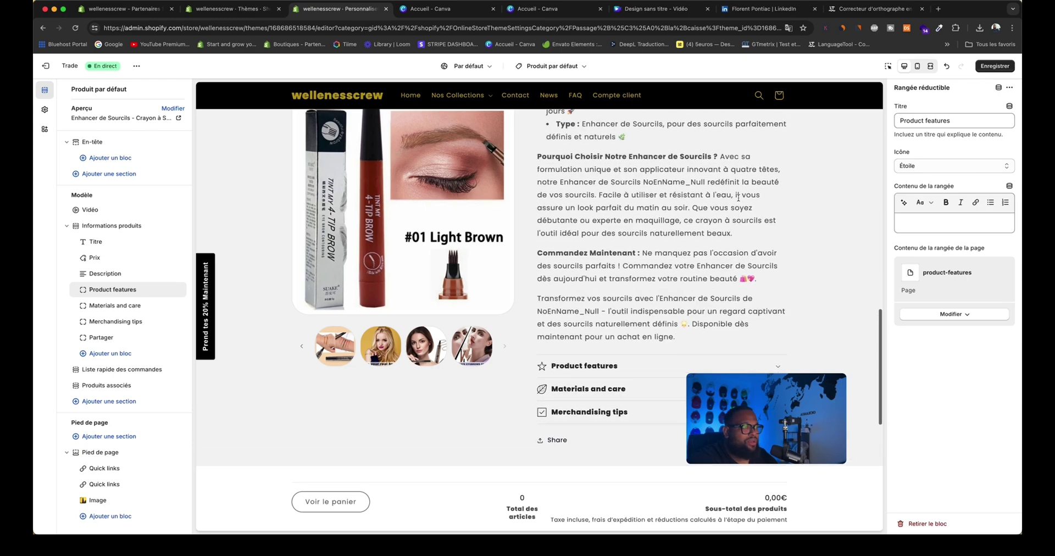
scroll(738, 200, "down", 2)
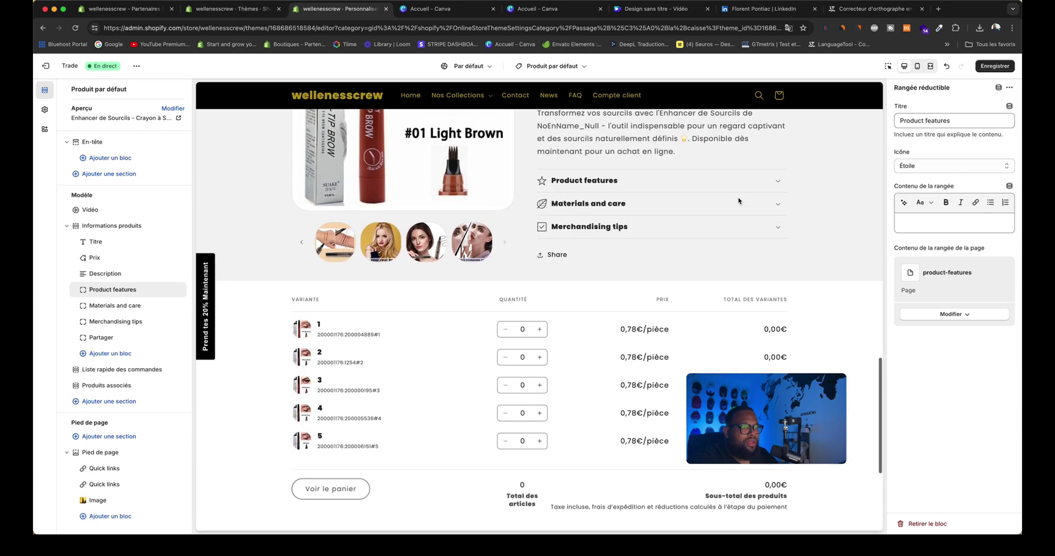
scroll(740, 201, "up", 4)
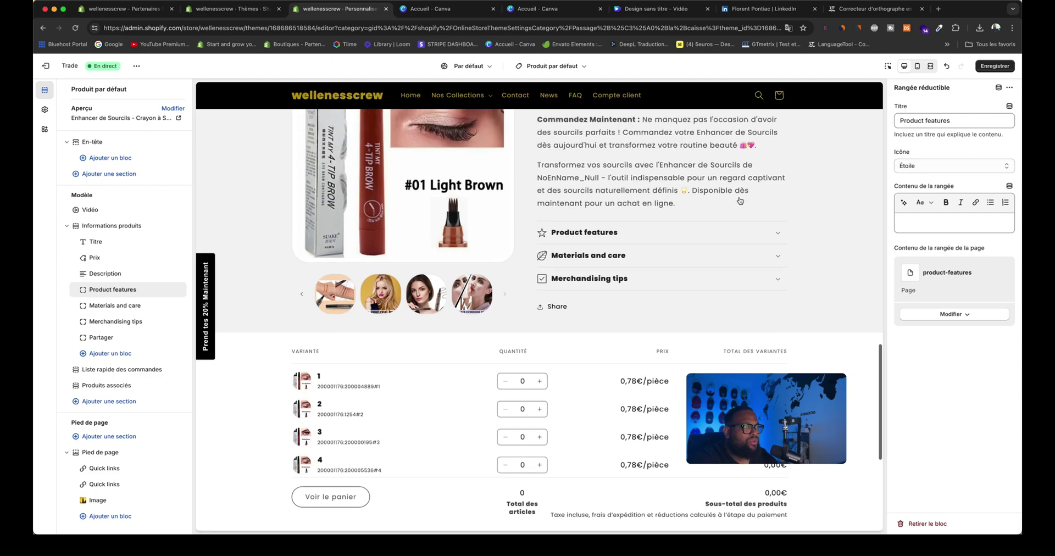
scroll(740, 200, "down", 6)
scroll(740, 200, "down", 4)
scroll(740, 198, "up", 5)
left_click(119, 306)
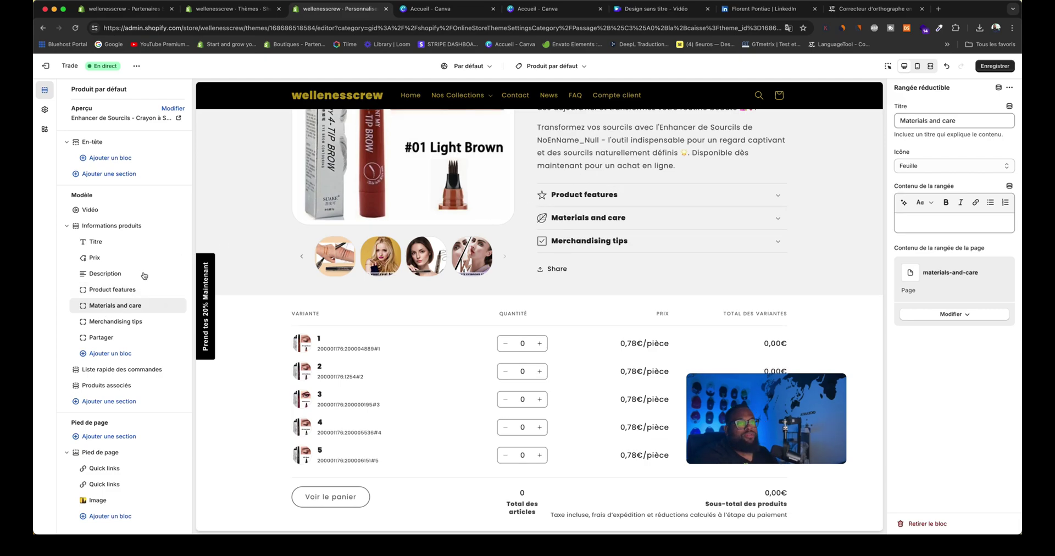
Retitle the Product features row as "Produit Bio", and set the share block's text to "Partager"
left_click(118, 290)
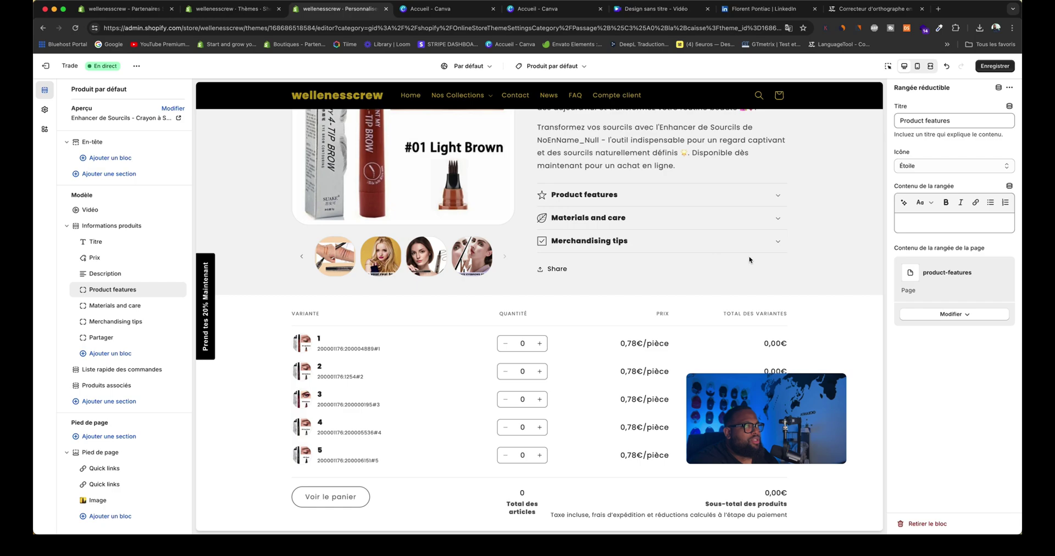
triple_click(956, 120)
type("Produit Bio")
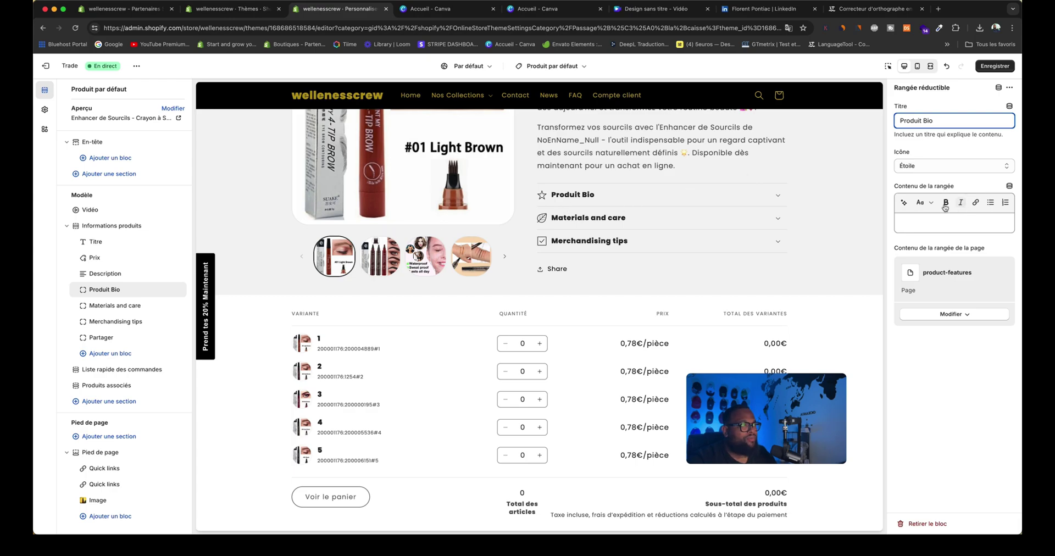
left_click(108, 338)
left_click_drag(933, 122, 874, 126)
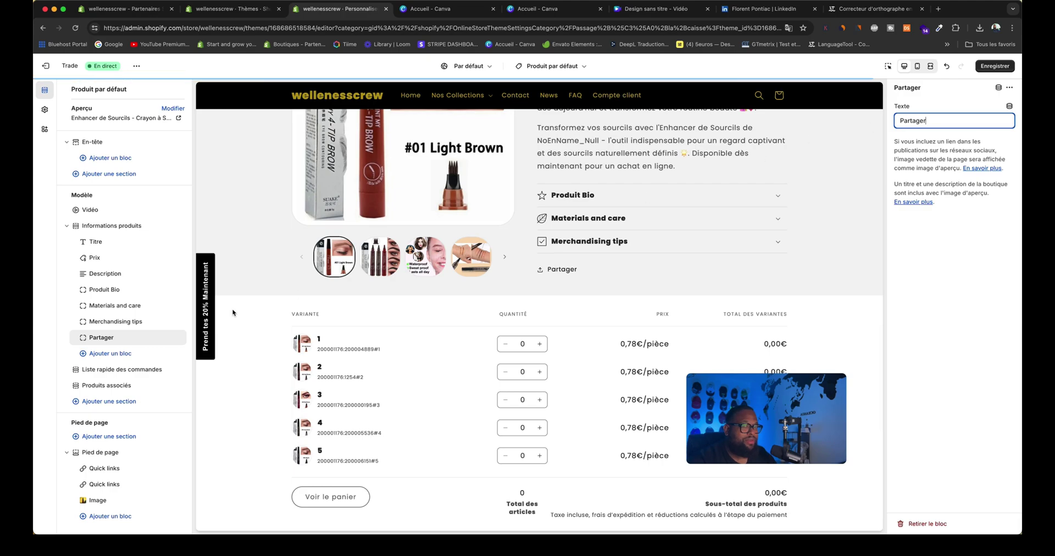
Hide the SKUs and images in the Liste rapide des commandes section, and show both again
left_click(100, 375)
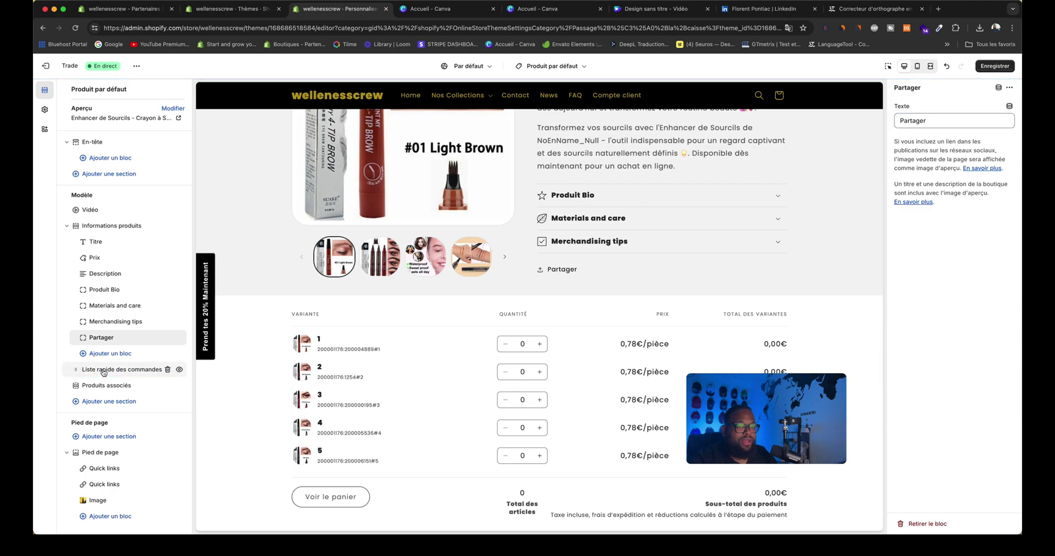
left_click(102, 372)
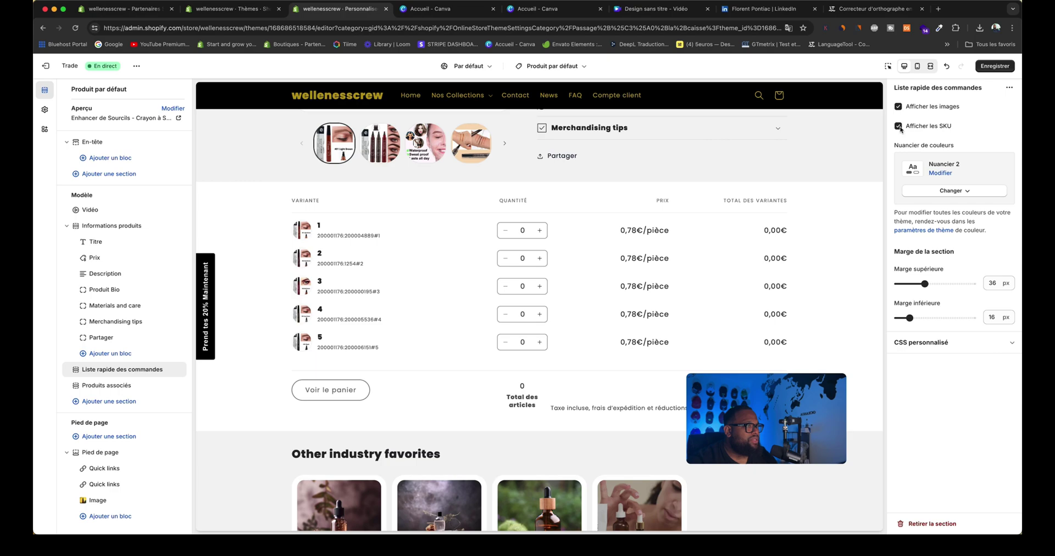
left_click(899, 107)
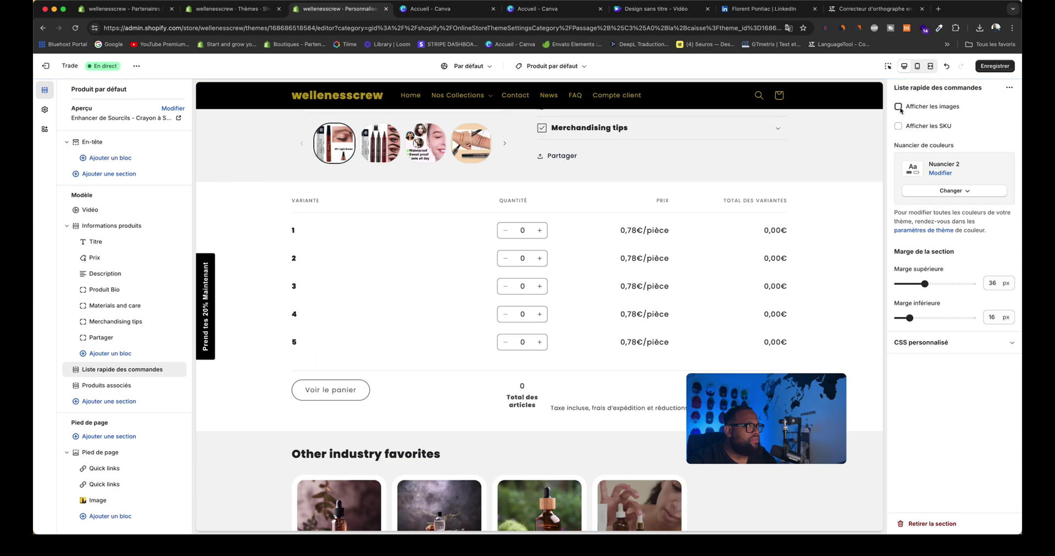
left_click(899, 107)
left_click(899, 126)
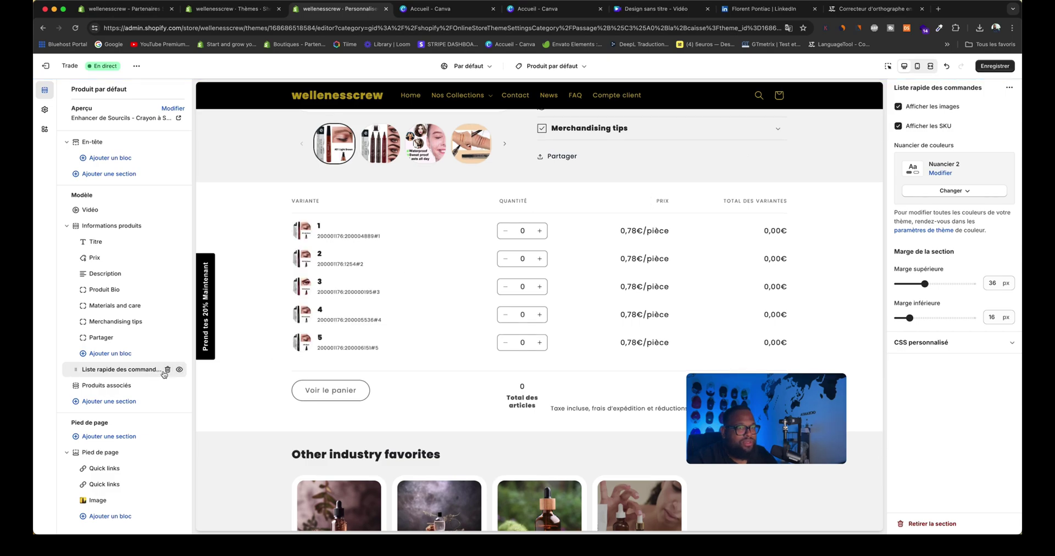
scroll(582, 298, "up", 15)
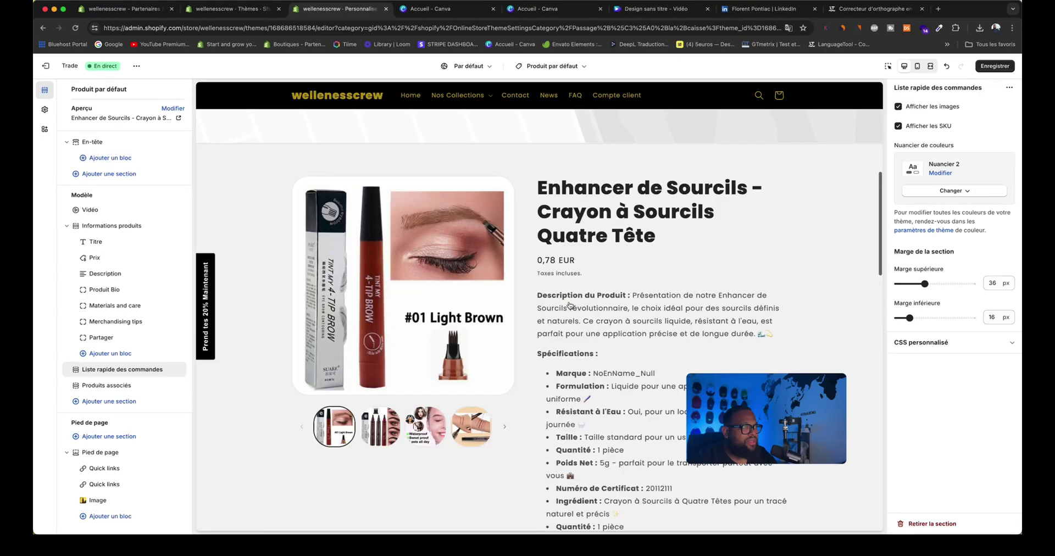
scroll(570, 305, "down", 15)
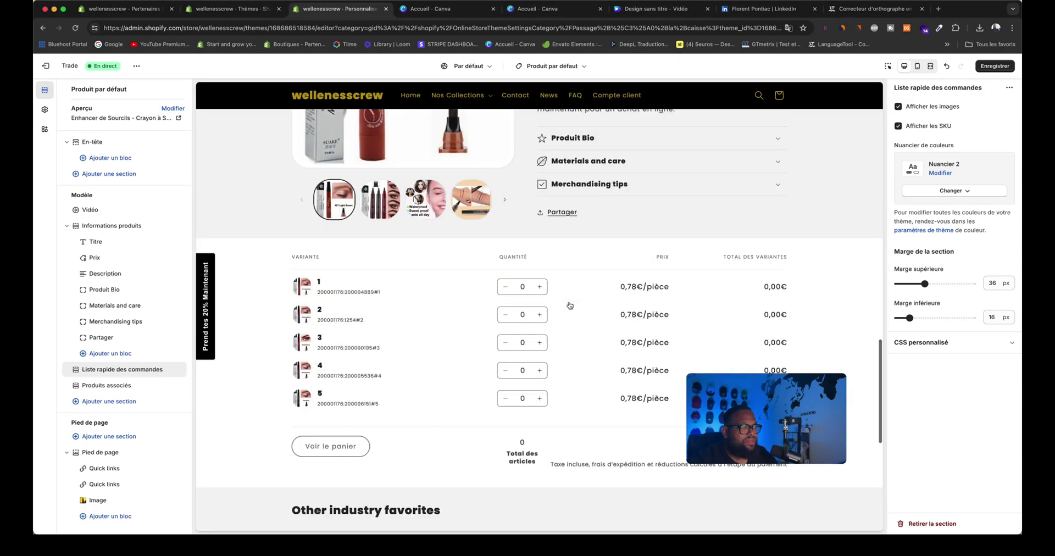
scroll(570, 305, "up", 8)
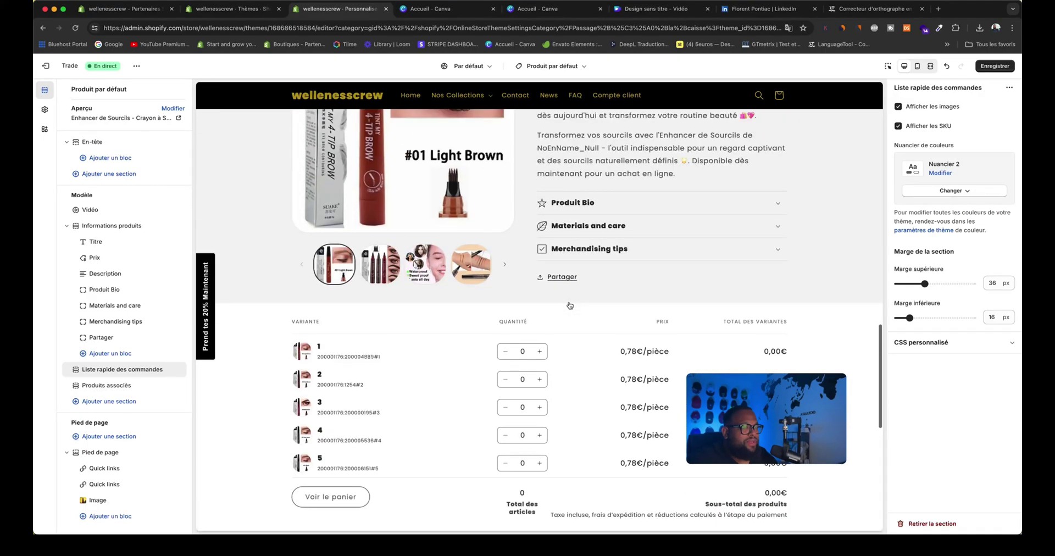
scroll(567, 305, "down", 5)
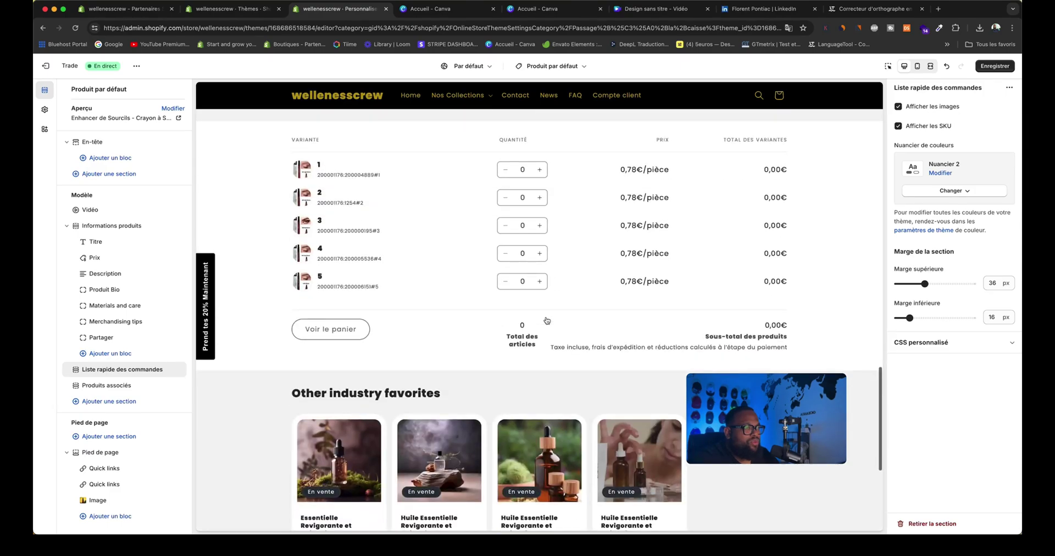
scroll(547, 320, "up", 8)
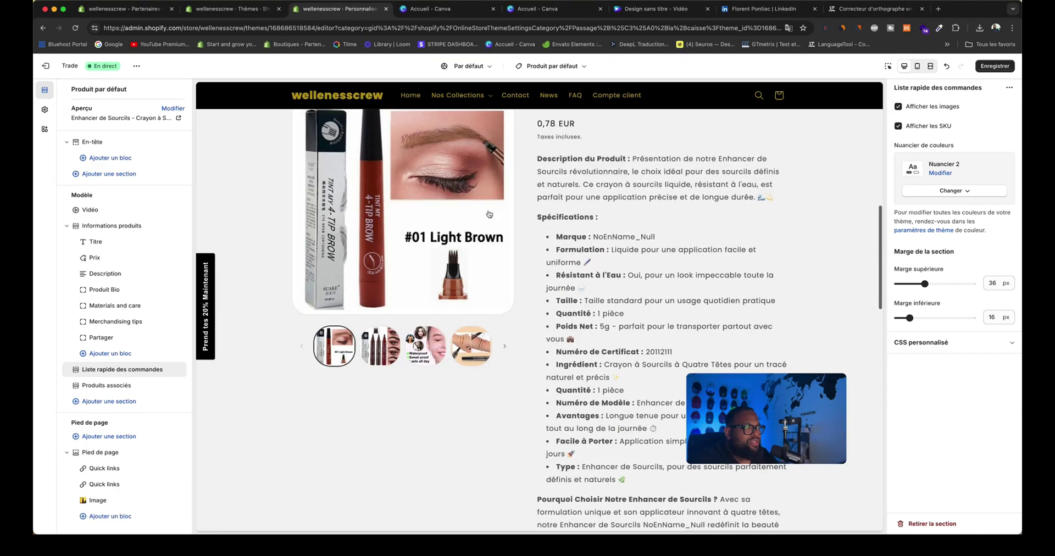
left_click(87, 355)
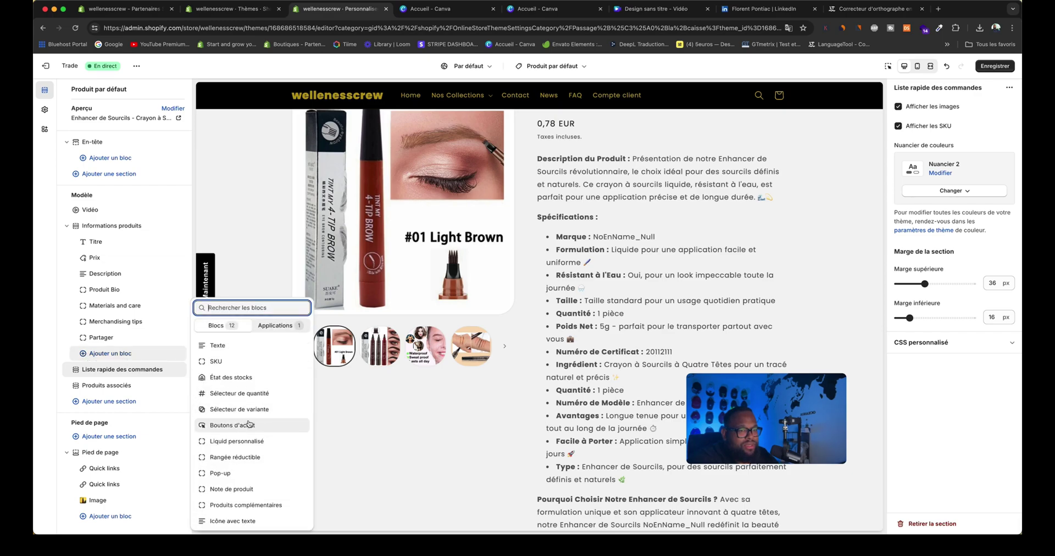
left_click(244, 464)
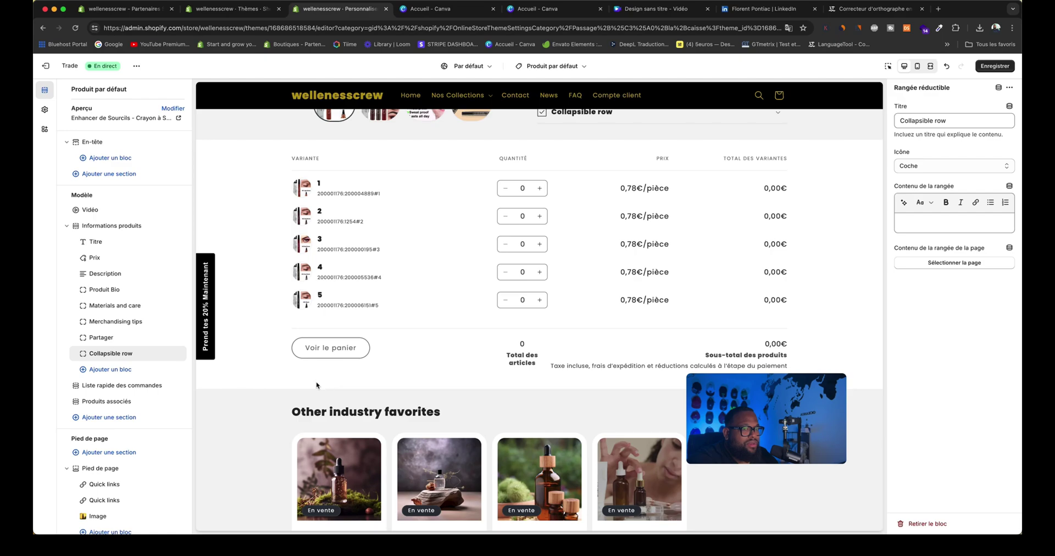
scroll(317, 385, "up", 5)
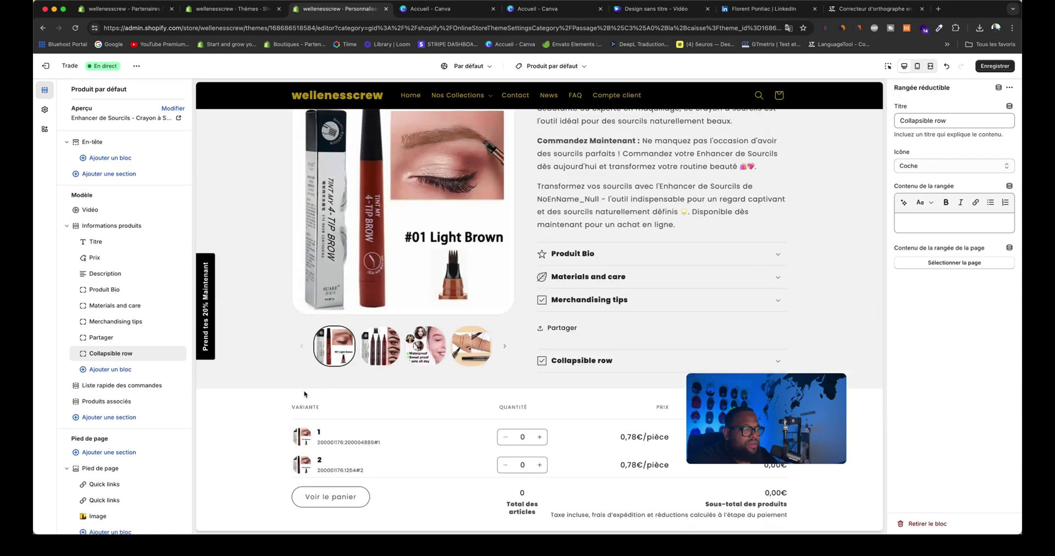
left_click(172, 353)
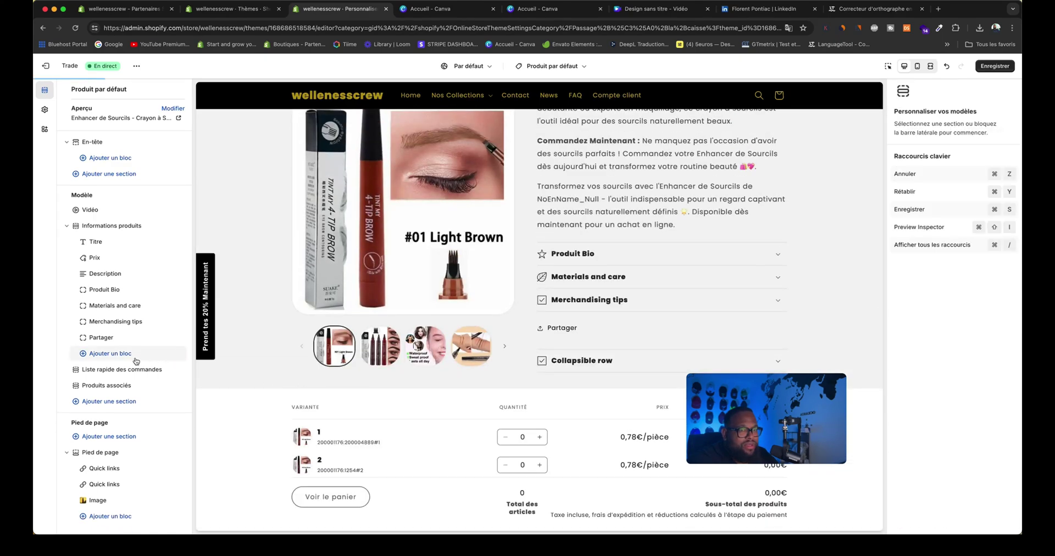
Add a Sélecteur de quantité block to the product information and place it directly below the Prix block
left_click(132, 356)
left_click(108, 356)
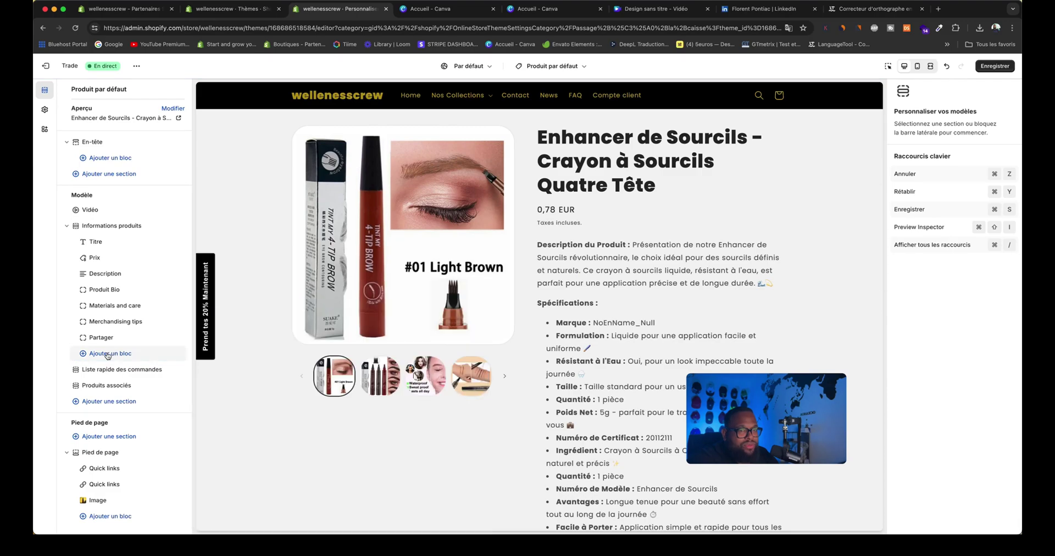
left_click(109, 354)
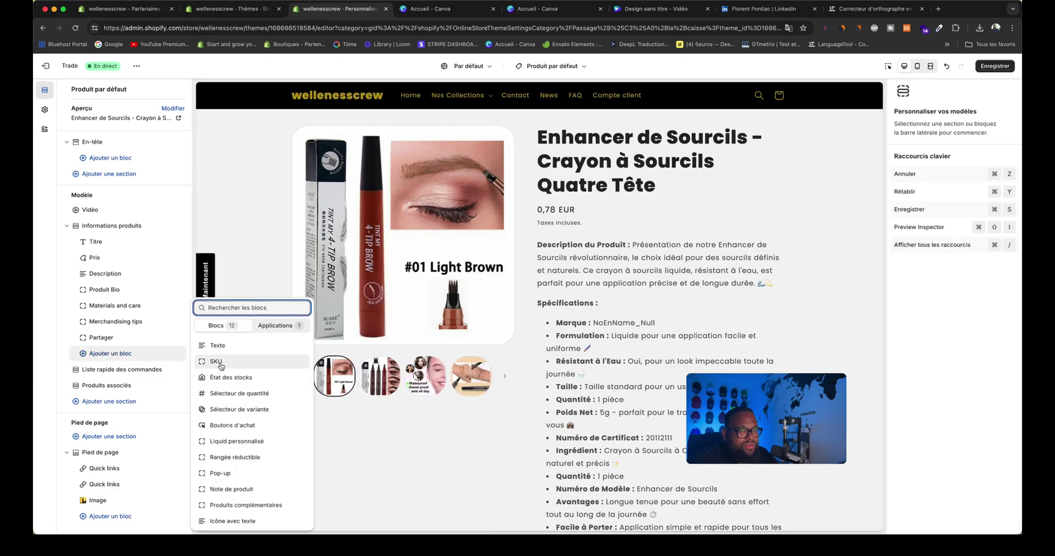
left_click(226, 393)
scroll(302, 360, "up", 1)
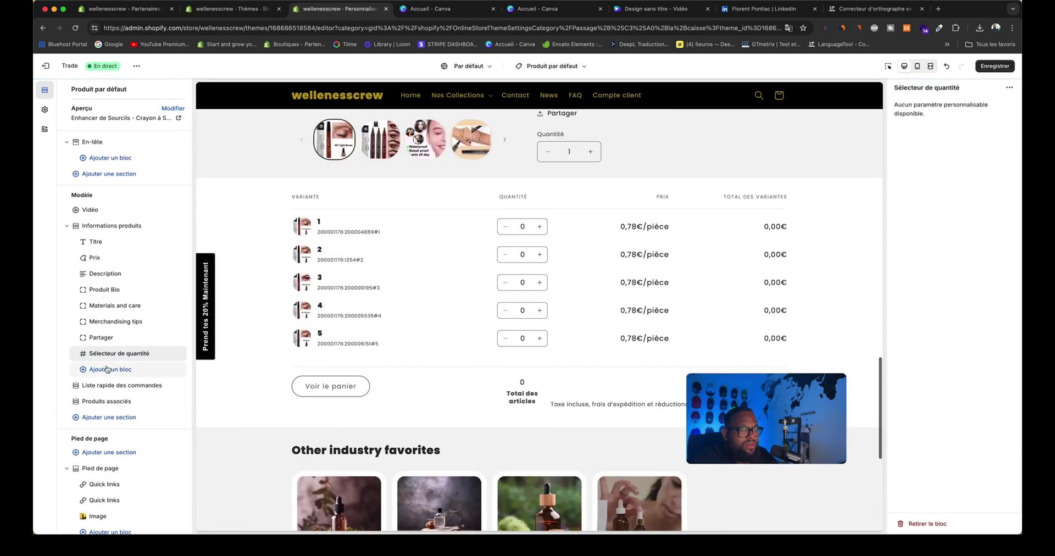
left_click_drag(93, 354, 85, 275)
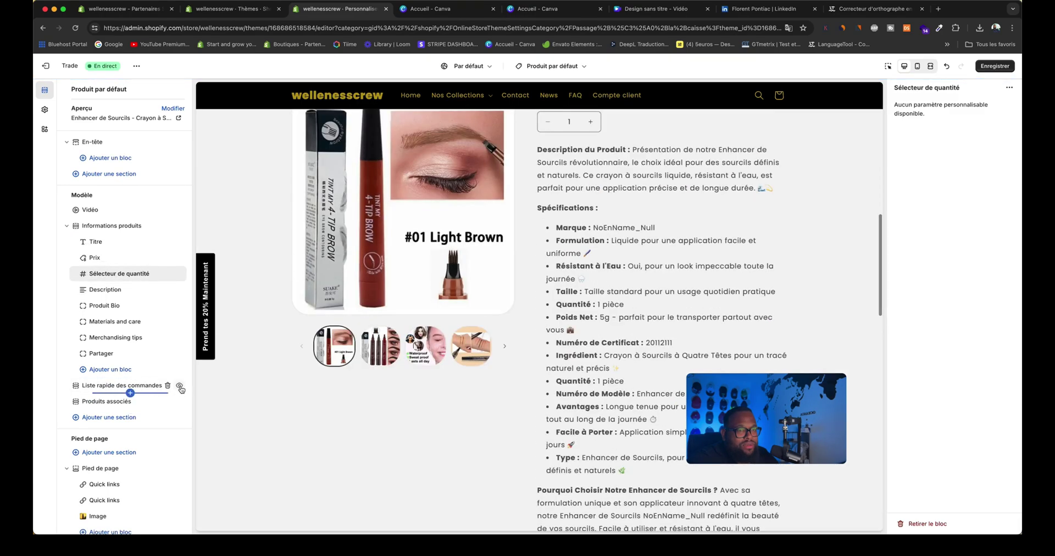
Hide the Liste rapide des commandes section and check the product page preview without it
scroll(441, 374, "down", 10)
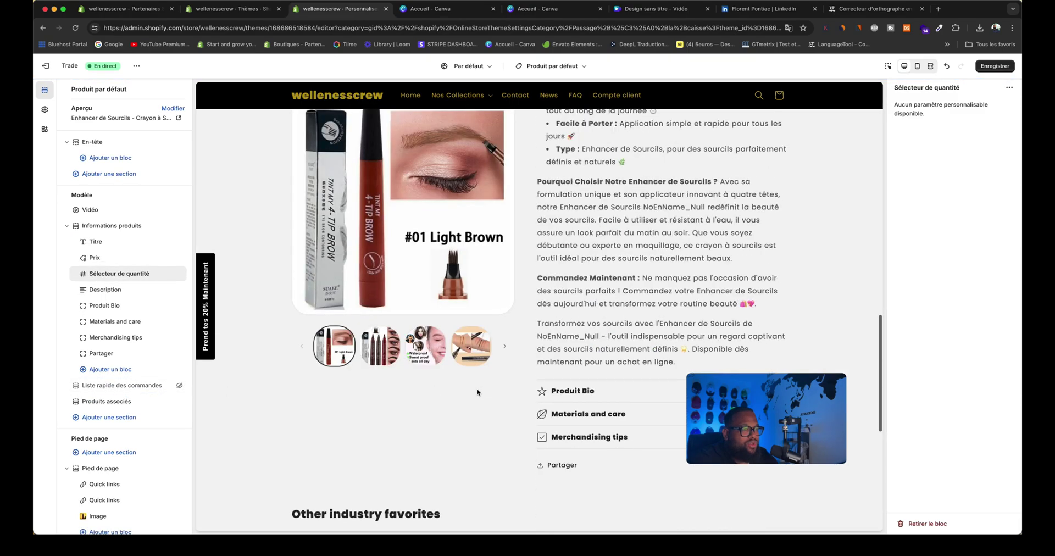
scroll(441, 374, "up", 4)
scroll(441, 374, "up", 6)
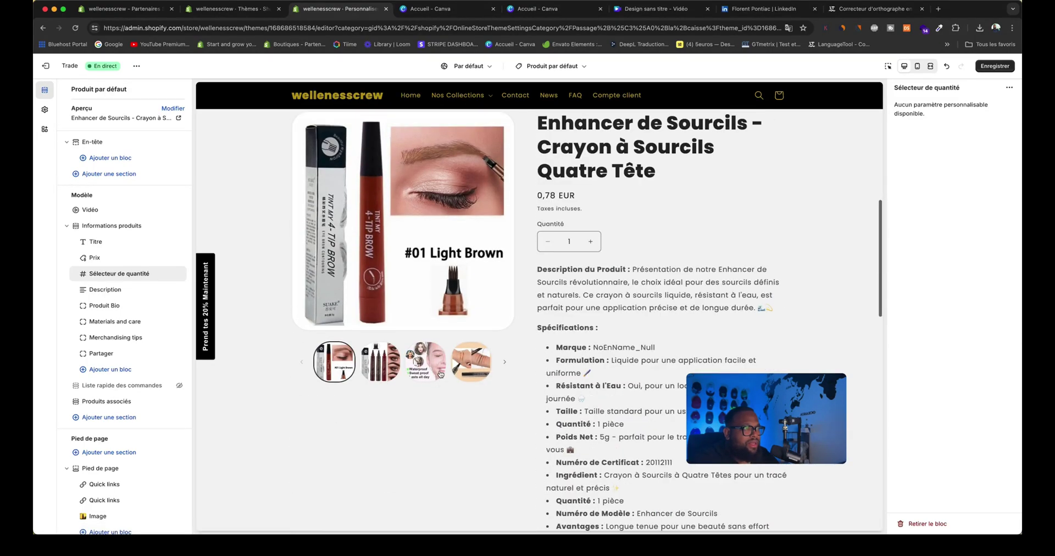
Add a Boutons d'achat block, try it below the quantity selector, and place it after the Partager block
left_click(122, 370)
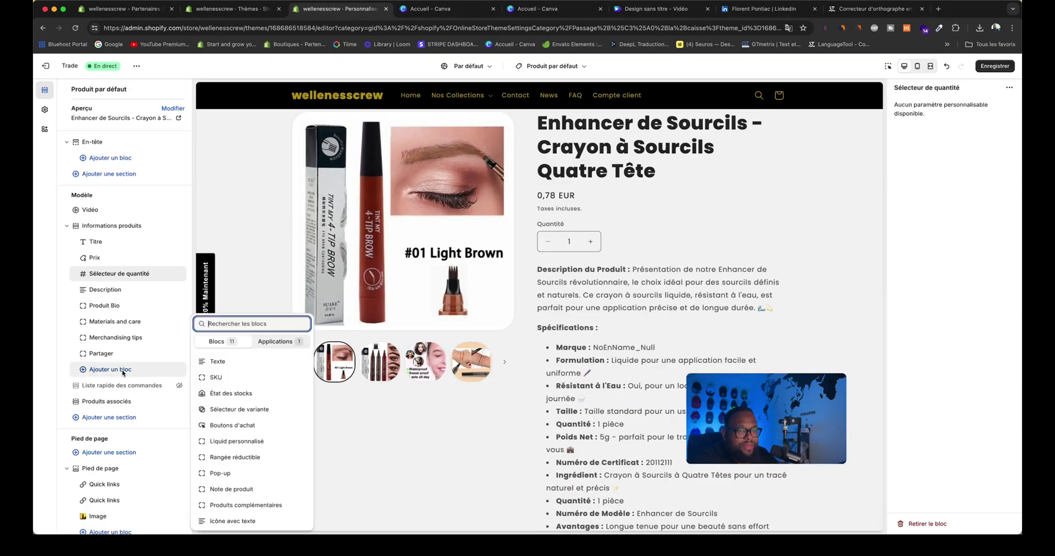
left_click(236, 425)
left_click_drag(86, 374, 86, 290)
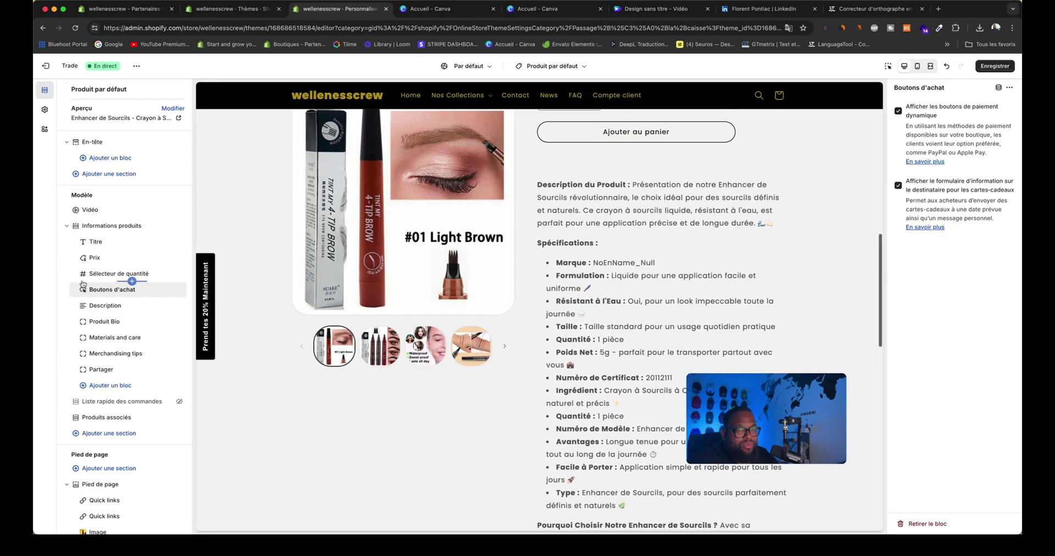
left_click_drag(83, 291, 91, 365)
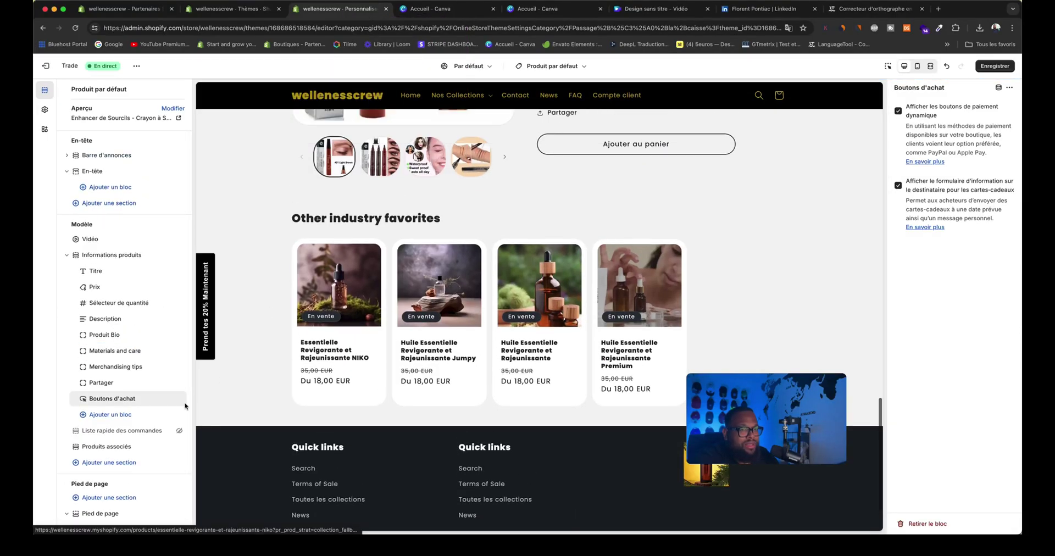
Add an État des stocks block and place it directly below the Sélecteur de quantité block
left_click(112, 415)
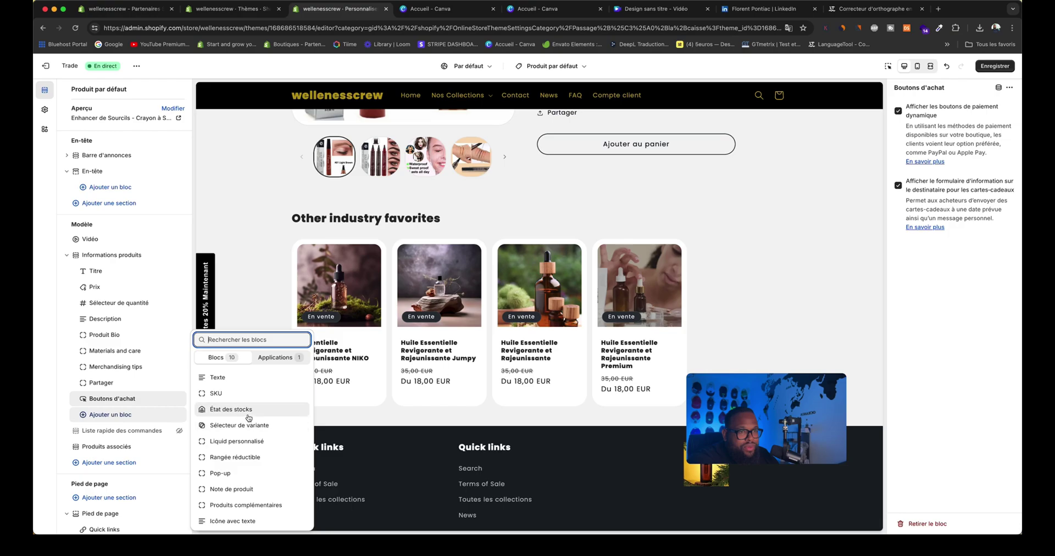
left_click(231, 410)
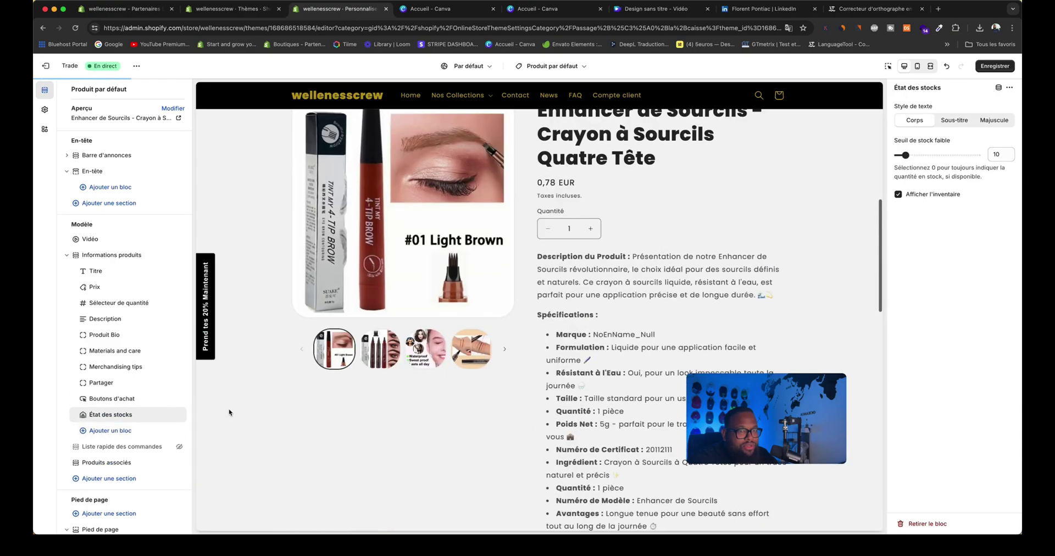
scroll(467, 339, "up", 3)
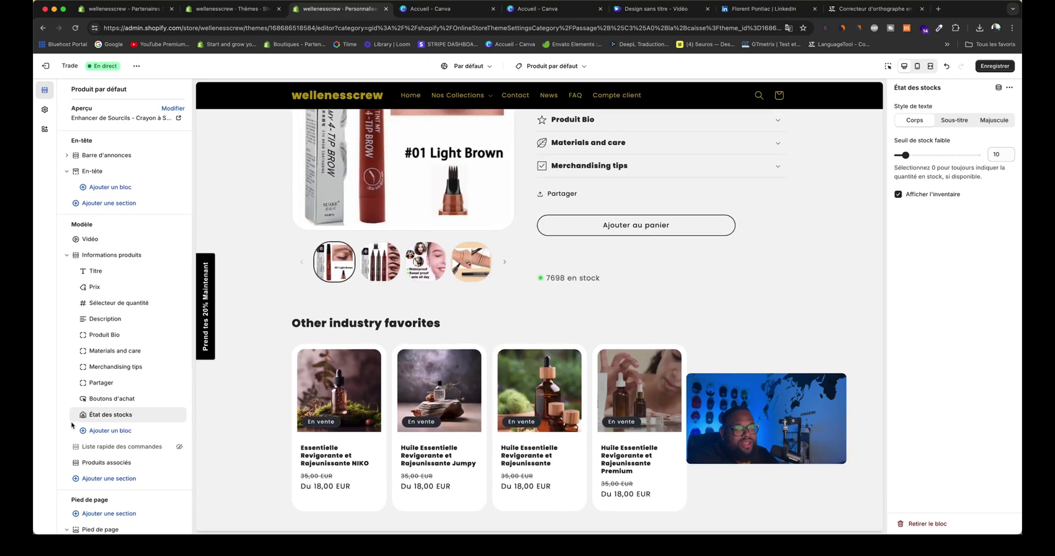
left_click_drag(87, 418, 75, 324)
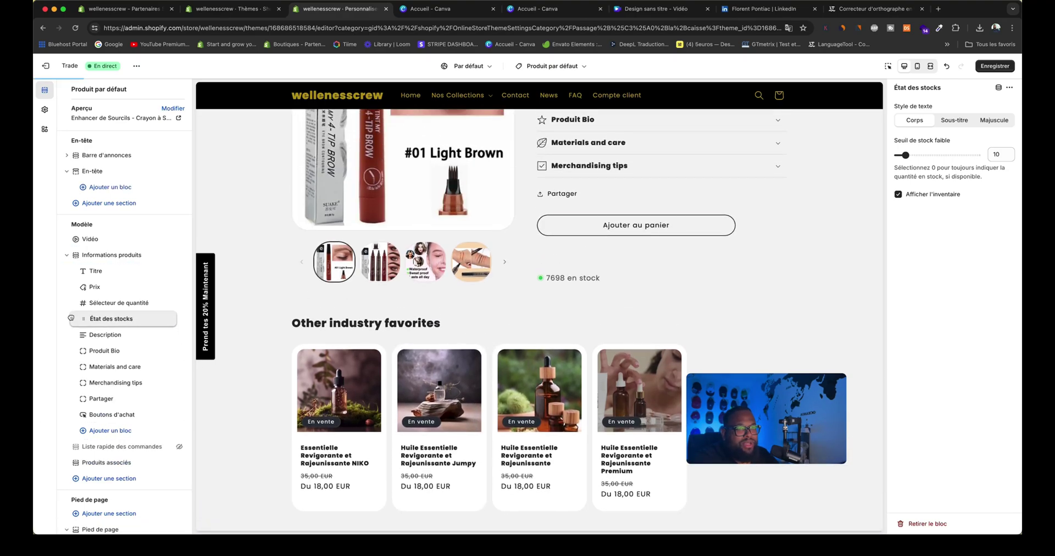
scroll(440, 332, "up", 6)
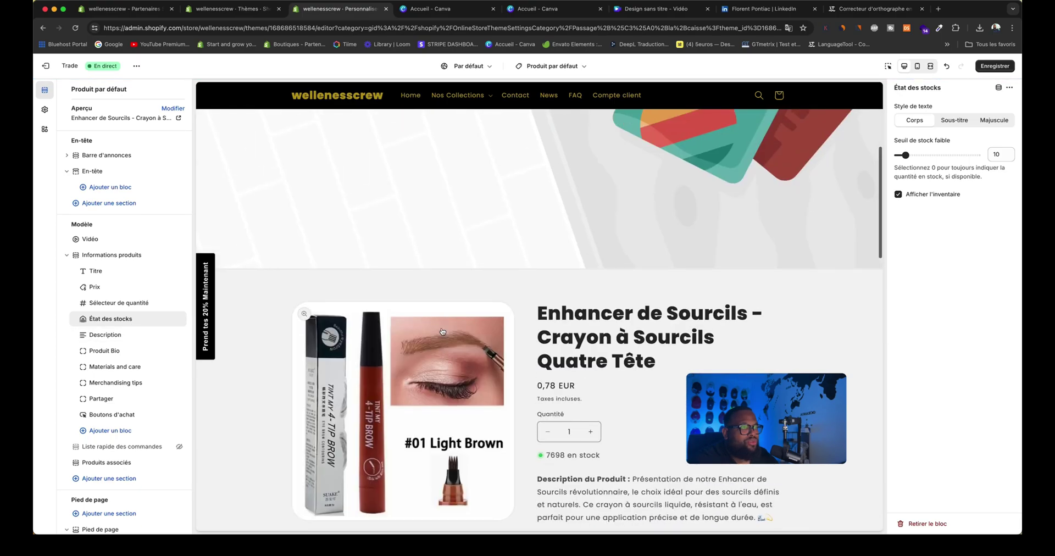
scroll(440, 332, "down", 2)
Check the Description block and review the product page in full-width preview, down to the collapsible rows and purchase button
left_click(110, 431)
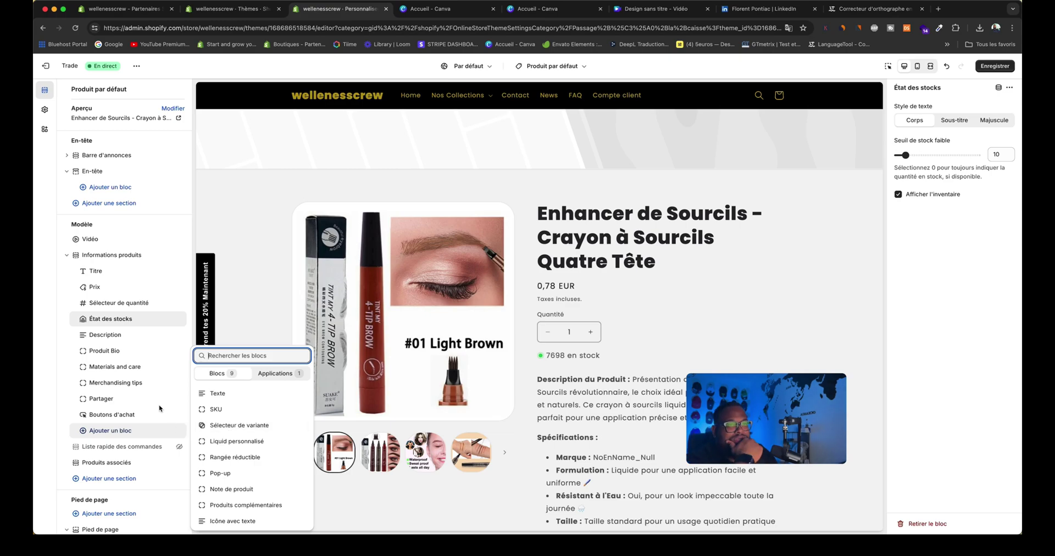
left_click(107, 336)
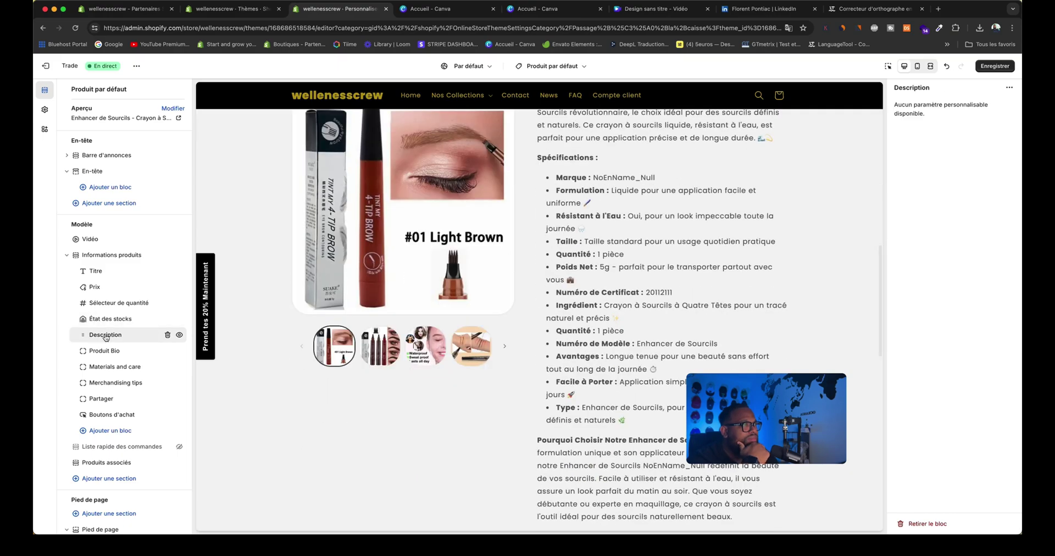
scroll(563, 277, "up", 10)
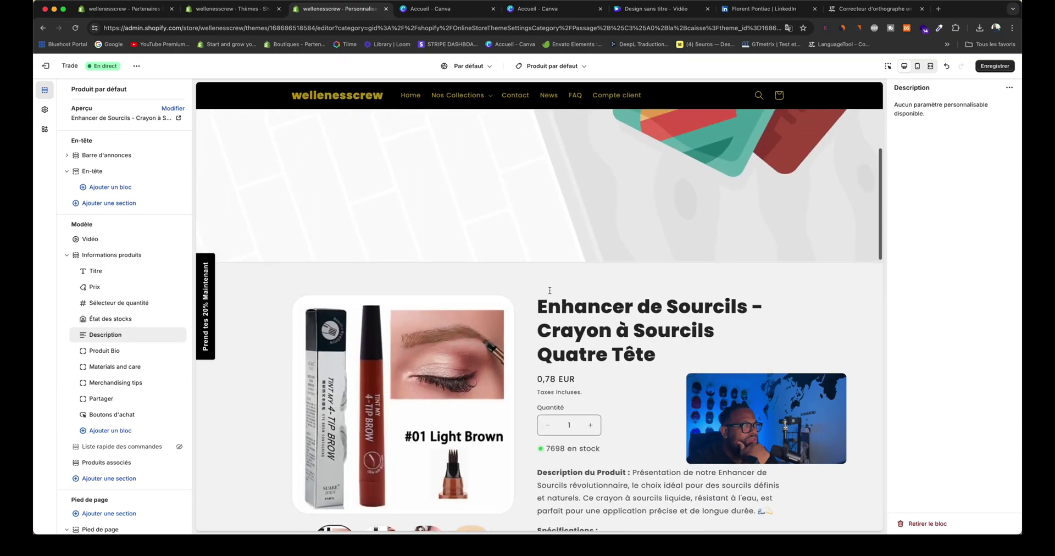
left_click(932, 72)
scroll(692, 214, "down", 10)
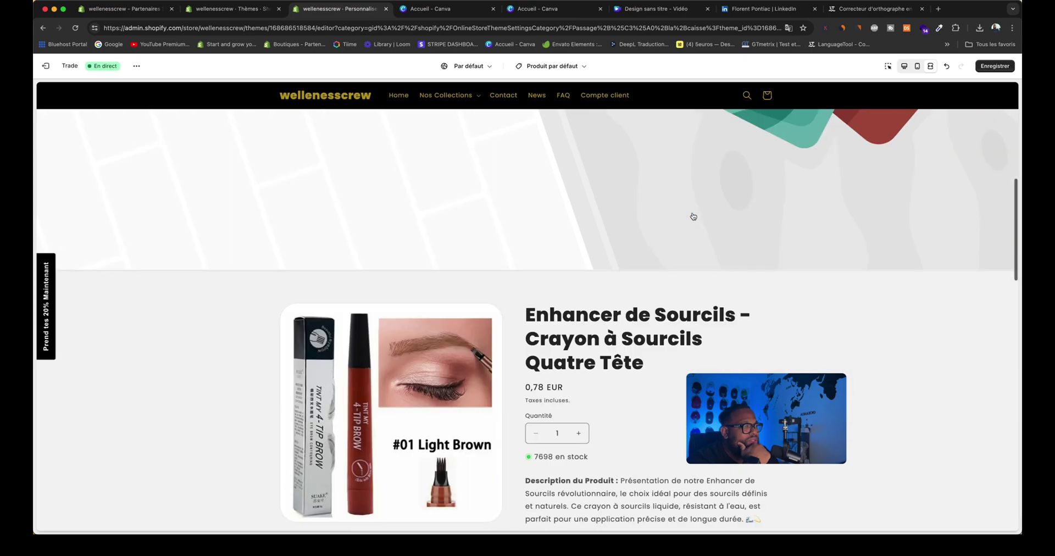
scroll(693, 216, "down", 10)
scroll(682, 214, "up", 12)
scroll(676, 212, "up", 1)
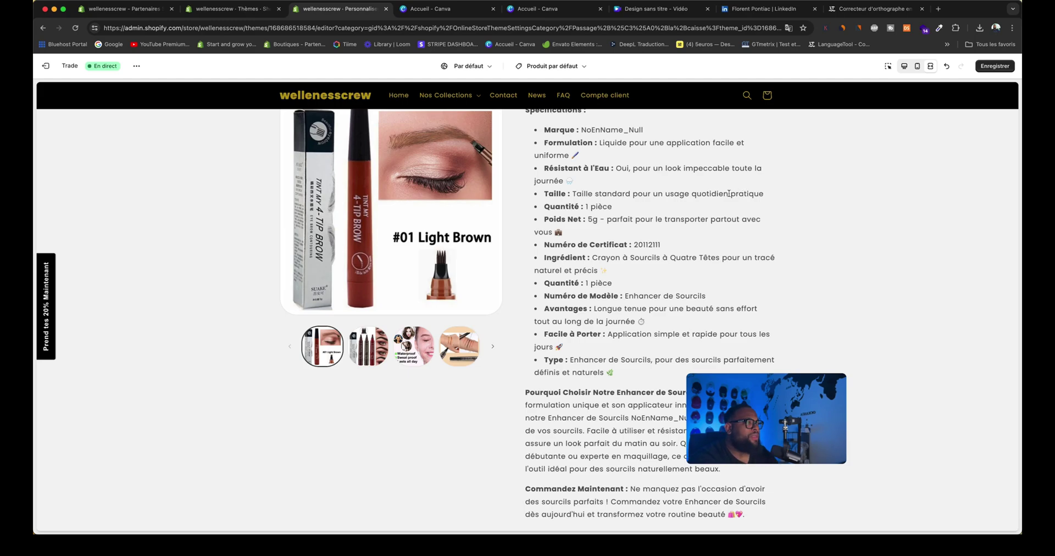
scroll(671, 216, "up", 4)
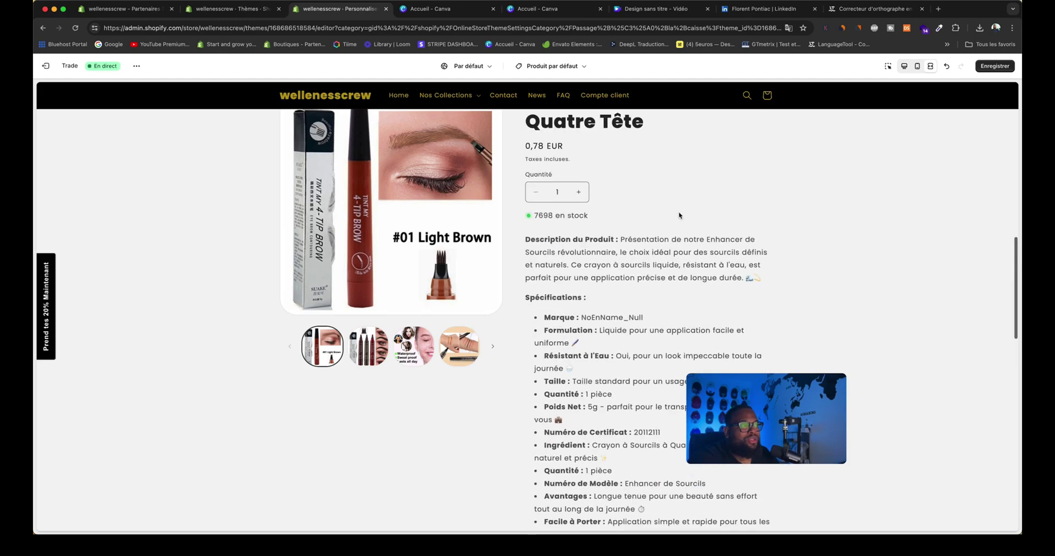
scroll(732, 216, "down", 10)
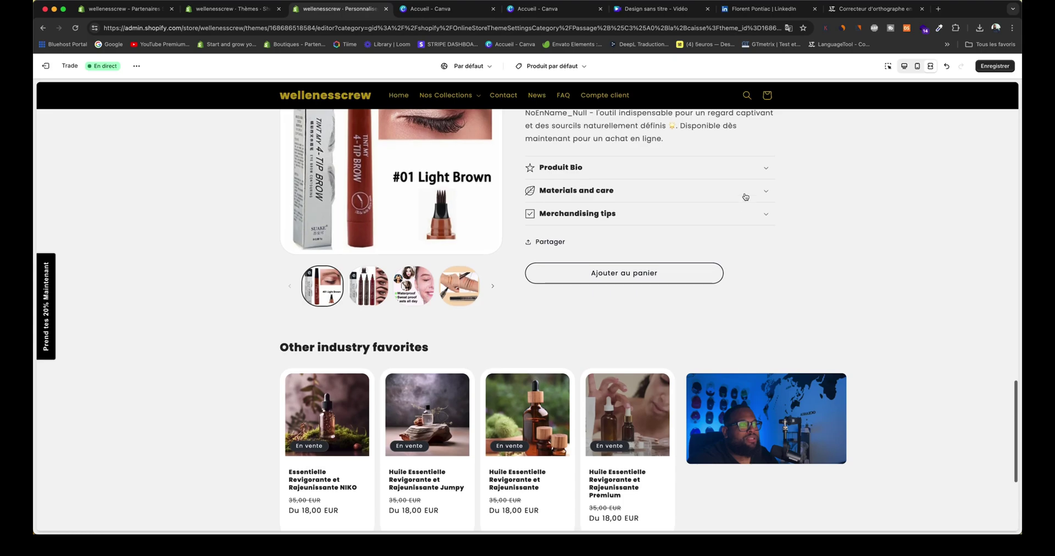
left_click(746, 194)
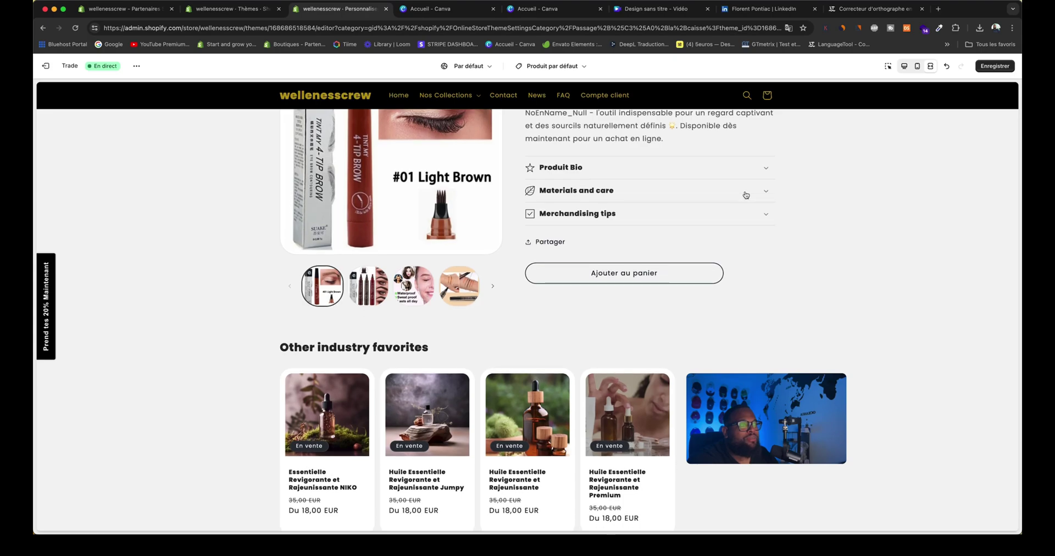
Return the preview to the desktop editing view and save the product template changes
left_click(905, 66)
left_click(989, 66)
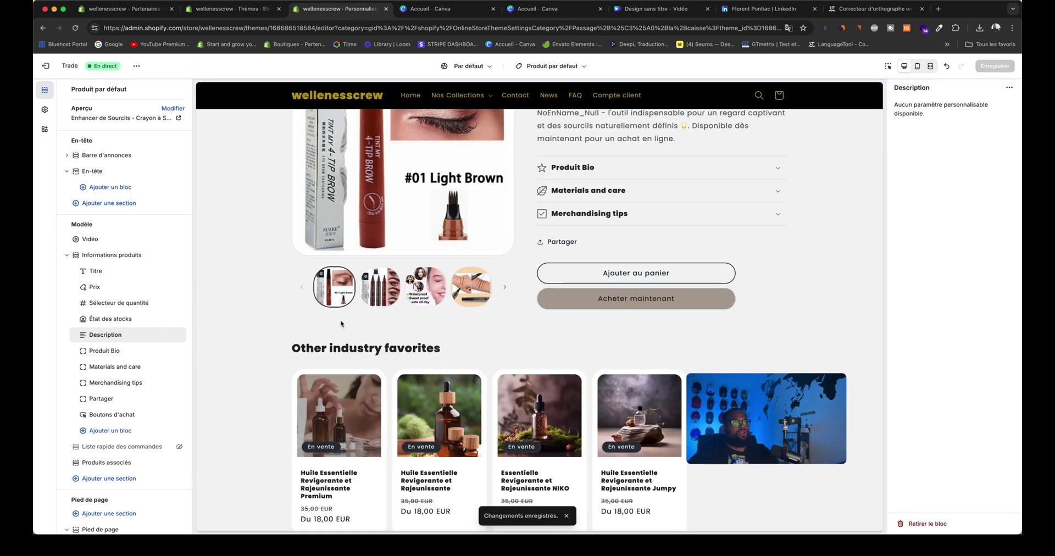
Add a Multiligne section to the product template and check its rows in the page preview
left_click(107, 479)
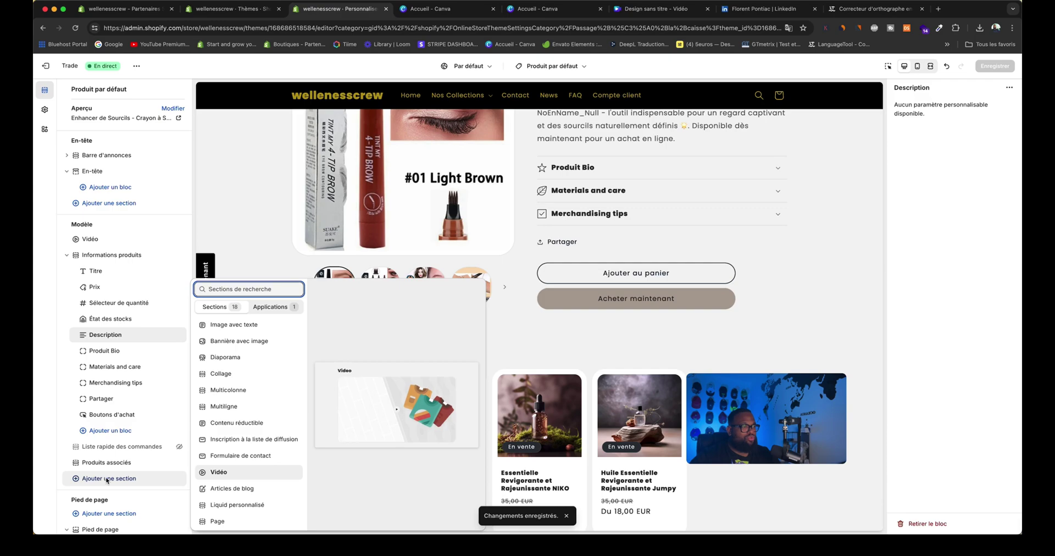
left_click(246, 406)
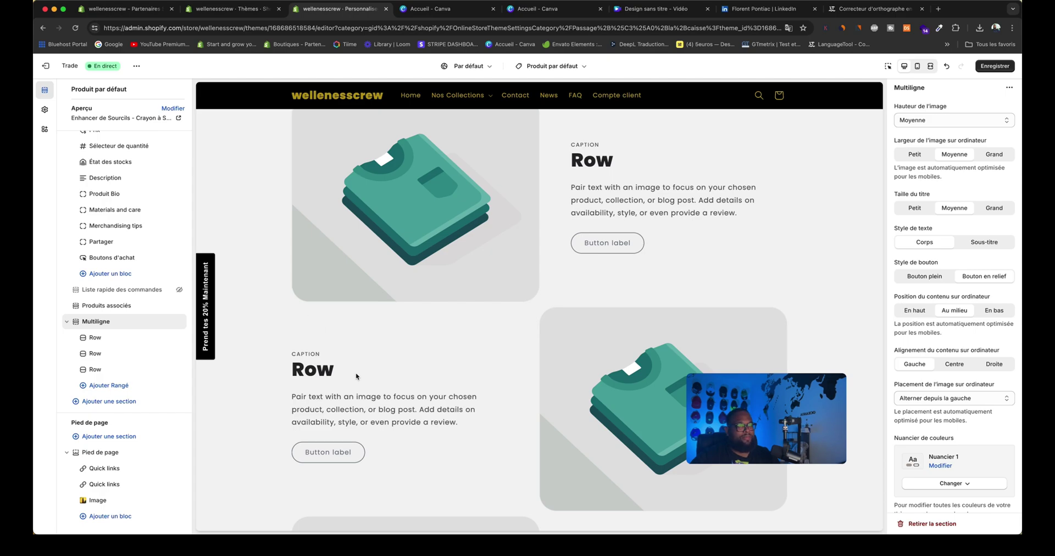
scroll(605, 315, "up", 4)
scroll(602, 317, "up", 4)
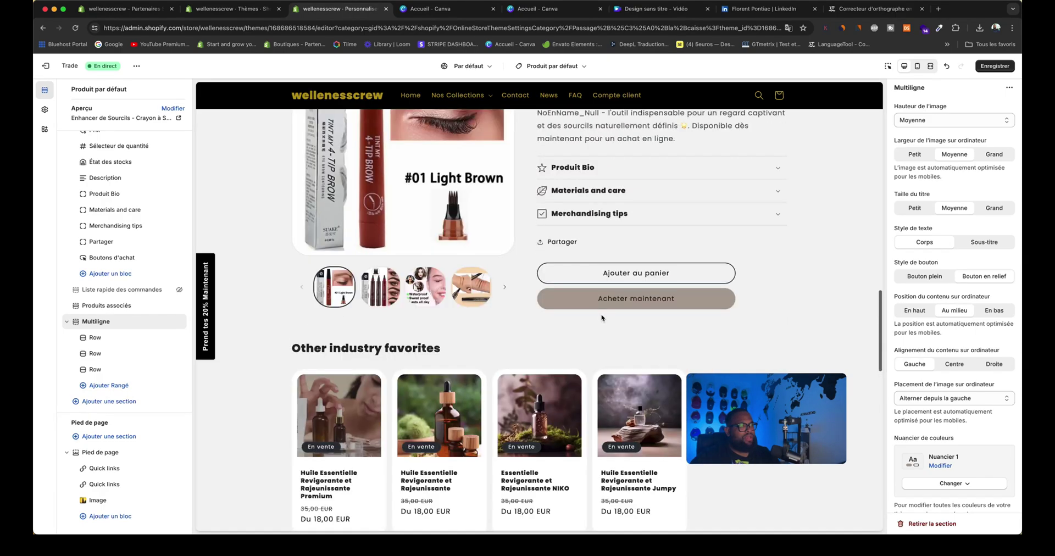
scroll(602, 317, "down", 8)
scroll(602, 318, "up", 3)
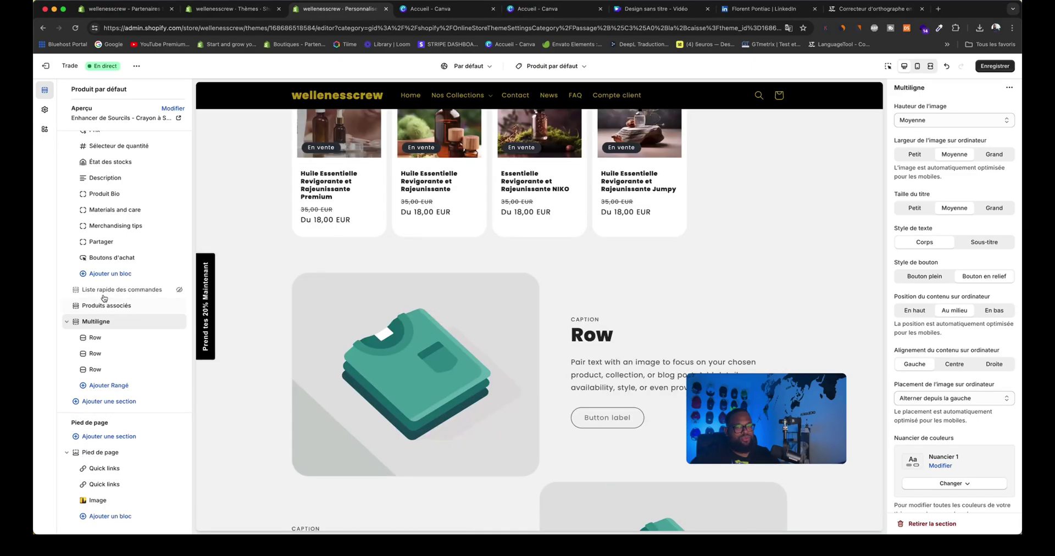
Move the Produits associés section below the Multiligne section and check the new order in the preview
left_click_drag(83, 305, 134, 354)
scroll(326, 287, "up", 10)
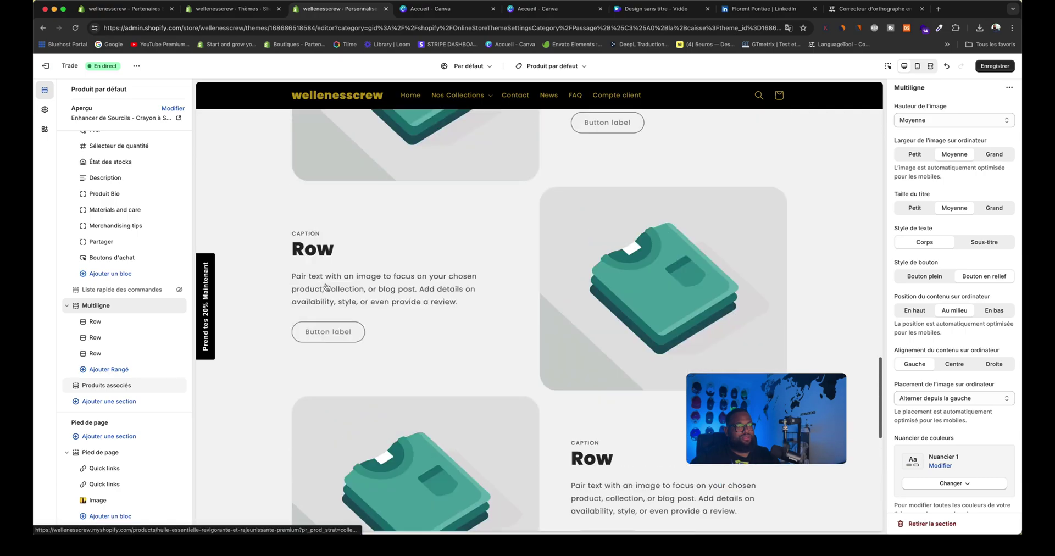
scroll(326, 287, "up", 7)
scroll(327, 287, "down", 9)
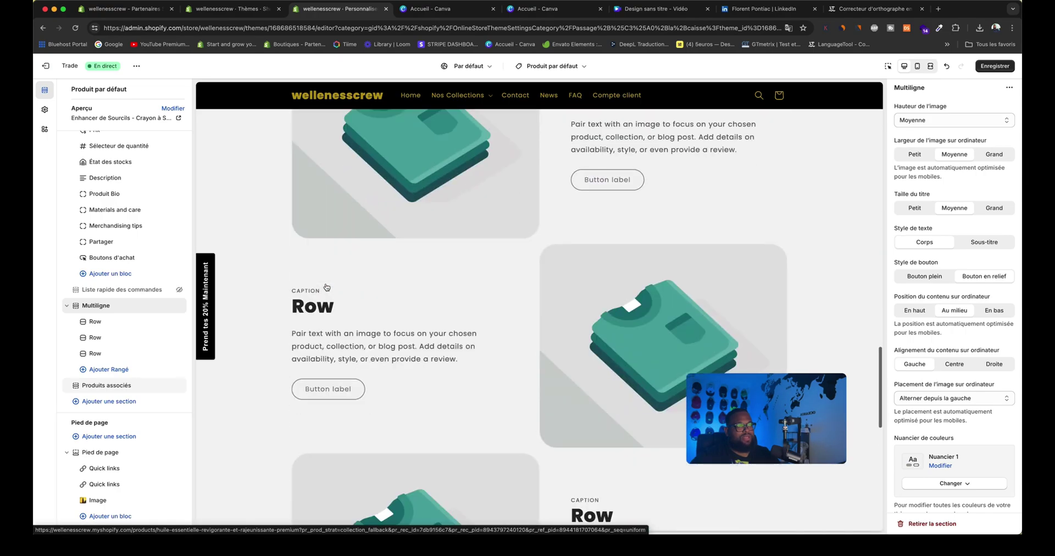
Look through the sections that can be added to the product template, then save the current template changes
left_click(93, 402)
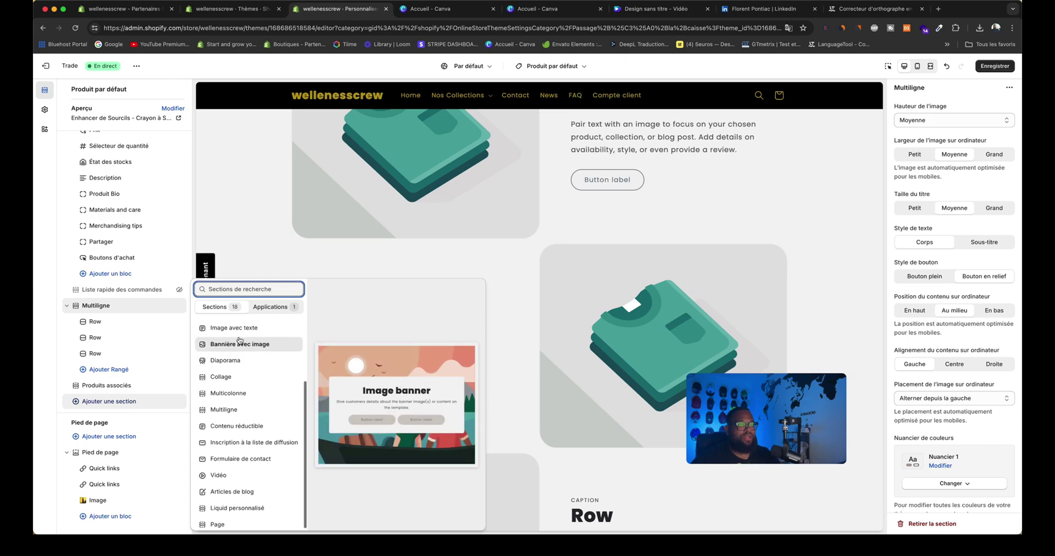
scroll(237, 352, "up", 1)
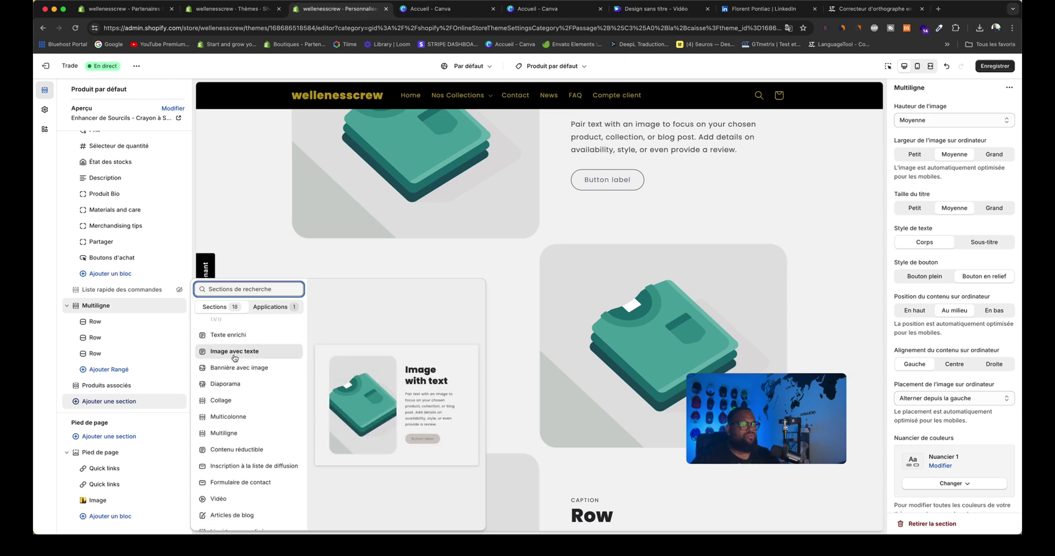
scroll(235, 344, "up", 2)
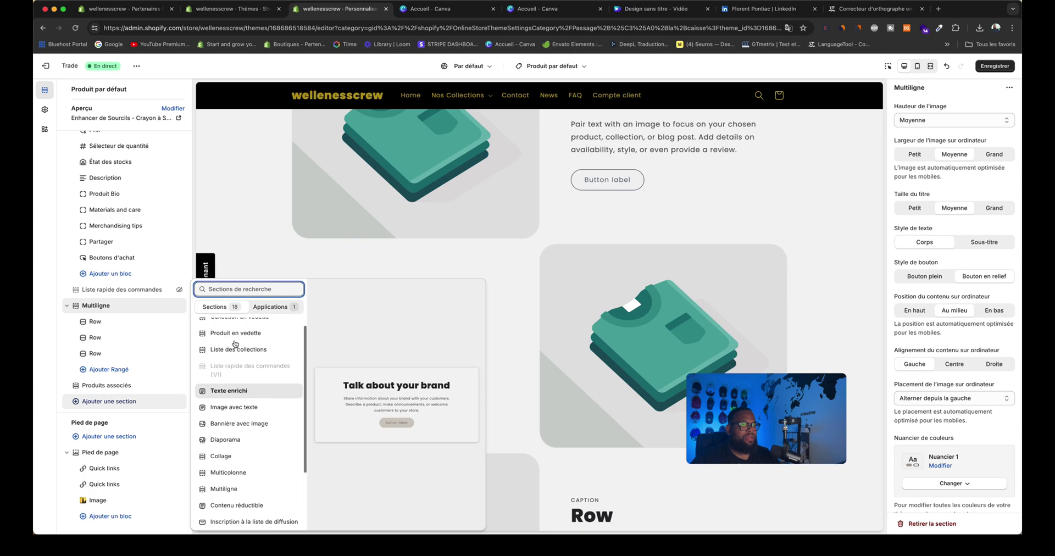
scroll(231, 349, "up", 1)
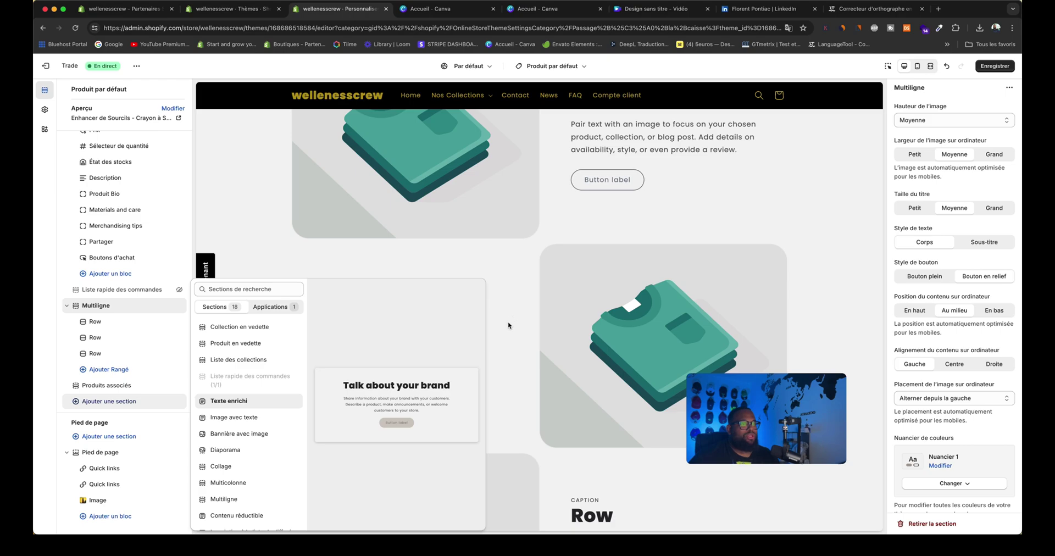
left_click(1006, 66)
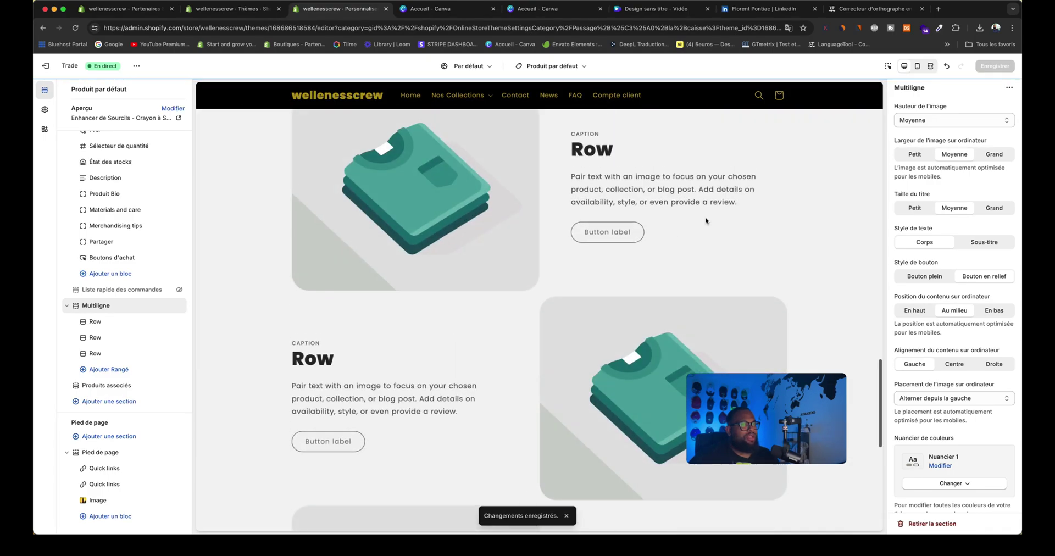
Upload the video "Design sans titre (2).mp4" from Téléchargements and set it as the Shopify-hosted video of the Vidéo section
scroll(137, 167, "up", 3)
left_click(90, 239)
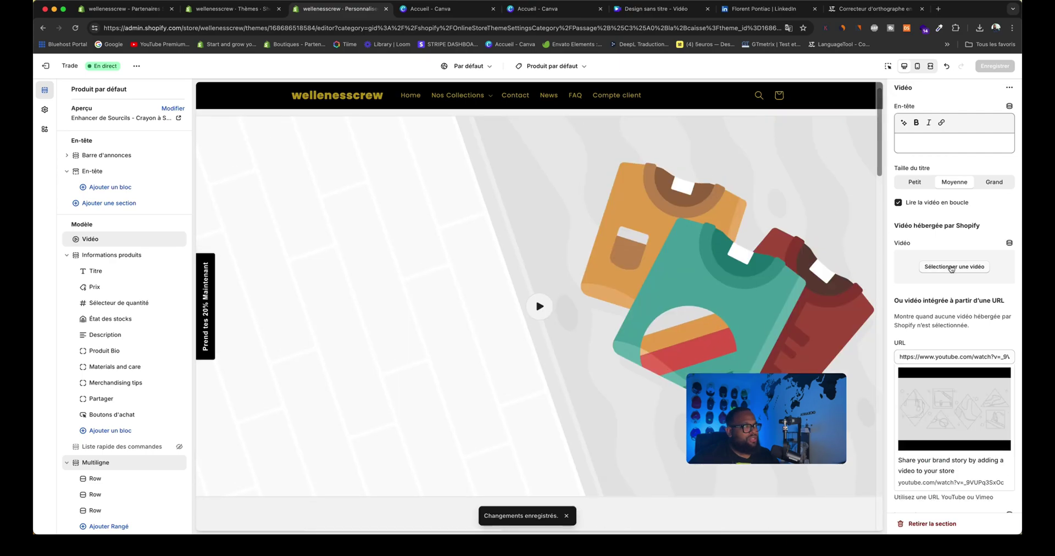
left_click(951, 268)
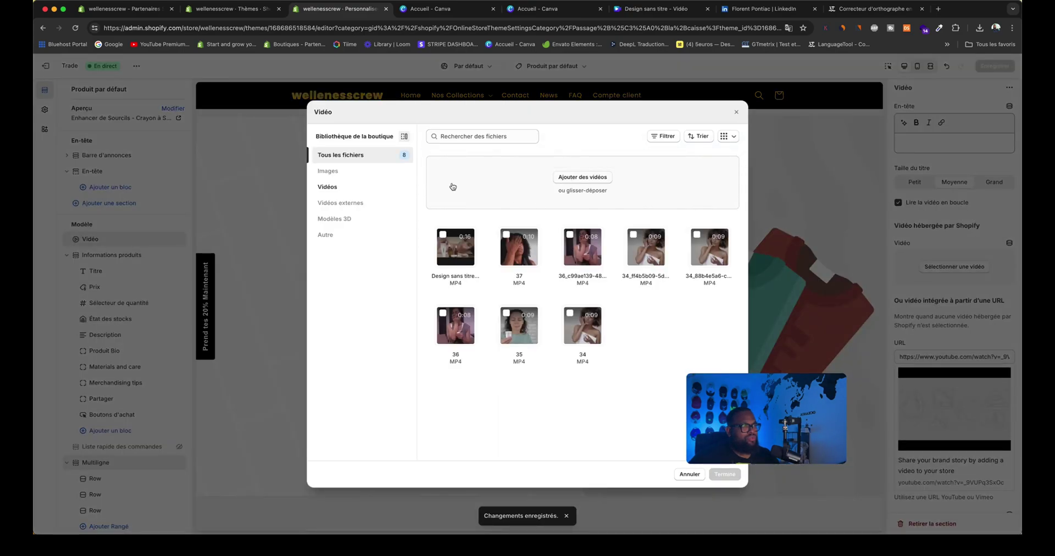
left_click(453, 187)
left_click(124, 110)
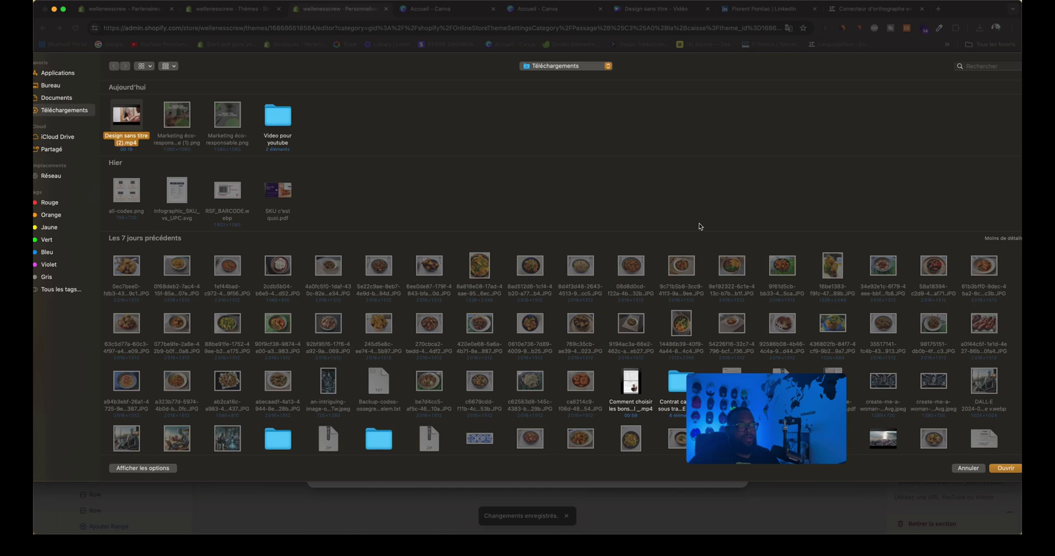
left_click(1006, 468)
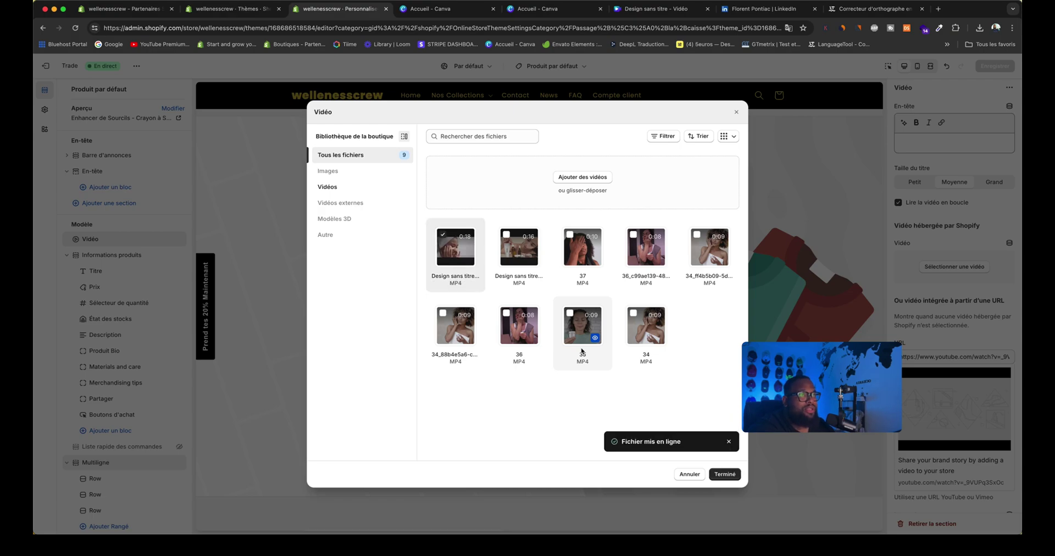
left_click(725, 474)
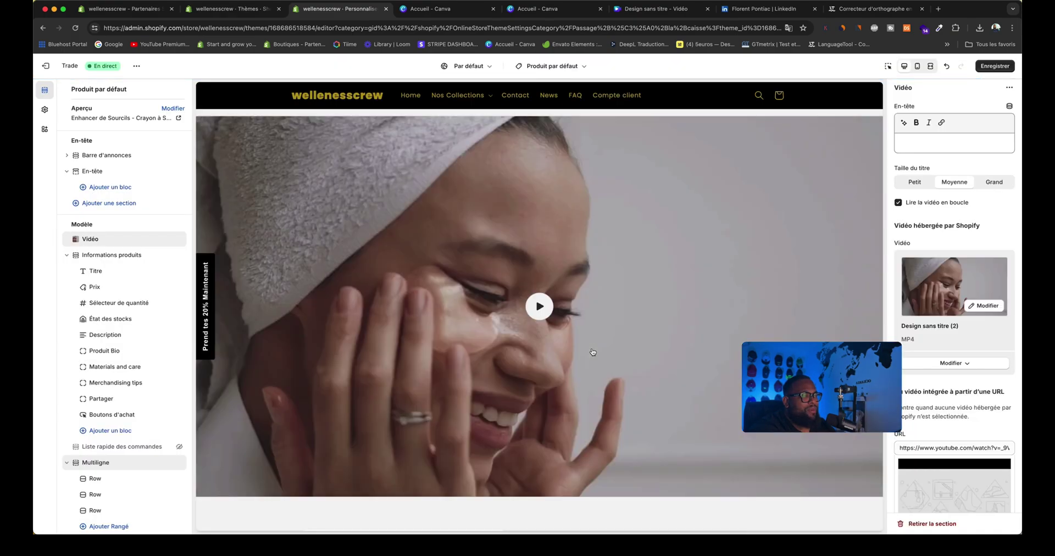
Set the image of the first Multiligne row to the "SUITABLE FOR" group portrait (S3d687c173263… WEBP) from the store library
scroll(641, 351, "down", 10)
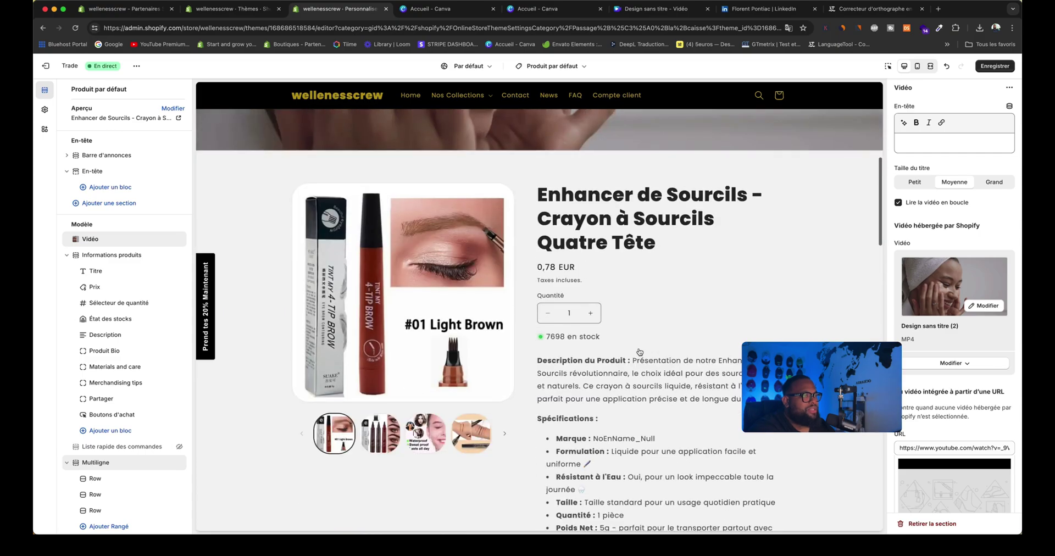
scroll(640, 352, "down", 5)
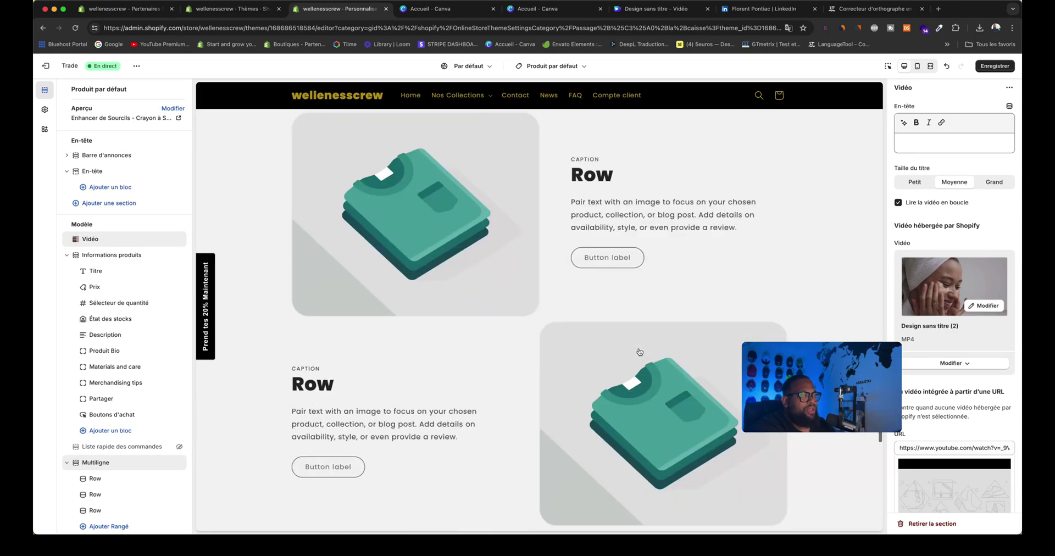
scroll(126, 362, "down", 4)
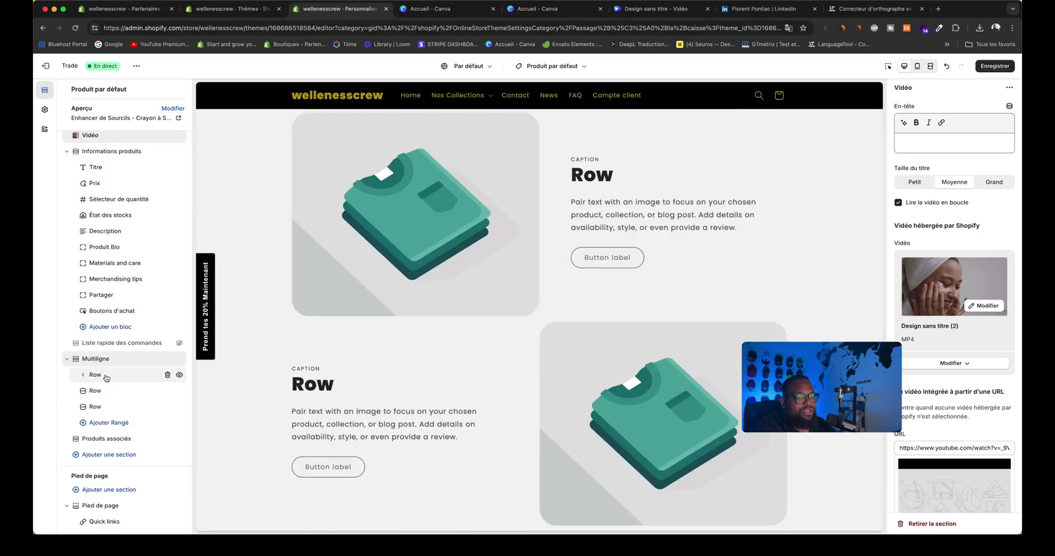
left_click(105, 375)
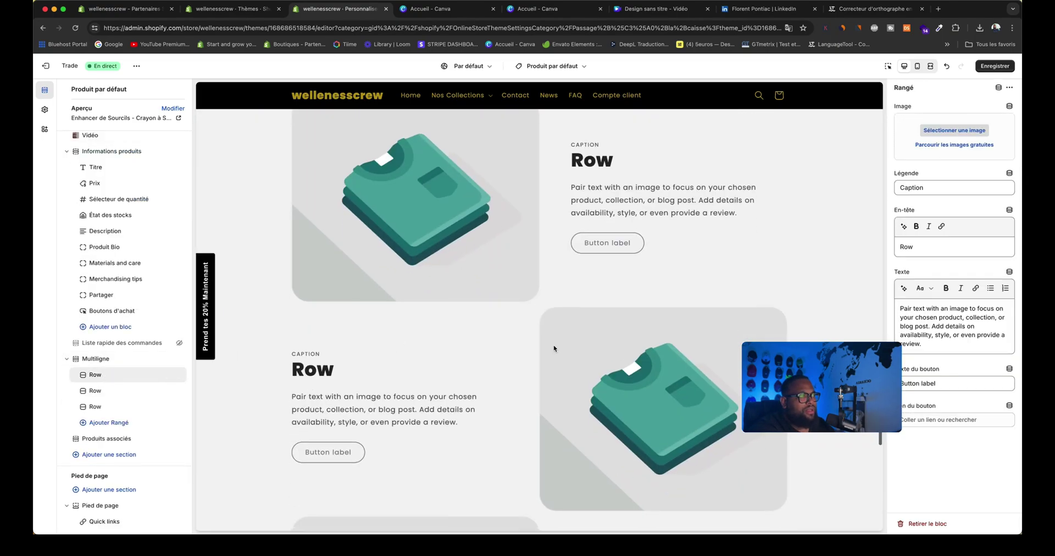
left_click(941, 133)
scroll(592, 313, "down", 2)
scroll(593, 309, "down", 5)
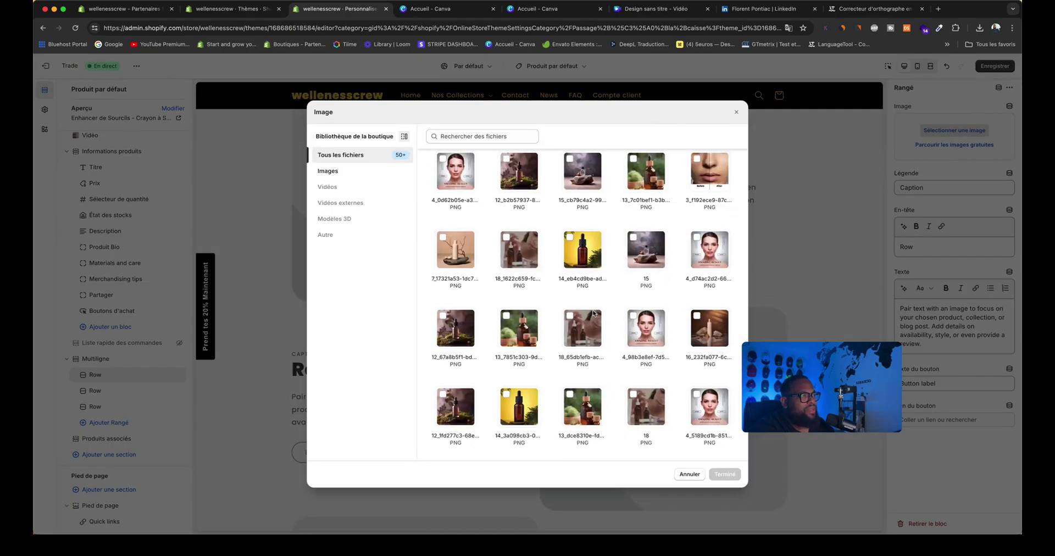
scroll(692, 252, "up", 3)
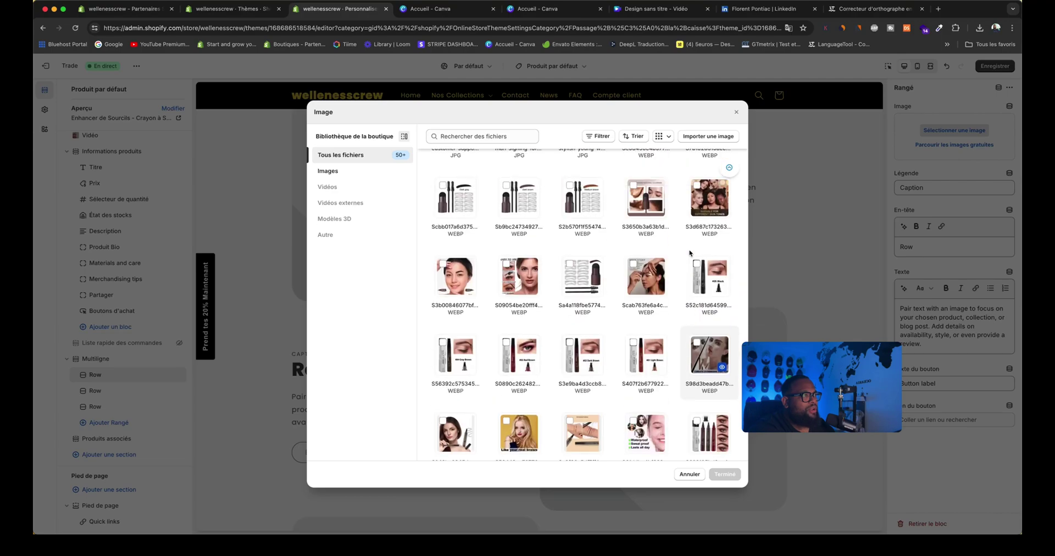
left_click(706, 203)
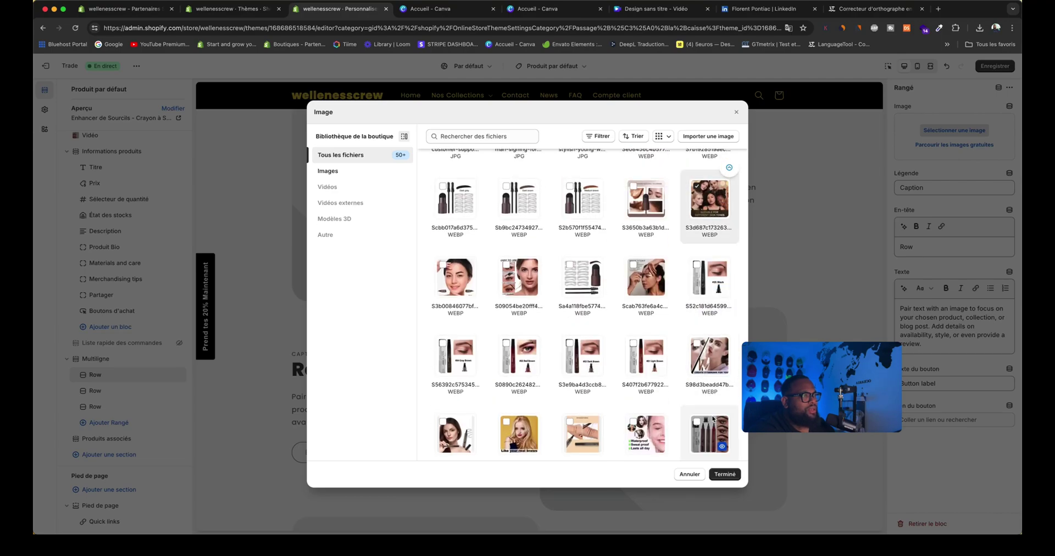
scroll(713, 440, "down", 1)
left_click(726, 475)
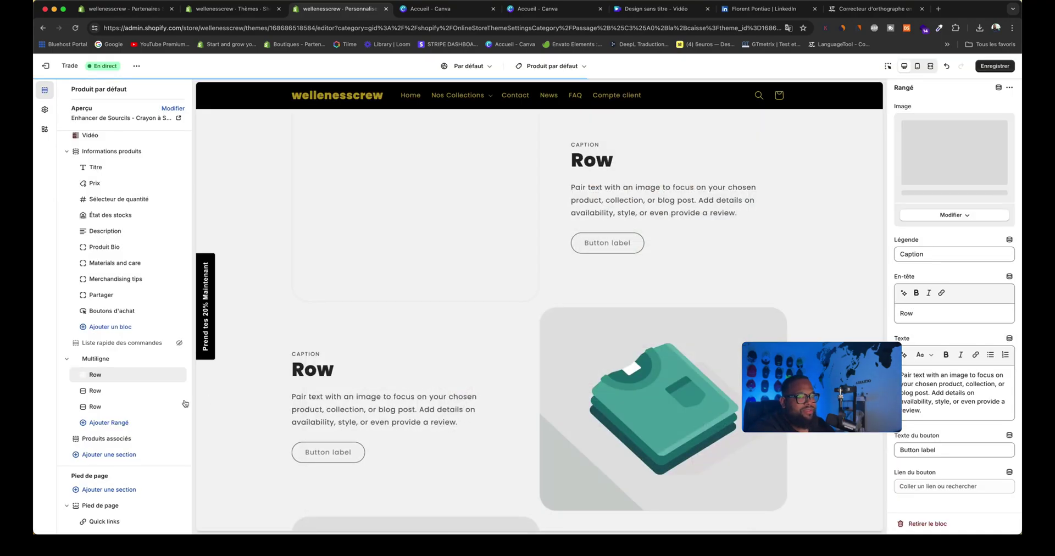
Set the image of the second Multiligne row to the dropper bottle PNG 13_48279c50-5… from the store library
left_click(136, 391)
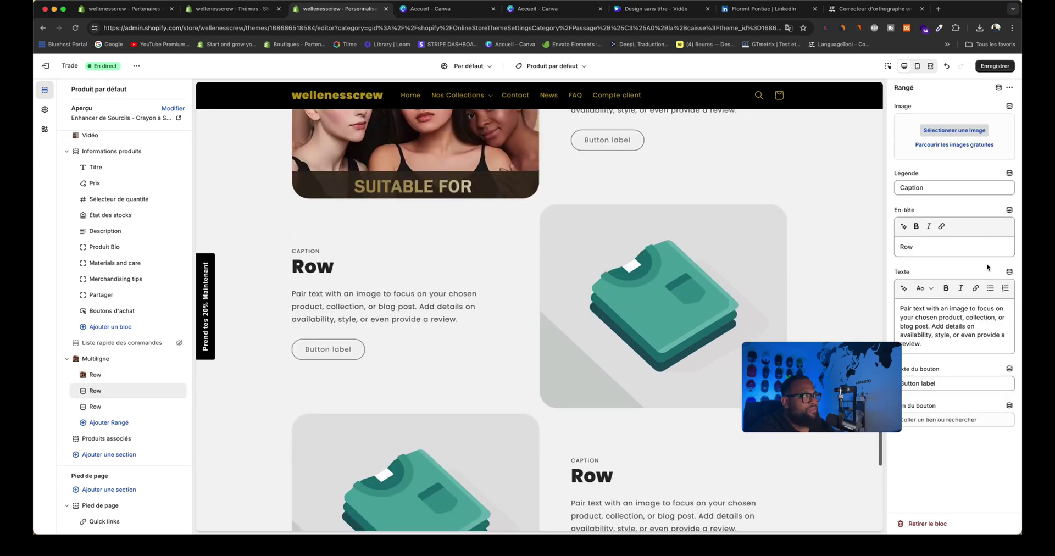
left_click(955, 130)
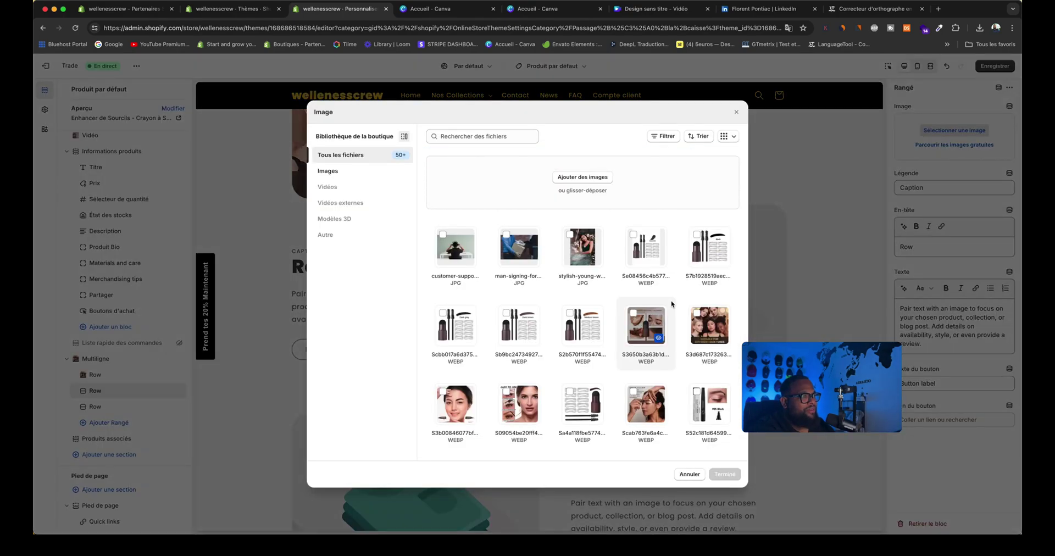
scroll(668, 308, "down", 10)
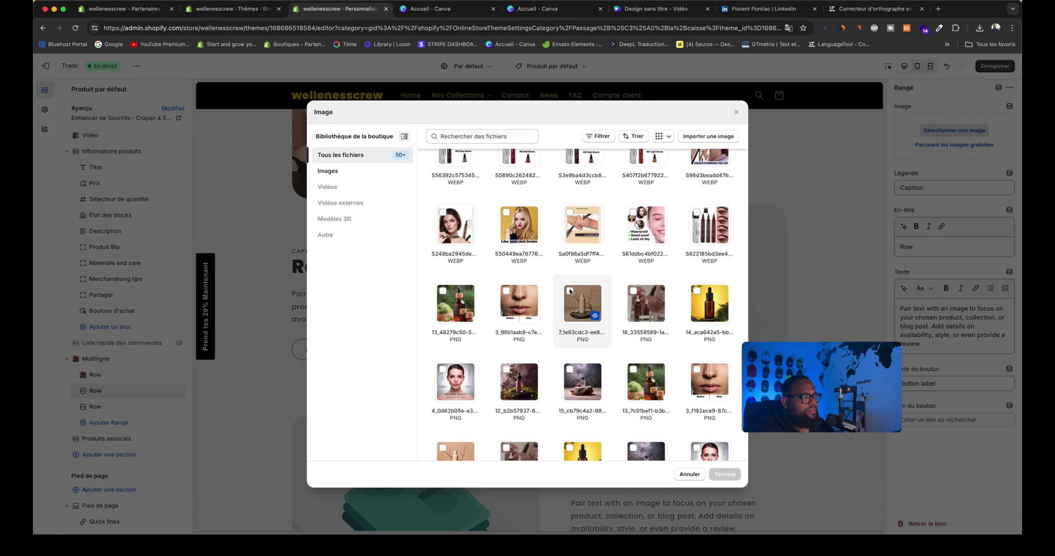
scroll(519, 302, "down", 1)
left_click(455, 263)
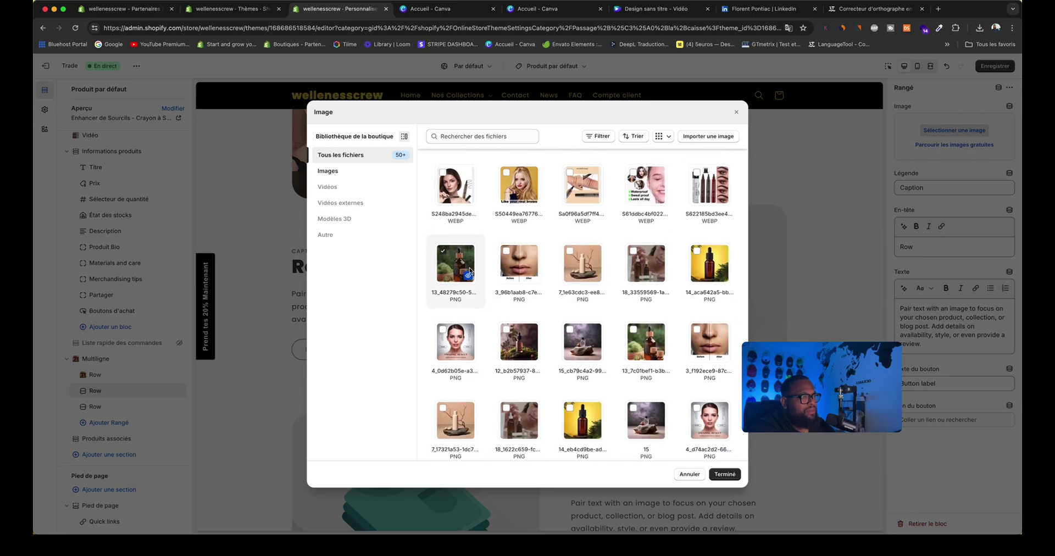
left_click(738, 474)
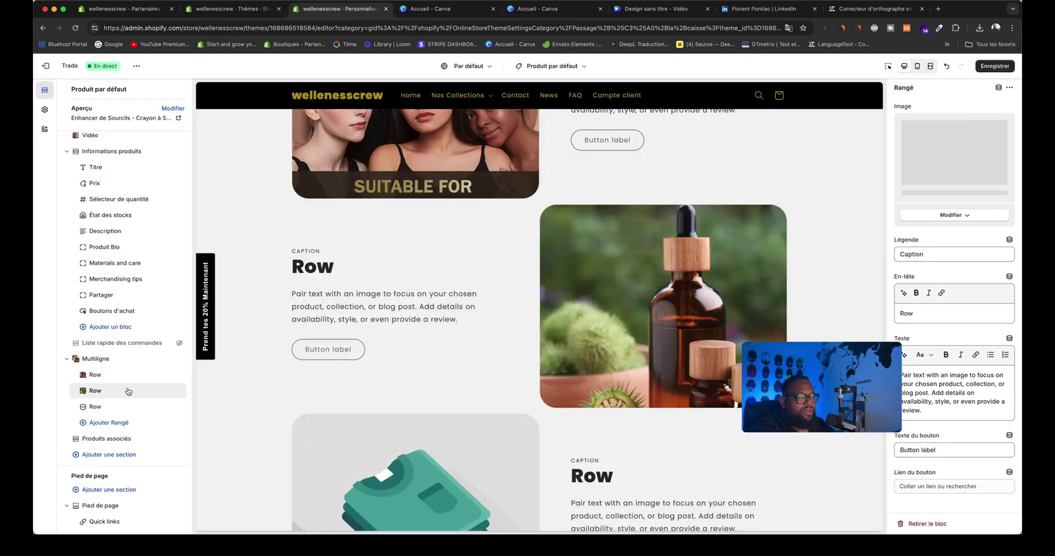
Set the third Multiligne row's image to the yellow-background bottle PNG 14_aca642a5-bbfd-43c7-b2c3-401c0e89c5bf and save the template
left_click(95, 407)
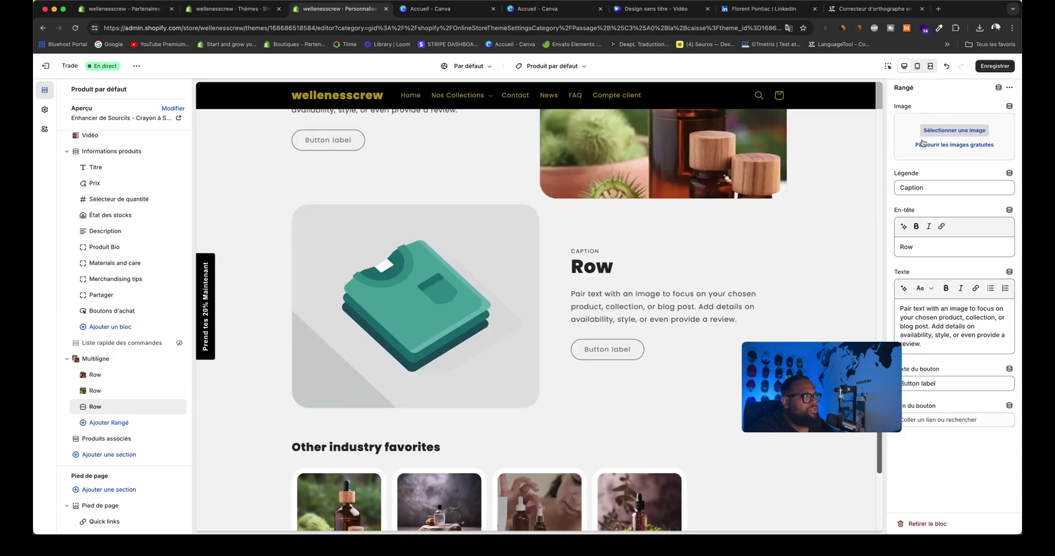
left_click(934, 131)
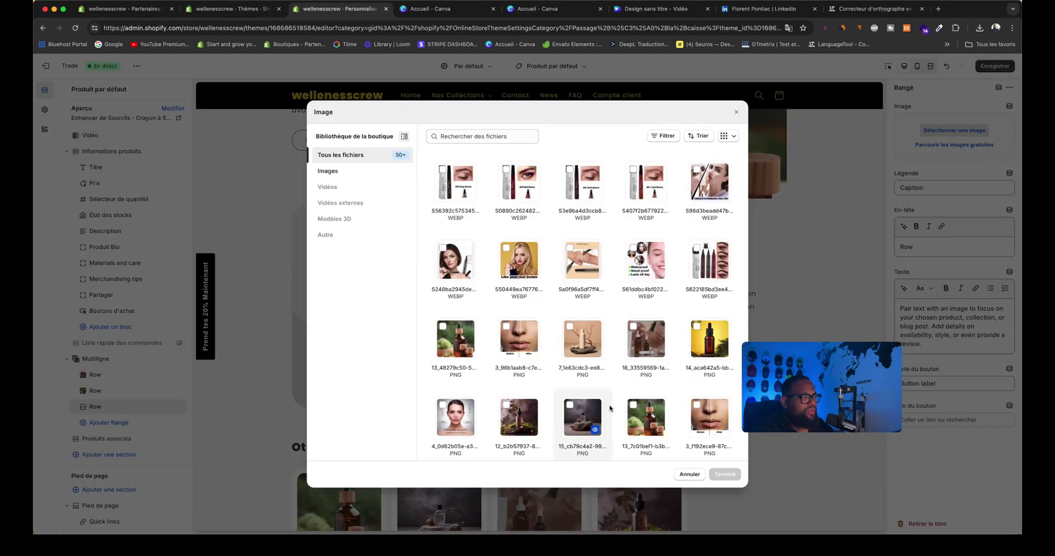
left_click(701, 347)
left_click(725, 474)
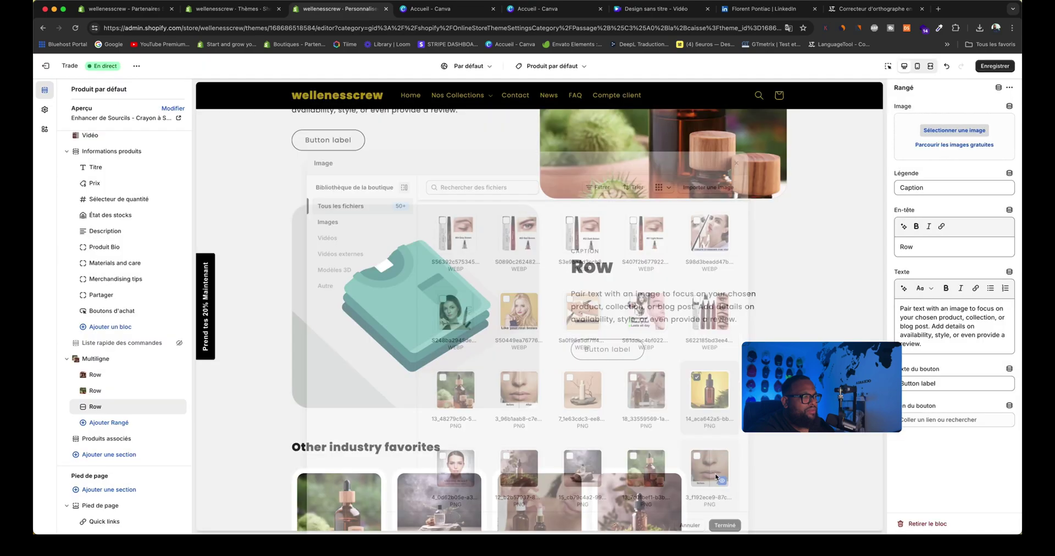
scroll(544, 394, "down", 5)
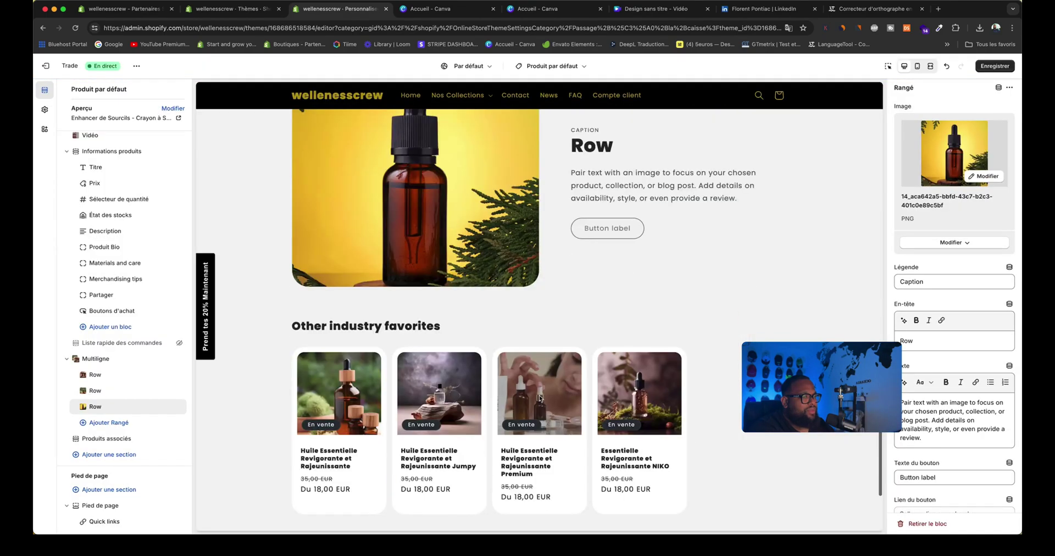
left_click(997, 66)
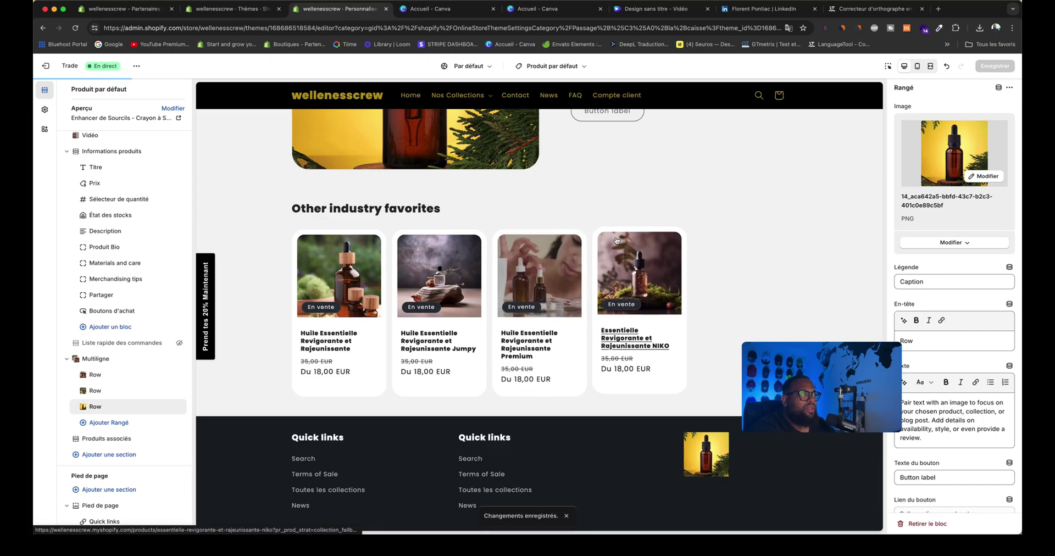
Review the product page in full-width preview, from the product information through the Multiligne rows
scroll(617, 240, "up", 3)
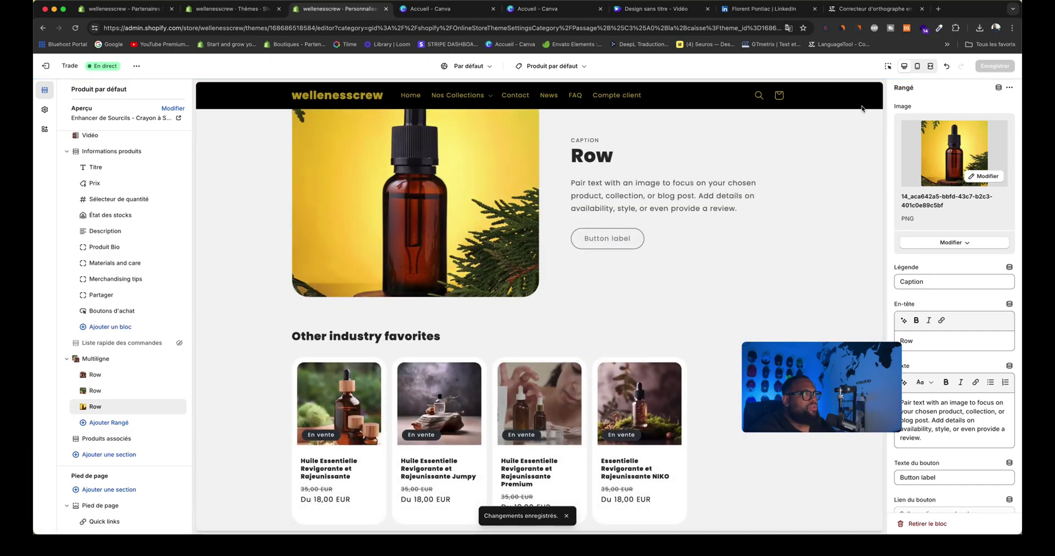
left_click(930, 67)
scroll(580, 231, "up", 15)
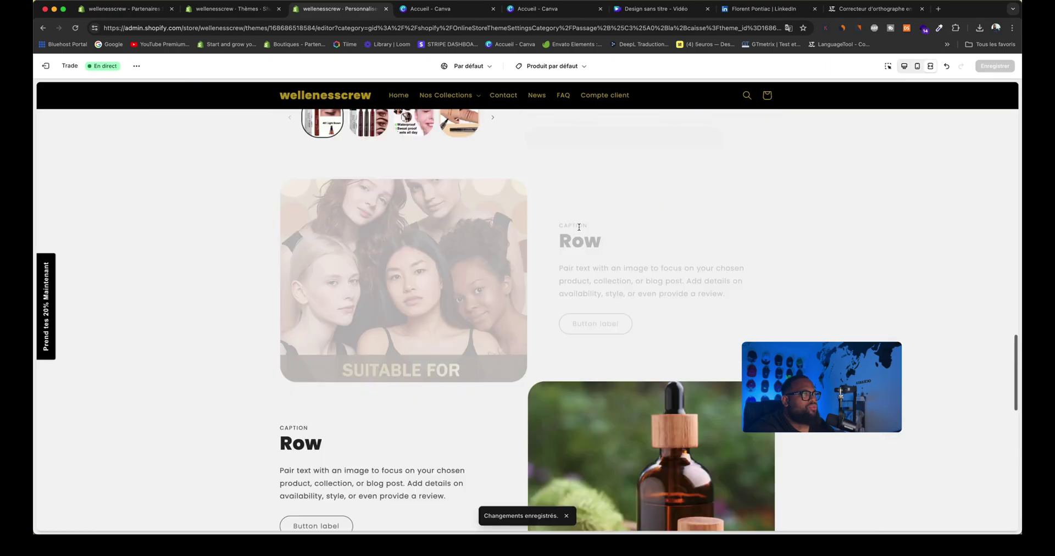
scroll(575, 231, "down", 20)
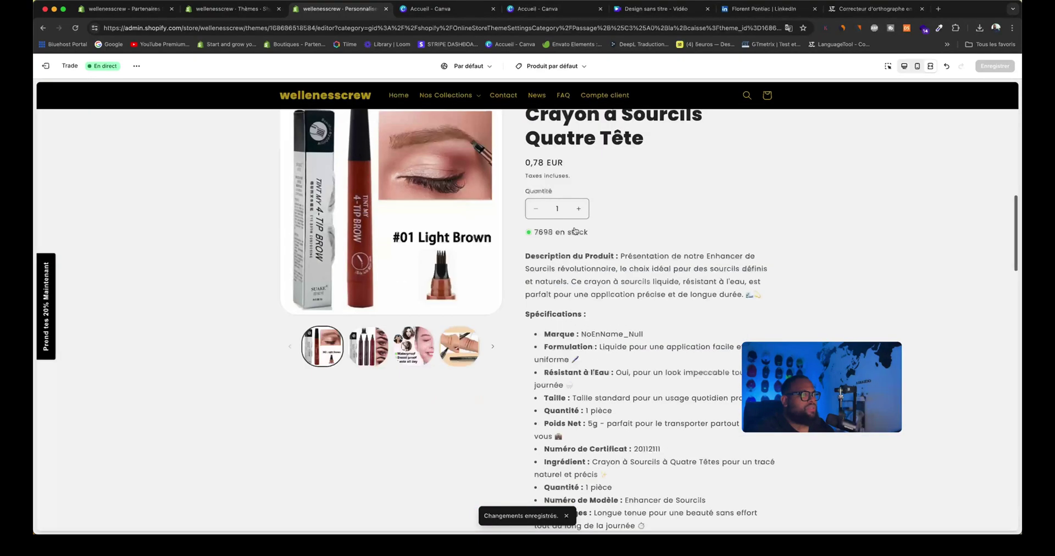
scroll(574, 227, "up", 20)
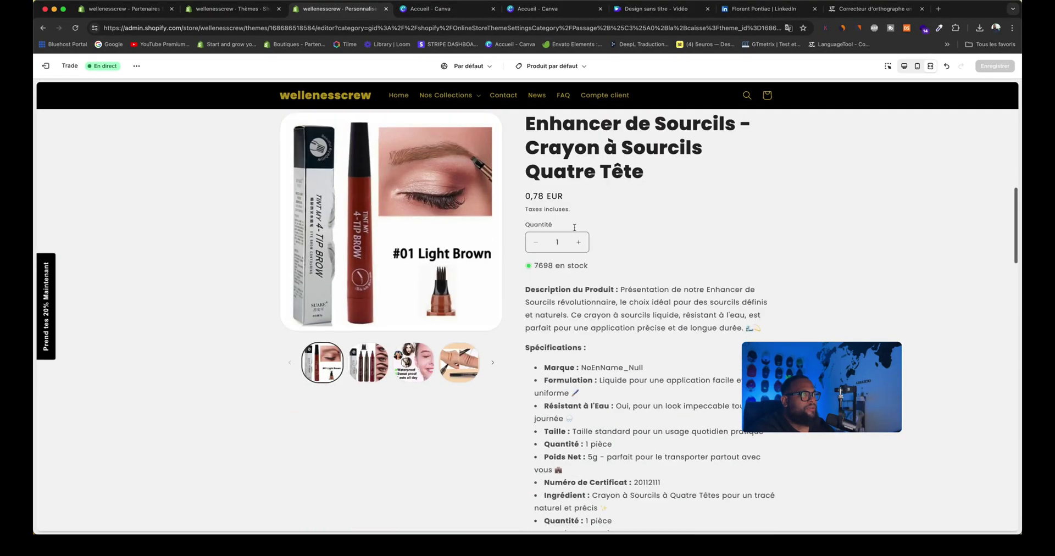
Open the store's home page in the preview and review its sections down to the customer testimonials
left_click(399, 112)
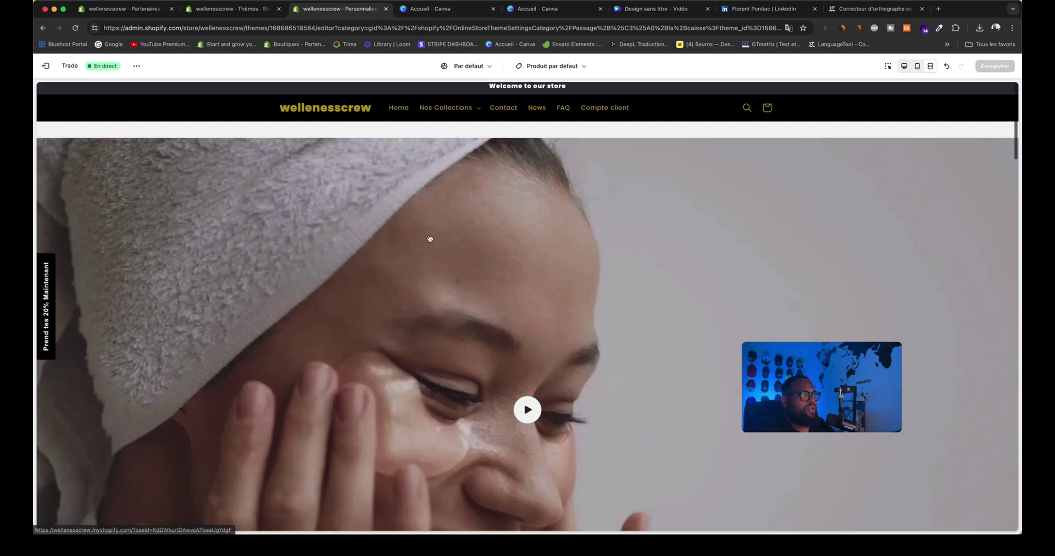
scroll(474, 262, "down", 15)
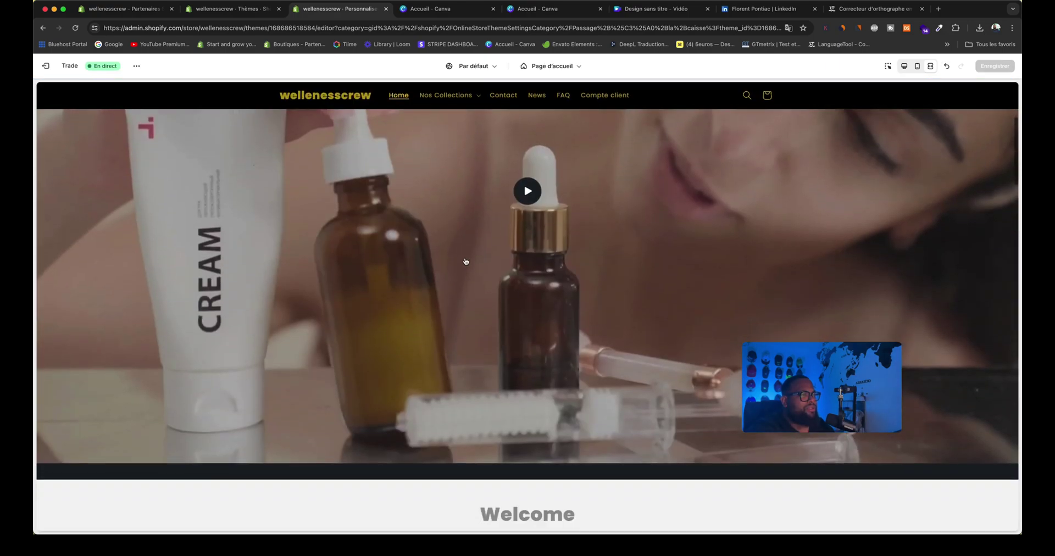
scroll(465, 261, "down", 10)
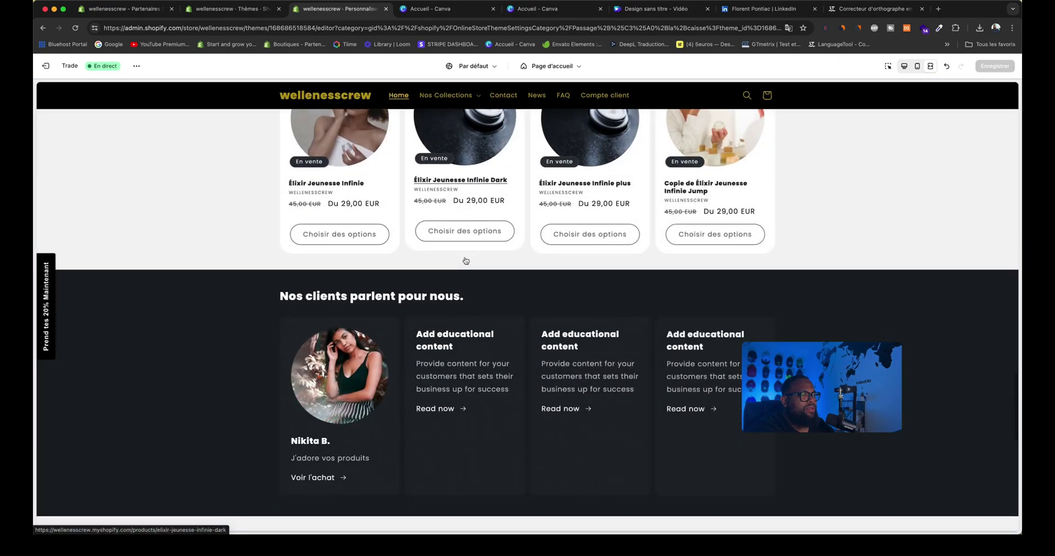
Review the rest of the home page down to the footer and return to its header
scroll(465, 259, "down", 4)
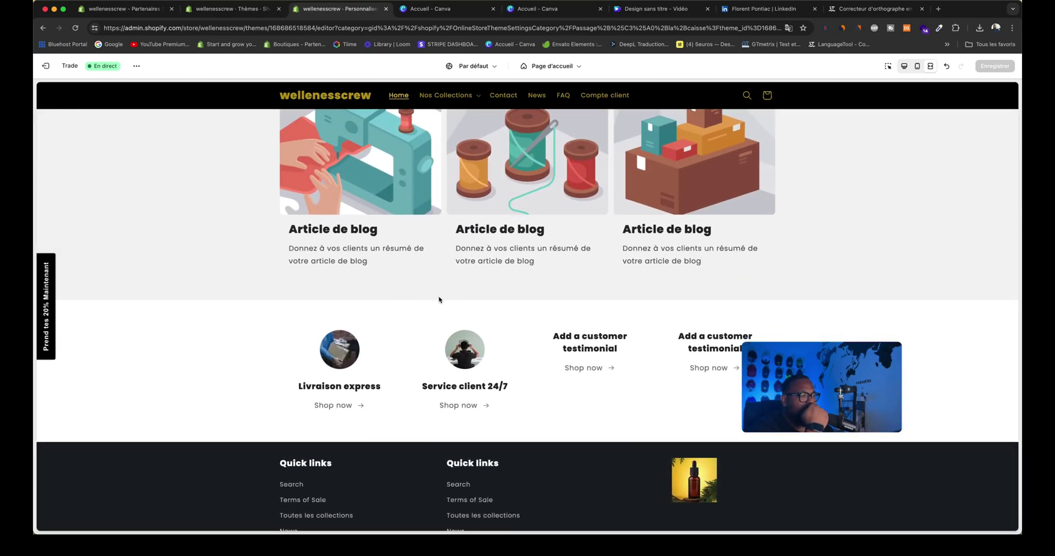
scroll(430, 299, "down", 2)
scroll(430, 291, "up", 15)
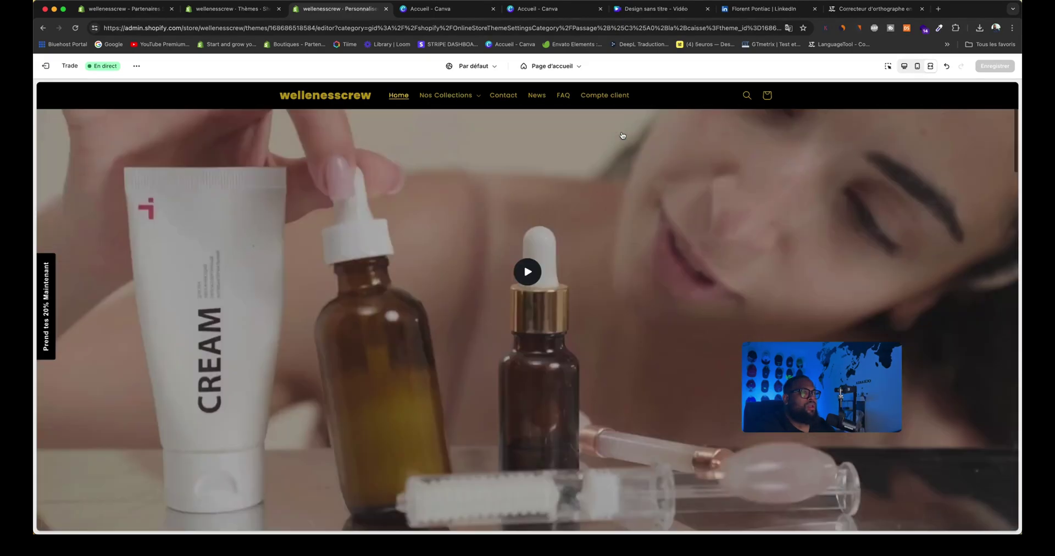
View the FAQ page and try the Compte client link, declining to open it in a new window
left_click(561, 98)
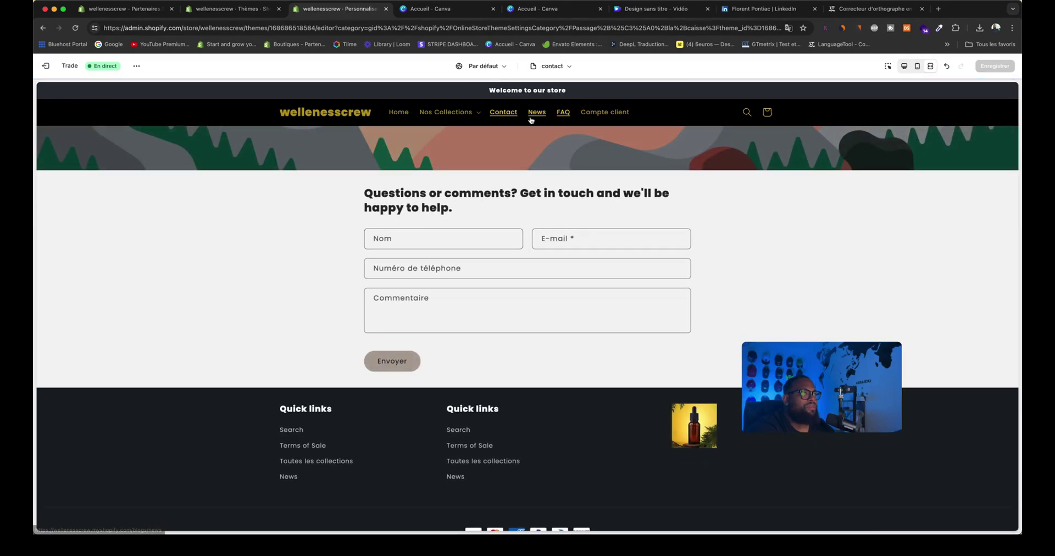
left_click(599, 113)
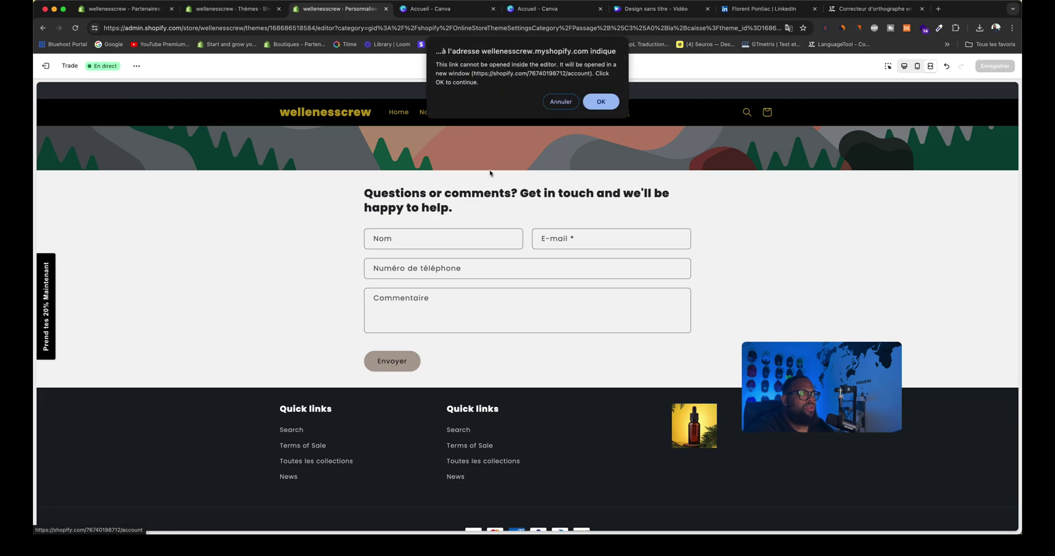
left_click(553, 101)
Review the Nos Huiles collection page from Nos Collections and go back to the home page
left_click(443, 117)
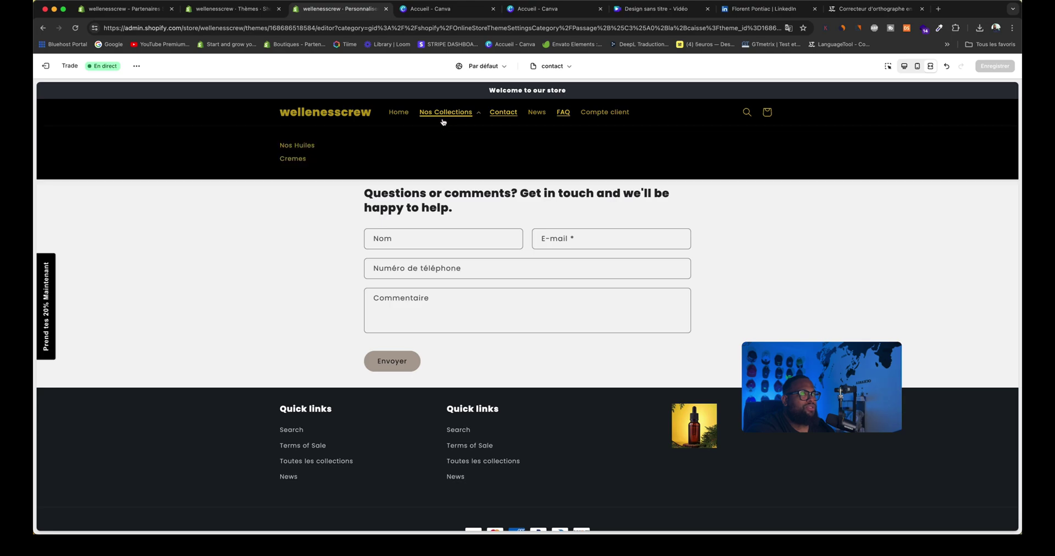
left_click(298, 147)
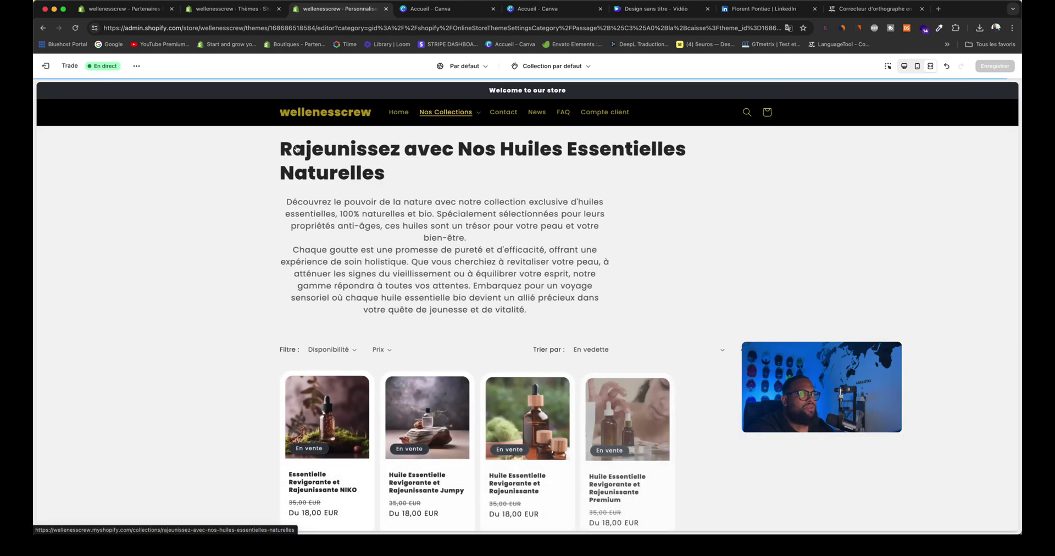
scroll(570, 325, "down", 5)
scroll(570, 314, "up", 5)
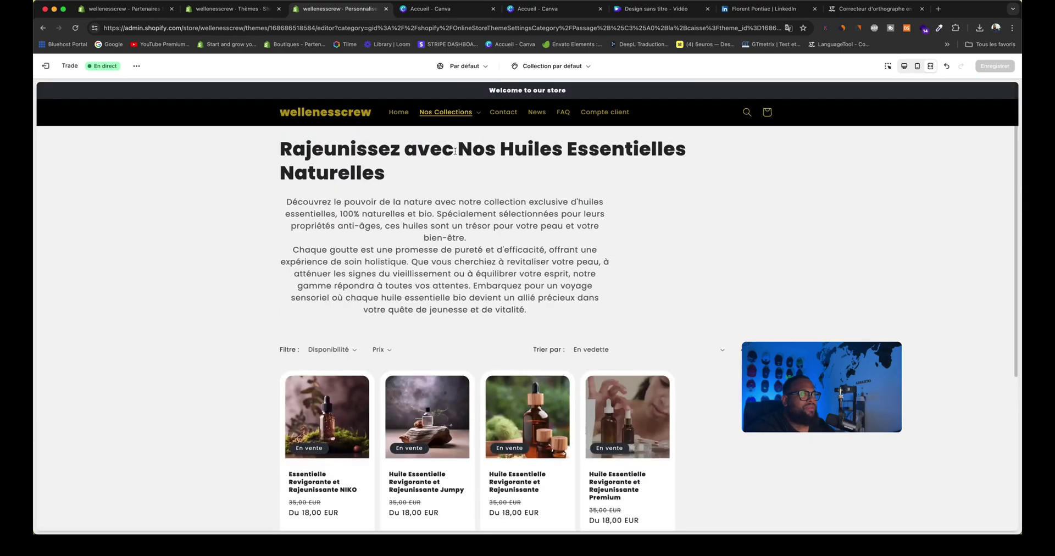
left_click(400, 112)
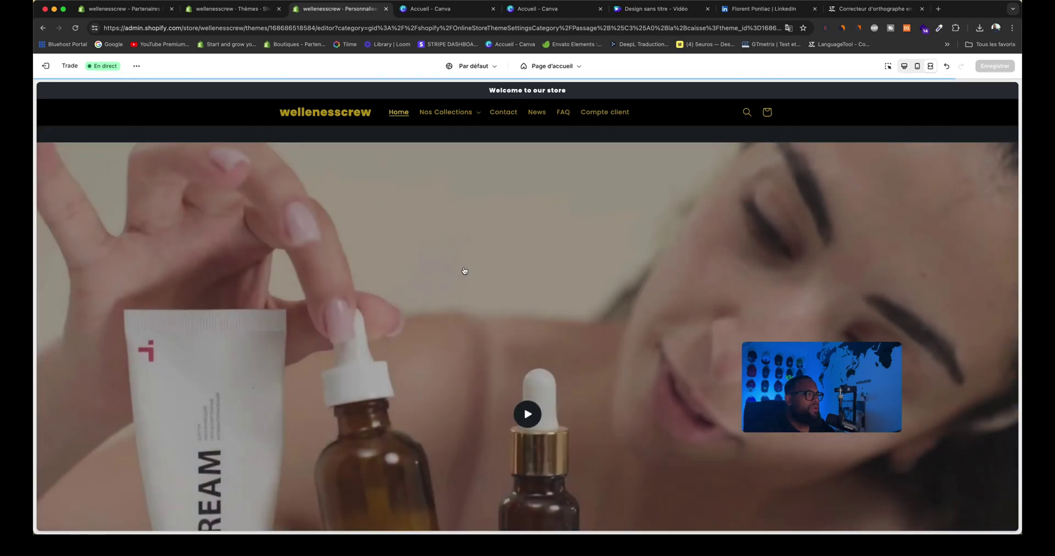
Switch to the Collection par défaut template and review its description and product grid
left_click(552, 65)
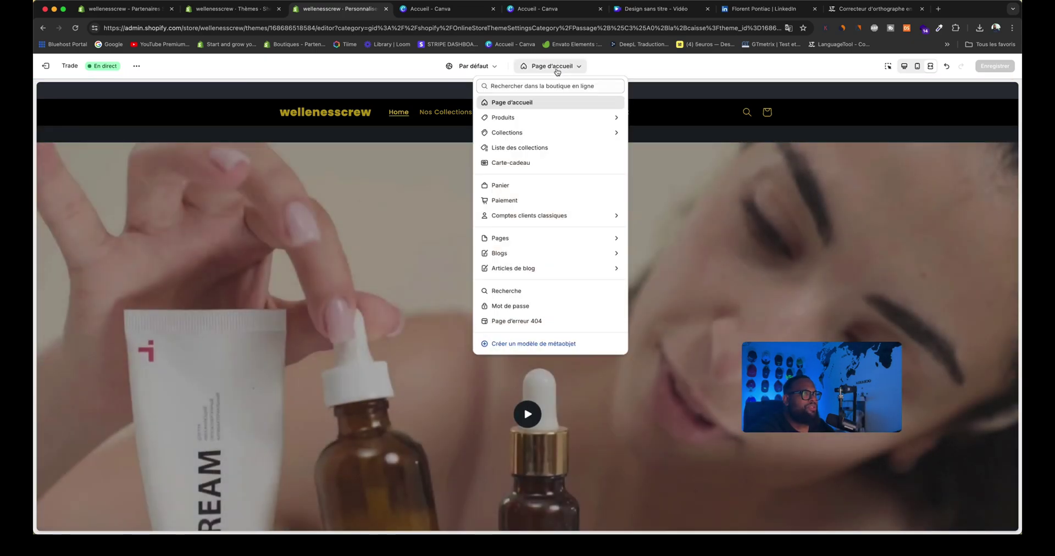
left_click(525, 135)
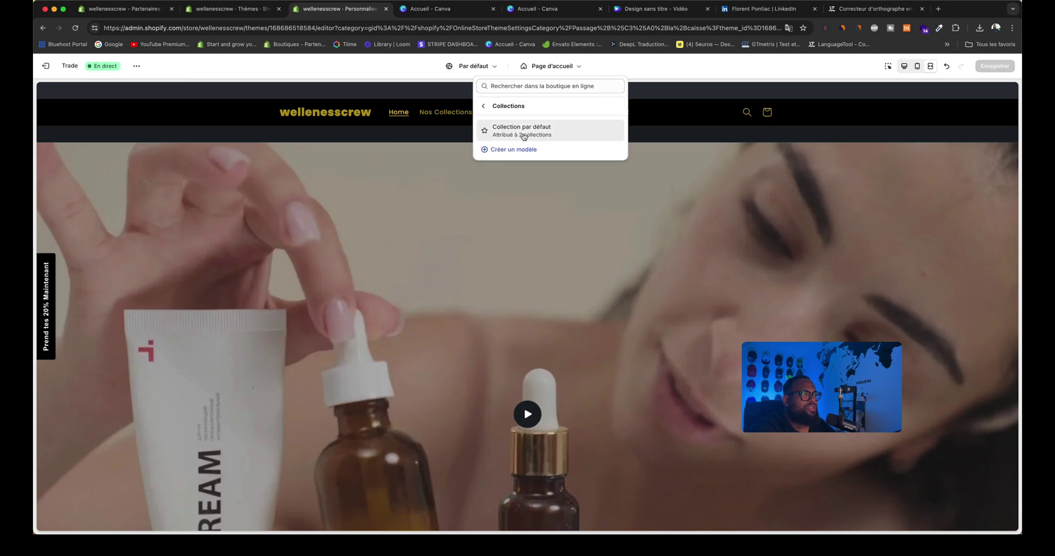
left_click(513, 134)
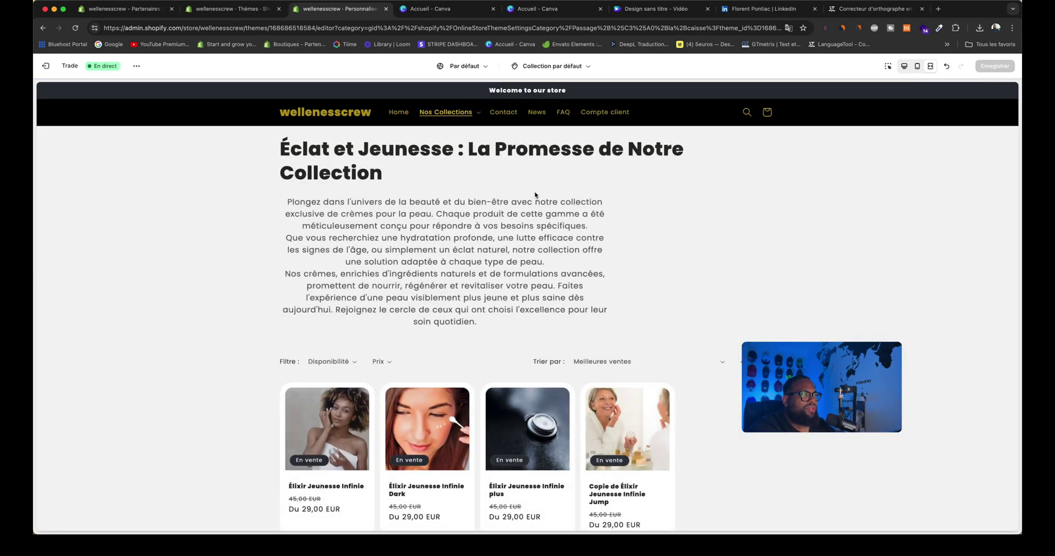
scroll(537, 202, "down", 3)
scroll(787, 146, "up", 10)
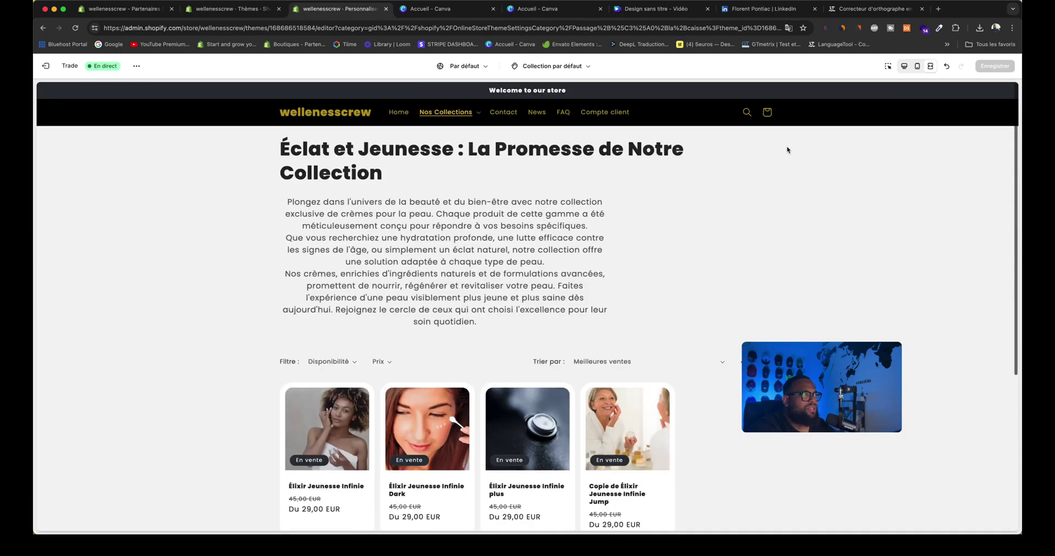
Leave the full-width preview and browse the sections available for the collection template without adding one
left_click(905, 66)
left_click(92, 269)
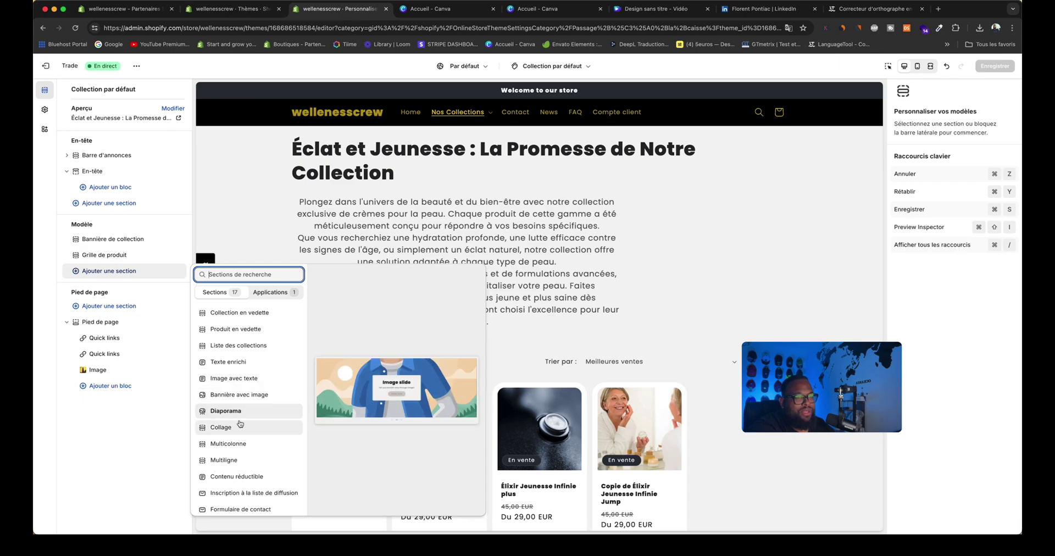
scroll(245, 450, "down", 3)
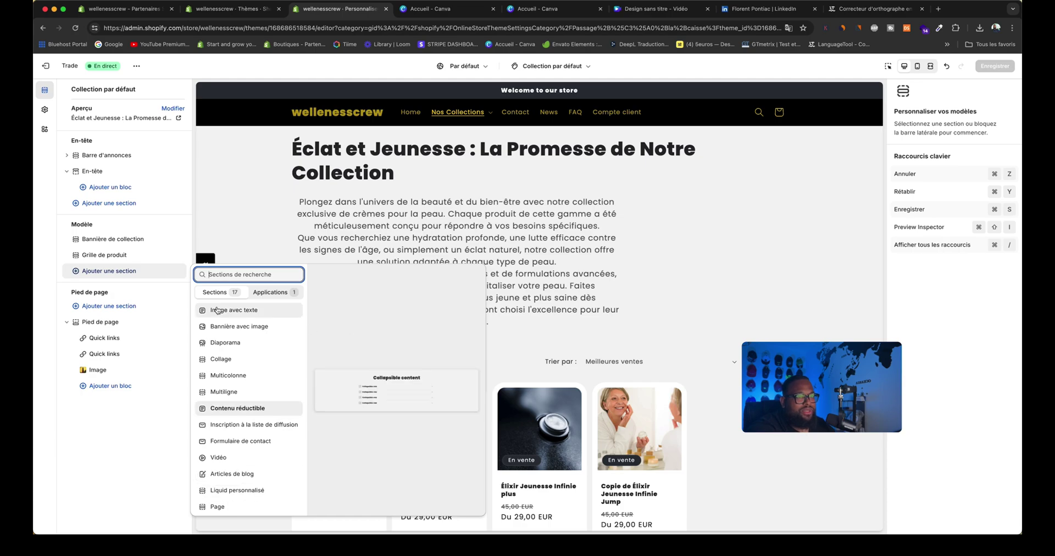
left_click(186, 239)
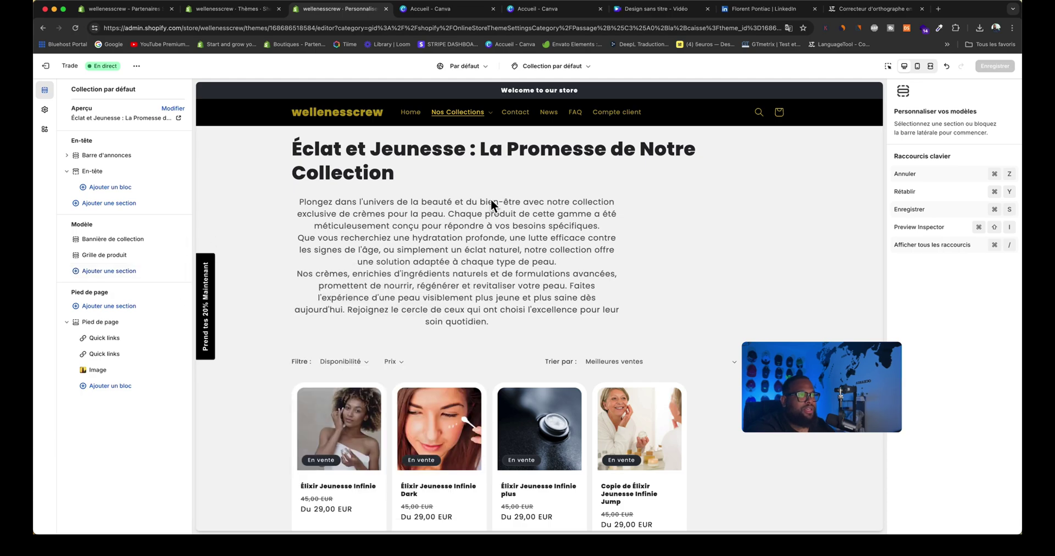
Open the Compte client template under the classic customer accounts to view it
left_click(554, 67)
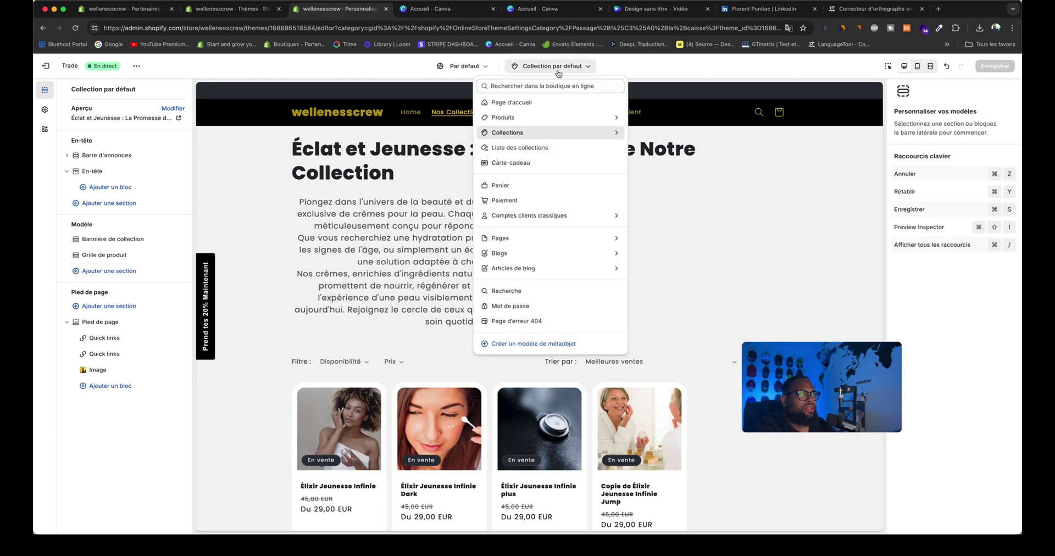
left_click(541, 219)
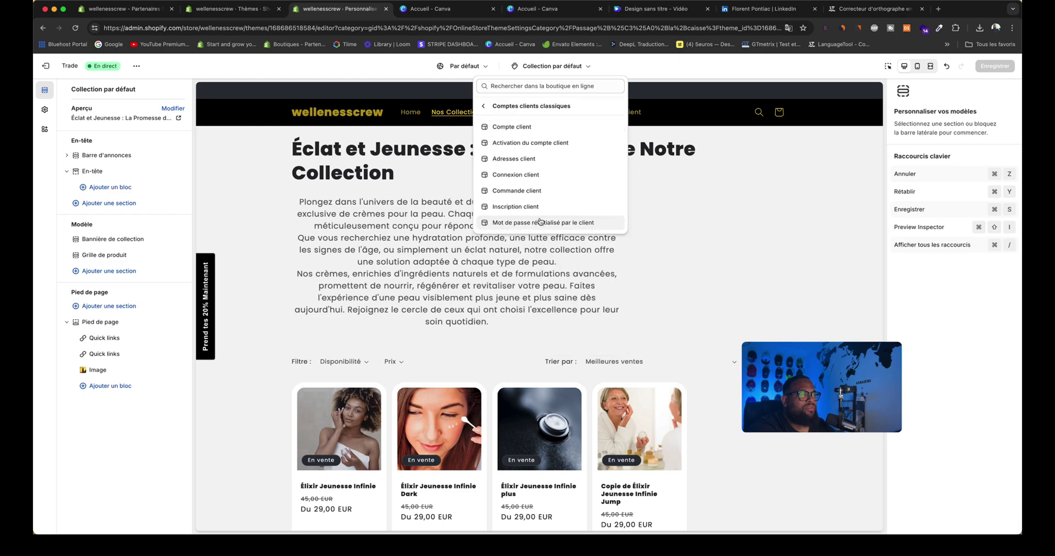
left_click(526, 130)
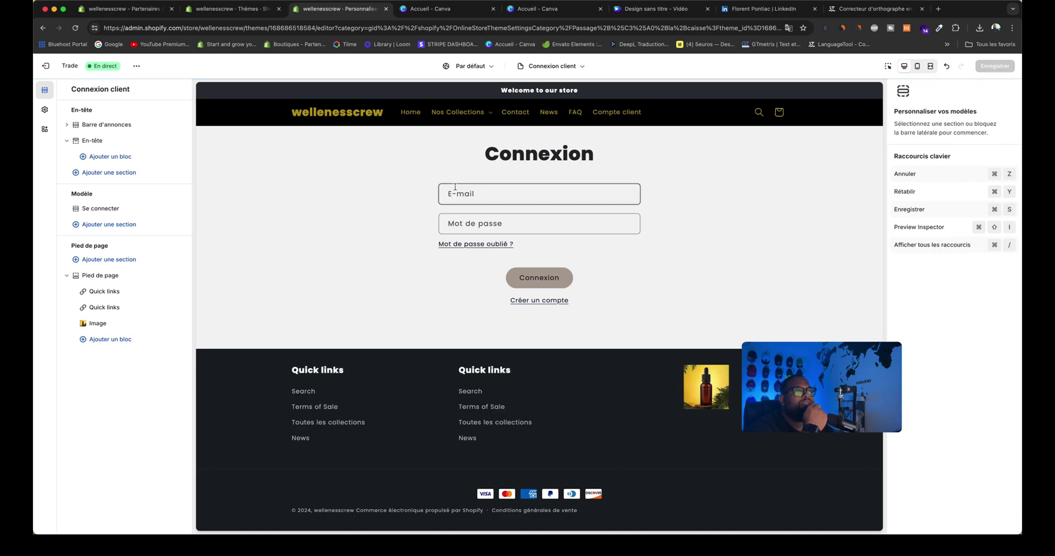
Try the Activation du compte client and Commande client templates of the classic customer accounts
left_click(567, 67)
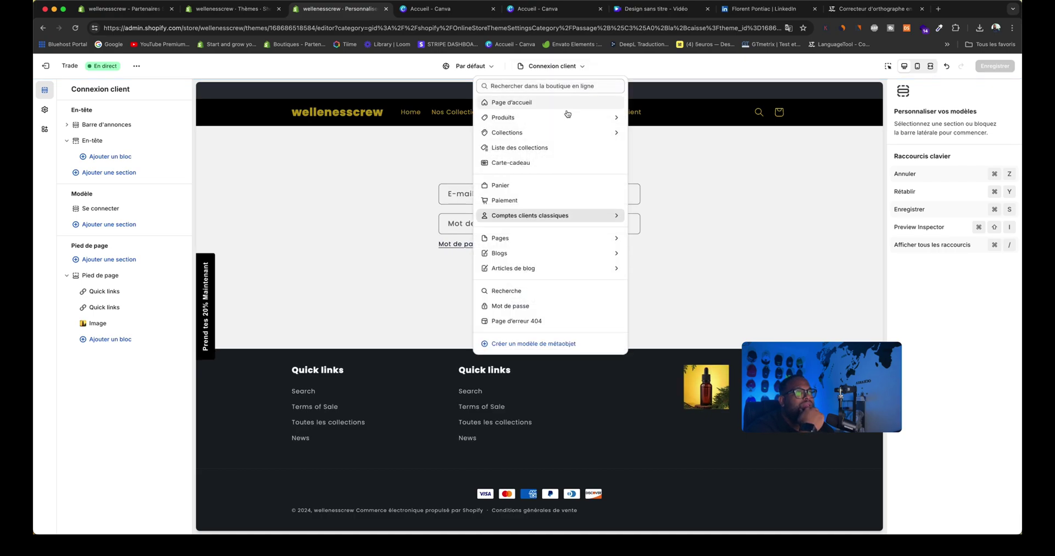
left_click(616, 218)
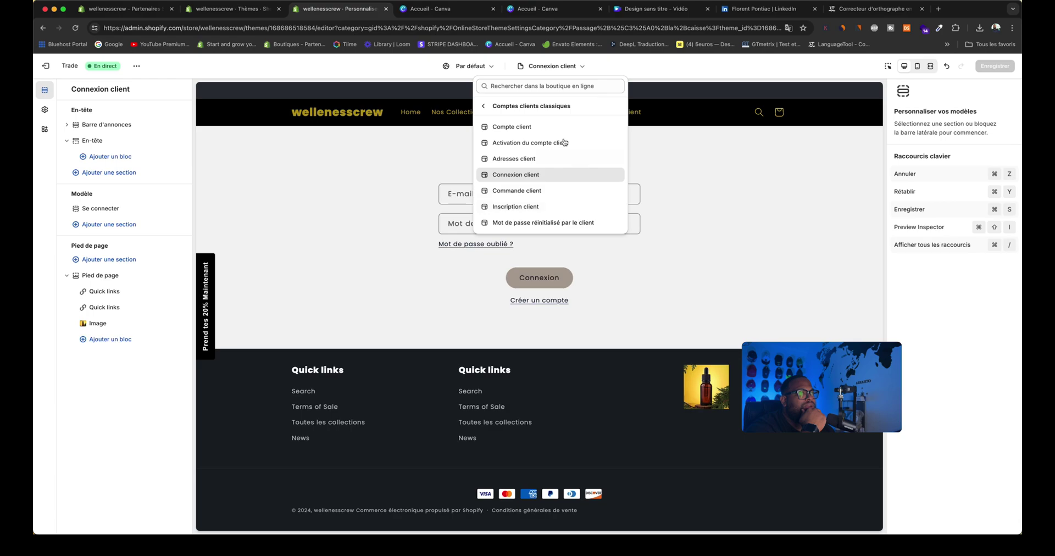
left_click(544, 146)
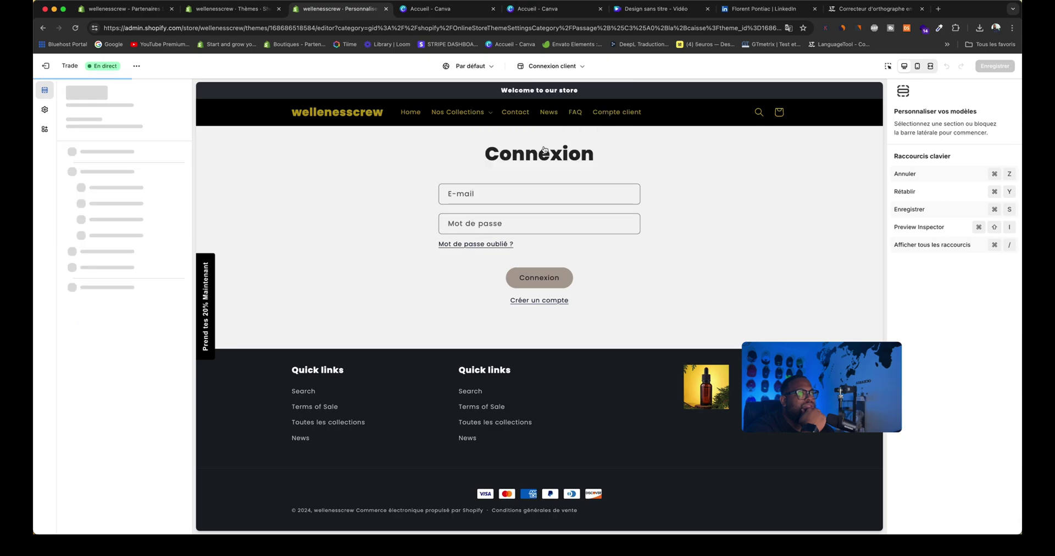
left_click(578, 67)
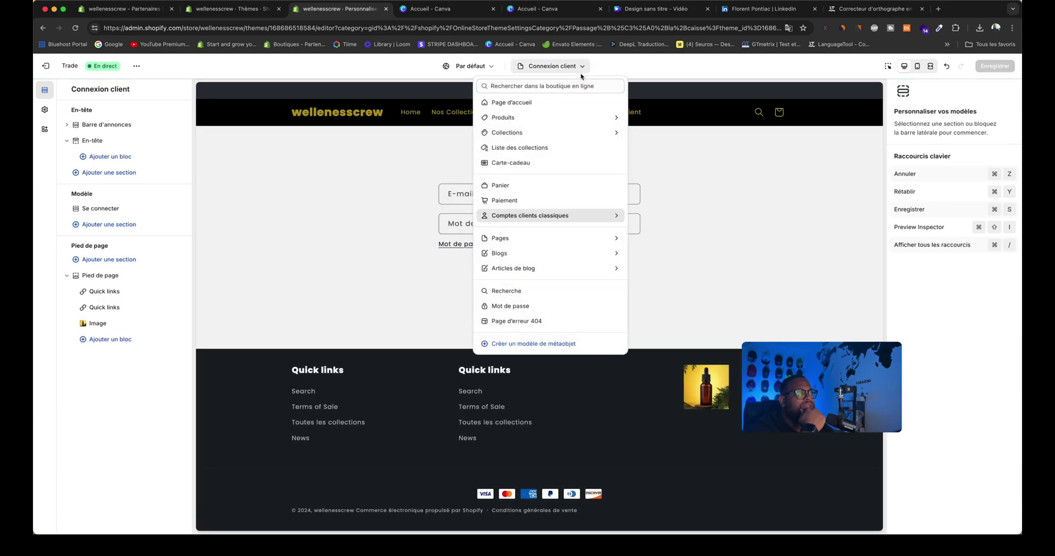
left_click(617, 217)
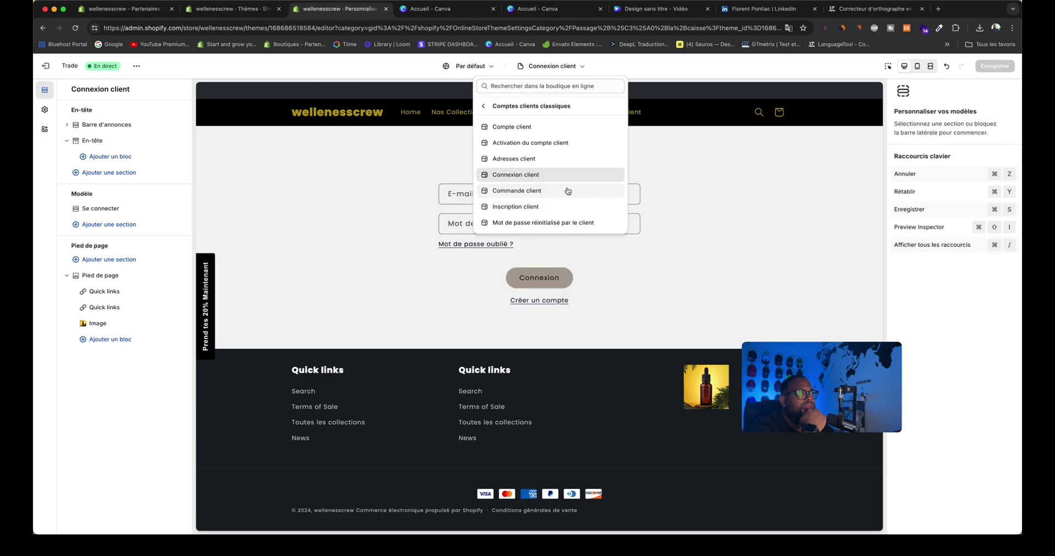
left_click(557, 194)
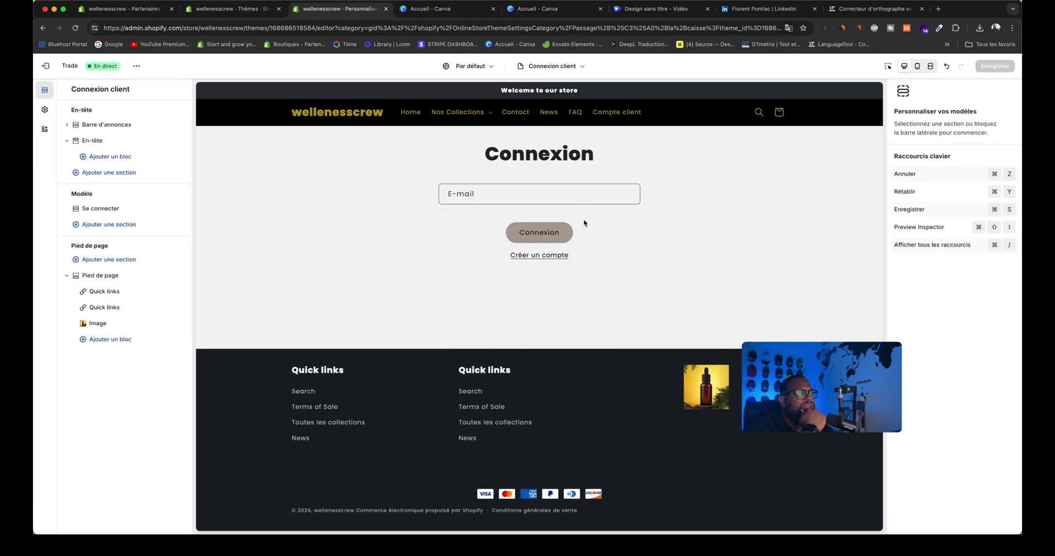
Switch to the Blog par défaut template and review the News page
left_click(575, 72)
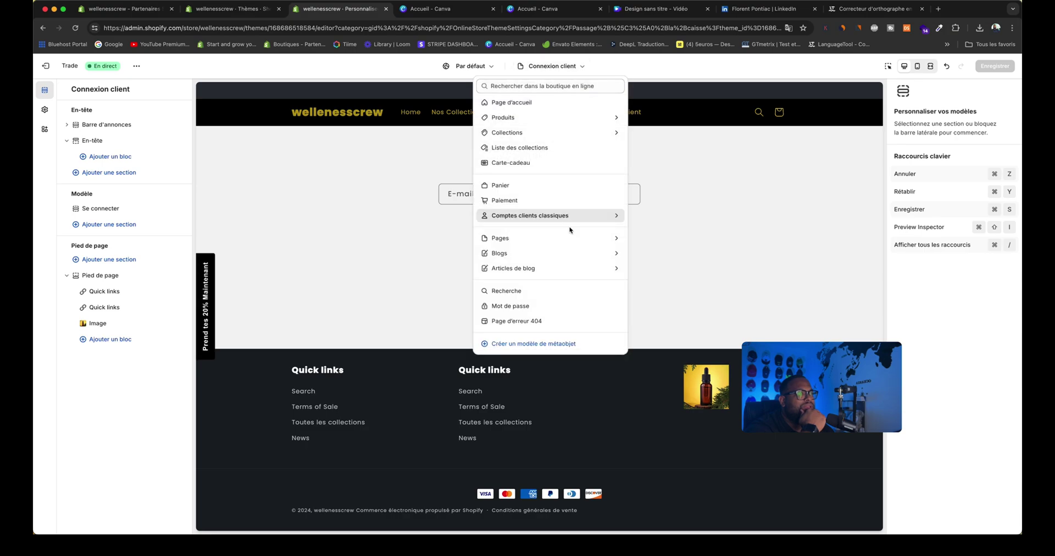
left_click(530, 253)
left_click(532, 137)
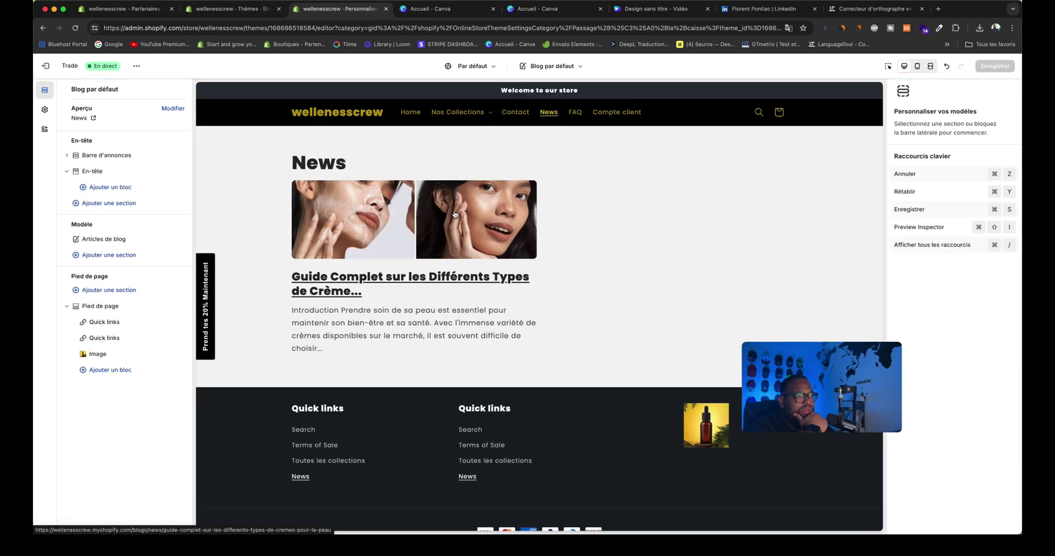
scroll(591, 236, "down", 1)
scroll(591, 236, "up", 1)
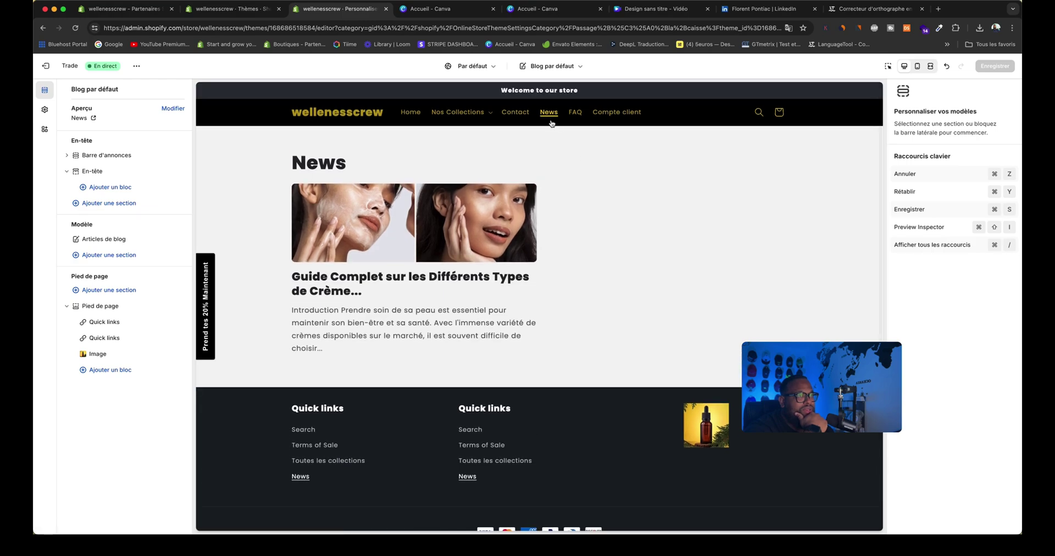
View the Page d'erreur 404 template and the Mot de passe template
left_click(553, 66)
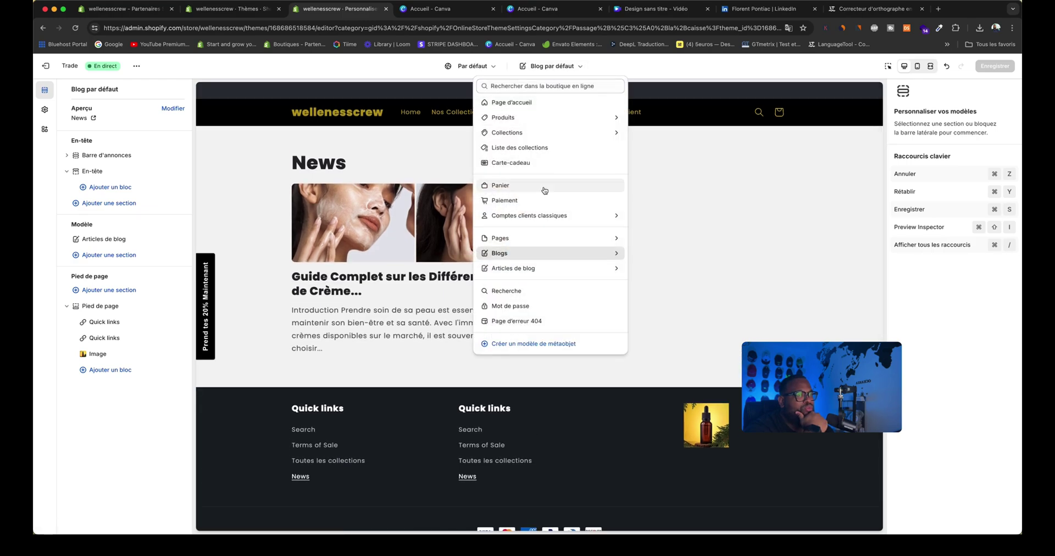
left_click(543, 321)
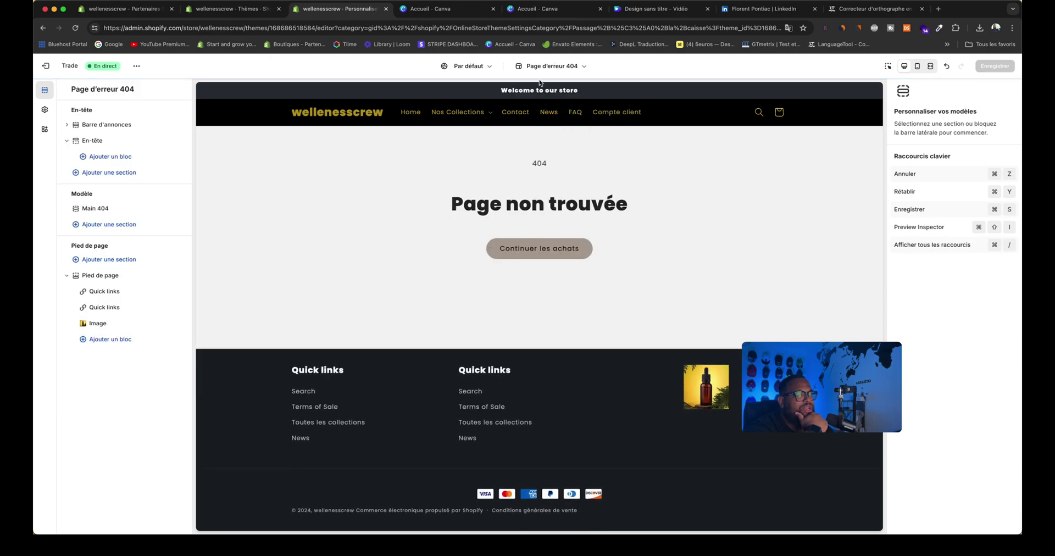
left_click(552, 66)
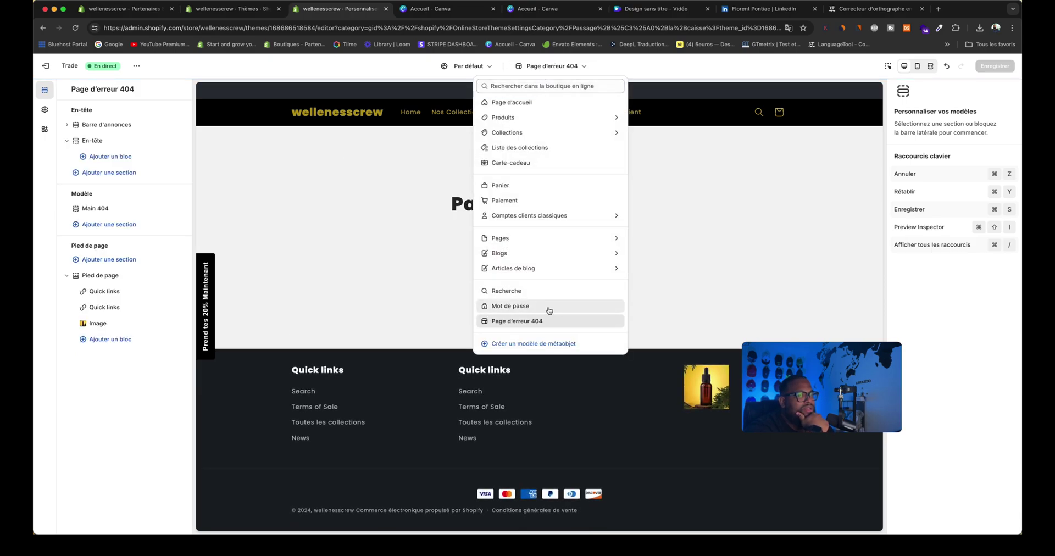
left_click(550, 310)
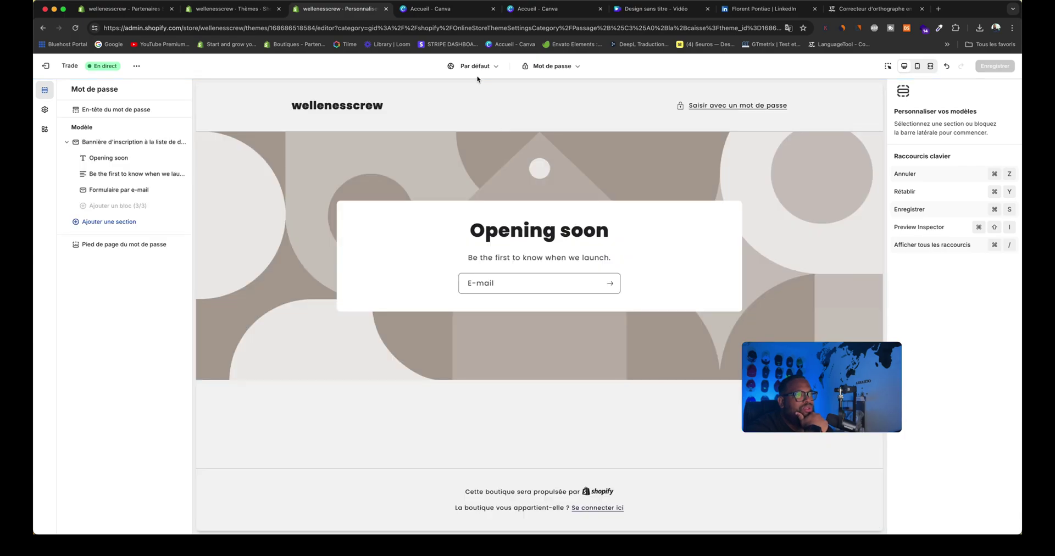
Switch to the Paiement page and review its delivery and payment sections
left_click(550, 68)
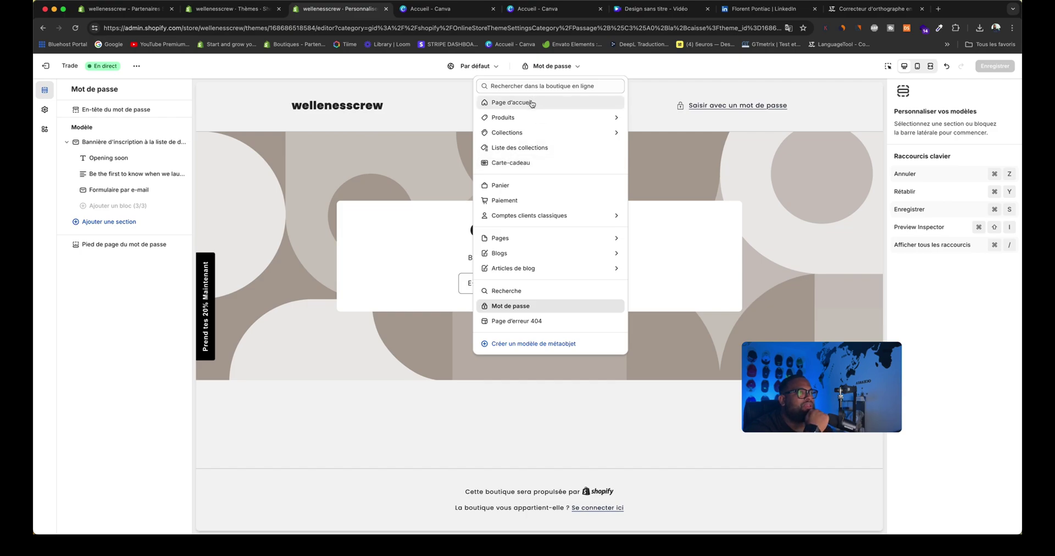
left_click(541, 199)
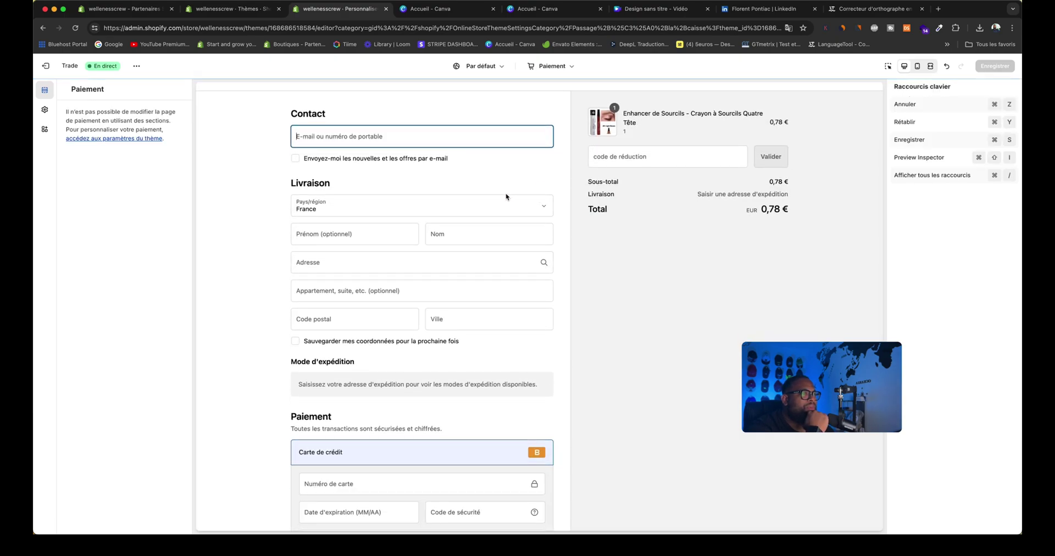
scroll(507, 197, "down", 3)
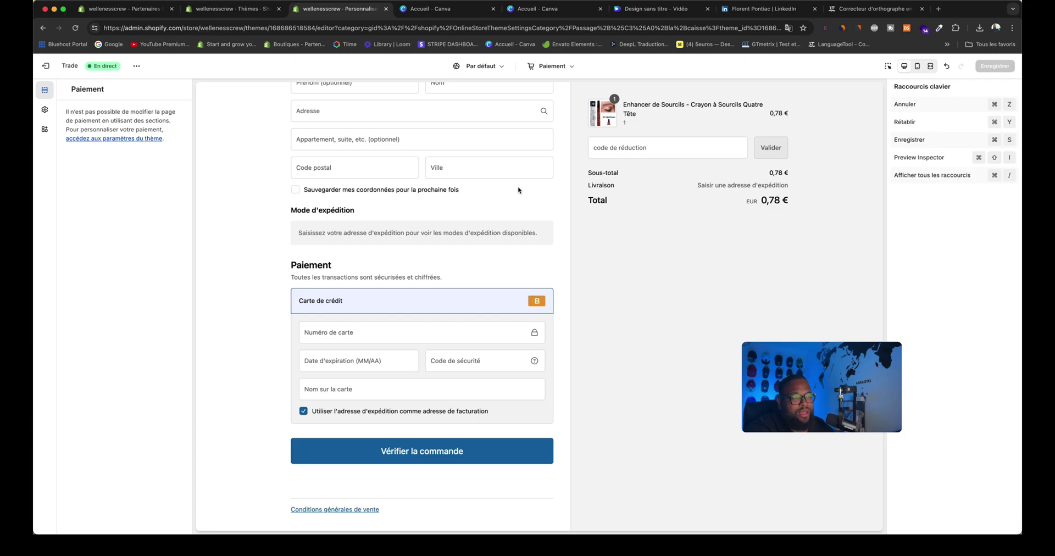
scroll(518, 192, "up", 1)
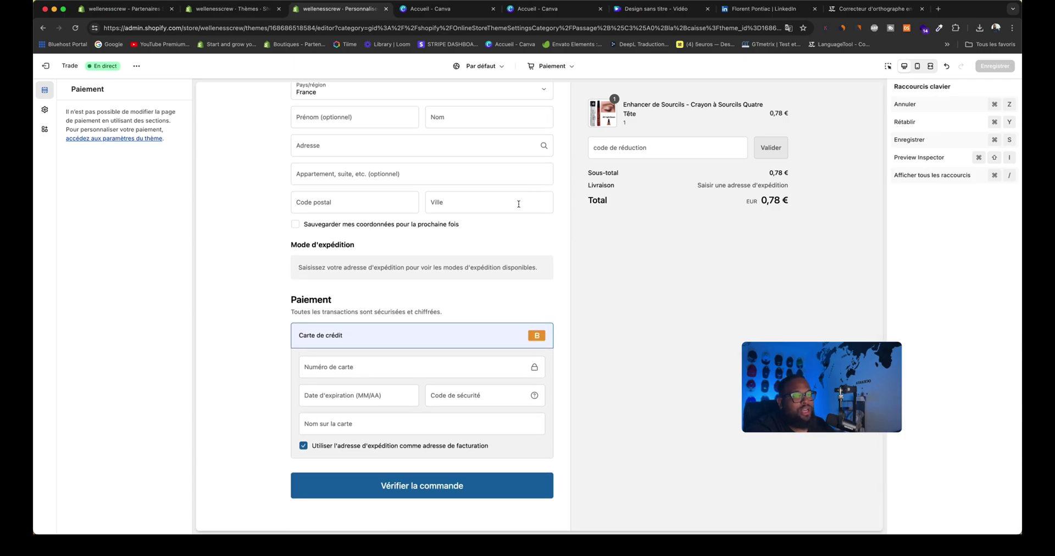
Review the Passage à la caisse theme settings and check the checkout layout options, keeping Paiement en une page
scroll(519, 204, "up", 3)
scroll(518, 204, "down", 4)
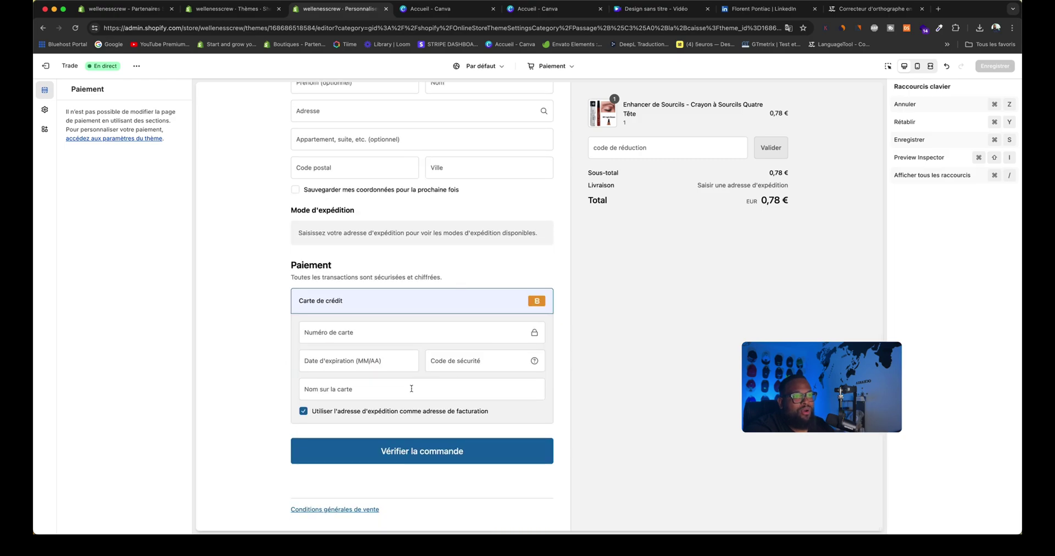
left_click(45, 110)
scroll(146, 272, "down", 5)
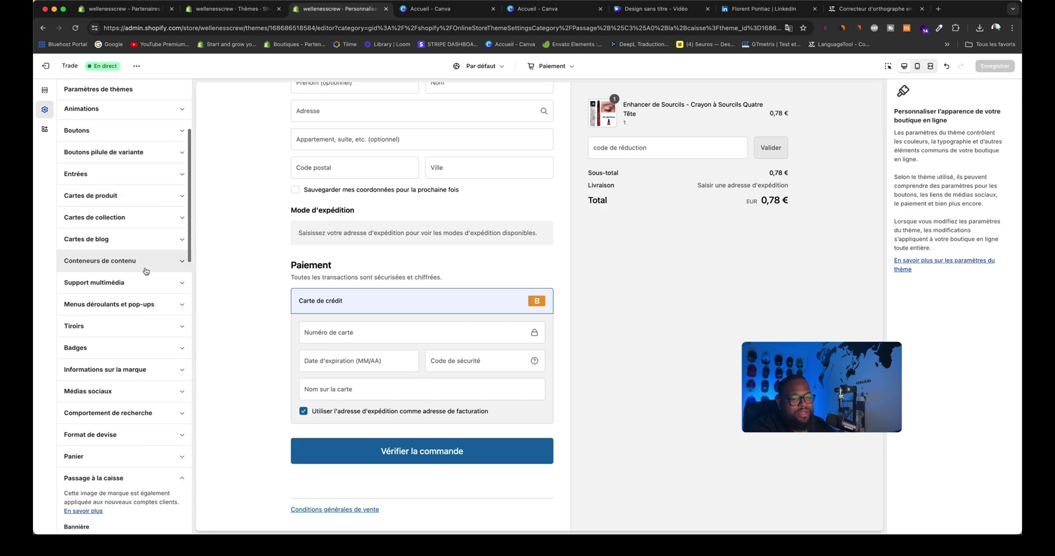
scroll(146, 272, "down", 5)
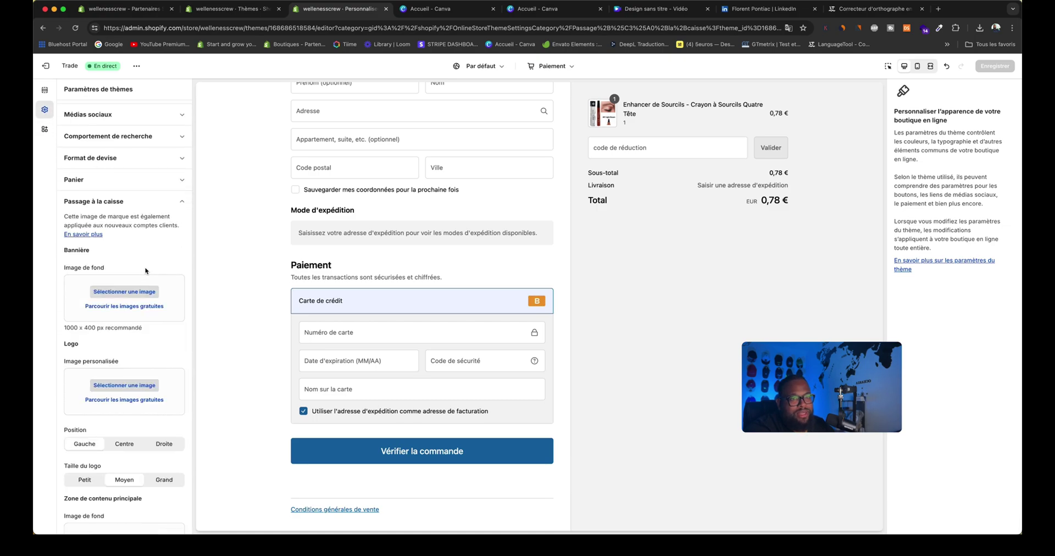
scroll(134, 223, "down", 10)
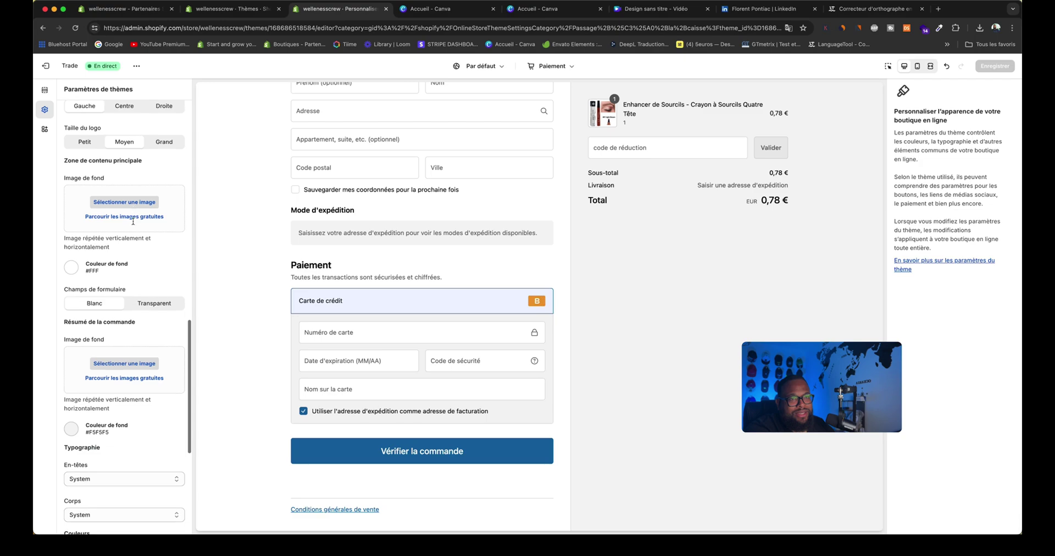
scroll(134, 225, "down", 2)
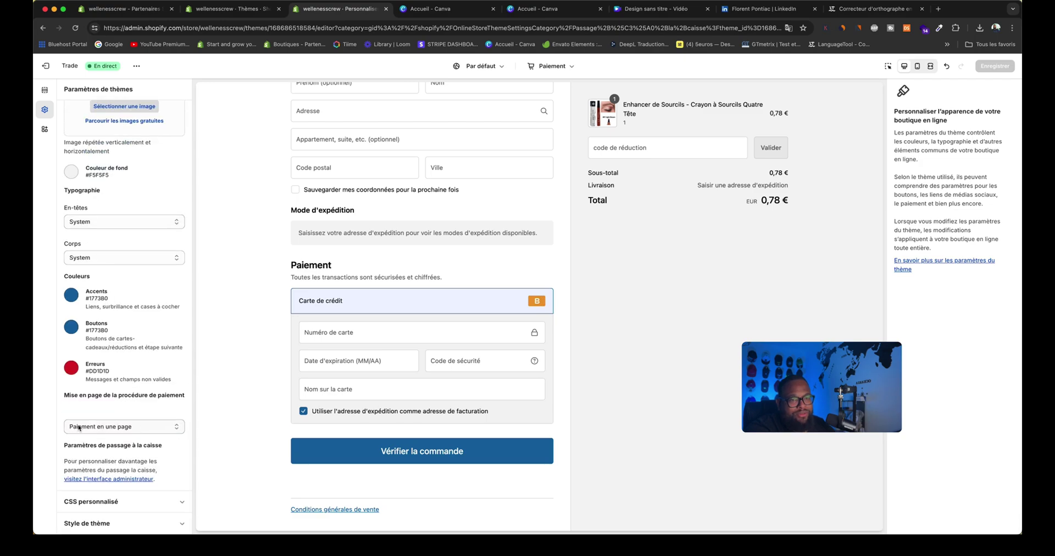
left_click(108, 427)
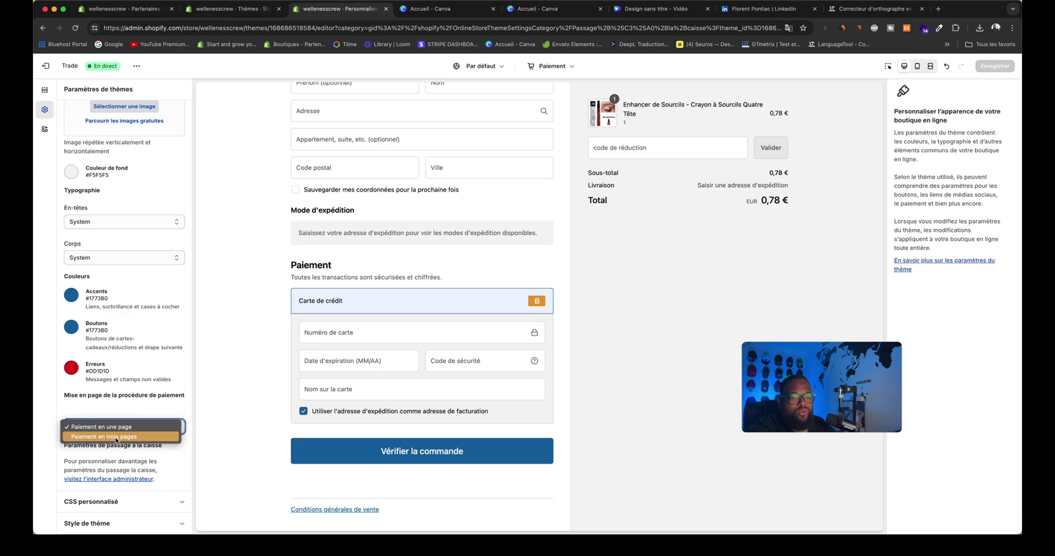
left_click(114, 416)
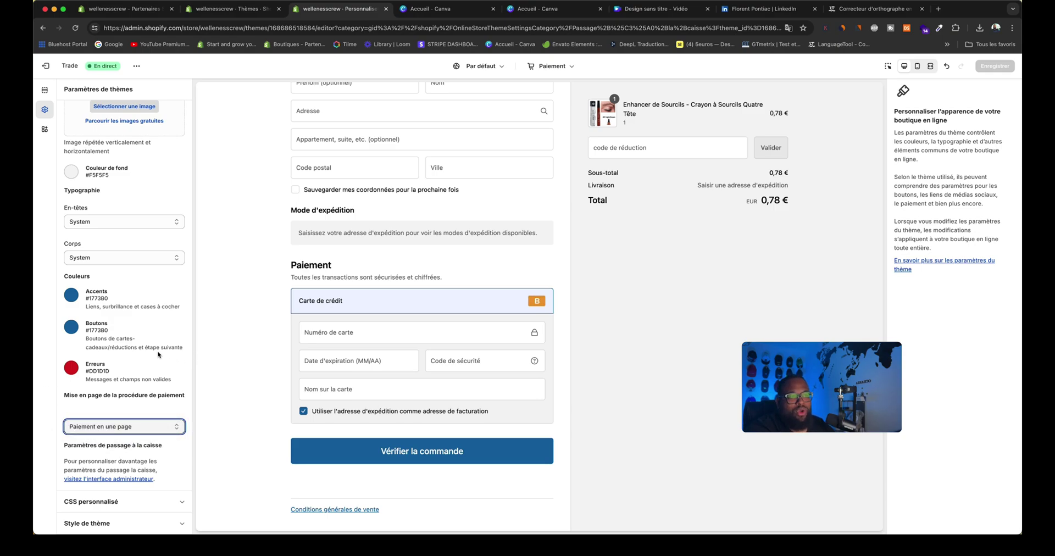
Review the one-page checkout preview from contact to payment, and exit the theme editor
scroll(251, 349, "up", 5)
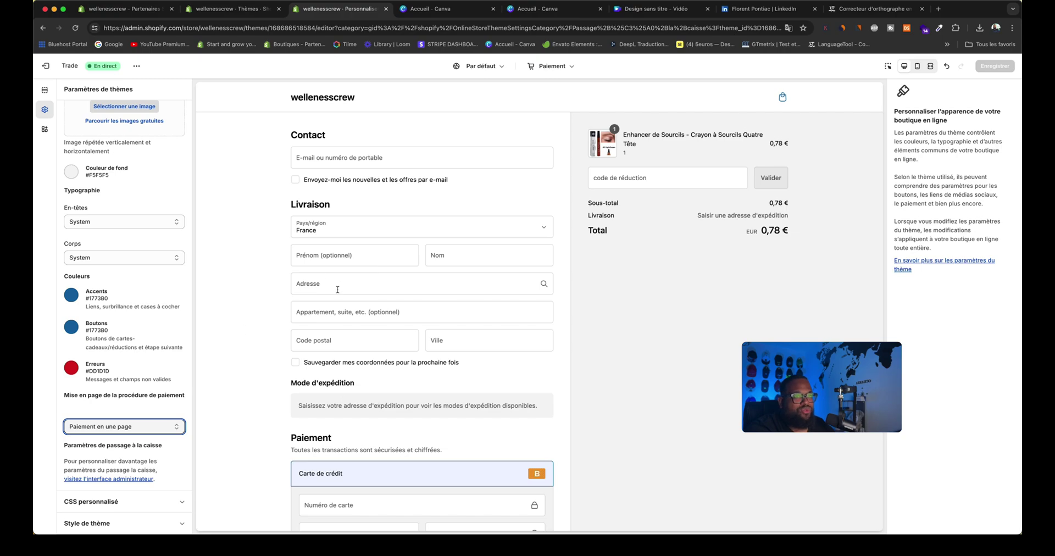
scroll(280, 256, "down", 4)
scroll(280, 256, "up", 5)
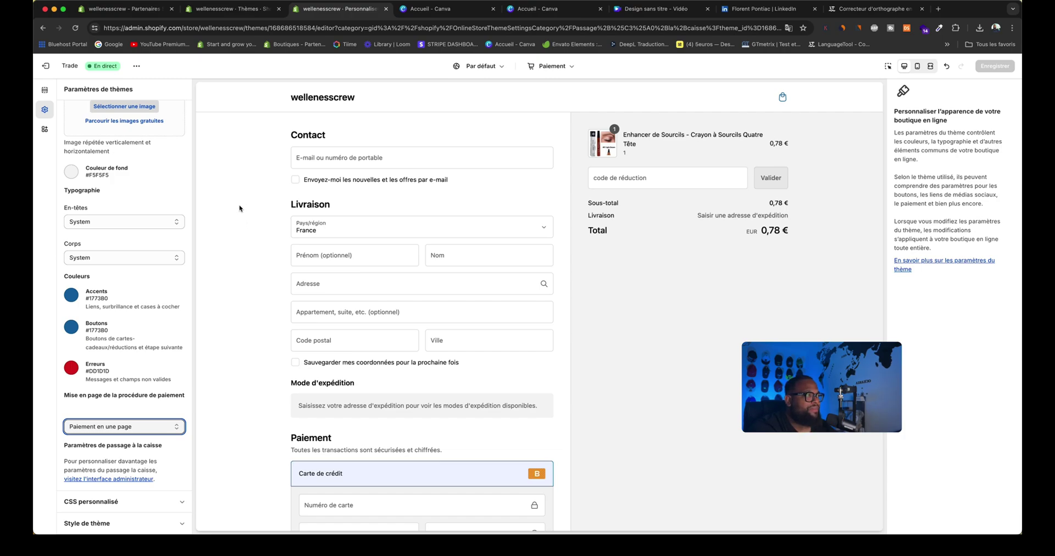
left_click(46, 66)
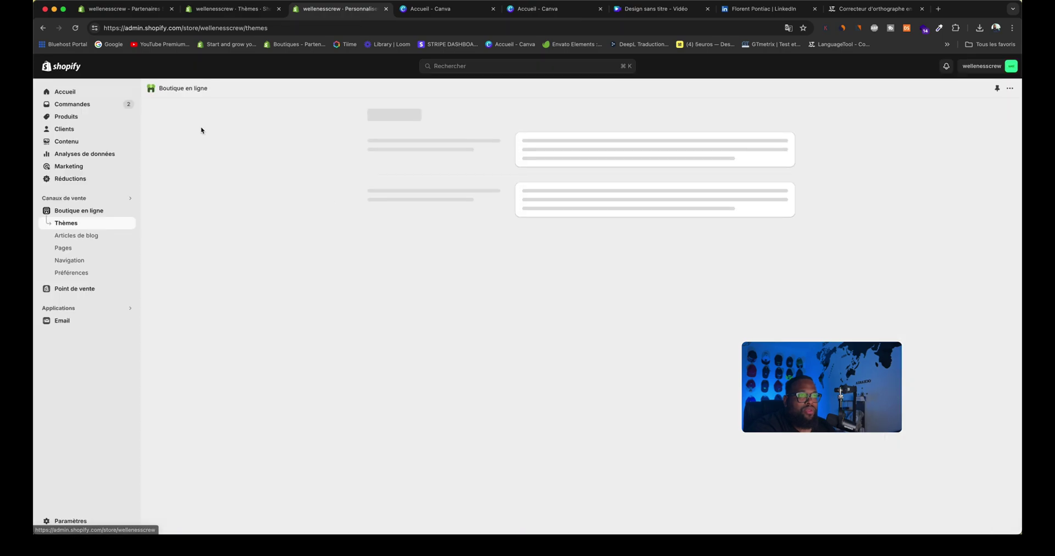